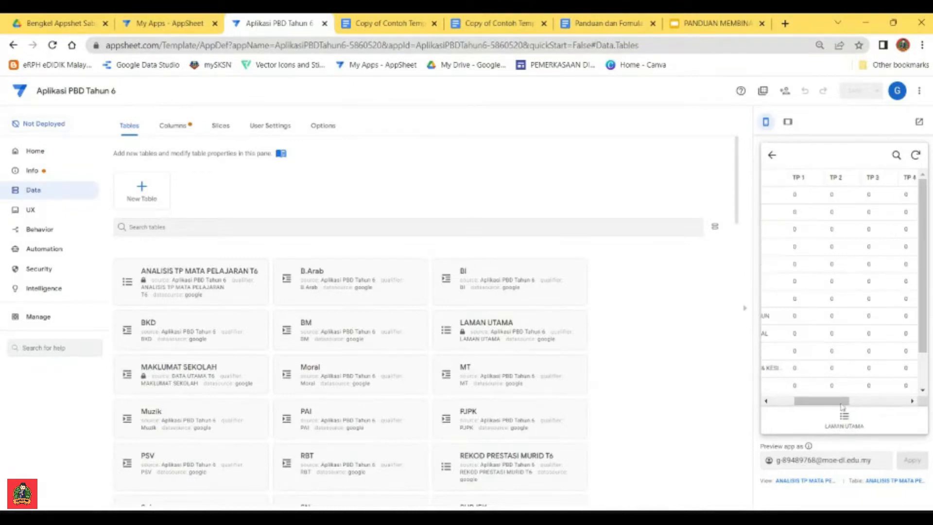
Step: Go back to the subject list in the app preview and look through all the subjects
{"action": "left_click", "coordinate": [772, 155]}
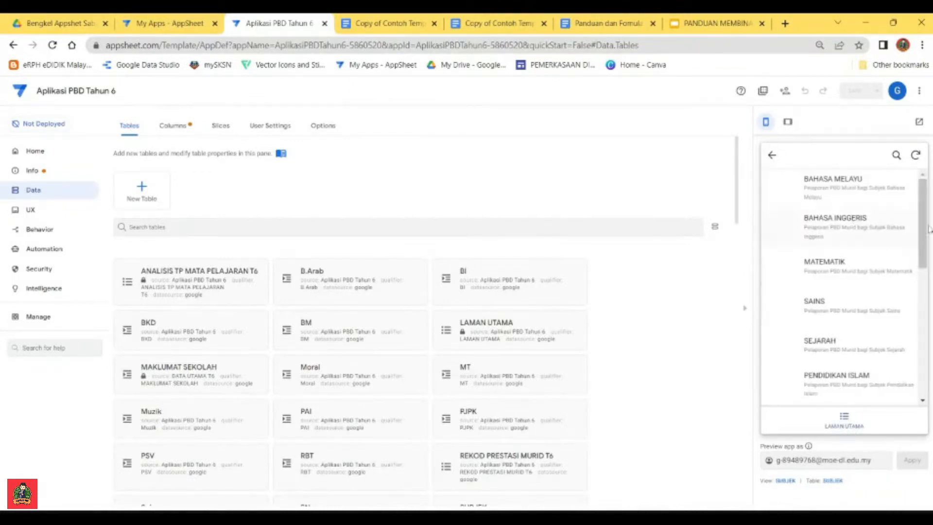
{"action": "left_click_drag", "start_coordinate": [923, 224], "coordinate": [924, 365]}
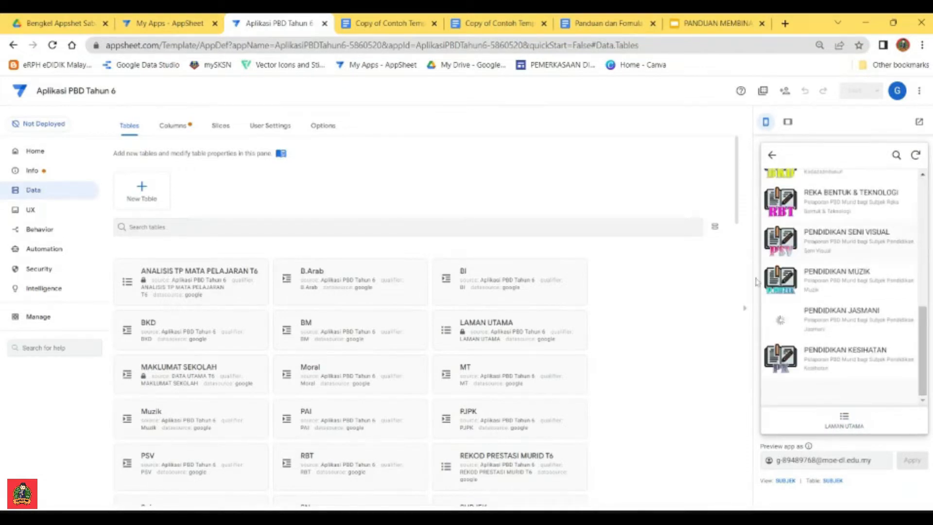
{"action": "scroll", "coordinate": [816, 299], "scroll_direction": "up", "scroll_amount": 1}
{"action": "scroll", "coordinate": [816, 300], "scroll_direction": "up", "scroll_amount": 4}
{"action": "mouse_move", "coordinate": [923, 251]}
{"action": "left_mouse_down"}
{"action": "mouse_move", "coordinate": [930, 240]}
{"action": "mouse_move", "coordinate": [928, 320]}
{"action": "mouse_move", "coordinate": [929, 235]}
{"action": "left_mouse_up"}
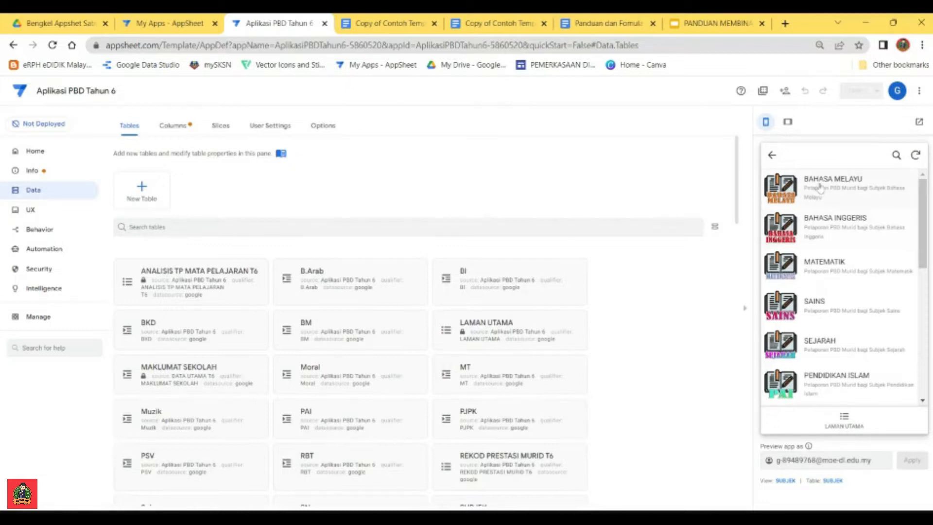
Step: Check the BAHASA MELAYU pupil list in the preview and go back to the subject list
{"action": "left_click", "coordinate": [771, 154]}
{"action": "left_click", "coordinate": [815, 193]}
{"action": "left_click", "coordinate": [820, 183]}
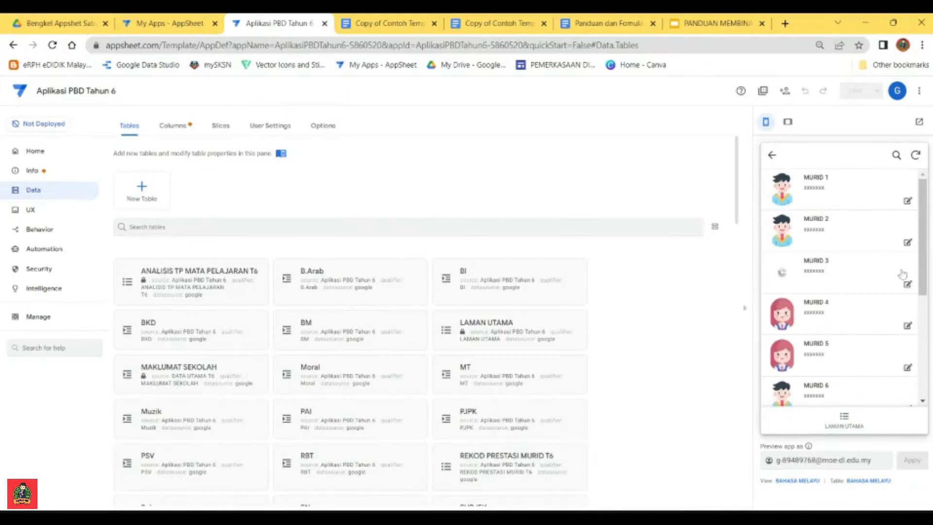
{"action": "left_click", "coordinate": [768, 156]}
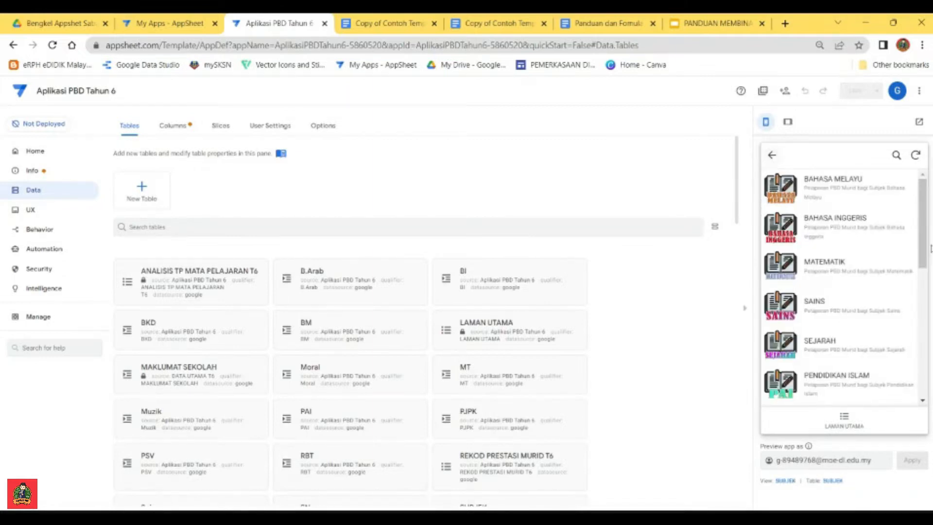
Step: Open MURID 1's record under PENDIDIKAN JASMANI in the preview and bring up its edit form
{"action": "scroll", "coordinate": [890, 301], "scroll_direction": "down", "scroll_amount": 5}
{"action": "scroll", "coordinate": [844, 339], "scroll_direction": "down", "scroll_amount": 3}
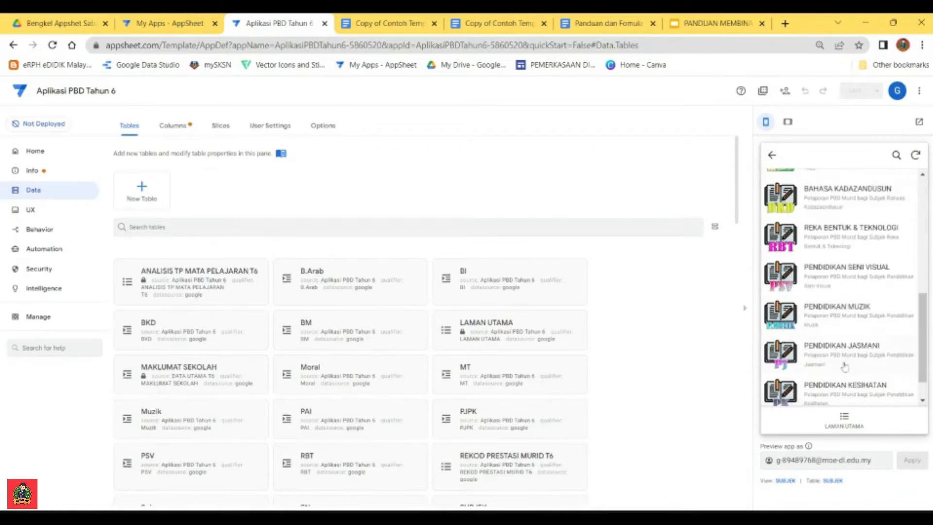
{"action": "left_click", "coordinate": [844, 352]}
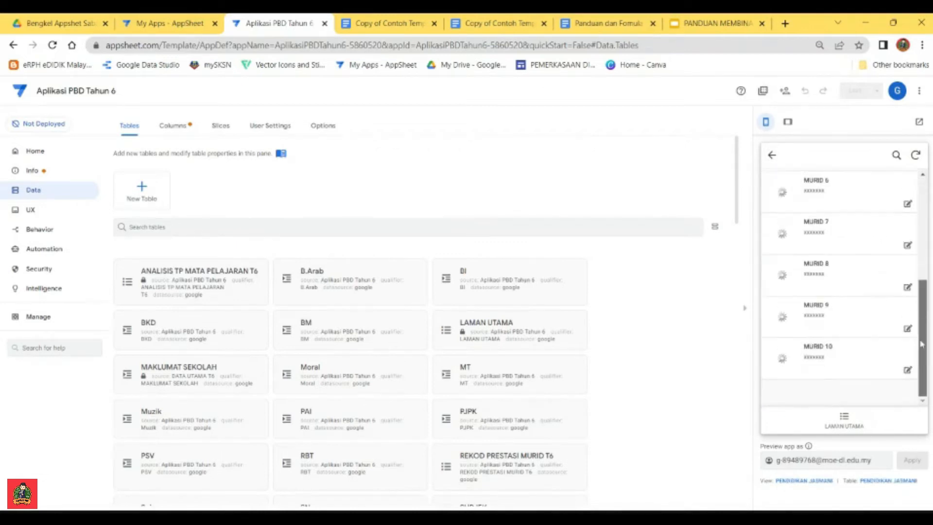
{"action": "left_click", "coordinate": [815, 188]}
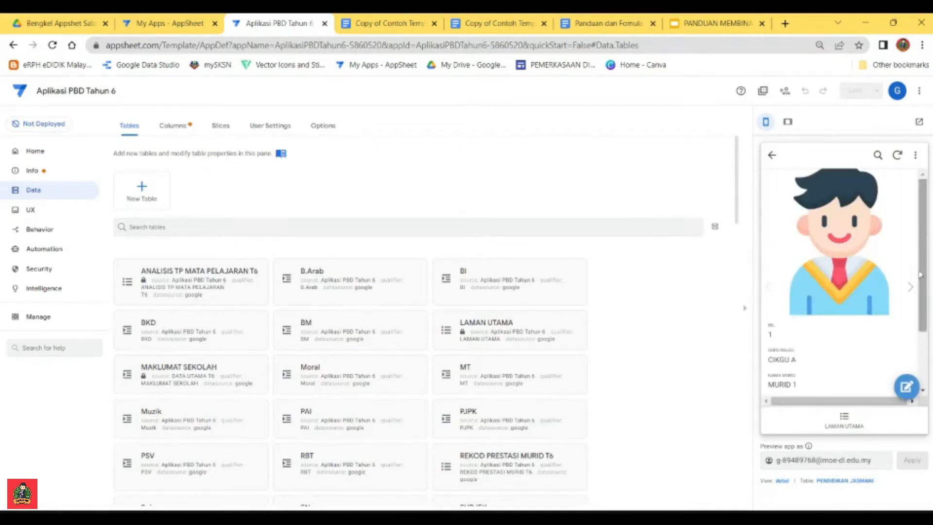
{"action": "left_click", "coordinate": [905, 387]}
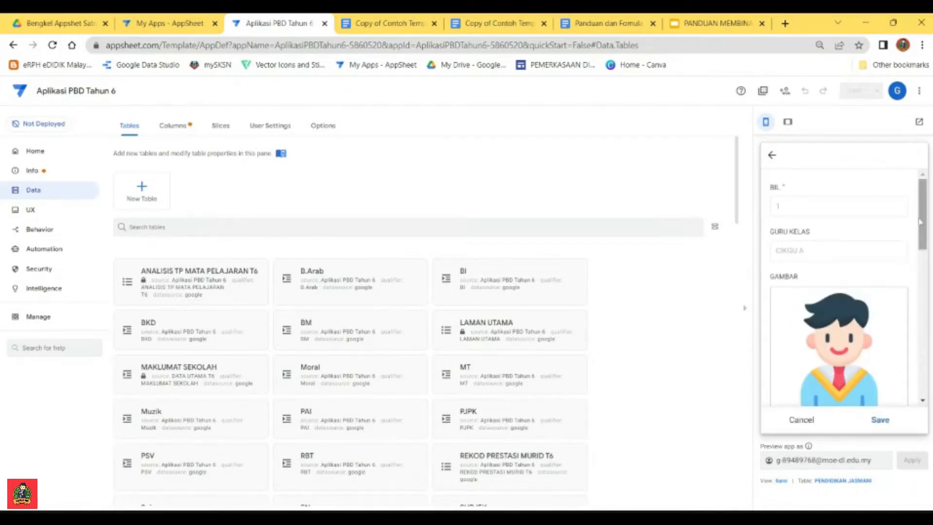
Step: Try setting BIDANG KEMAHIRAN to TP 3 with its TAFSIRAN description in the form, and discard the edits
{"action": "scroll", "coordinate": [841, 234], "scroll_direction": "down", "scroll_amount": 8}
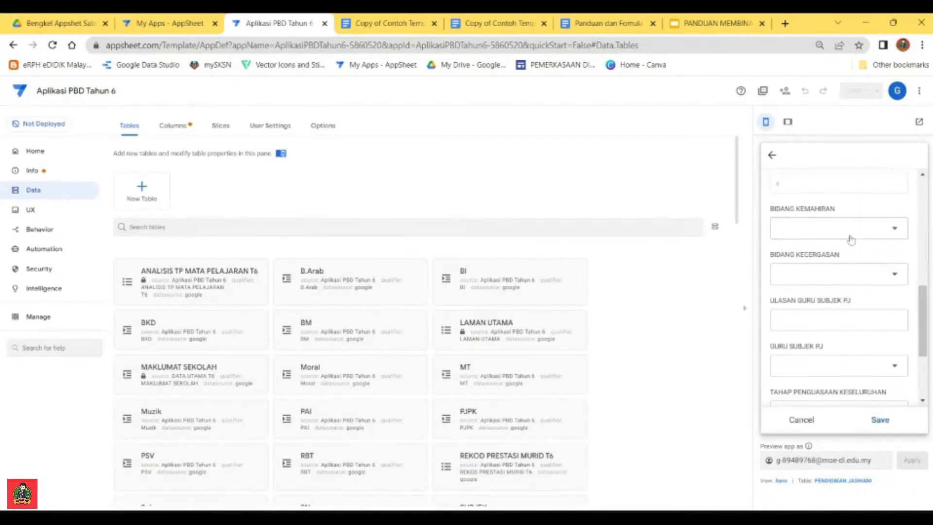
{"action": "scroll", "coordinate": [825, 287], "scroll_direction": "down", "scroll_amount": 3}
{"action": "scroll", "coordinate": [848, 283], "scroll_direction": "up", "scroll_amount": 4}
{"action": "left_click", "coordinate": [834, 280]}
{"action": "left_click", "coordinate": [795, 244]}
{"action": "scroll", "coordinate": [842, 285], "scroll_direction": "down", "scroll_amount": 1}
{"action": "left_click", "coordinate": [837, 264]}
{"action": "left_click", "coordinate": [809, 300]}
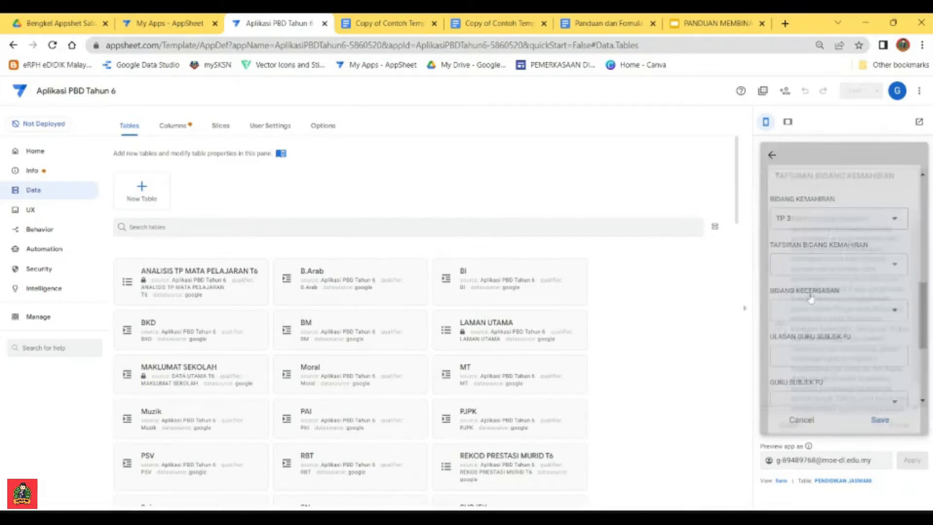
{"action": "scroll", "coordinate": [845, 316], "scroll_direction": "down", "scroll_amount": 4}
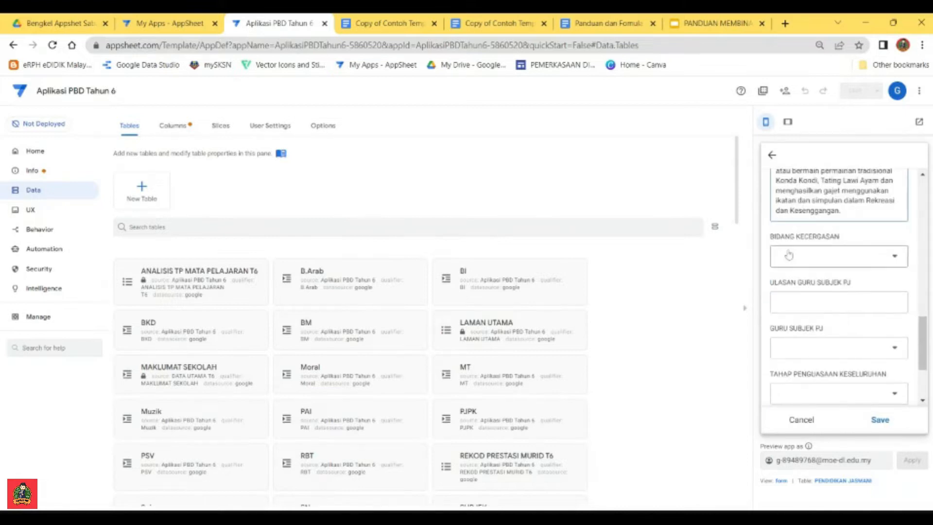
{"action": "left_click", "coordinate": [773, 156]}
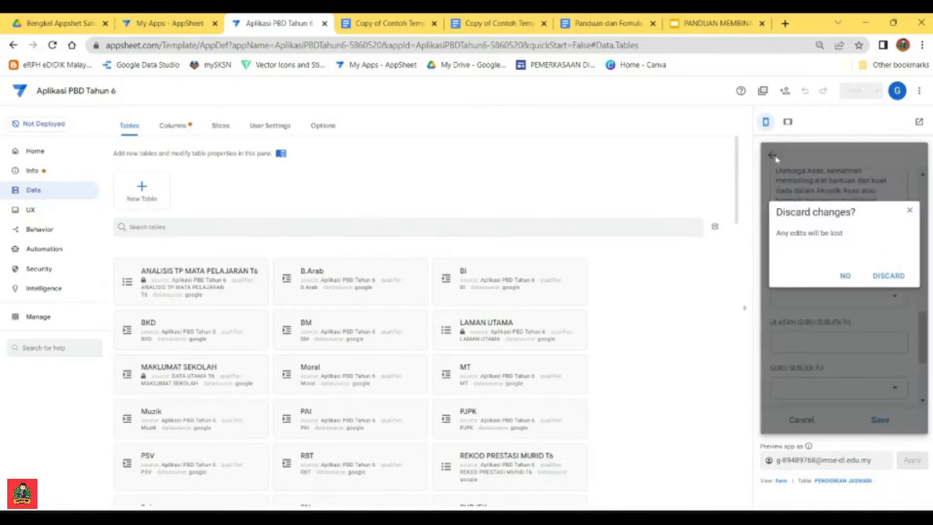
{"action": "left_click", "coordinate": [887, 284]}
Step: Return the preview to LAMAN UTAMA, view the REKOD PRESTASI MURID T6 pupil list and go back
{"action": "left_click", "coordinate": [845, 420]}
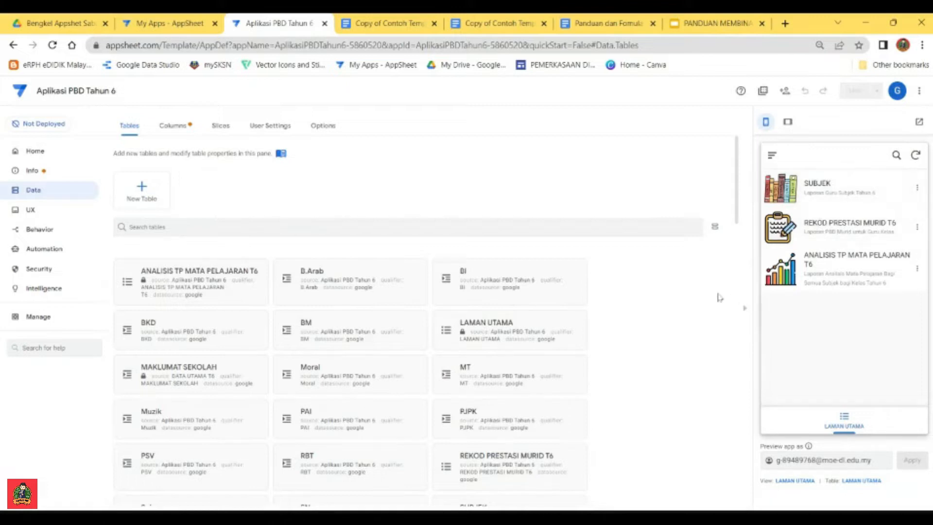
{"action": "left_click", "coordinate": [818, 196]}
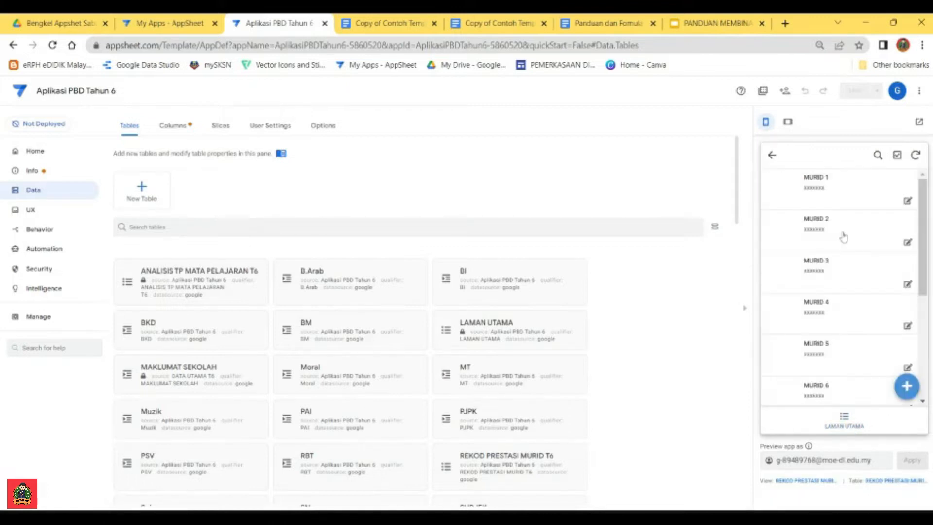
{"action": "left_click", "coordinate": [771, 155]}
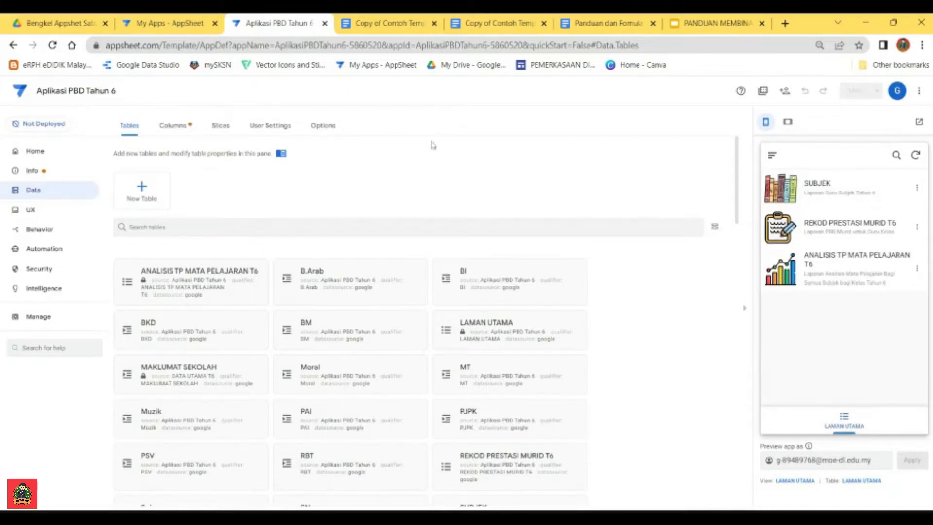
Step: Switch to the Copy of Contoh Template Pelaporan PBD-Rekod Prestasi Murid document and review its pupil details, subject table and signature section
{"action": "left_click", "coordinate": [383, 27]}
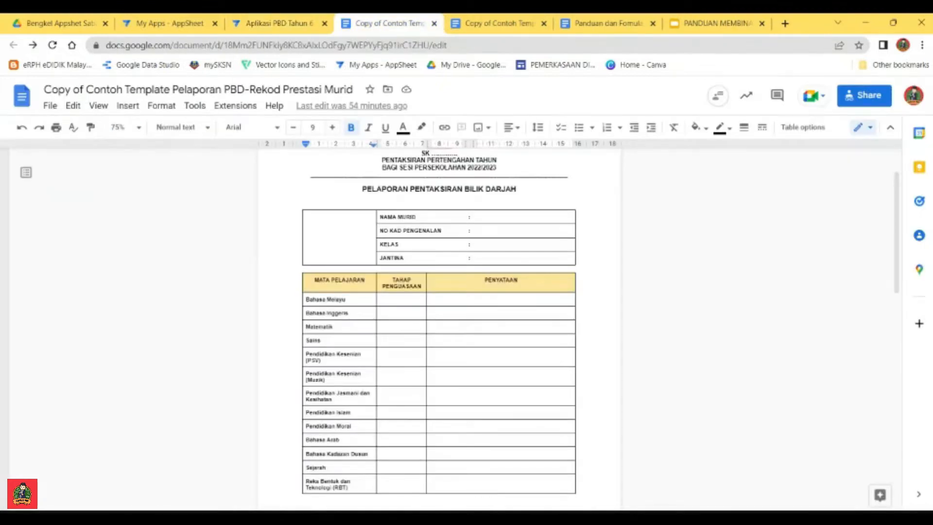
{"action": "scroll", "coordinate": [438, 292], "scroll_direction": "down", "scroll_amount": 4}
{"action": "scroll", "coordinate": [439, 292], "scroll_direction": "up", "scroll_amount": 5}
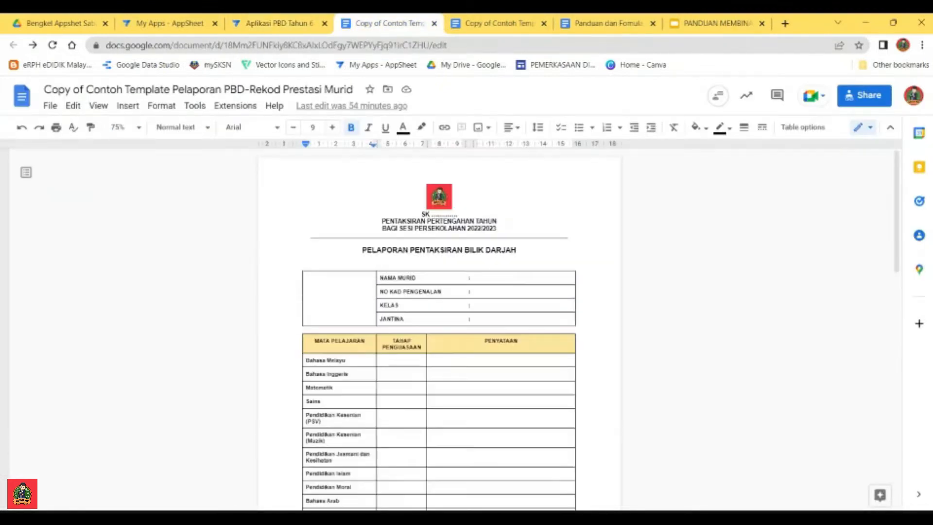
{"action": "scroll", "coordinate": [175, 166], "scroll_direction": "down", "scroll_amount": 5}
{"action": "scroll", "coordinate": [175, 167], "scroll_direction": "up", "scroll_amount": 5}
{"action": "left_click", "coordinate": [49, 106]}
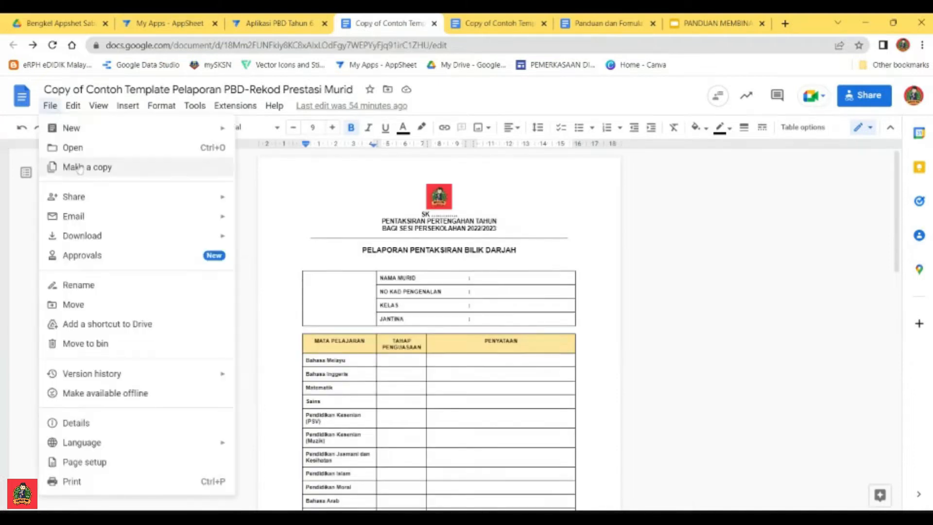
{"action": "left_click", "coordinate": [629, 293]}
{"action": "scroll", "coordinate": [629, 293], "scroll_direction": "down", "scroll_amount": 4}
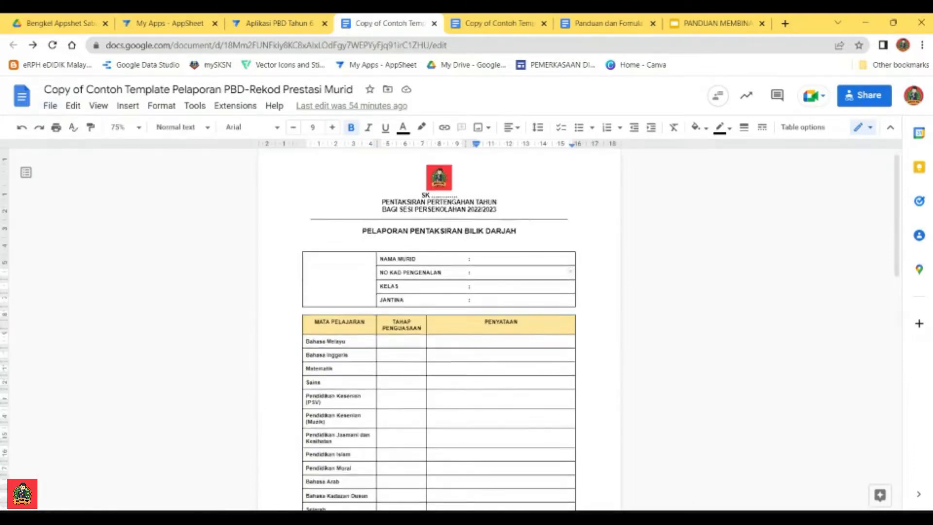
{"action": "scroll", "coordinate": [629, 293], "scroll_direction": "up", "scroll_amount": 4}
{"action": "scroll", "coordinate": [439, 330], "scroll_direction": "down", "scroll_amount": 5}
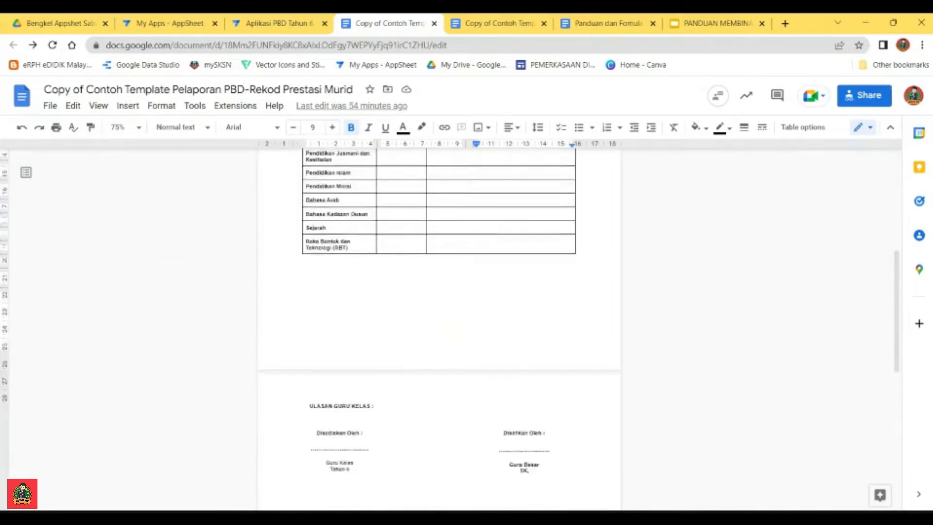
{"action": "scroll", "coordinate": [439, 330], "scroll_direction": "up", "scroll_amount": 2}
Step: Switch to the Copy of Contoh Template PBD-Subjek document and review its BAHASA MELAYU subject report layout
{"action": "left_click", "coordinate": [493, 23]}
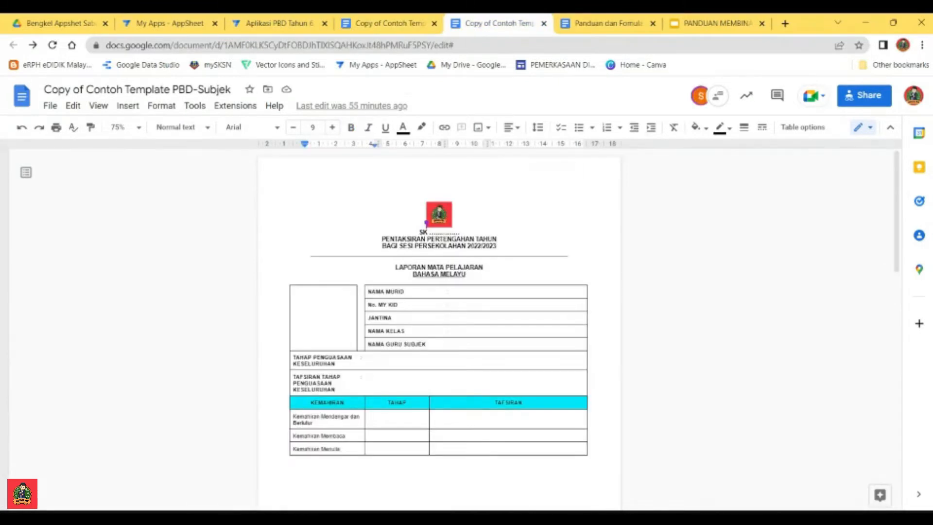
{"action": "scroll", "coordinate": [439, 330], "scroll_direction": "down", "scroll_amount": 3}
{"action": "scroll", "coordinate": [439, 331], "scroll_direction": "up", "scroll_amount": 3}
{"action": "left_click", "coordinate": [455, 317]}
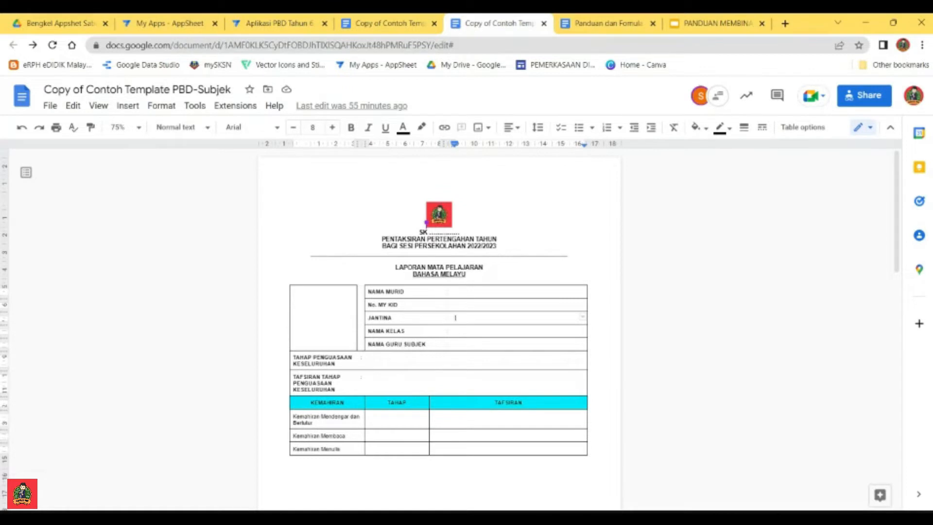
Step: Read the Panduan dan Fomula Untuk Automation document alongside the two report templates and return to the AppSheet editor
{"action": "left_click", "coordinate": [608, 23]}
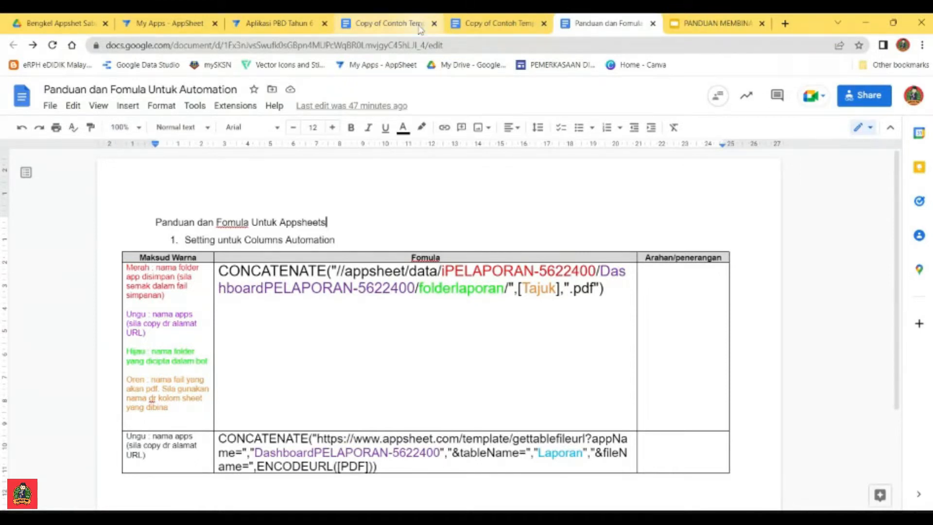
{"action": "left_click", "coordinate": [383, 23]}
{"action": "left_click", "coordinate": [502, 25]}
{"action": "left_click", "coordinate": [607, 23]}
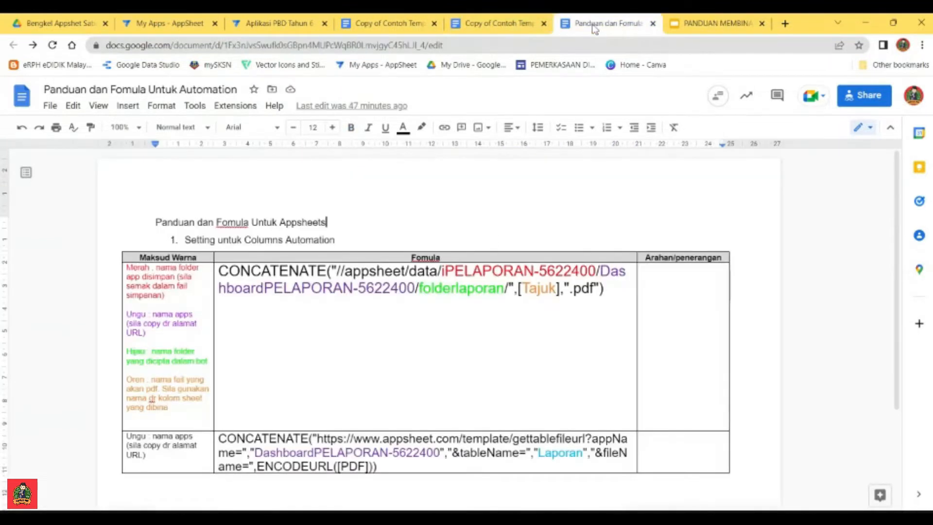
{"action": "left_click", "coordinate": [495, 25]}
{"action": "left_click", "coordinate": [392, 18]}
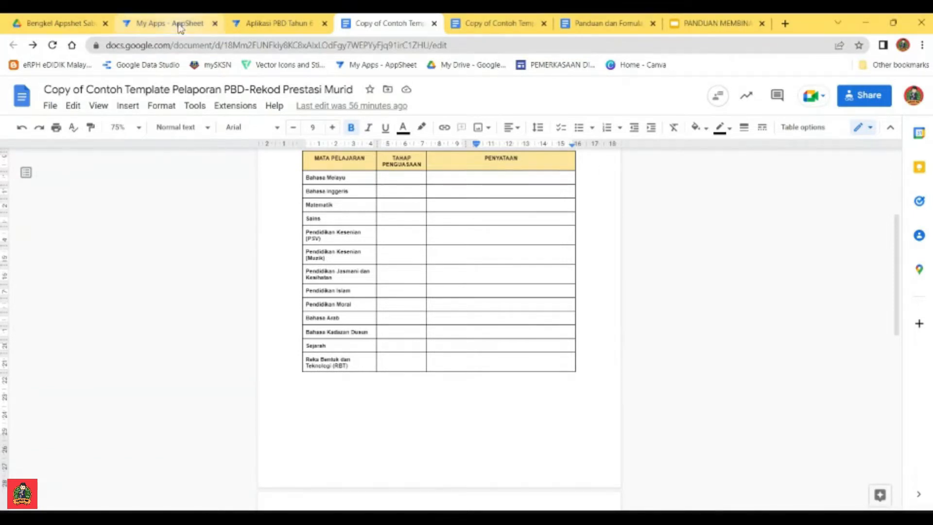
{"action": "left_click", "coordinate": [271, 23]}
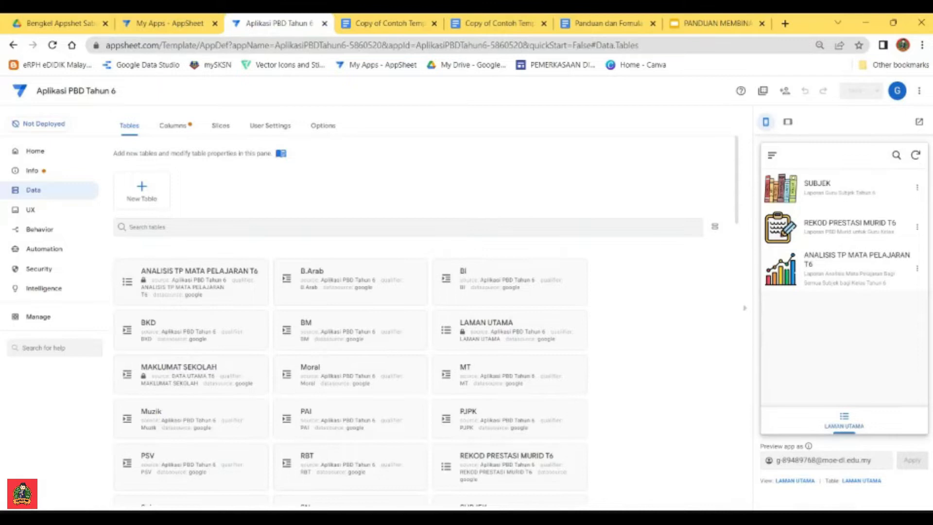
Step: Go over the Rekod Prestasi Murid template, the PBD-Subjek template and the automation formula guide once more
{"action": "left_click", "coordinate": [381, 24]}
{"action": "left_click", "coordinate": [481, 25]}
{"action": "left_click", "coordinate": [366, 24]}
{"action": "left_click", "coordinate": [490, 23]}
{"action": "left_click", "coordinate": [597, 24]}
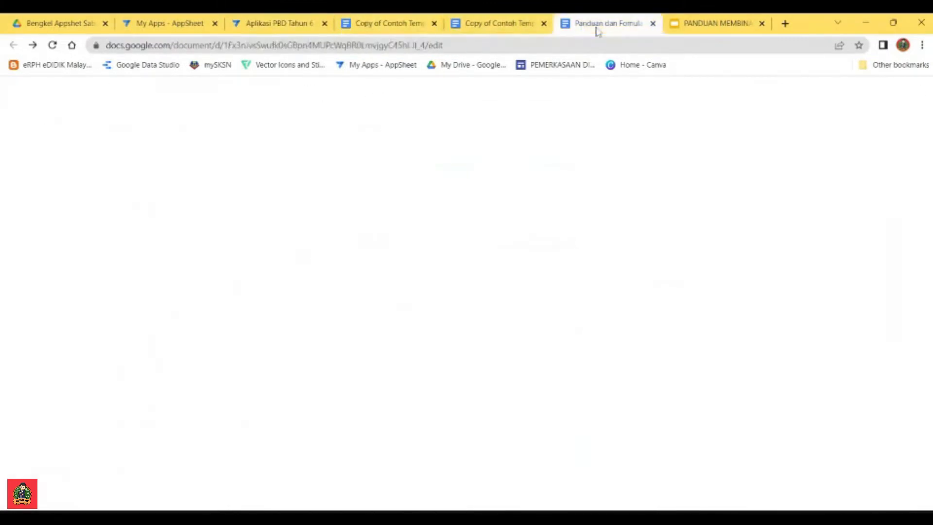
{"action": "left_click", "coordinate": [405, 26]}
{"action": "left_click", "coordinate": [495, 24]}
{"action": "left_click", "coordinate": [603, 24]}
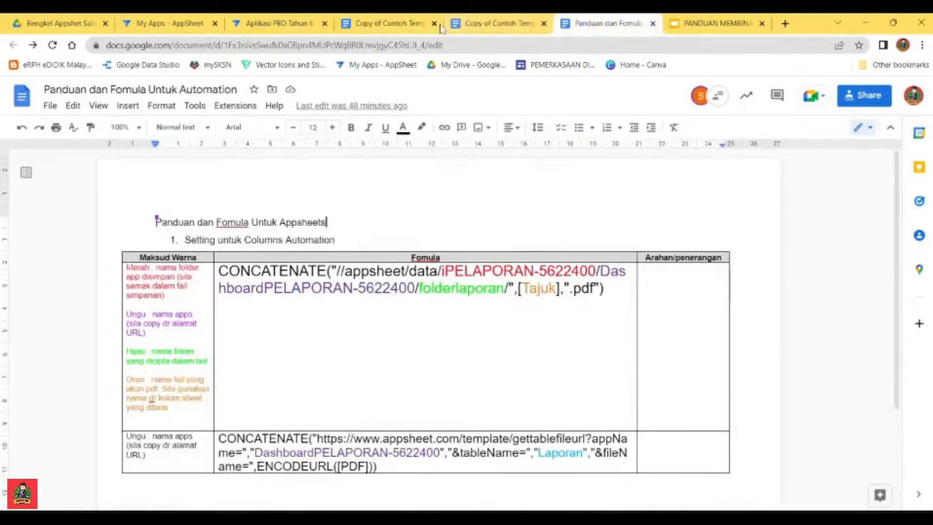
{"action": "left_click", "coordinate": [384, 23]}
Step: Switch to the Aplikasi PBD Tahun 6 app in AppSheet and start a new automation bot
{"action": "left_click", "coordinate": [271, 24]}
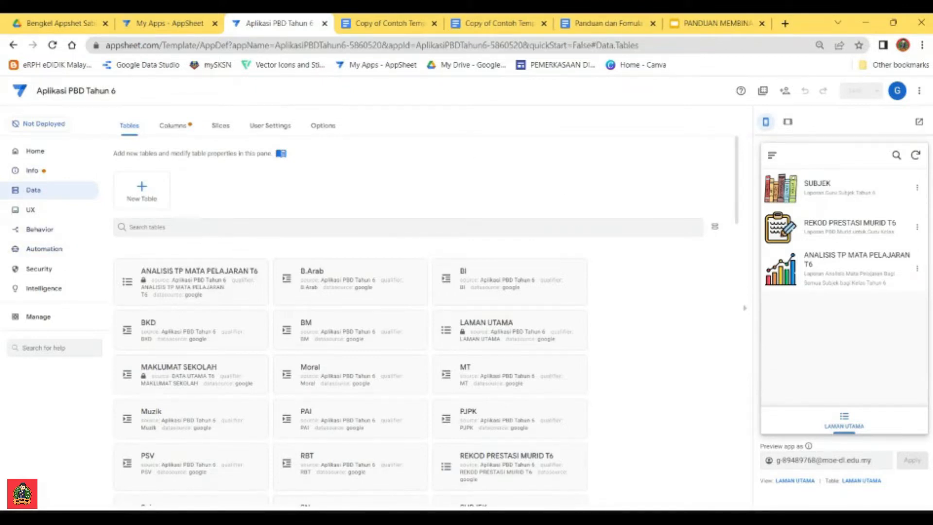
{"action": "key", "text": "ctrl+plus"}
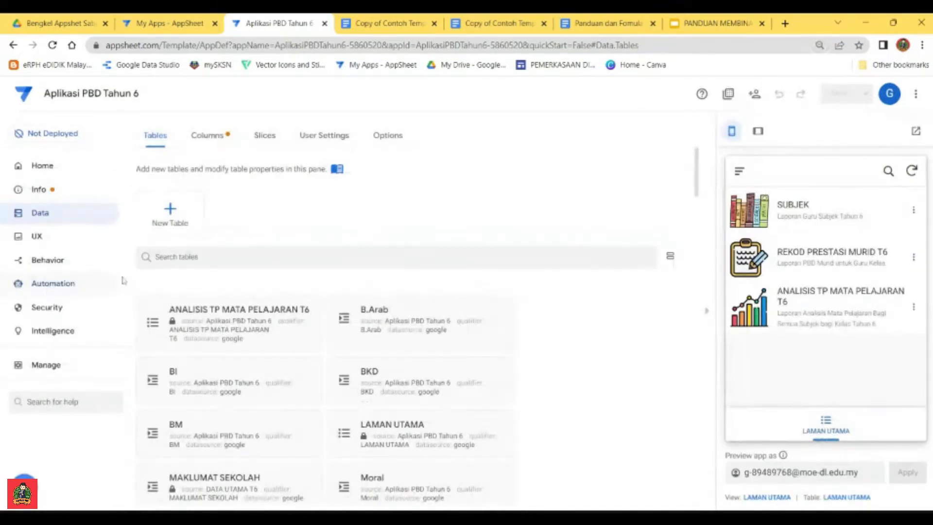
{"action": "left_click", "coordinate": [54, 284]}
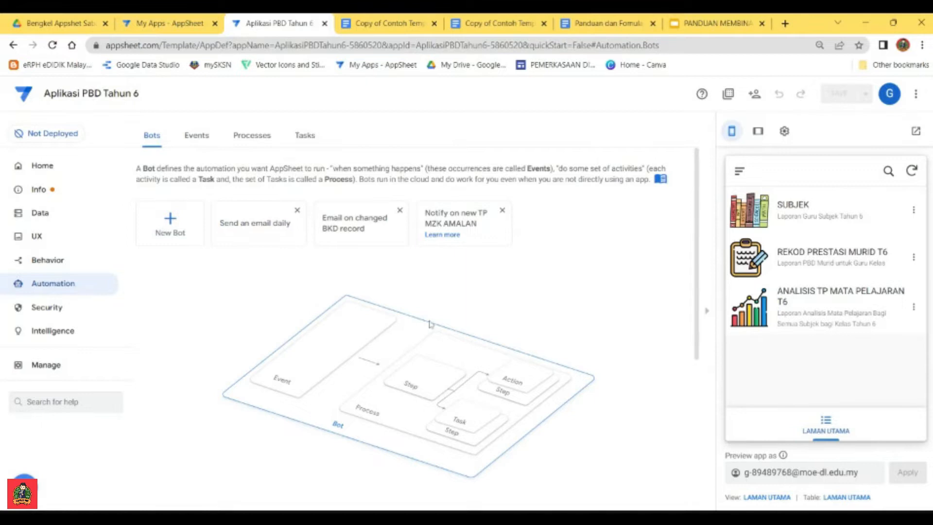
{"action": "scroll", "coordinate": [542, 312], "scroll_direction": "down", "scroll_amount": 1}
{"action": "scroll", "coordinate": [368, 333], "scroll_direction": "up", "scroll_amount": 1}
{"action": "left_click", "coordinate": [170, 221]}
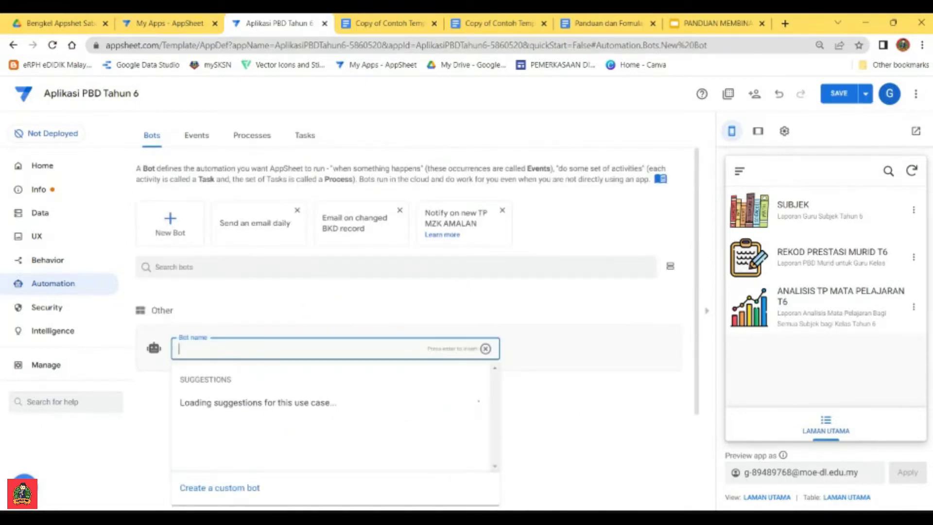
{"action": "scroll", "coordinate": [245, 332], "scroll_direction": "down", "scroll_amount": 2}
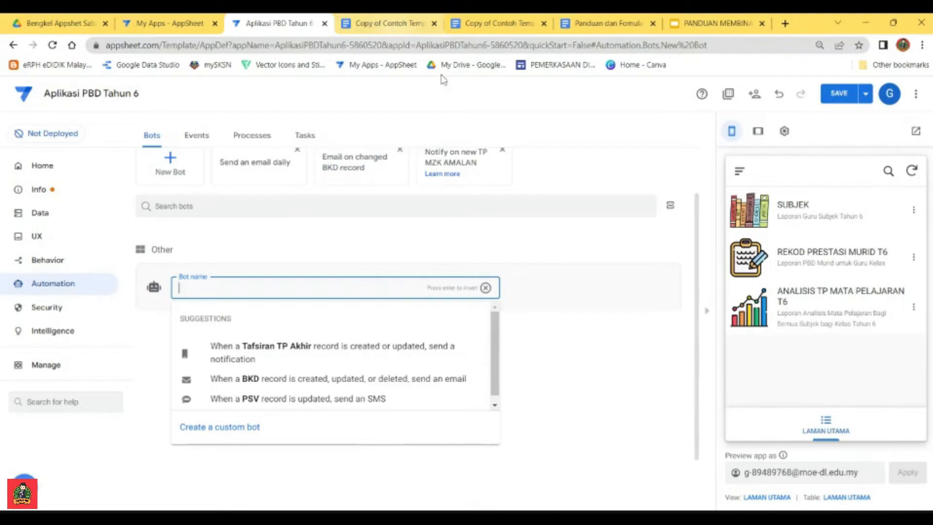
Step: Check the Rekod Prestasi Murid and PBD-Subjek template documents for the new bot
{"action": "left_click", "coordinate": [398, 24]}
{"action": "left_click", "coordinate": [492, 24]}
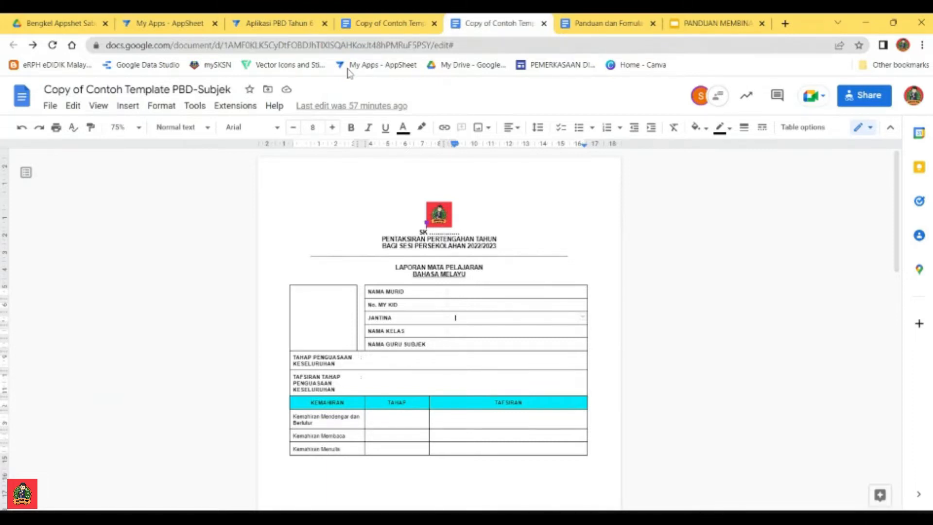
Step: Compare the Rekod Prestasi Murid and PBD-Subjek templates, and return to the Aplikasi PBD Tahun 6 editor in AppSheet
{"action": "key", "text": "ctrl+shift+Tab"}
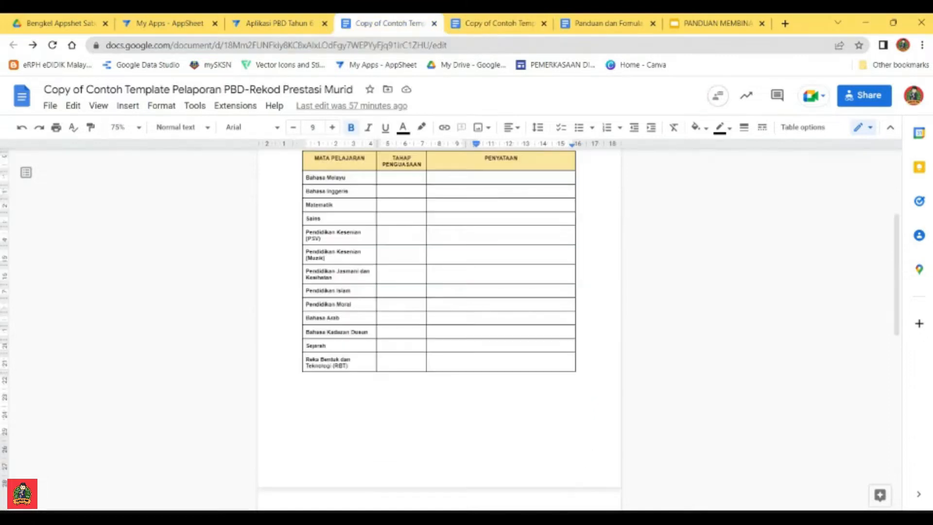
{"action": "scroll", "coordinate": [477, 292], "scroll_direction": "up", "scroll_amount": 3}
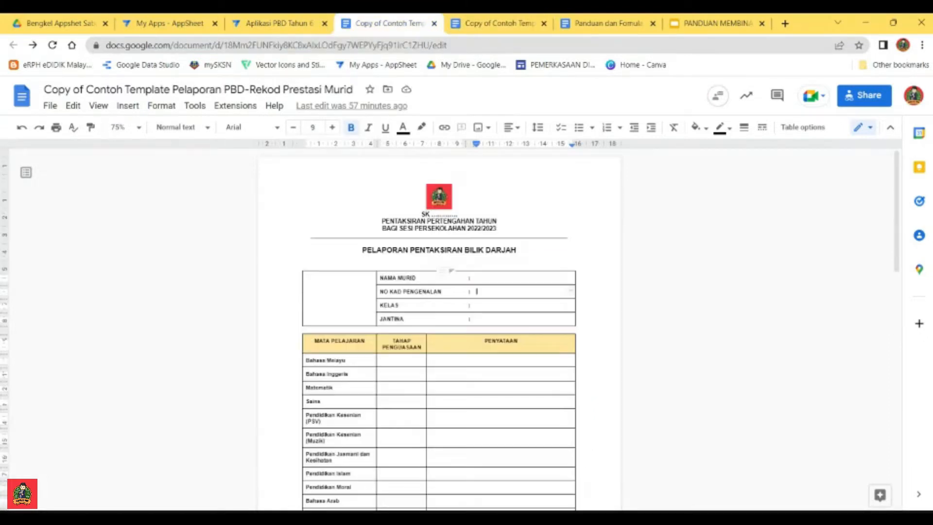
{"action": "left_click", "coordinate": [476, 25]}
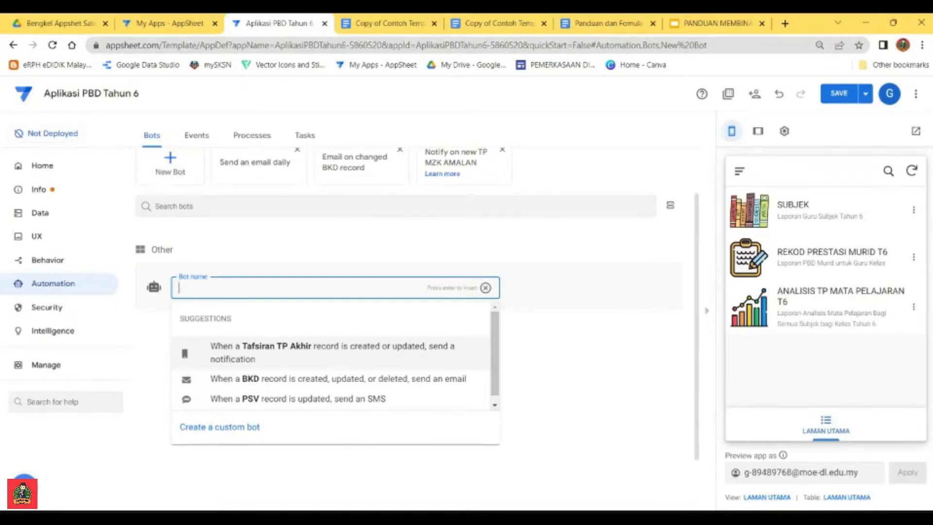
Step: Create a custom bot named Laporan Subjek BM
{"action": "type", "text": "Laporan"}
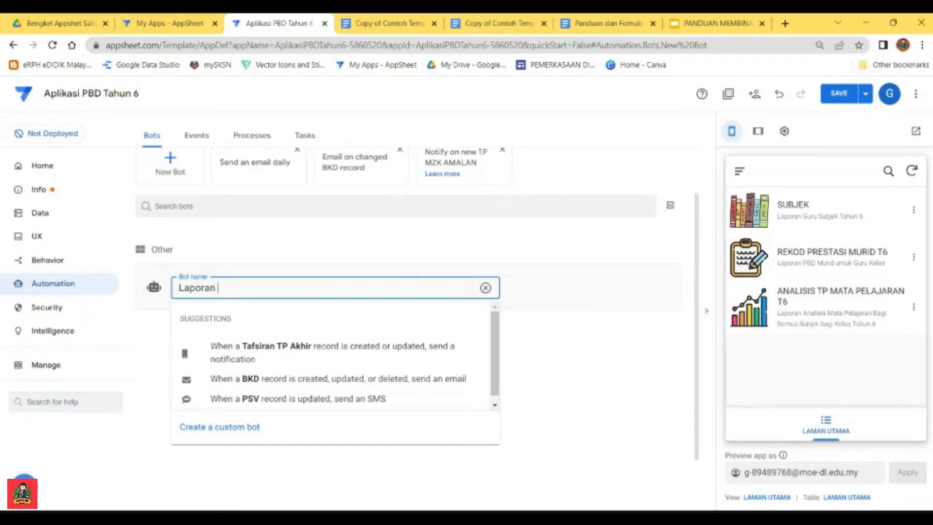
{"action": "type", "text": " Subjek BM"}
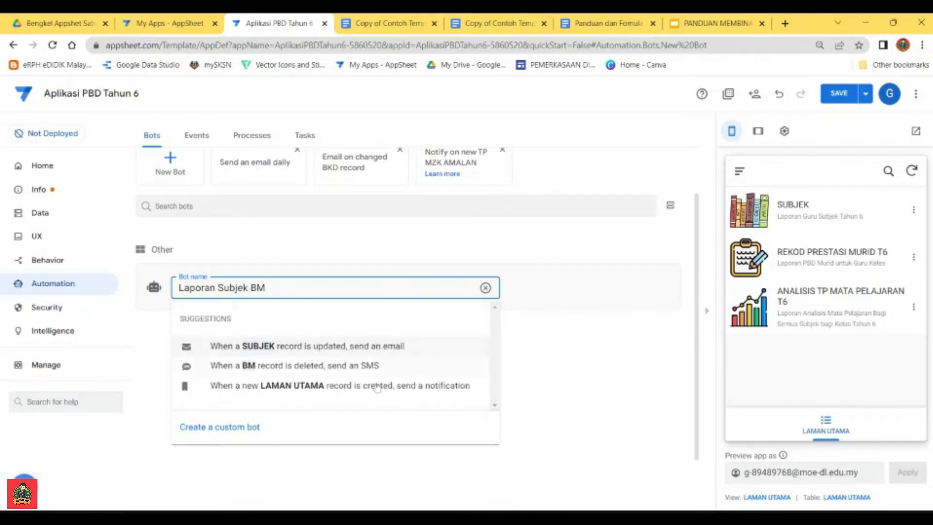
{"action": "left_click", "coordinate": [237, 431]}
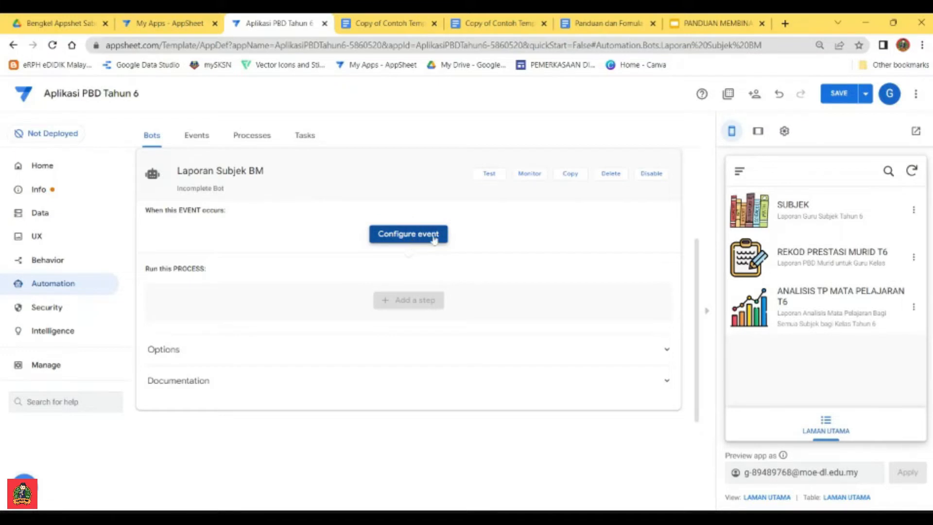
Step: Configure a custom event named Laporan PBD BM for the bot and dismiss the settings hint
{"action": "left_click", "coordinate": [415, 239]}
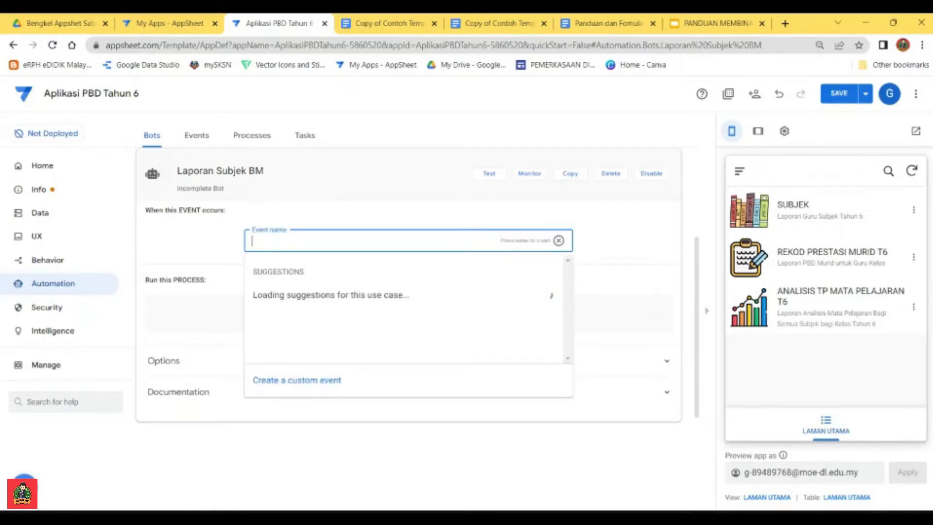
{"action": "type", "text": "La"}
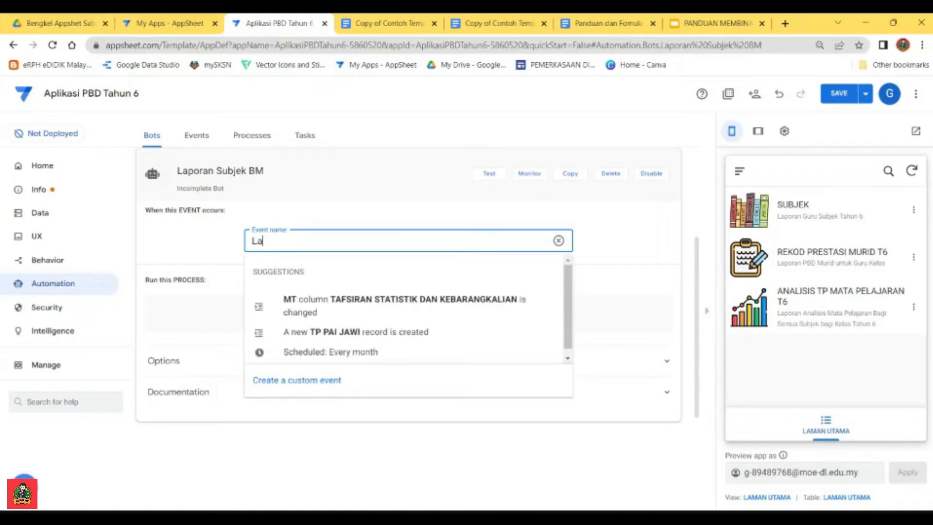
{"action": "type", "text": "poran PBD BM"}
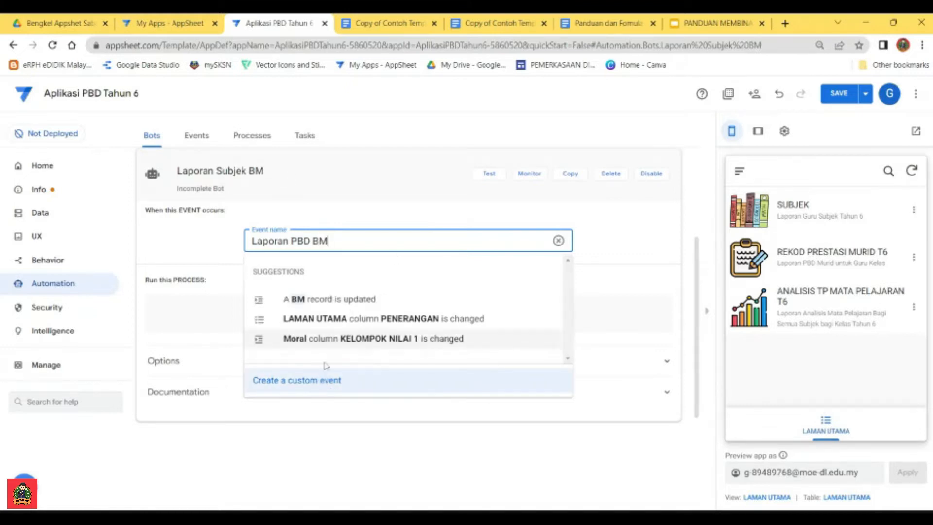
{"action": "left_click", "coordinate": [303, 384]}
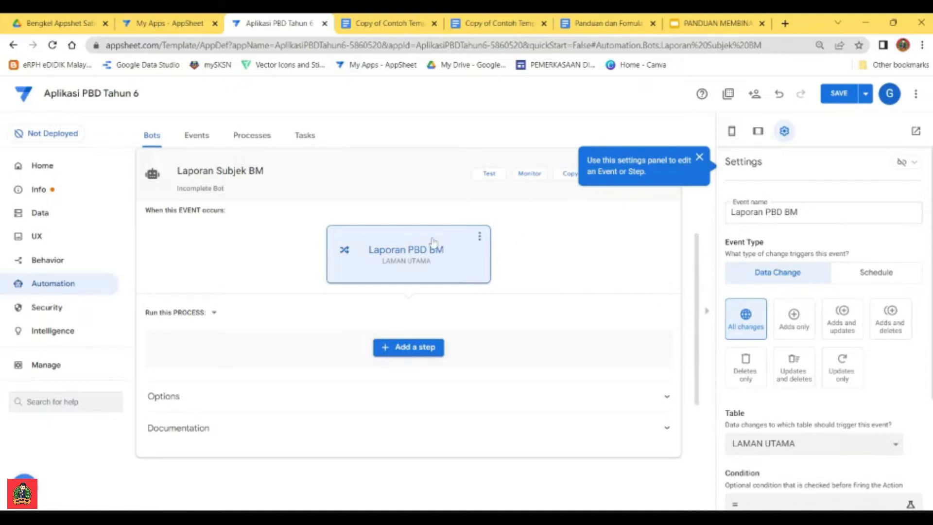
{"action": "left_click", "coordinate": [699, 157]}
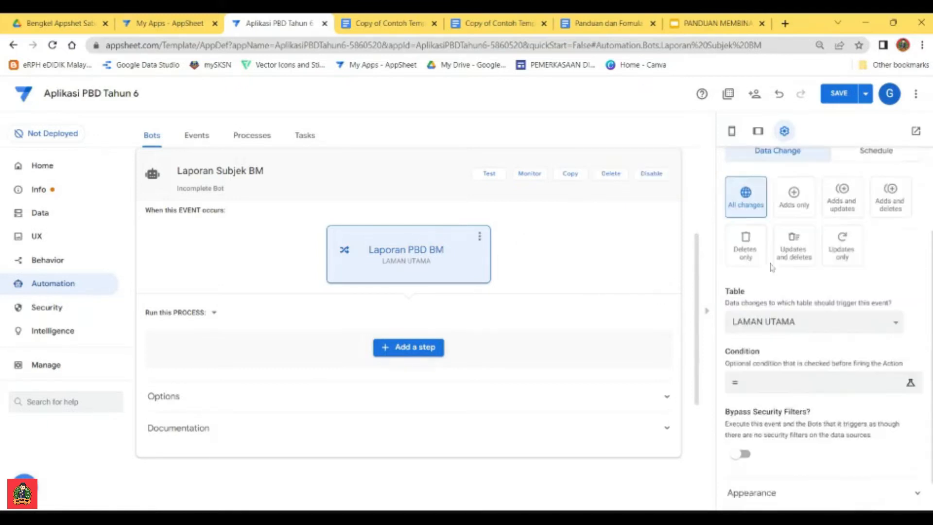
Step: Review the Laporan PBD BM event's change types, condition and security filter options, and look through its available tables
{"action": "scroll", "coordinate": [785, 240], "scroll_direction": "down", "scroll_amount": 1}
{"action": "scroll", "coordinate": [806, 257], "scroll_direction": "up", "scroll_amount": 1}
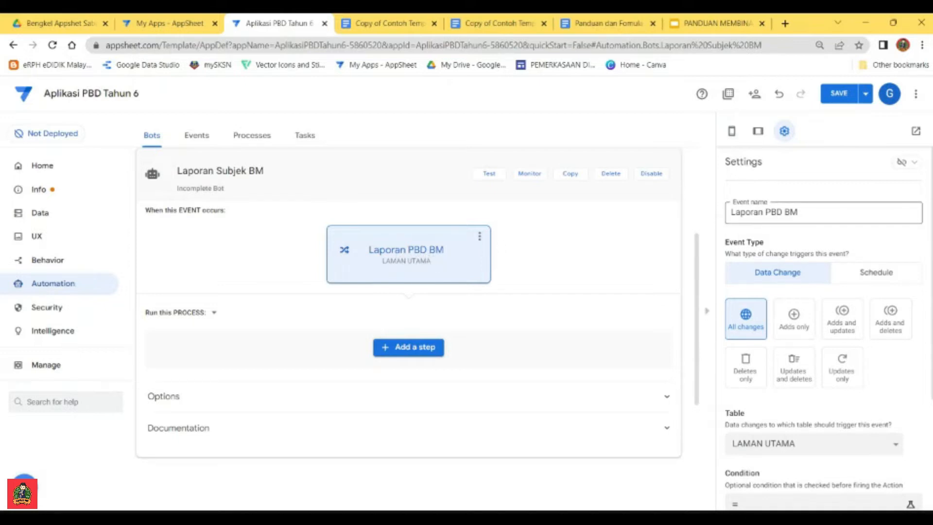
{"action": "scroll", "coordinate": [797, 383], "scroll_direction": "down", "scroll_amount": 1}
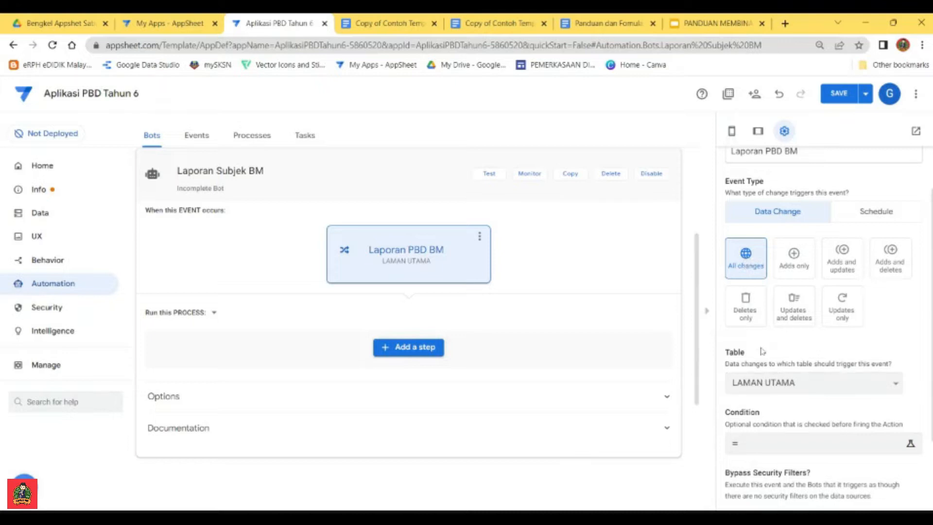
{"action": "scroll", "coordinate": [763, 350], "scroll_direction": "down", "scroll_amount": 1}
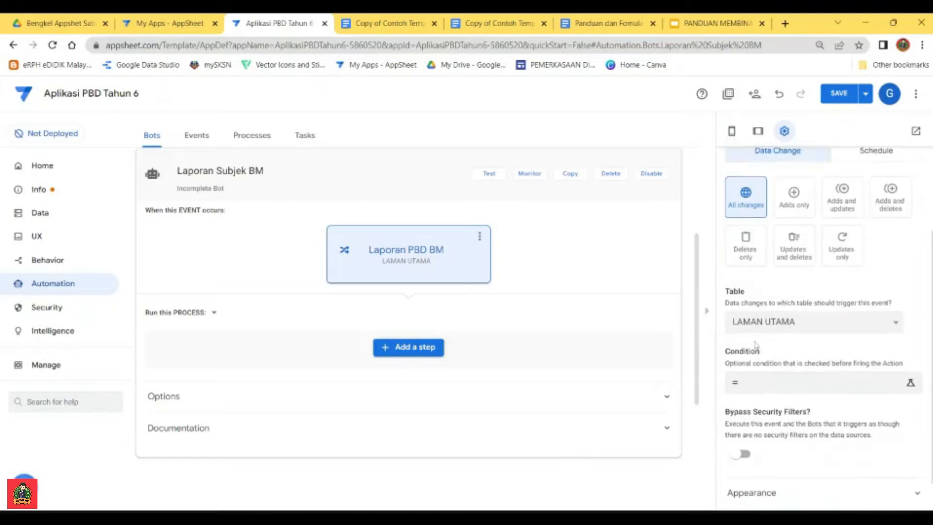
{"action": "left_click", "coordinate": [818, 324]}
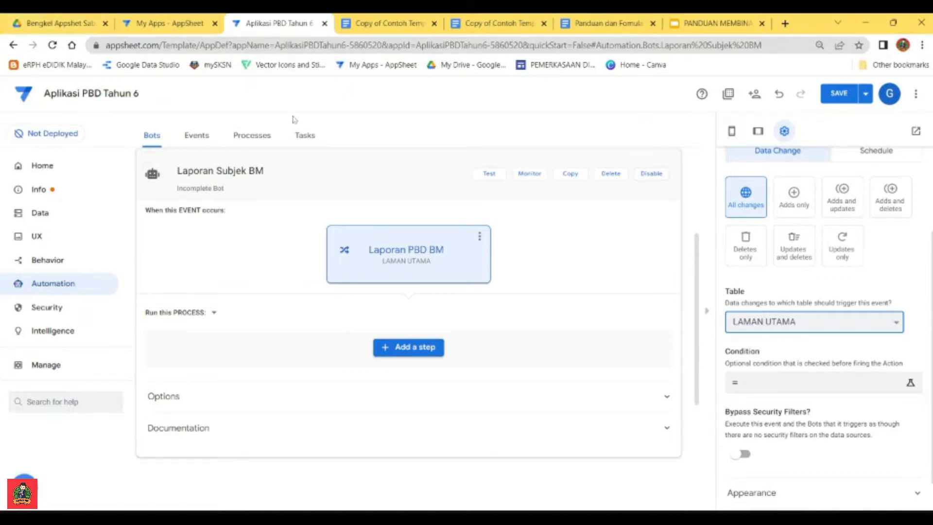
Step: Switch to Google Drive, open the Aplikasi PBD Tahun 6 spreadsheet from the AplikasiPBDTahun6-5860520 folder, and examine the columns of its BM sheet
{"action": "left_click", "coordinate": [46, 25]}
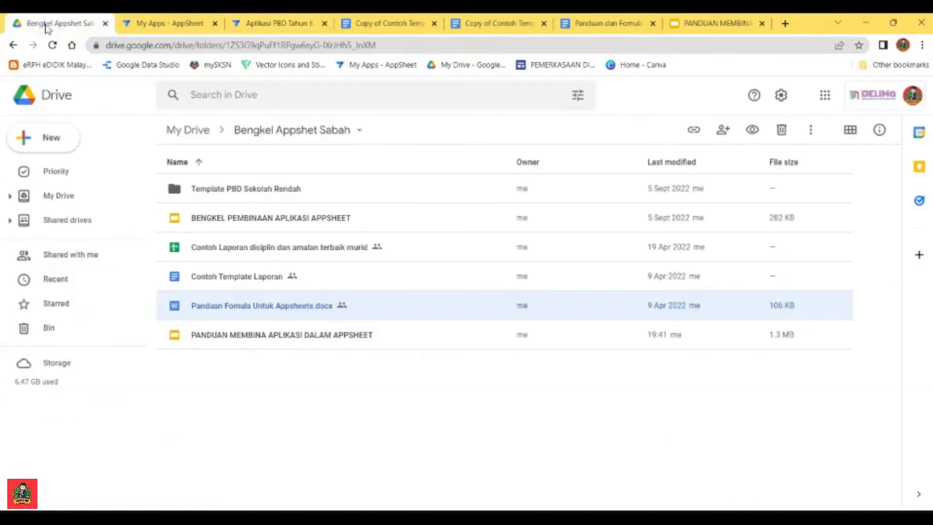
{"action": "left_click", "coordinate": [196, 131]}
{"action": "double_click", "coordinate": [208, 346]}
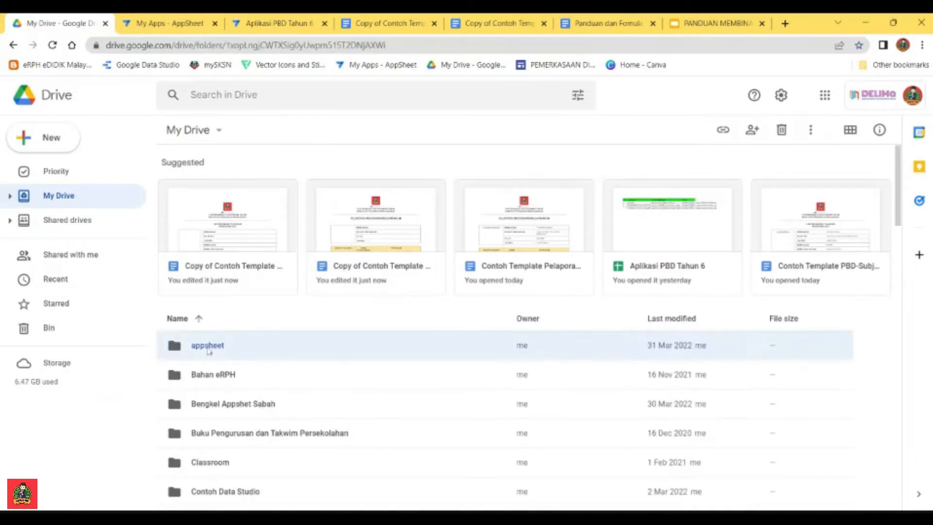
{"action": "double_click", "coordinate": [216, 193]}
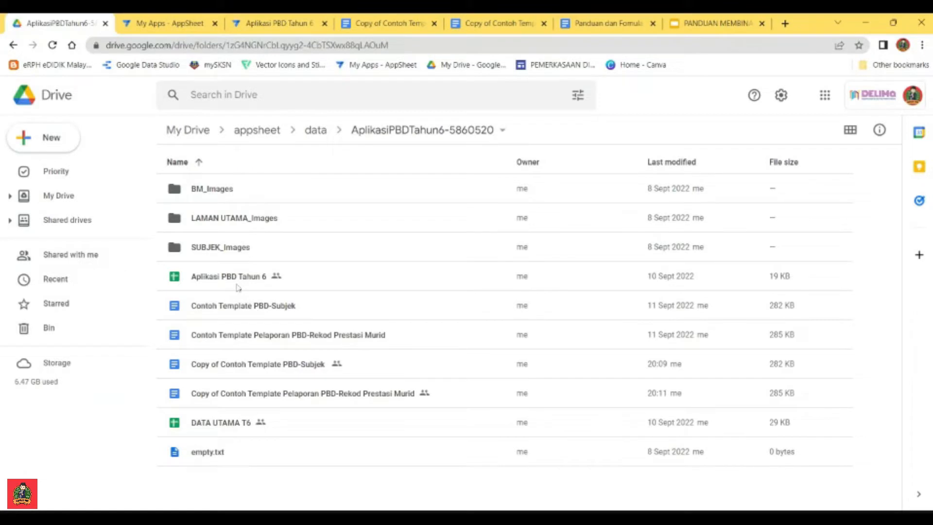
{"action": "left_click", "coordinate": [225, 279]}
{"action": "double_click", "coordinate": [225, 279]}
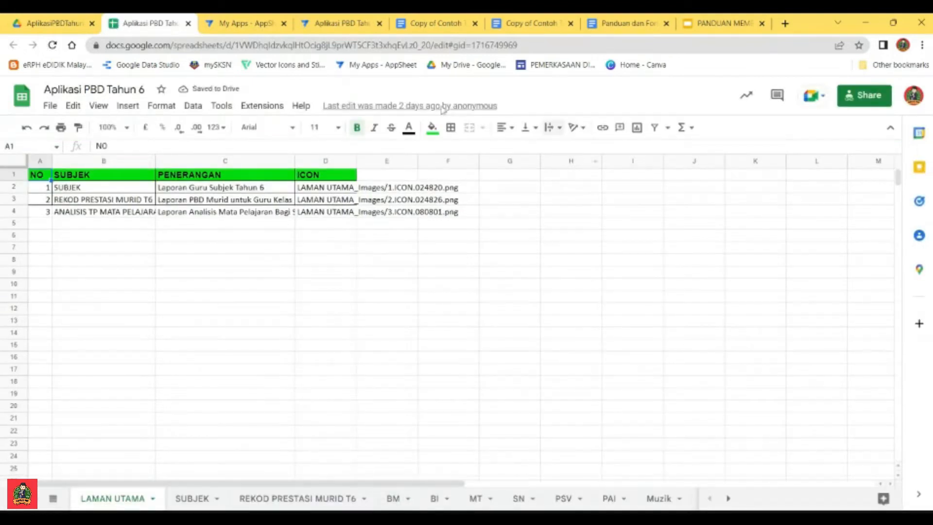
{"action": "left_click", "coordinate": [395, 499]}
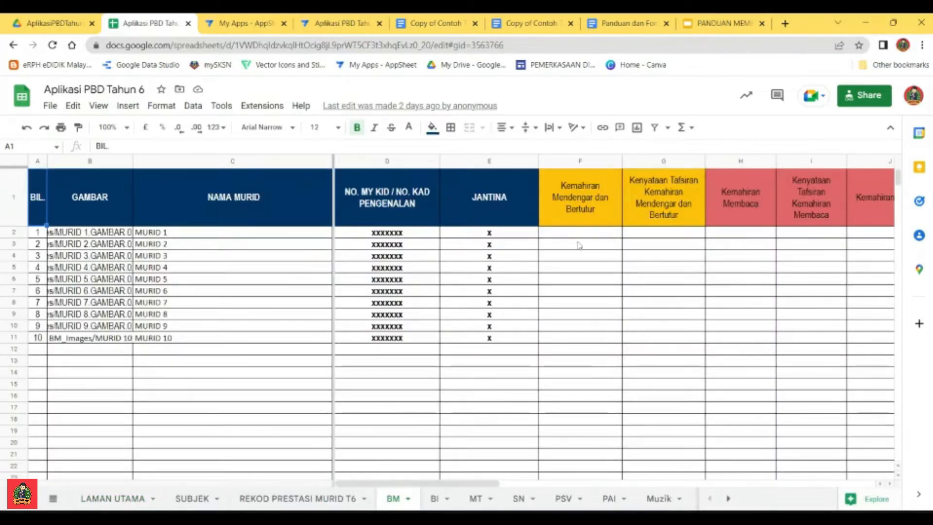
{"action": "left_click_drag", "start_coordinate": [491, 484], "coordinate": [406, 505]}
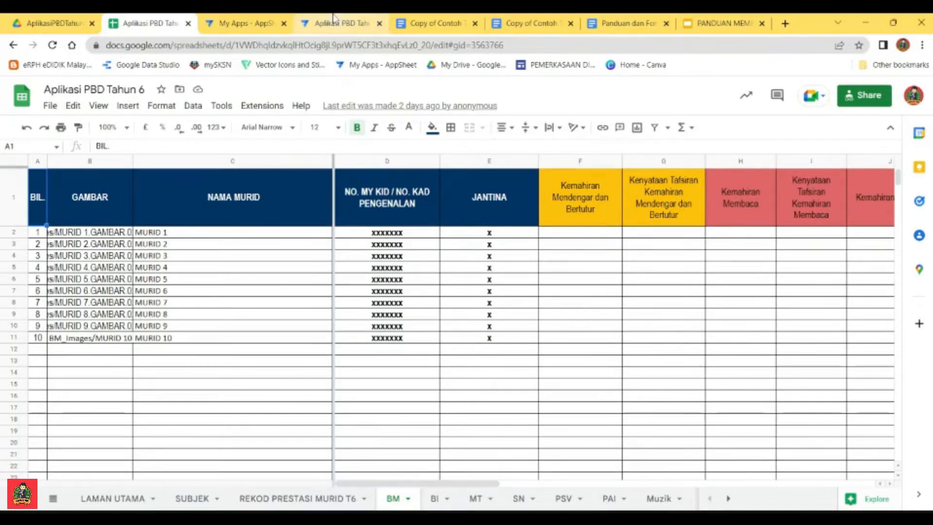
Step: Return to the AppSheet editor and set the Laporan PBD BM event's triggering table to BM
{"action": "left_click", "coordinate": [306, 20]}
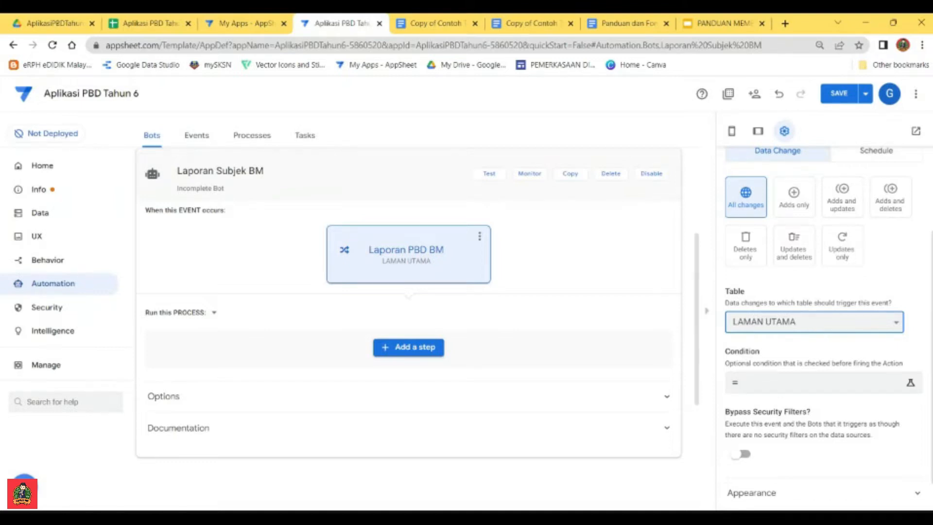
{"action": "left_click", "coordinate": [784, 223]}
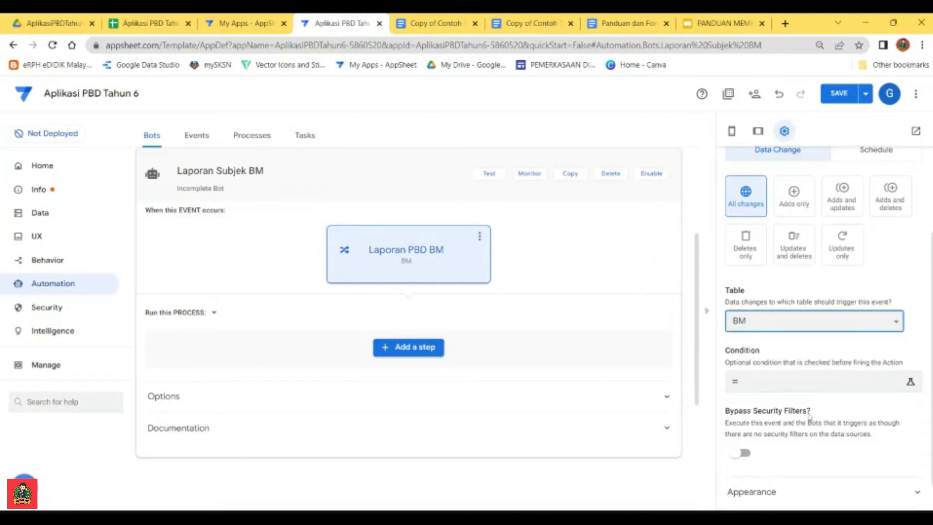
{"action": "scroll", "coordinate": [802, 322], "scroll_direction": "down", "scroll_amount": 1}
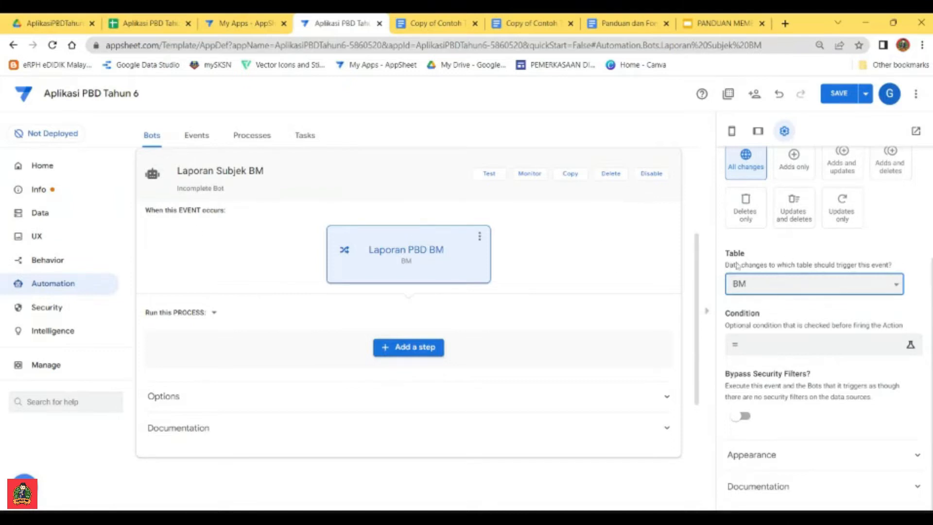
{"action": "scroll", "coordinate": [741, 251], "scroll_direction": "up", "scroll_amount": 1}
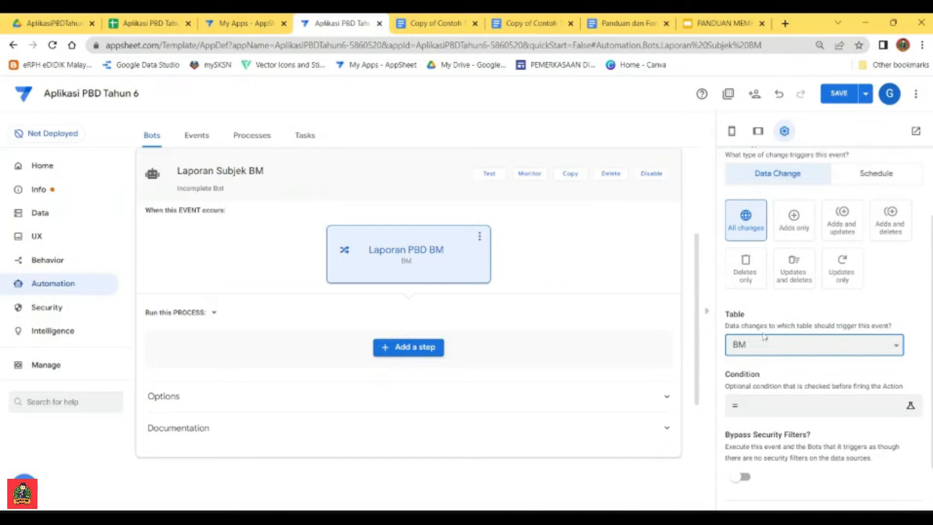
Step: Add a custom step named PBD BM to the bot's process
{"action": "left_click", "coordinate": [386, 346]}
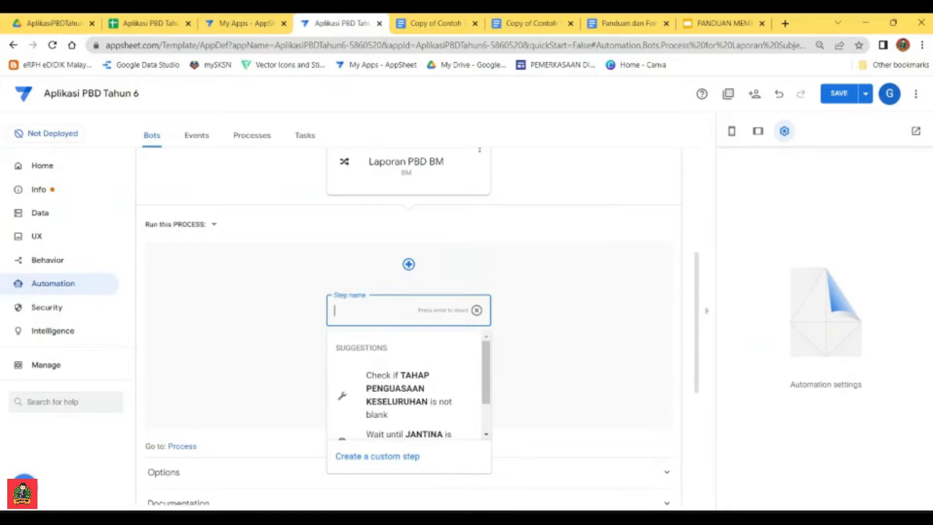
{"action": "type", "text": "PBD BM"}
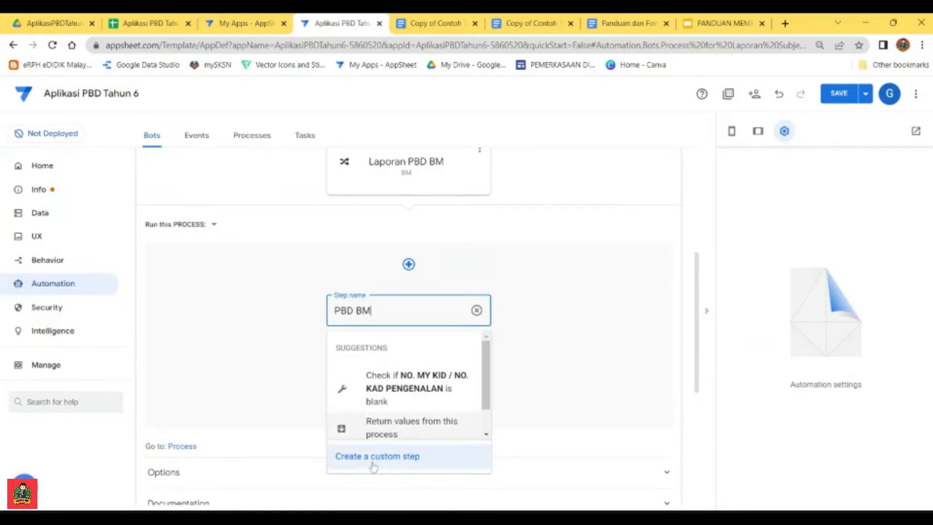
{"action": "left_click", "coordinate": [388, 464]}
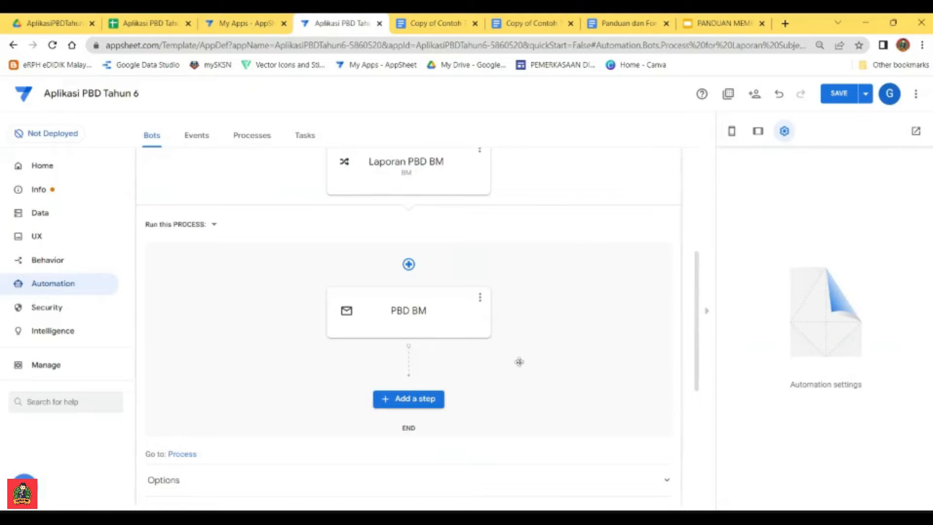
Step: Make the PBD BM step's task create a new file with PDF as its content type
{"action": "left_click", "coordinate": [449, 304]}
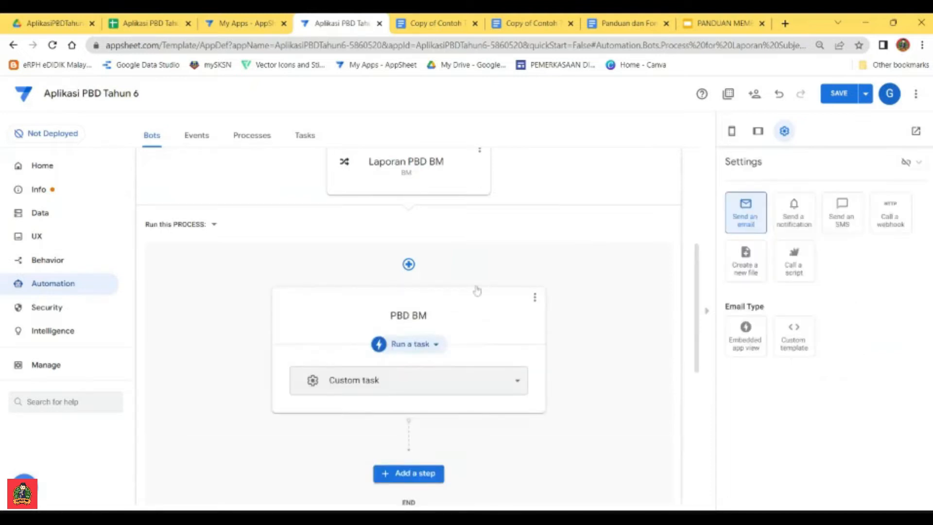
{"action": "left_click", "coordinate": [750, 261]}
{"action": "scroll", "coordinate": [846, 293], "scroll_direction": "down", "scroll_amount": 1}
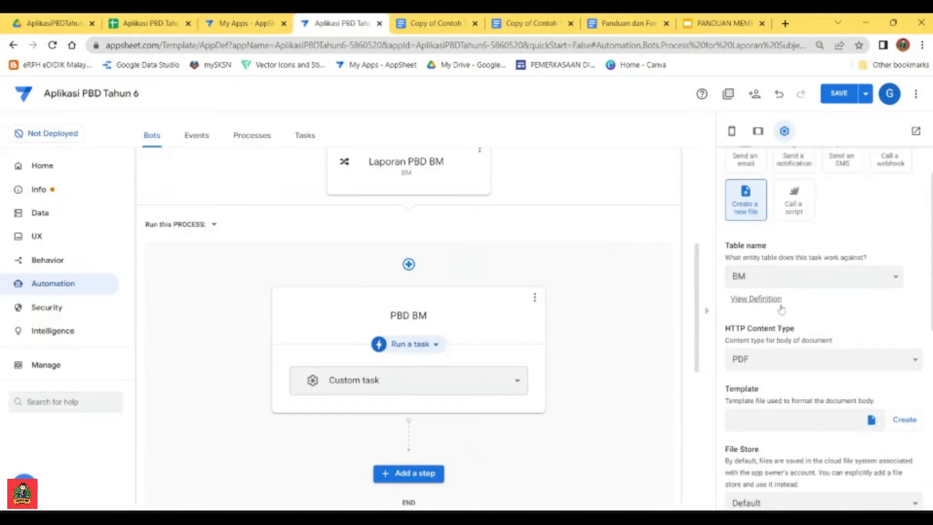
{"action": "scroll", "coordinate": [831, 324], "scroll_direction": "down", "scroll_amount": 1}
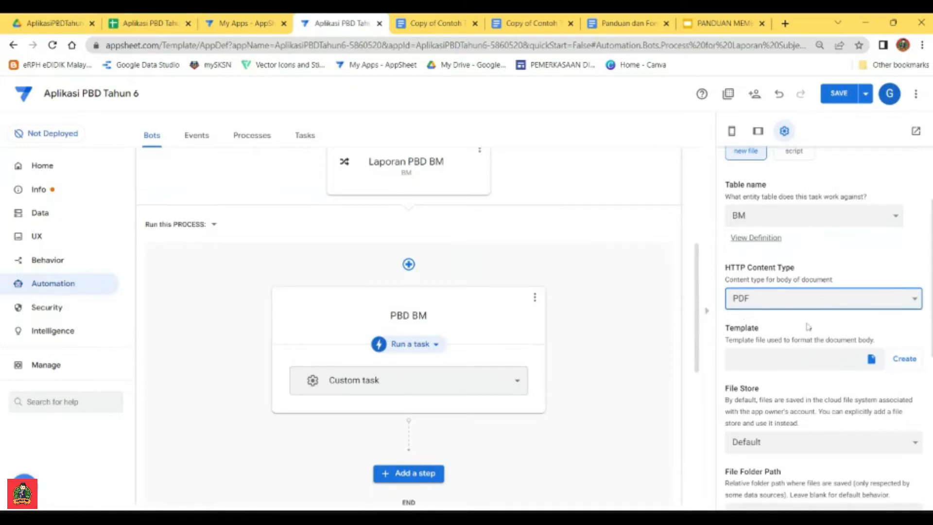
Step: Generate a new template for the PBD BM file task and bring its file folder path and name prefix settings into view
{"action": "scroll", "coordinate": [748, 332], "scroll_direction": "down", "scroll_amount": 1}
{"action": "scroll", "coordinate": [748, 332], "scroll_direction": "down", "scroll_amount": 2}
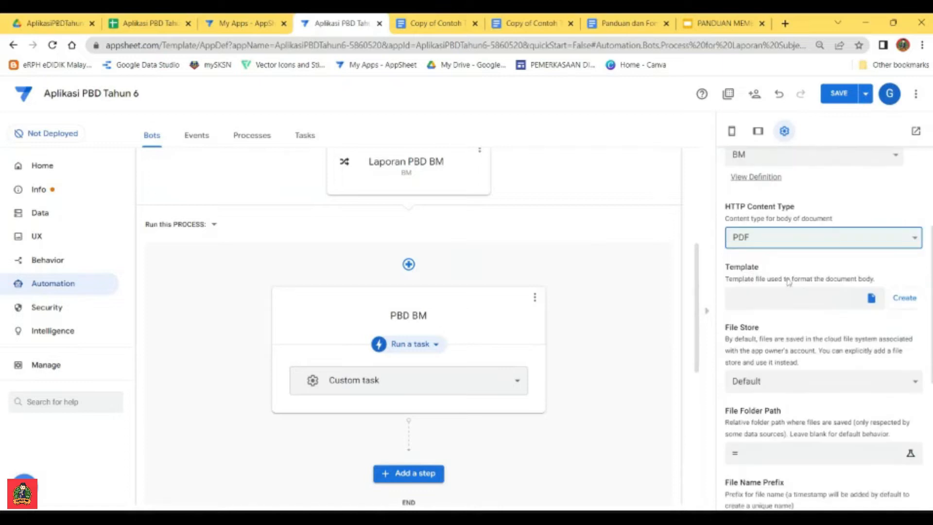
{"action": "left_click", "coordinate": [904, 299]}
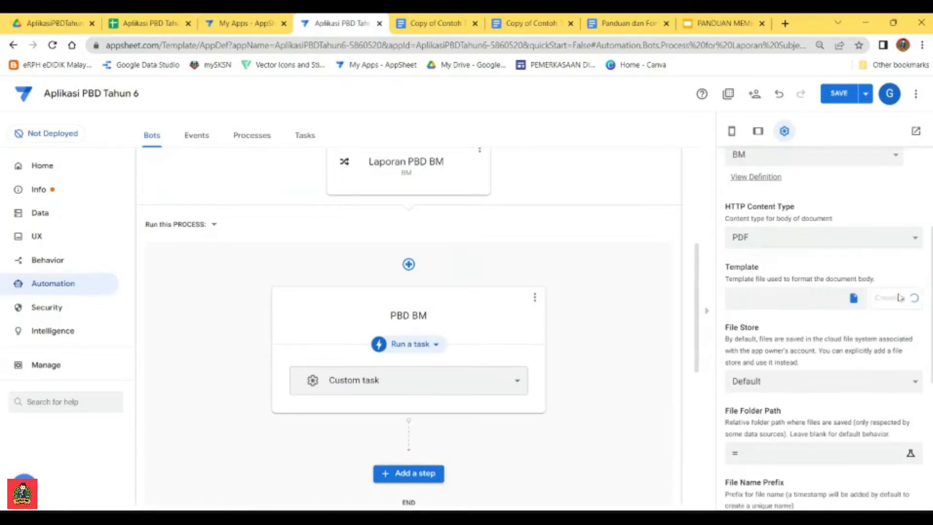
{"action": "scroll", "coordinate": [824, 327], "scroll_direction": "down", "scroll_amount": 2}
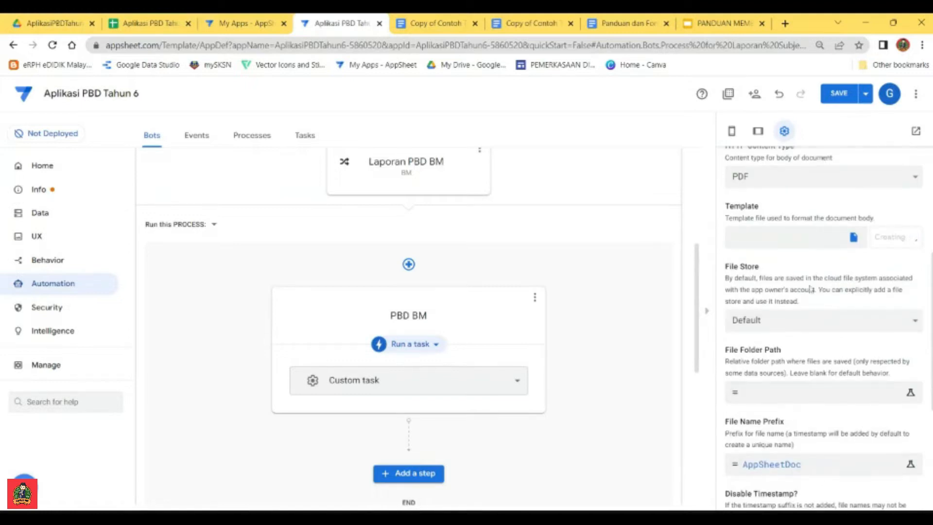
{"action": "scroll", "coordinate": [807, 331], "scroll_direction": "down", "scroll_amount": 3}
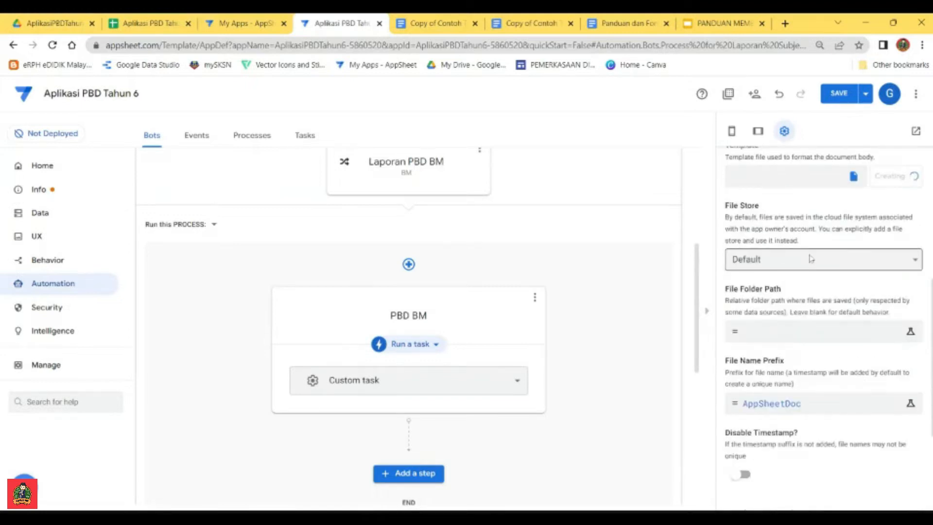
Step: Set the PBD BM file task's folder path expression to "/laporansubjekBM/", leaving the default file store, and save it
{"action": "left_click", "coordinate": [824, 264]}
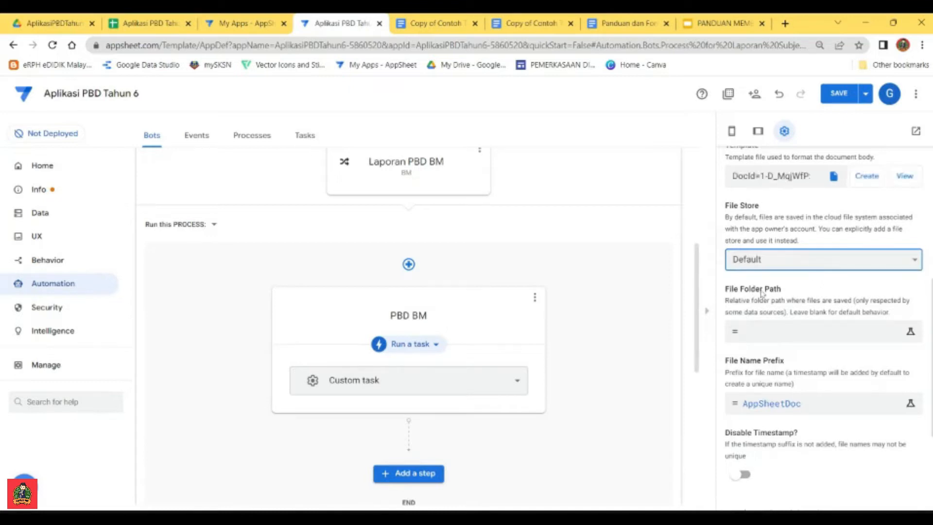
{"action": "left_click", "coordinate": [775, 335]}
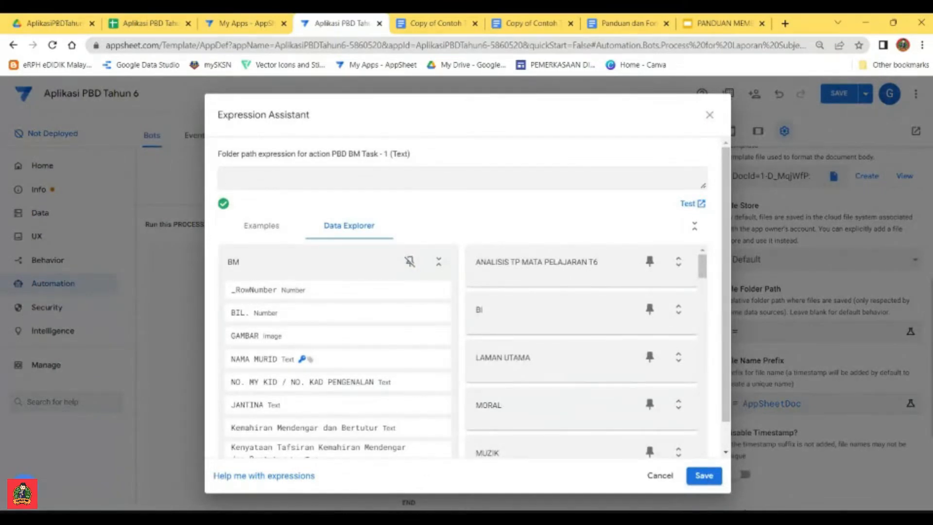
{"action": "type", "text": "\""}
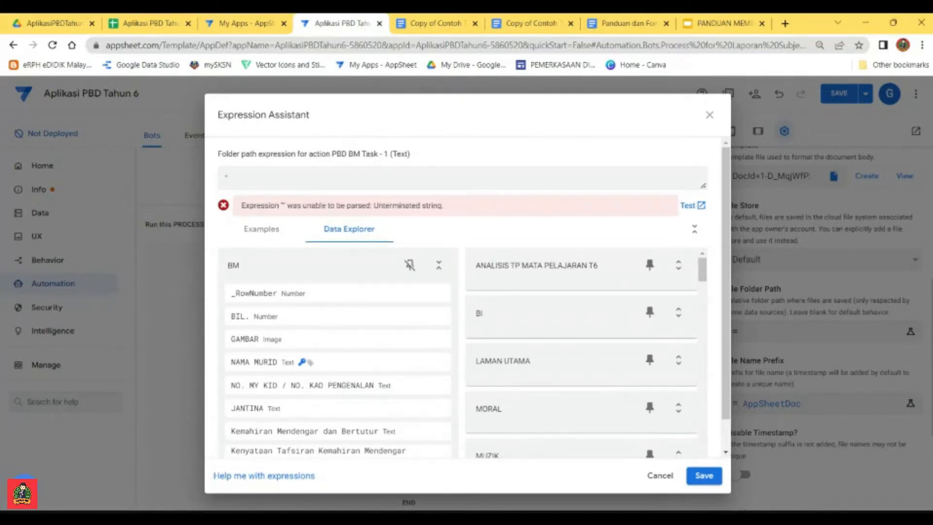
{"action": "type", "text": "/laporansubjekBM/\""}
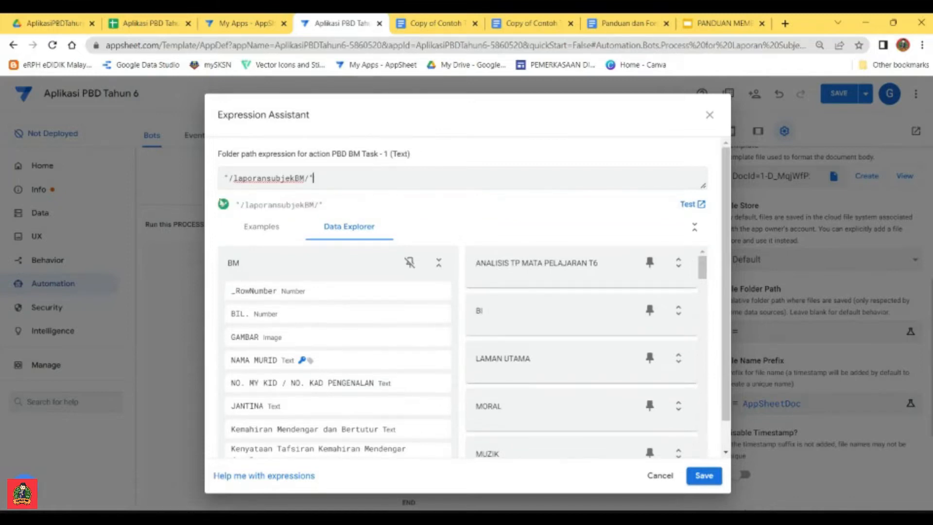
{"action": "left_click_drag", "start_coordinate": [224, 178], "coordinate": [234, 178]}
{"action": "left_click", "coordinate": [233, 178]}
{"action": "left_click_drag", "start_coordinate": [233, 178], "coordinate": [304, 178]}
{"action": "left_click", "coordinate": [257, 178]}
{"action": "left_click_drag", "start_coordinate": [234, 178], "coordinate": [304, 178]}
{"action": "left_click", "coordinate": [313, 179]}
{"action": "left_click_drag", "start_coordinate": [313, 178], "coordinate": [223, 178]}
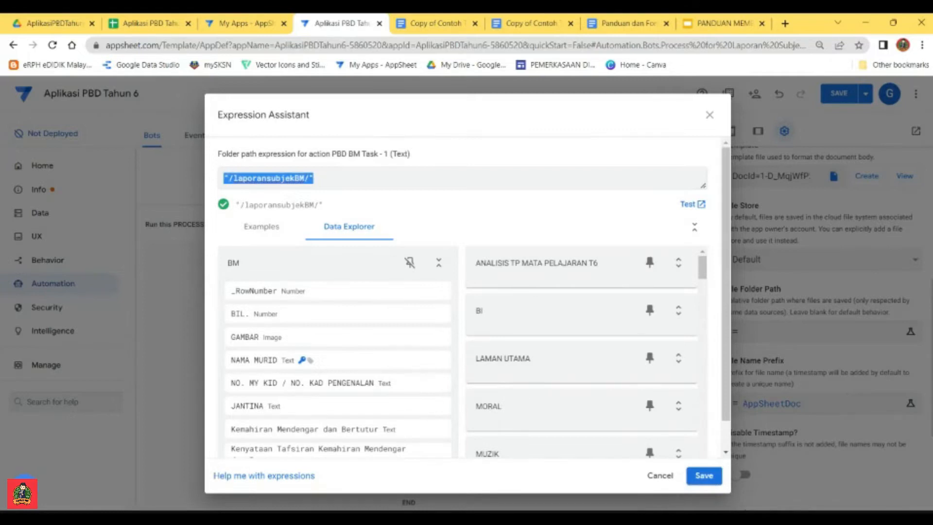
{"action": "left_click", "coordinate": [708, 475]}
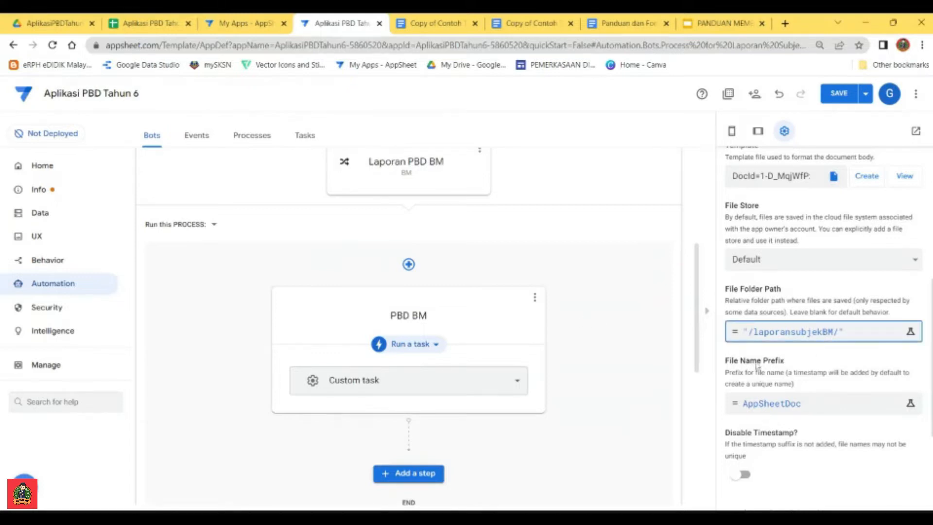
Step: Replace the file name prefix expression with the [NAMA MURID] column and save it
{"action": "scroll", "coordinate": [757, 364], "scroll_direction": "down", "scroll_amount": 1}
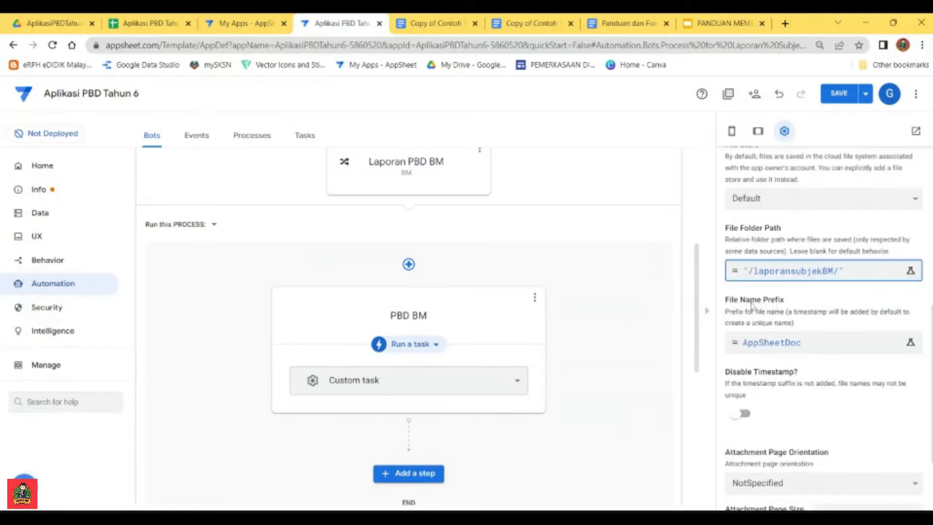
{"action": "left_click", "coordinate": [785, 342]}
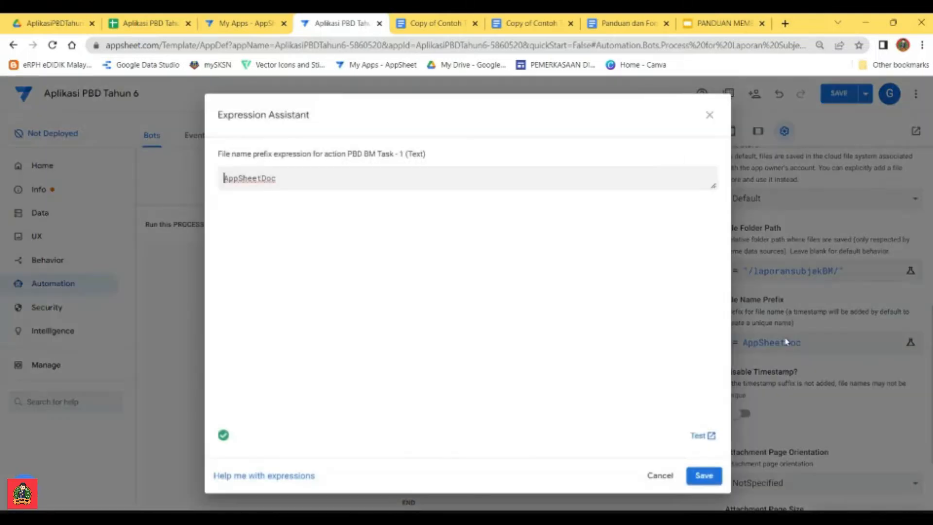
{"action": "left_click_drag", "start_coordinate": [277, 178], "coordinate": [223, 178]}
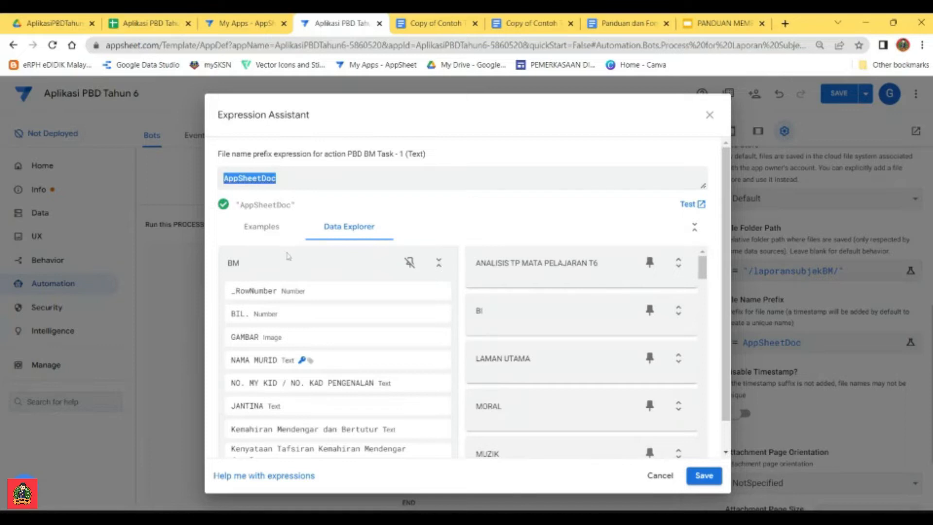
{"action": "left_click", "coordinate": [267, 225]}
{"action": "left_click", "coordinate": [346, 230]}
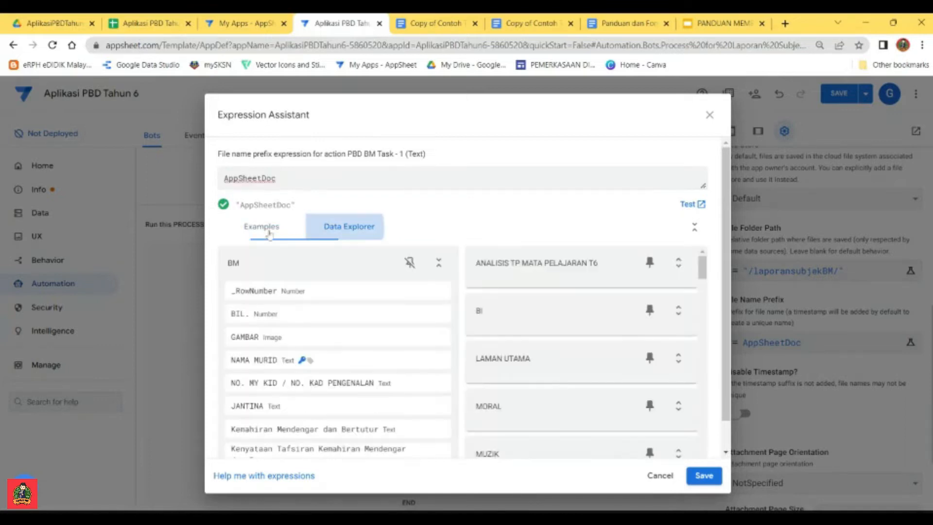
{"action": "double_click", "coordinate": [234, 263]}
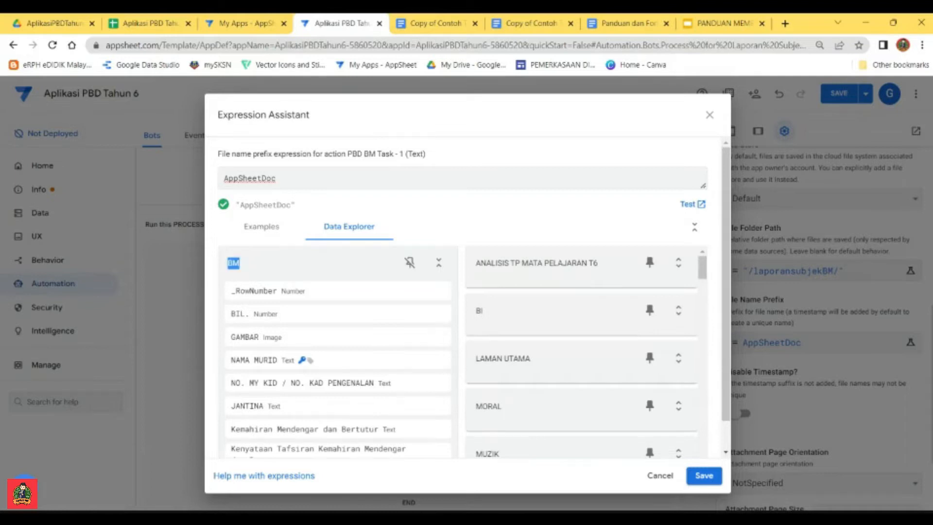
{"action": "left_click", "coordinate": [239, 265]}
{"action": "left_click", "coordinate": [430, 361]}
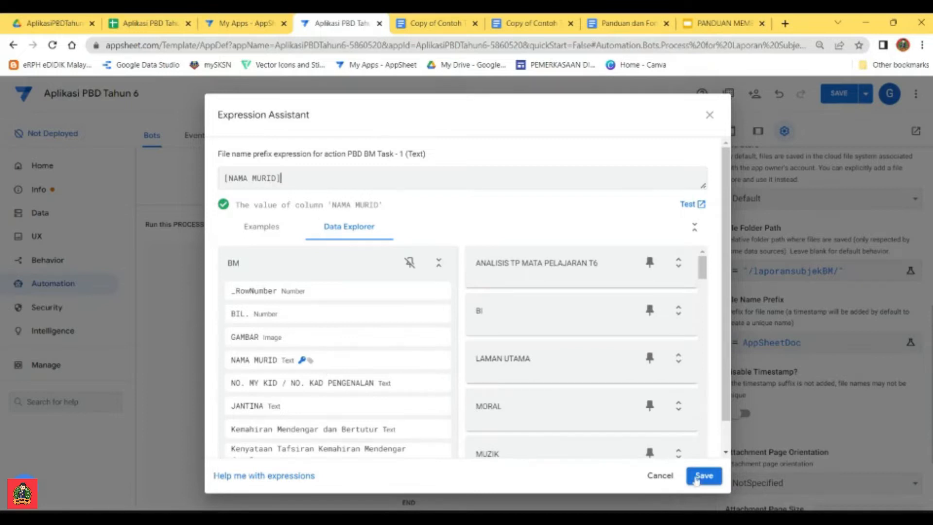
{"action": "left_click", "coordinate": [703, 475]}
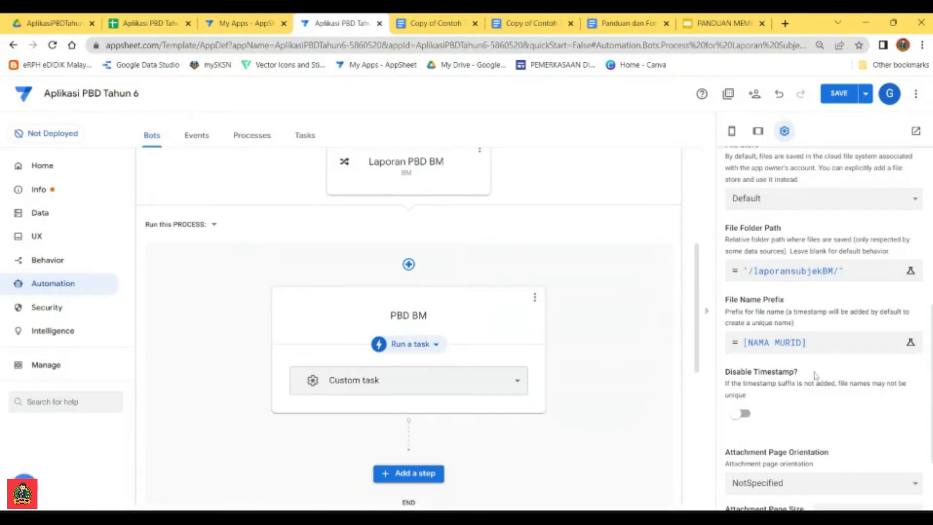
Step: Disable the file name timestamp and set the attachment page to Portrait orientation and A4 size
{"action": "scroll", "coordinate": [816, 377], "scroll_direction": "down", "scroll_amount": 2}
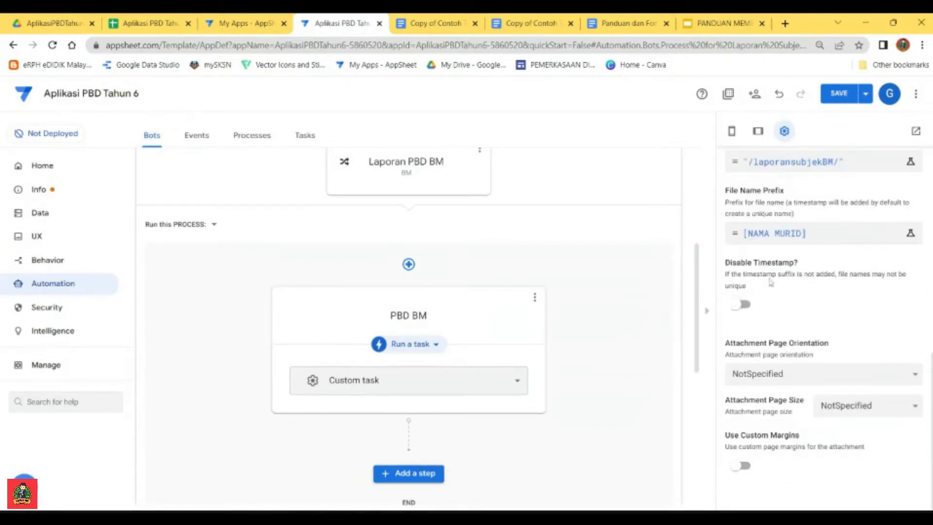
{"action": "left_click", "coordinate": [741, 304]}
{"action": "left_click", "coordinate": [861, 376]}
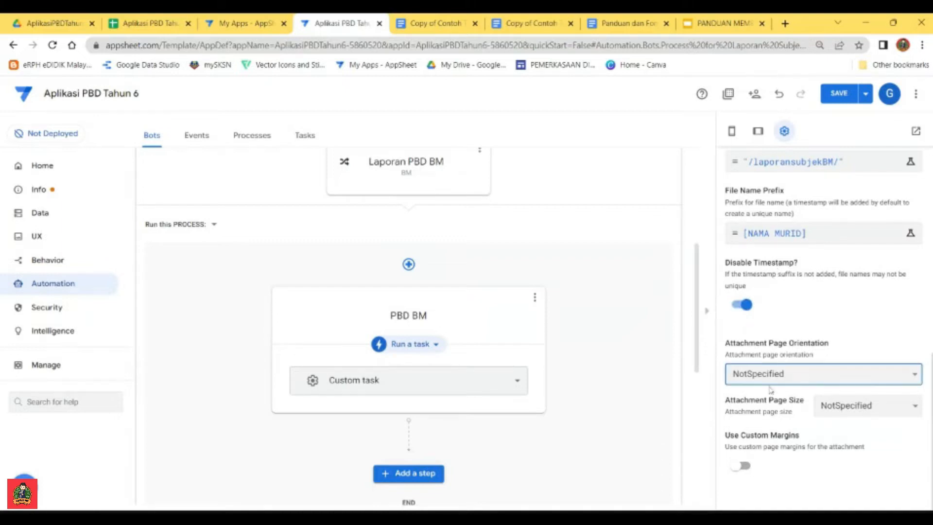
{"action": "key", "text": "Down"}
{"action": "left_click", "coordinate": [875, 408]}
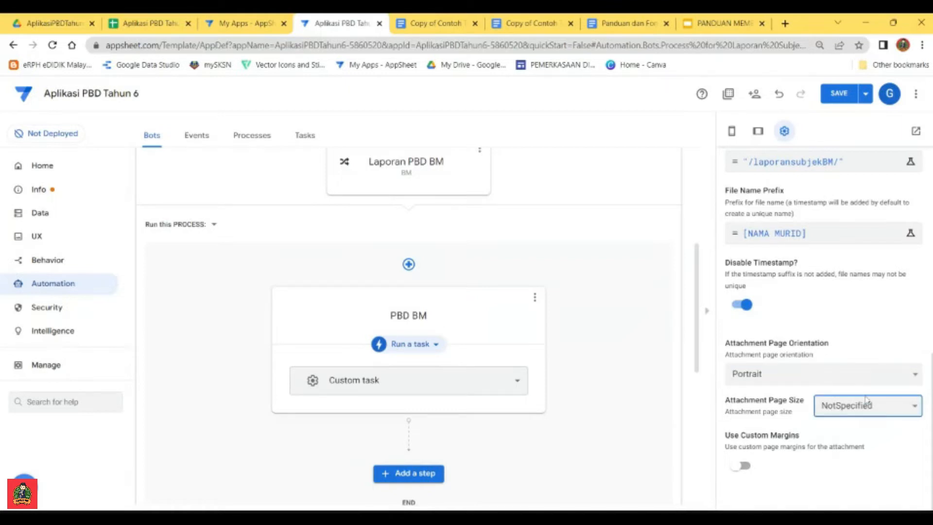
{"action": "left_click", "coordinate": [823, 396]}
Step: Add a custom step named Jana Laporan after PBD BM and make it run a data action
{"action": "scroll", "coordinate": [618, 347], "scroll_direction": "up", "scroll_amount": 2}
{"action": "scroll", "coordinate": [742, 336], "scroll_direction": "up", "scroll_amount": 1}
{"action": "scroll", "coordinate": [742, 339], "scroll_direction": "down", "scroll_amount": 1}
{"action": "scroll", "coordinate": [607, 343], "scroll_direction": "down", "scroll_amount": 3}
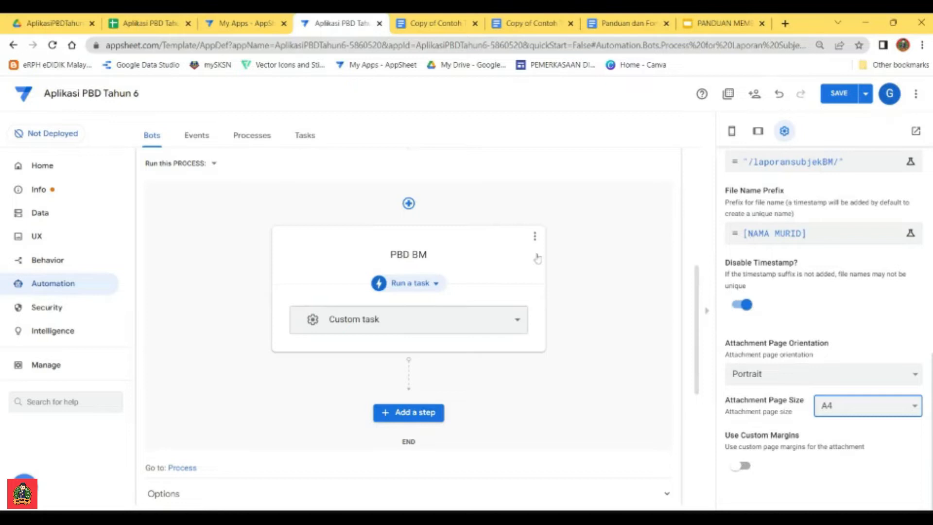
{"action": "left_click", "coordinate": [426, 414]}
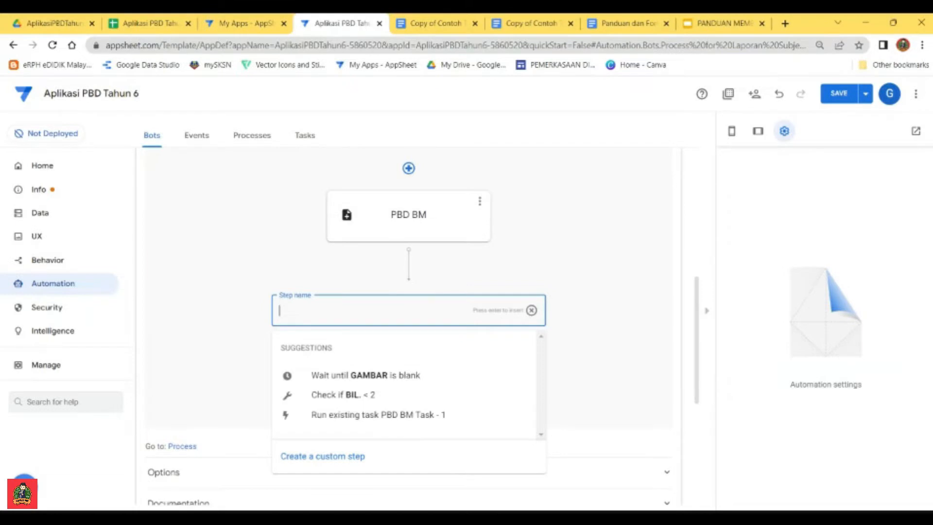
{"action": "type", "text": "Jana Laporan"}
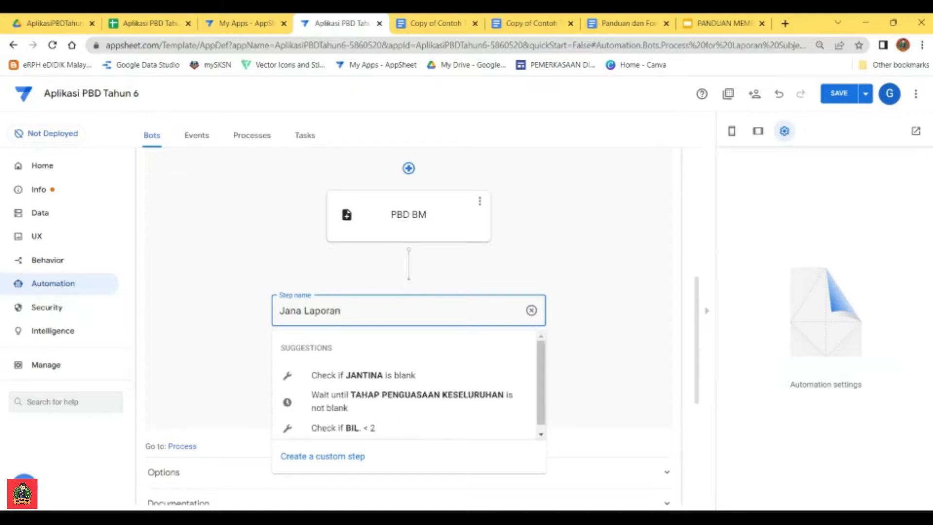
{"action": "left_click", "coordinate": [341, 460]}
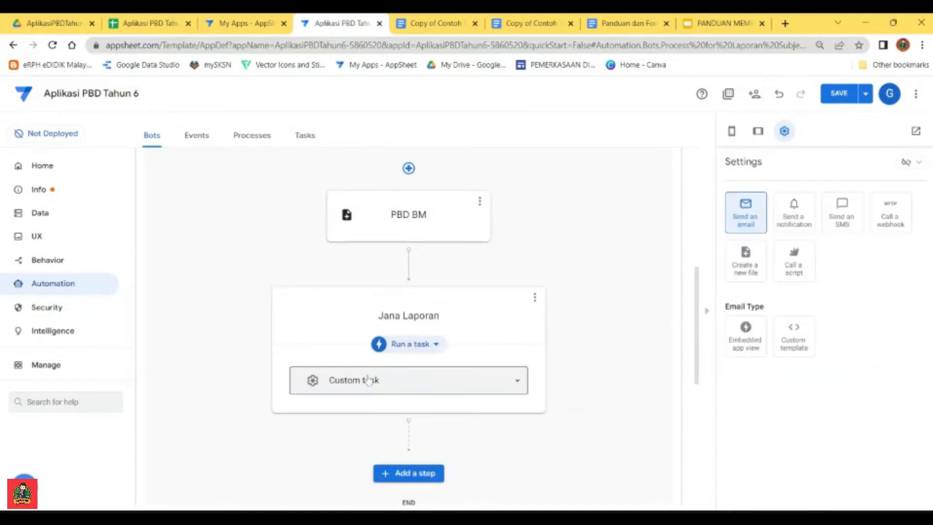
{"action": "left_click", "coordinate": [435, 346]}
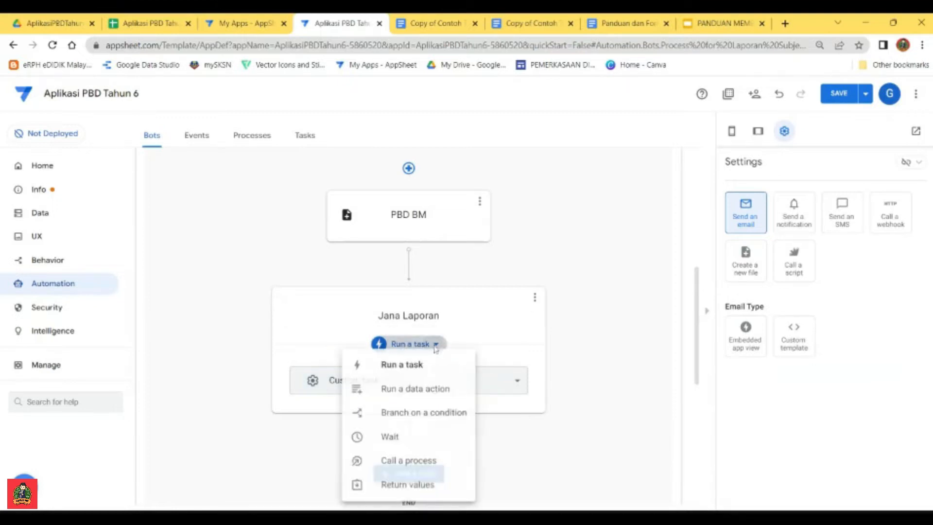
{"action": "left_click", "coordinate": [430, 397]}
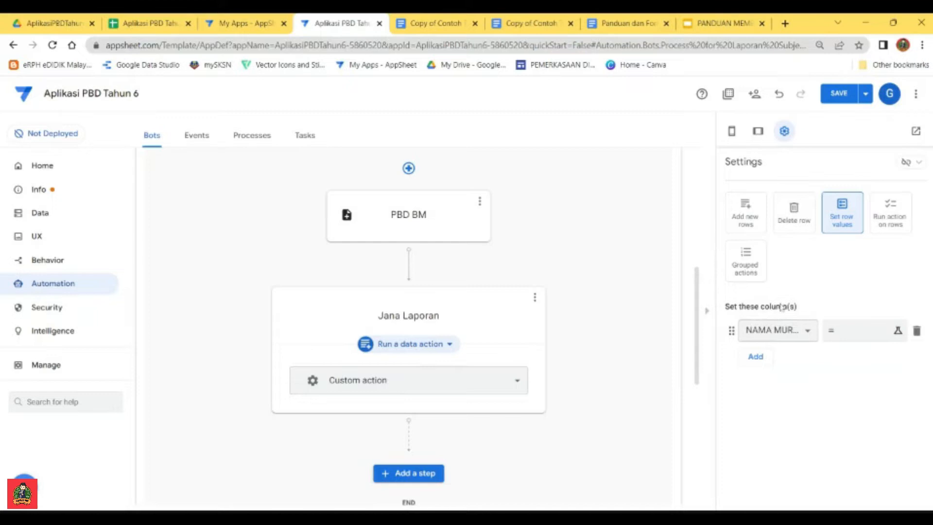
Step: Examine the PDF and URL columns in the BM sheet of the Aplikasi PBD Tahun 6 spreadsheet
{"action": "left_click", "coordinate": [146, 24]}
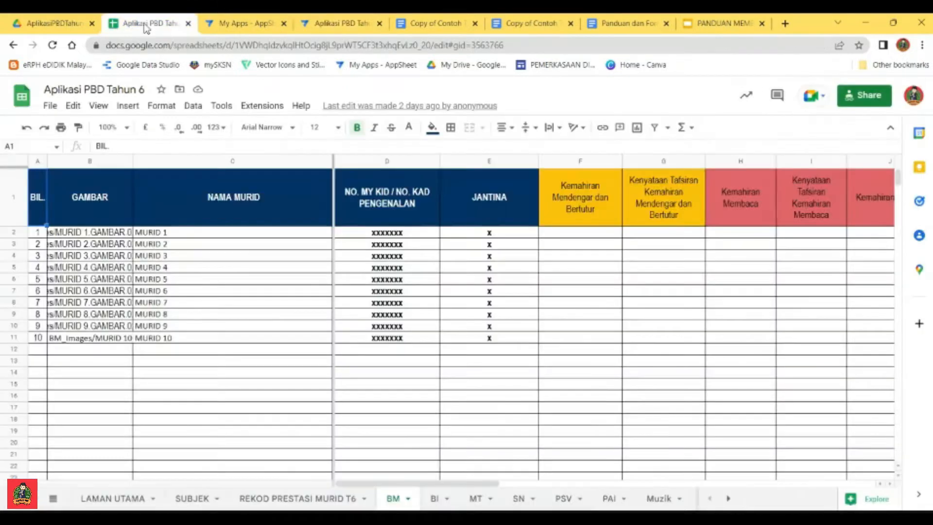
{"action": "left_click_drag", "start_coordinate": [475, 485], "coordinate": [792, 488]}
{"action": "left_click", "coordinate": [613, 211]}
{"action": "left_click", "coordinate": [649, 204]}
{"action": "left_click_drag", "start_coordinate": [615, 234], "coordinate": [651, 302]}
{"action": "mouse_move", "coordinate": [663, 335]}
{"action": "left_mouse_down"}
{"action": "mouse_move", "coordinate": [651, 369]}
{"action": "mouse_move", "coordinate": [651, 303]}
{"action": "mouse_move", "coordinate": [656, 339]}
{"action": "left_mouse_up"}
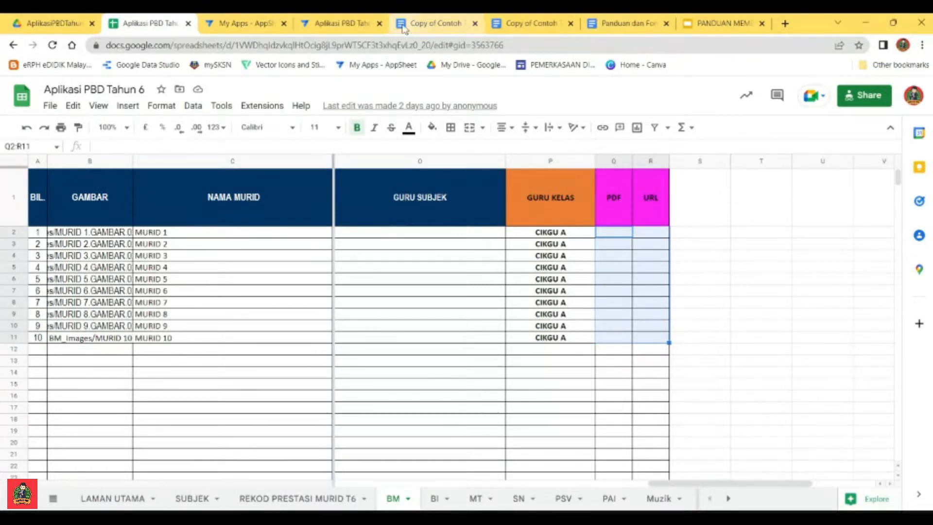
Step: Return to the AppSheet editor and choose PDF and URL as the columns set by the Jana Laporan data action
{"action": "left_click", "coordinate": [340, 22]}
{"action": "left_click", "coordinate": [847, 334]}
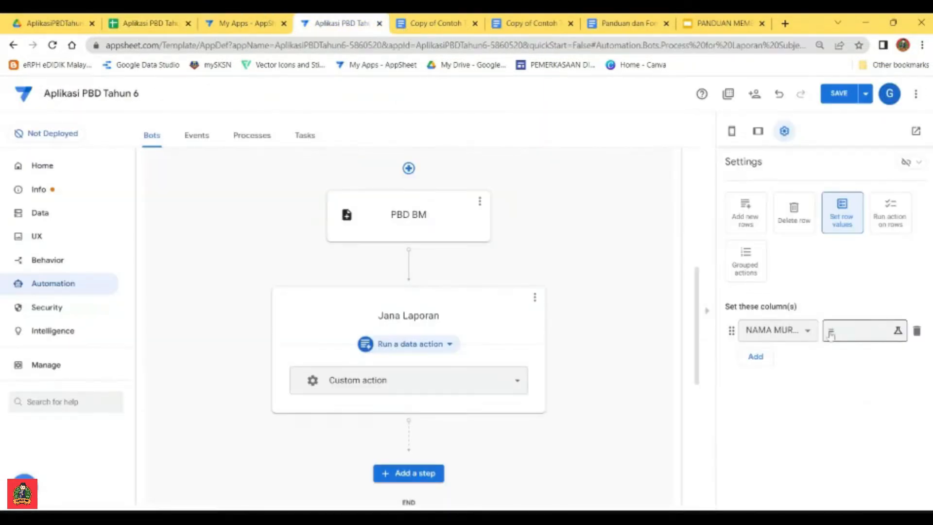
{"action": "left_click", "coordinate": [797, 331]}
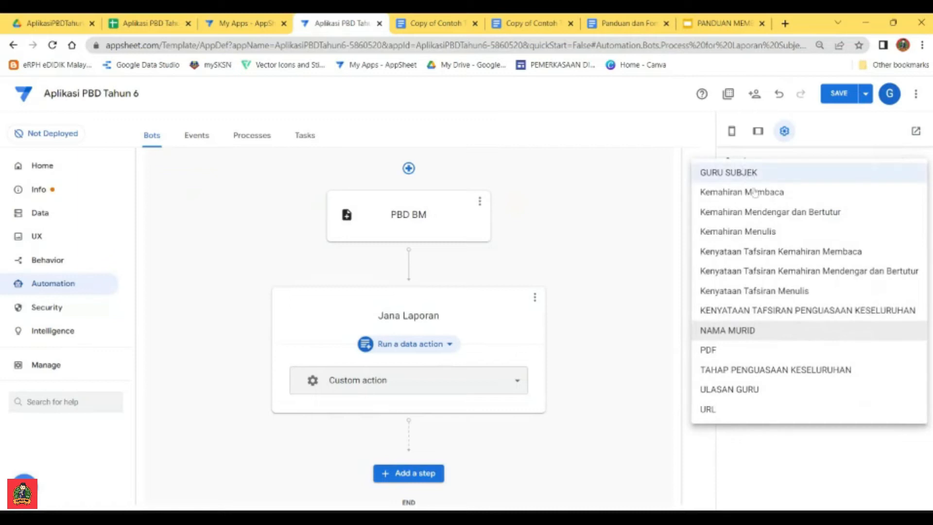
{"action": "left_click", "coordinate": [718, 351]}
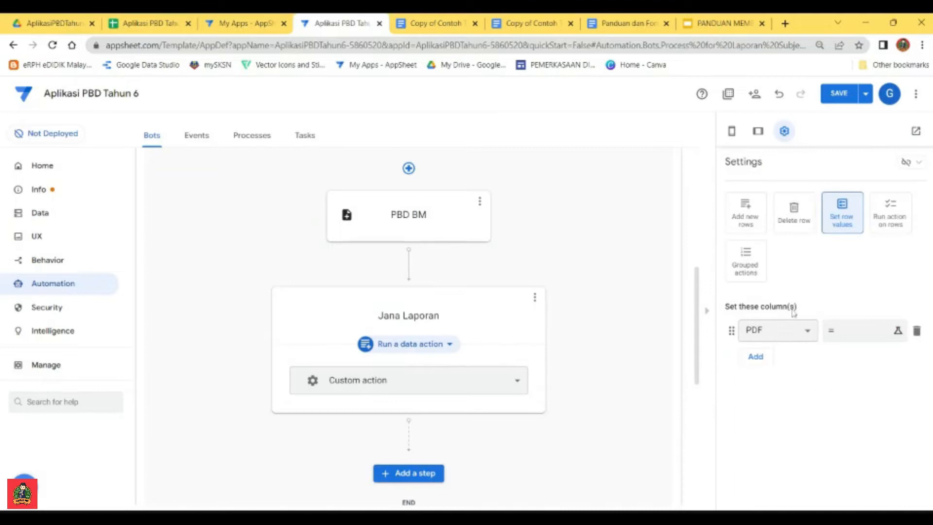
{"action": "left_click", "coordinate": [756, 357]}
{"action": "left_click", "coordinate": [766, 358]}
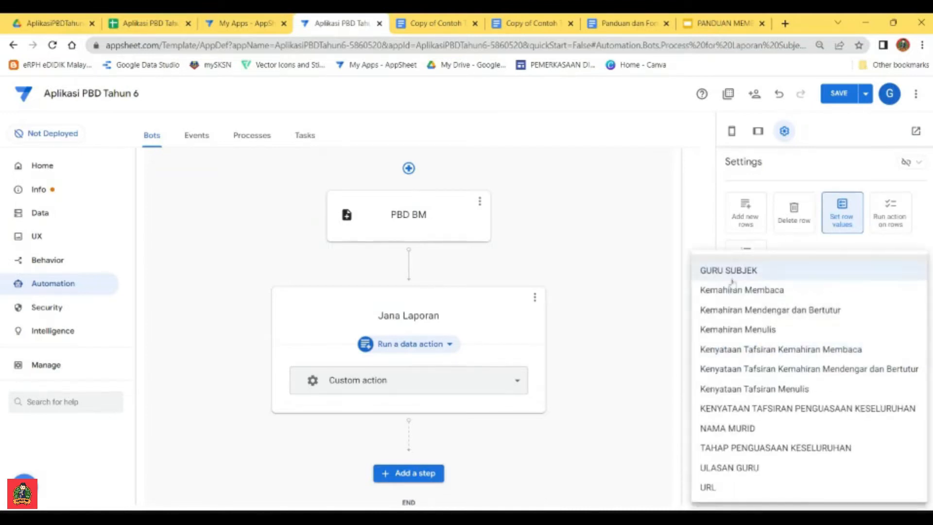
{"action": "left_click", "coordinate": [728, 487]}
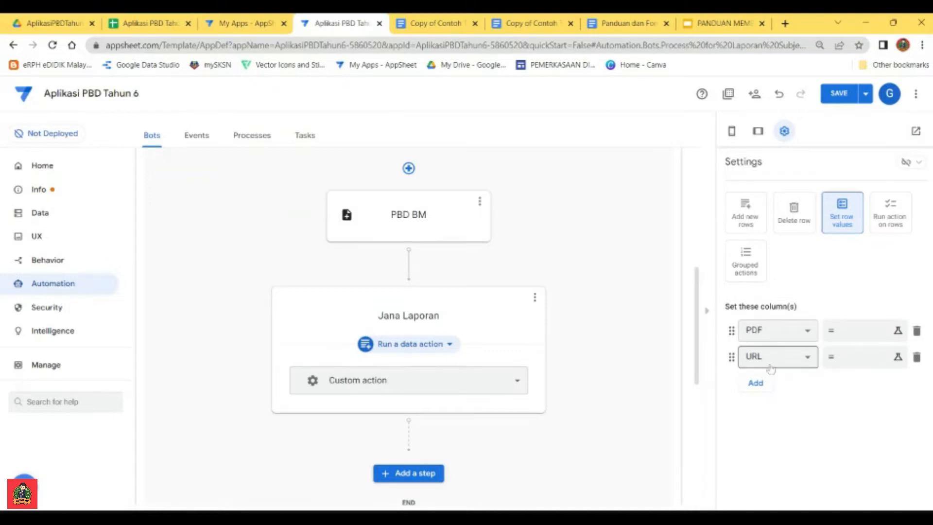
Step: Open the PDF column's value expression, then label the formulas in the Panduan dan Fomula Untuk Automation document UTK COLUMNS PDF and UNTUK COLUMNS URL
{"action": "left_click", "coordinate": [854, 332]}
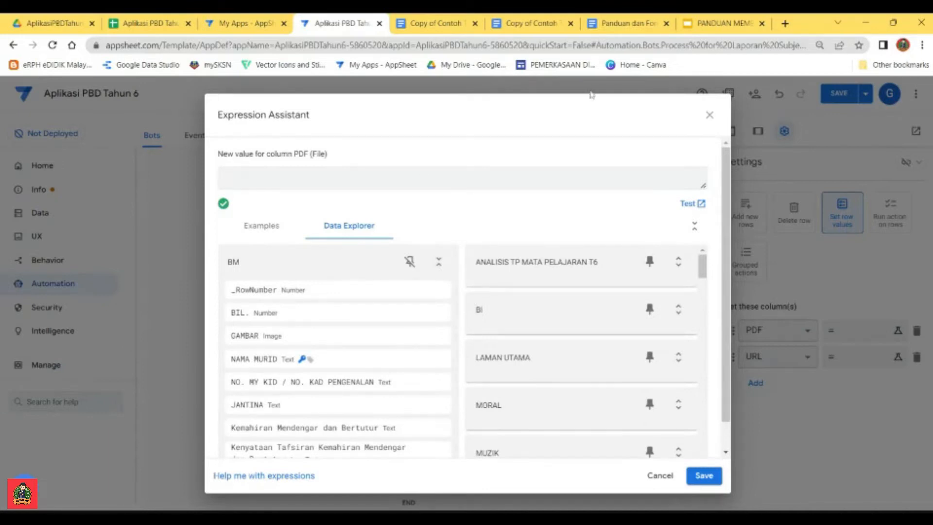
{"action": "left_click", "coordinate": [625, 23]}
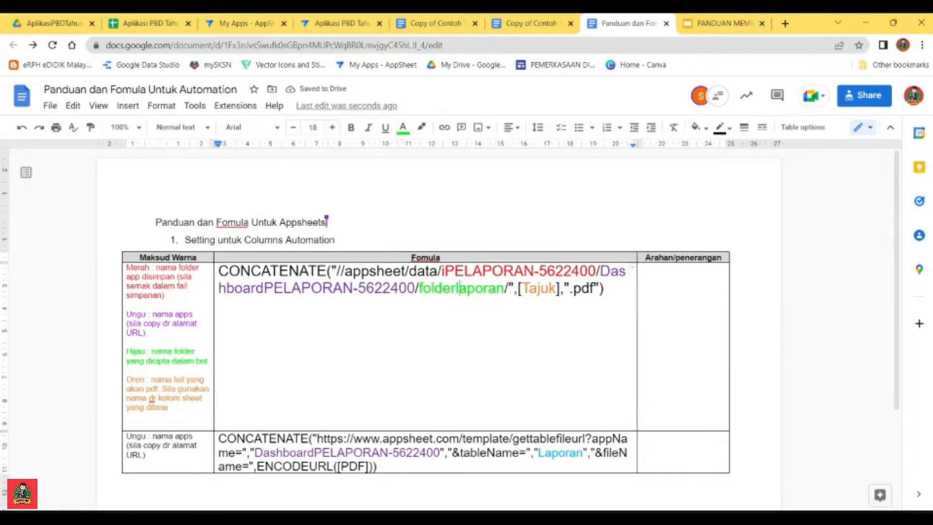
{"action": "left_click_drag", "start_coordinate": [605, 289], "coordinate": [218, 271]}
{"action": "key", "text": "ctrl+c"}
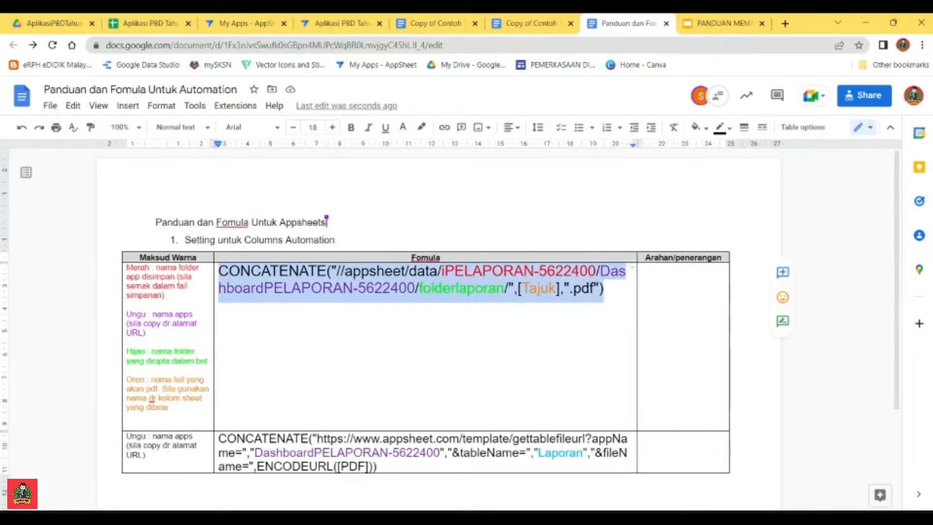
{"action": "left_click", "coordinate": [378, 466]}
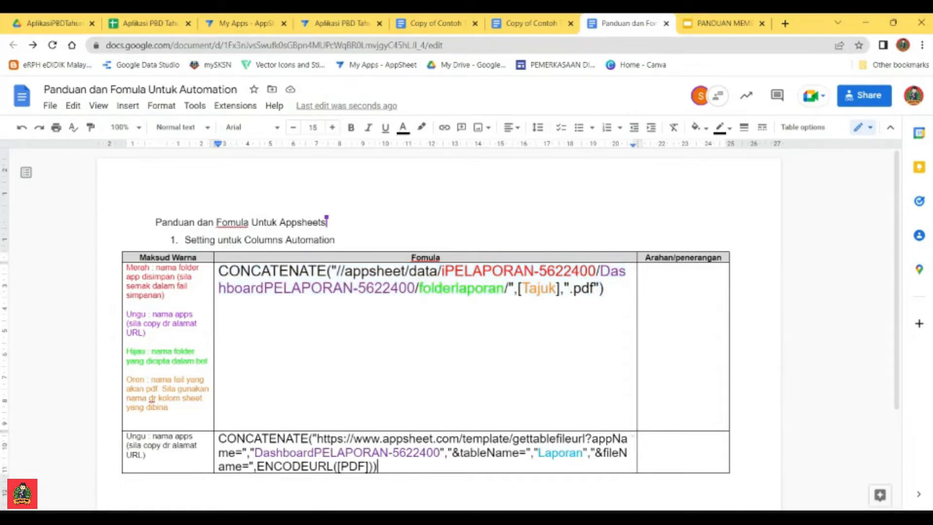
{"action": "left_click", "coordinate": [643, 267]}
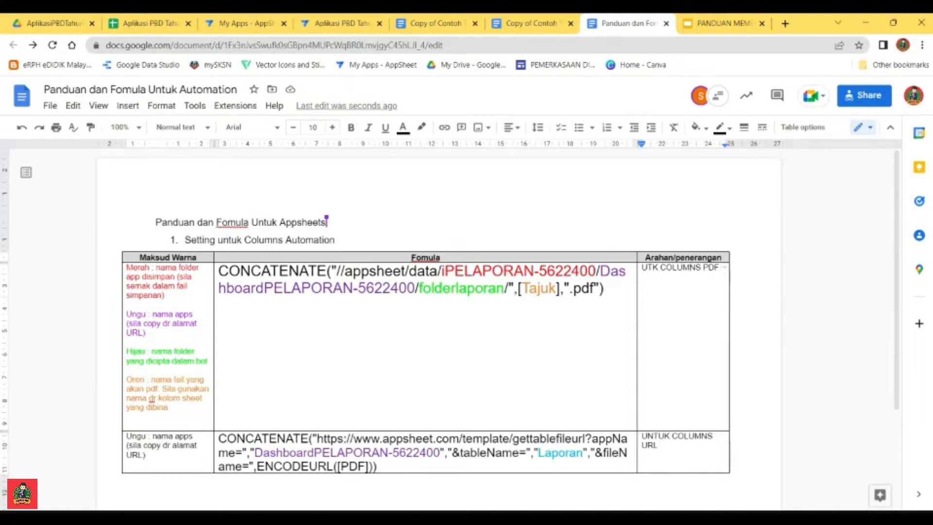
Step: Copy the UTK COLUMNS PDF CONCATENATE formula from the guide document into the PDF column's value expression in the AppSheet editor
{"action": "left_click_drag", "start_coordinate": [603, 289], "coordinate": [218, 271]}
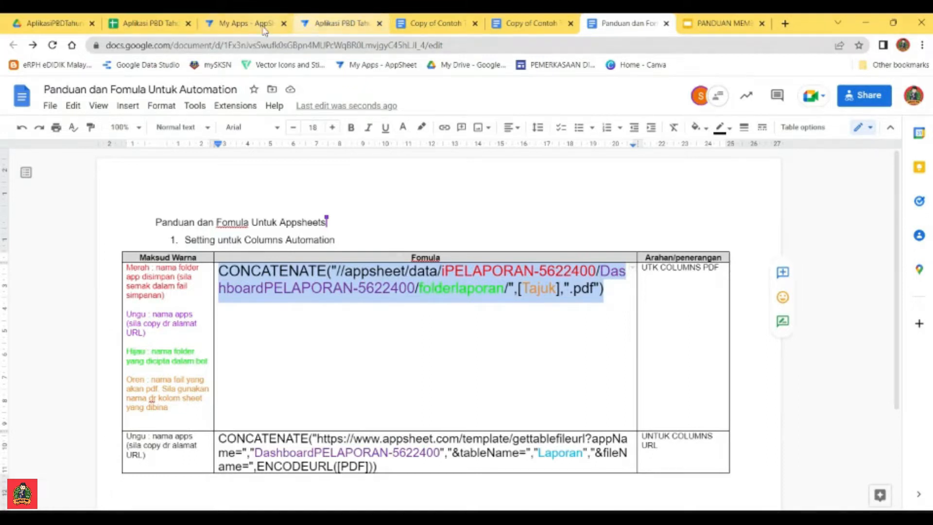
{"action": "left_click", "coordinate": [330, 25]}
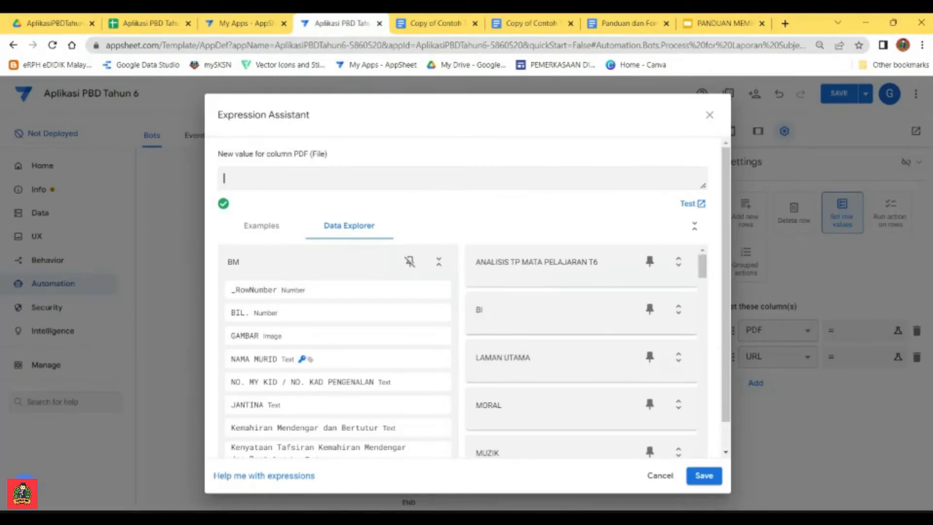
{"action": "left_click", "coordinate": [660, 477]}
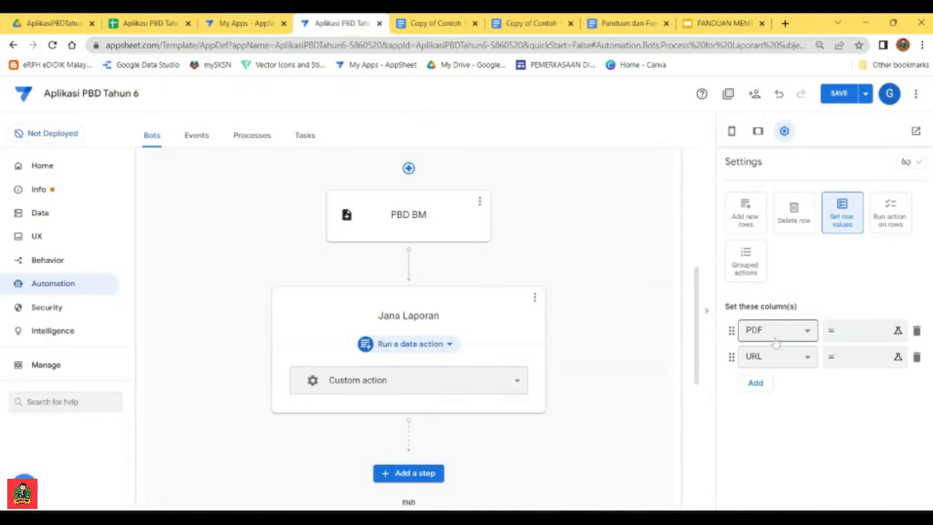
{"action": "left_click", "coordinate": [840, 335]}
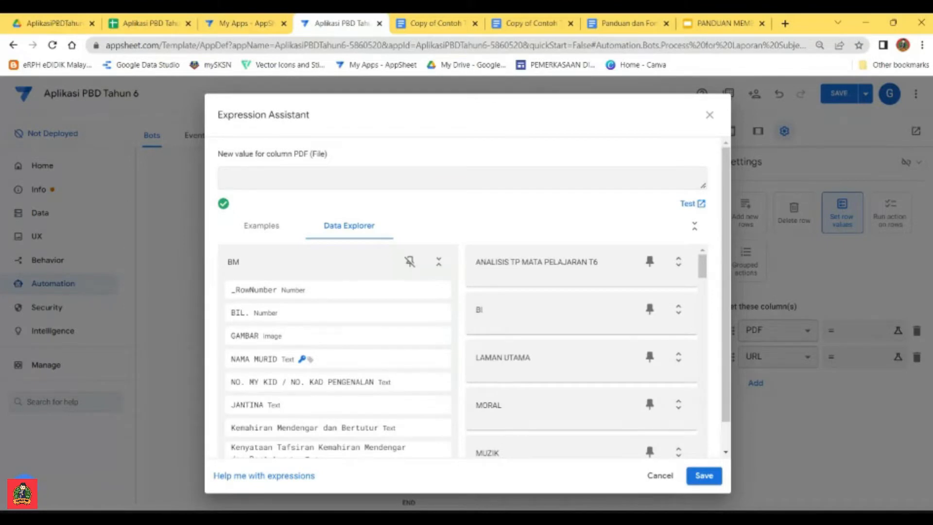
{"action": "key", "text": "ctrl+v"}
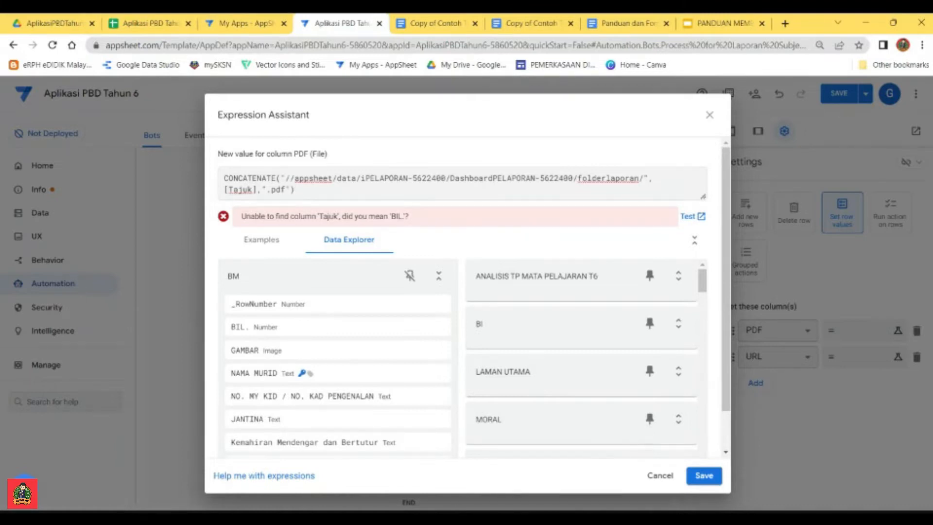
Step: Replace iPELAPORAN-5622400/DashboardPELAPORAN-5622400 in the PDF expression with the app name AplikasiPBDTahun6-5860520 copied from the editor's web address
{"action": "left_click_drag", "start_coordinate": [361, 178], "coordinate": [568, 178]}
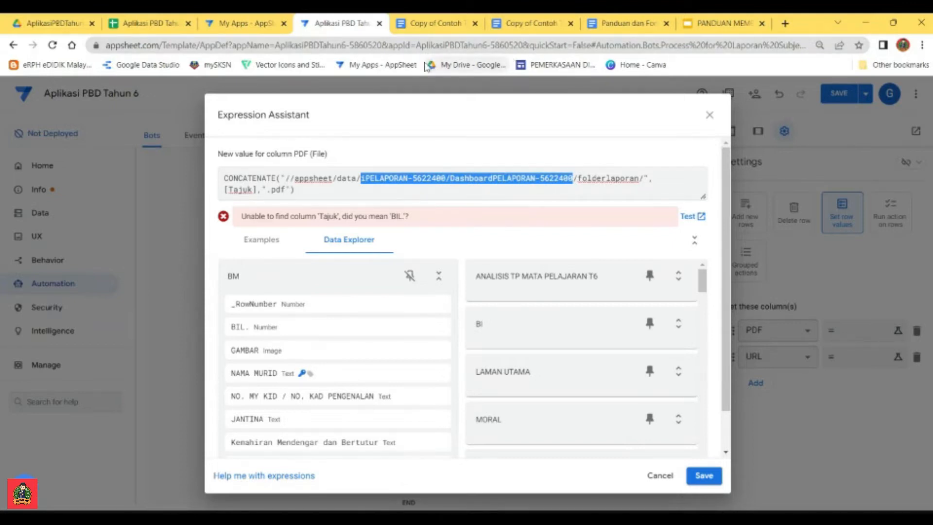
{"action": "left_click_drag", "start_coordinate": [417, 45], "coordinate": [523, 45]}
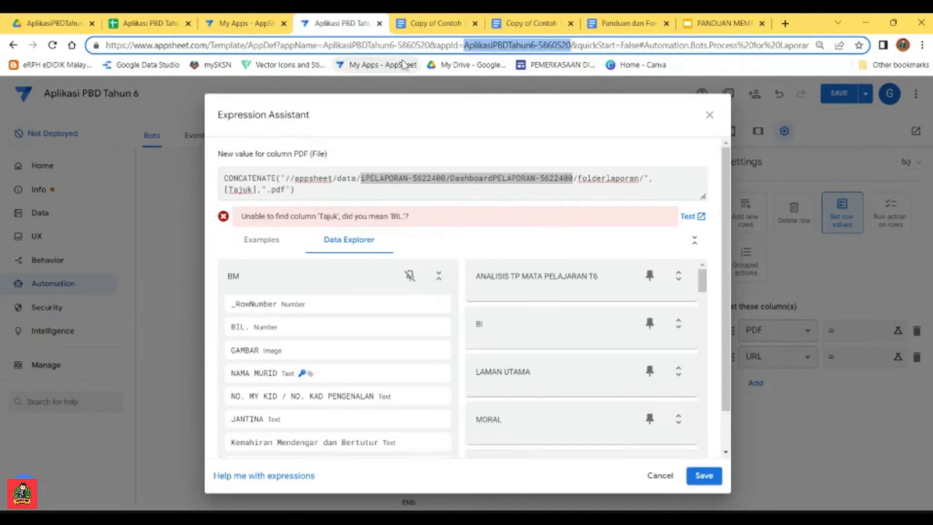
{"action": "left_click", "coordinate": [416, 46]}
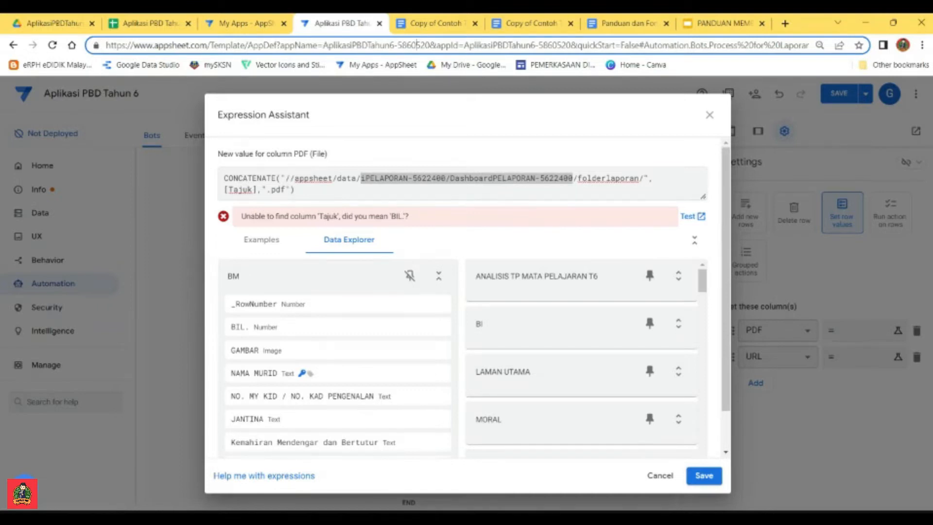
{"action": "left_click_drag", "start_coordinate": [464, 45], "coordinate": [459, 45]}
{"action": "left_click", "coordinate": [465, 46]}
{"action": "left_click_drag", "start_coordinate": [463, 45], "coordinate": [570, 45]}
{"action": "key", "text": "ctrl+c"}
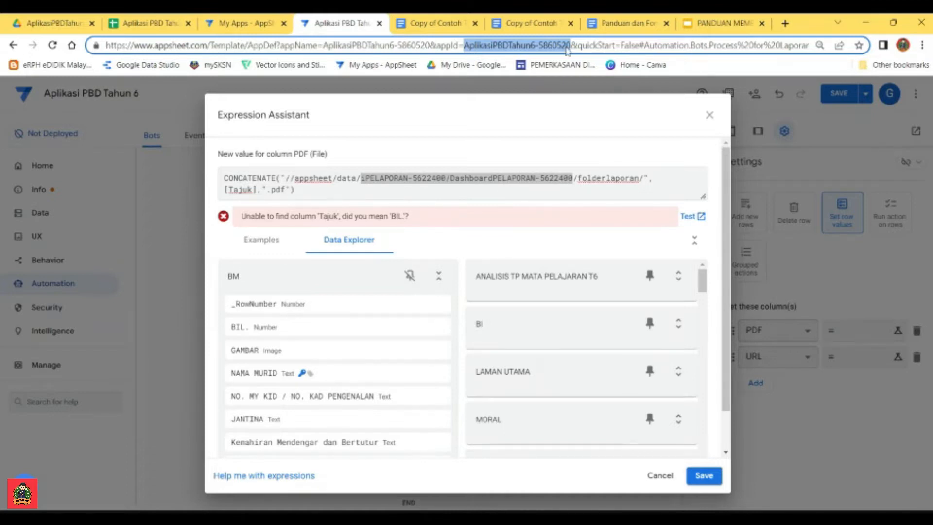
{"action": "left_click", "coordinate": [558, 178]}
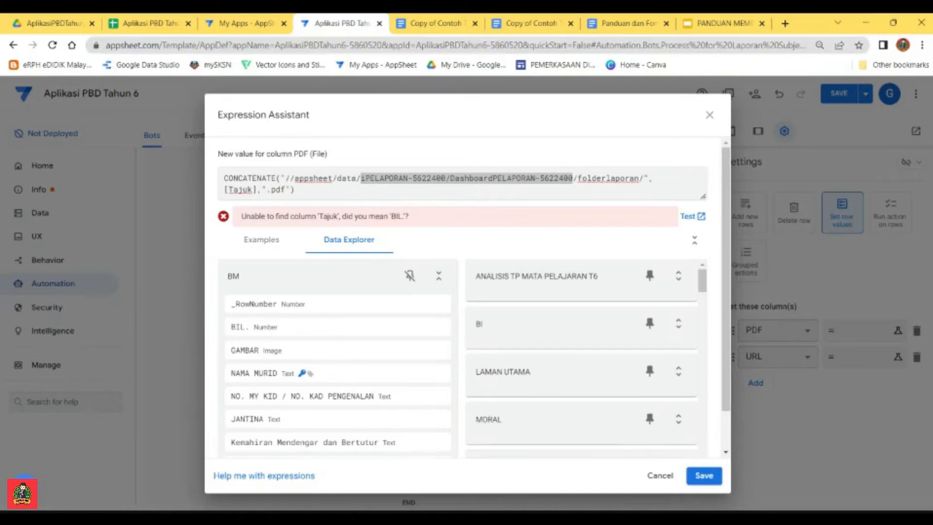
{"action": "left_click_drag", "start_coordinate": [572, 178], "coordinate": [360, 178]}
{"action": "key", "text": "ctrl+v"}
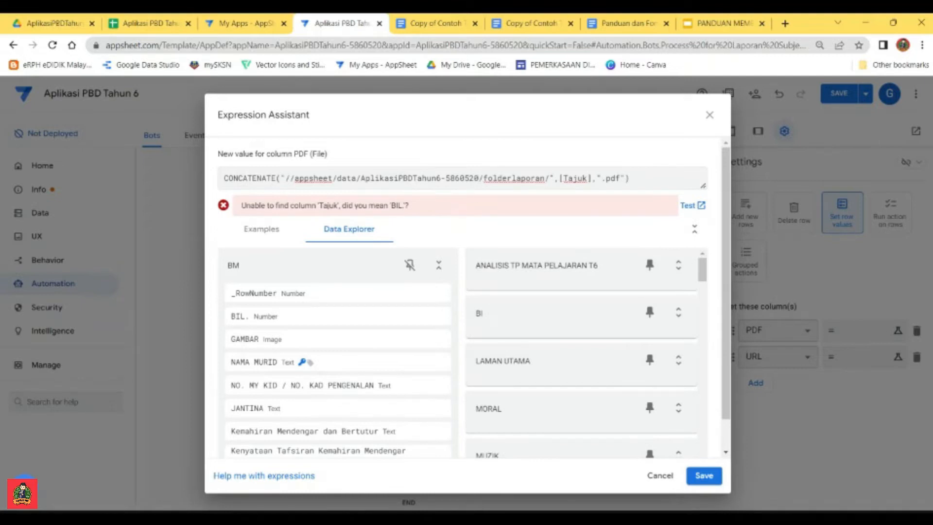
Step: Replace the folder name folderlaporan in the PDF expression with laporansubjekBM
{"action": "key", "text": "shift+Right"}
{"action": "key", "text": "shift+Right"}
{"action": "key", "text": "shift+Right"}
{"action": "key", "text": "shift+Right"}
{"action": "key", "text": "shift+Right"}
{"action": "key", "text": "shift+Right"}
{"action": "key", "text": "shift+Right"}
{"action": "key", "text": "shift+Right"}
{"action": "key", "text": "shift+Right"}
{"action": "key", "text": "shift+Right"}
{"action": "key", "text": "shift+Right"}
{"action": "key", "text": "shift+Right"}
{"action": "key", "text": "shift+Right"}
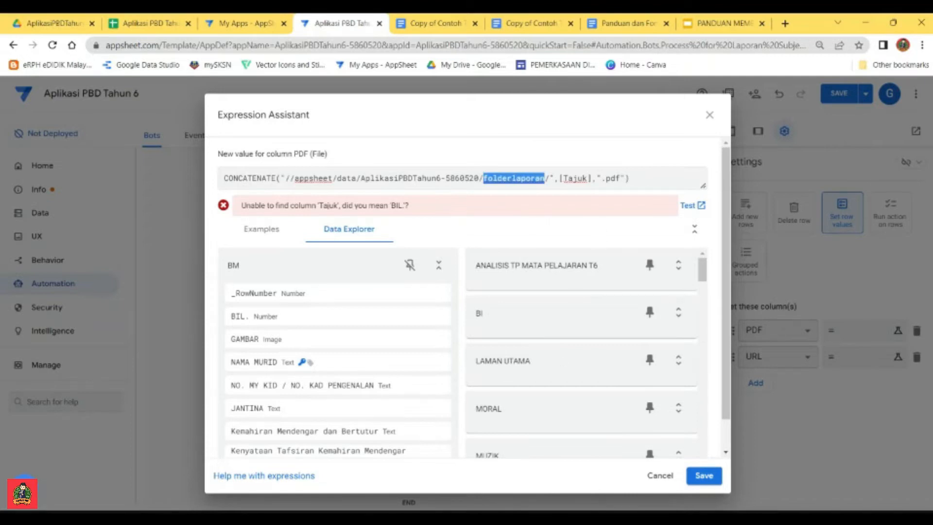
{"action": "key", "text": "alt+Tab"}
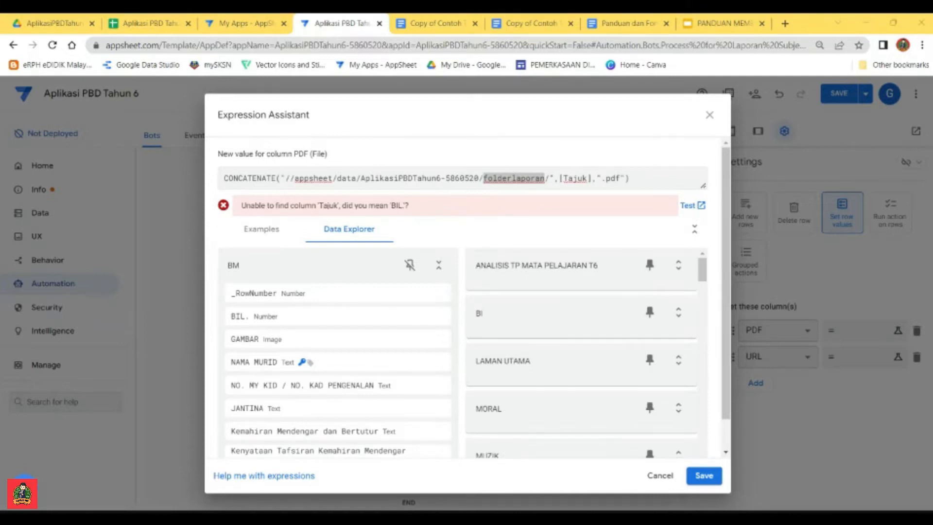
{"action": "key", "text": "alt+Tab"}
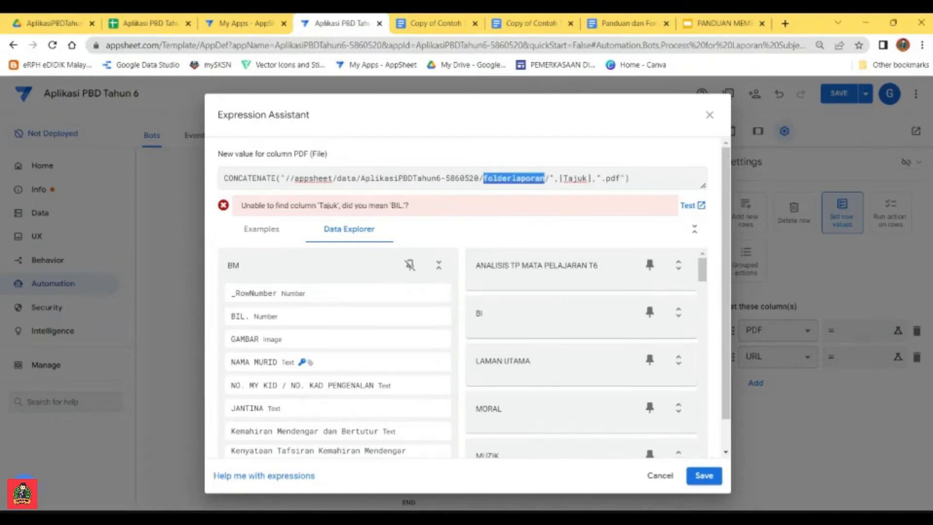
{"action": "type", "text": "laporansubjekBM"}
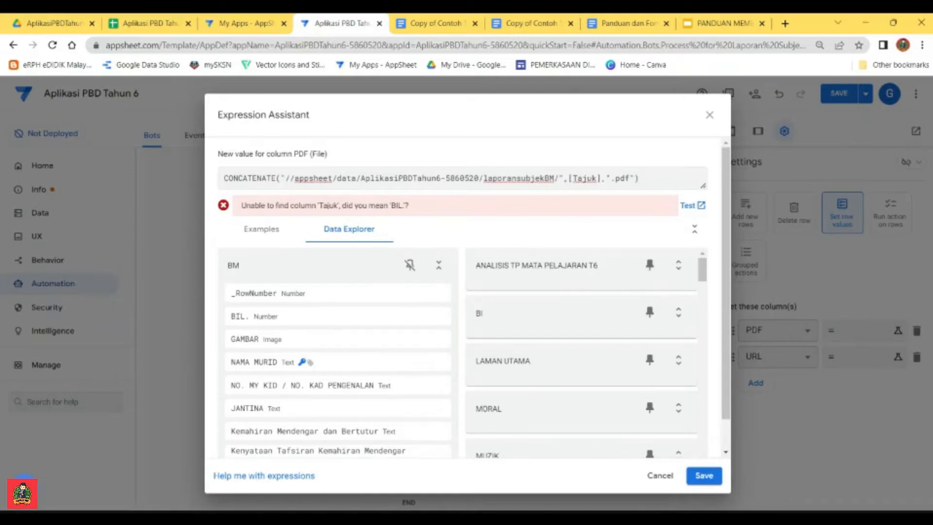
Step: Replace [Tajuk] in the PDF expression with the BM table's NAMA MURID column and save the expression
{"action": "left_click_drag", "start_coordinate": [602, 179], "coordinate": [568, 178]}
{"action": "mouse_move", "coordinate": [273, 370]}
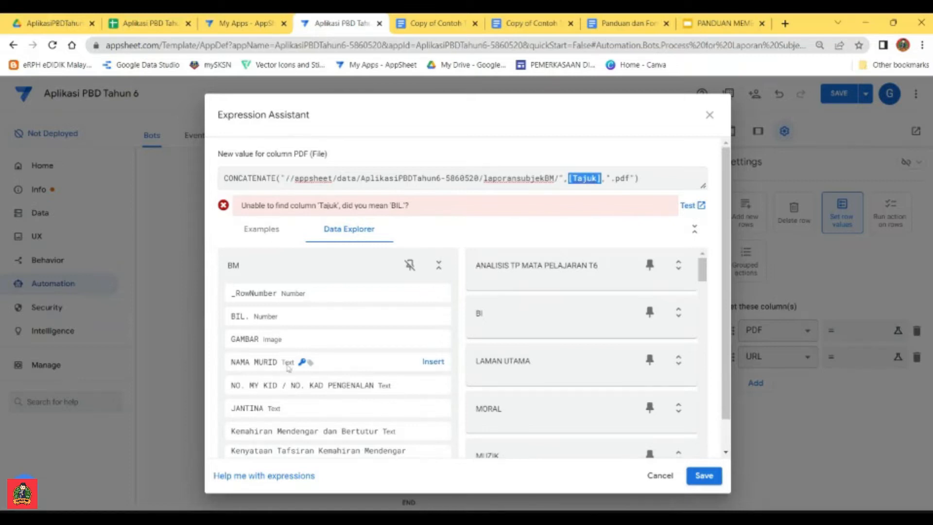
{"action": "left_click", "coordinate": [434, 362]}
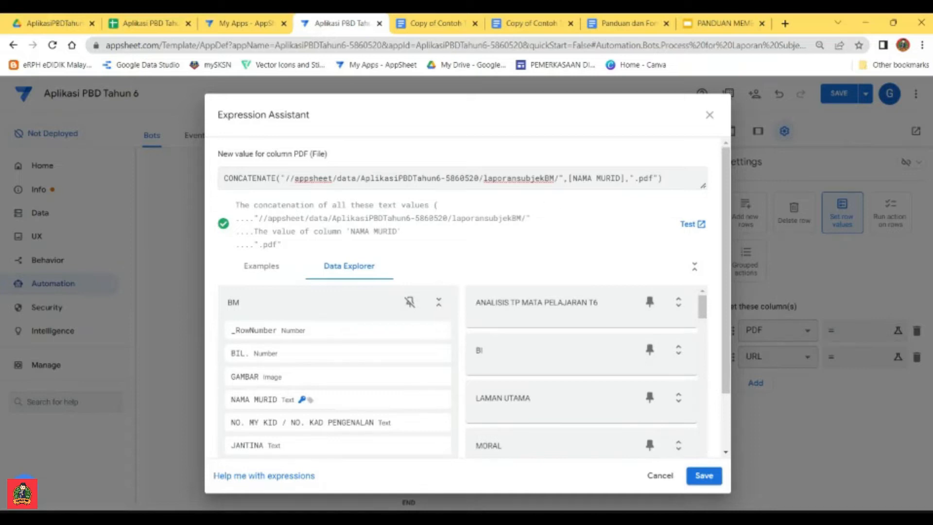
{"action": "left_click_drag", "start_coordinate": [555, 178], "coordinate": [483, 178]}
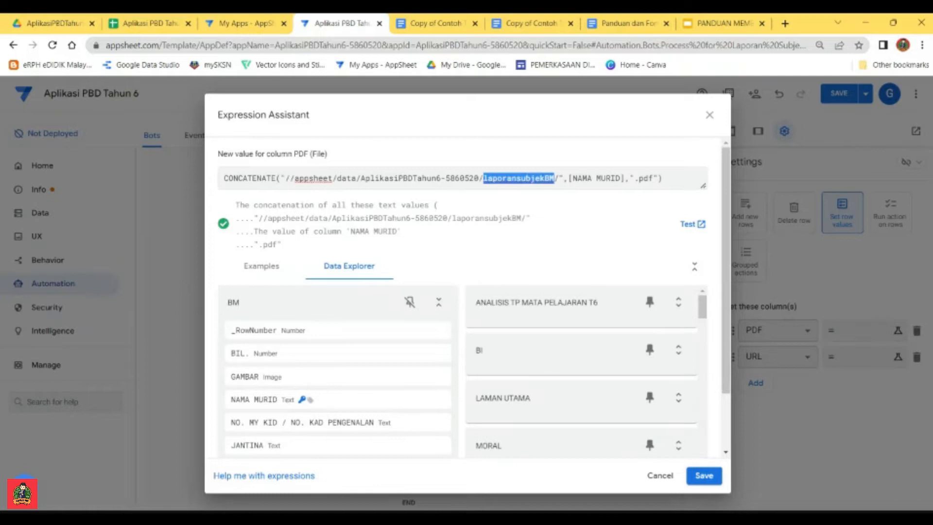
{"action": "left_click", "coordinate": [704, 475]}
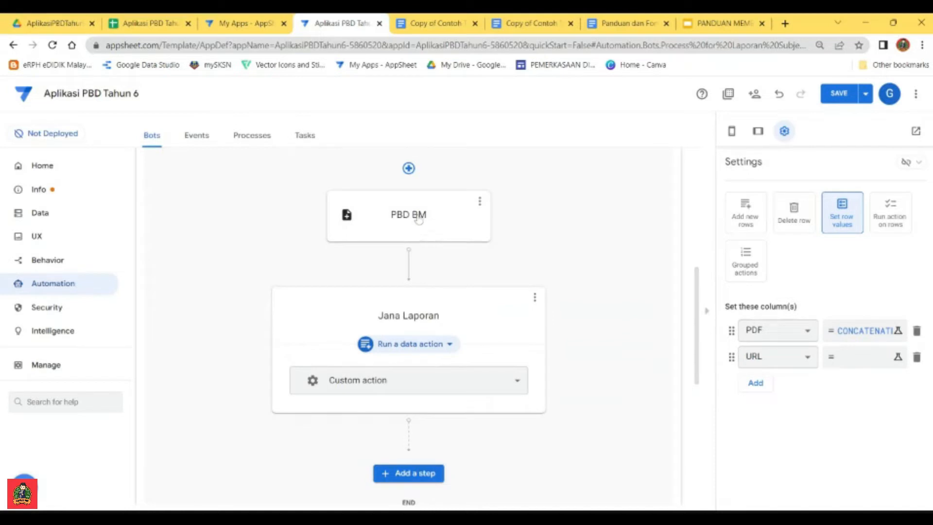
Step: Compare the PBD BM task's file folder path with the folder name used in the Jana Laporan PDF expression
{"action": "left_click", "coordinate": [432, 220]}
{"action": "scroll", "coordinate": [850, 378], "scroll_direction": "down", "scroll_amount": 6}
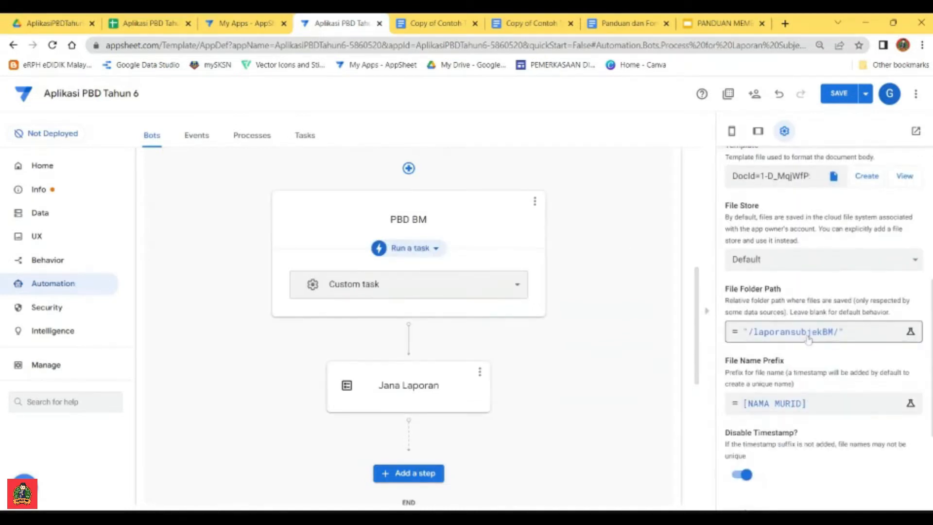
{"action": "left_click", "coordinate": [804, 334]}
{"action": "left_click_drag", "start_coordinate": [305, 178], "coordinate": [233, 178]}
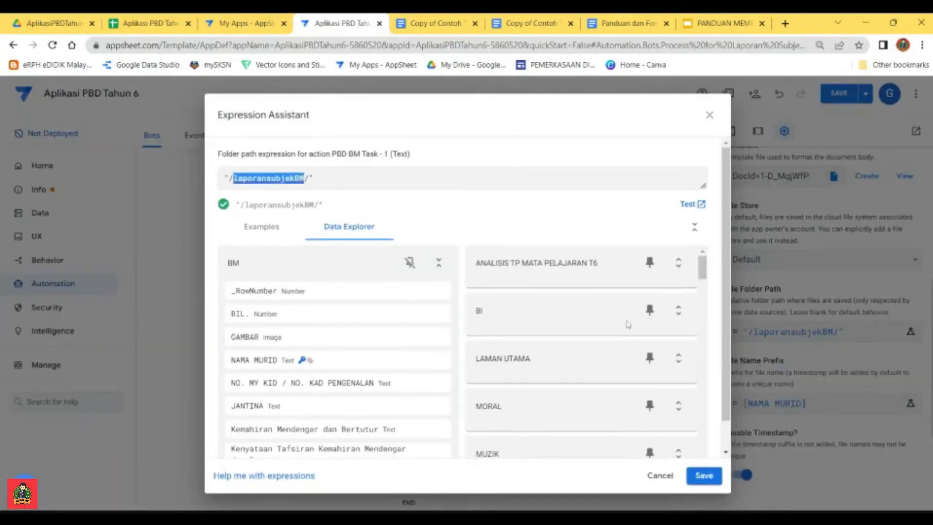
{"action": "left_click", "coordinate": [653, 475]}
{"action": "left_click", "coordinate": [413, 385]}
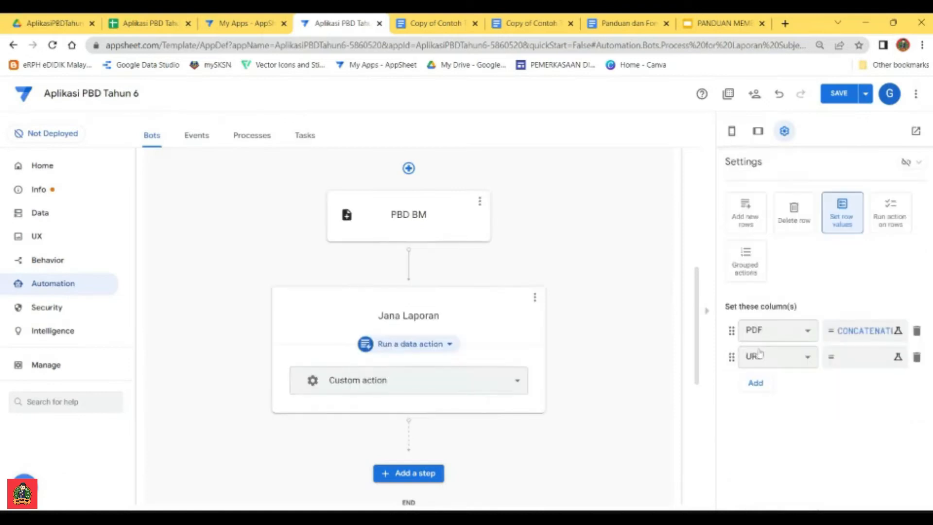
{"action": "left_click", "coordinate": [867, 331]}
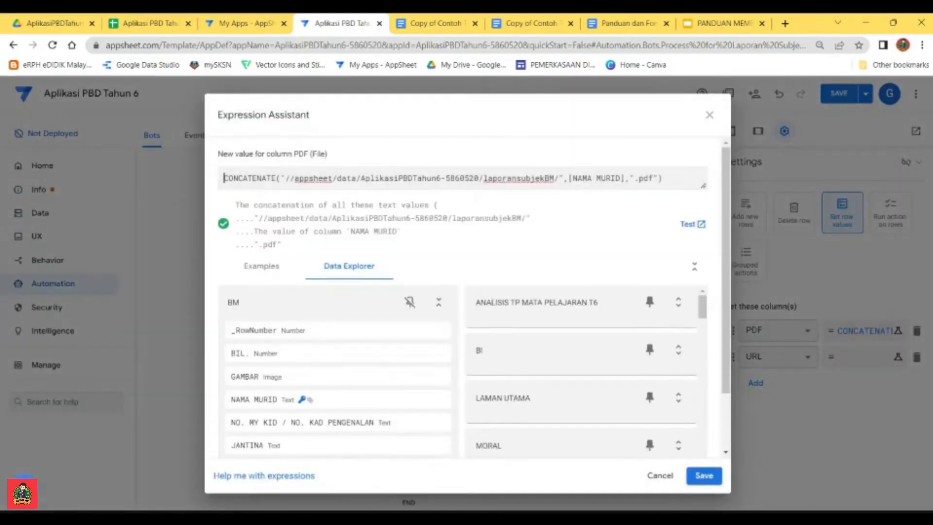
{"action": "double_click", "coordinate": [553, 178]}
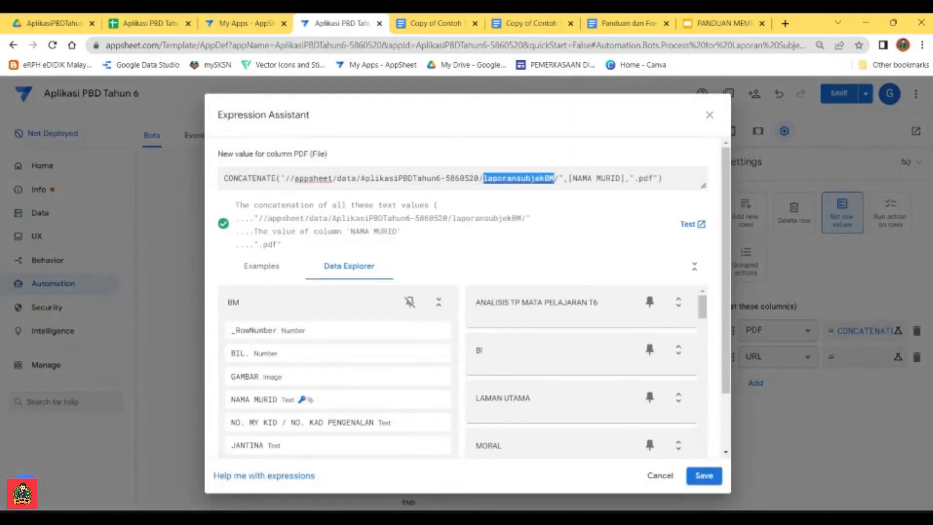
{"action": "left_click", "coordinate": [554, 200]}
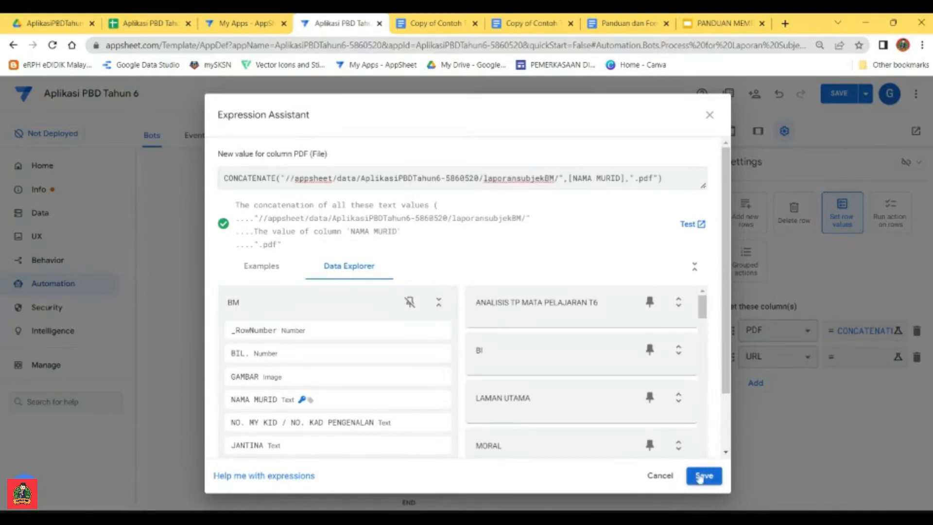
{"action": "left_click", "coordinate": [703, 476]}
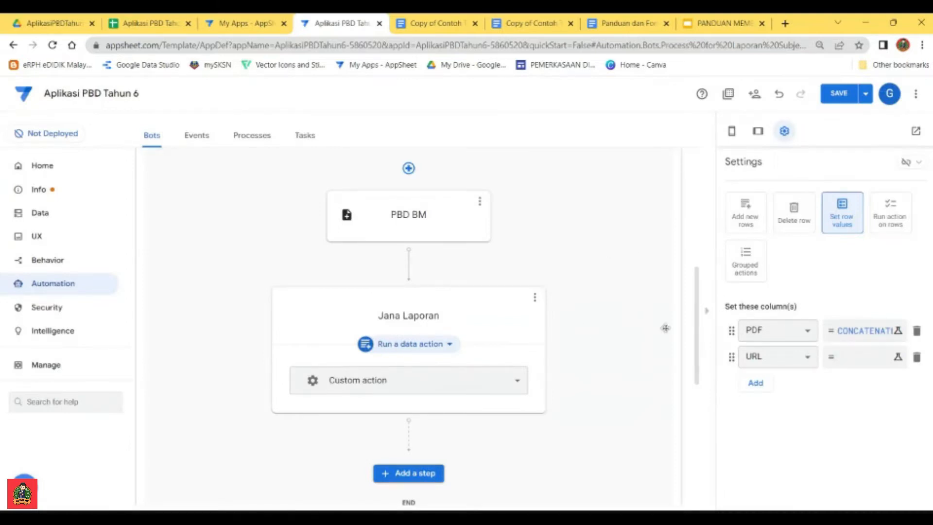
Step: Copy the UNTUK COLUMNS URL CONCATENATE formula from the guide document into the URL column's value expression in the AppSheet editor
{"action": "left_click", "coordinate": [859, 362]}
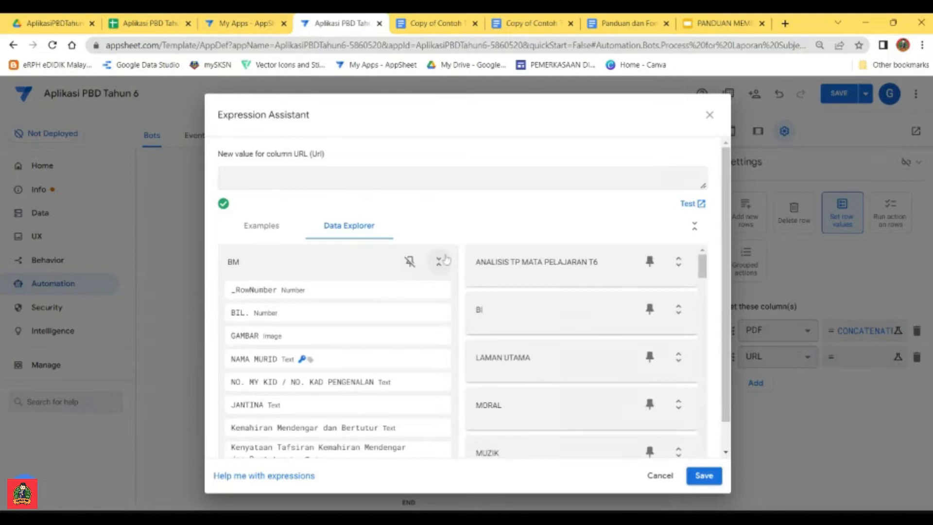
{"action": "left_click", "coordinate": [627, 23]}
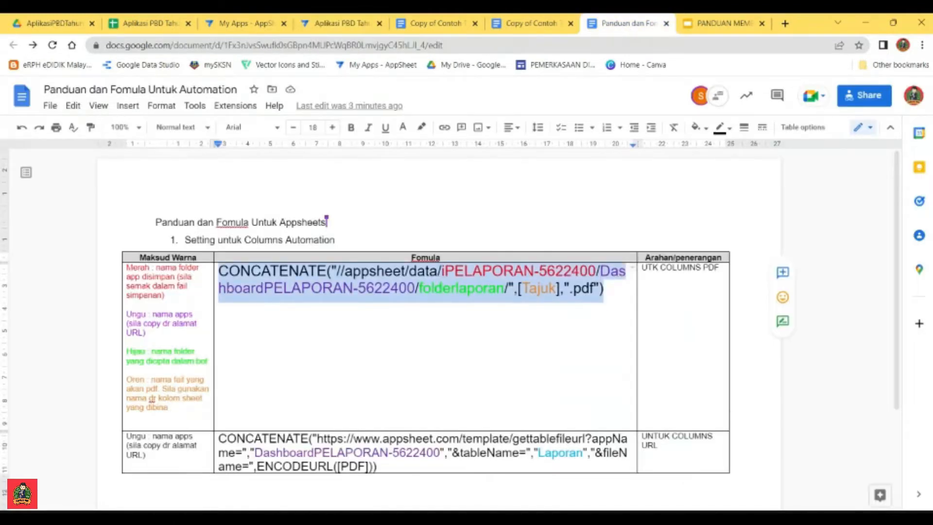
{"action": "left_click", "coordinate": [377, 467]}
{"action": "left_click_drag", "start_coordinate": [377, 466], "coordinate": [219, 439]}
{"action": "key", "text": "ctrl+c"}
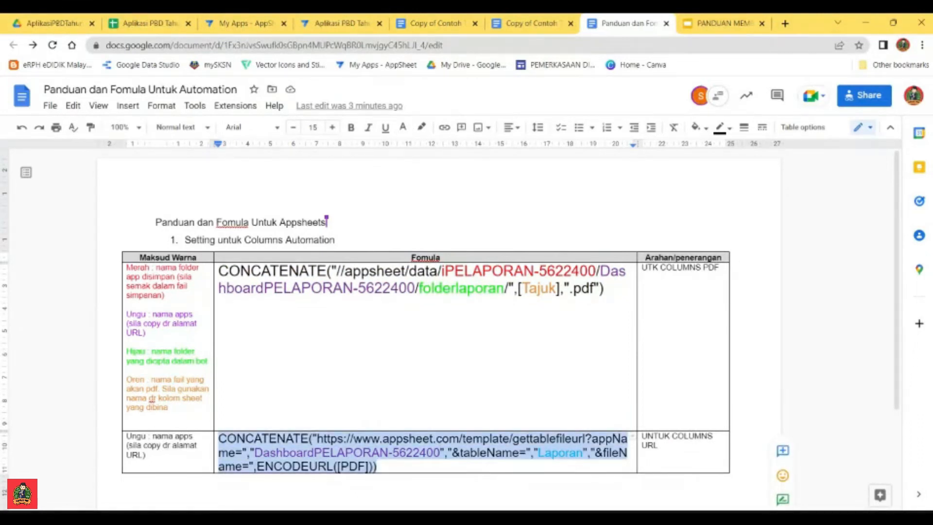
{"action": "left_click", "coordinate": [330, 23]}
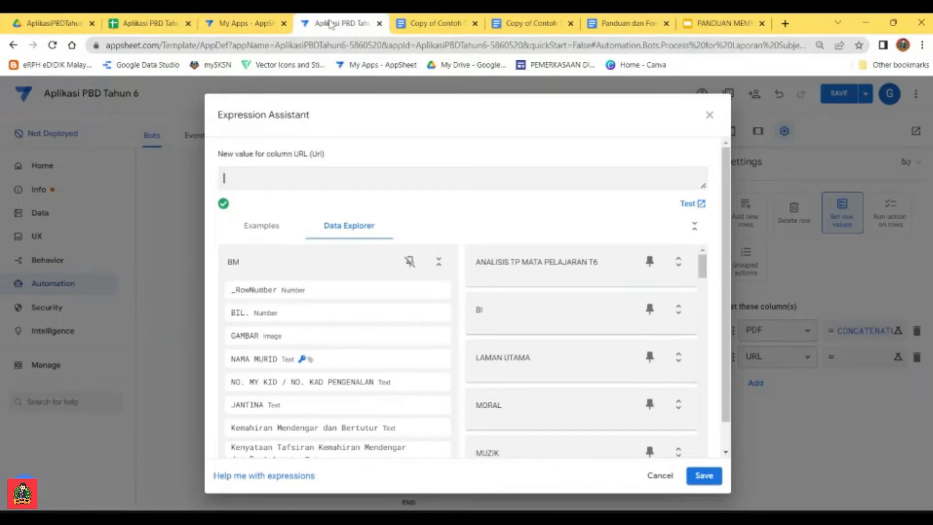
{"action": "key", "text": "ctrl+v"}
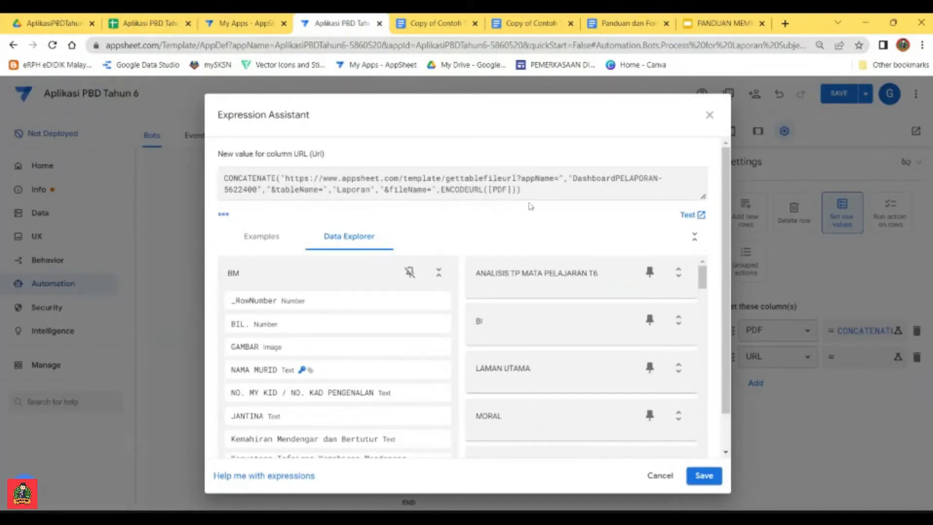
Step: Replace the app name DashboardPELAPORAN-5622400 in the URL expression with AplikasiPBDTahun6-5860520, copied from the AppSheet editor's web address
{"action": "left_click", "coordinate": [610, 33]}
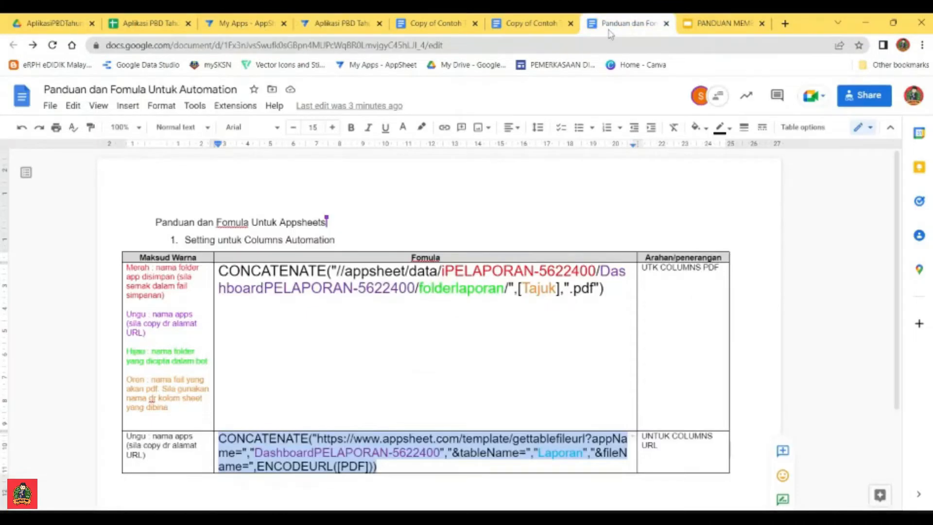
{"action": "left_click_drag", "start_coordinate": [254, 453], "coordinate": [439, 452]}
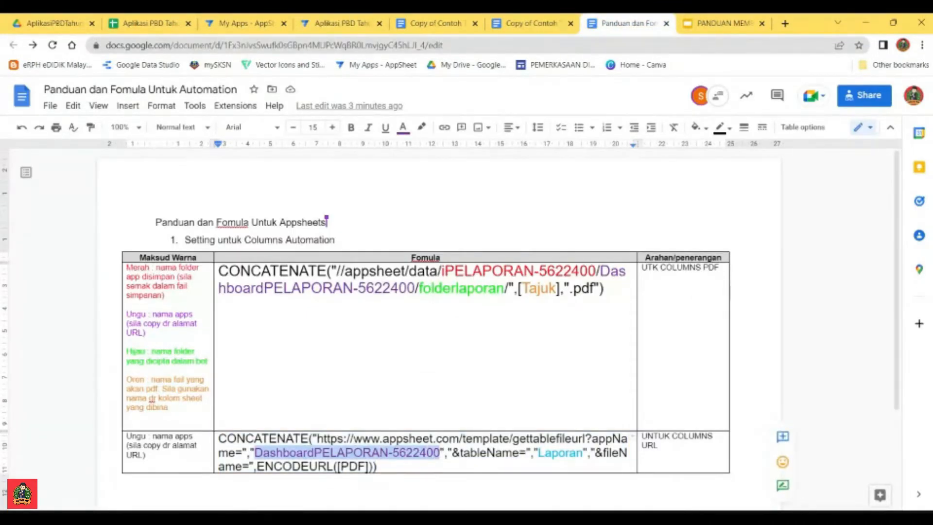
{"action": "left_click", "coordinate": [325, 27]}
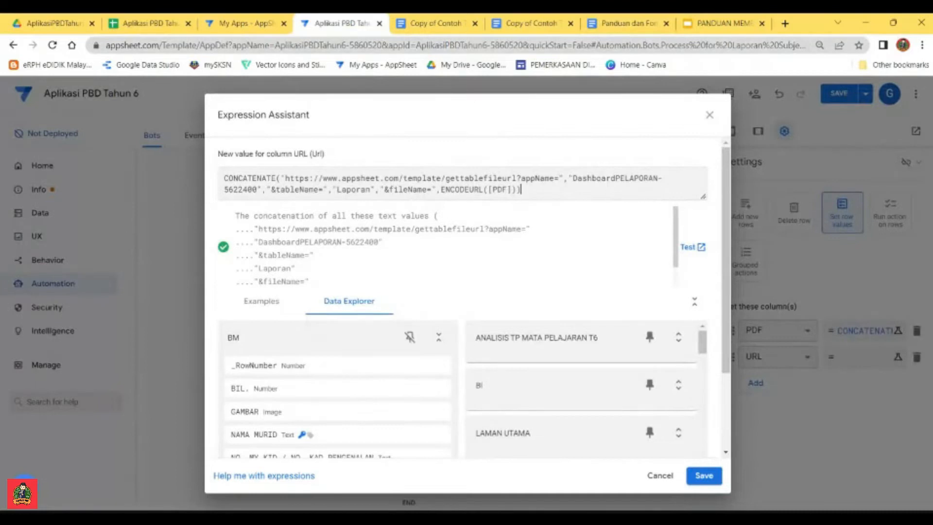
{"action": "left_click_drag", "start_coordinate": [415, 45], "coordinate": [522, 49]}
{"action": "key", "text": "ctrl+c"}
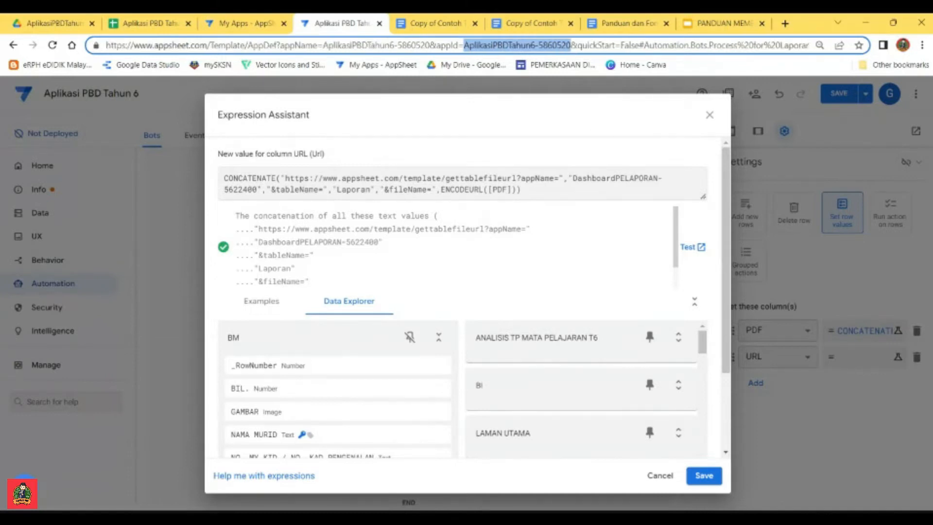
{"action": "left_click", "coordinate": [521, 190]}
{"action": "left_click_drag", "start_coordinate": [573, 178], "coordinate": [256, 189]}
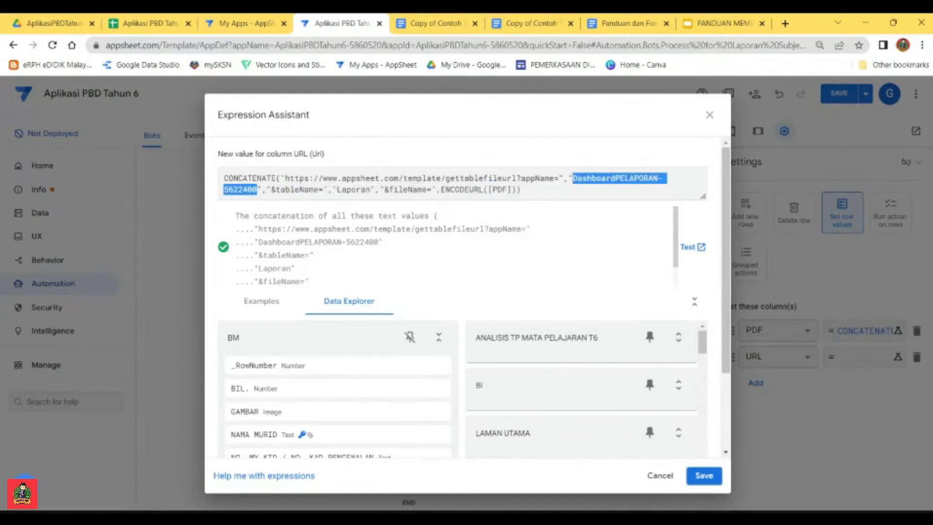
{"action": "key", "text": "ctrl+v"}
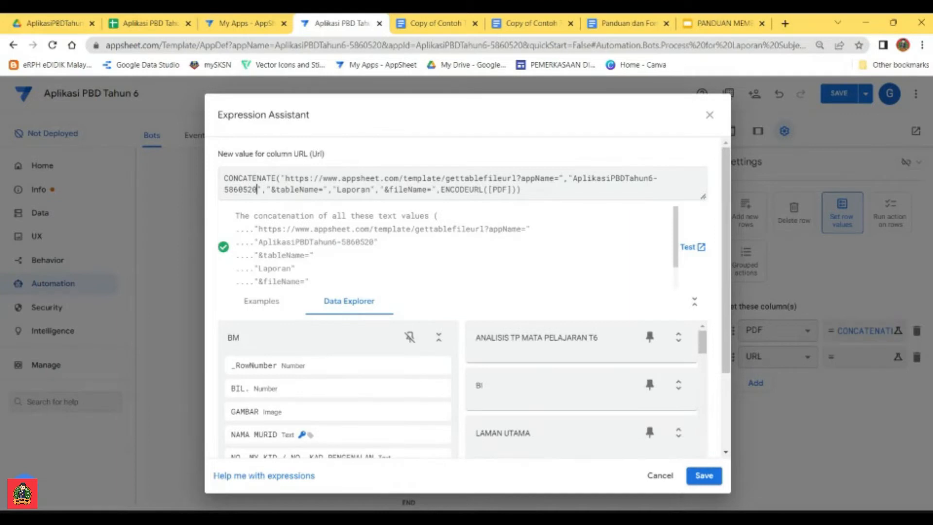
Step: Replace the table name Laporan in the URL expression with BM, then save the expression and the app
{"action": "left_click_drag", "start_coordinate": [370, 189], "coordinate": [337, 190]}
{"action": "left_click", "coordinate": [243, 343]}
{"action": "left_click_drag", "start_coordinate": [241, 339], "coordinate": [227, 339]}
{"action": "key", "text": "ctrl+c"}
{"action": "left_click_drag", "start_coordinate": [372, 190], "coordinate": [338, 190]}
{"action": "key", "text": "ctrl+v"}
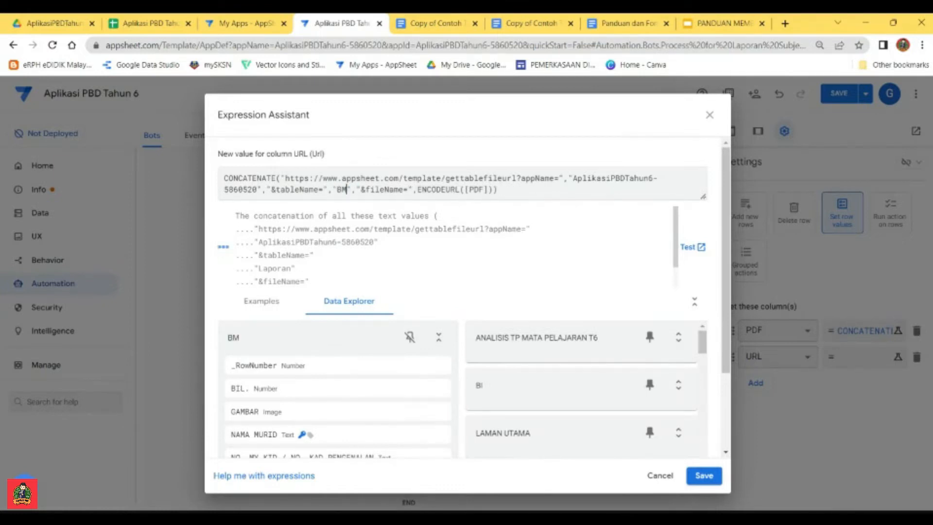
{"action": "key", "text": "End"}
{"action": "left_click", "coordinate": [705, 476]}
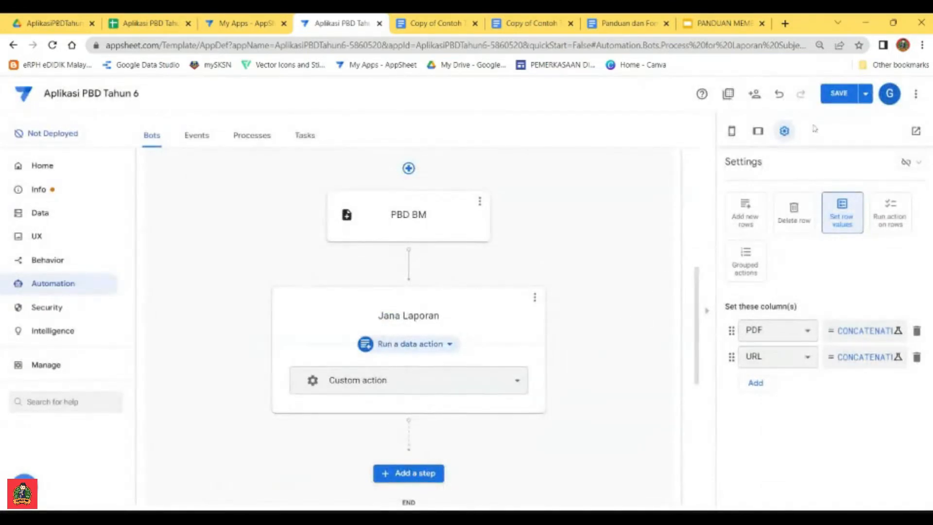
{"action": "left_click", "coordinate": [838, 97]}
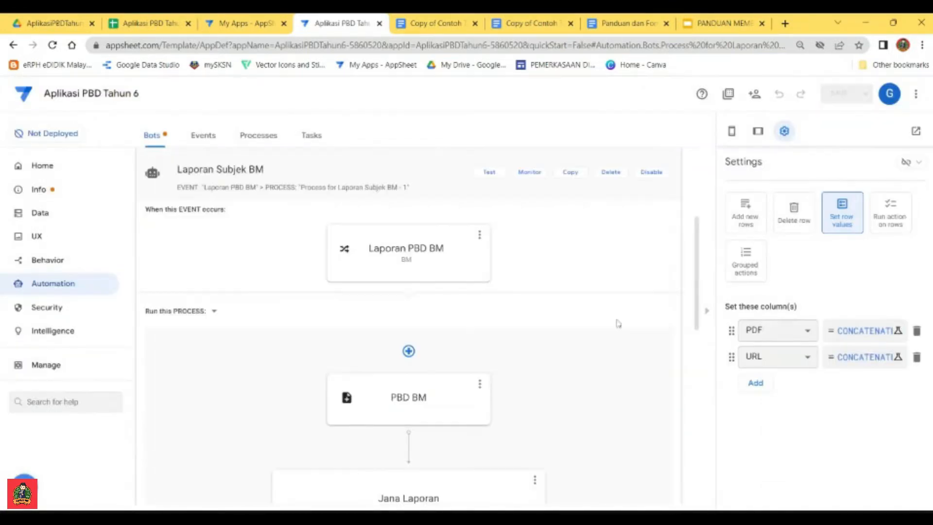
Step: Open the PDF template document of the Laporan Subjek BM bot's PBD BM task in Google Docs
{"action": "scroll", "coordinate": [612, 362], "scroll_direction": "down", "scroll_amount": 1}
{"action": "scroll", "coordinate": [613, 361], "scroll_direction": "up", "scroll_amount": 2}
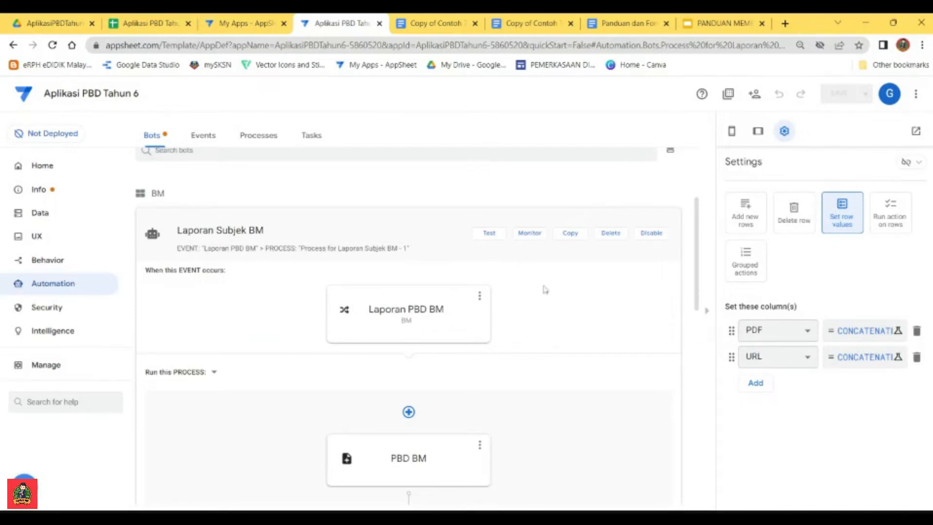
{"action": "scroll", "coordinate": [569, 353], "scroll_direction": "down", "scroll_amount": 1}
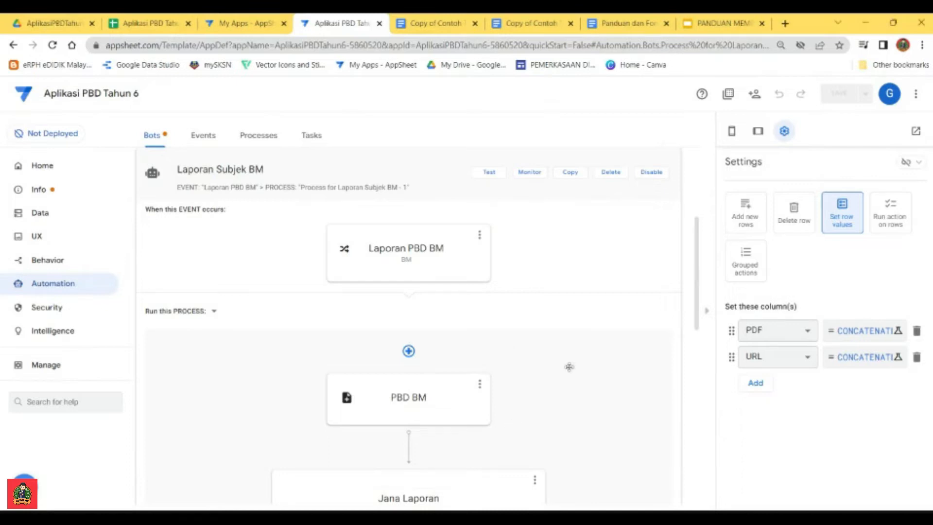
{"action": "scroll", "coordinate": [584, 404], "scroll_direction": "down", "scroll_amount": 3}
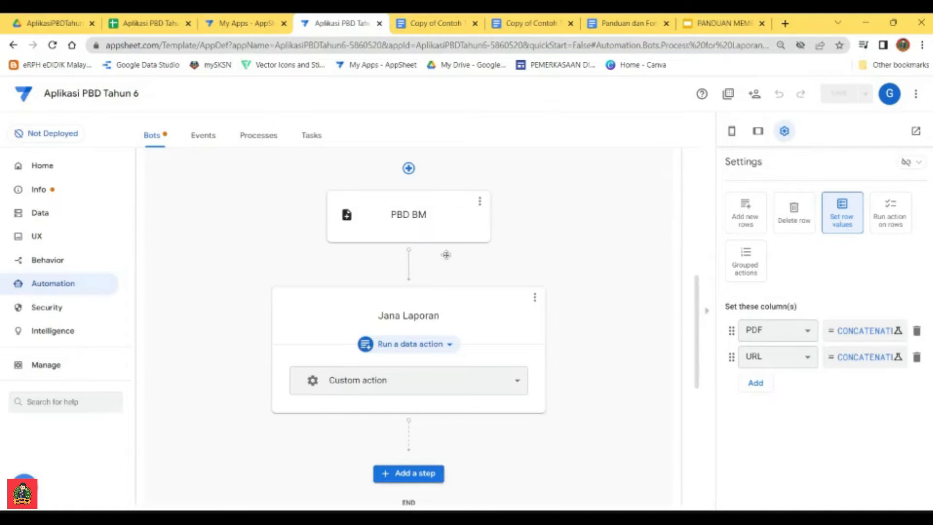
{"action": "left_click", "coordinate": [434, 220]}
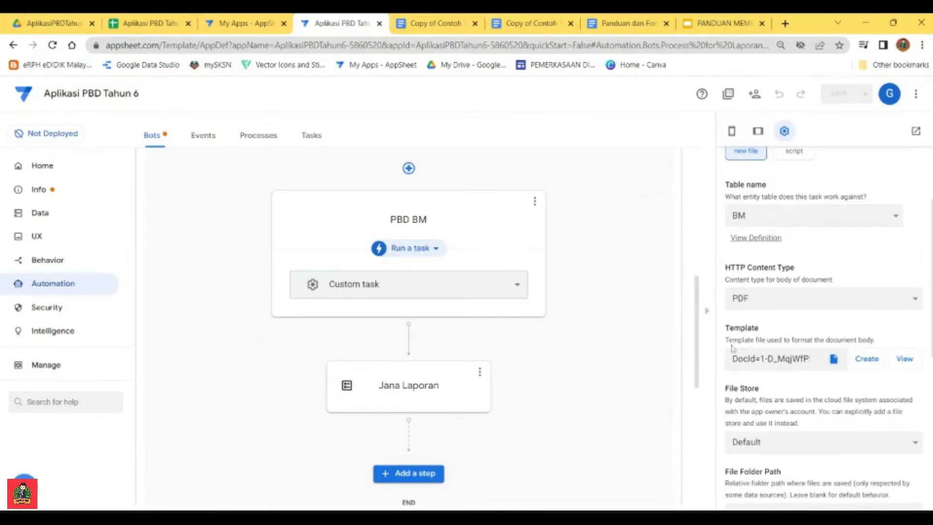
{"action": "left_click", "coordinate": [904, 359]}
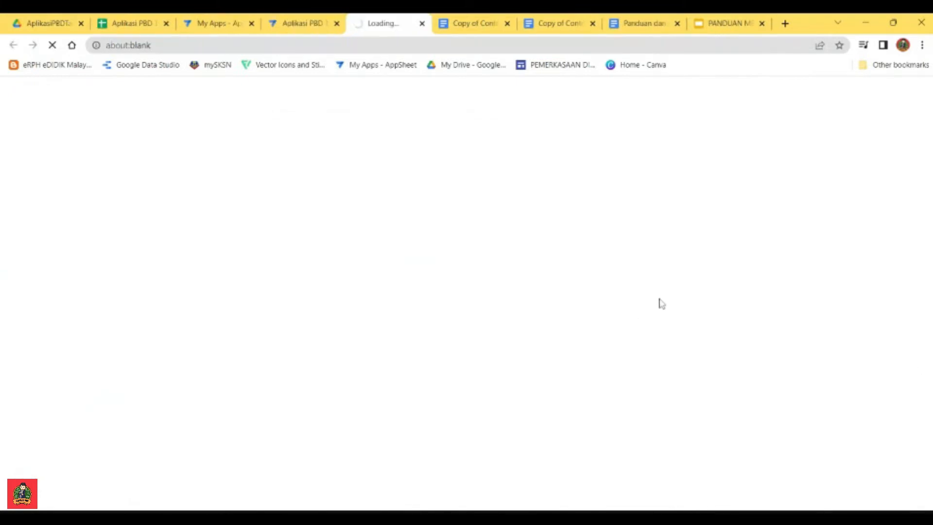
{"action": "left_click", "coordinate": [301, 22]}
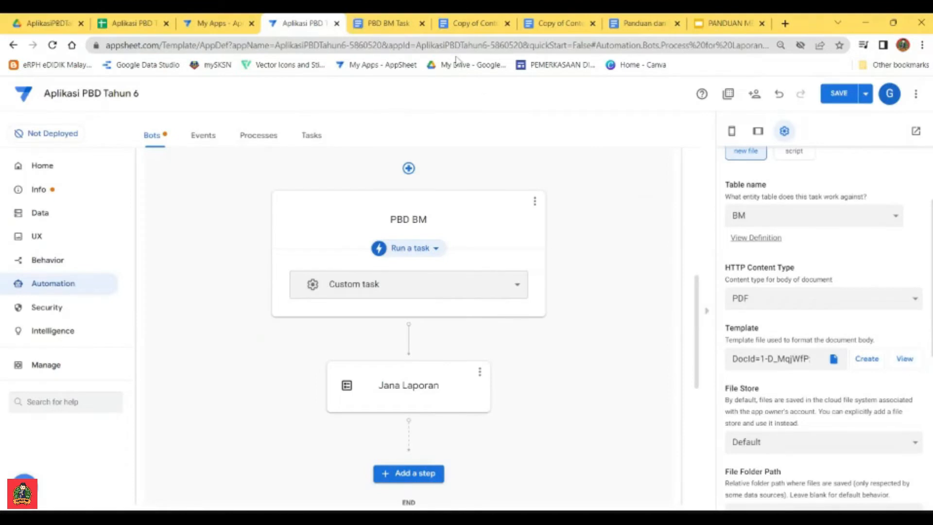
{"action": "left_click", "coordinate": [393, 24]}
Step: Examine the BM column placeholders in the generated PBD BM Task body template
{"action": "scroll", "coordinate": [451, 292], "scroll_direction": "down", "scroll_amount": 4}
{"action": "scroll", "coordinate": [451, 291], "scroll_direction": "up", "scroll_amount": 4}
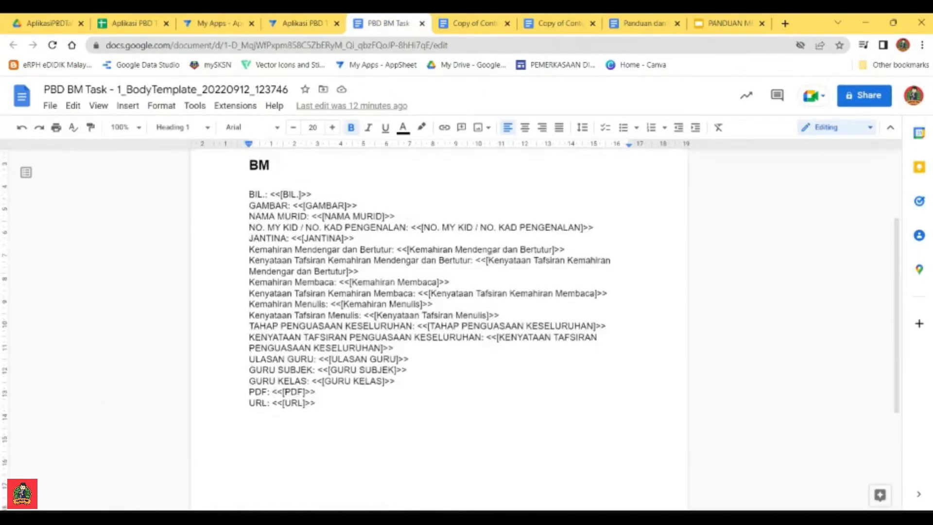
{"action": "scroll", "coordinate": [451, 291], "scroll_direction": "down", "scroll_amount": 3}
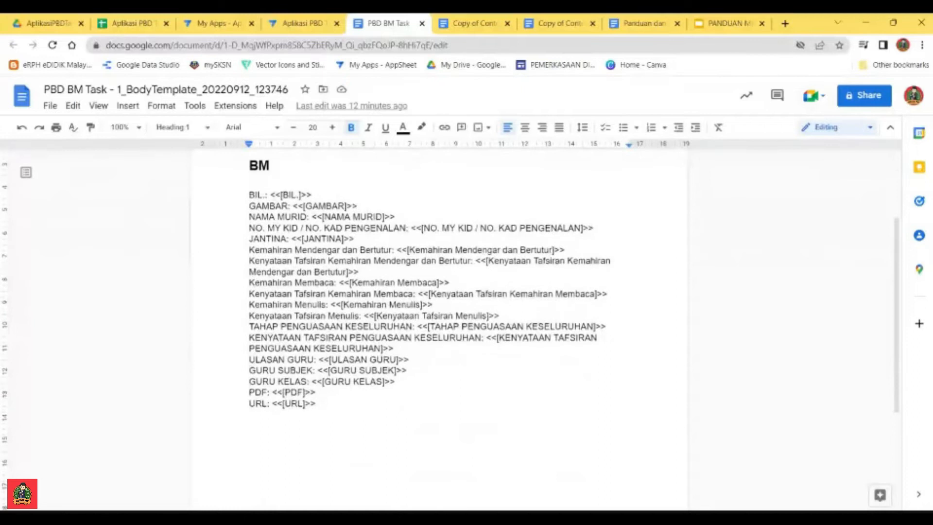
{"action": "scroll", "coordinate": [450, 291], "scroll_direction": "up", "scroll_amount": 1}
{"action": "scroll", "coordinate": [440, 320], "scroll_direction": "up", "scroll_amount": 1}
{"action": "scroll", "coordinate": [439, 321], "scroll_direction": "down", "scroll_amount": 1}
{"action": "scroll", "coordinate": [439, 320], "scroll_direction": "up", "scroll_amount": 1}
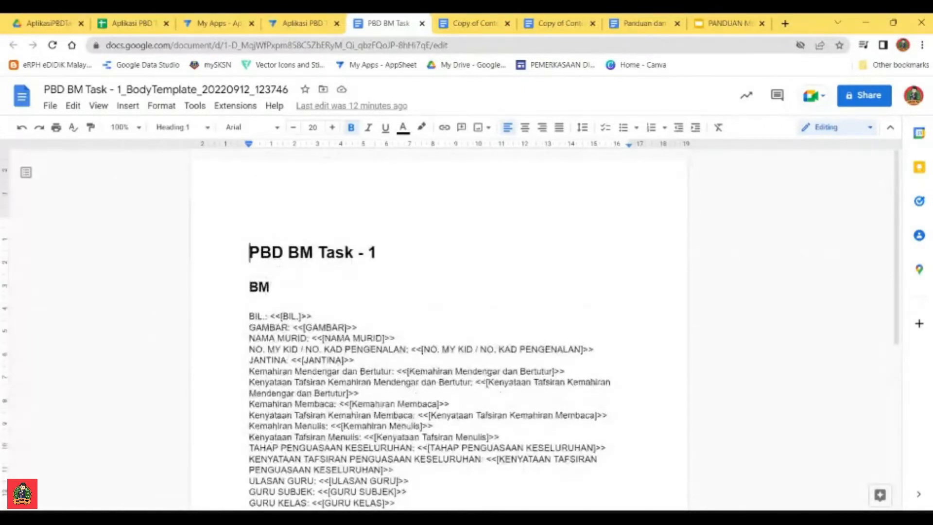
{"action": "scroll", "coordinate": [439, 321], "scroll_direction": "down", "scroll_amount": 2}
{"action": "scroll", "coordinate": [439, 320], "scroll_direction": "up", "scroll_amount": 2}
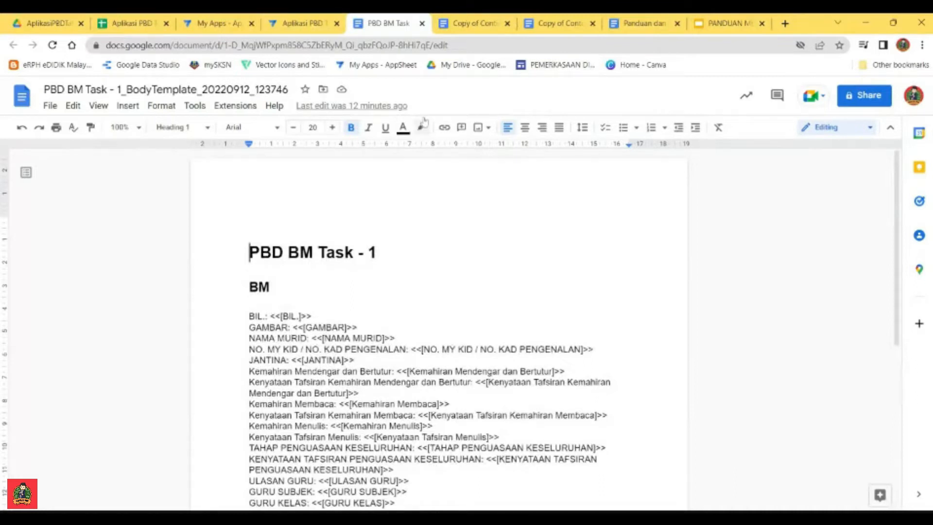
Step: Copy the entire contents of the Copy of Contoh Template PBD-Subjek document
{"action": "left_click", "coordinate": [475, 28]}
{"action": "left_click", "coordinate": [559, 23]}
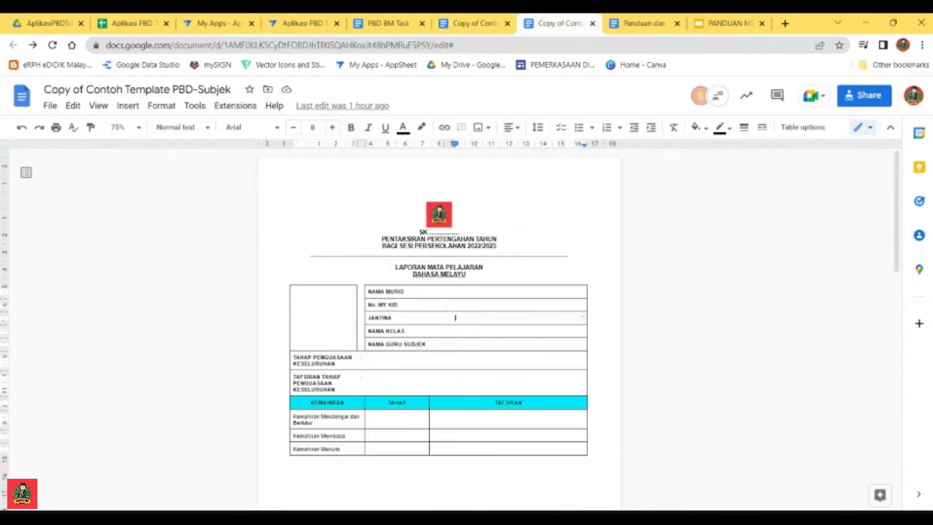
{"action": "scroll", "coordinate": [439, 330], "scroll_direction": "down", "scroll_amount": 10}
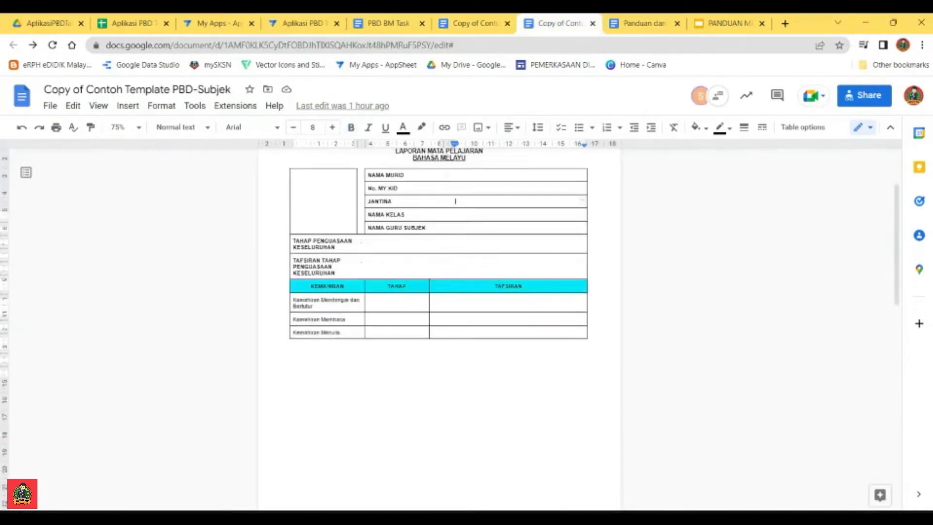
{"action": "scroll", "coordinate": [439, 330], "scroll_direction": "up", "scroll_amount": 6}
{"action": "scroll", "coordinate": [440, 331], "scroll_direction": "up", "scroll_amount": 5}
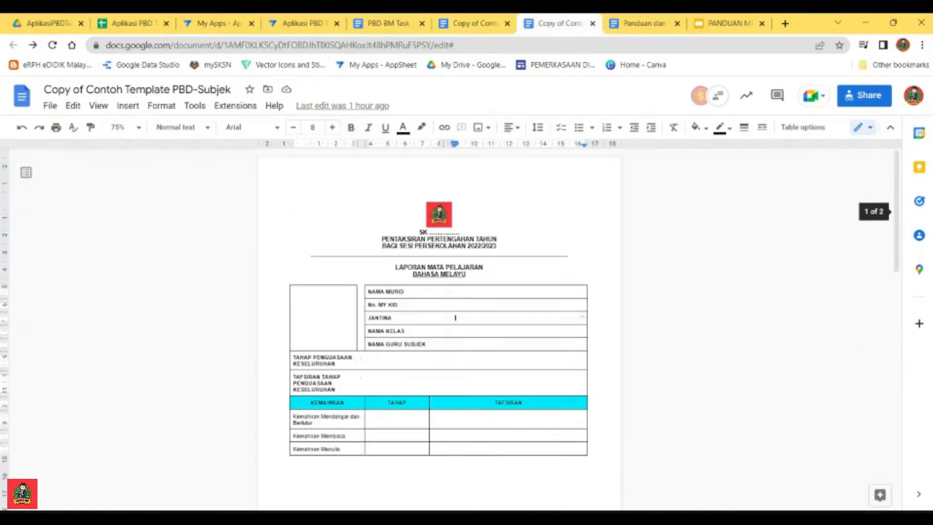
{"action": "scroll", "coordinate": [439, 330], "scroll_direction": "down", "scroll_amount": 3}
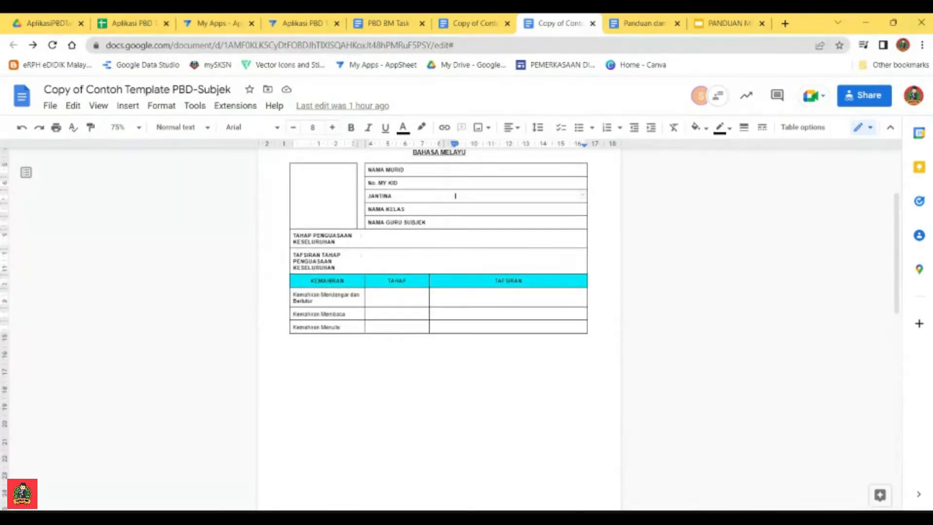
{"action": "left_click", "coordinate": [439, 365]}
{"action": "key", "text": "ctrl+a"}
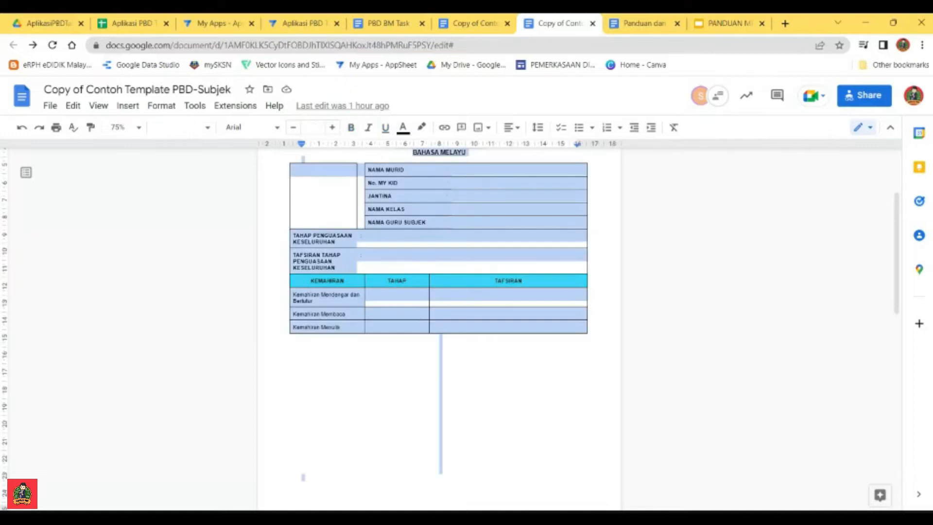
{"action": "scroll", "coordinate": [440, 315], "scroll_direction": "up", "scroll_amount": 3}
{"action": "scroll", "coordinate": [439, 315], "scroll_direction": "down", "scroll_amount": 10}
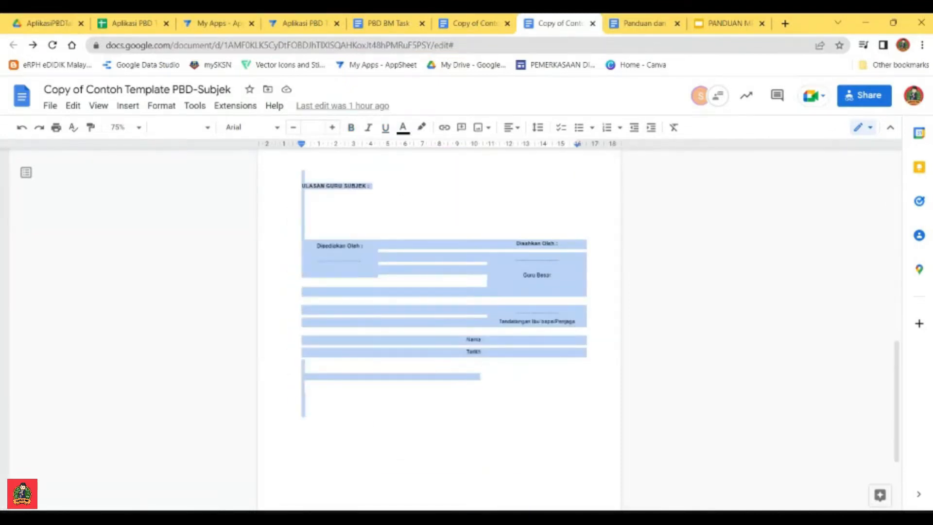
{"action": "scroll", "coordinate": [439, 292], "scroll_direction": "up", "scroll_amount": 5}
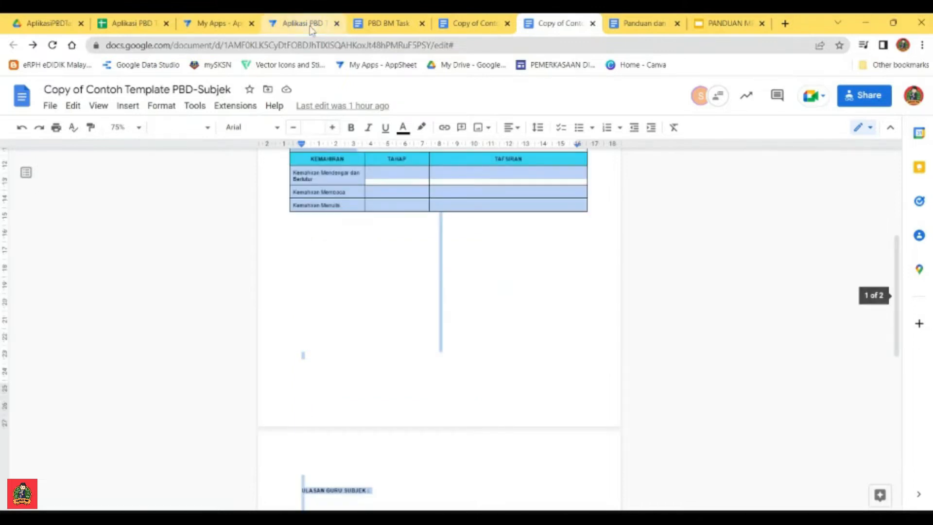
Step: Paste the copied subject report layout into the PBD BM Task body template above its heading
{"action": "left_click", "coordinate": [294, 29]}
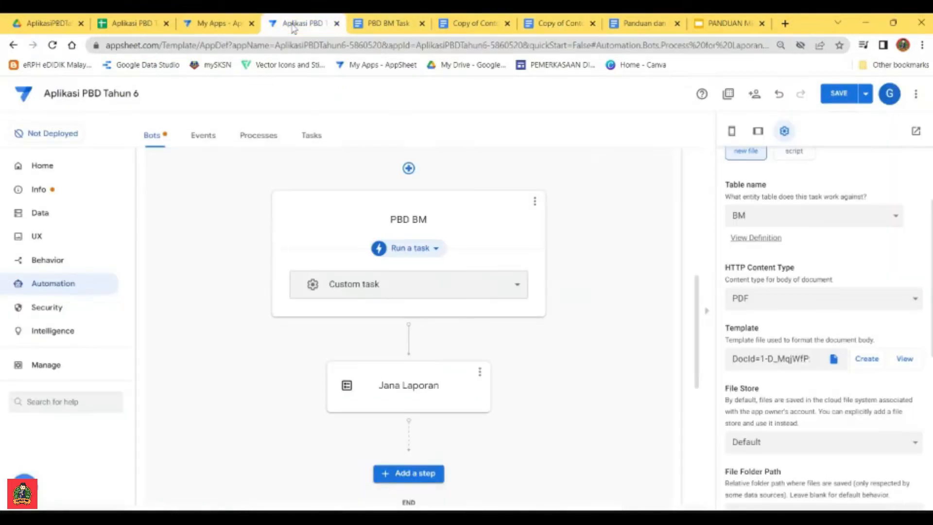
{"action": "left_click", "coordinate": [412, 26]}
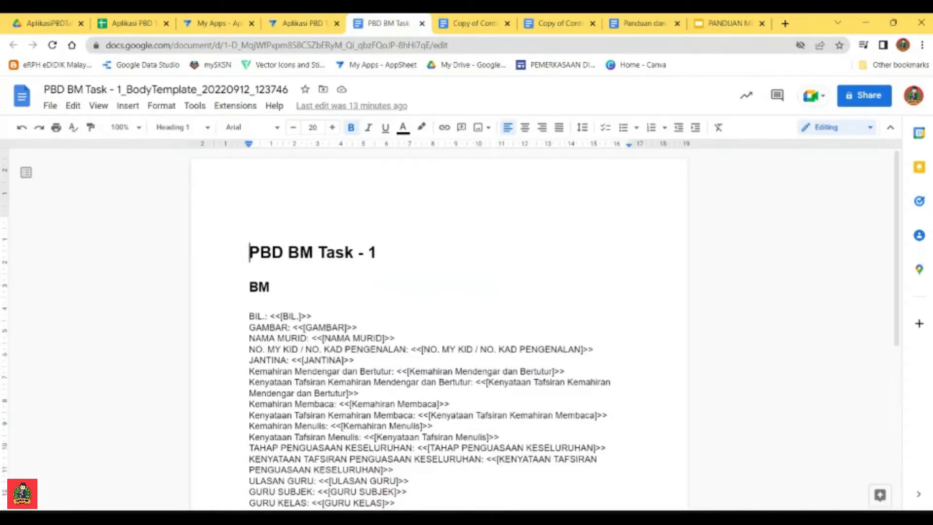
{"action": "key", "text": "ctrl+v"}
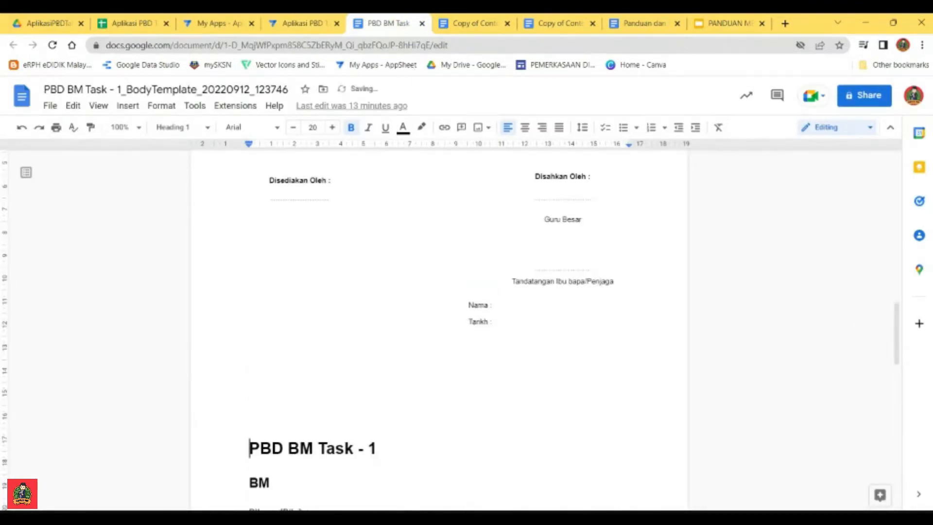
{"action": "scroll", "coordinate": [439, 330], "scroll_direction": "up", "scroll_amount": 5}
{"action": "scroll", "coordinate": [439, 330], "scroll_direction": "up", "scroll_amount": 10}
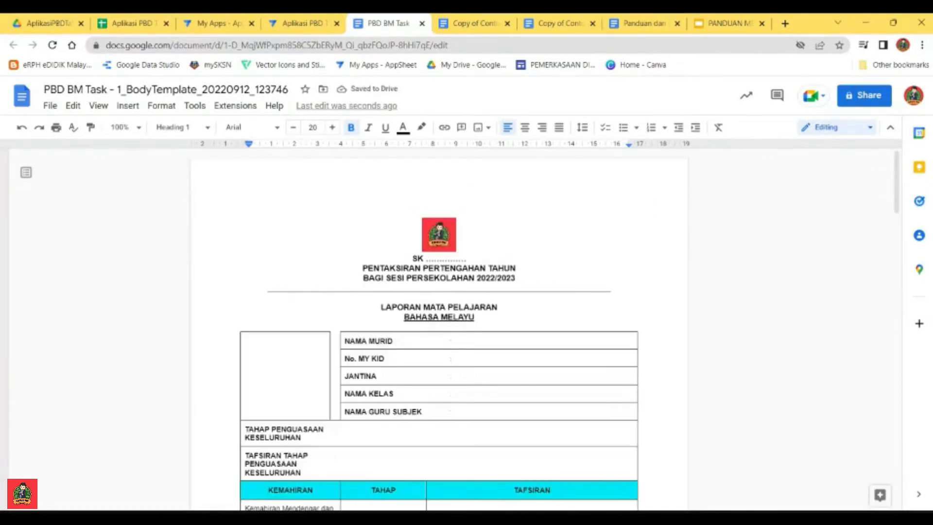
Step: Reduce the top page margin of the PBD BM Task body template to about 1 cm
{"action": "left_click", "coordinate": [439, 235]}
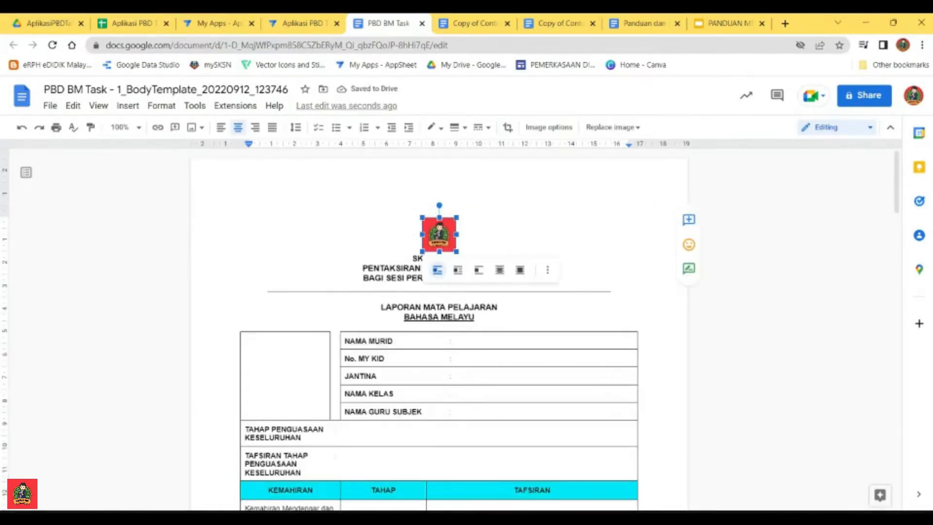
{"action": "left_click", "coordinate": [476, 317]}
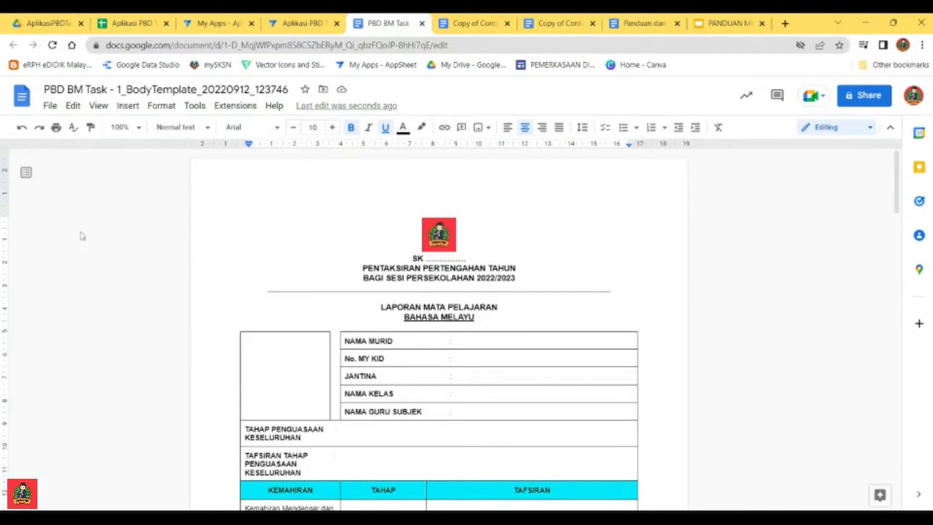
{"action": "left_click_drag", "start_coordinate": [5, 215], "coordinate": [4, 183]}
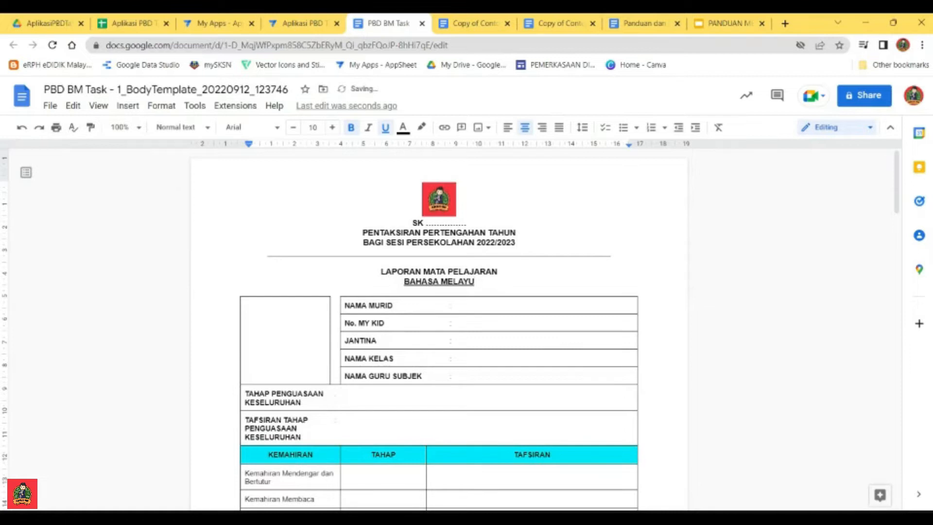
Step: Review the pasted report layout in the body template, from the pupil detail rows to the KEMAHIRAN table
{"action": "scroll", "coordinate": [439, 330], "scroll_direction": "down", "scroll_amount": 12}
{"action": "scroll", "coordinate": [439, 330], "scroll_direction": "up", "scroll_amount": 10}
{"action": "scroll", "coordinate": [439, 330], "scroll_direction": "down", "scroll_amount": 1}
{"action": "scroll", "coordinate": [439, 330], "scroll_direction": "up", "scroll_amount": 3}
{"action": "scroll", "coordinate": [439, 331], "scroll_direction": "down", "scroll_amount": 4}
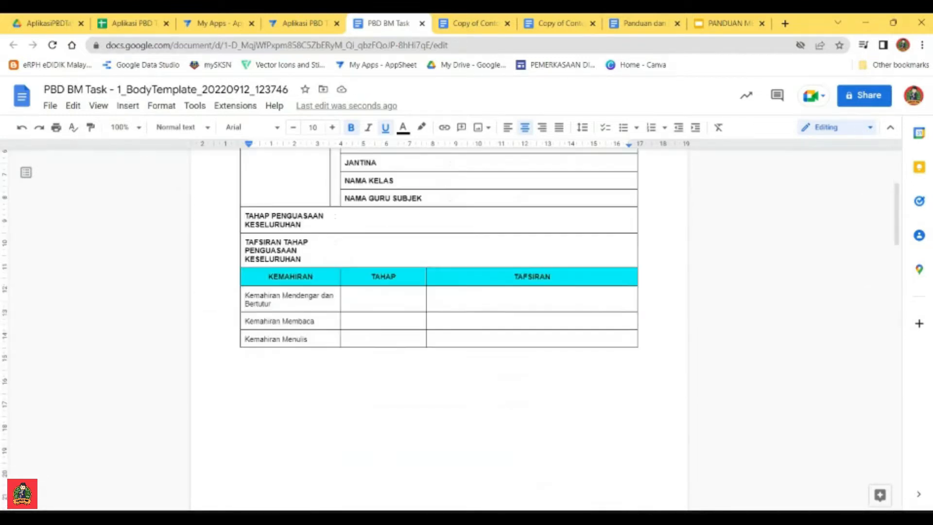
{"action": "scroll", "coordinate": [461, 305], "scroll_direction": "up", "scroll_amount": 4}
{"action": "left_click", "coordinate": [460, 305]}
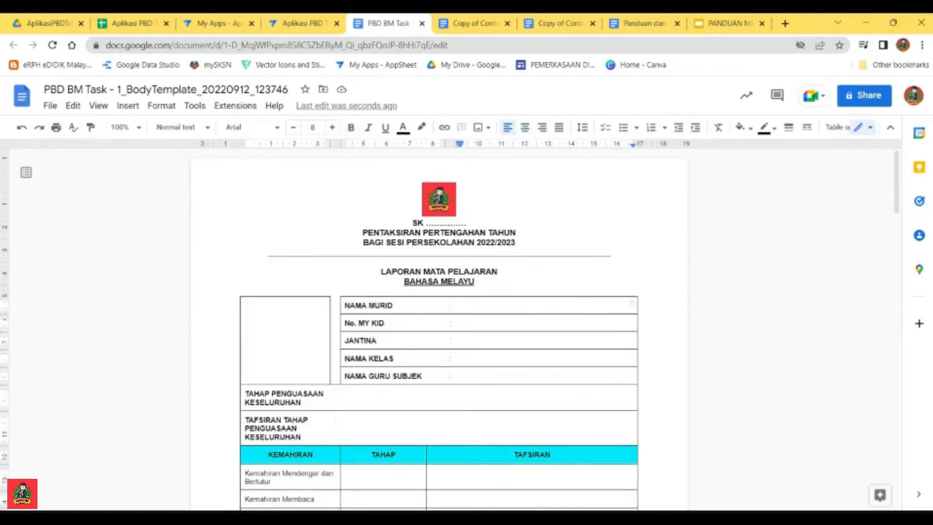
{"action": "left_click", "coordinate": [441, 322]}
{"action": "left_click", "coordinate": [440, 356]}
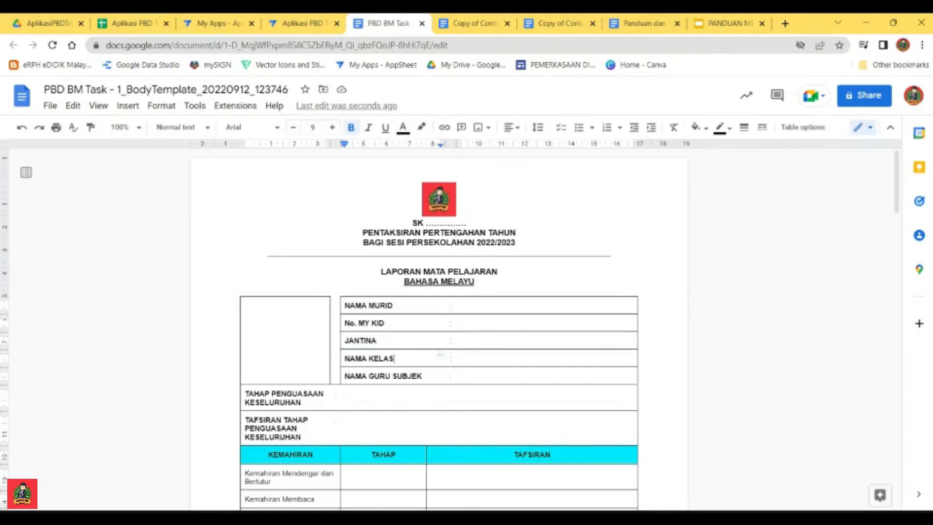
{"action": "left_click", "coordinate": [460, 305]}
{"action": "scroll", "coordinate": [460, 305], "scroll_direction": "down", "scroll_amount": 4}
{"action": "scroll", "coordinate": [461, 305], "scroll_direction": "up", "scroll_amount": 4}
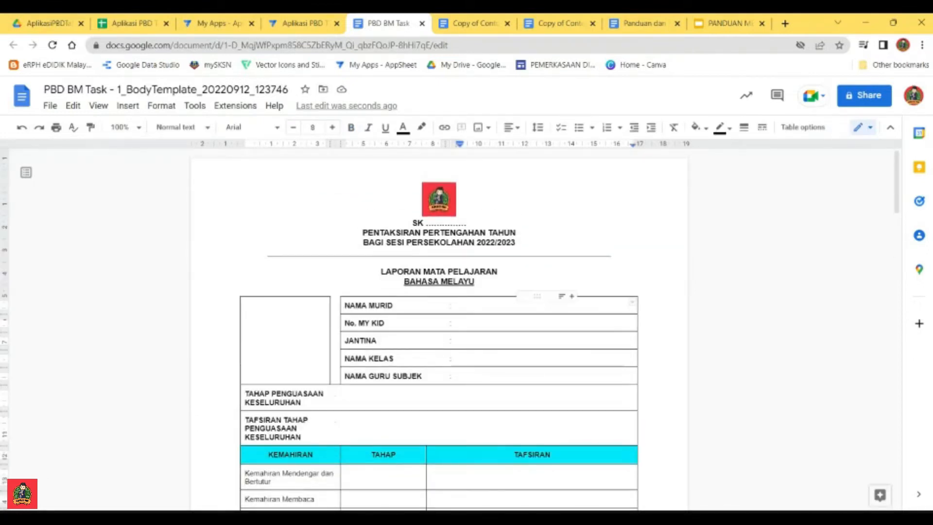
{"action": "scroll", "coordinate": [439, 330], "scroll_direction": "down", "scroll_amount": 3}
{"action": "scroll", "coordinate": [439, 330], "scroll_direction": "up", "scroll_amount": 1}
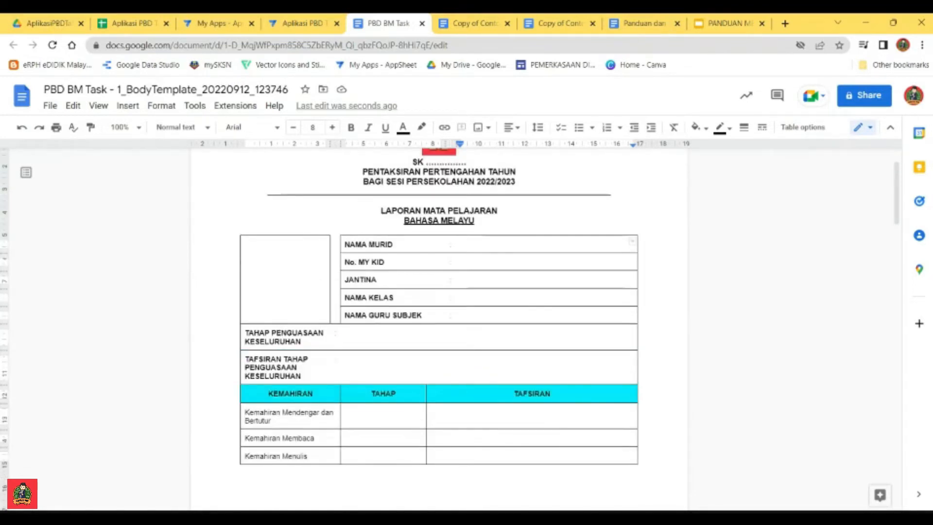
Step: Compare the GAMBAR placeholder line under the BM heading with the GAMBAR column on the BM sheet of Aplikasi PBD Tahun 6
{"action": "scroll", "coordinate": [438, 316], "scroll_direction": "down", "scroll_amount": 15}
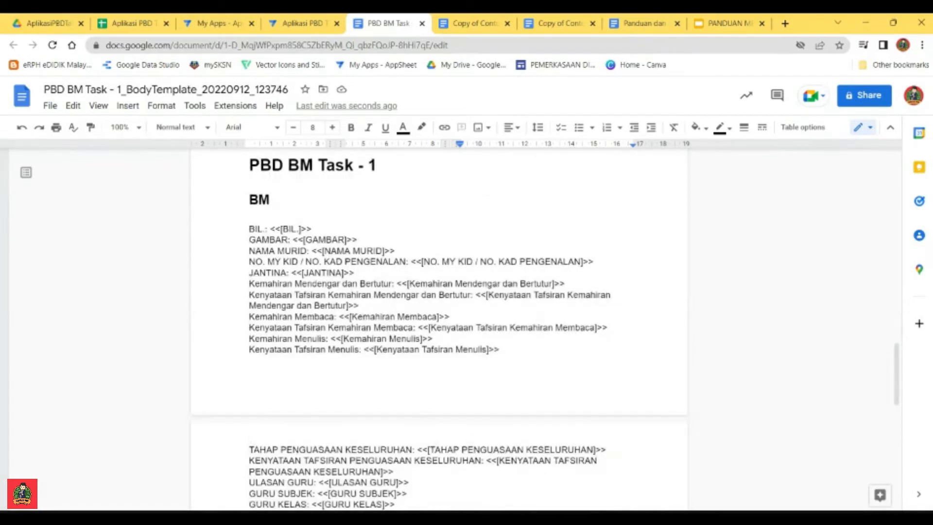
{"action": "scroll", "coordinate": [439, 331], "scroll_direction": "up", "scroll_amount": 15}
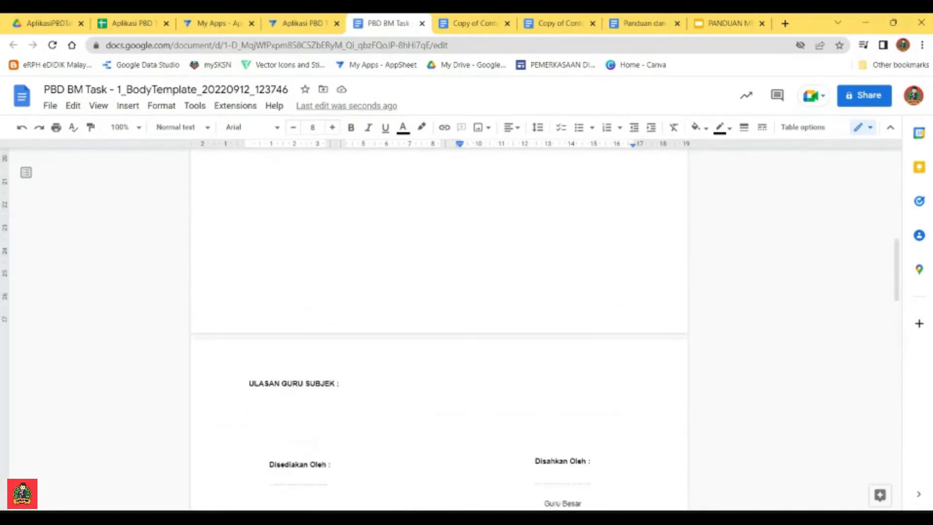
{"action": "scroll", "coordinate": [438, 330], "scroll_direction": "down", "scroll_amount": 15}
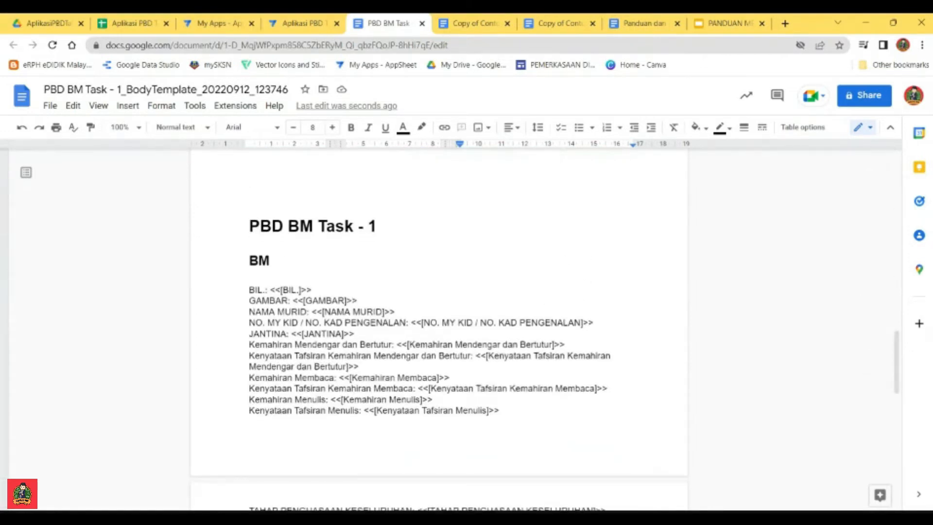
{"action": "left_click", "coordinate": [276, 300]}
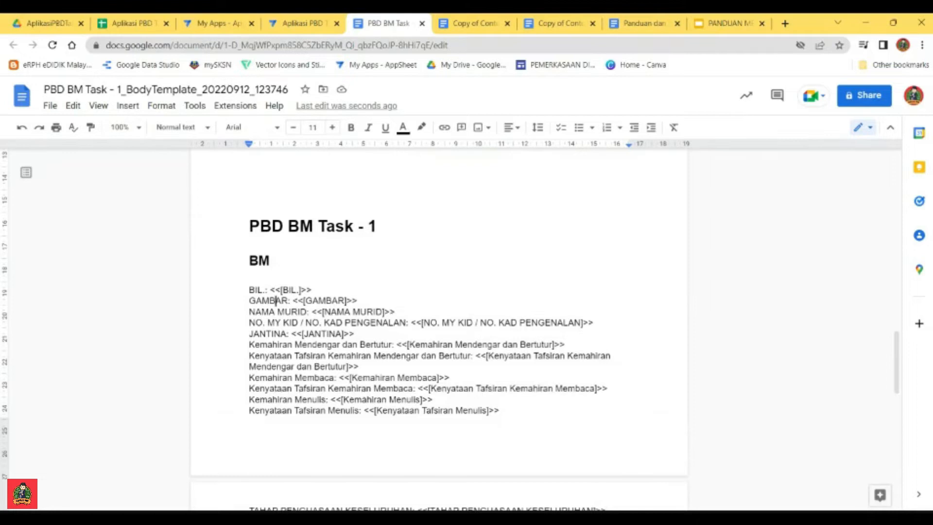
{"action": "triple_click", "coordinate": [313, 289]}
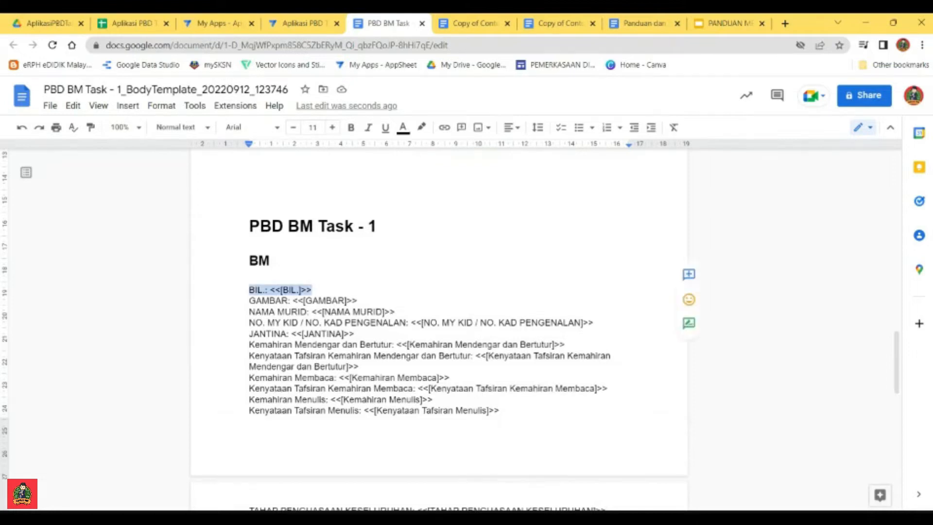
{"action": "left_click", "coordinate": [313, 290]}
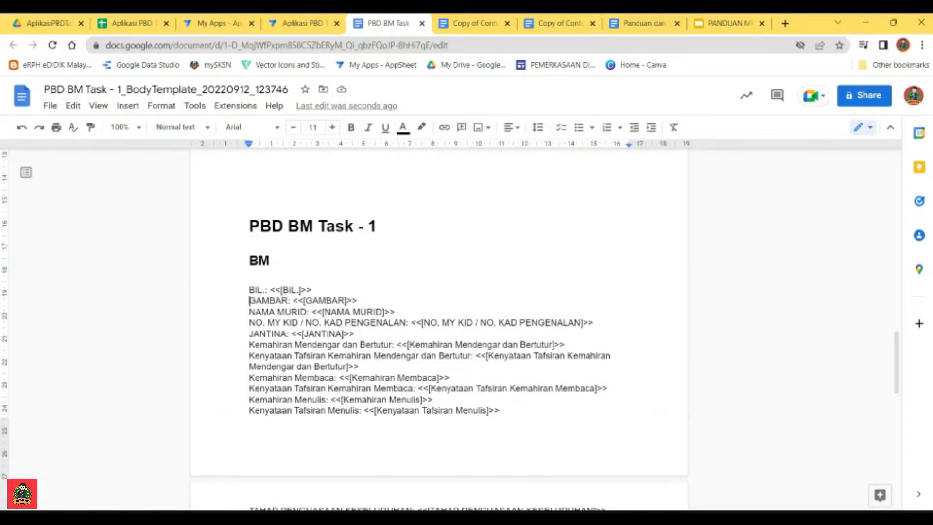
{"action": "key", "text": "shift+Down"}
{"action": "left_click", "coordinate": [289, 300]}
{"action": "left_click", "coordinate": [97, 23]}
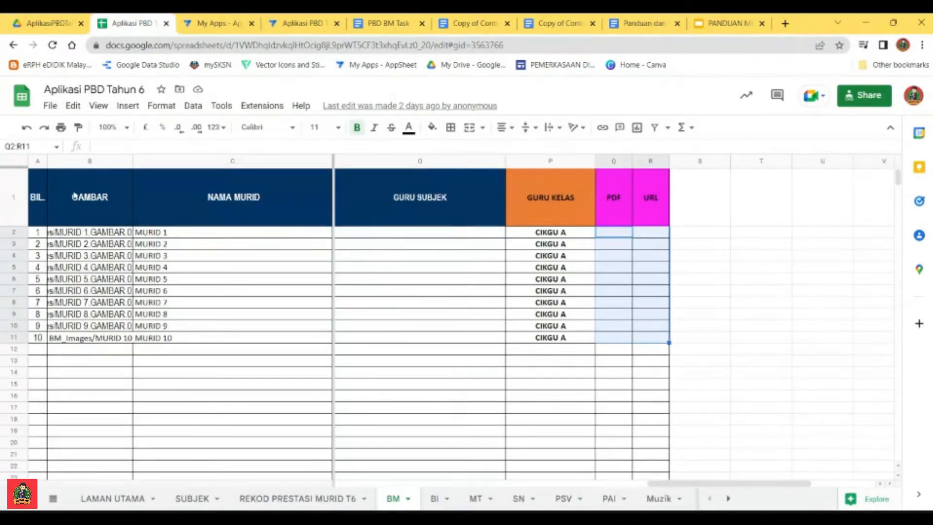
{"action": "left_click", "coordinate": [88, 161]}
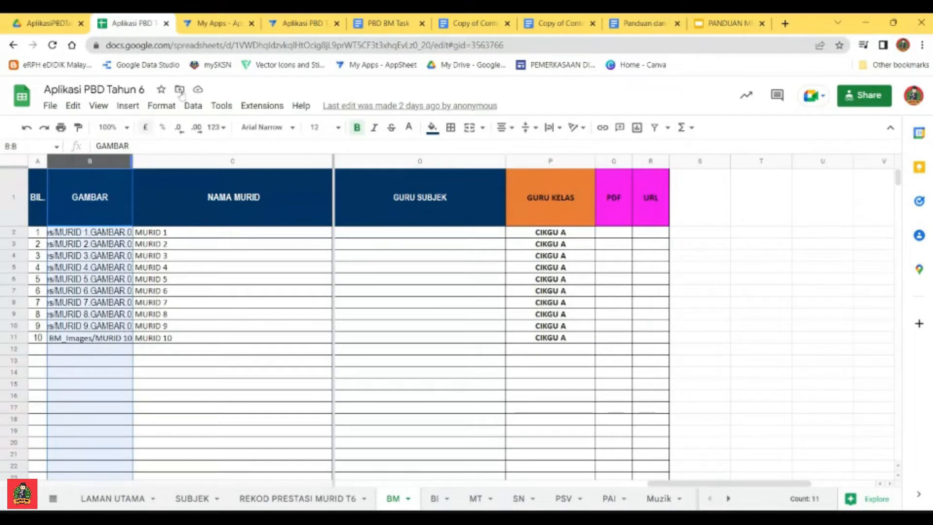
{"action": "left_click", "coordinate": [372, 22]}
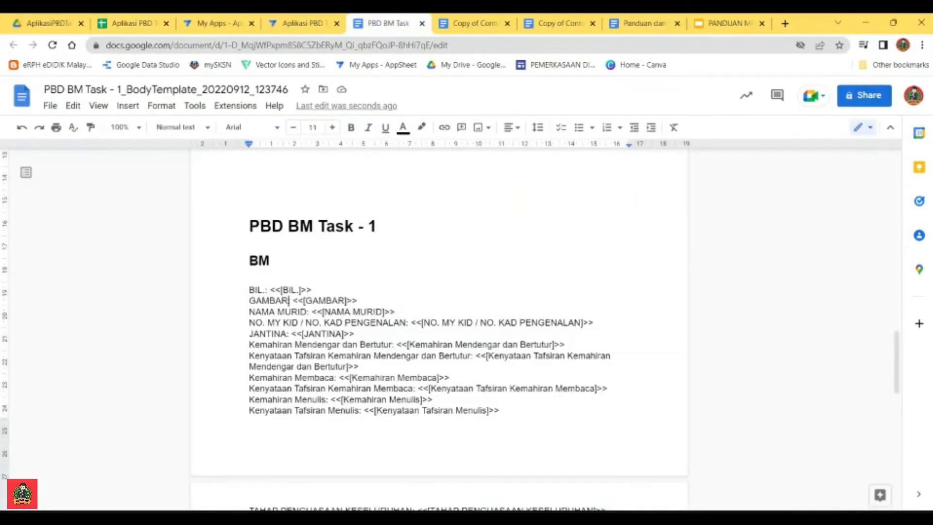
Step: Copy the <<[GAMBAR]>> placeholder from the BM list into the empty photo cell of the report table
{"action": "left_click_drag", "start_coordinate": [290, 300], "coordinate": [249, 301]}
{"action": "left_click", "coordinate": [294, 300]}
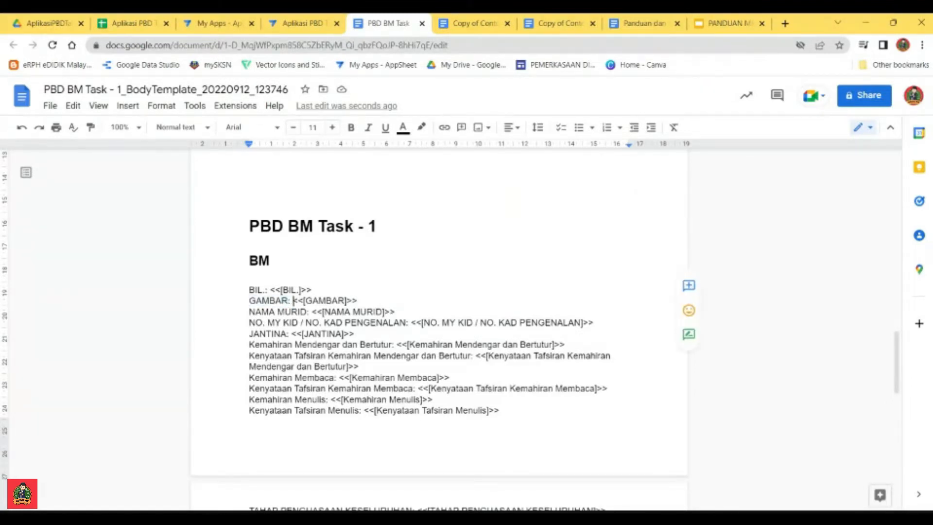
{"action": "left_click_drag", "start_coordinate": [358, 300], "coordinate": [293, 300]}
{"action": "key", "text": "ctrl+c"}
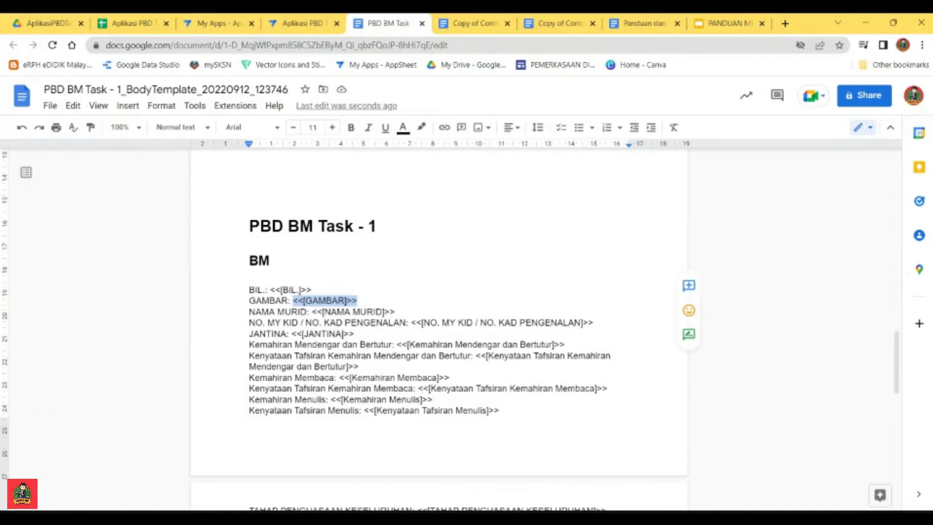
{"action": "scroll", "coordinate": [439, 316], "scroll_direction": "up", "scroll_amount": 15}
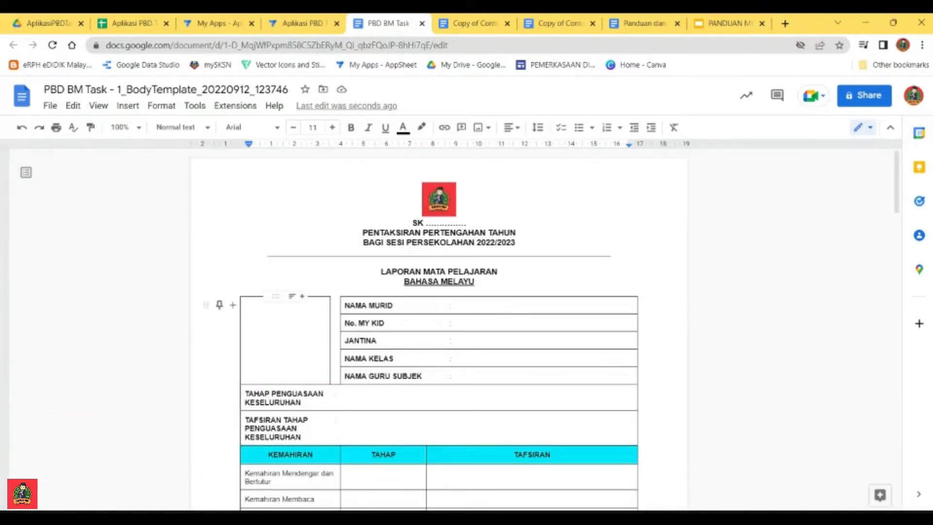
{"action": "left_click", "coordinate": [286, 308]}
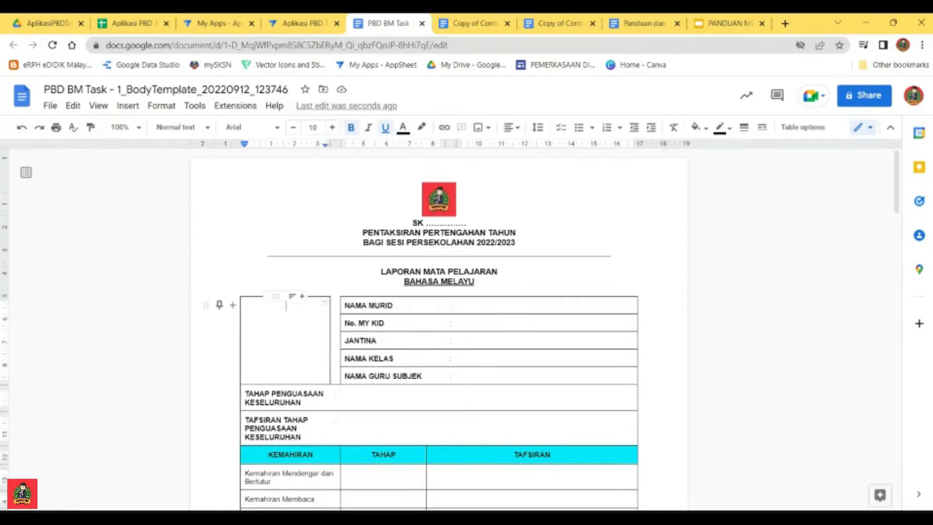
{"action": "key", "text": "ctrl+v"}
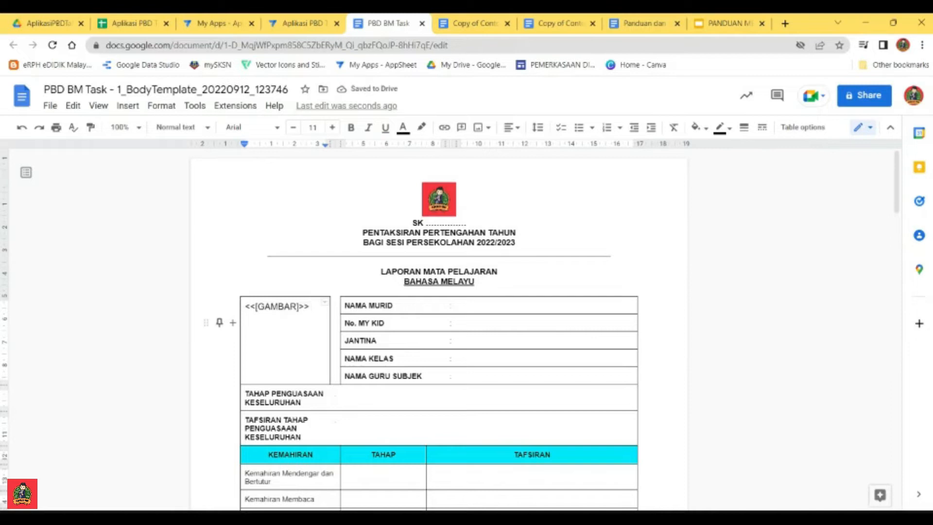
Step: Move the <<[NAMA MURID]>> placeholder from the BM list into the NAMA MURID row of the report table
{"action": "scroll", "coordinate": [438, 330], "scroll_direction": "down", "scroll_amount": 12}
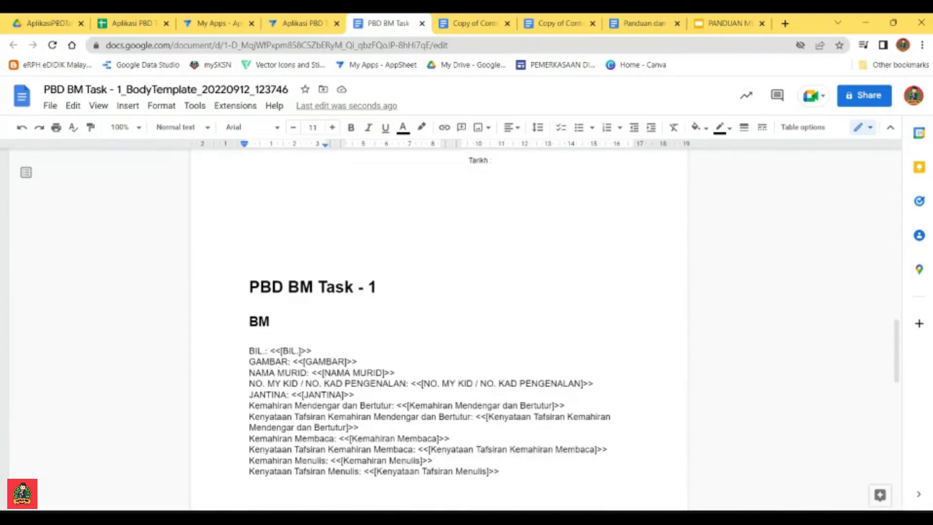
{"action": "left_click_drag", "start_coordinate": [395, 372], "coordinate": [311, 373]}
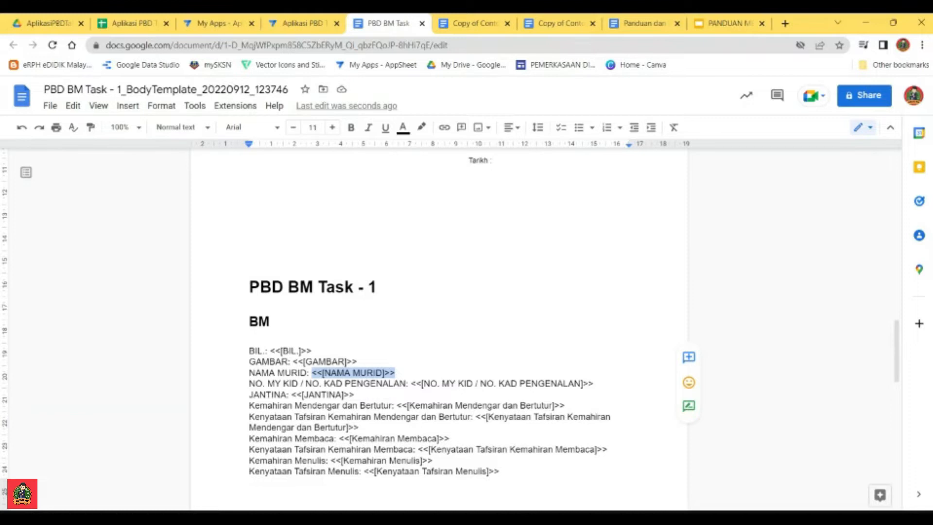
{"action": "key", "text": "ctrl+x"}
{"action": "scroll", "coordinate": [438, 330], "scroll_direction": "up", "scroll_amount": 10}
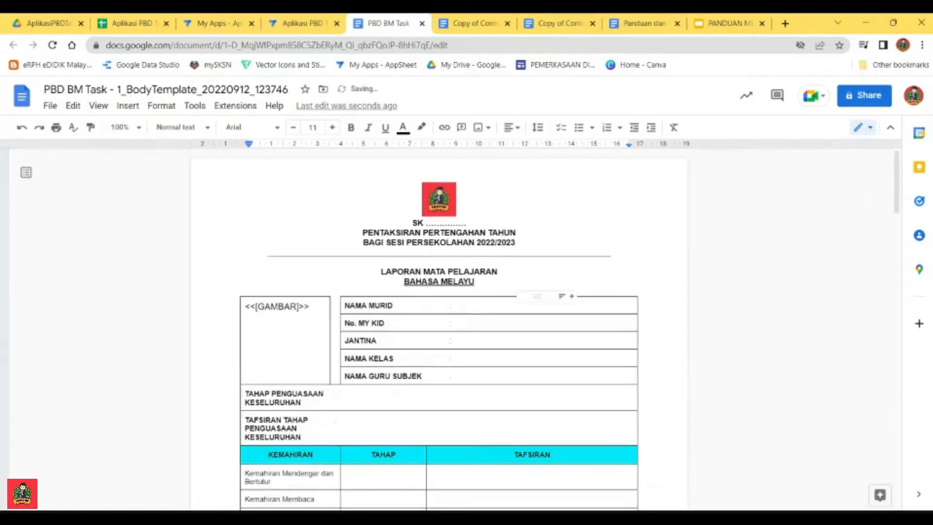
{"action": "left_click", "coordinate": [459, 305]}
{"action": "key", "text": "ctrl+v"}
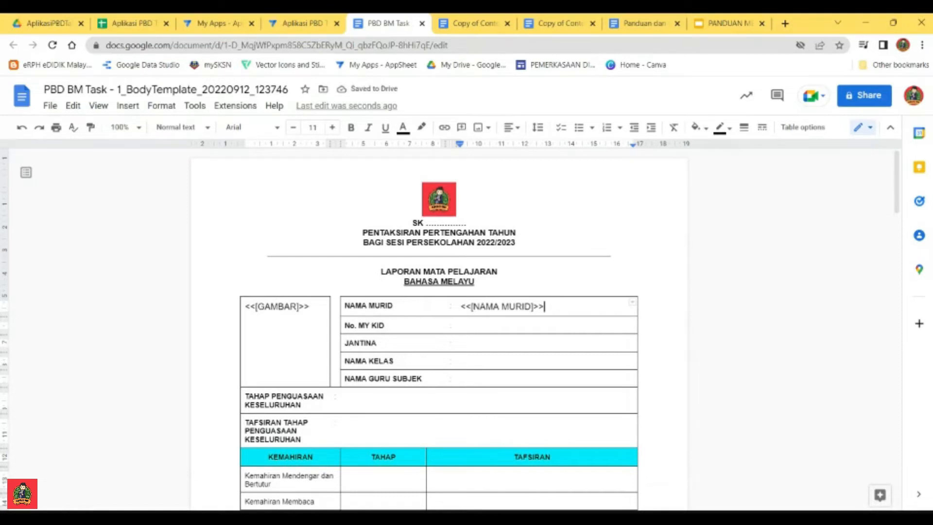
Step: Copy the <<[NO. MY KID / NO. KAD PENGENALAN]>> placeholder into the No. MY KID row of the report table
{"action": "scroll", "coordinate": [438, 330], "scroll_direction": "down", "scroll_amount": 15}
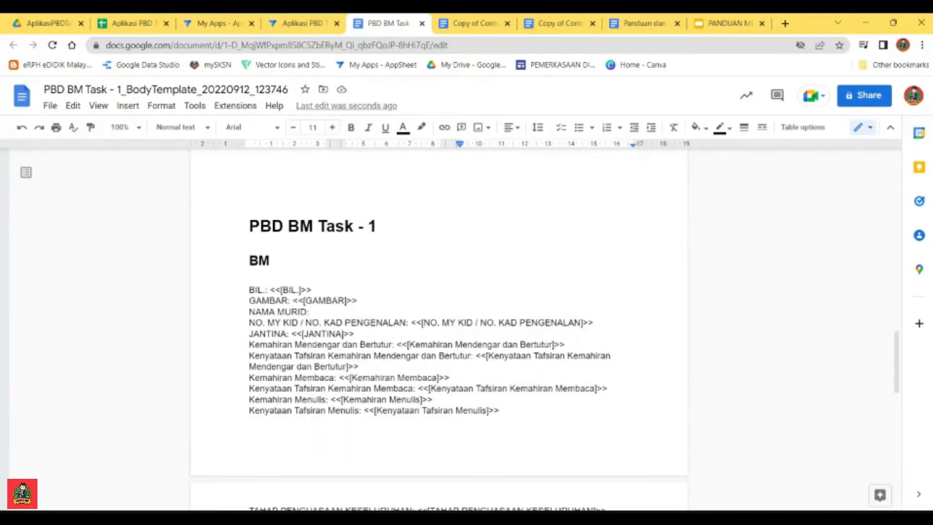
{"action": "left_click_drag", "start_coordinate": [593, 323], "coordinate": [410, 323]}
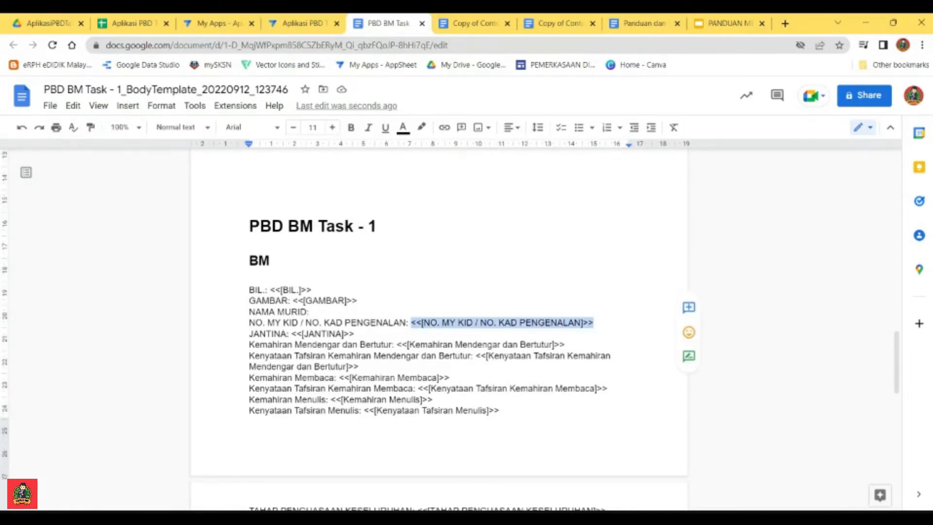
{"action": "scroll", "coordinate": [439, 330], "scroll_direction": "up", "scroll_amount": 15}
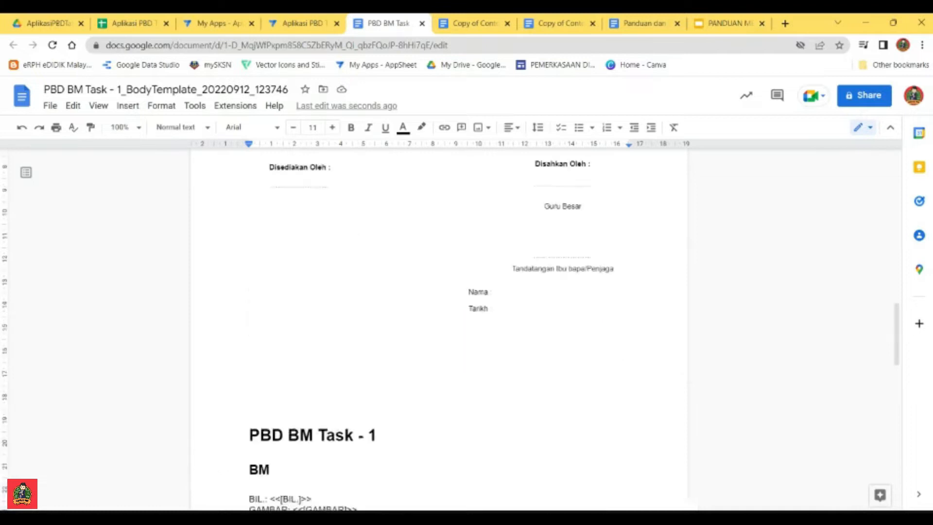
{"action": "left_click", "coordinate": [461, 325]}
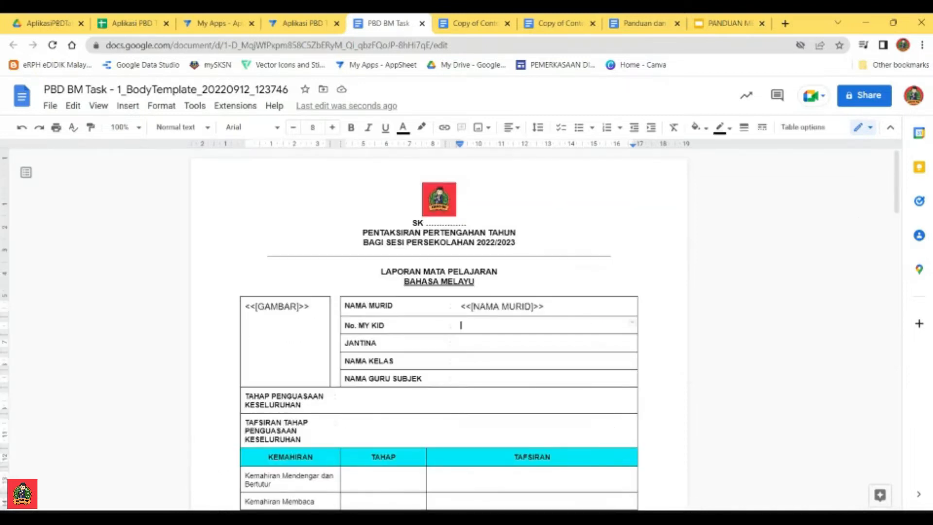
{"action": "key", "text": "ctrl+v"}
Step: Move the <<[JANTINA]>> placeholder from the BM list into the JANTINA row of the report table
{"action": "scroll", "coordinate": [439, 330], "scroll_direction": "down", "scroll_amount": 4}
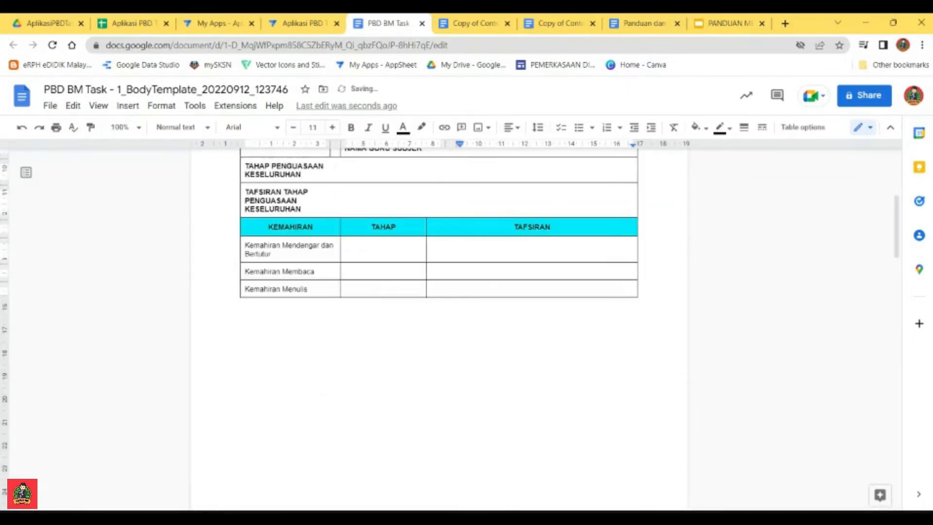
{"action": "scroll", "coordinate": [439, 330], "scroll_direction": "up", "scroll_amount": 3}
{"action": "scroll", "coordinate": [438, 330], "scroll_direction": "down", "scroll_amount": 11}
{"action": "scroll", "coordinate": [439, 330], "scroll_direction": "down", "scroll_amount": 6}
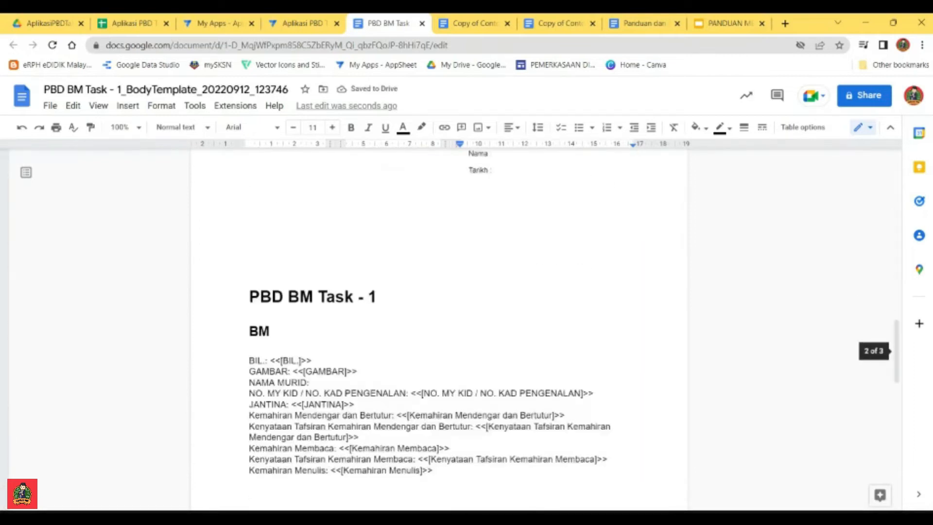
{"action": "left_click_drag", "start_coordinate": [355, 282], "coordinate": [292, 283]}
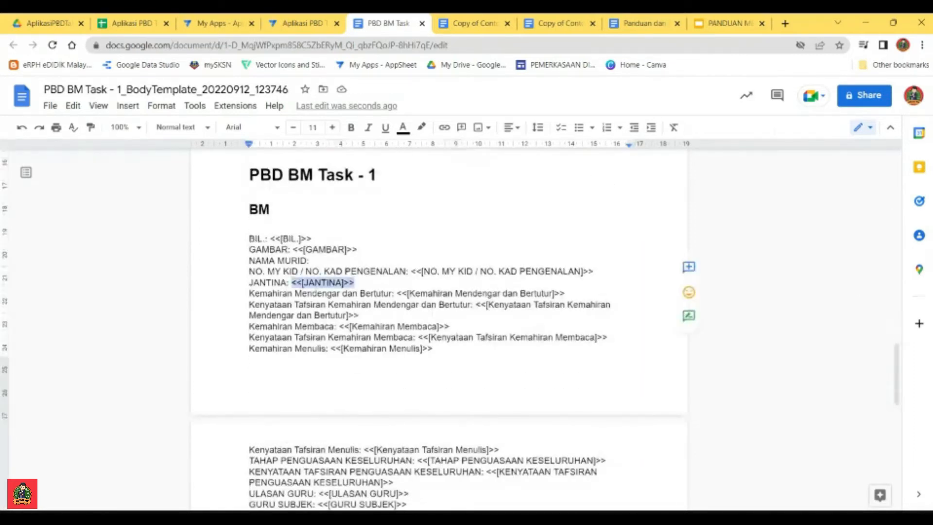
{"action": "key", "text": "ctrl+x"}
{"action": "scroll", "coordinate": [438, 330], "scroll_direction": "up", "scroll_amount": 17}
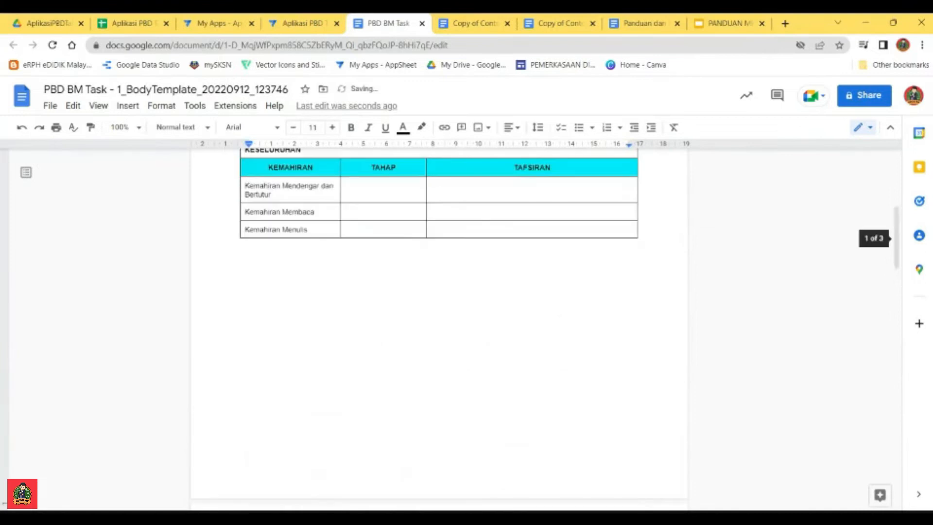
{"action": "left_click", "coordinate": [461, 356]}
{"action": "key", "text": "ctrl+v"}
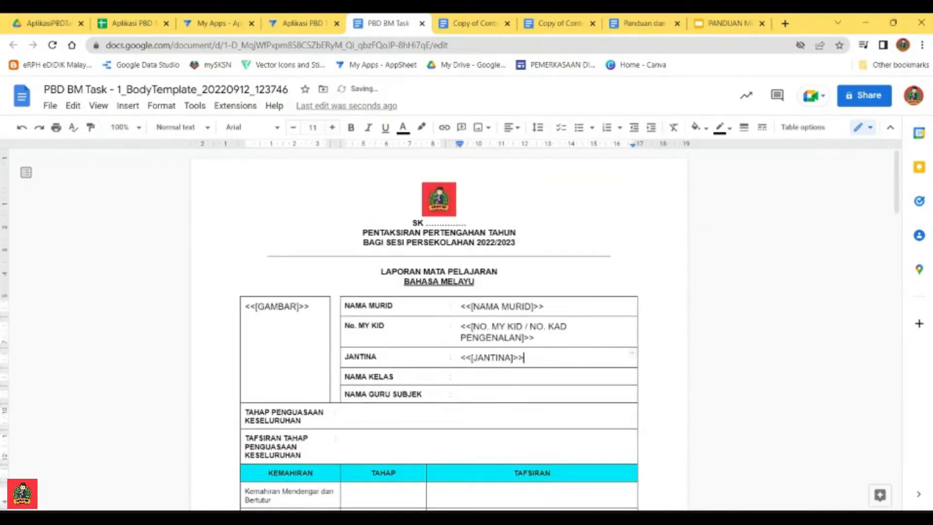
Step: Enter TAHUN 6 GEMILANG as the class name in the NAMA KELAS row of the report table
{"action": "scroll", "coordinate": [438, 325], "scroll_direction": "down", "scroll_amount": 6}
{"action": "scroll", "coordinate": [439, 326], "scroll_direction": "up", "scroll_amount": 5}
{"action": "left_click", "coordinate": [466, 316]}
{"action": "scroll", "coordinate": [439, 325], "scroll_direction": "down", "scroll_amount": 12}
{"action": "scroll", "coordinate": [439, 326], "scroll_direction": "down", "scroll_amount": 5}
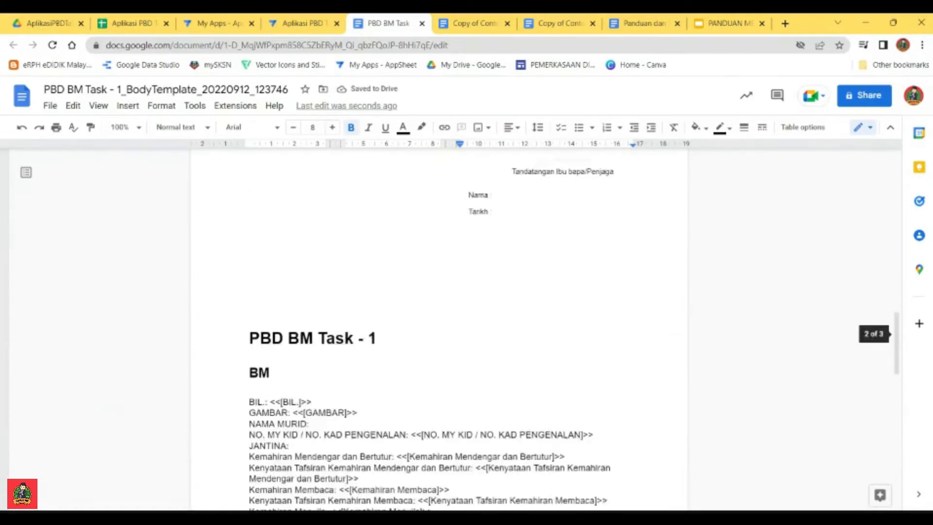
{"action": "scroll", "coordinate": [438, 326], "scroll_direction": "up", "scroll_amount": 7}
{"action": "scroll", "coordinate": [439, 325], "scroll_direction": "up", "scroll_amount": 10}
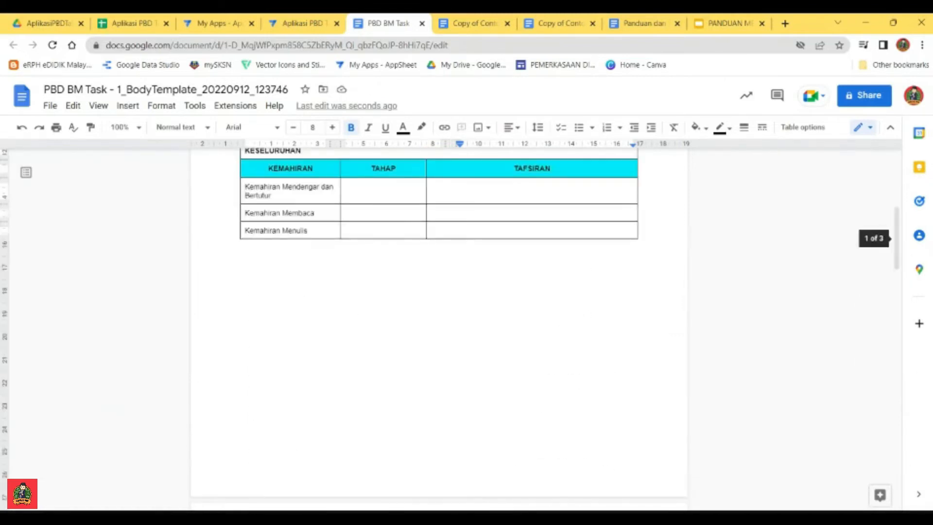
{"action": "type", "text": "TA"}
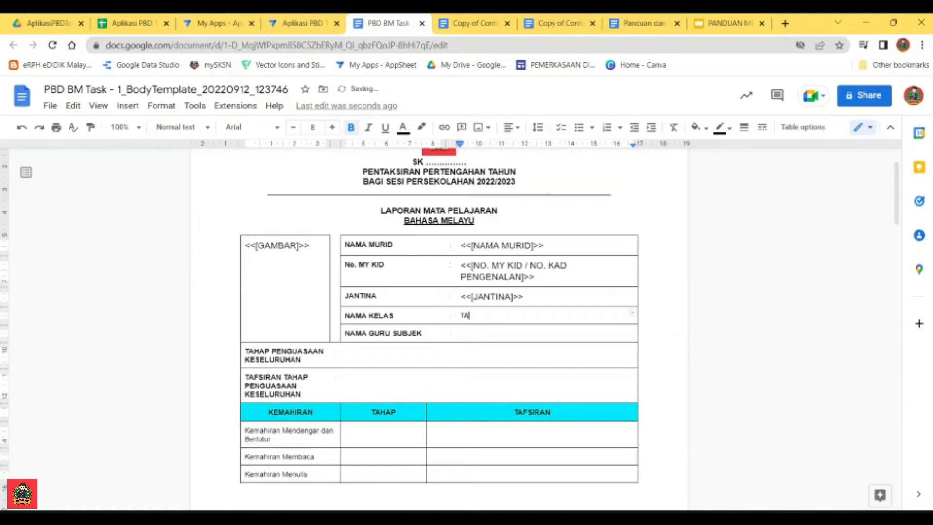
{"action": "type", "text": "HUN 6 G"}
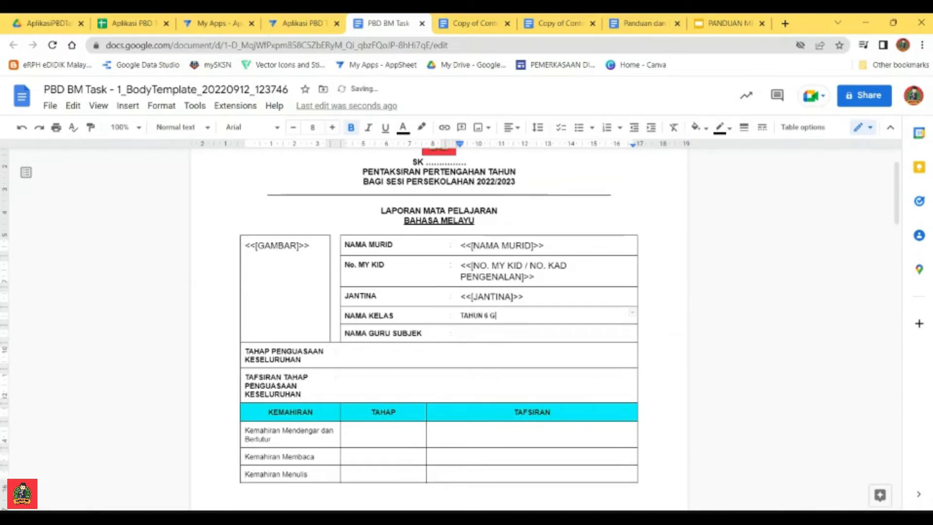
{"action": "type", "text": "EMILANG"}
Step: Move the <<[GURU SUBJEK]>> placeholder from the BM list into the NAMA GURU SUBJEK row of the report table
{"action": "left_click", "coordinate": [461, 333]}
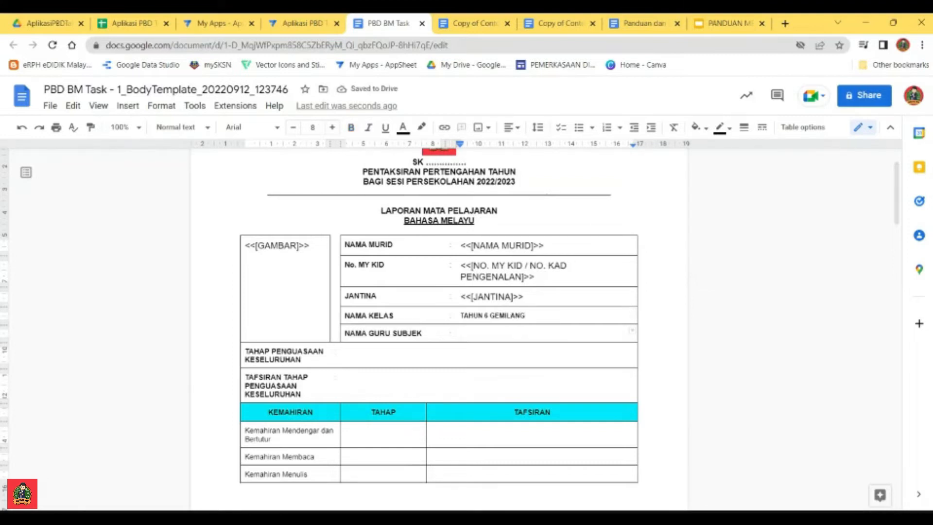
{"action": "scroll", "coordinate": [439, 316], "scroll_direction": "down", "scroll_amount": 15}
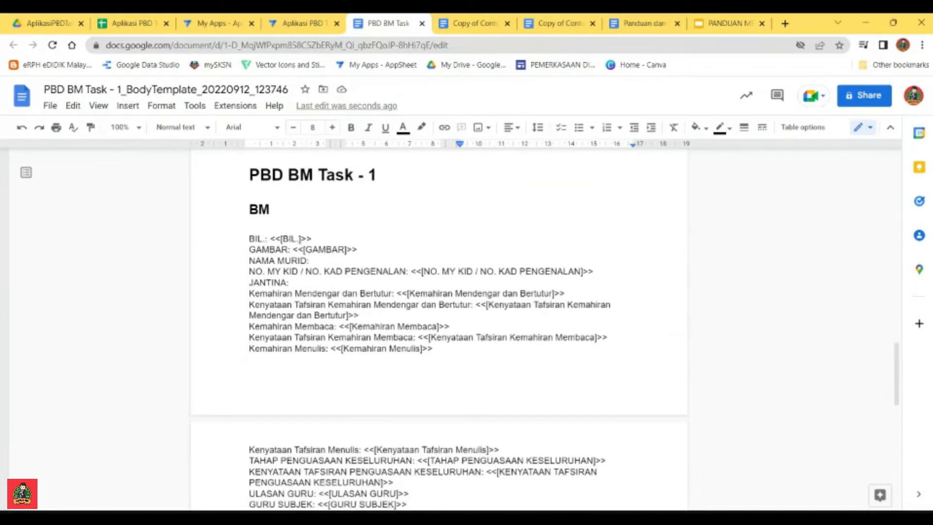
{"action": "scroll", "coordinate": [439, 316], "scroll_direction": "down", "scroll_amount": 5}
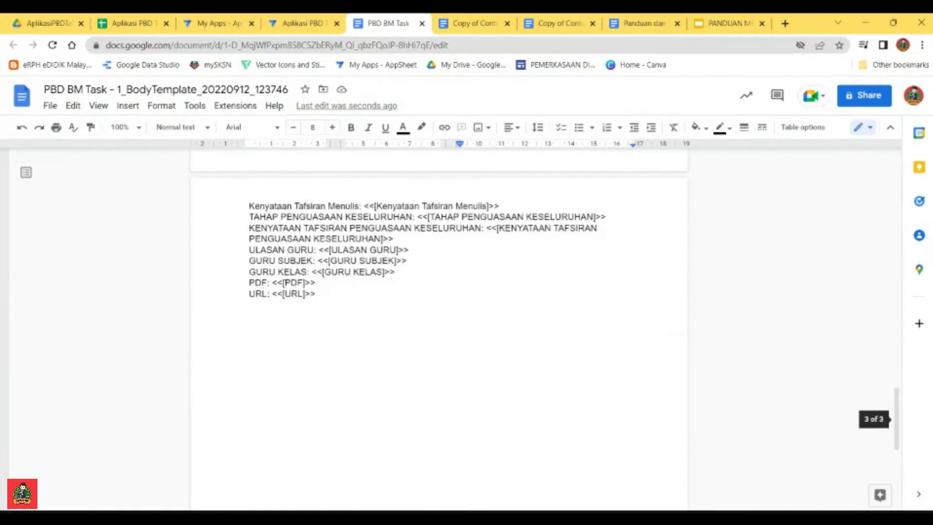
{"action": "left_click", "coordinate": [250, 261]}
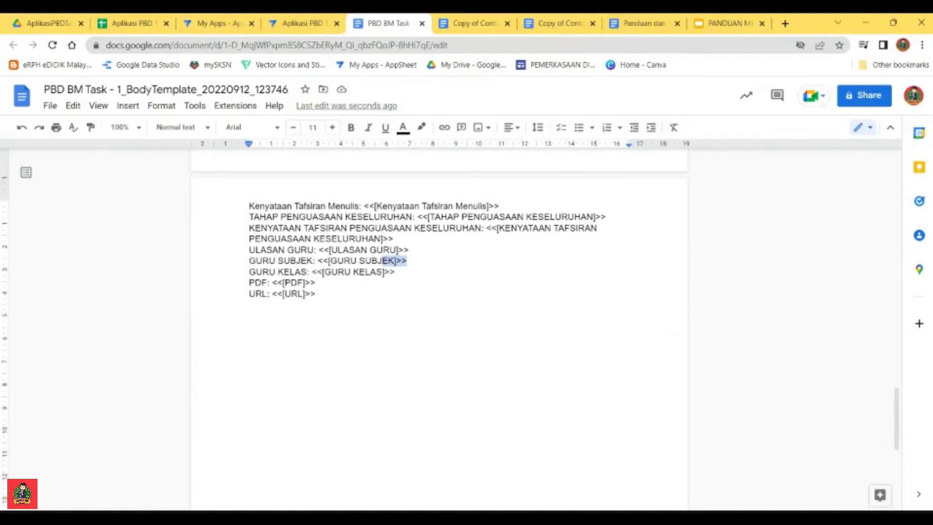
{"action": "left_click", "coordinate": [407, 261], "text": "shift"}
{"action": "left_click", "coordinate": [249, 305]}
{"action": "left_click_drag", "start_coordinate": [408, 261], "coordinate": [315, 260]}
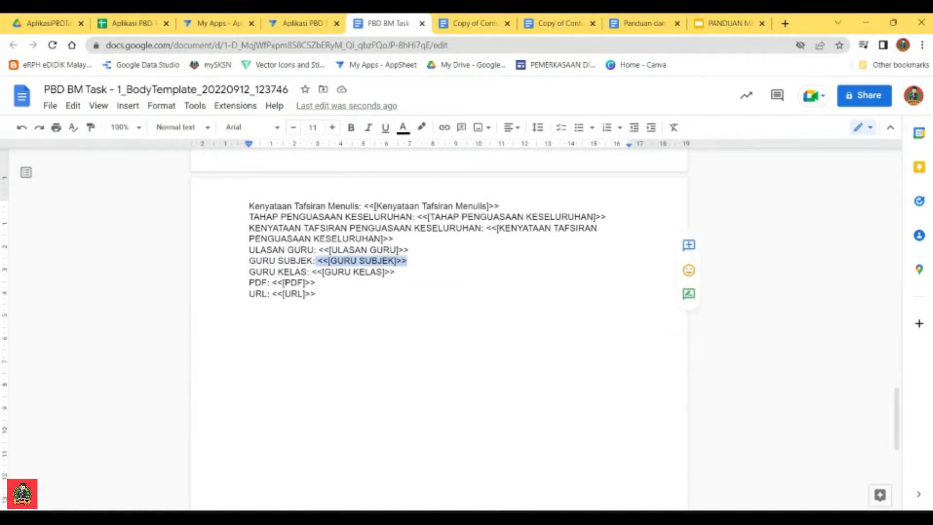
{"action": "left_click", "coordinate": [317, 261]}
{"action": "left_click_drag", "start_coordinate": [408, 261], "coordinate": [318, 261]}
{"action": "key", "text": "BackSpace"}
{"action": "scroll", "coordinate": [439, 331], "scroll_direction": "up", "scroll_amount": 20}
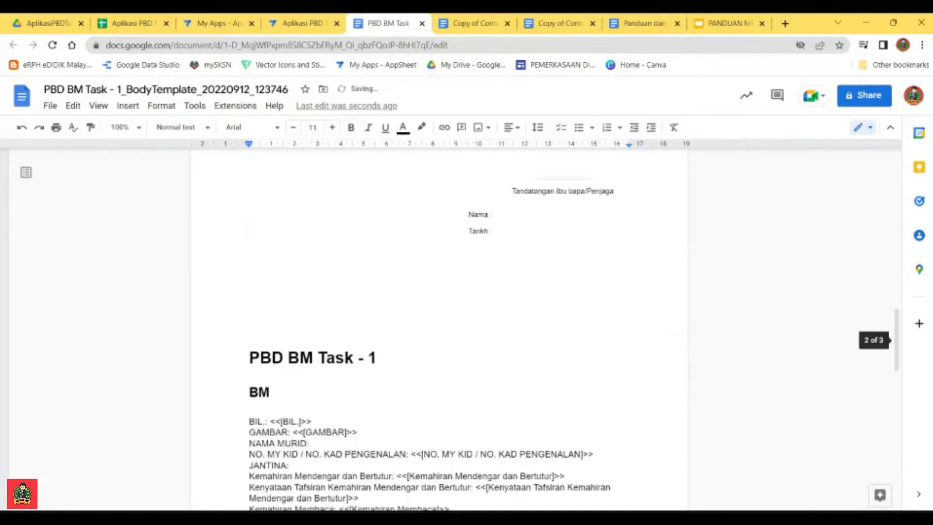
{"action": "left_click", "coordinate": [463, 394]}
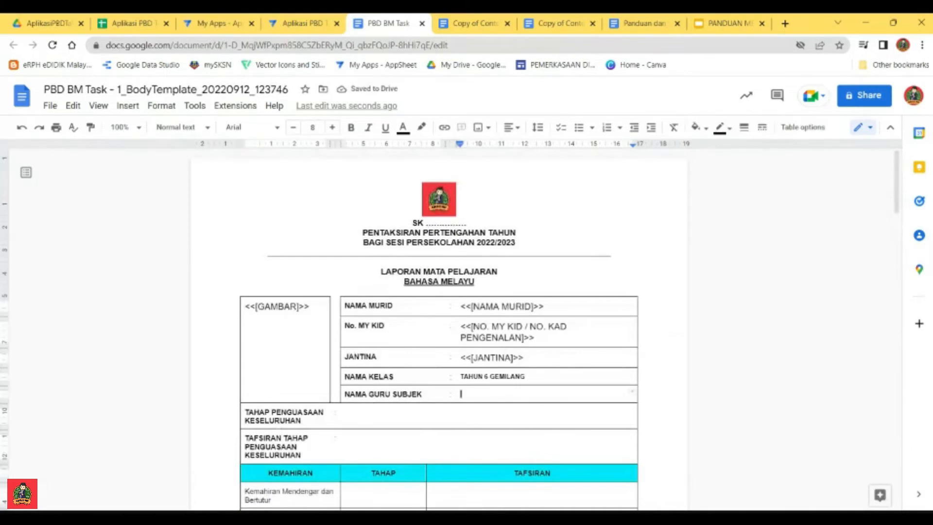
{"action": "key", "text": "ctrl+v"}
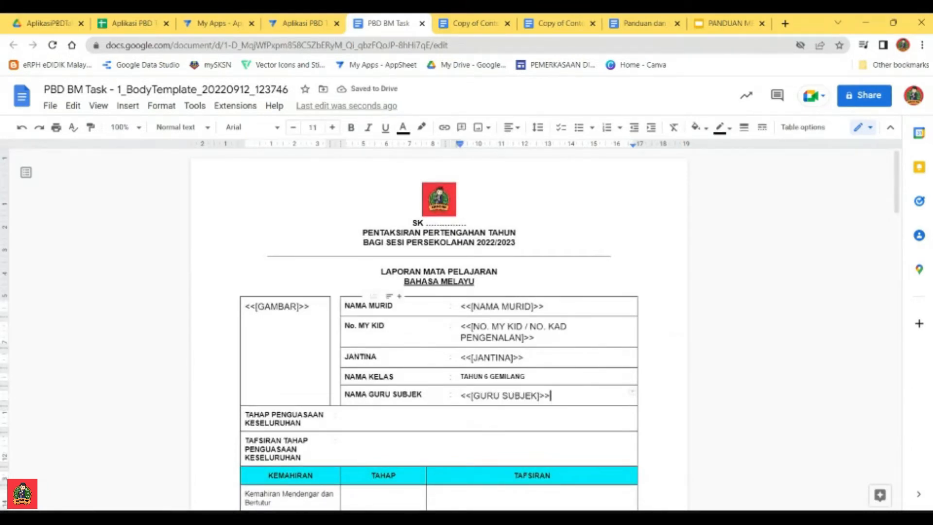
Step: Move the <<[TAHAP PENGUASAAN KESELURUHAN]>> placeholder from the BM list into the TAHAP PENGUASAAN KESELURUHAN row of the report table
{"action": "scroll", "coordinate": [437, 340], "scroll_direction": "down", "scroll_amount": 3}
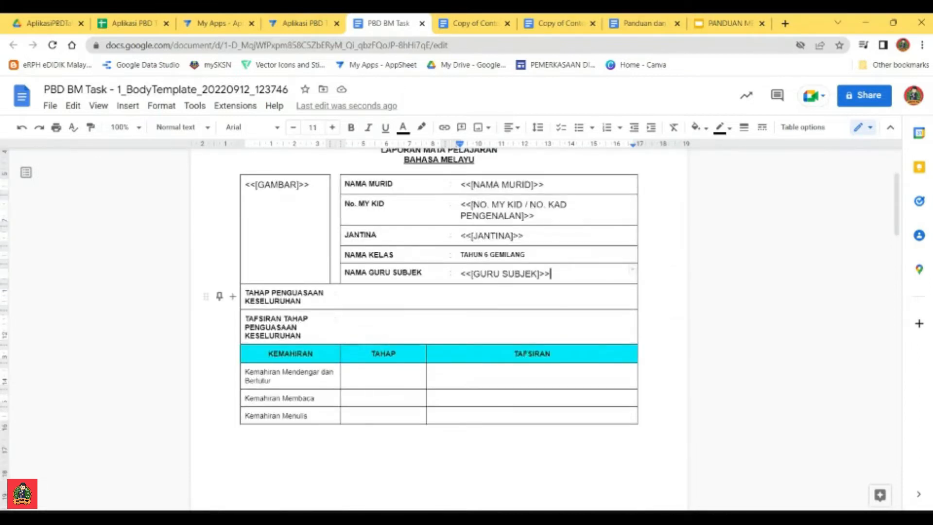
{"action": "left_click", "coordinate": [345, 293]}
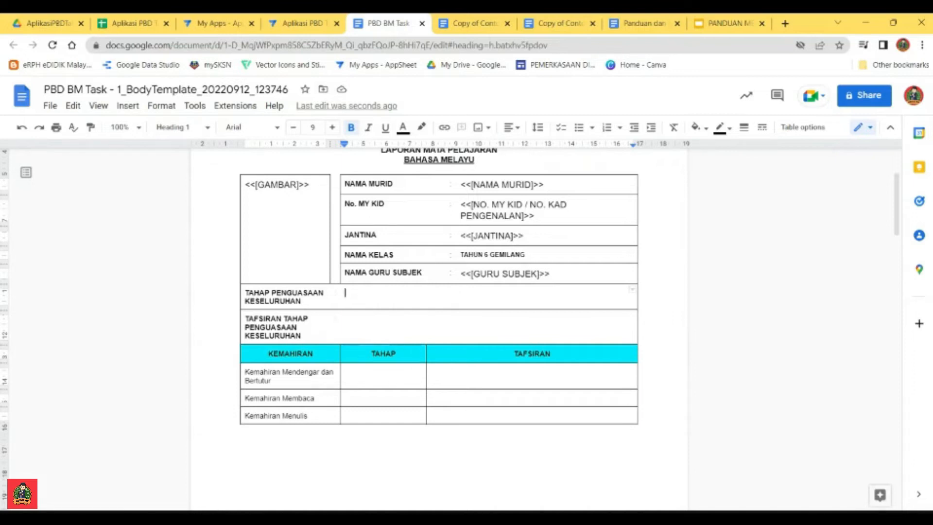
{"action": "scroll", "coordinate": [439, 292], "scroll_direction": "down", "scroll_amount": 15}
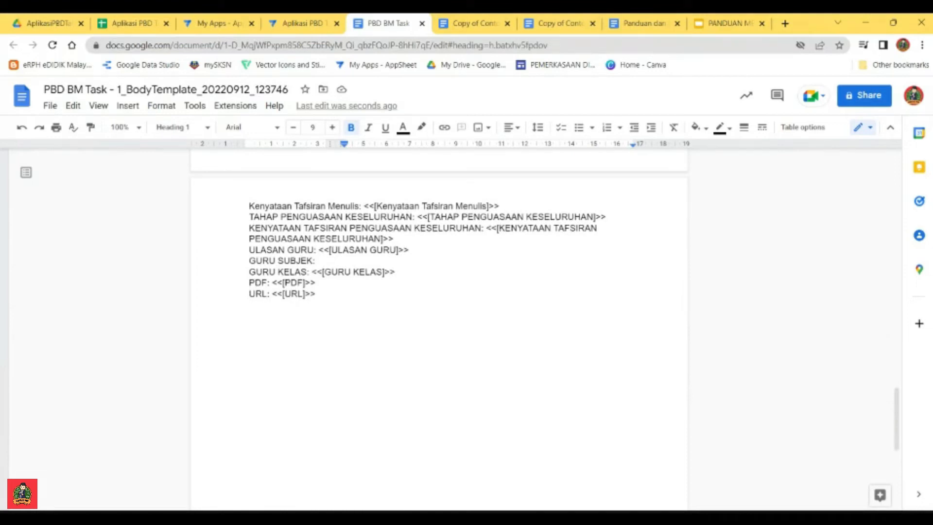
{"action": "left_click_drag", "start_coordinate": [605, 216], "coordinate": [416, 217]}
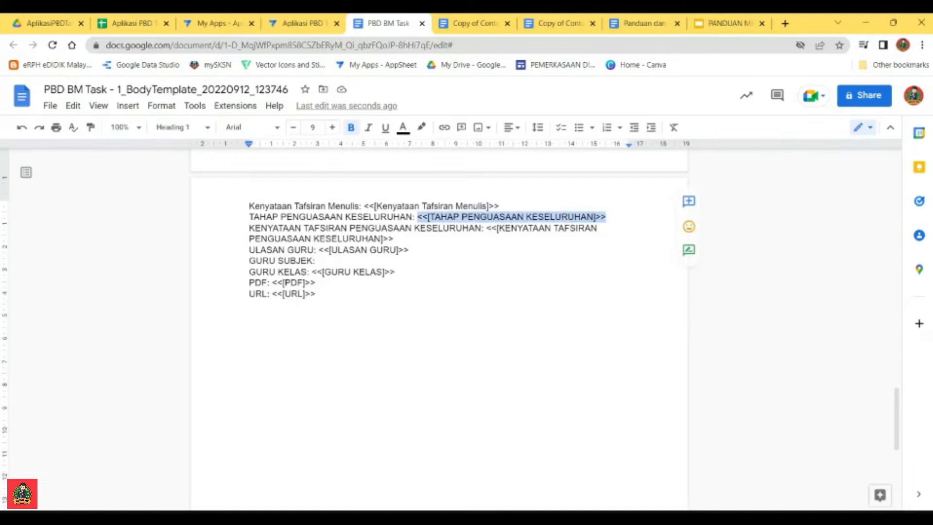
{"action": "key", "text": "ctrl+x"}
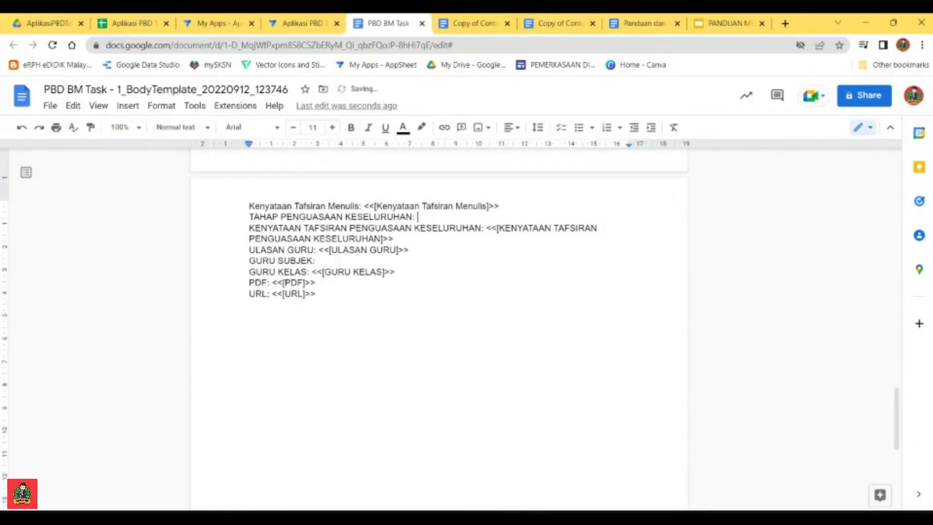
{"action": "scroll", "coordinate": [439, 330], "scroll_direction": "up", "scroll_amount": 18}
{"action": "scroll", "coordinate": [439, 329], "scroll_direction": "up", "scroll_amount": 5}
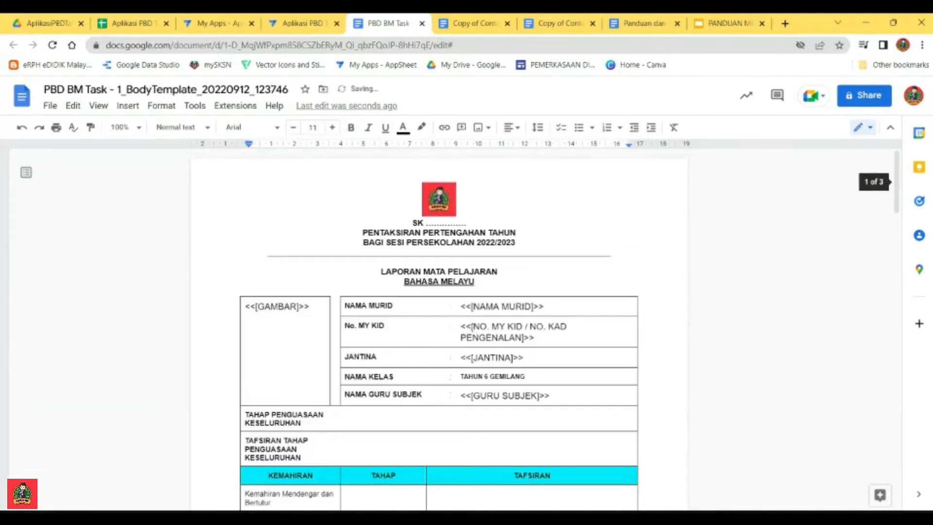
{"action": "left_click", "coordinate": [345, 415]}
{"action": "key", "text": "ctrl+v"}
Step: Move the <<[KENYATAAN TAFSIRAN PENGUASAAN KESELURUHAN]>> placeholder from the BM list into the TAFSIRAN TAHAP PENGUASAAN KESELURUHAN row
{"action": "scroll", "coordinate": [439, 329], "scroll_direction": "down", "scroll_amount": 5}
{"action": "scroll", "coordinate": [439, 330], "scroll_direction": "down", "scroll_amount": 3}
{"action": "scroll", "coordinate": [439, 329], "scroll_direction": "up", "scroll_amount": 6}
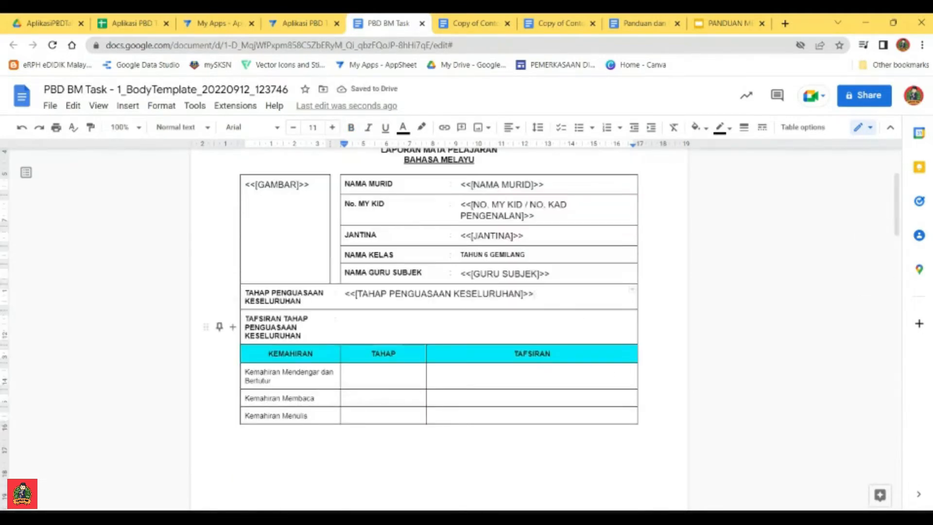
{"action": "scroll", "coordinate": [439, 329], "scroll_direction": "down", "scroll_amount": 10}
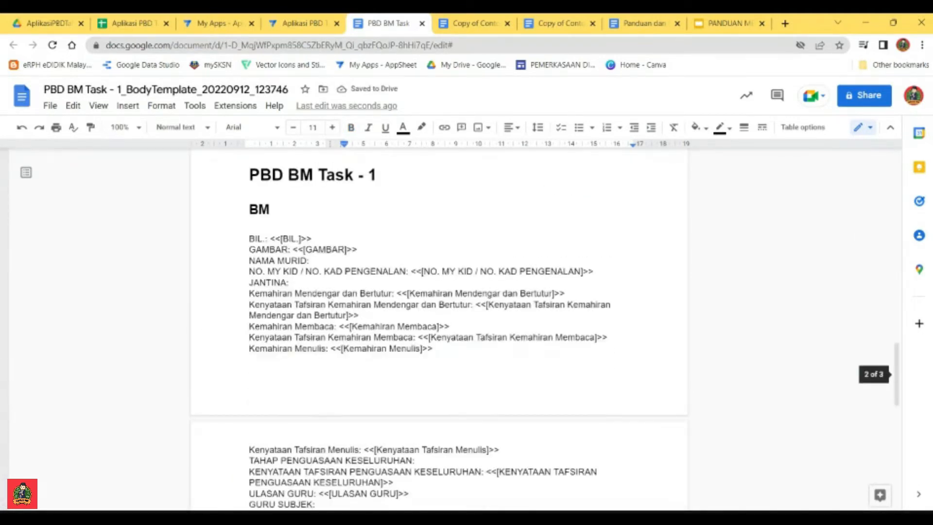
{"action": "scroll", "coordinate": [439, 329], "scroll_direction": "down", "scroll_amount": 1}
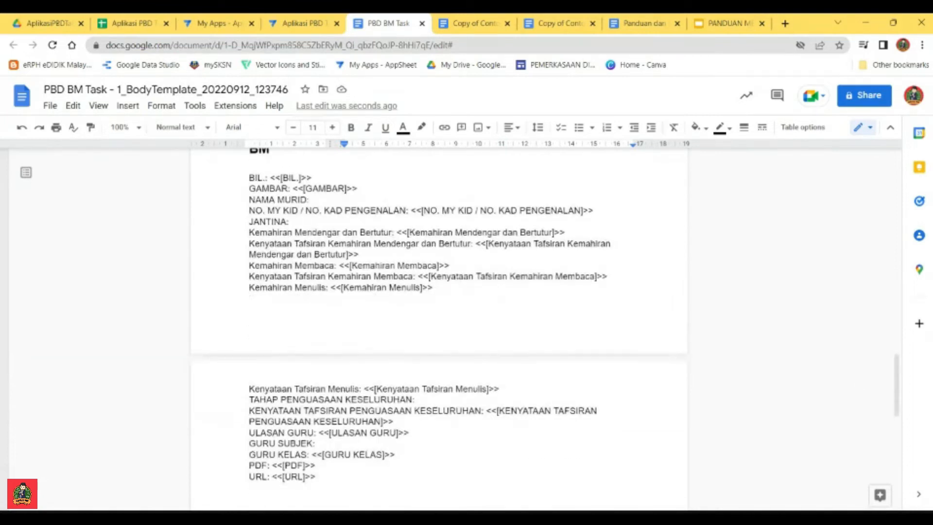
{"action": "left_click_drag", "start_coordinate": [487, 411], "coordinate": [393, 421]}
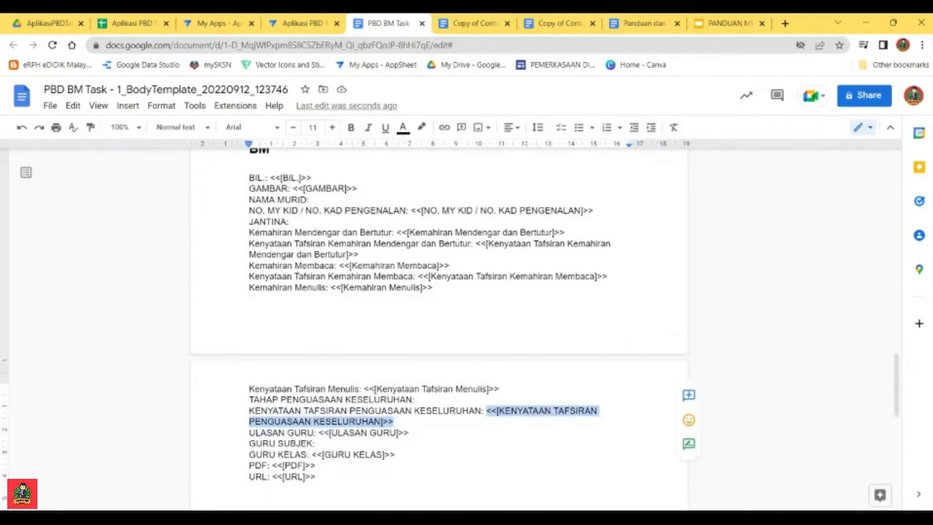
{"action": "key", "text": "BackSpace"}
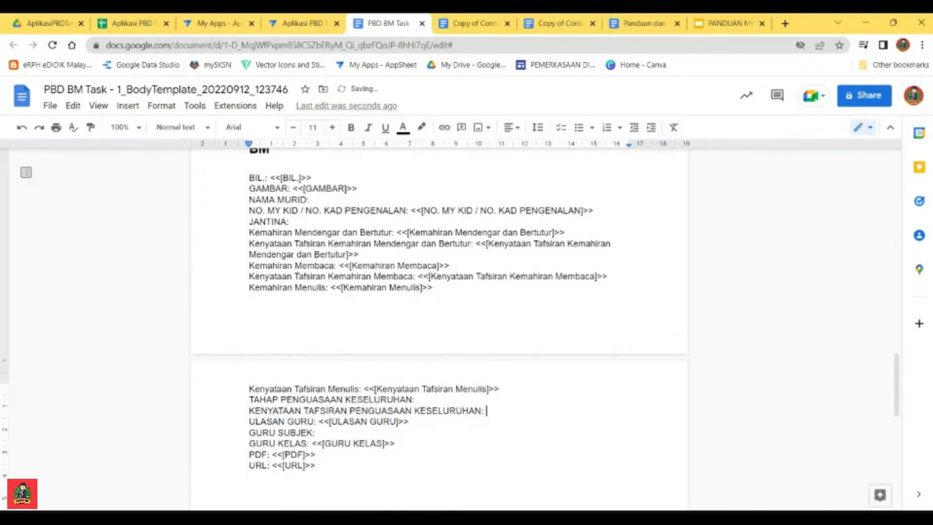
{"action": "scroll", "coordinate": [439, 329], "scroll_direction": "up", "scroll_amount": 15}
{"action": "scroll", "coordinate": [439, 329], "scroll_direction": "down", "scroll_amount": 2}
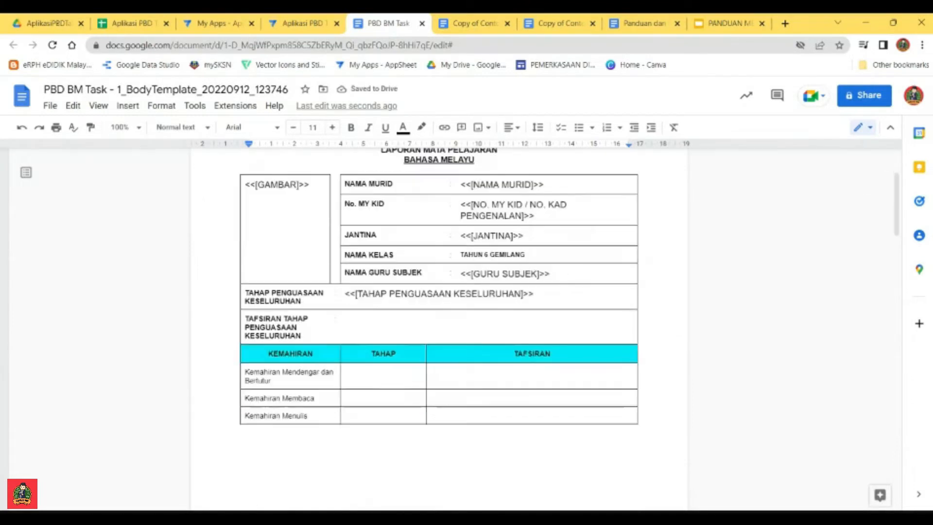
{"action": "left_click", "coordinate": [346, 319]}
{"action": "key", "text": "ctrl+v"}
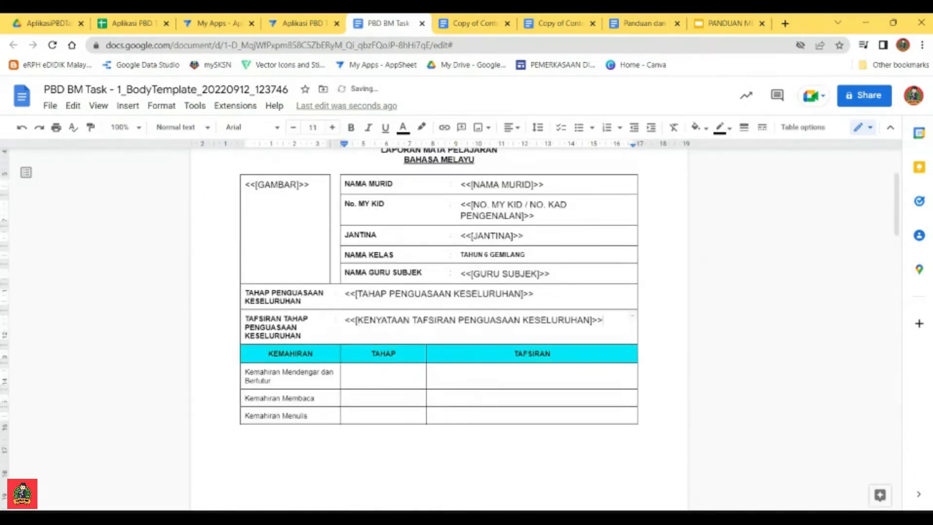
Step: Move the <<[Kemahiran Mendengar dan Bertutur]>> placeholder from the BM list into the TAHAP cell of the Kemahiran Mendengar dan Bertutur row
{"action": "scroll", "coordinate": [439, 291], "scroll_direction": "down", "scroll_amount": 2}
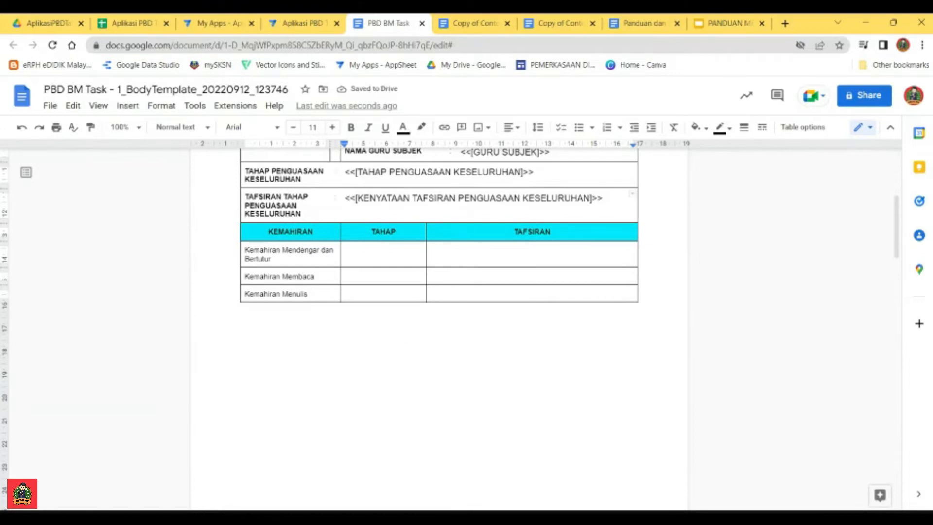
{"action": "left_click", "coordinate": [384, 250]}
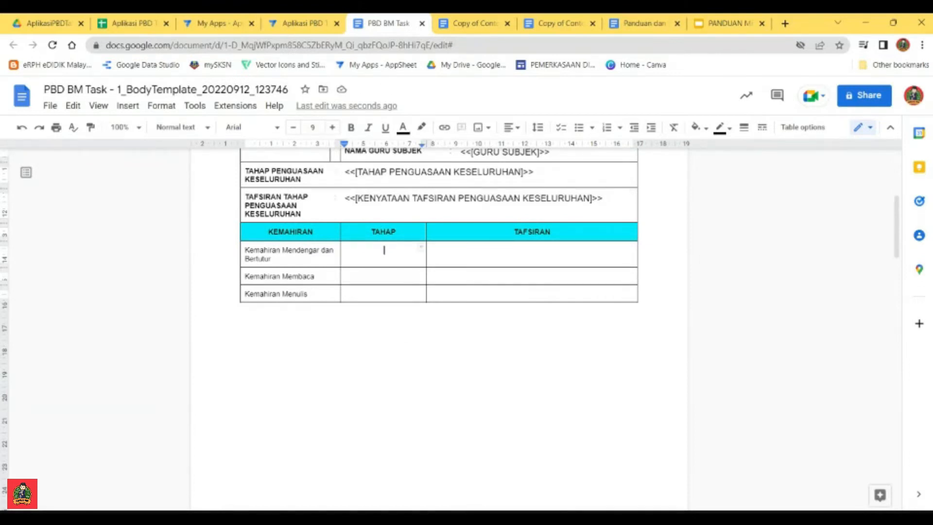
{"action": "scroll", "coordinate": [439, 243], "scroll_direction": "down", "scroll_amount": 1}
{"action": "scroll", "coordinate": [439, 325], "scroll_direction": "down", "scroll_amount": 7}
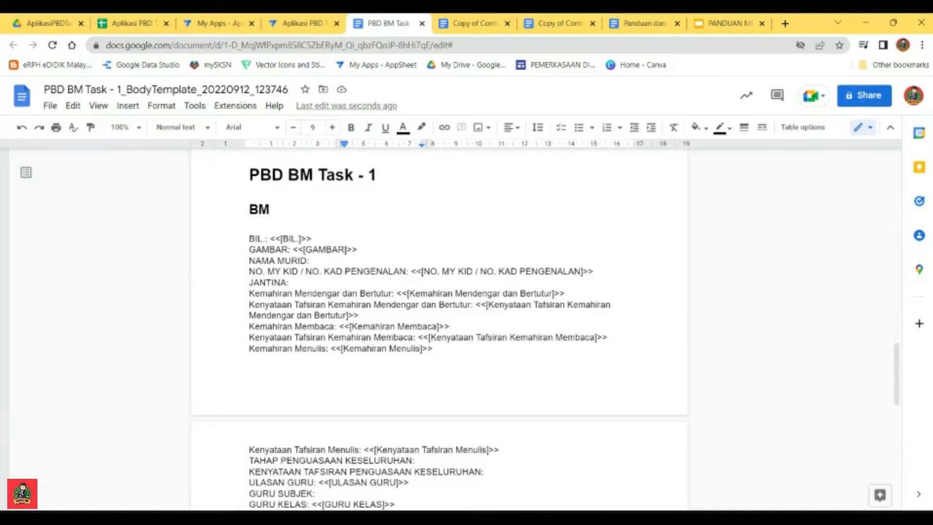
{"action": "left_click_drag", "start_coordinate": [565, 294], "coordinate": [396, 294]}
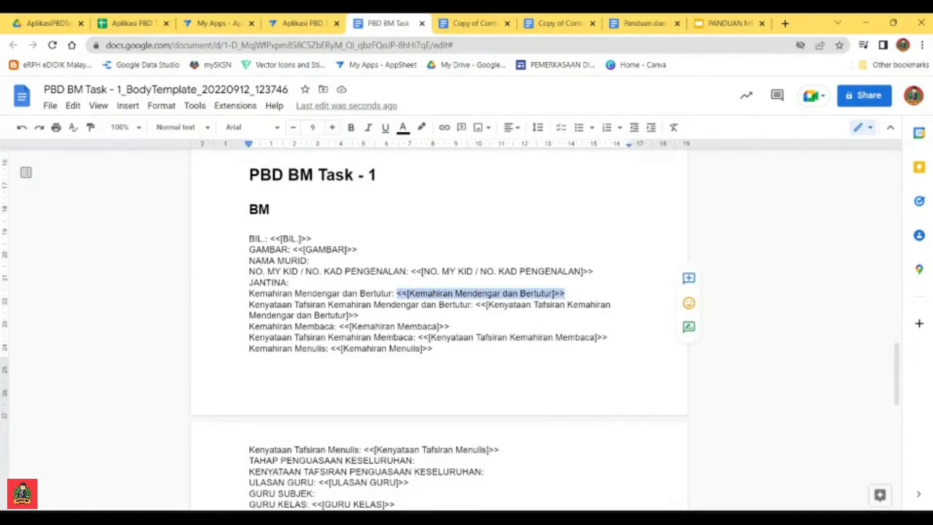
{"action": "key", "text": "ctrl+x"}
{"action": "scroll", "coordinate": [439, 292], "scroll_direction": "up", "scroll_amount": 8}
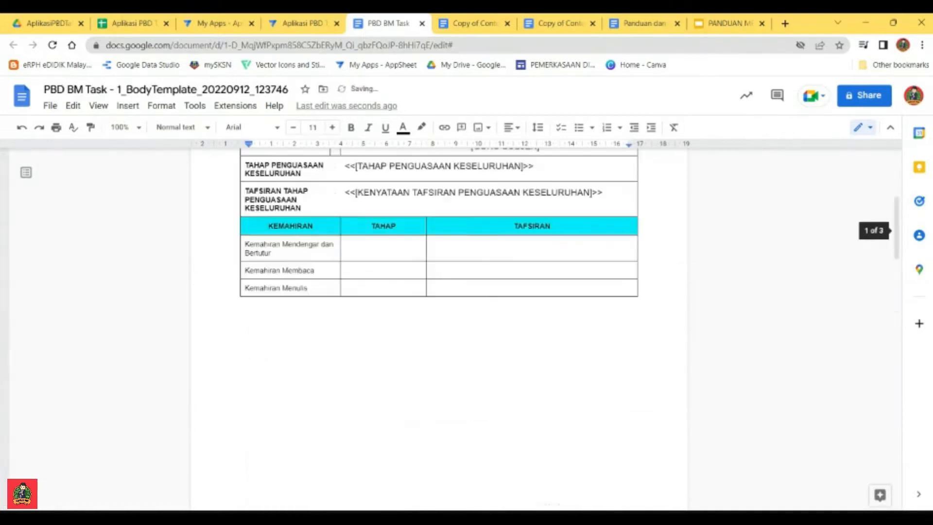
{"action": "left_click", "coordinate": [384, 371]}
{"action": "key", "text": "ctrl+v"}
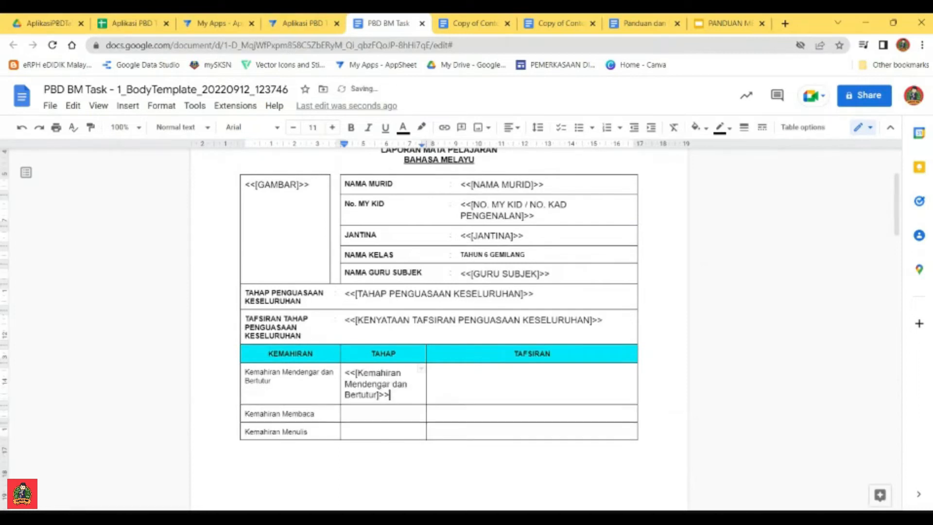
Step: Move the <<[Kenyataan Tafsiran Kemahiran Mendengar dan Bertutur]>> placeholder from the BM list into the TAFSIRAN cell of the Kemahiran Mendengar dan Bertutur row
{"action": "scroll", "coordinate": [439, 291], "scroll_direction": "down", "scroll_amount": 10}
{"action": "scroll", "coordinate": [439, 291], "scroll_direction": "down", "scroll_amount": 7}
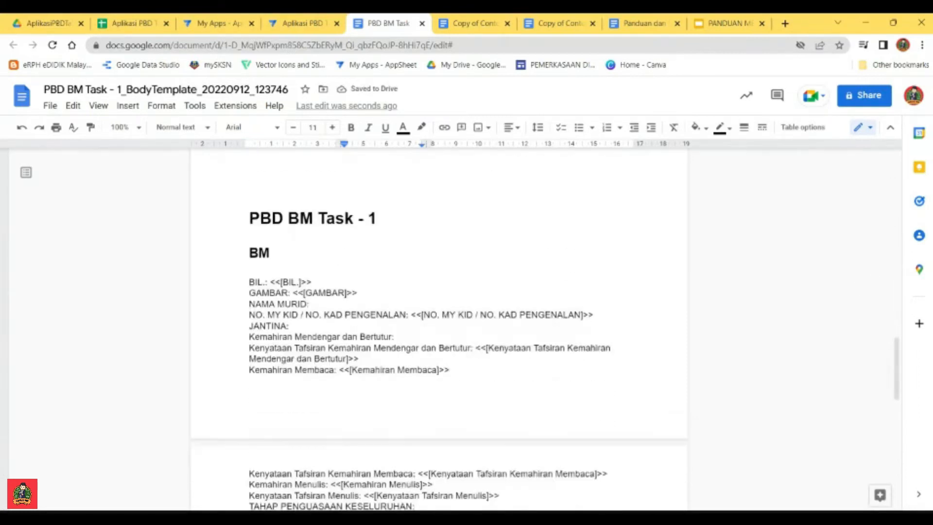
{"action": "left_click_drag", "start_coordinate": [476, 324], "coordinate": [358, 334]}
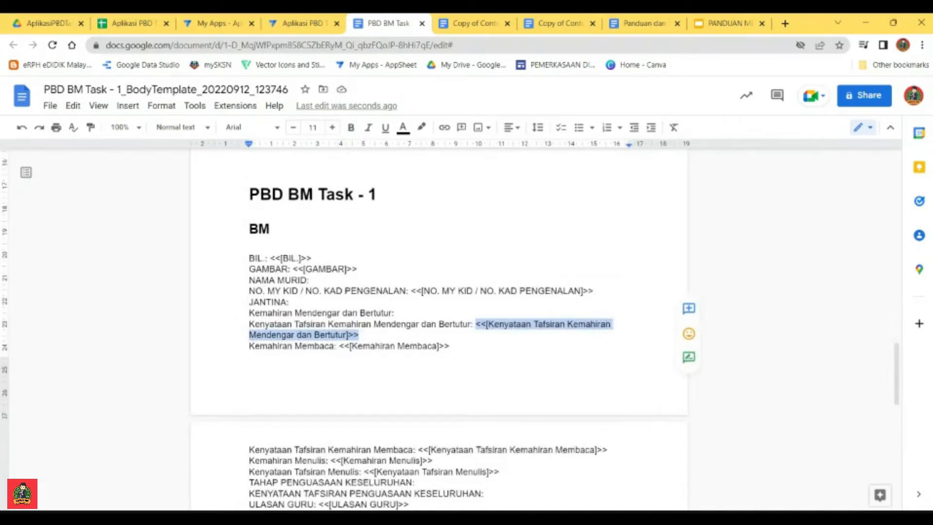
{"action": "key", "text": "ctrl+x"}
{"action": "scroll", "coordinate": [438, 292], "scroll_direction": "up", "scroll_amount": 10}
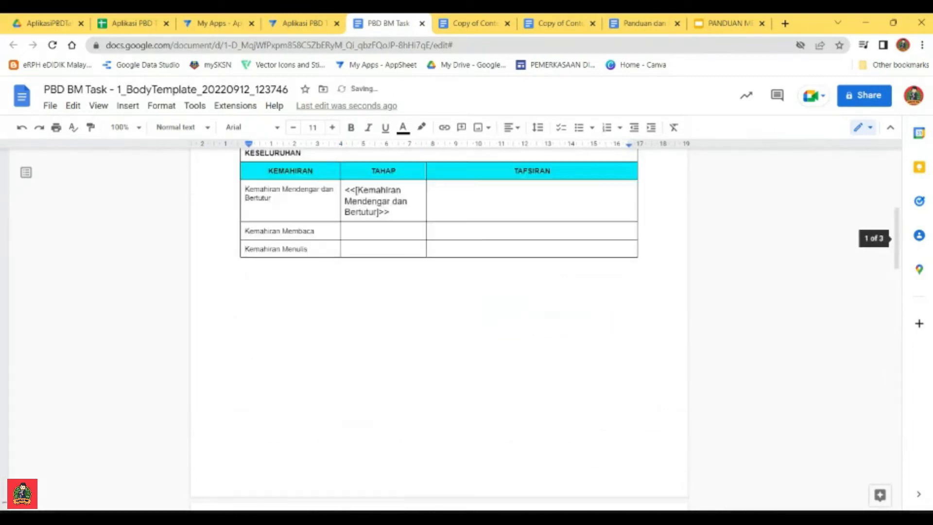
{"action": "left_click", "coordinate": [432, 373]}
{"action": "key", "text": "ctrl+v"}
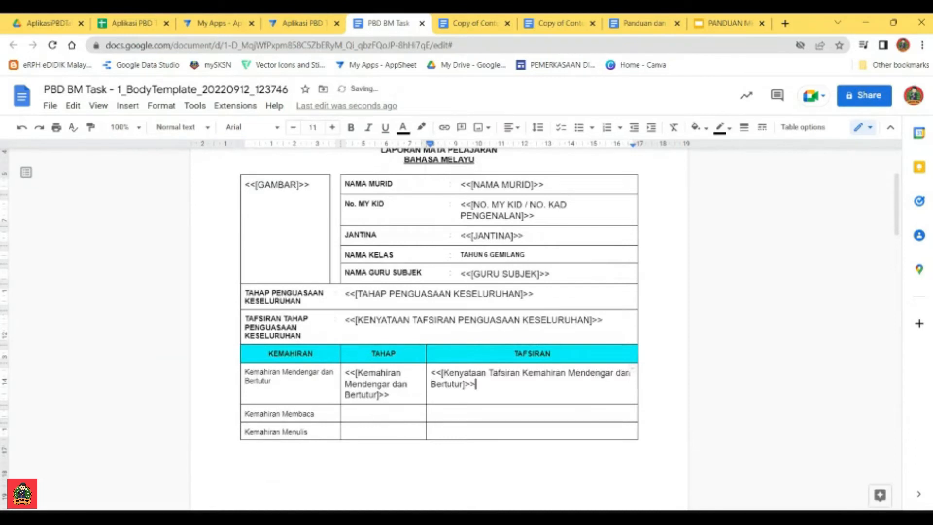
Step: Move the <<[Kemahiran Membaca]>> placeholder from the BM list into the TAHAP cell of the Kemahiran Membaca row
{"action": "left_click", "coordinate": [383, 414]}
{"action": "scroll", "coordinate": [383, 414], "scroll_direction": "down", "scroll_amount": 10}
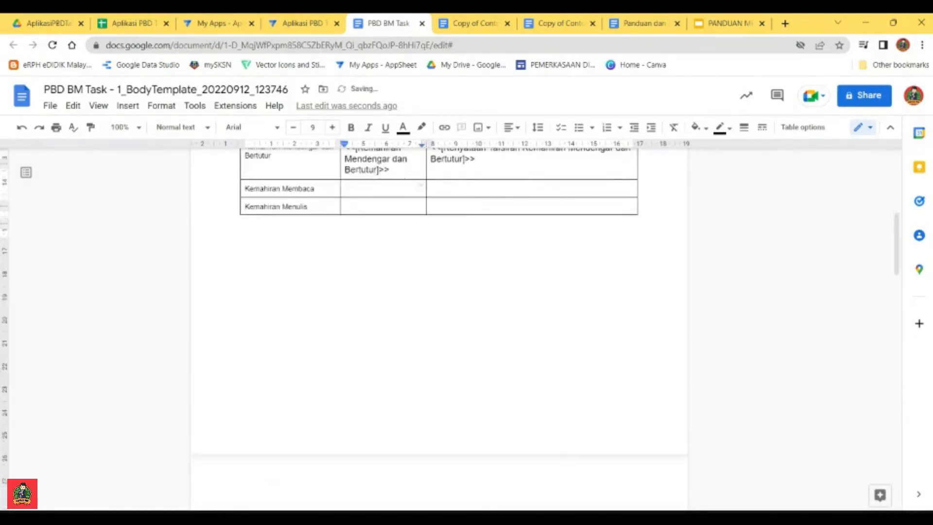
{"action": "scroll", "coordinate": [438, 330], "scroll_direction": "down", "scroll_amount": 5}
{"action": "left_click_drag", "start_coordinate": [449, 335], "coordinate": [338, 334]}
{"action": "key", "text": "ctrl+x"}
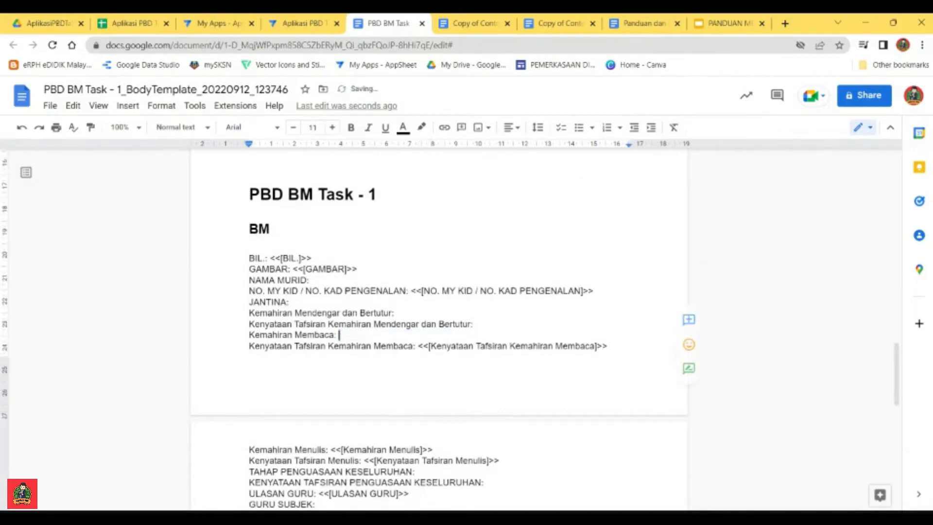
{"action": "scroll", "coordinate": [439, 330], "scroll_direction": "up", "scroll_amount": 15}
{"action": "scroll", "coordinate": [439, 330], "scroll_direction": "down", "scroll_amount": 3}
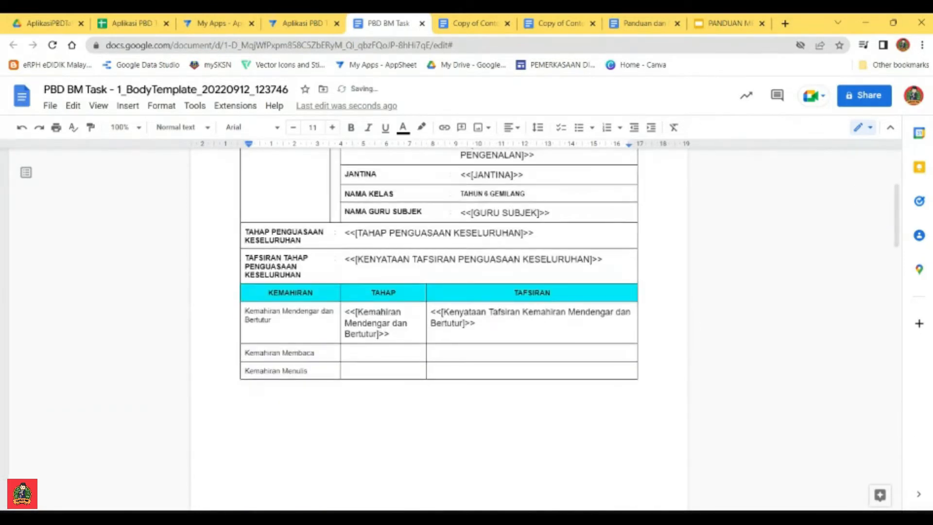
{"action": "left_click", "coordinate": [384, 352]}
{"action": "key", "text": "ctrl+v"}
Step: Move the <<[Kenyataan Tafsiran Kemahiran Membaca]>> placeholder from the BM list into the TAFSIRAN cell of the Kemahiran Membaca row
{"action": "scroll", "coordinate": [439, 330], "scroll_direction": "down", "scroll_amount": 5}
{"action": "scroll", "coordinate": [438, 330], "scroll_direction": "down", "scroll_amount": 10}
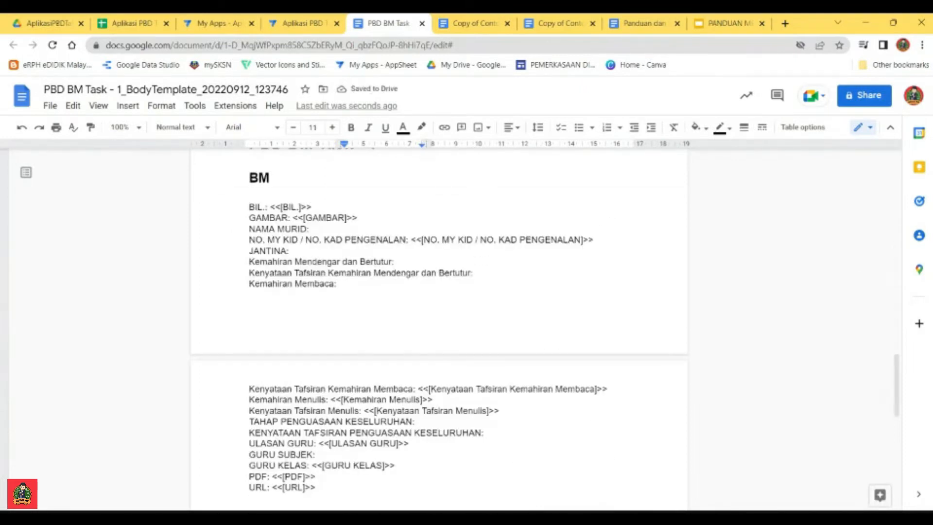
{"action": "left_click_drag", "start_coordinate": [607, 388], "coordinate": [417, 388]}
{"action": "key", "text": "ctrl+x"}
{"action": "scroll", "coordinate": [438, 330], "scroll_direction": "up", "scroll_amount": 15}
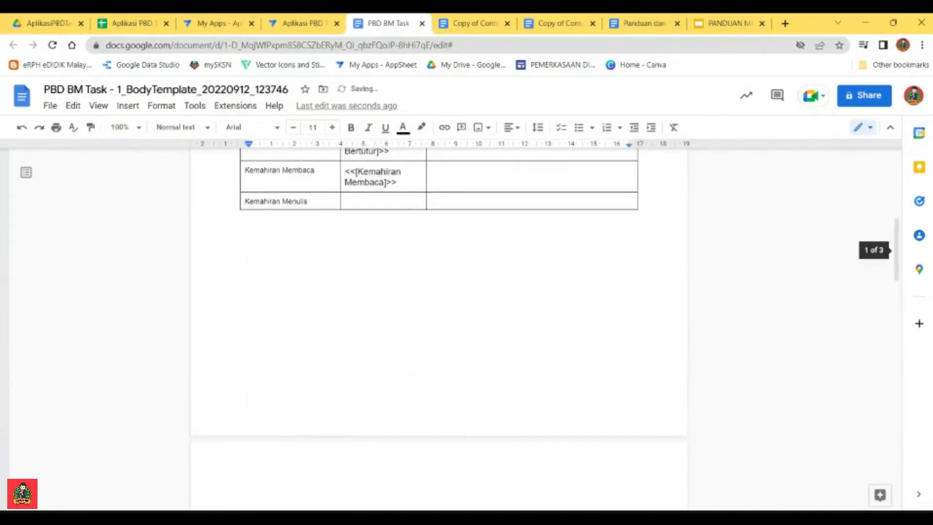
{"action": "left_click", "coordinate": [466, 355]}
{"action": "key", "text": "ctrl+v"}
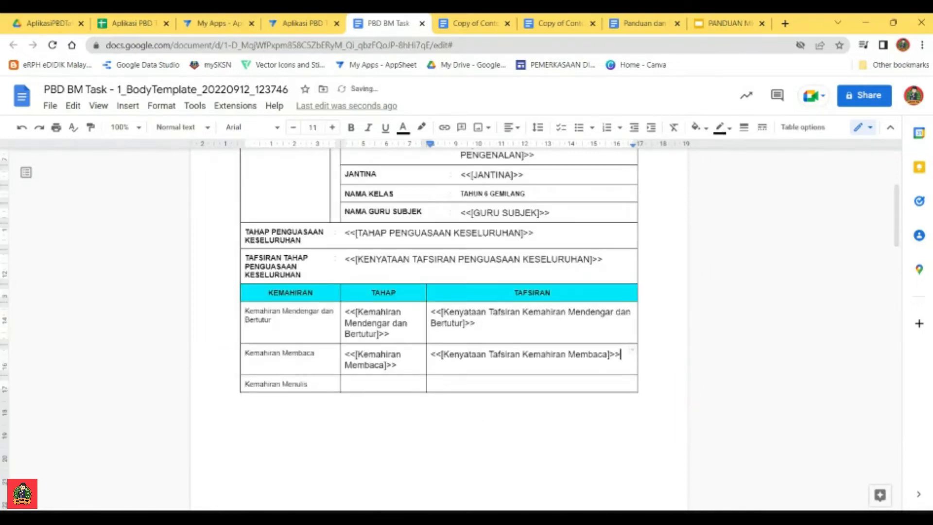
Step: Move the <<[Kemahiran Menulis]>> placeholder from the BM list into the TAHAP cell of the Kemahiran Menulis row
{"action": "scroll", "coordinate": [439, 292], "scroll_direction": "down", "scroll_amount": 15}
{"action": "scroll", "coordinate": [439, 330], "scroll_direction": "up", "scroll_amount": 1}
{"action": "scroll", "coordinate": [438, 331], "scroll_direction": "down", "scroll_amount": 1}
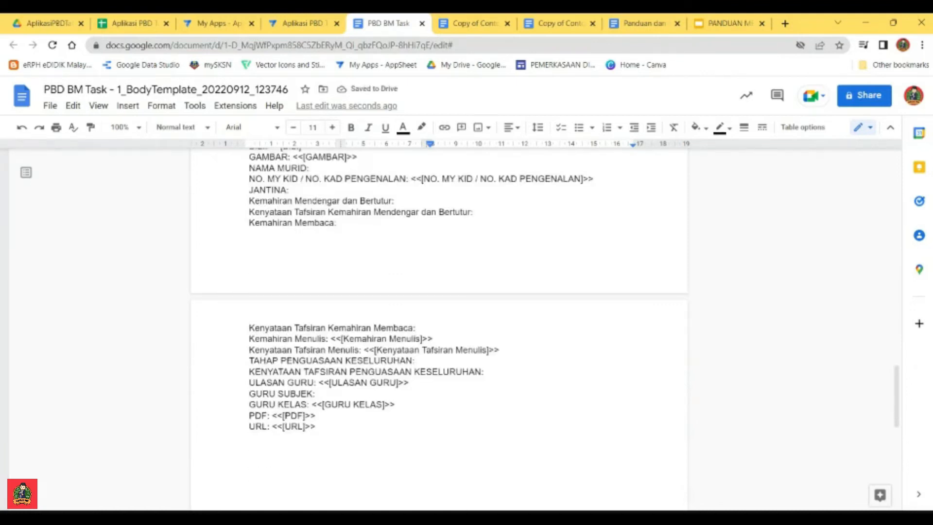
{"action": "left_click", "coordinate": [499, 350]}
{"action": "left_click_drag", "start_coordinate": [433, 338], "coordinate": [331, 339]}
{"action": "key", "text": "ctrl+x"}
{"action": "scroll", "coordinate": [437, 291], "scroll_direction": "up", "scroll_amount": 15}
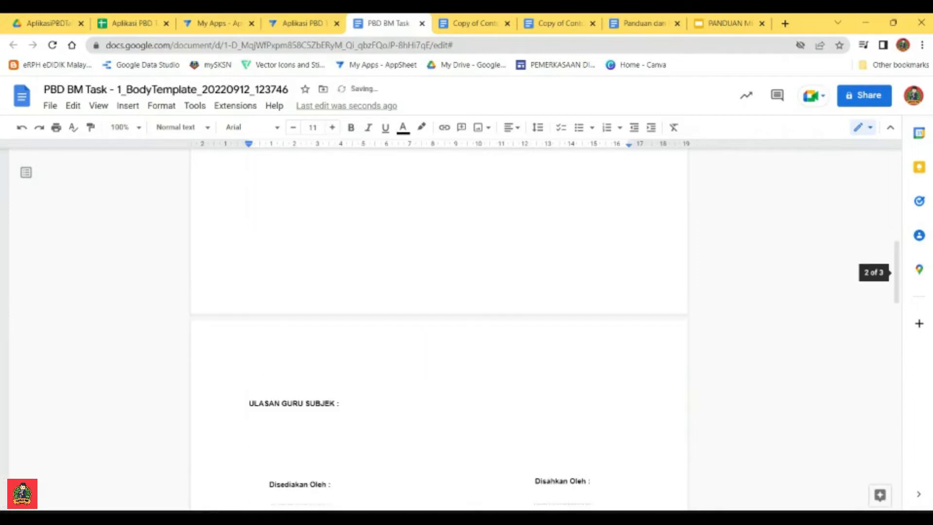
{"action": "left_click", "coordinate": [383, 322]}
{"action": "key", "text": "ctrl+v"}
Step: Move the <<[Kenyataan Tafsiran Menulis]>> placeholder from the BM list into the TAFSIRAN cell of the Kemahiran Menulis row
{"action": "scroll", "coordinate": [437, 291], "scroll_direction": "down", "scroll_amount": 5}
{"action": "scroll", "coordinate": [437, 331], "scroll_direction": "down", "scroll_amount": 10}
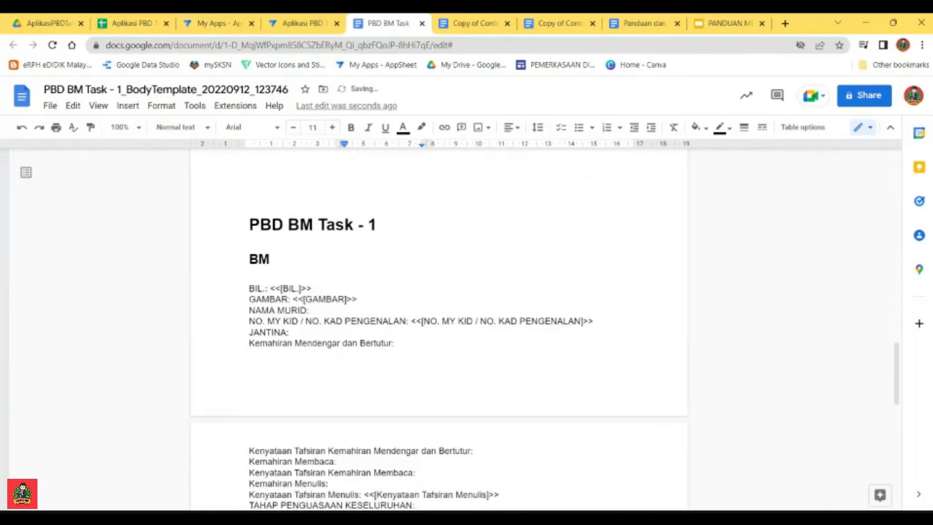
{"action": "left_click_drag", "start_coordinate": [499, 371], "coordinate": [361, 371]}
{"action": "key", "text": "ctrl+x"}
{"action": "scroll", "coordinate": [437, 291], "scroll_direction": "up", "scroll_amount": 15}
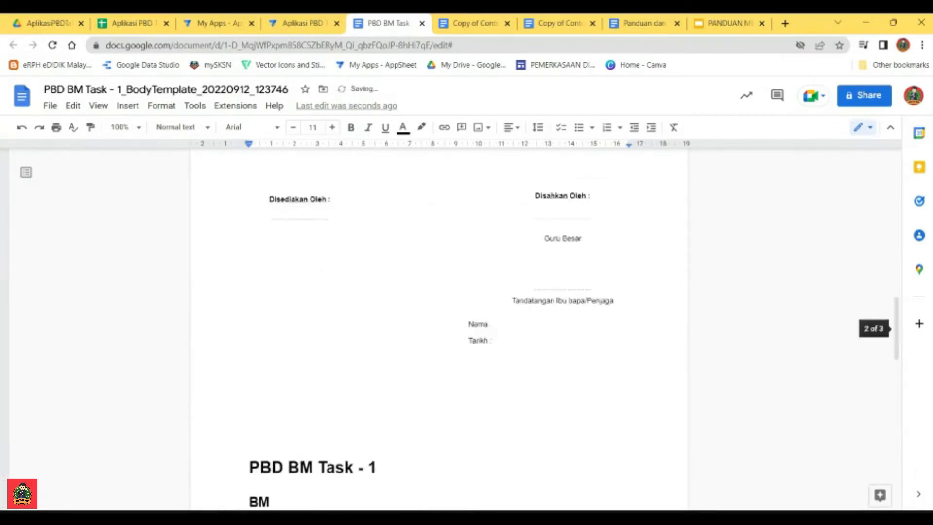
{"action": "left_click", "coordinate": [452, 385]}
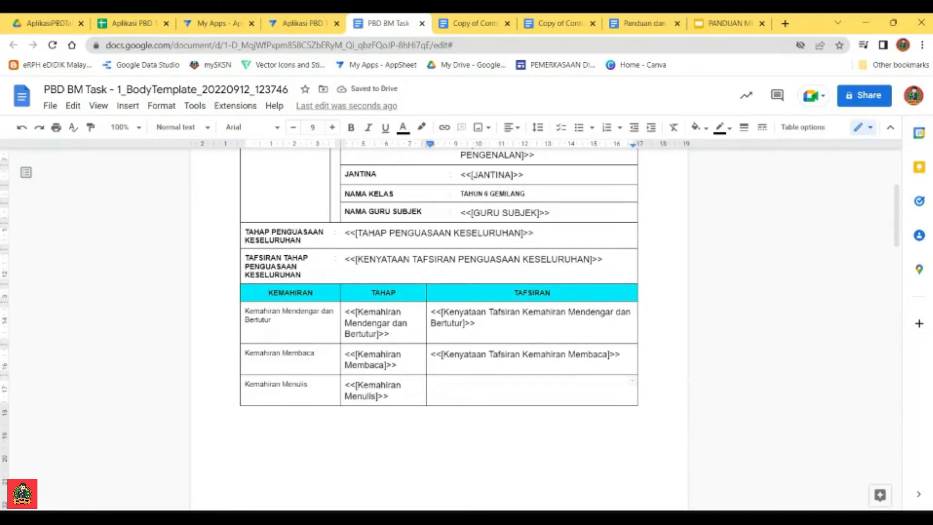
{"action": "key", "text": "ctrl+v"}
Step: Add an empty line directly below the ULASAN GURU SUBJEK heading on the second page of the report
{"action": "scroll", "coordinate": [437, 292], "scroll_direction": "down", "scroll_amount": 10}
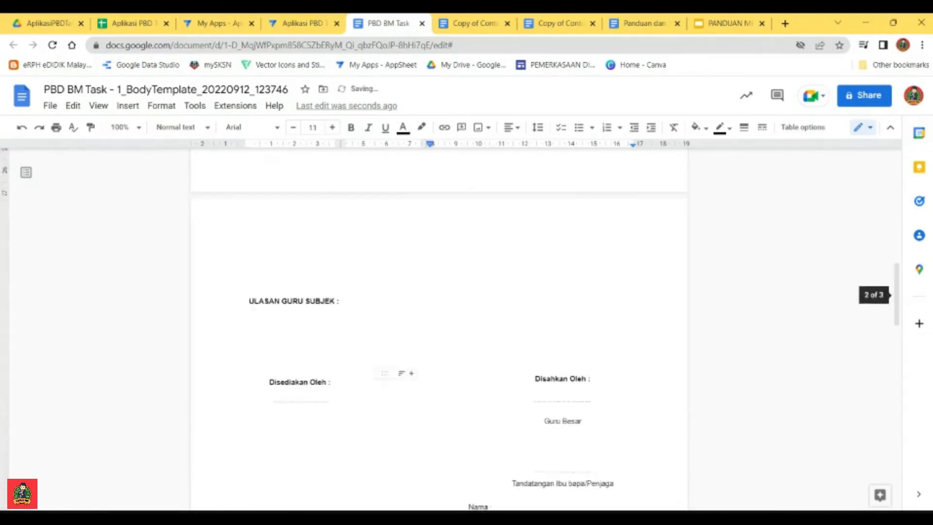
{"action": "scroll", "coordinate": [437, 291], "scroll_direction": "down", "scroll_amount": 4}
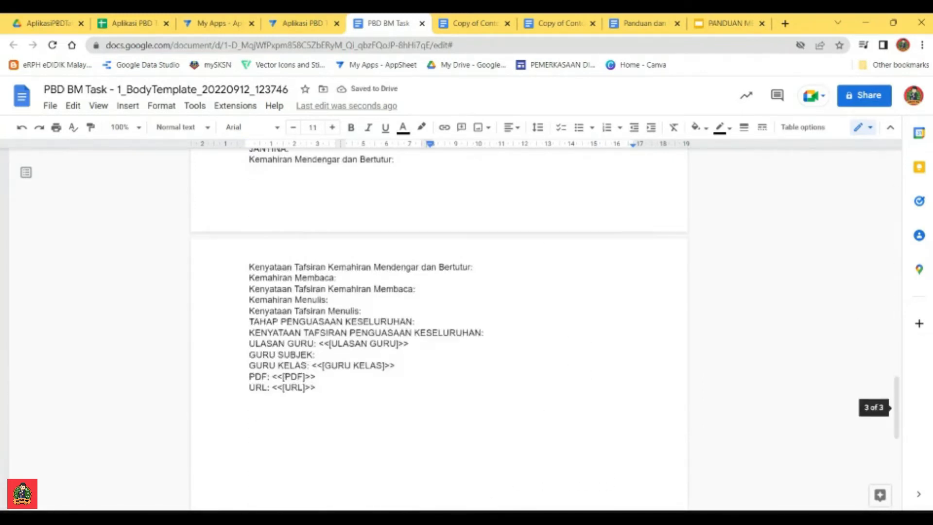
{"action": "scroll", "coordinate": [437, 291], "scroll_direction": "up", "scroll_amount": 7}
{"action": "scroll", "coordinate": [437, 292], "scroll_direction": "up", "scroll_amount": 10}
{"action": "scroll", "coordinate": [437, 292], "scroll_direction": "down", "scroll_amount": 5}
{"action": "left_click", "coordinate": [341, 362]}
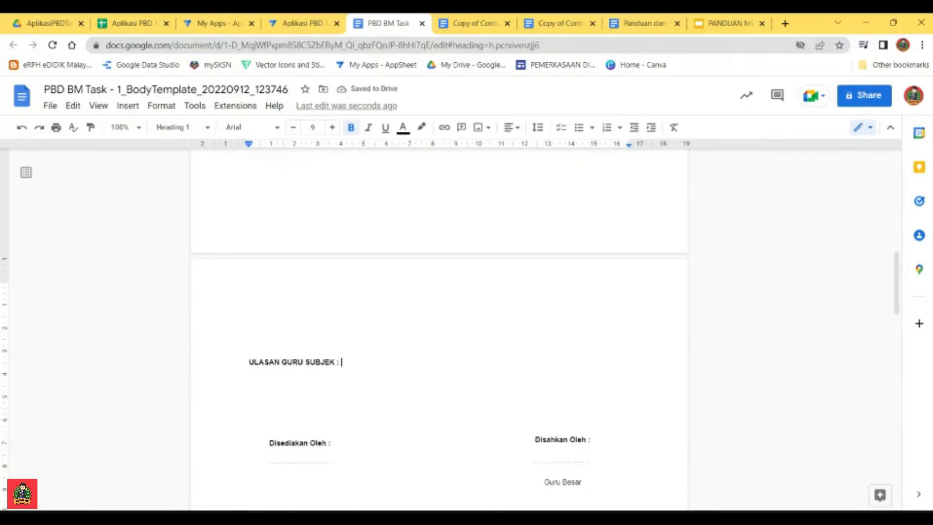
{"action": "key", "text": "Return"}
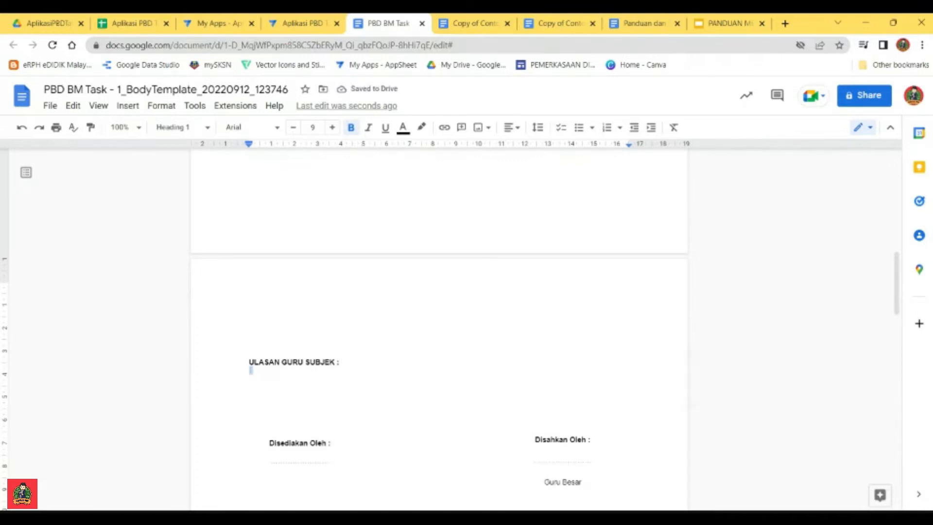
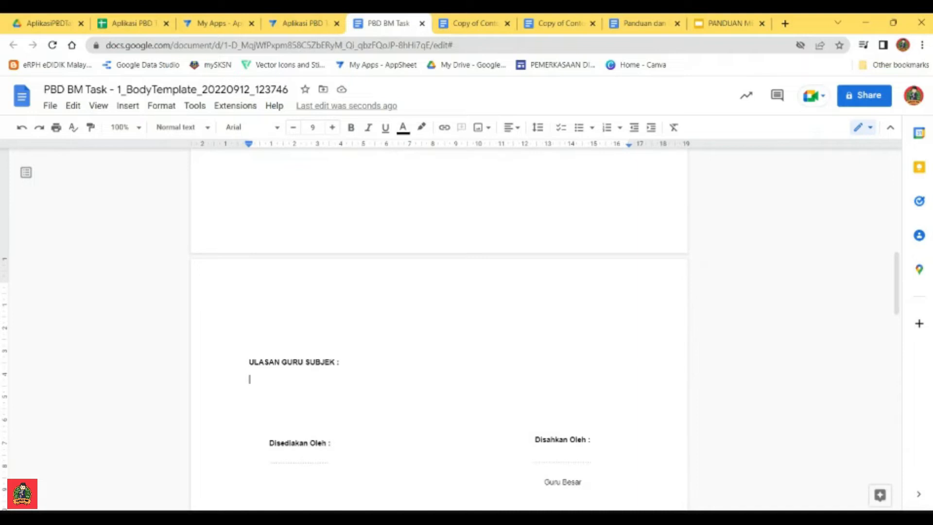
Step: Move the <<[ULASAN GURU]>> placeholder from the BM list to the empty line below the ULASAN GURU SUBJEK heading
{"action": "scroll", "coordinate": [437, 315], "scroll_direction": "down", "scroll_amount": 10}
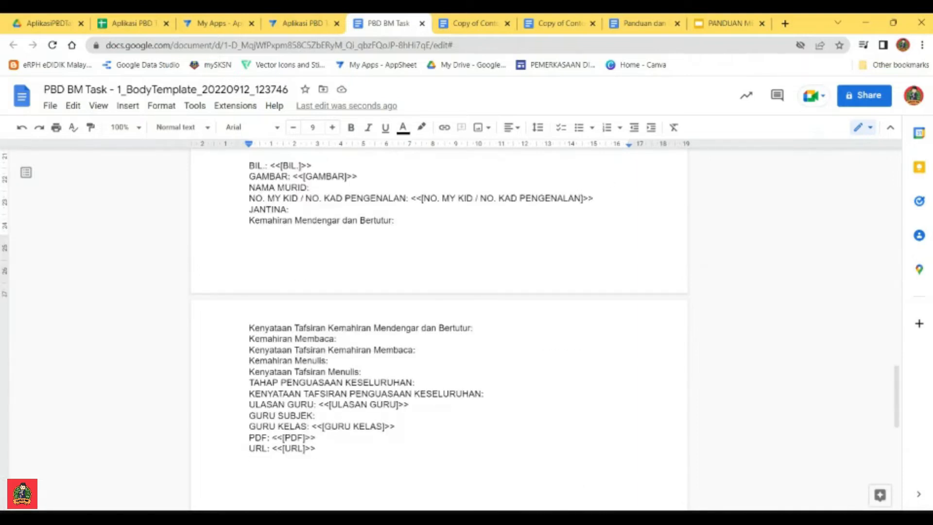
{"action": "left_click_drag", "start_coordinate": [409, 404], "coordinate": [319, 404]}
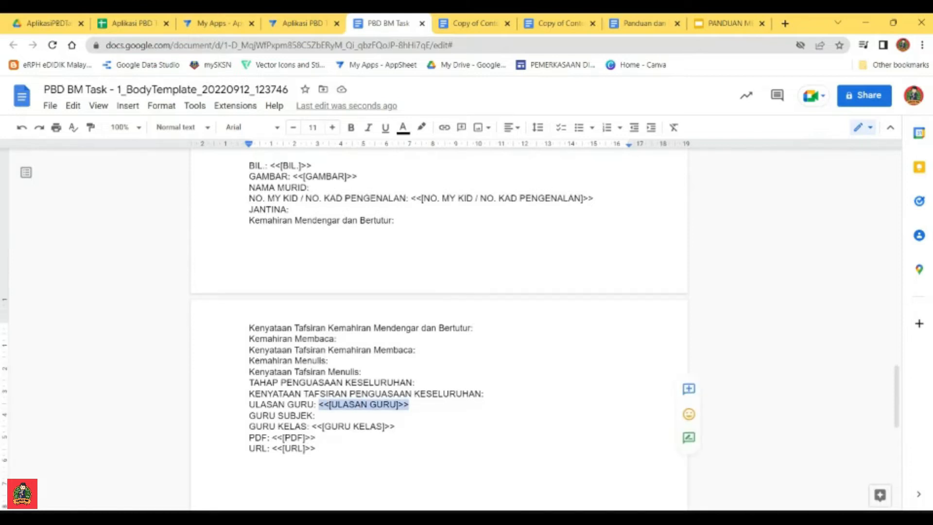
{"action": "key", "text": "ctrl+x"}
{"action": "scroll", "coordinate": [437, 316], "scroll_direction": "up", "scroll_amount": 10}
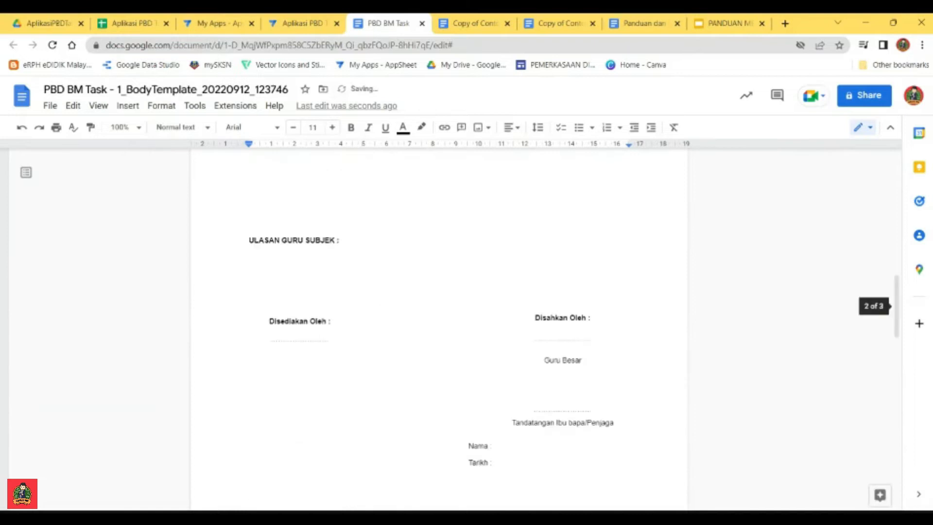
{"action": "left_click", "coordinate": [249, 257]}
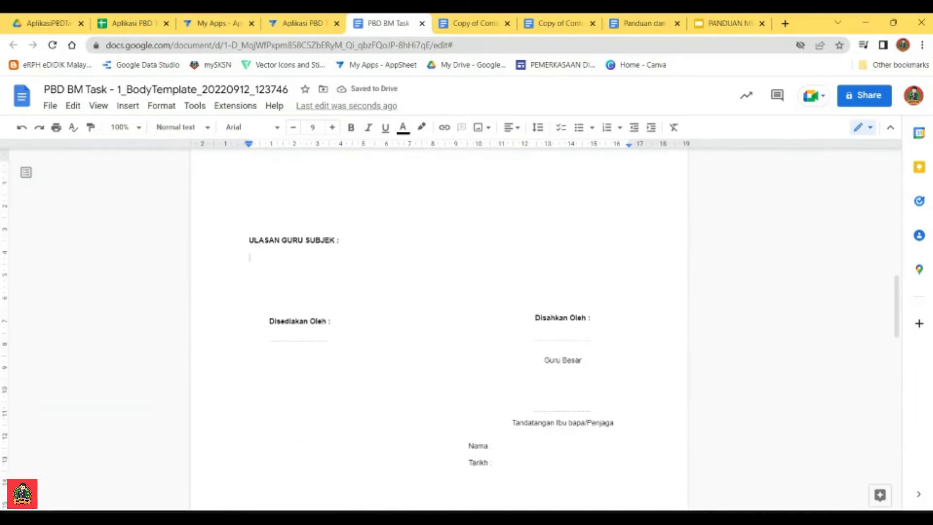
{"action": "key", "text": "ctrl+v"}
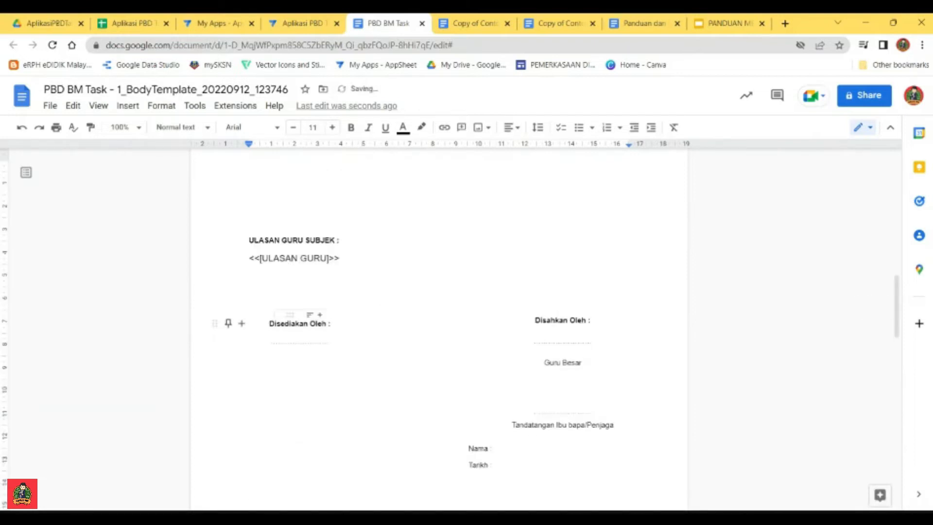
Step: Copy the <<[GURU SUBJEK]>> placeholder from the NAMA GURU SUBJEK row to below the Disediakan Oleh signature line
{"action": "scroll", "coordinate": [439, 325], "scroll_direction": "down", "scroll_amount": 10}
{"action": "scroll", "coordinate": [439, 326], "scroll_direction": "up", "scroll_amount": 6}
{"action": "scroll", "coordinate": [422, 505], "scroll_direction": "up", "scroll_amount": 4}
{"action": "scroll", "coordinate": [421, 506], "scroll_direction": "down", "scroll_amount": 12}
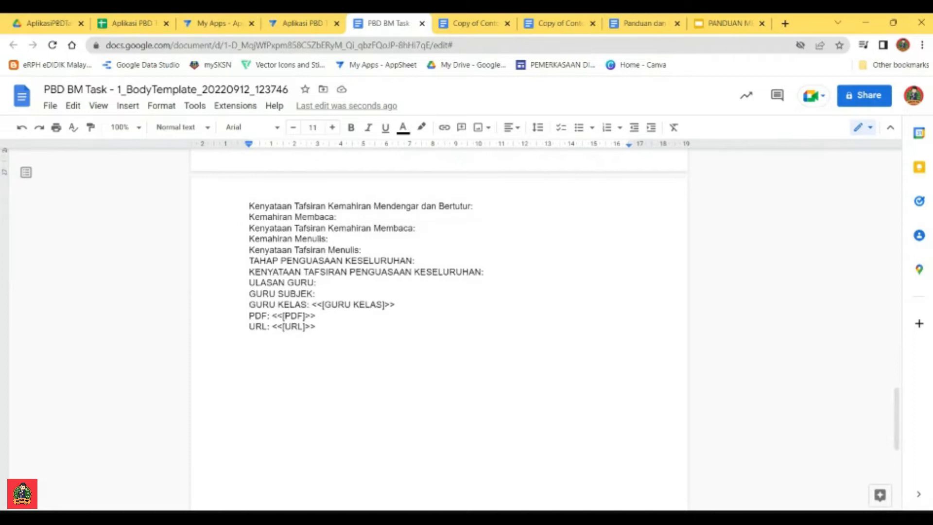
{"action": "scroll", "coordinate": [438, 325], "scroll_direction": "up", "scroll_amount": 15}
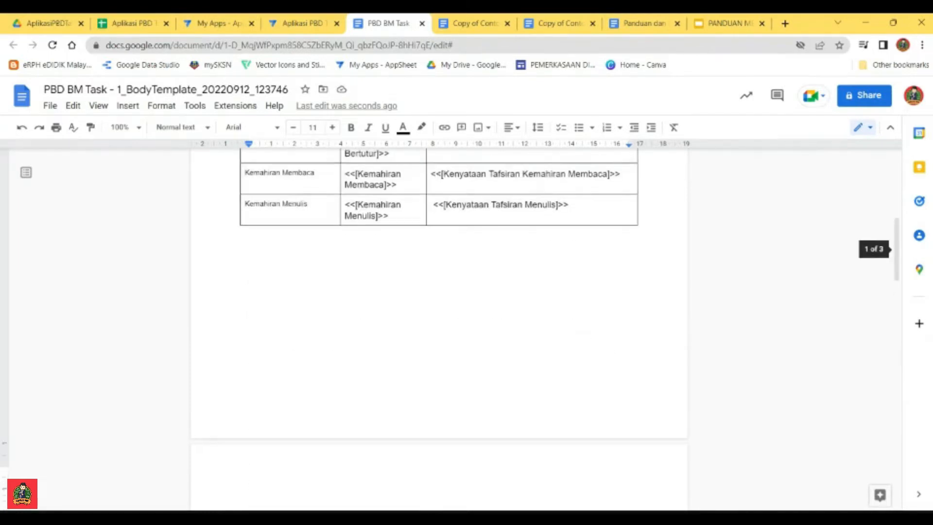
{"action": "scroll", "coordinate": [438, 326], "scroll_direction": "up", "scroll_amount": 2}
{"action": "left_click_drag", "start_coordinate": [552, 273], "coordinate": [460, 273]}
{"action": "scroll", "coordinate": [438, 326], "scroll_direction": "down", "scroll_amount": 10}
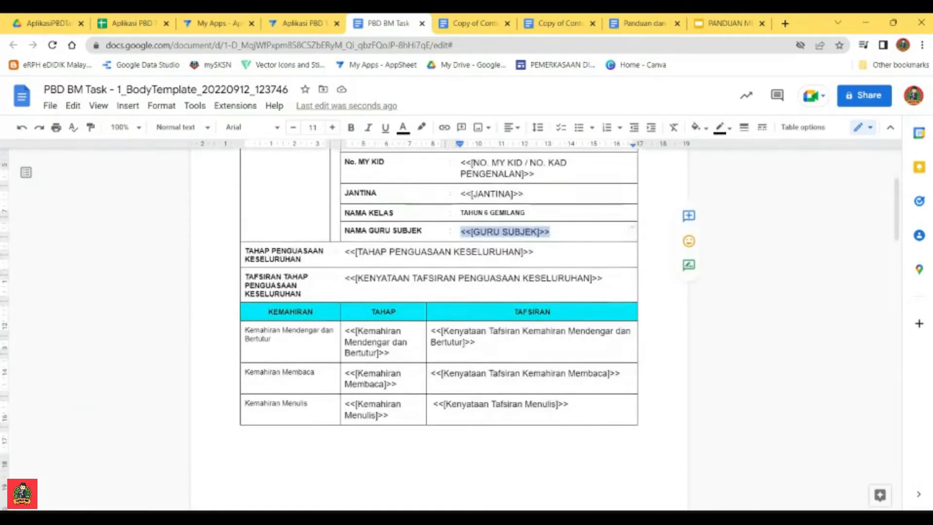
{"action": "left_click", "coordinate": [301, 236]}
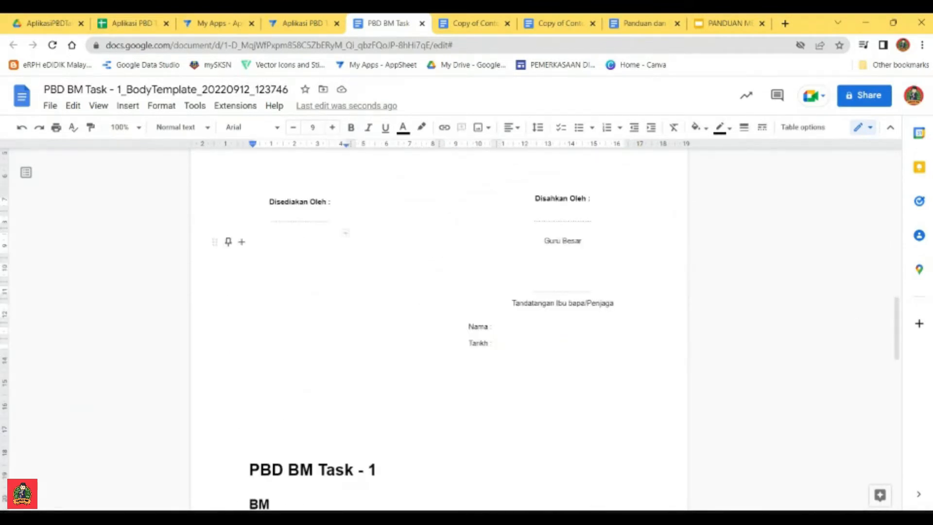
{"action": "key", "text": "ctrl+v"}
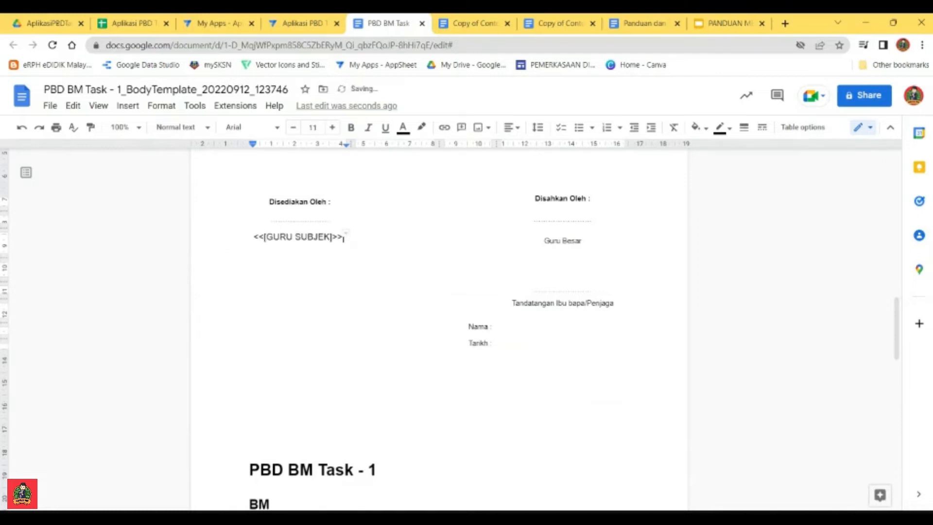
Step: Enter CIKGU GB in bold above Guru Besar, below the Disahkan Oleh signature line
{"action": "left_click", "coordinate": [563, 233]}
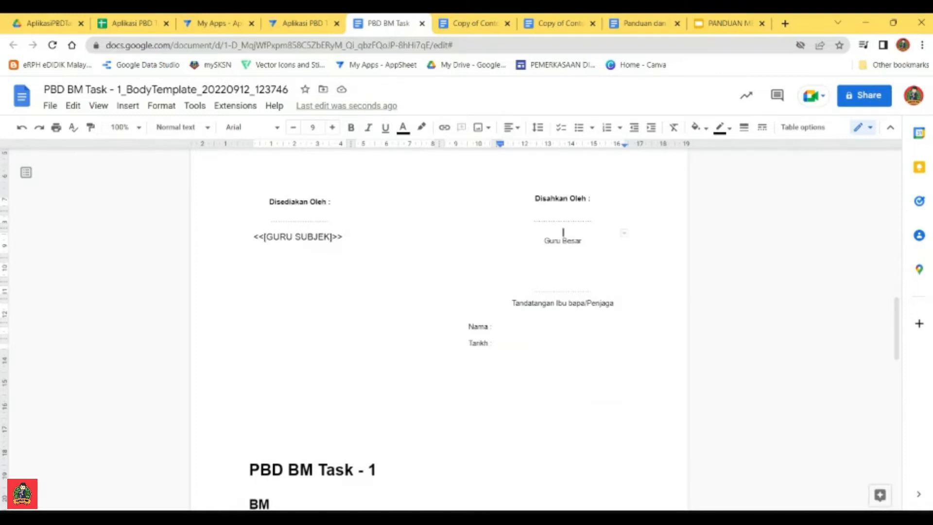
{"action": "type", "text": "CIKGU"}
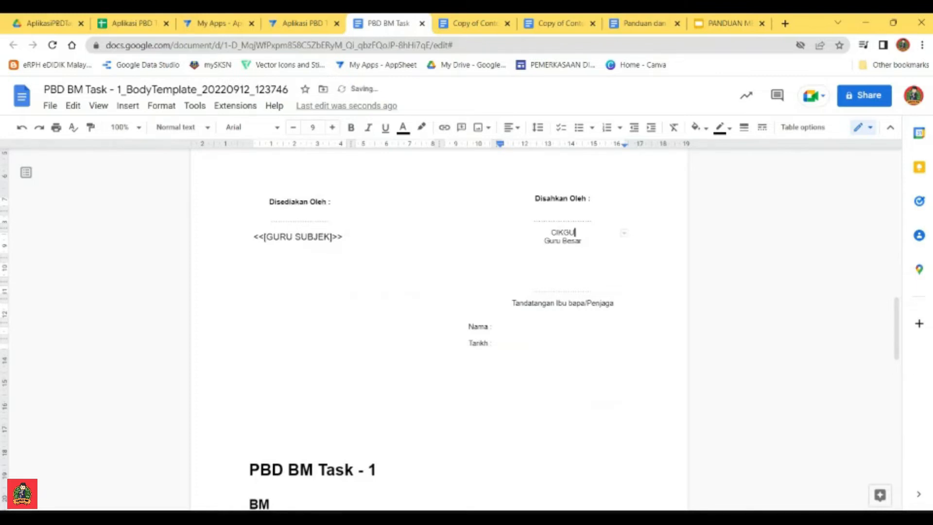
{"action": "type", "text": " GB"}
{"action": "key", "text": "shift+Home"}
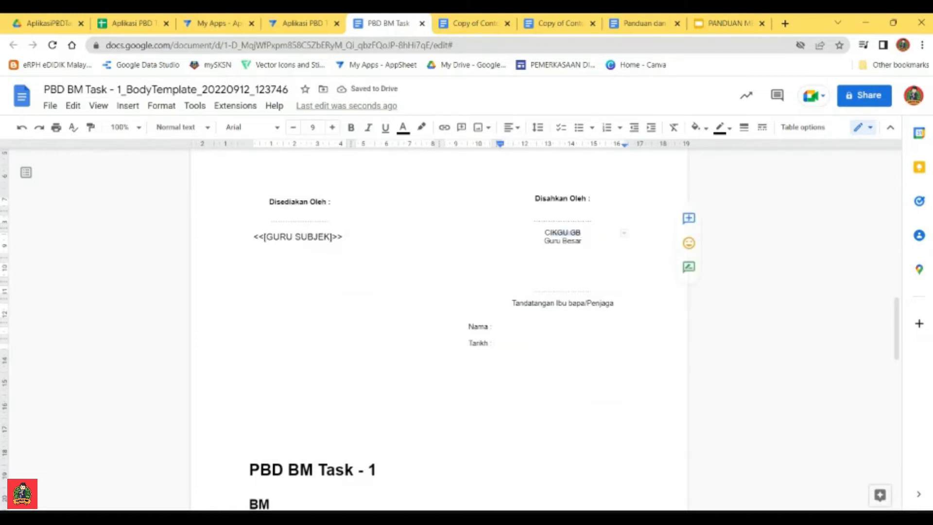
{"action": "left_click", "coordinate": [351, 127]}
{"action": "left_click", "coordinate": [563, 280]}
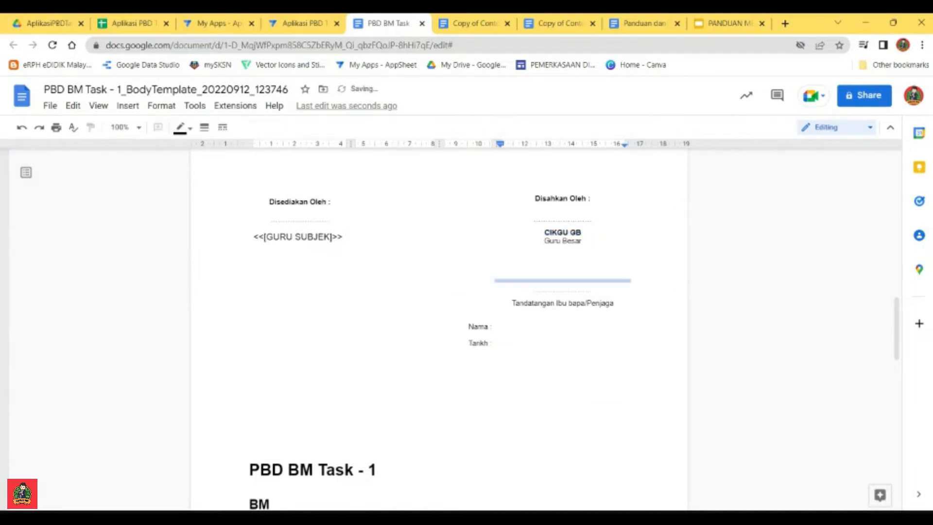
Step: Delete the leftover PBD BM Task - 1 heading and the whole BM column list below the report's signature section
{"action": "scroll", "coordinate": [438, 330], "scroll_direction": "down", "scroll_amount": 6}
{"action": "scroll", "coordinate": [439, 330], "scroll_direction": "down", "scroll_amount": 5}
{"action": "scroll", "coordinate": [439, 331], "scroll_direction": "up", "scroll_amount": 5}
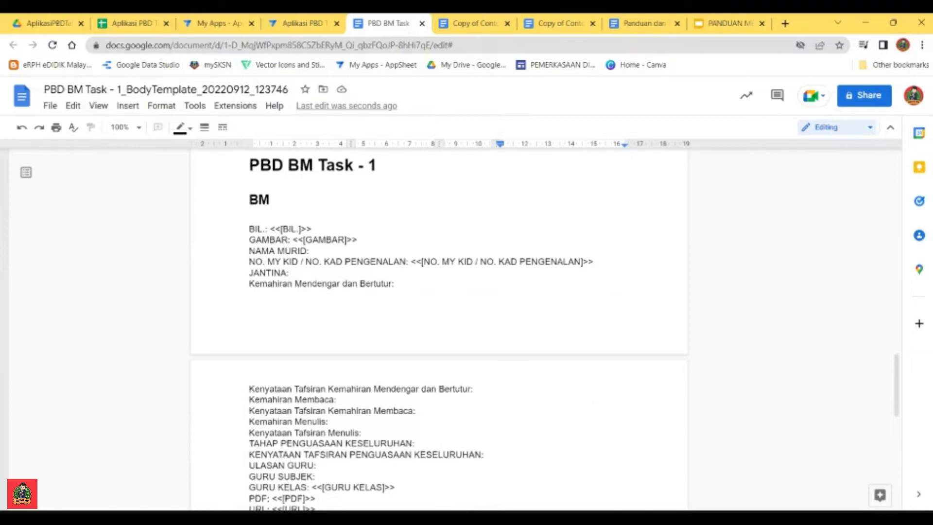
{"action": "scroll", "coordinate": [439, 330], "scroll_direction": "up", "scroll_amount": 20}
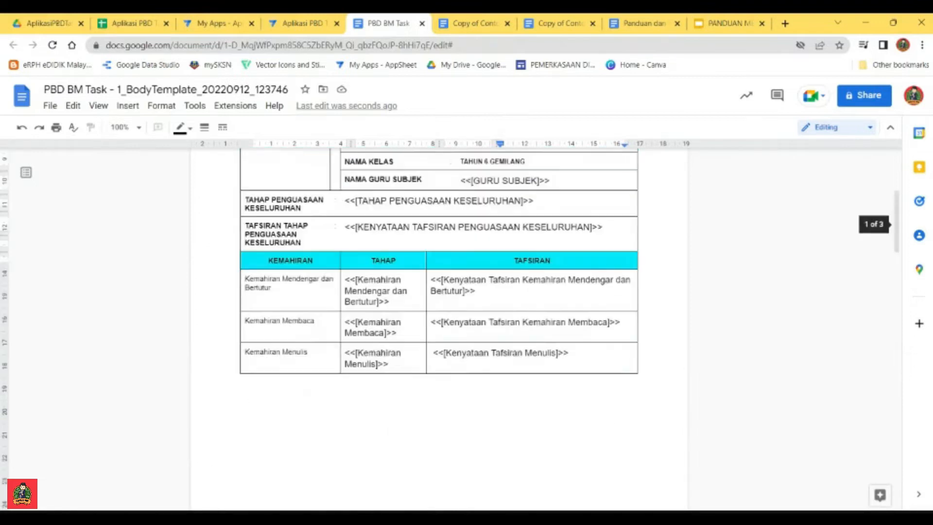
{"action": "scroll", "coordinate": [438, 330], "scroll_direction": "down", "scroll_amount": 8}
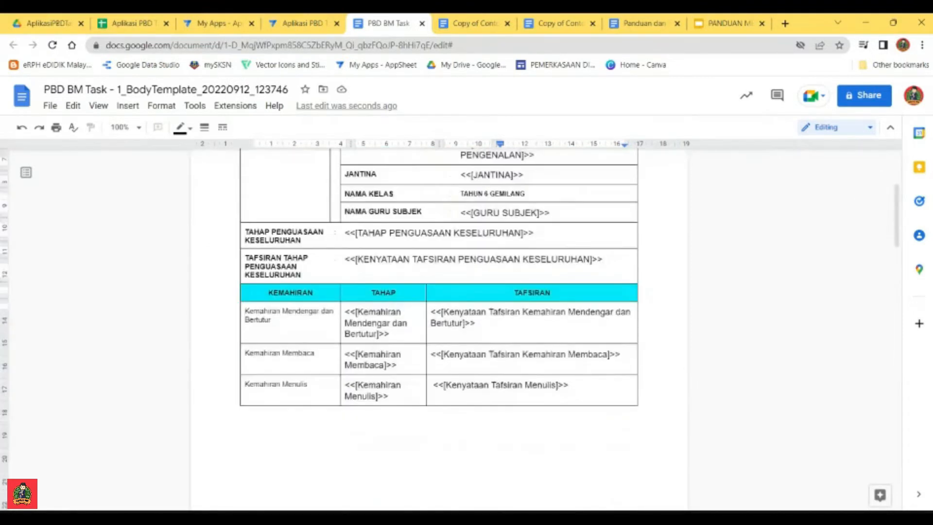
{"action": "scroll", "coordinate": [439, 330], "scroll_direction": "down", "scroll_amount": 10}
{"action": "left_click_drag", "start_coordinate": [249, 194], "coordinate": [253, 486]}
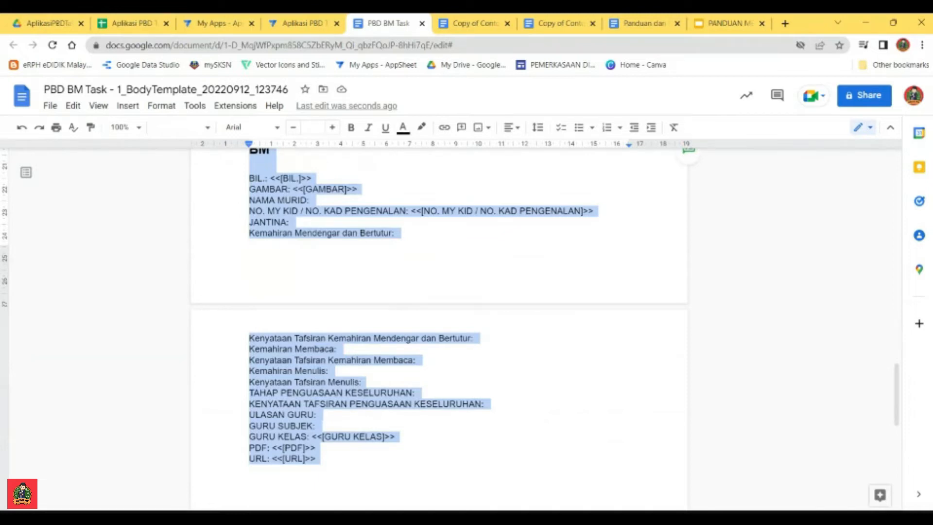
{"action": "scroll", "coordinate": [439, 316], "scroll_direction": "up", "scroll_amount": 20}
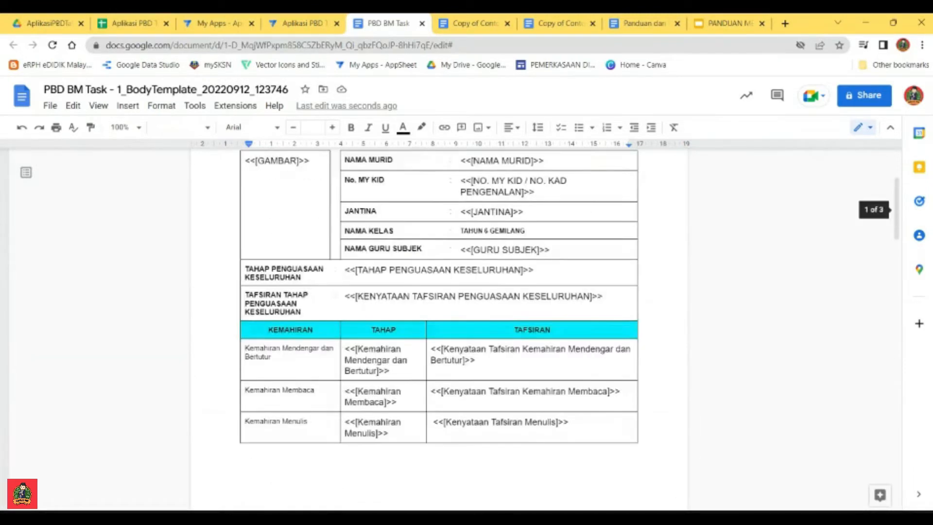
{"action": "scroll", "coordinate": [439, 315], "scroll_direction": "down", "scroll_amount": 5}
{"action": "scroll", "coordinate": [438, 316], "scroll_direction": "up", "scroll_amount": 7}
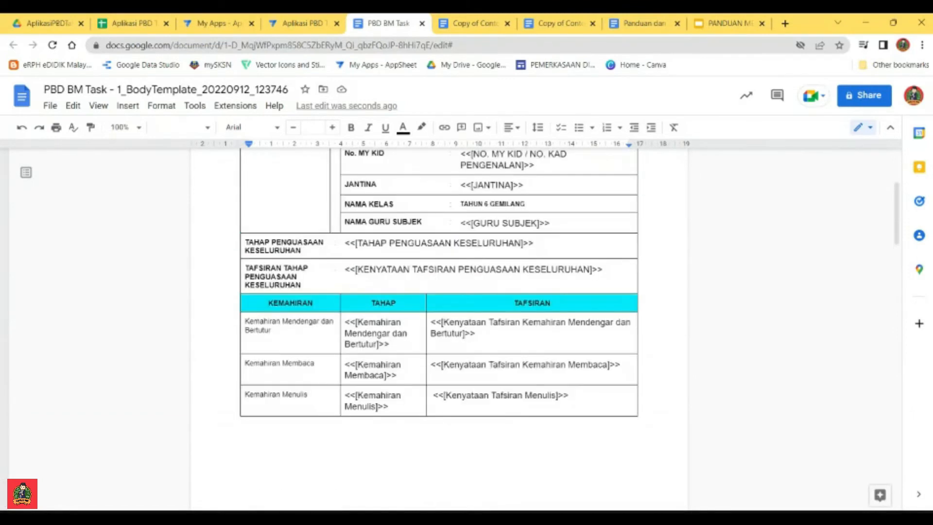
{"action": "scroll", "coordinate": [438, 316], "scroll_direction": "down", "scroll_amount": 15}
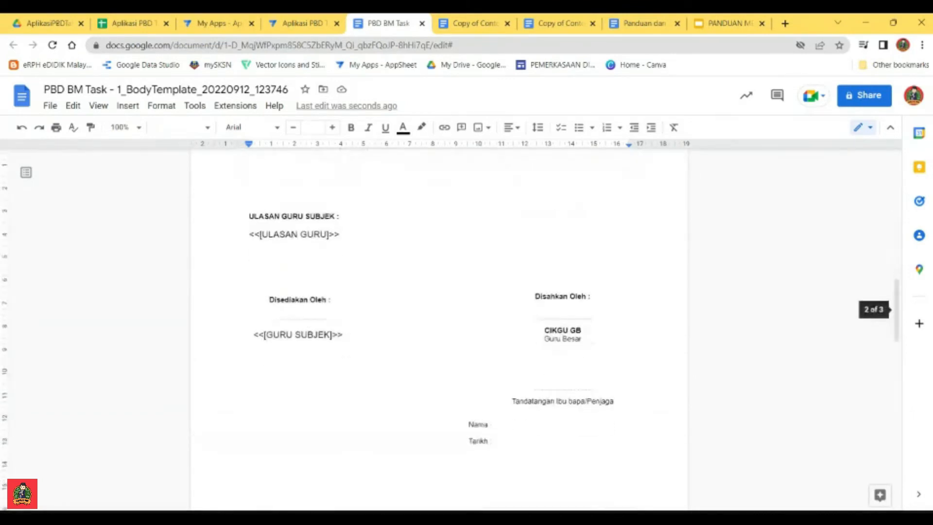
{"action": "scroll", "coordinate": [439, 315], "scroll_direction": "up", "scroll_amount": 5}
{"action": "key", "text": "ctrl+a"}
{"action": "scroll", "coordinate": [439, 315], "scroll_direction": "down", "scroll_amount": 10}
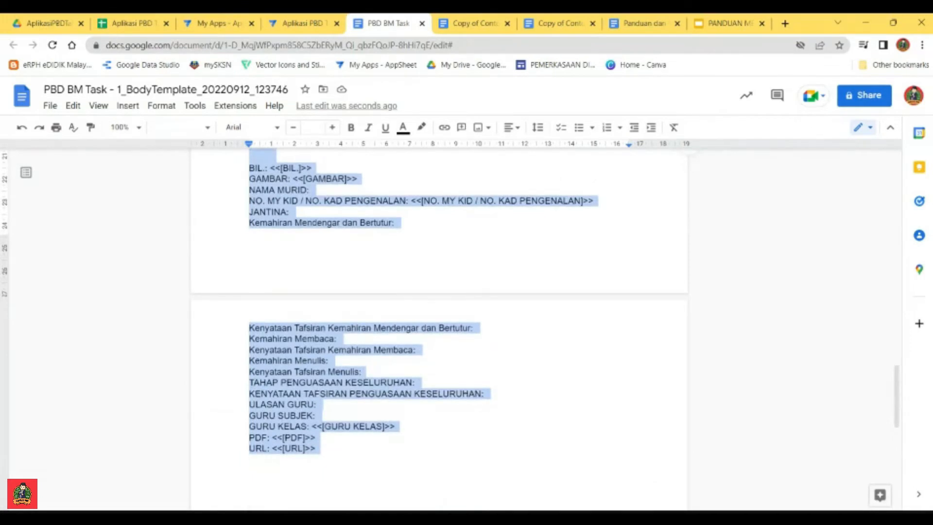
{"action": "scroll", "coordinate": [439, 316], "scroll_direction": "up", "scroll_amount": 7}
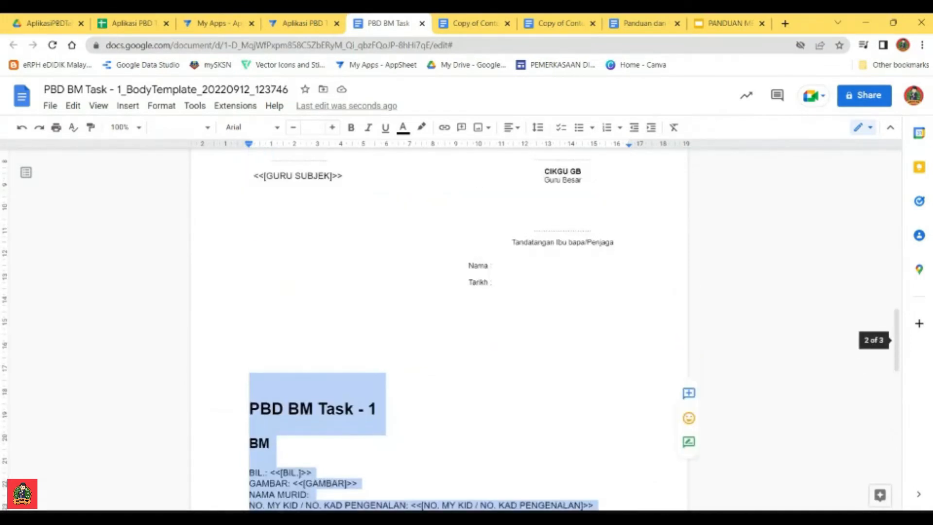
{"action": "key", "text": "BackSpace"}
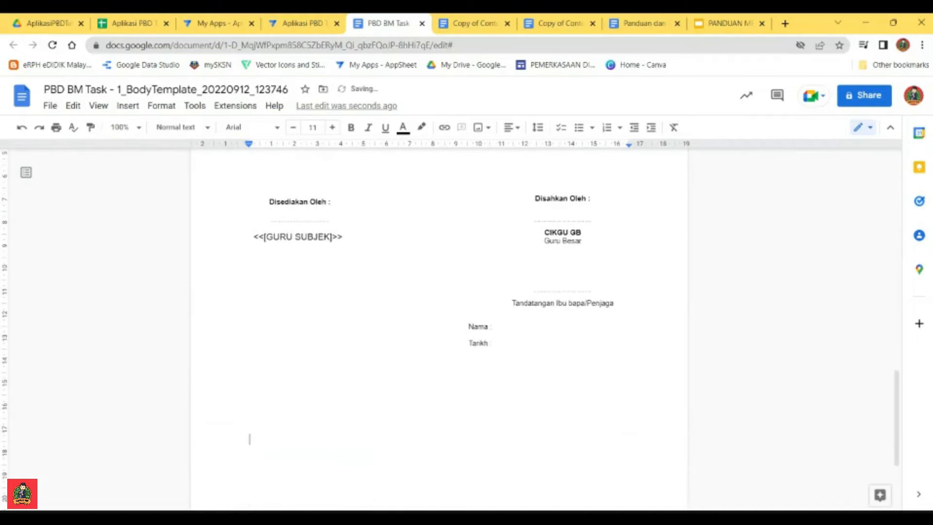
Step: Set the <<[GAMBAR]>> placeholder to font size 8 and center it horizontally in its cell
{"action": "scroll", "coordinate": [438, 330], "scroll_direction": "up", "scroll_amount": 12}
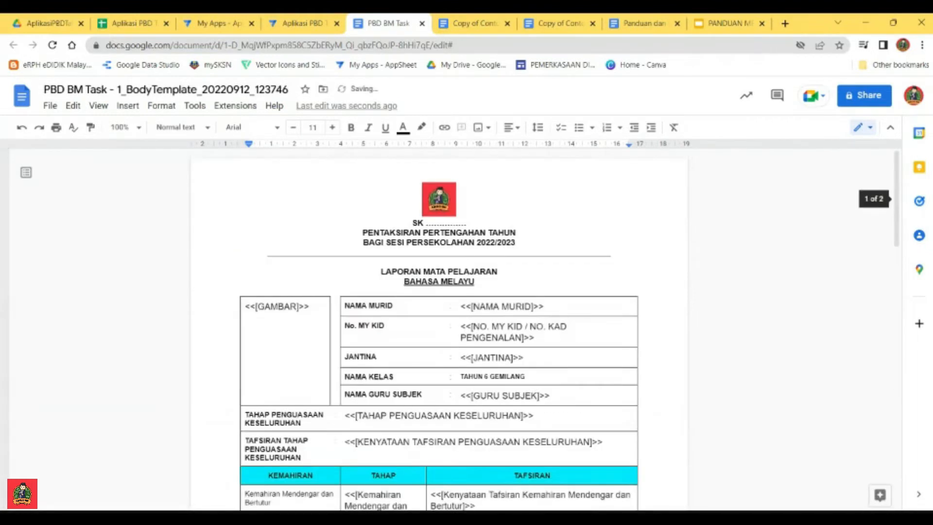
{"action": "left_click_drag", "start_coordinate": [310, 306], "coordinate": [244, 306]}
{"action": "left_click", "coordinate": [332, 127]}
{"action": "left_click", "coordinate": [333, 127]}
{"action": "left_click", "coordinate": [293, 127]}
{"action": "left_click", "coordinate": [293, 127]}
{"action": "left_click", "coordinate": [293, 127]}
{"action": "left_click", "coordinate": [293, 127]}
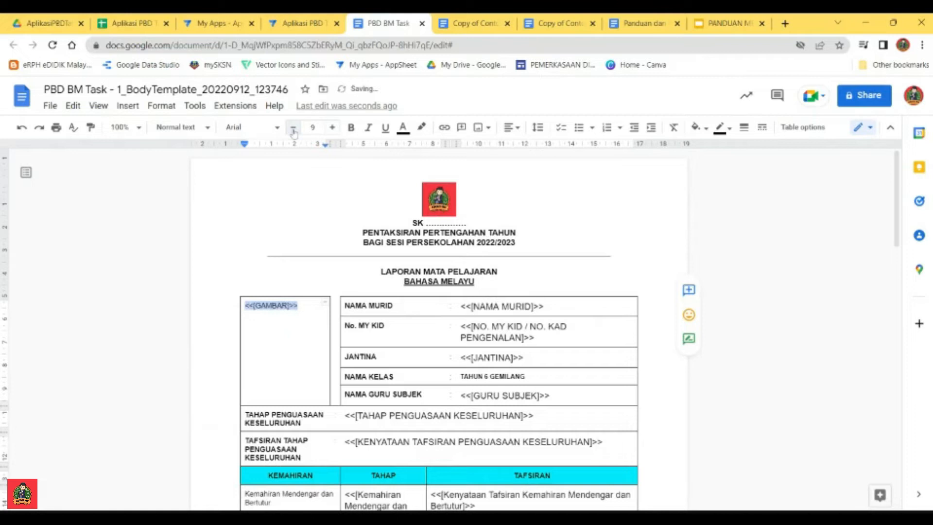
{"action": "left_click", "coordinate": [293, 127]}
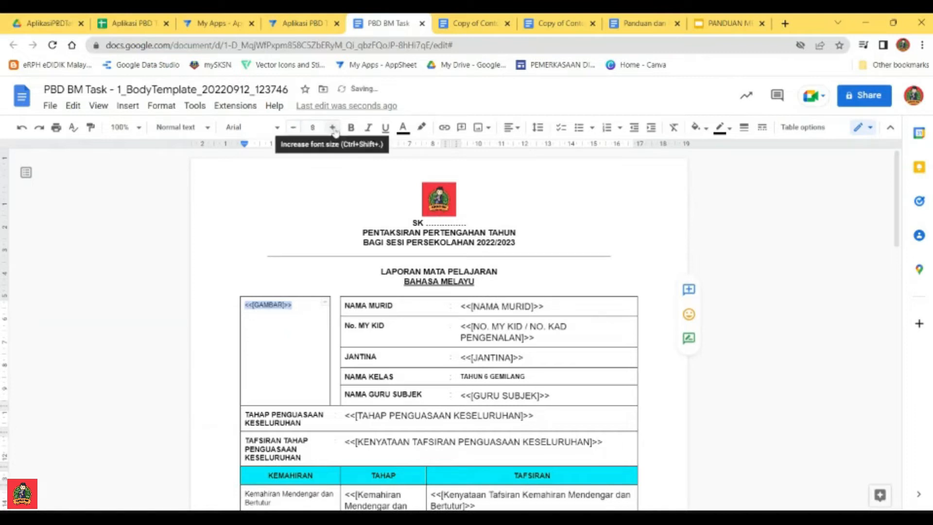
{"action": "left_click", "coordinate": [512, 127]}
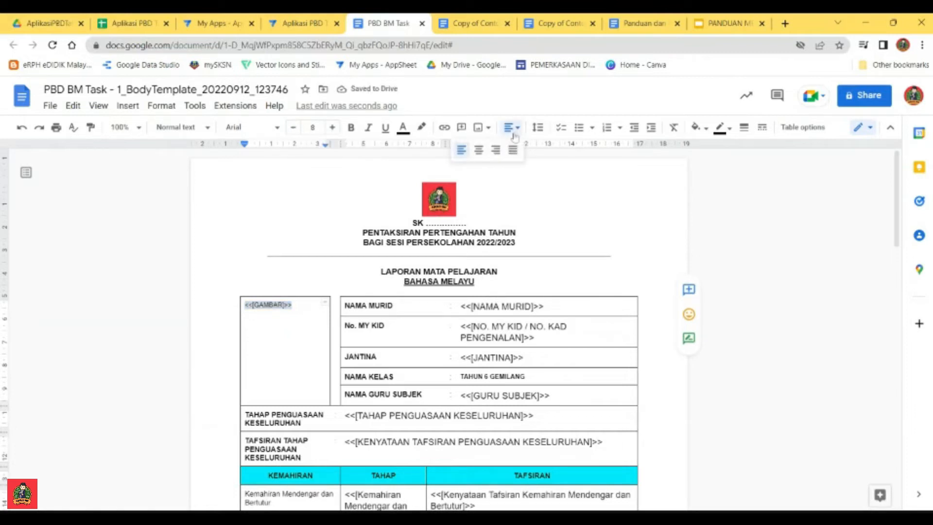
{"action": "left_click", "coordinate": [485, 151]}
Step: Set the values in the rows from NAMA MURID to NAMA GURU SUBJEK to font size 8
{"action": "left_click_drag", "start_coordinate": [534, 396], "coordinate": [534, 306]}
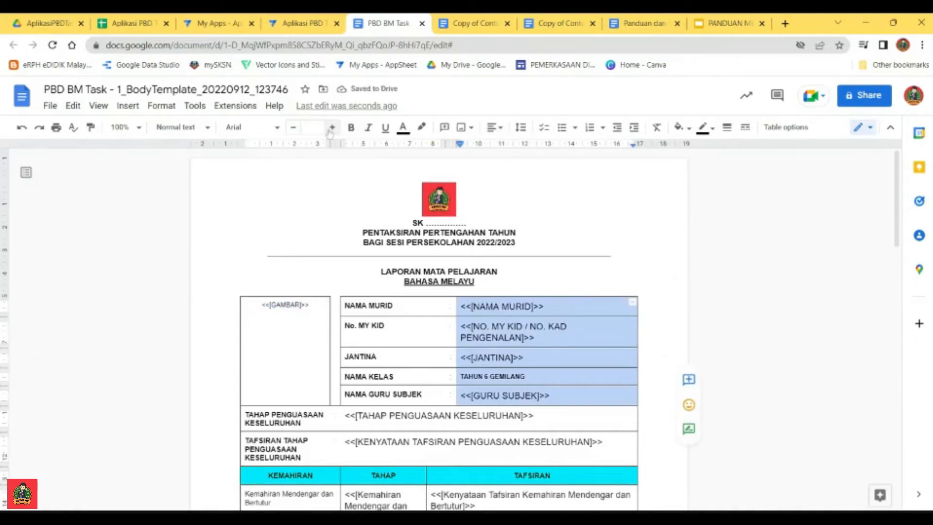
{"action": "left_click", "coordinate": [294, 128]}
{"action": "left_click", "coordinate": [294, 128]}
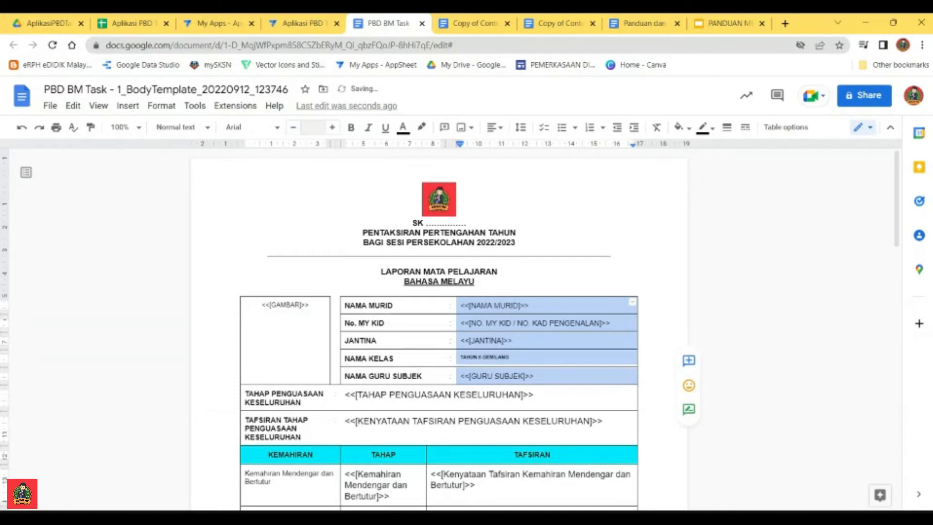
{"action": "left_click", "coordinate": [312, 127]}
{"action": "left_click", "coordinate": [313, 148]}
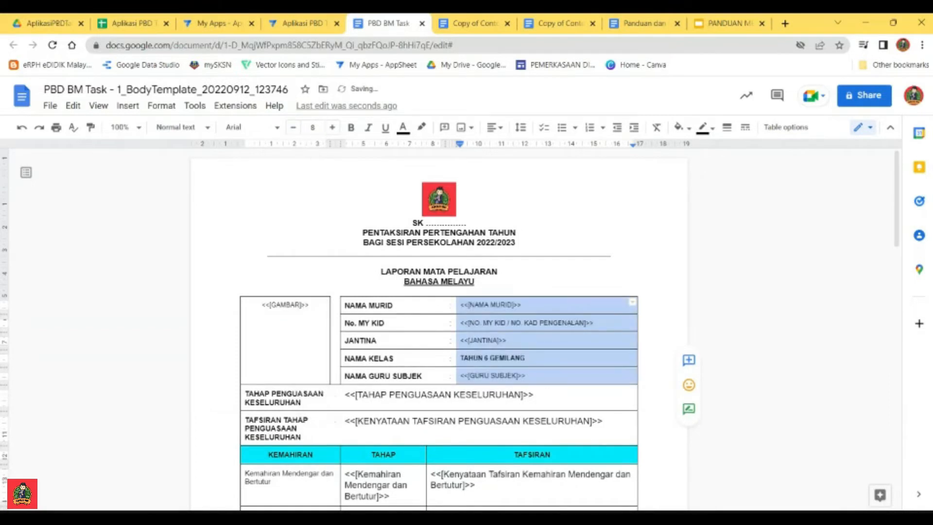
Step: Try centering the values in the pupil detail rows and return them to left alignment
{"action": "left_click", "coordinate": [495, 129]}
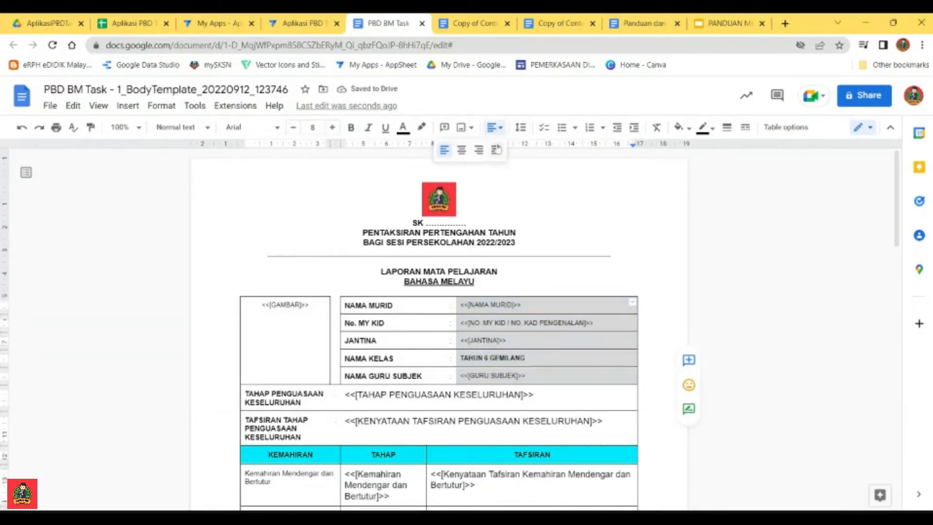
{"action": "left_click", "coordinate": [460, 152]}
{"action": "left_click", "coordinate": [494, 128]}
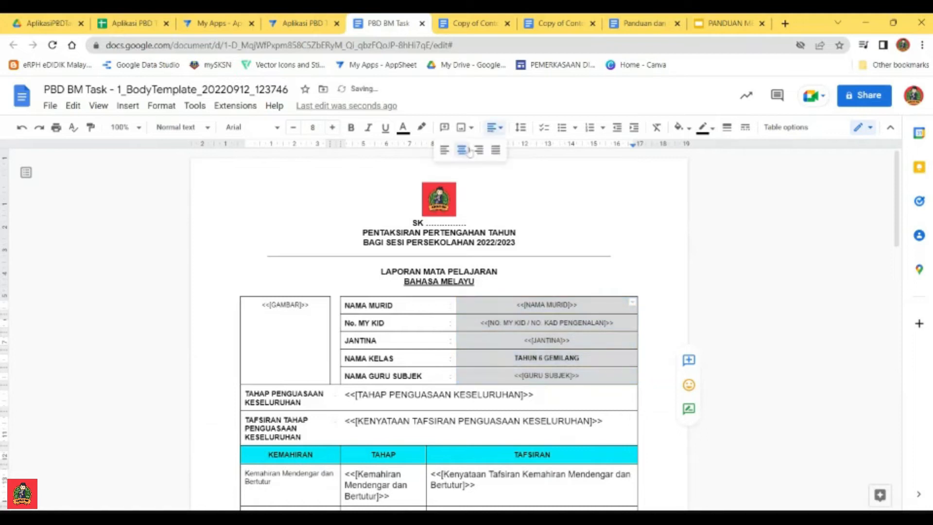
{"action": "left_click", "coordinate": [444, 151]}
Step: Set the values in the TAHAP PENGUASAAN KESELURUHAN and TAFSIRAN TAHAP PENGUASAAN KESELURUHAN rows to font size 8
{"action": "left_click_drag", "start_coordinate": [607, 421], "coordinate": [355, 395]}
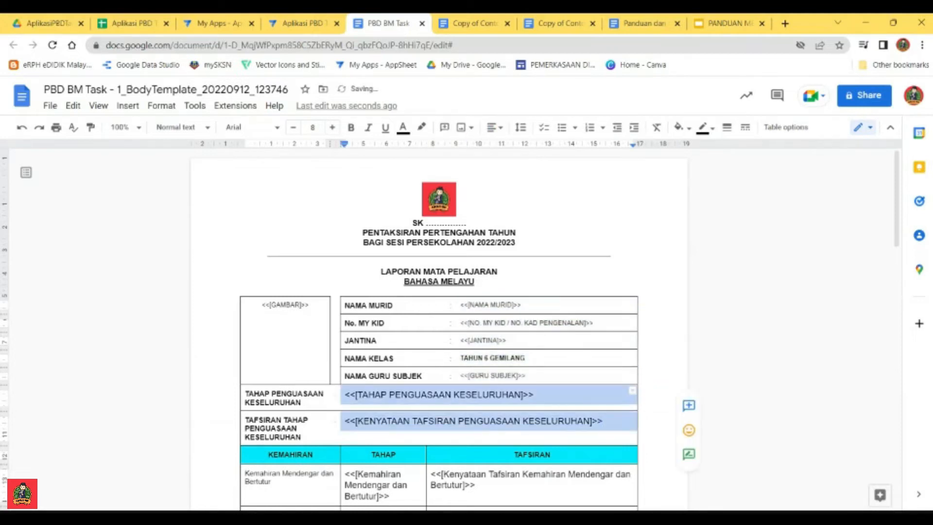
{"action": "left_click", "coordinate": [312, 128]}
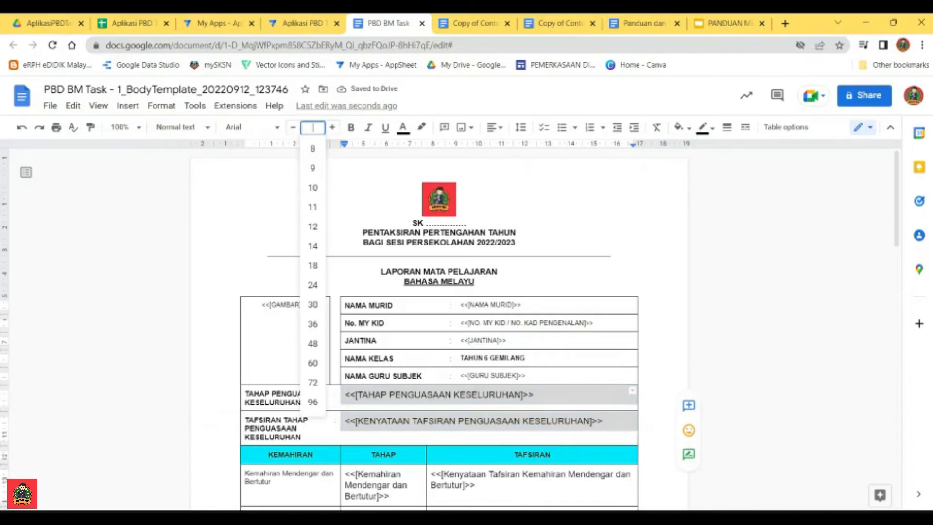
{"action": "left_click", "coordinate": [312, 149]}
Step: Set all placeholders in the TAHAP and TAFSIRAN columns of the KEMAHIRAN table to font size 8
{"action": "scroll", "coordinate": [450, 330], "scroll_direction": "down", "scroll_amount": 4}
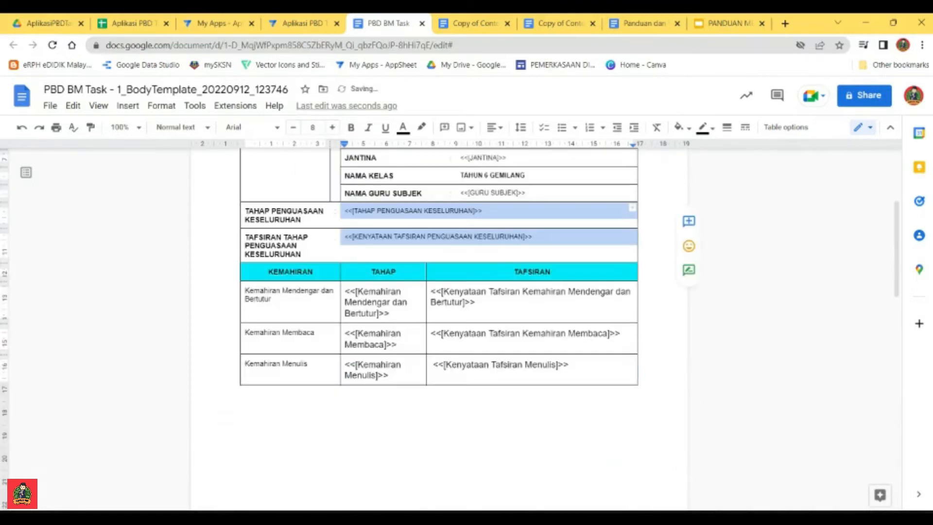
{"action": "left_click_drag", "start_coordinate": [583, 377], "coordinate": [369, 301]}
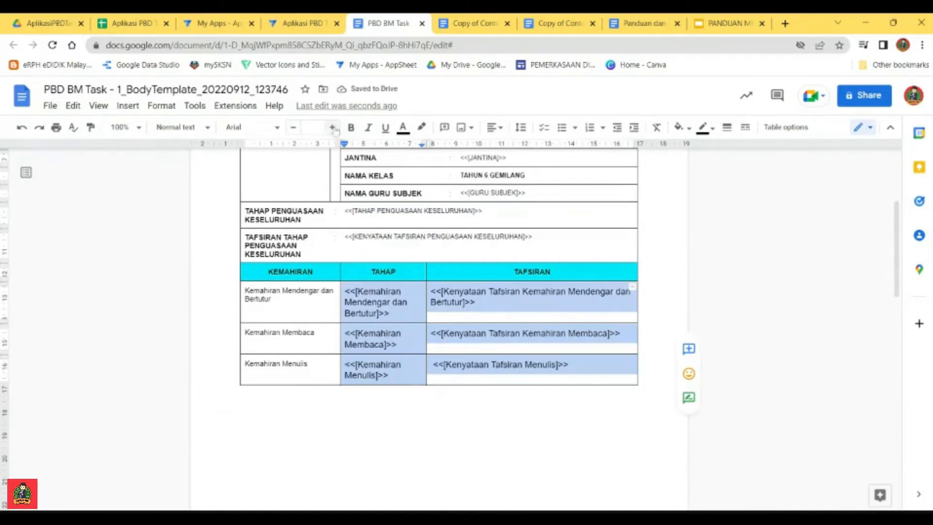
{"action": "left_click", "coordinate": [314, 126]}
{"action": "left_click", "coordinate": [313, 150]}
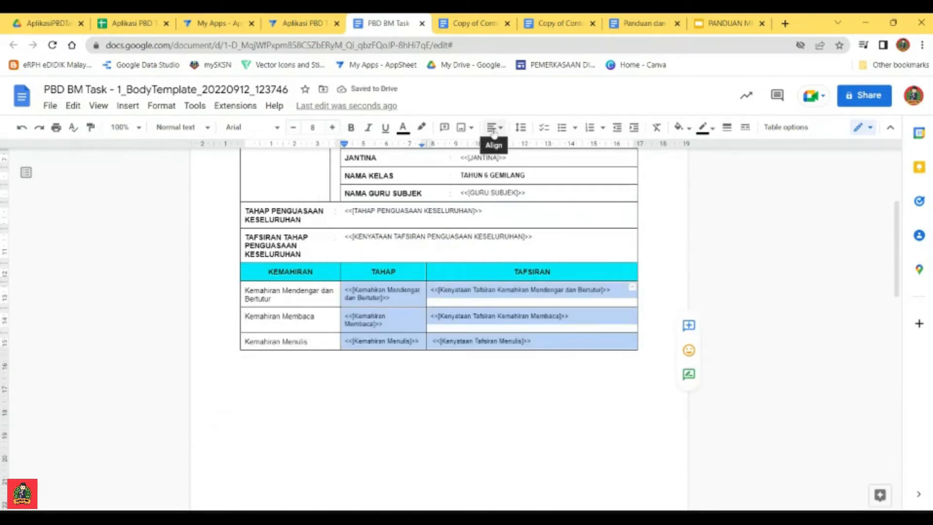
Step: Center the three skill placeholders in the TAHAP column horizontally
{"action": "left_click", "coordinate": [383, 306]}
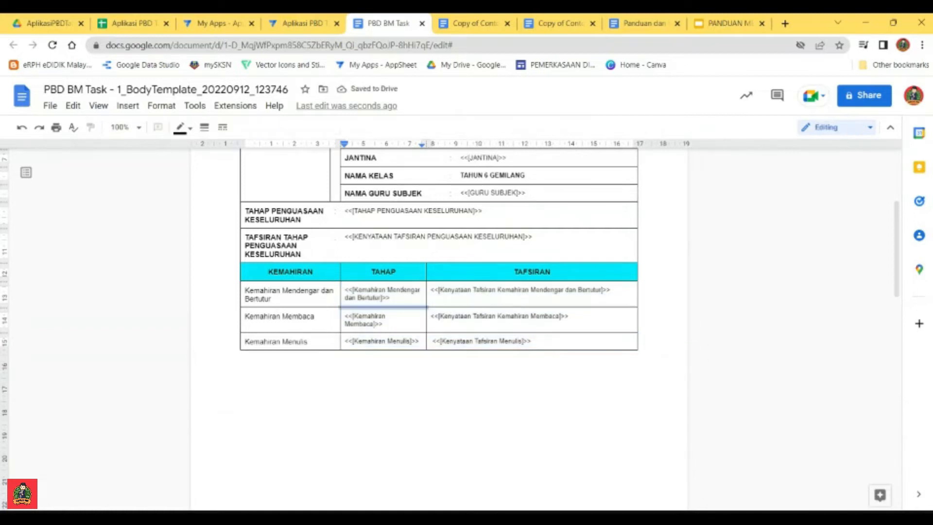
{"action": "left_click_drag", "start_coordinate": [384, 341], "coordinate": [384, 292]}
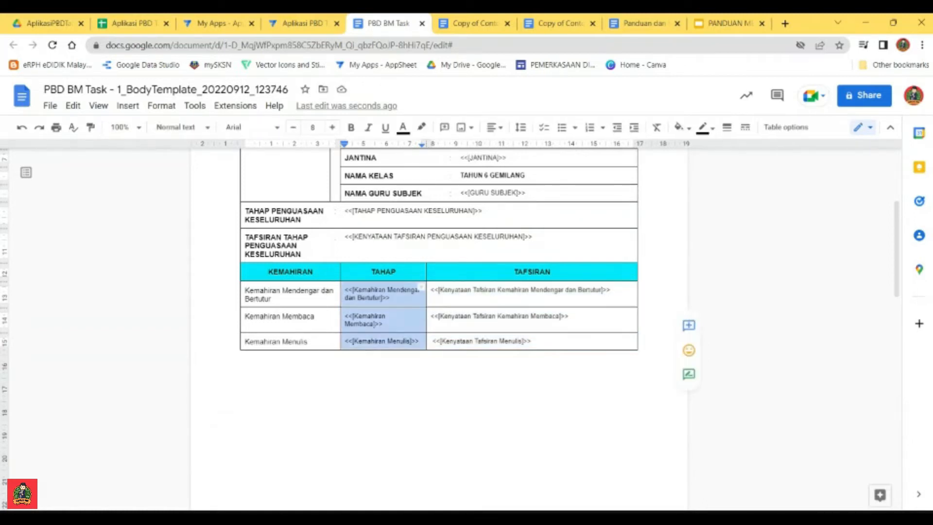
{"action": "left_click", "coordinate": [495, 128]}
{"action": "left_click", "coordinate": [461, 150]}
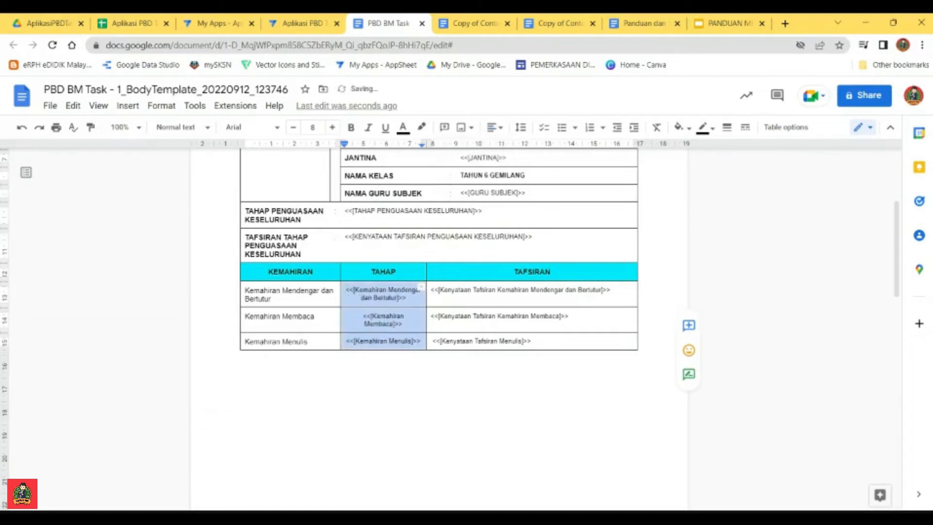
{"action": "left_click", "coordinate": [440, 384]}
Step: Set the <<[ULASAN GURU]>> placeholder under ULASAN GURU SUBJEK to font size 8
{"action": "scroll", "coordinate": [440, 384], "scroll_direction": "down", "scroll_amount": 10}
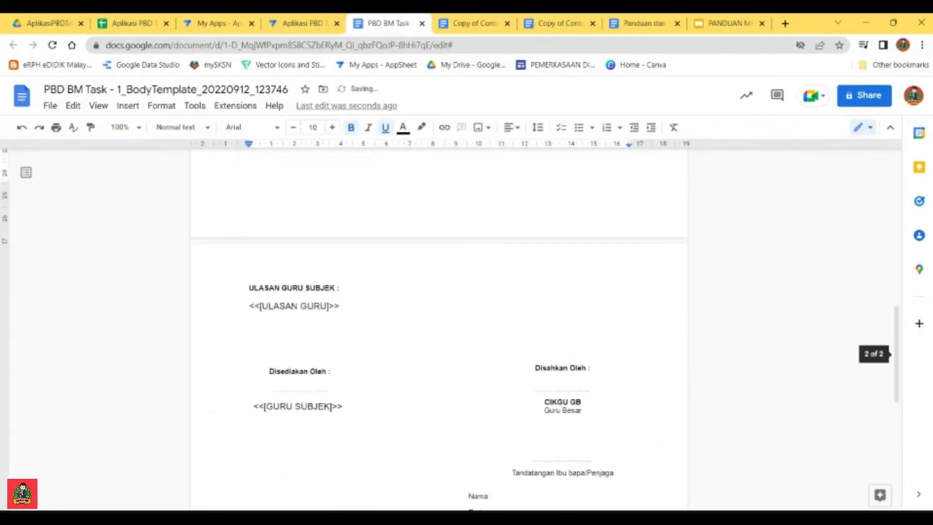
{"action": "left_click", "coordinate": [340, 260]}
{"action": "left_click_drag", "start_coordinate": [340, 260], "coordinate": [249, 260]}
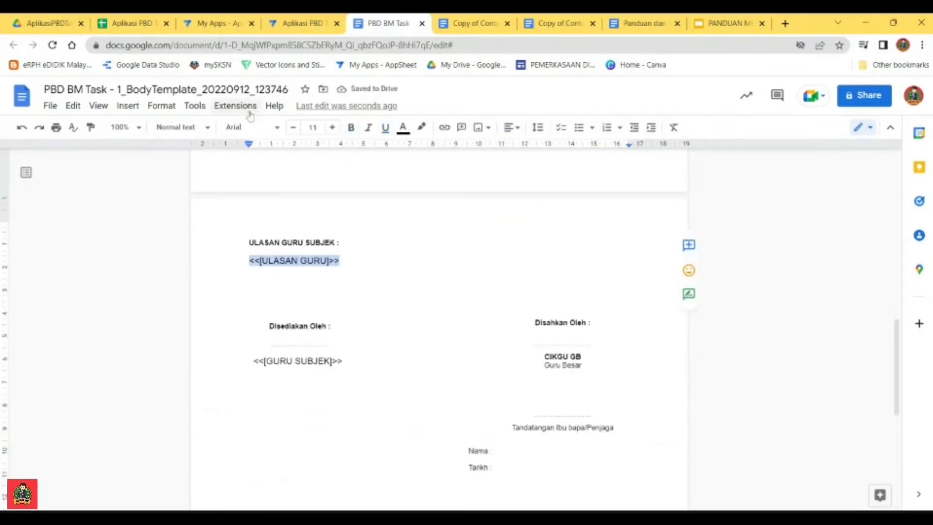
{"action": "left_click", "coordinate": [313, 127]}
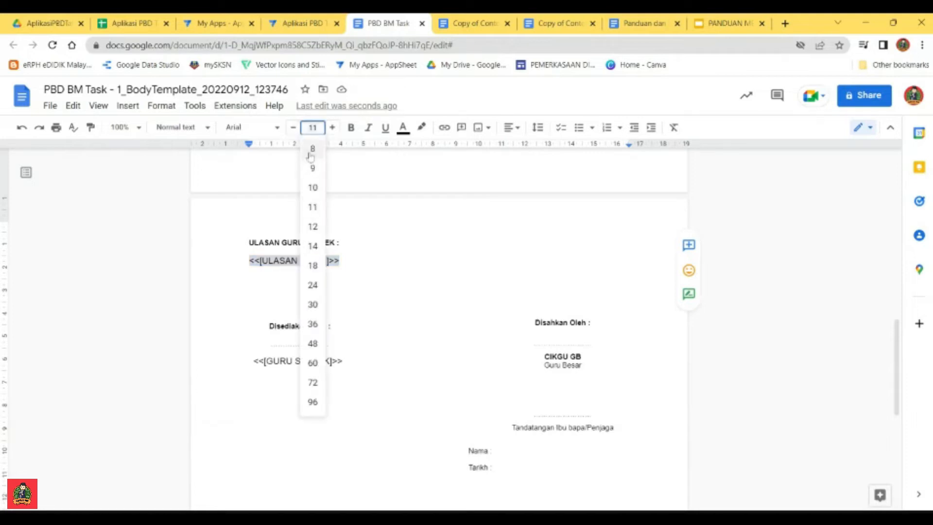
{"action": "left_click", "coordinate": [312, 149]}
Step: Set the <<[GURU SUBJEK]>> placeholder below Disediakan Oleh to font size 9
{"action": "left_click_drag", "start_coordinate": [253, 358], "coordinate": [342, 358]}
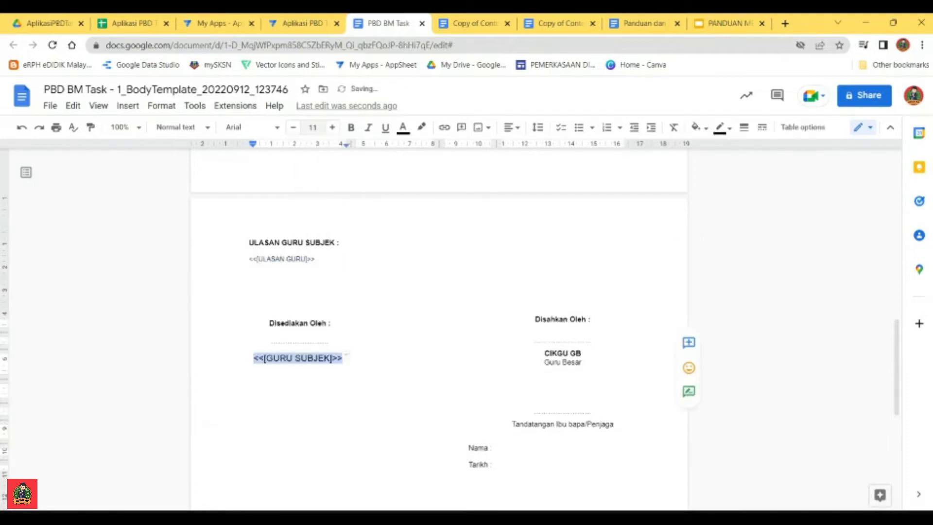
{"action": "left_click", "coordinate": [312, 128]}
{"action": "left_click", "coordinate": [312, 168]}
{"action": "left_click", "coordinate": [355, 353]}
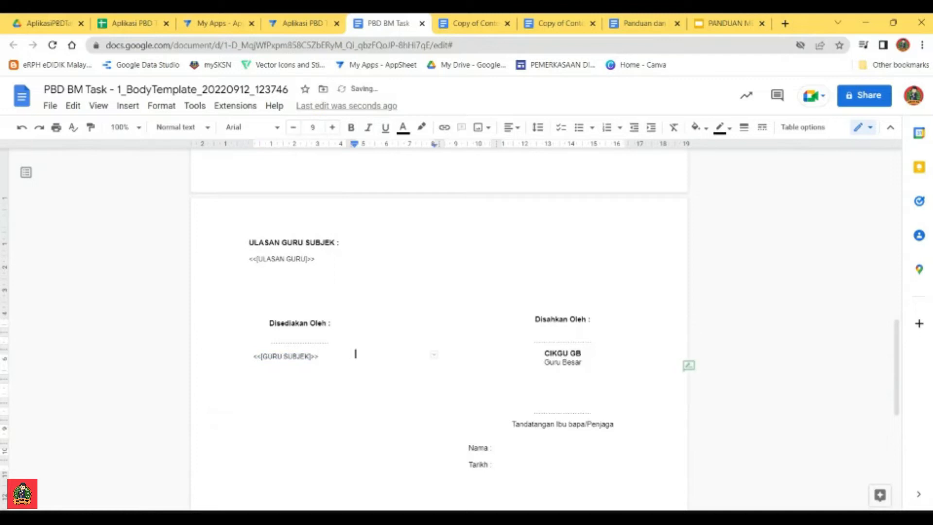
Step: Review the formatted report template, then switch to the AppSheet editor and save the app
{"action": "scroll", "coordinate": [356, 353], "scroll_direction": "up", "scroll_amount": 15}
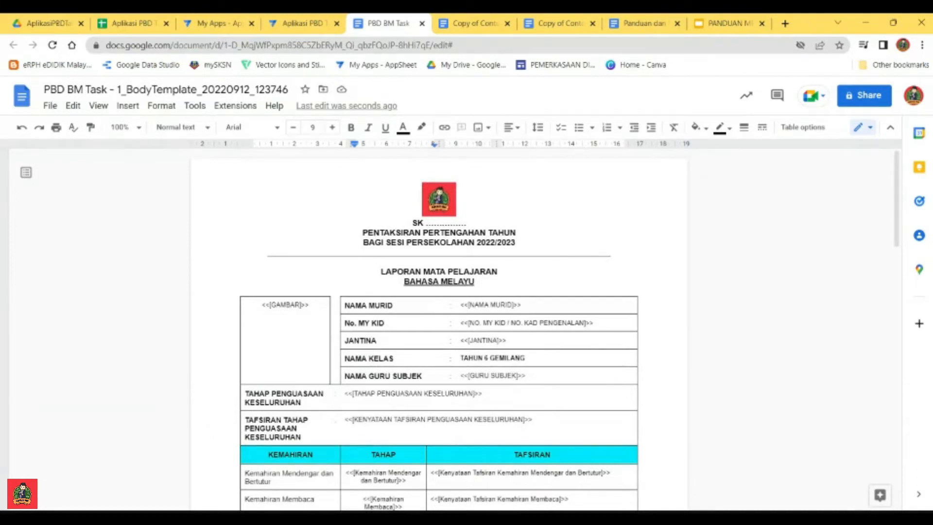
{"action": "scroll", "coordinate": [439, 316], "scroll_direction": "down", "scroll_amount": 3}
{"action": "scroll", "coordinate": [439, 315], "scroll_direction": "up", "scroll_amount": 2}
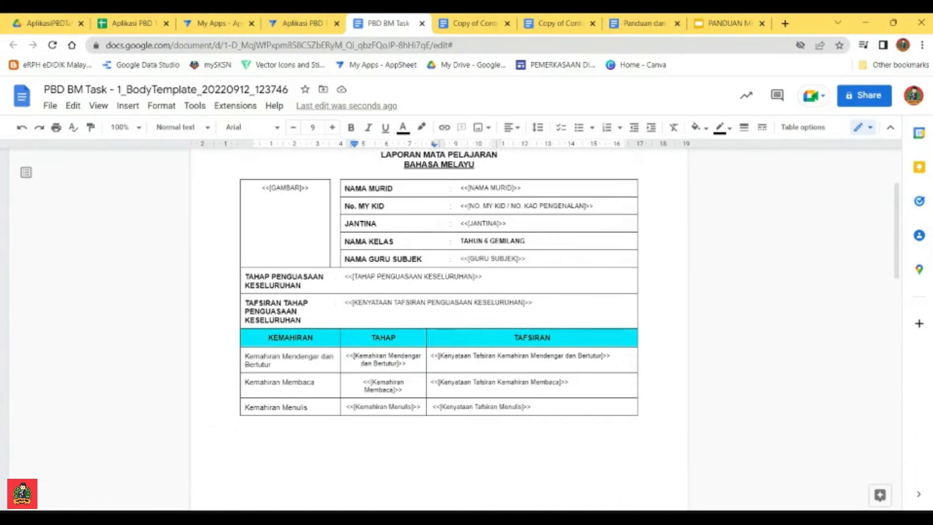
{"action": "scroll", "coordinate": [439, 316], "scroll_direction": "down", "scroll_amount": 8}
{"action": "scroll", "coordinate": [439, 316], "scroll_direction": "up", "scroll_amount": 6}
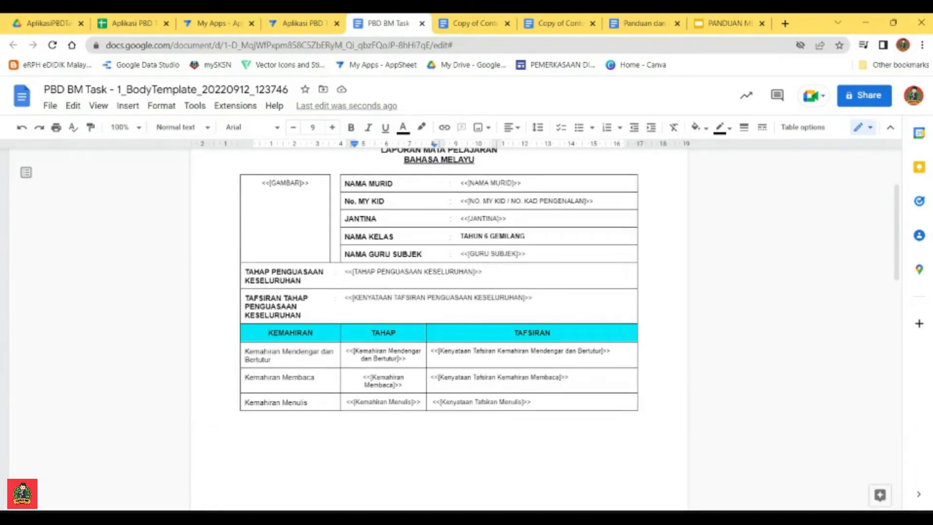
{"action": "scroll", "coordinate": [439, 316], "scroll_direction": "up", "scroll_amount": 3}
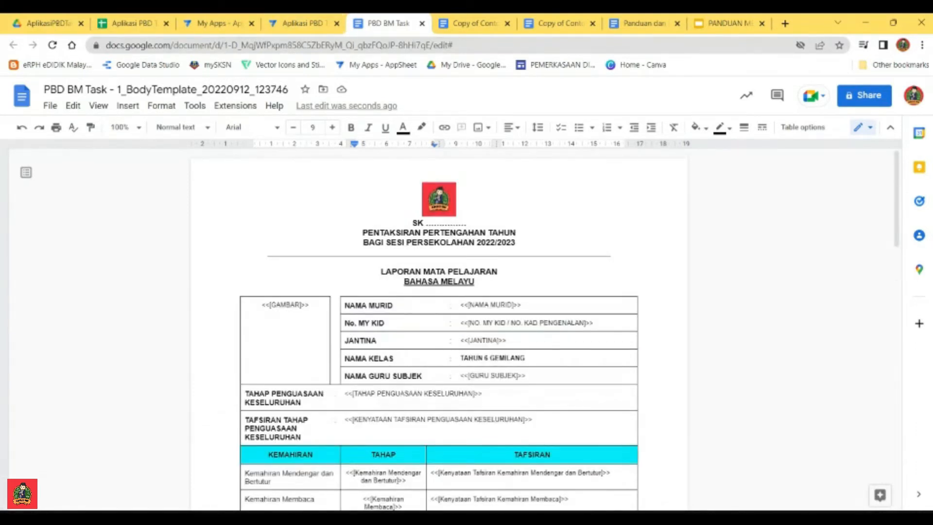
{"action": "left_click", "coordinate": [285, 22]}
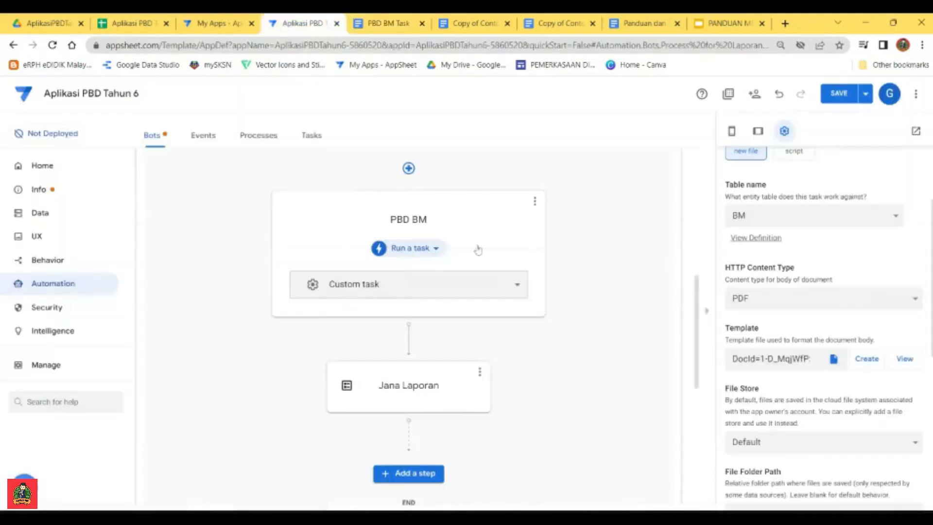
{"action": "left_click", "coordinate": [835, 94]}
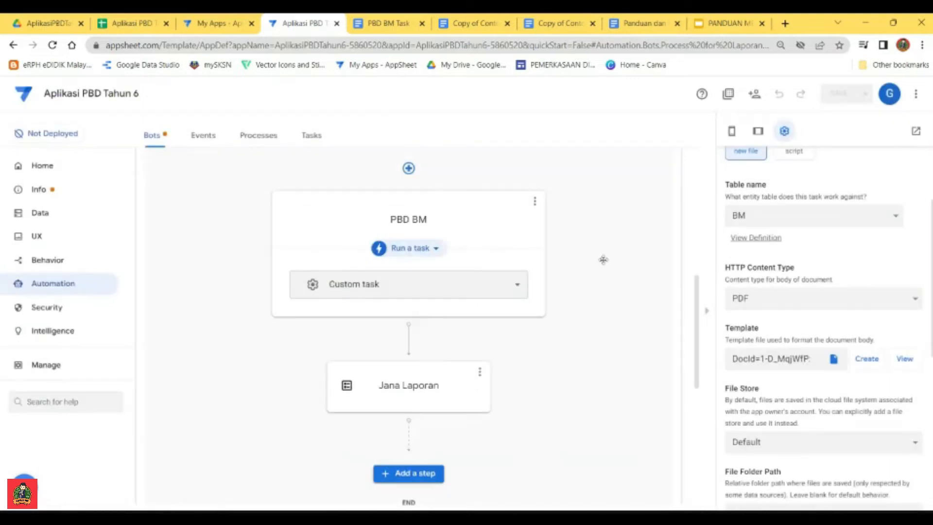
Step: Test the Laporan Subjek BM bot, look through the pupil rows on the test page and close it
{"action": "scroll", "coordinate": [602, 277], "scroll_direction": "up", "scroll_amount": 4}
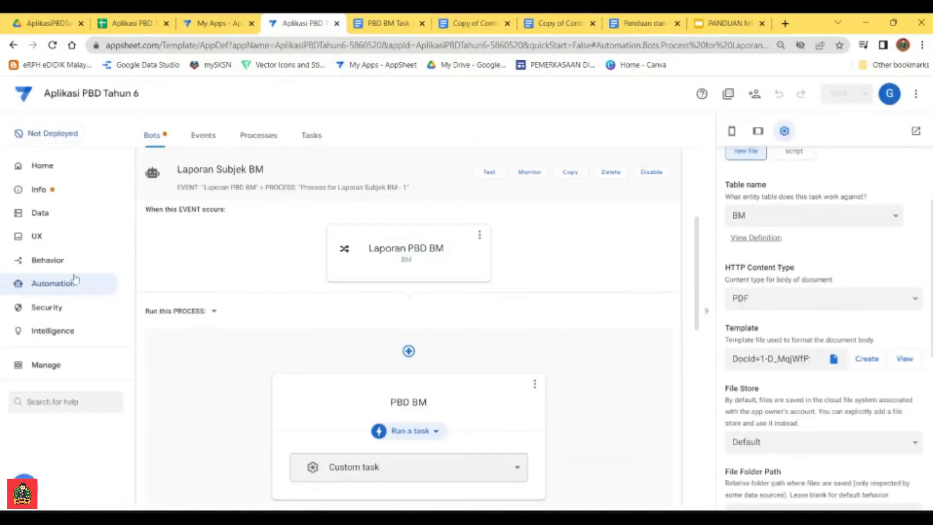
{"action": "left_click", "coordinate": [488, 177]}
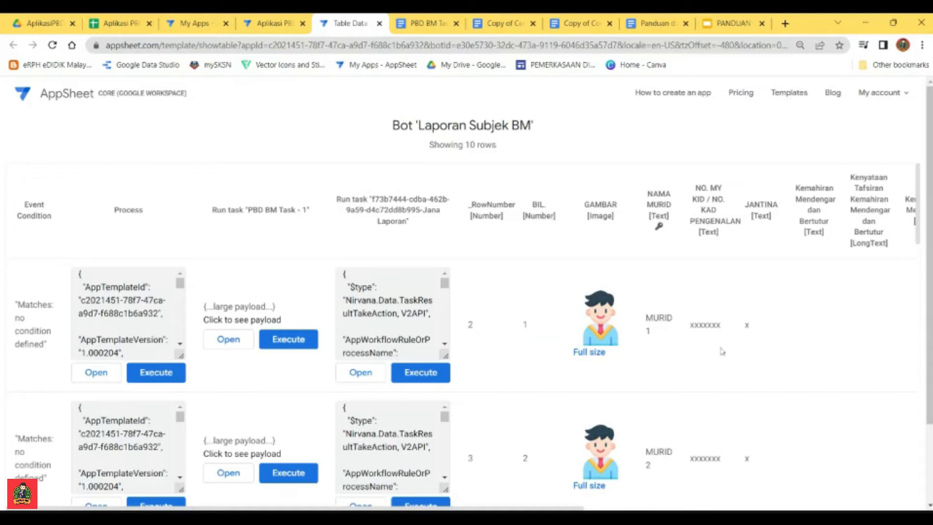
{"action": "scroll", "coordinate": [711, 339], "scroll_direction": "down", "scroll_amount": 10}
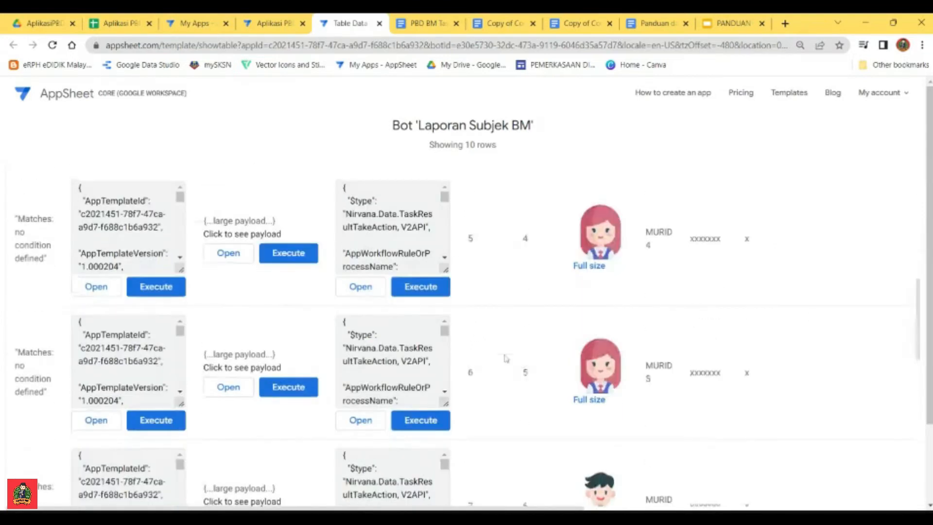
{"action": "scroll", "coordinate": [504, 356], "scroll_direction": "up", "scroll_amount": 10}
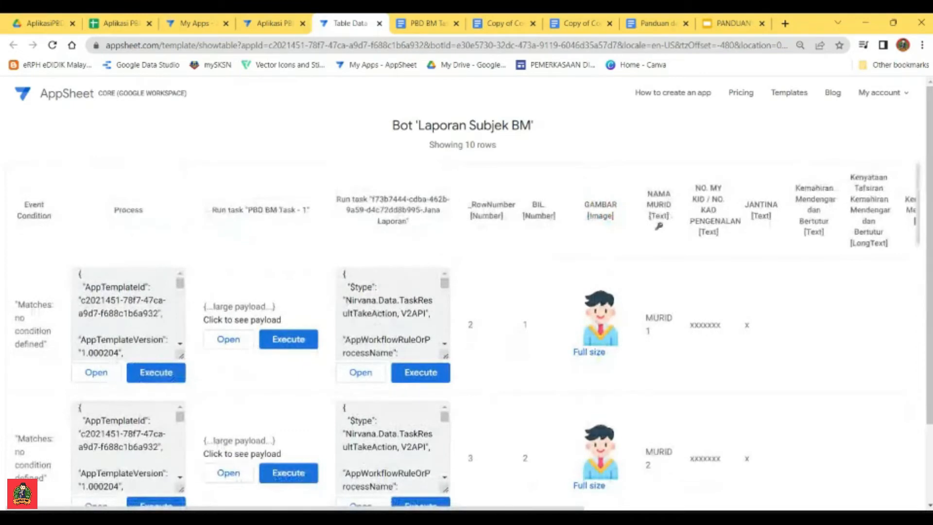
{"action": "left_click_drag", "start_coordinate": [514, 508], "coordinate": [495, 507]}
{"action": "mouse_move", "coordinate": [523, 507]}
{"action": "left_mouse_down"}
{"action": "mouse_move", "coordinate": [826, 508]}
{"action": "mouse_move", "coordinate": [520, 508]}
{"action": "left_mouse_up"}
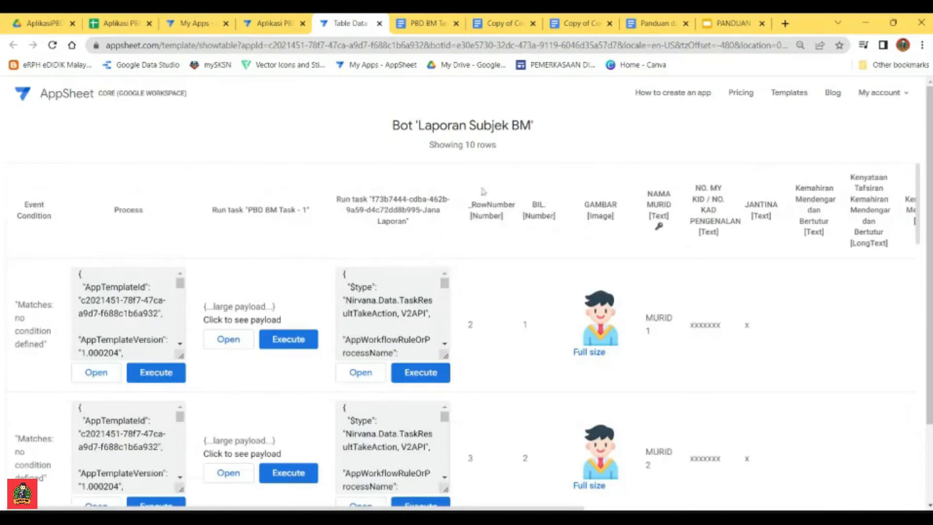
{"action": "left_click", "coordinate": [380, 24]}
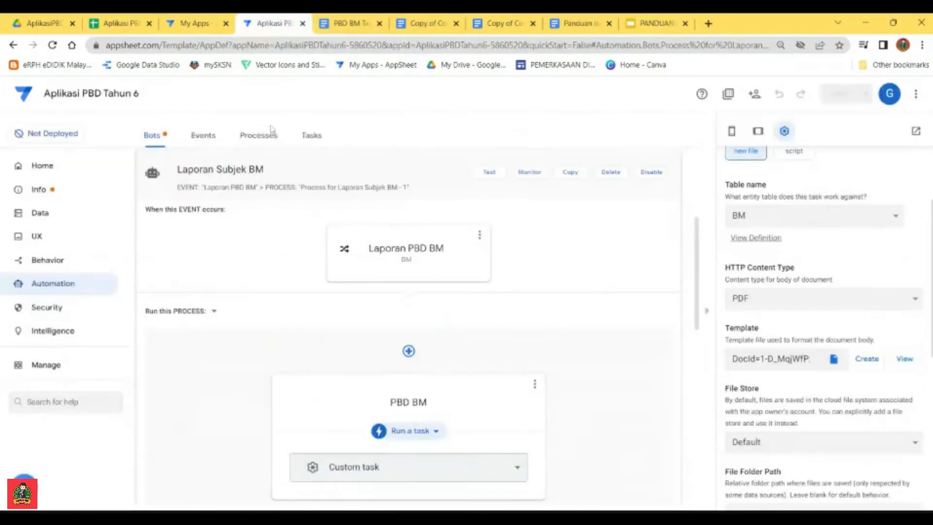
Step: Return to the app's data tables and open MURID 1's BAHASA MELAYU record for editing in the app preview
{"action": "left_click", "coordinate": [33, 214]}
{"action": "left_click", "coordinate": [799, 216]}
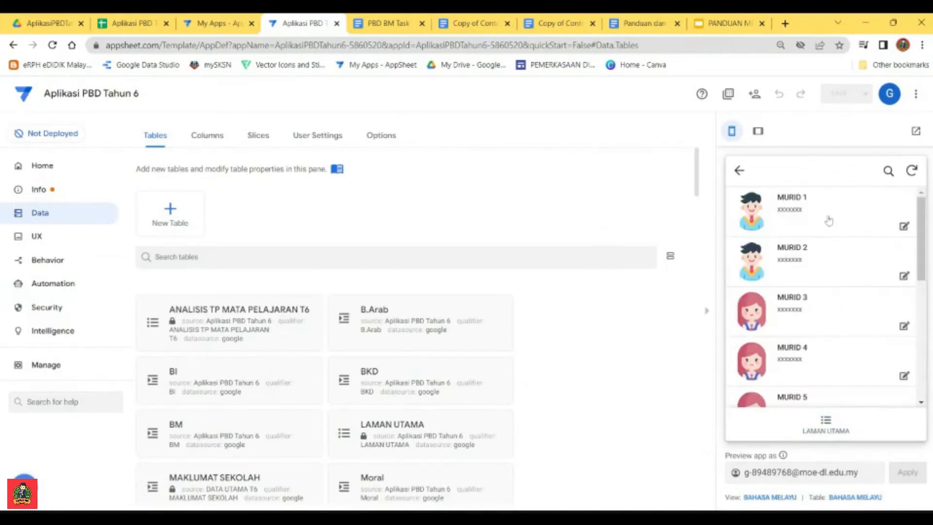
{"action": "left_click", "coordinate": [905, 228]}
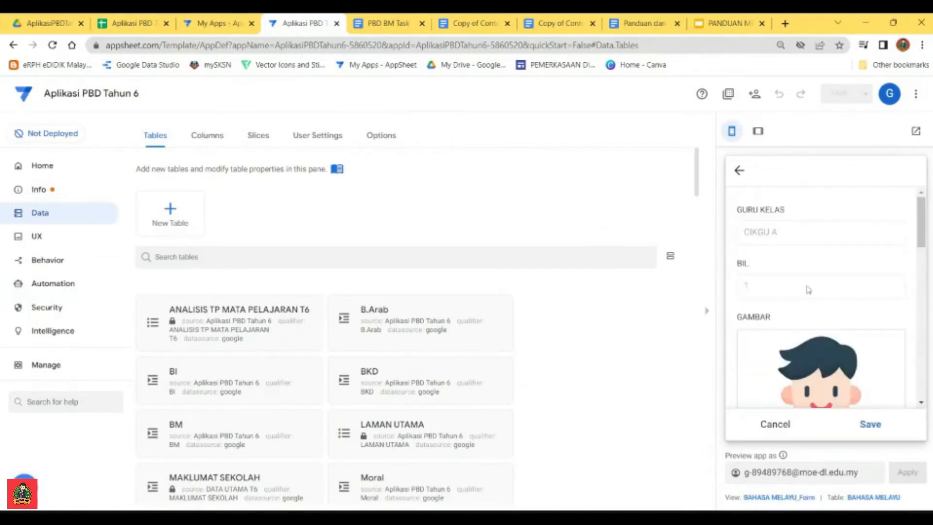
Step: Set Kemahiran Mendengar dan Bertutur to TP 1 and choose its interpretation statement
{"action": "scroll", "coordinate": [806, 311], "scroll_direction": "down", "scroll_amount": 3}
{"action": "scroll", "coordinate": [803, 340], "scroll_direction": "down", "scroll_amount": 3}
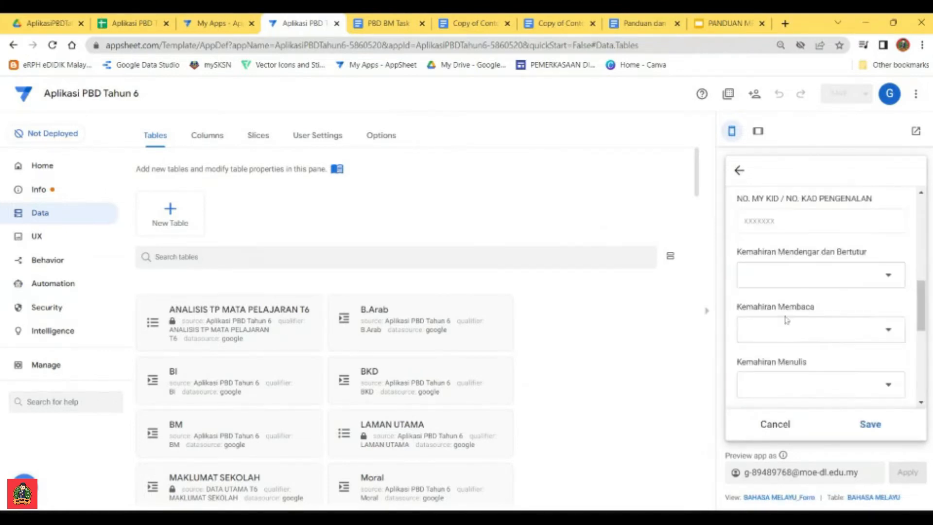
{"action": "left_click", "coordinate": [837, 274]}
{"action": "left_click", "coordinate": [755, 234]}
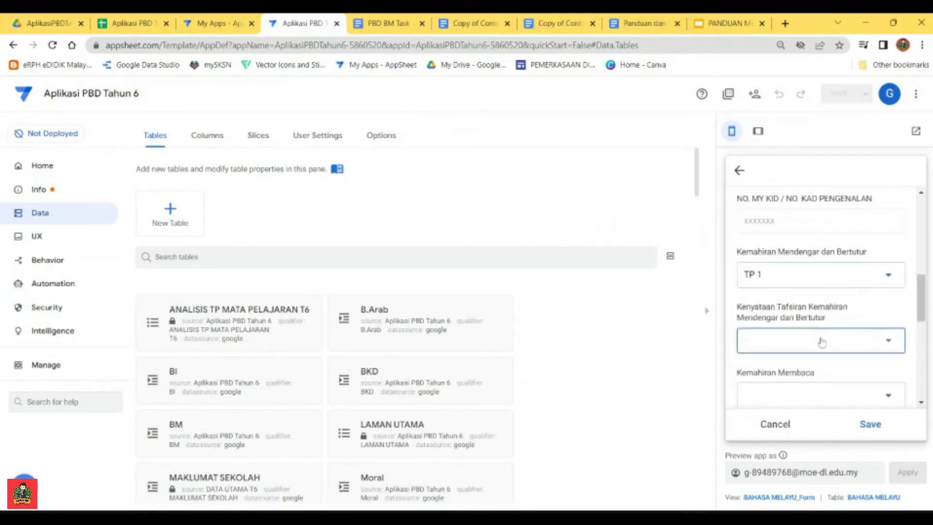
{"action": "left_click", "coordinate": [818, 339]}
{"action": "left_click", "coordinate": [766, 263]}
Step: Set Kemahiran Membaca to TP 1 with its interpretation statement, and fill the remaining level and statement fields
{"action": "scroll", "coordinate": [801, 362], "scroll_direction": "down", "scroll_amount": 3}
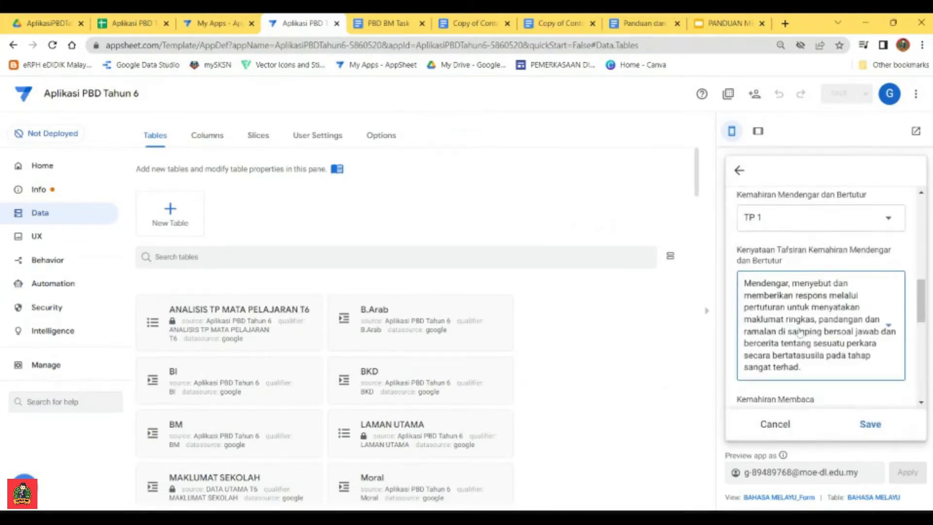
{"action": "left_click", "coordinate": [800, 361]}
{"action": "left_click", "coordinate": [764, 230]}
{"action": "scroll", "coordinate": [809, 311], "scroll_direction": "down", "scroll_amount": 2}
{"action": "left_click", "coordinate": [810, 293]}
{"action": "left_click", "coordinate": [760, 258]}
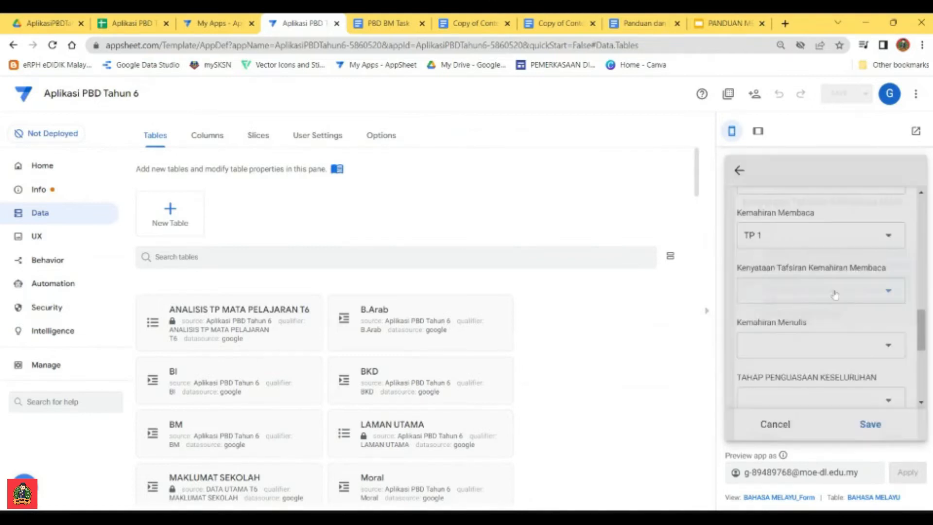
{"action": "left_click", "coordinate": [824, 291]}
{"action": "left_click", "coordinate": [757, 255]}
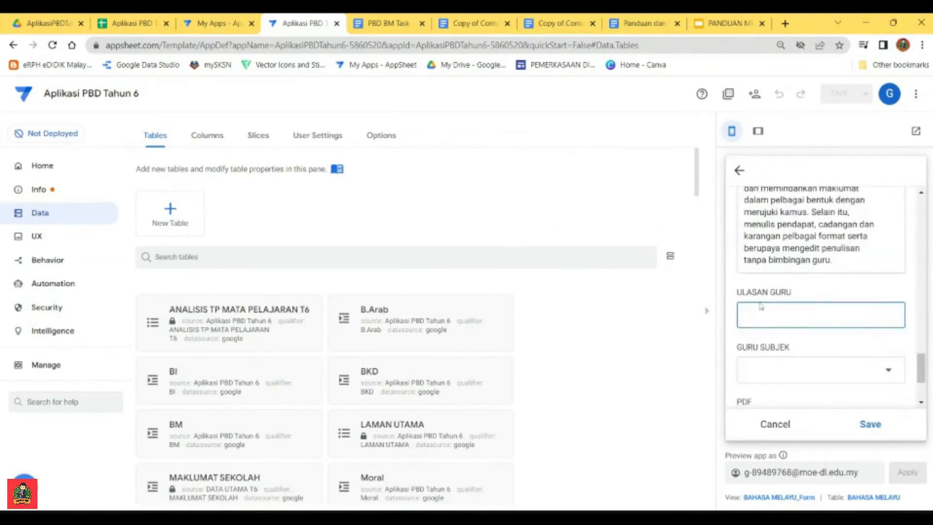
Step: Enter asdfghjk as the ULASAN GURU comment and choose GURU SUBJEK 1 as the subject teacher
{"action": "type", "text": "asdfghjk"}
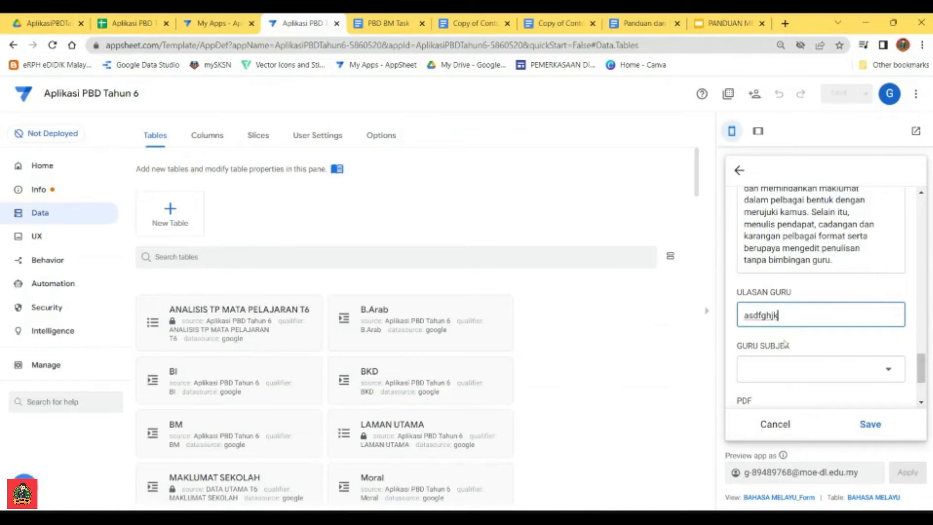
{"action": "left_click", "coordinate": [832, 371]}
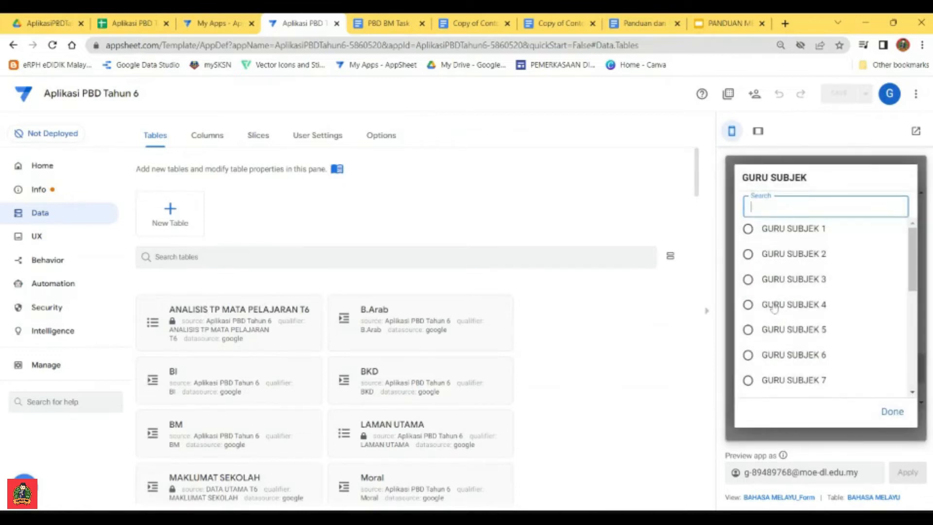
{"action": "left_click", "coordinate": [760, 224]}
{"action": "scroll", "coordinate": [818, 316], "scroll_direction": "down", "scroll_amount": 2}
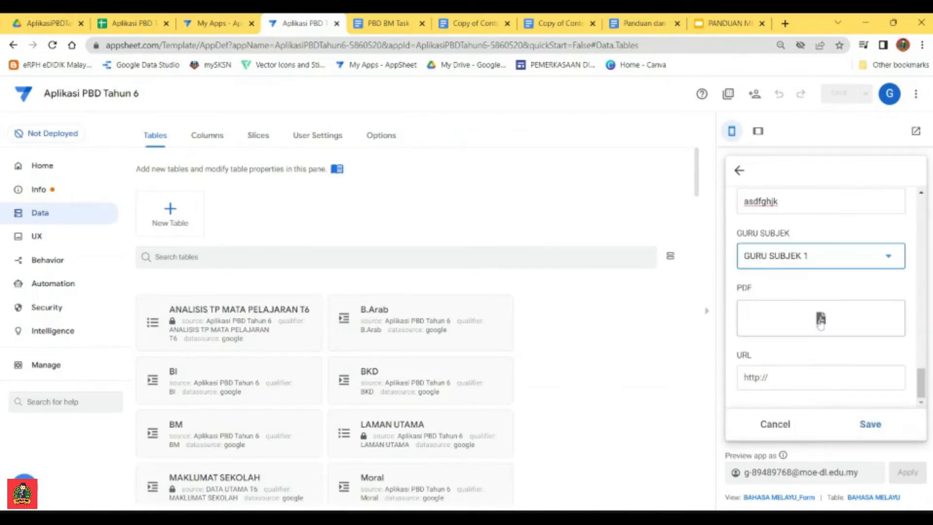
Step: Check the completed form fields and save MURID 1's BAHASA MELAYU record
{"action": "scroll", "coordinate": [809, 317], "scroll_direction": "up", "scroll_amount": 6}
{"action": "scroll", "coordinate": [810, 317], "scroll_direction": "up", "scroll_amount": 4}
{"action": "scroll", "coordinate": [821, 340], "scroll_direction": "down", "scroll_amount": 2}
{"action": "left_click", "coordinate": [869, 425]}
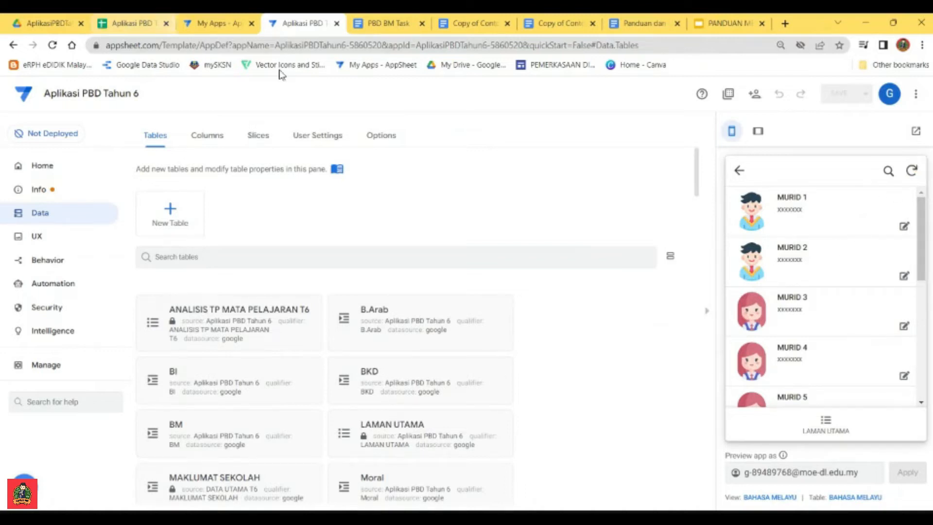
Step: Open MURID 1's record in the BAHASA MELAYU list and view its generated PDF report
{"action": "left_click", "coordinate": [792, 204]}
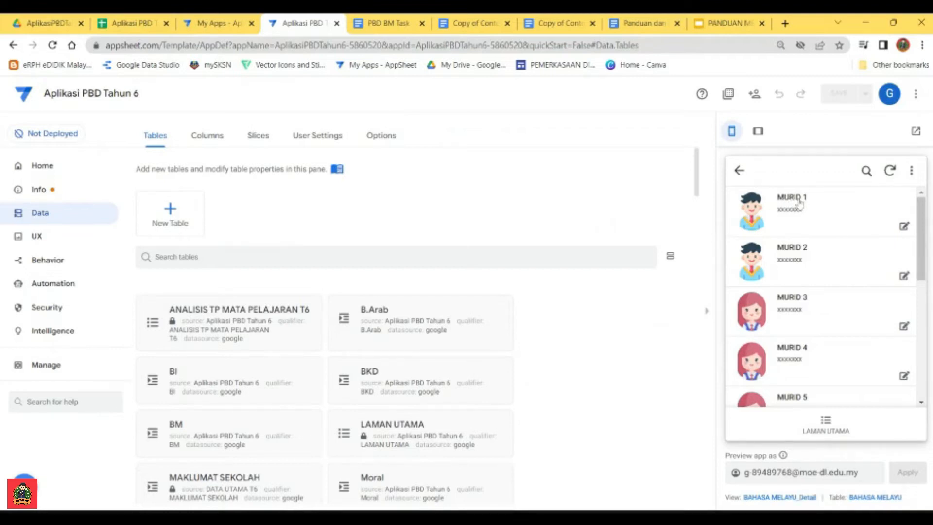
{"action": "scroll", "coordinate": [836, 227], "scroll_direction": "down", "scroll_amount": 10}
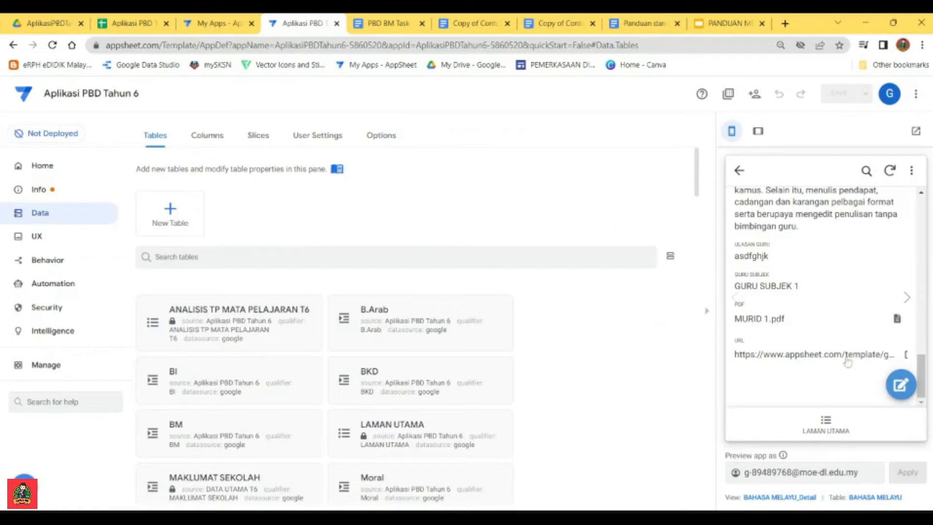
{"action": "left_click", "coordinate": [896, 320]}
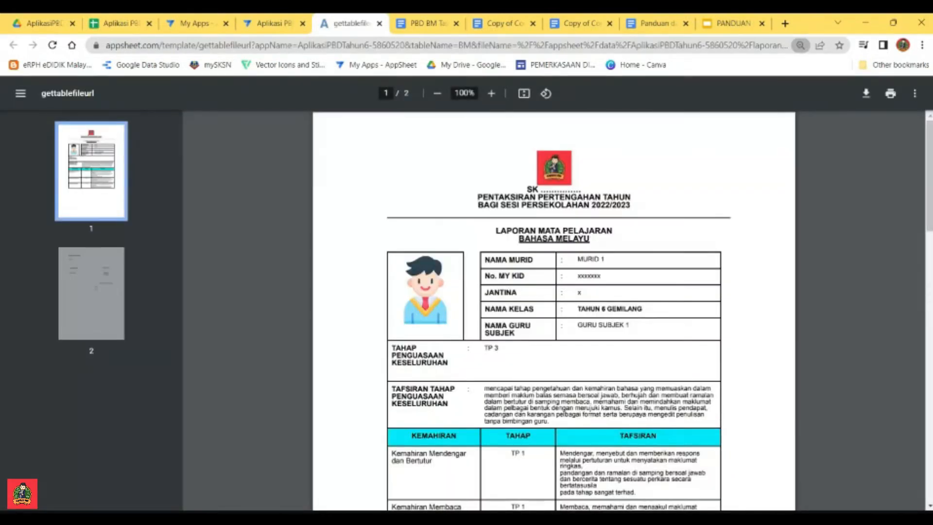
Step: Check both pages of MURID 1's Bahasa Melayu report, close it and return to the pupil list
{"action": "scroll", "coordinate": [553, 311], "scroll_direction": "down", "scroll_amount": 3}
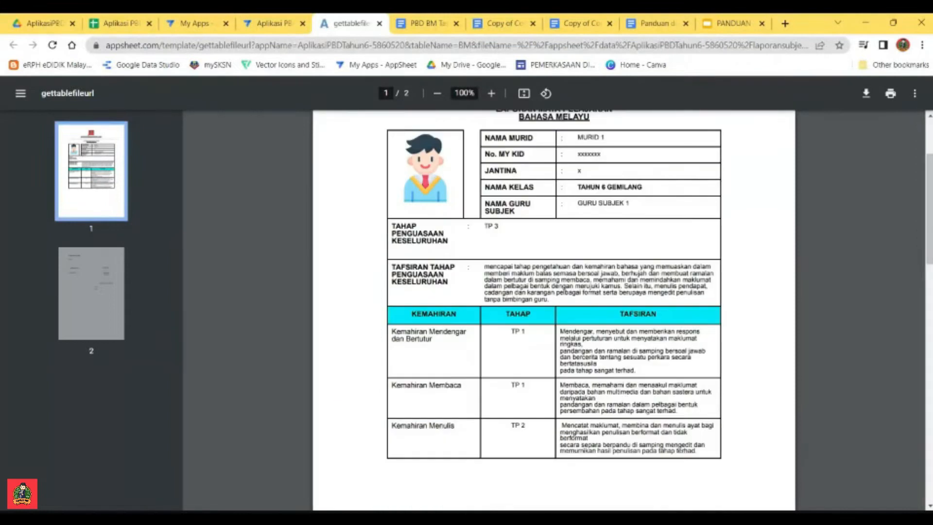
{"action": "scroll", "coordinate": [551, 335], "scroll_direction": "down", "scroll_amount": 10}
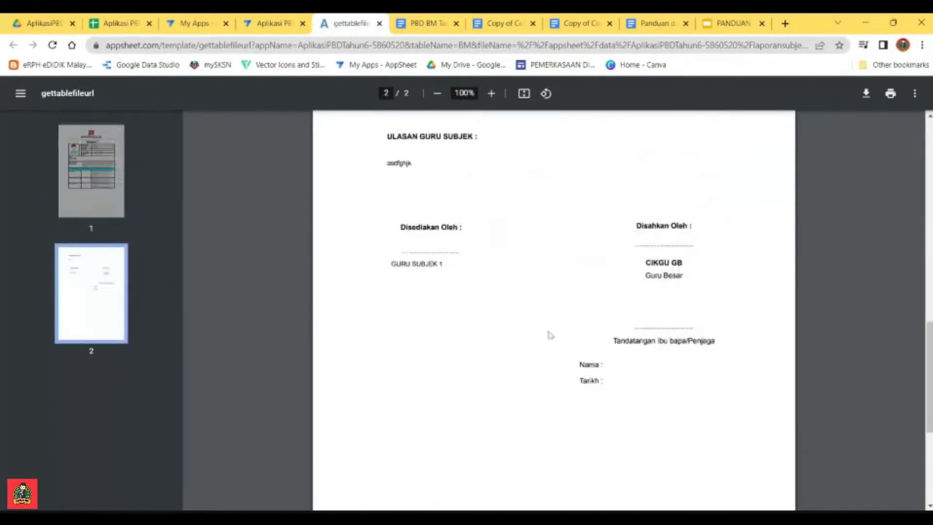
{"action": "scroll", "coordinate": [637, 362], "scroll_direction": "up", "scroll_amount": 5}
{"action": "scroll", "coordinate": [639, 359], "scroll_direction": "down", "scroll_amount": 3}
{"action": "scroll", "coordinate": [641, 352], "scroll_direction": "up", "scroll_amount": 4}
{"action": "scroll", "coordinate": [642, 347], "scroll_direction": "up", "scroll_amount": 8}
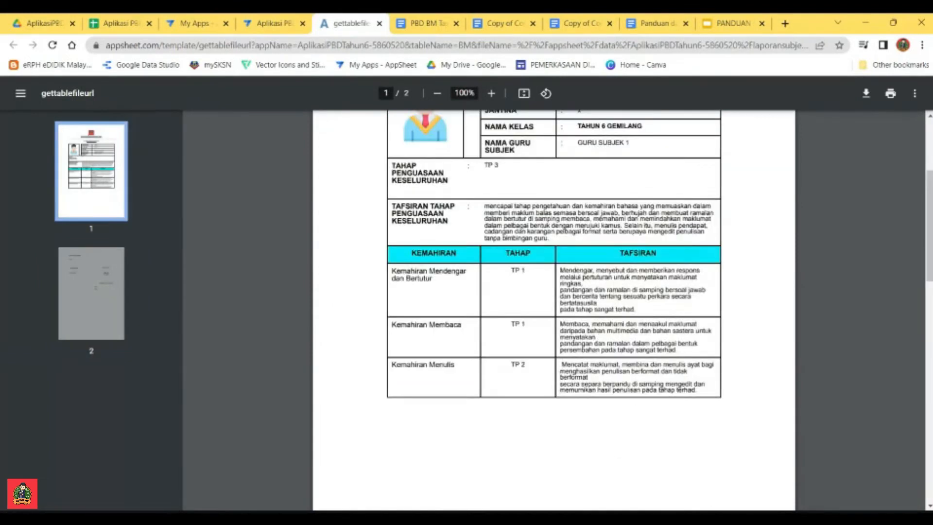
{"action": "scroll", "coordinate": [581, 315], "scroll_direction": "down", "scroll_amount": 3}
{"action": "scroll", "coordinate": [581, 315], "scroll_direction": "up", "scroll_amount": 1}
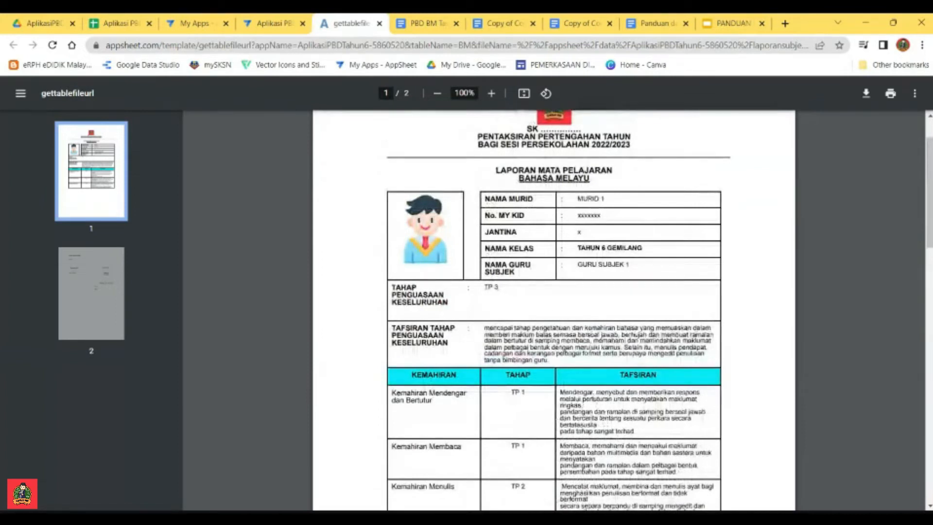
{"action": "scroll", "coordinate": [581, 315], "scroll_direction": "up", "scroll_amount": 2}
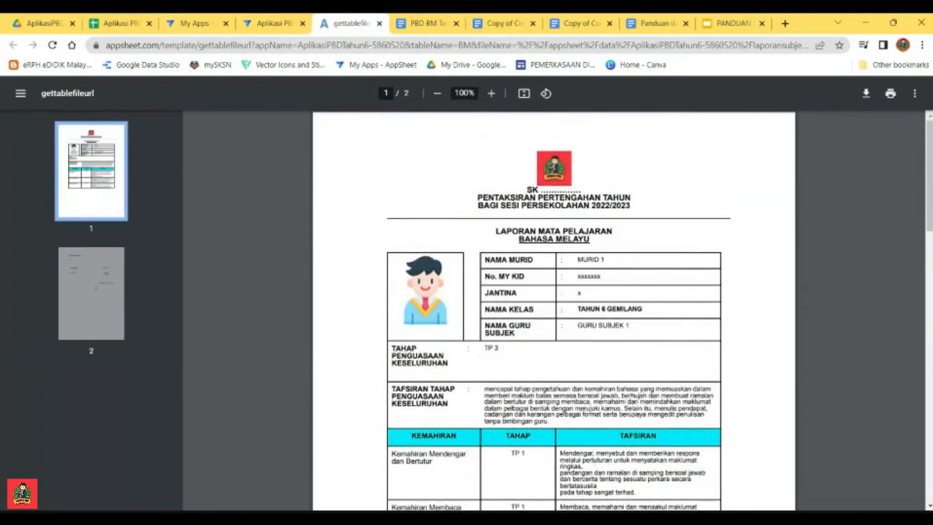
{"action": "left_click", "coordinate": [379, 22]}
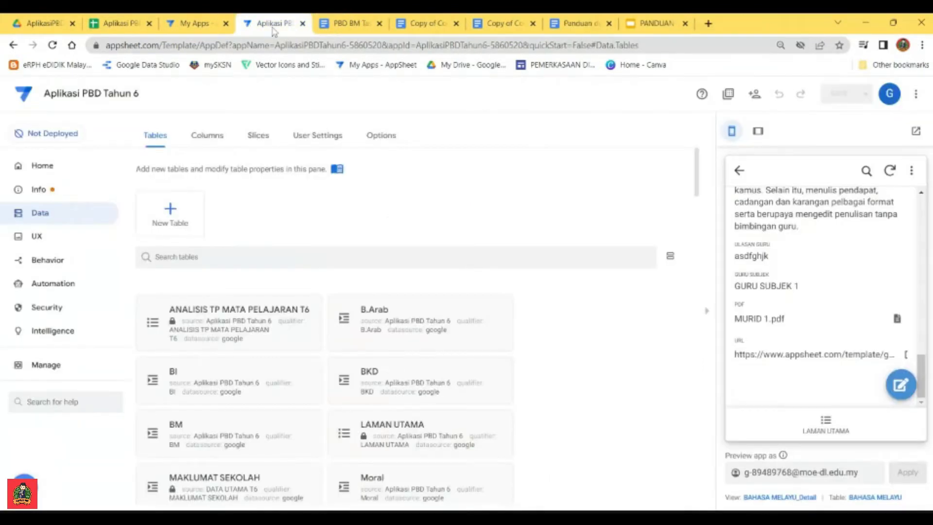
{"action": "left_click", "coordinate": [740, 170]}
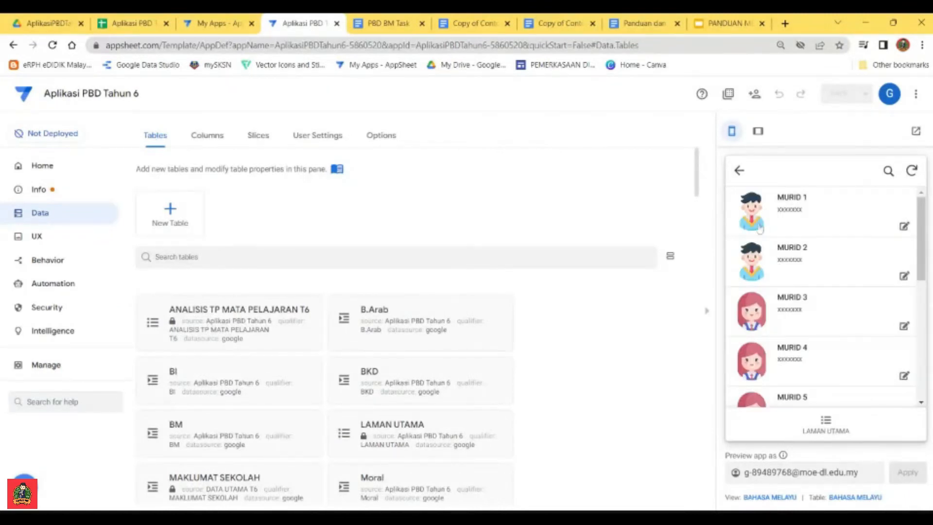
Step: Switch to Google Drive and trace the folder path from My Drive through appsheet and data to AplikasiPBDTahun6-5860520
{"action": "left_click", "coordinate": [49, 25]}
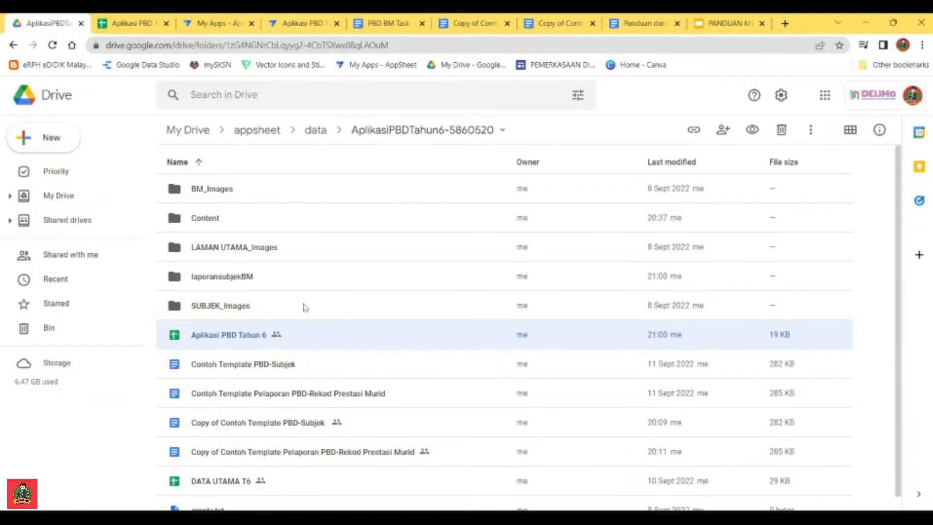
{"action": "left_click", "coordinate": [229, 277]}
{"action": "left_click", "coordinate": [316, 130]}
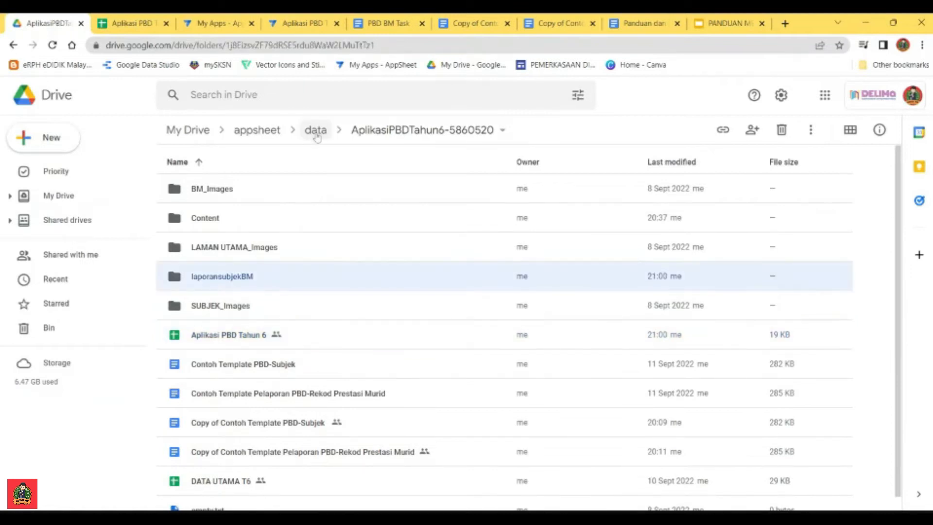
{"action": "left_click", "coordinate": [258, 130]}
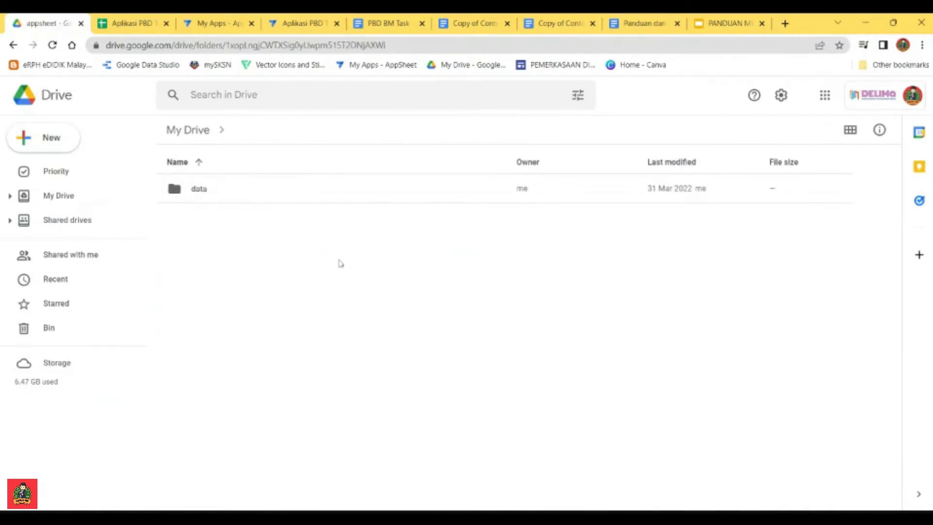
{"action": "left_click", "coordinate": [188, 130]}
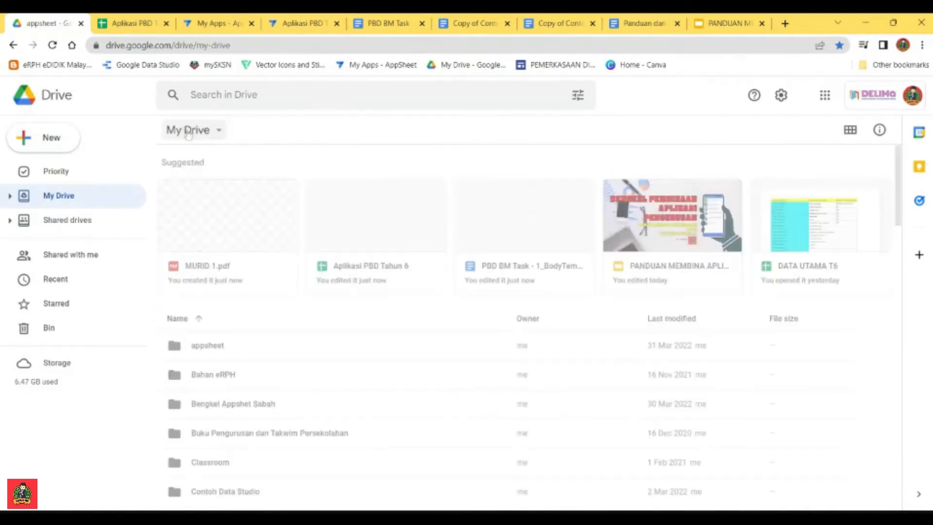
{"action": "double_click", "coordinate": [214, 348]}
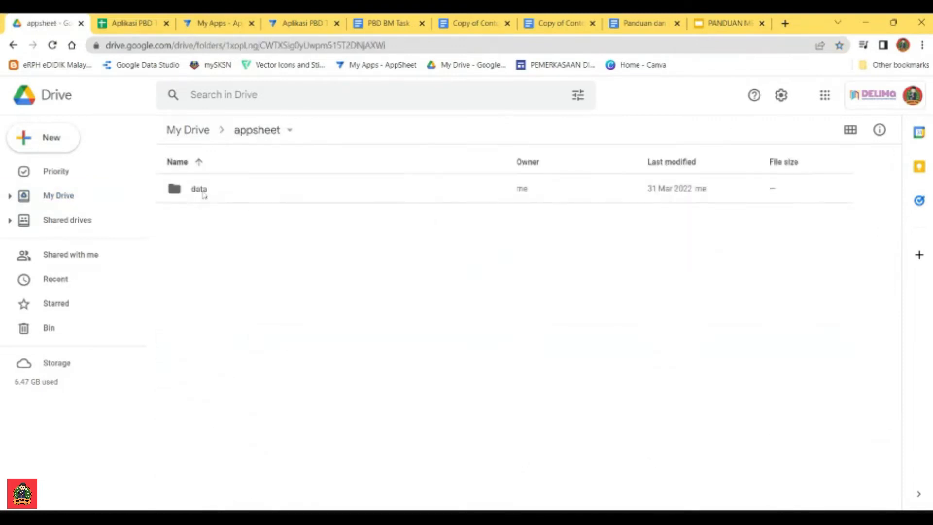
{"action": "double_click", "coordinate": [203, 189]}
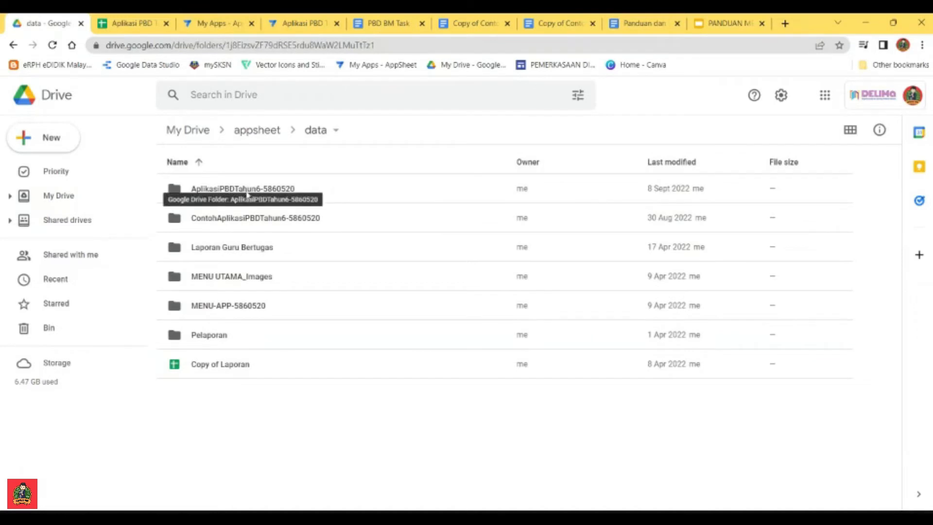
{"action": "double_click", "coordinate": [248, 189]}
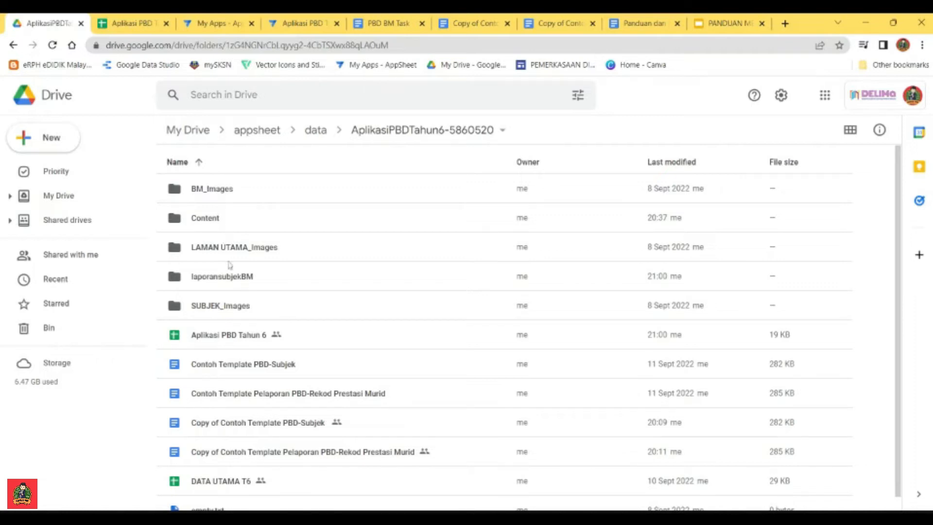
Step: Open the laporansubjekBM folder, preview MURID 1.pdf and close the preview
{"action": "left_click", "coordinate": [227, 280]}
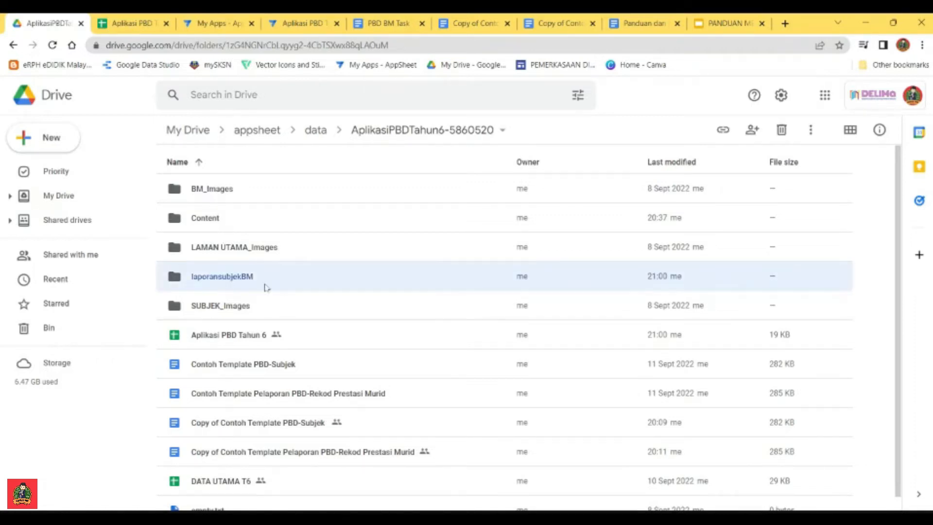
{"action": "double_click", "coordinate": [237, 281]}
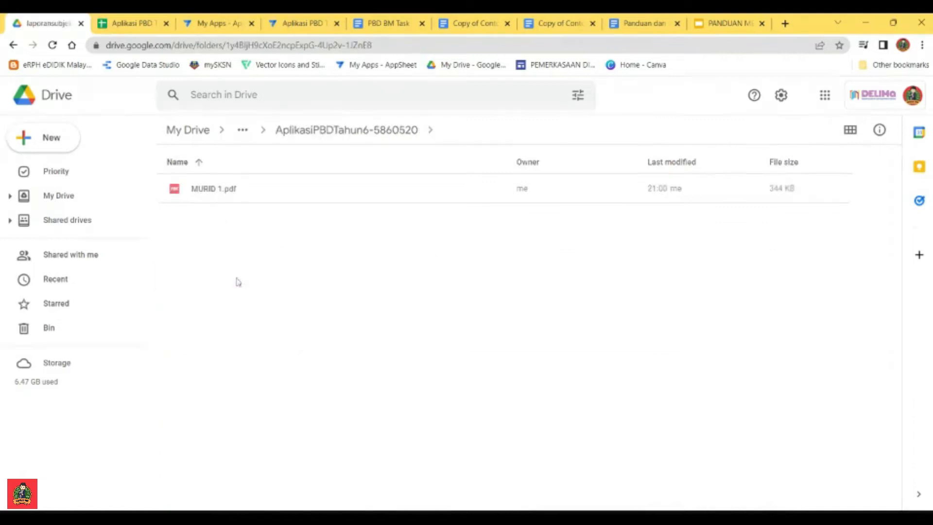
{"action": "double_click", "coordinate": [215, 190]}
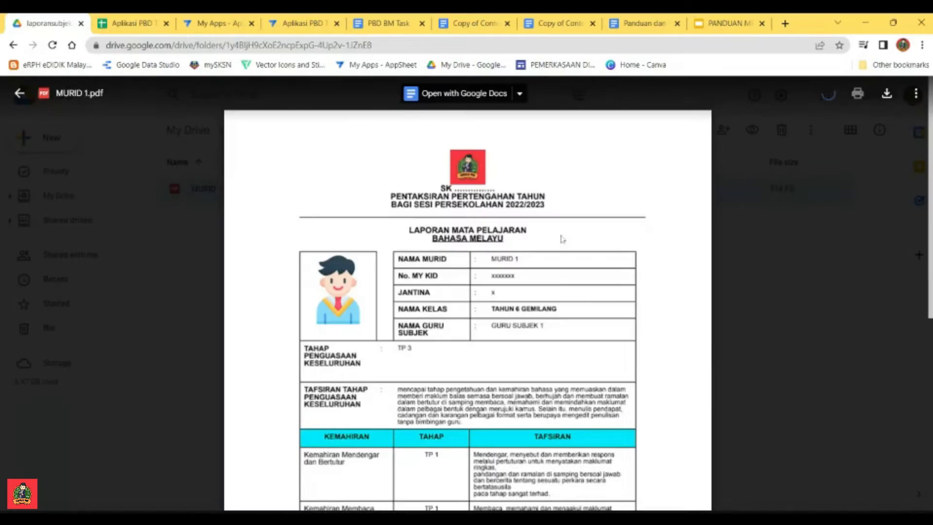
{"action": "scroll", "coordinate": [562, 239], "scroll_direction": "down", "scroll_amount": 15}
{"action": "scroll", "coordinate": [467, 292], "scroll_direction": "up", "scroll_amount": 15}
{"action": "left_click", "coordinate": [19, 93]}
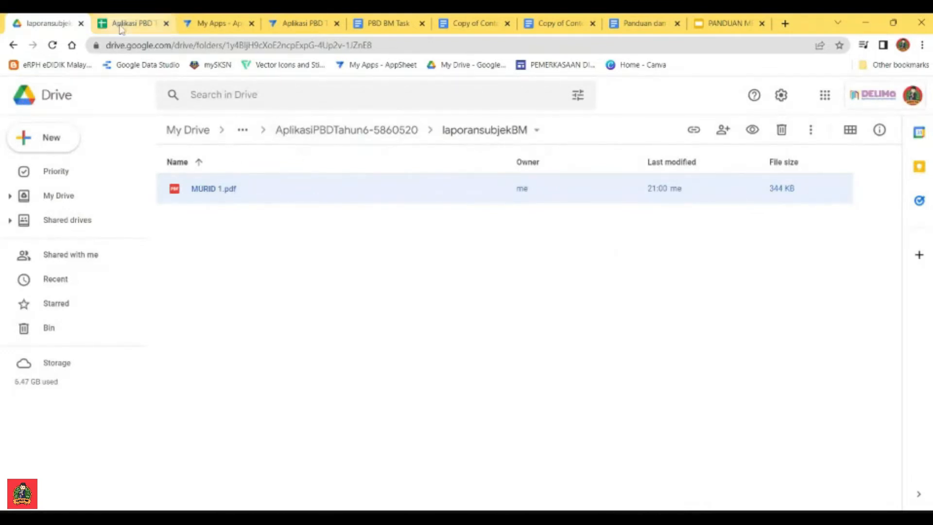
Step: Switch back to AppSheet, leave the BAHASA MELAYU list in the app preview and open the app's automation bots
{"action": "left_click", "coordinate": [299, 30]}
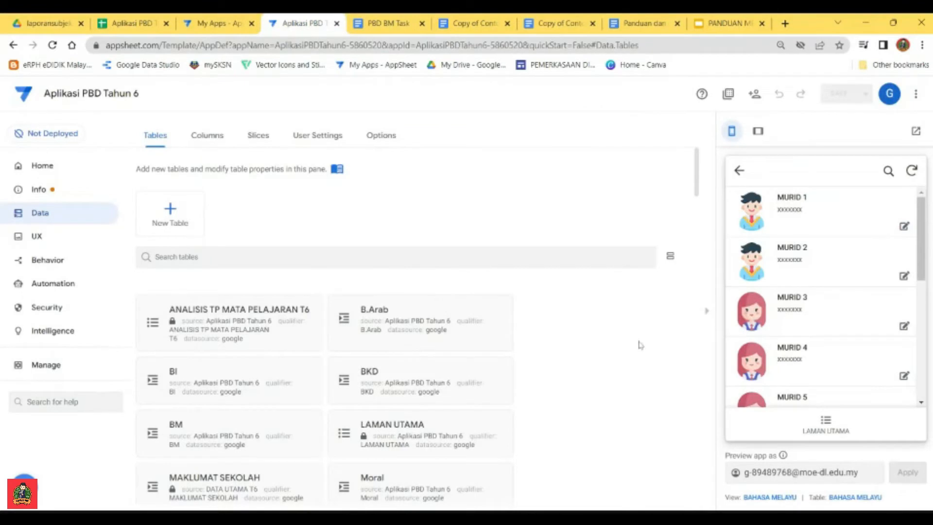
{"action": "left_click", "coordinate": [744, 174]}
{"action": "left_click", "coordinate": [739, 171]}
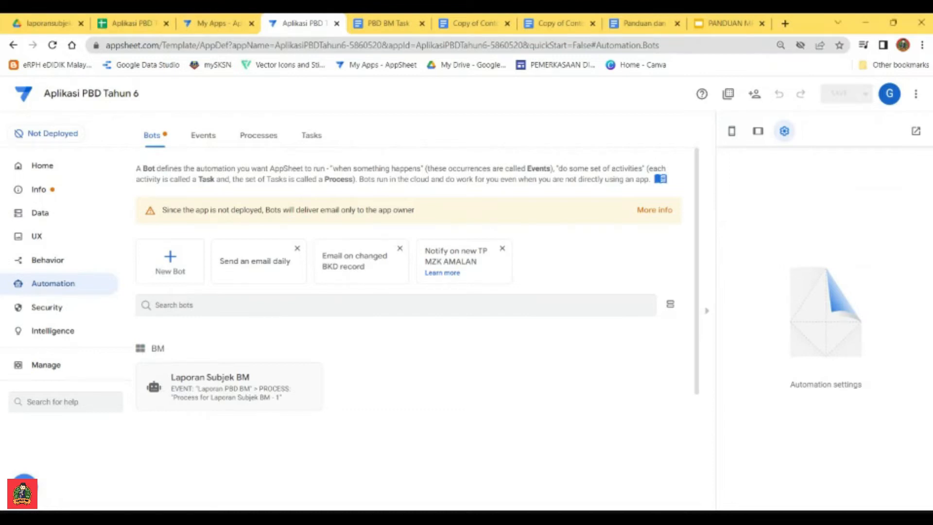
{"action": "scroll", "coordinate": [340, 380], "scroll_direction": "down", "scroll_amount": 1}
{"action": "scroll", "coordinate": [315, 374], "scroll_direction": "down", "scroll_amount": 1}
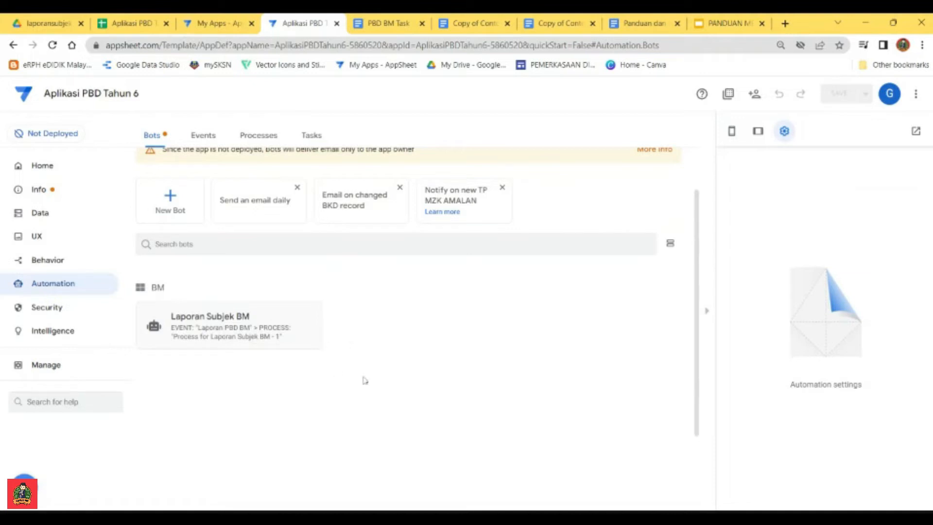
Step: Create a custom bot named Laporan Subjek BI
{"action": "left_click", "coordinate": [171, 197]}
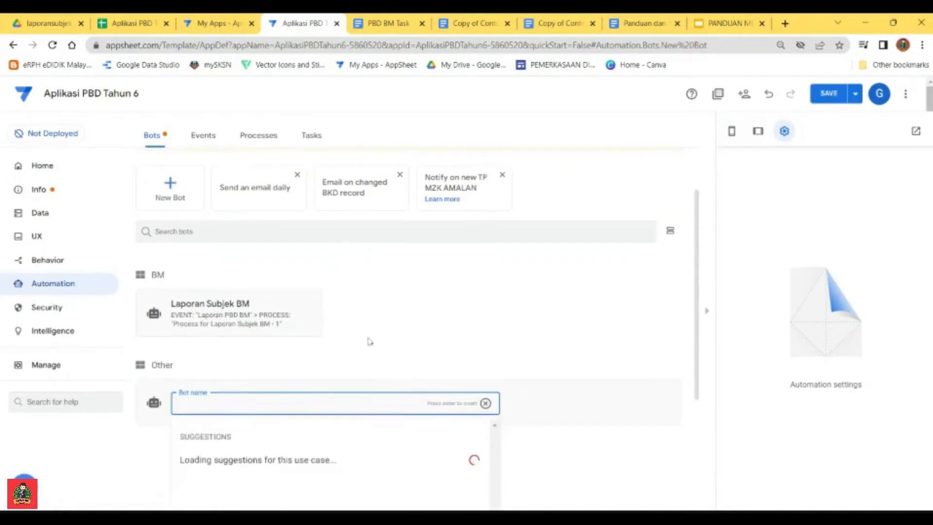
{"action": "scroll", "coordinate": [369, 343], "scroll_direction": "down", "scroll_amount": 2}
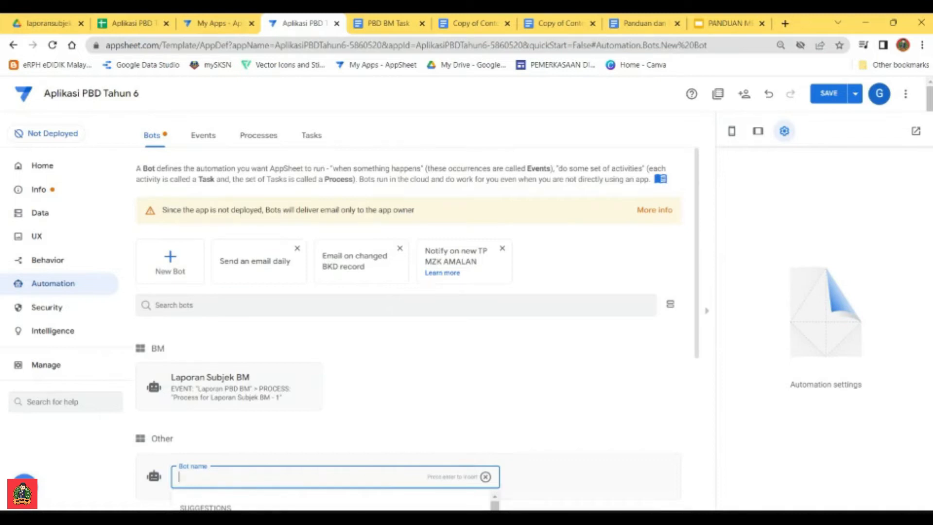
{"action": "scroll", "coordinate": [268, 316], "scroll_direction": "down", "scroll_amount": 4}
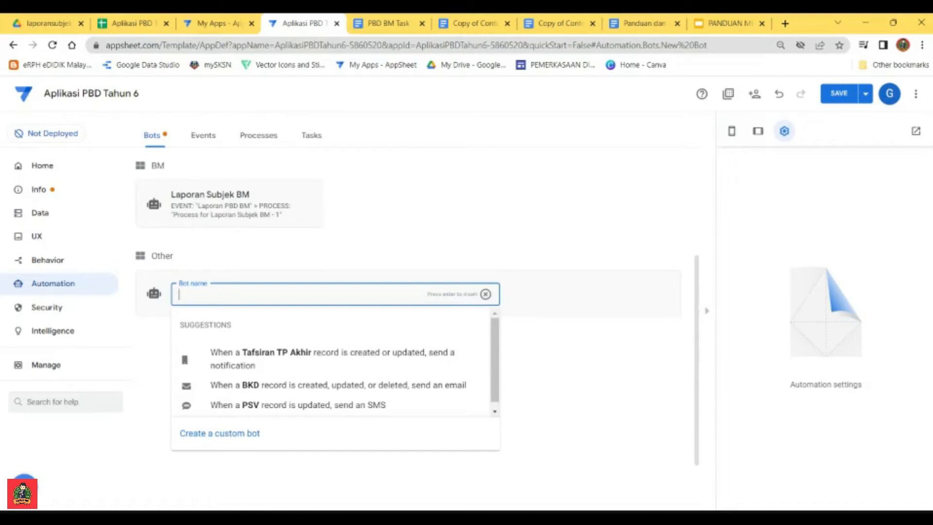
{"action": "type", "text": "Laporan Subjek B"}
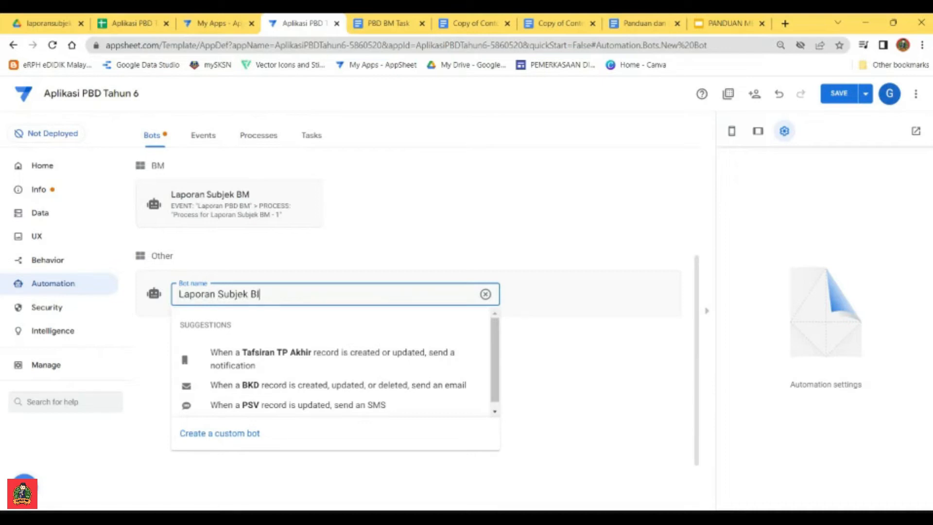
{"action": "type", "text": "I"}
{"action": "left_click", "coordinate": [236, 433]}
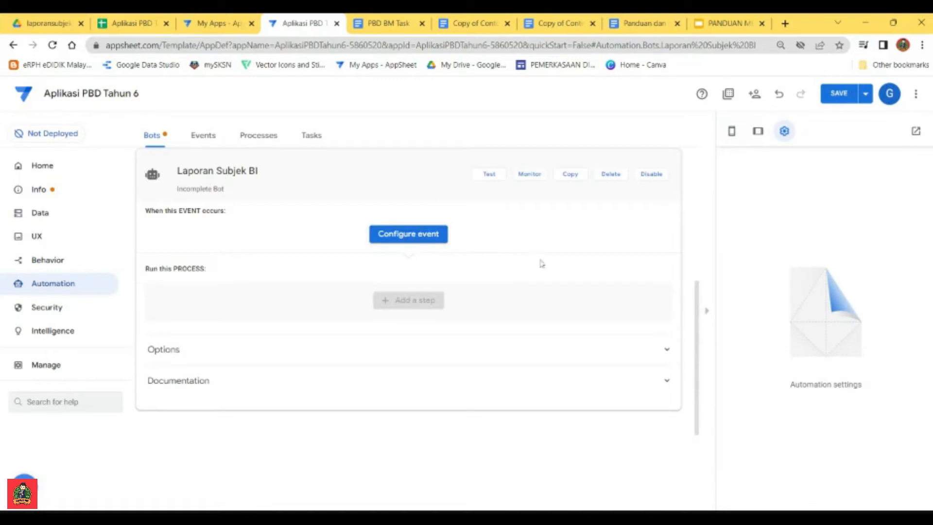
Step: Check how the event is named in the existing Laporan Subjek BM bot, then return to the Laporan Subjek BI bot
{"action": "left_click", "coordinate": [410, 237]}
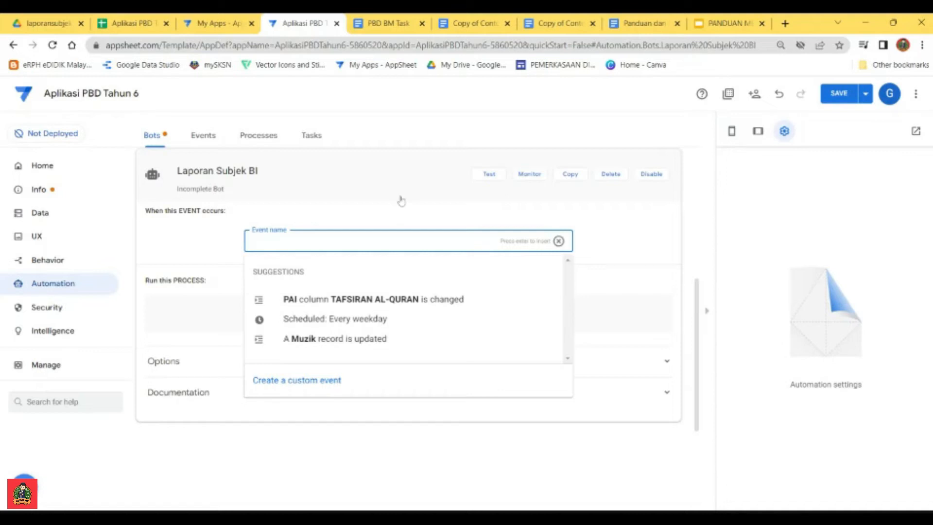
{"action": "scroll", "coordinate": [416, 208], "scroll_direction": "up", "scroll_amount": 1}
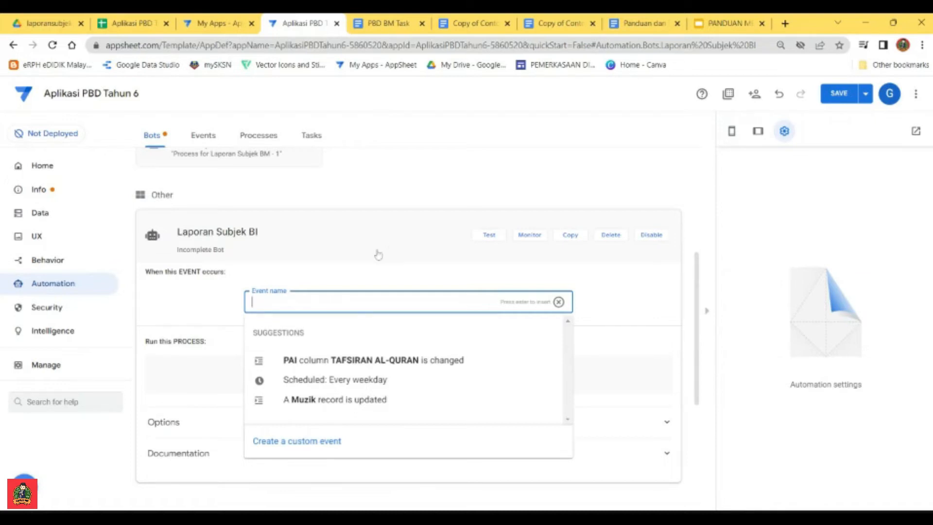
{"action": "scroll", "coordinate": [382, 258], "scroll_direction": "up", "scroll_amount": 3}
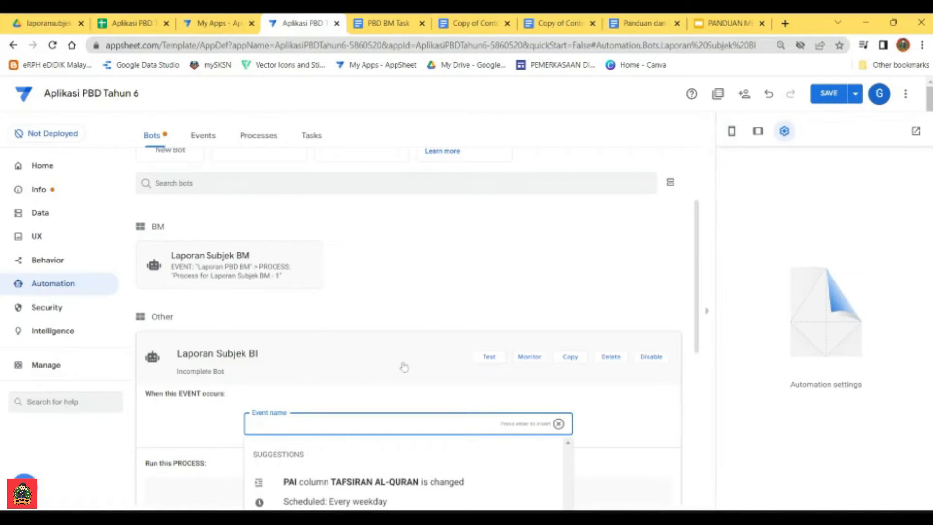
{"action": "left_click", "coordinate": [254, 260]}
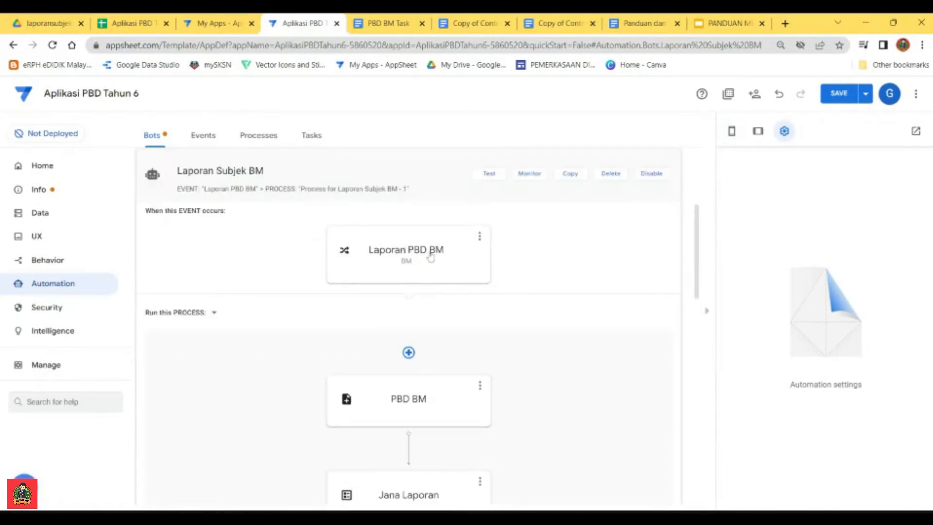
{"action": "scroll", "coordinate": [431, 258], "scroll_direction": "down", "scroll_amount": 10}
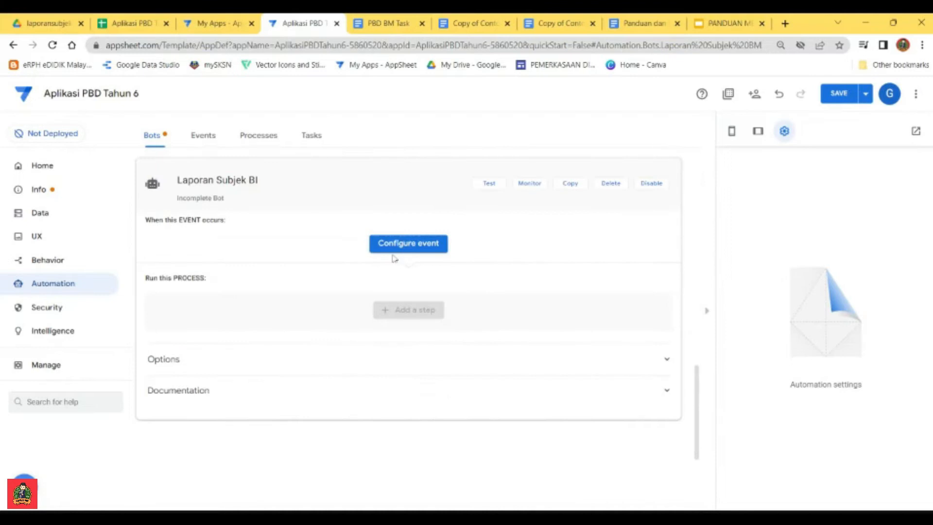
Step: Configure a custom event named Laporan BI for the Laporan Subjek BI bot
{"action": "left_click", "coordinate": [394, 248]}
{"action": "type", "text": "LAP"}
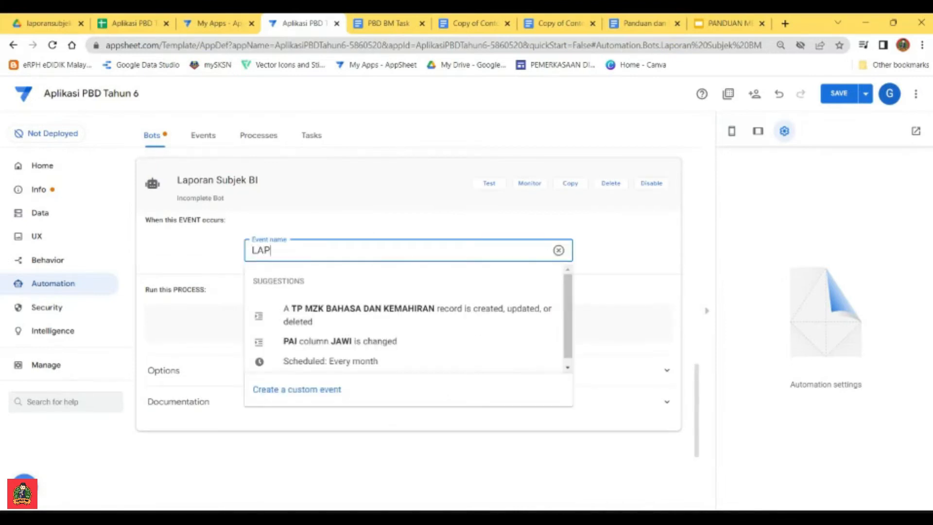
{"action": "key", "text": "BackSpace"}
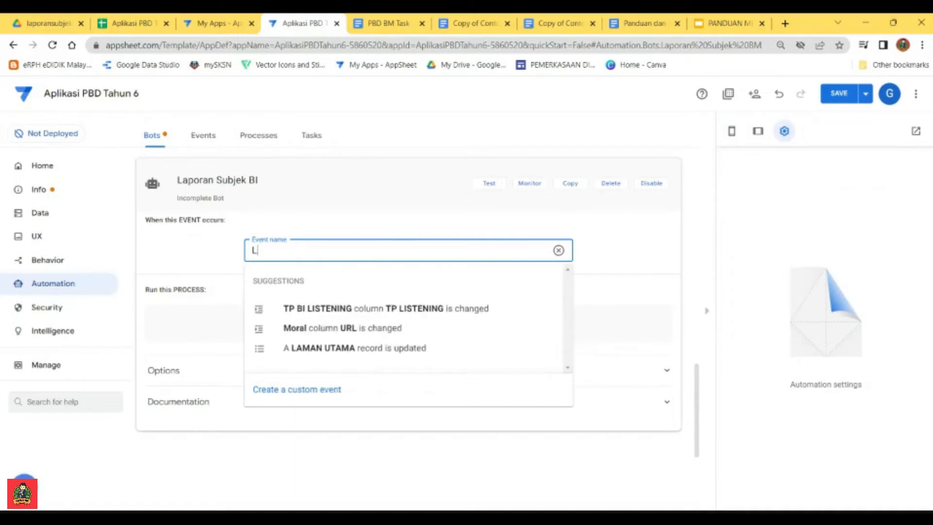
{"action": "type", "text": "aporan BM"}
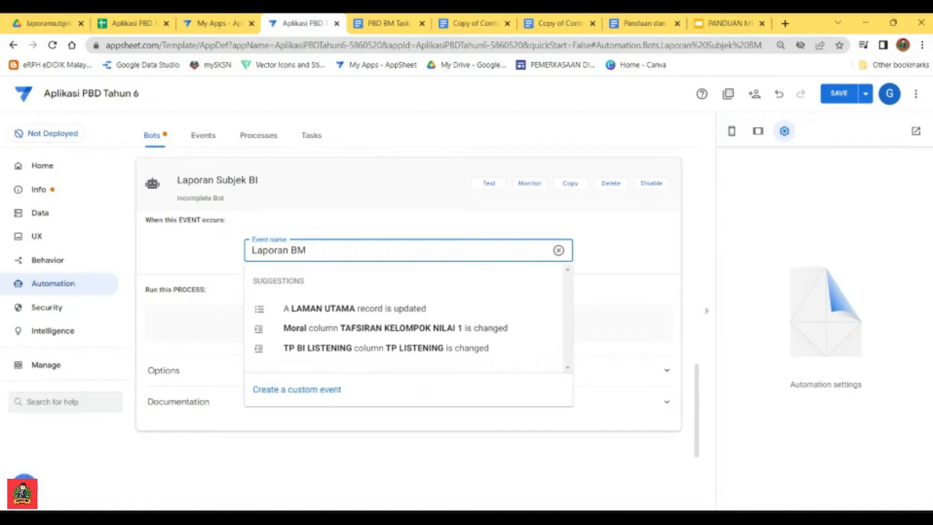
{"action": "key", "text": "BackSpace"}
{"action": "type", "text": "I"}
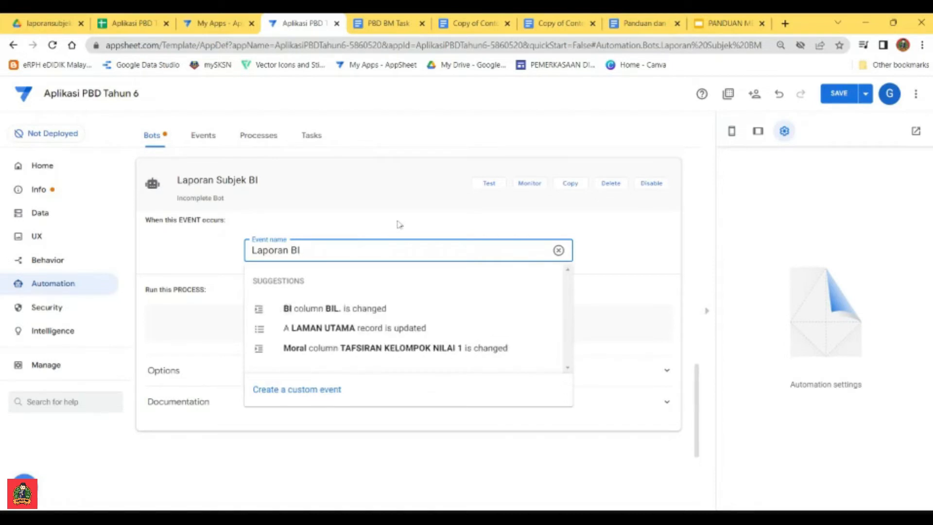
{"action": "left_click", "coordinate": [294, 390]}
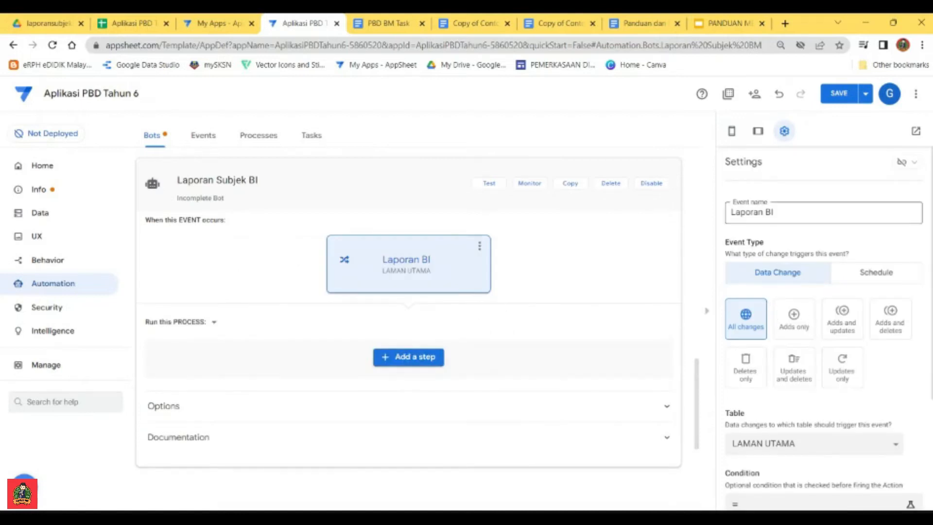
Step: Set the Laporan BI event's table to BI and return to the Laporan Subjek BI bot
{"action": "scroll", "coordinate": [795, 292], "scroll_direction": "down", "scroll_amount": 3}
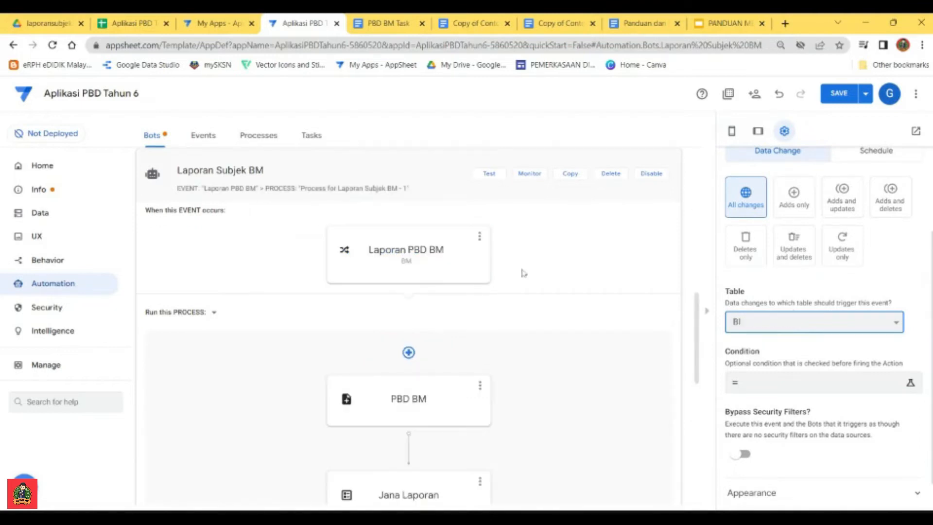
{"action": "scroll", "coordinate": [550, 308], "scroll_direction": "down", "scroll_amount": 3}
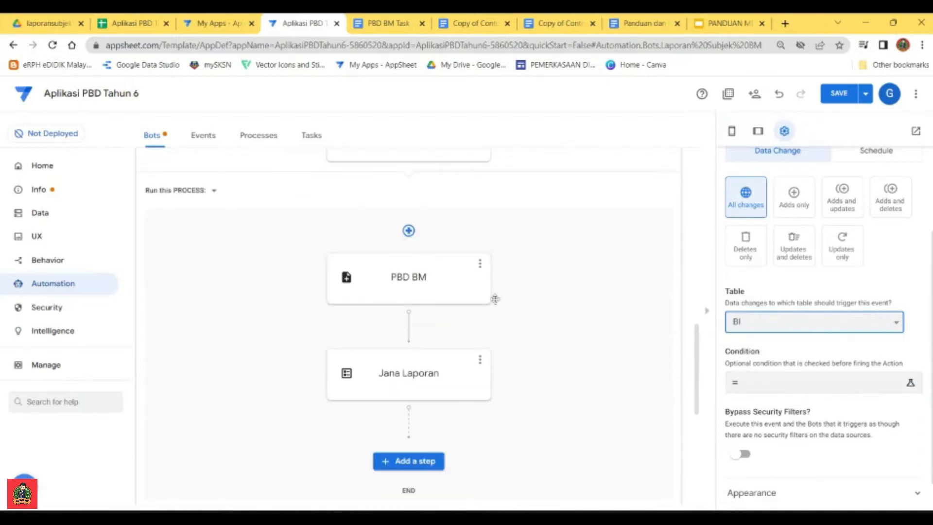
{"action": "scroll", "coordinate": [535, 340], "scroll_direction": "up", "scroll_amount": 3}
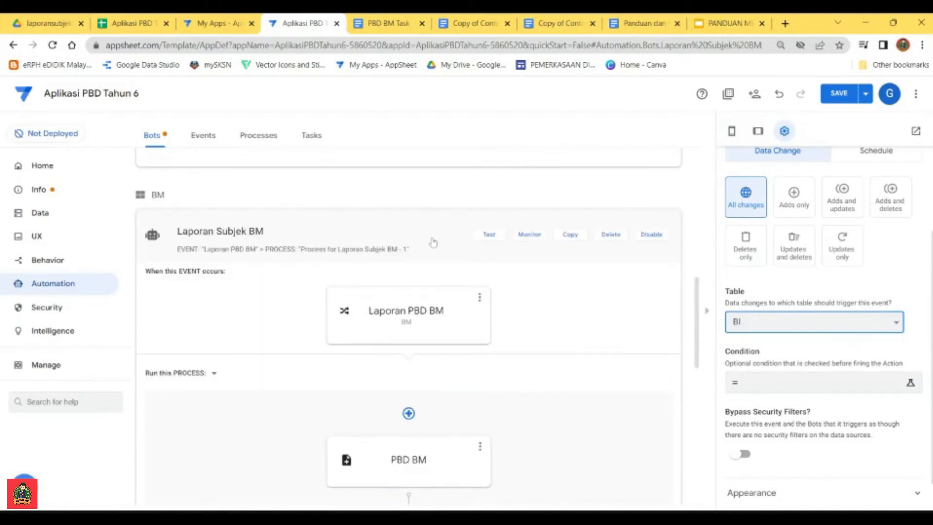
{"action": "scroll", "coordinate": [433, 242], "scroll_direction": "down", "scroll_amount": 2}
{"action": "scroll", "coordinate": [431, 232], "scroll_direction": "up", "scroll_amount": 2}
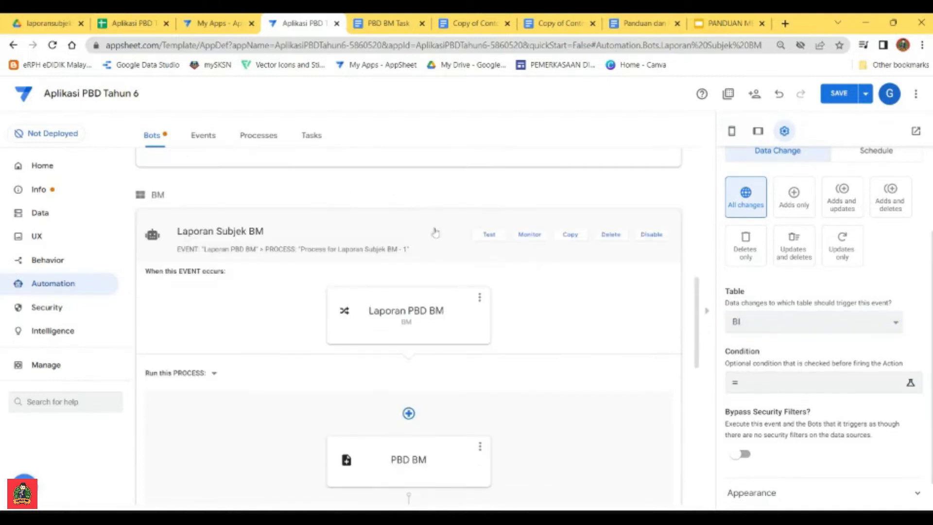
{"action": "left_click", "coordinate": [435, 233]}
{"action": "scroll", "coordinate": [360, 254], "scroll_direction": "up", "scroll_amount": 6}
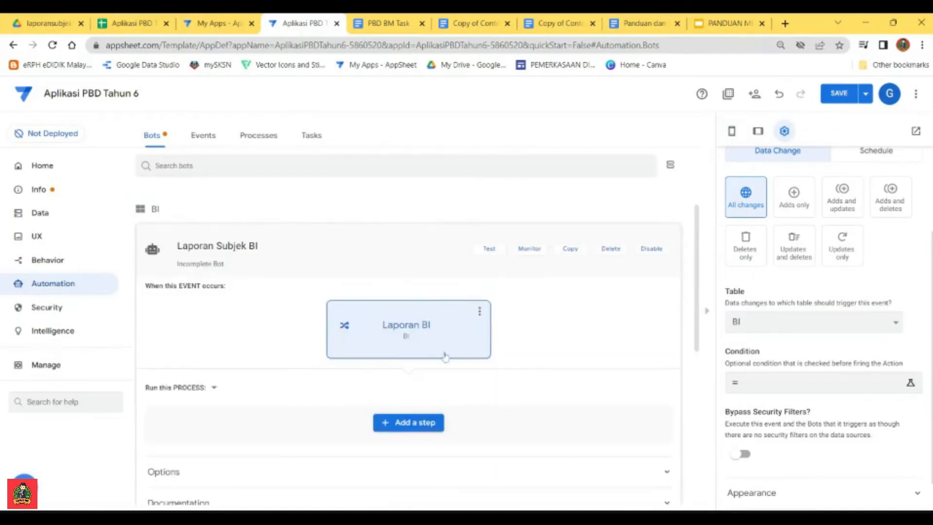
Step: Add a custom step named PBD BI to the Laporan Subjek BI bot's process
{"action": "left_click", "coordinate": [413, 424]}
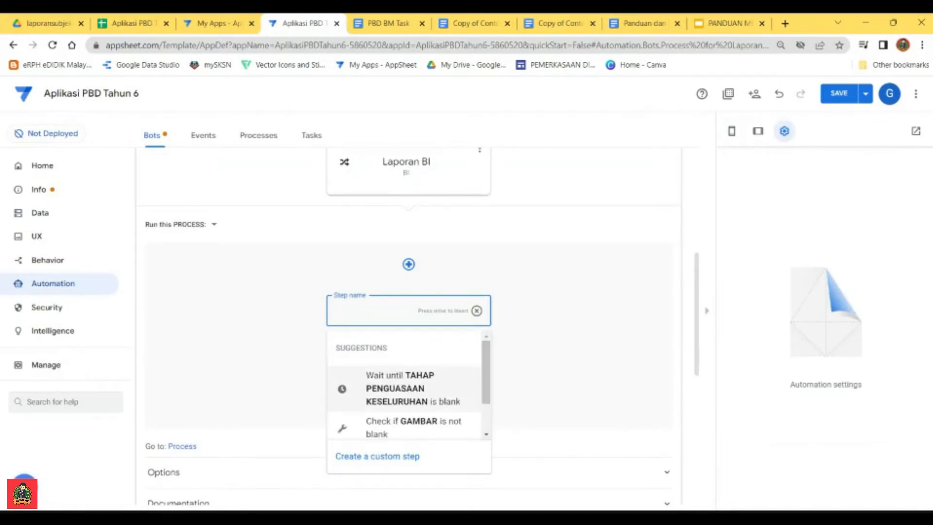
{"action": "type", "text": "PBD BI"}
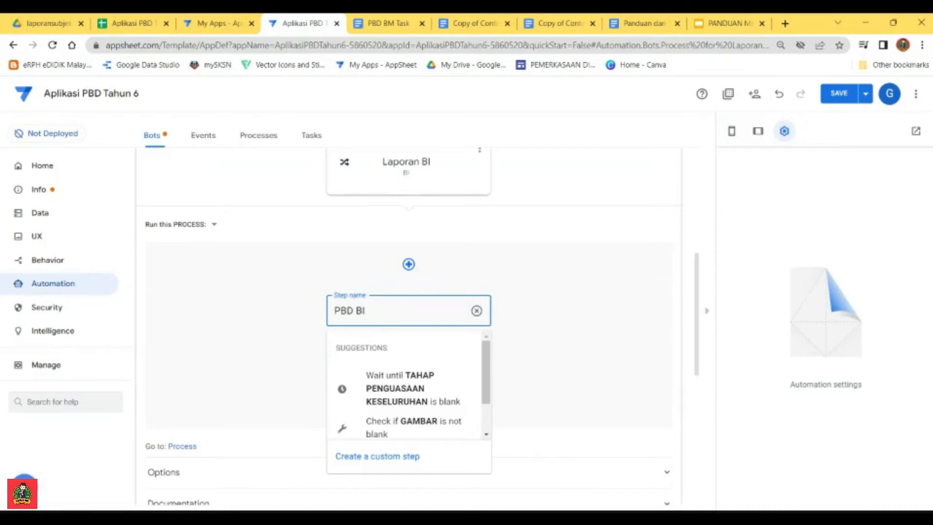
{"action": "left_click", "coordinate": [389, 455]}
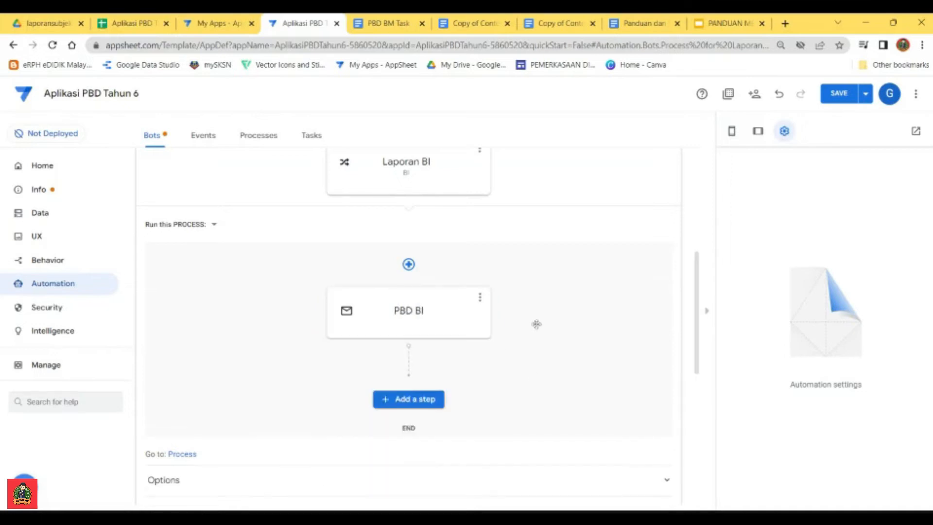
Step: Make the PBD BI task create a new file and generate a template for it
{"action": "left_click", "coordinate": [423, 313]}
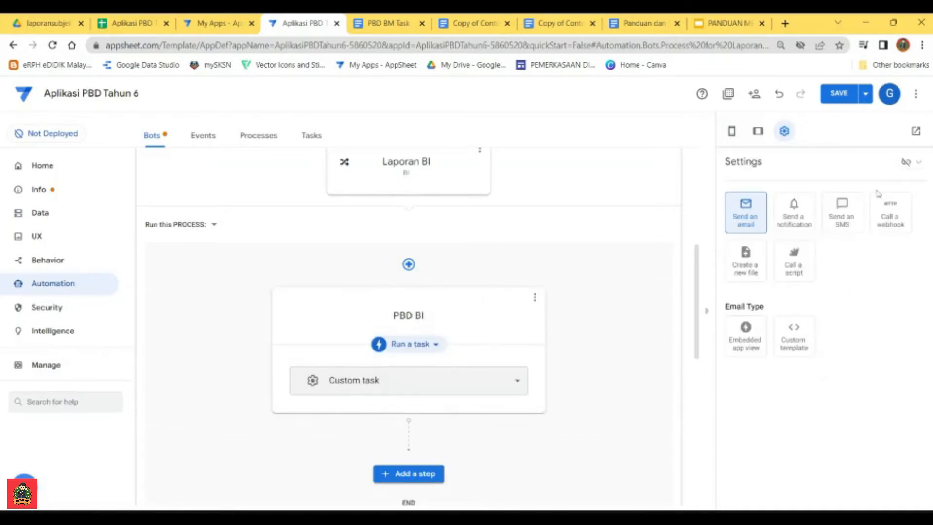
{"action": "left_click", "coordinate": [748, 264]}
{"action": "scroll", "coordinate": [770, 297], "scroll_direction": "down", "scroll_amount": 3}
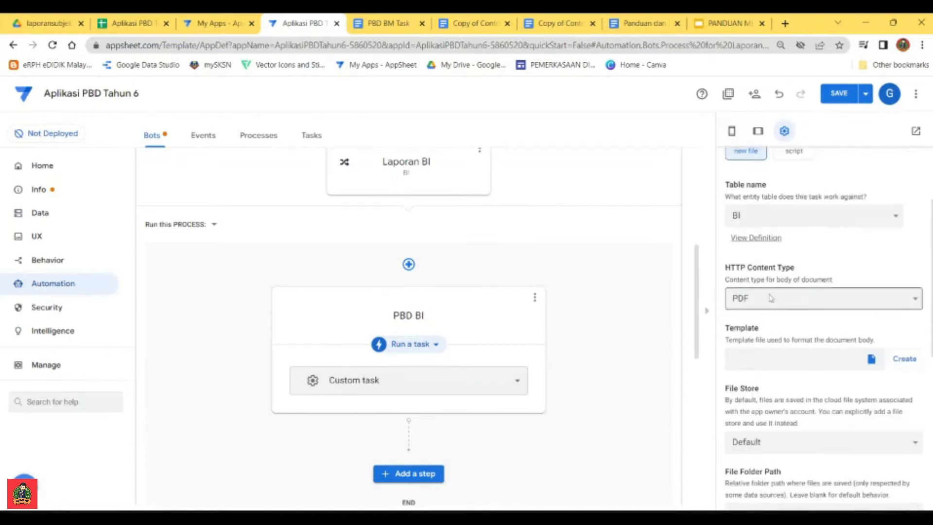
{"action": "left_click", "coordinate": [911, 362]}
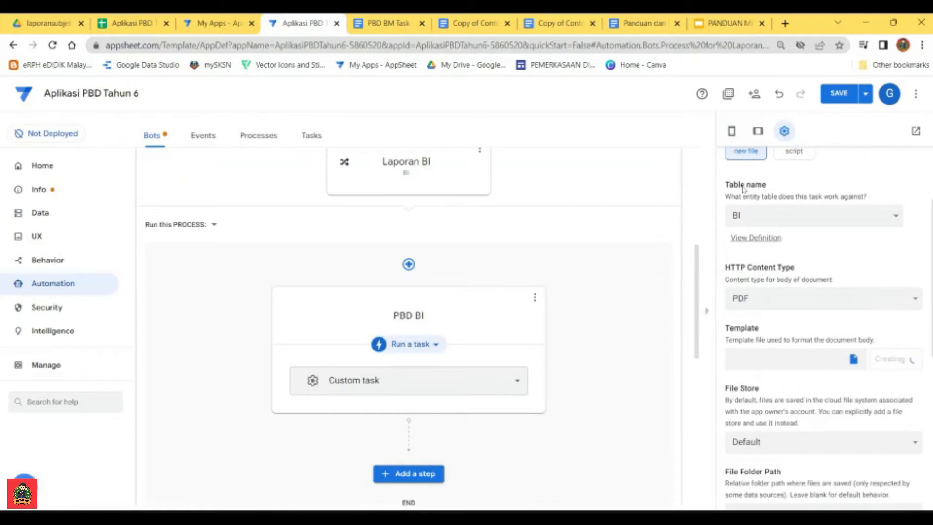
Step: Enter "/laporansubjekBI/" as the file folder path expression of the PBD BI task, adapting the pasted BM path
{"action": "scroll", "coordinate": [753, 272], "scroll_direction": "down", "scroll_amount": 4}
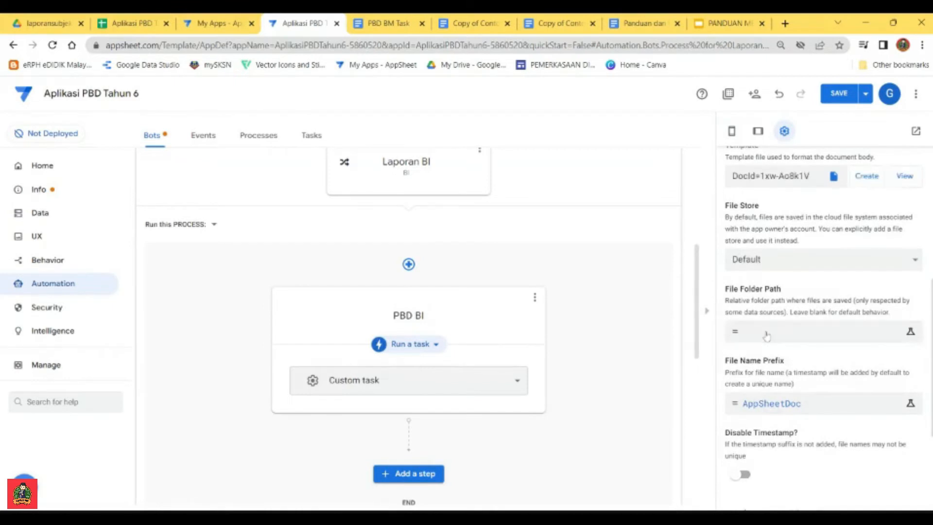
{"action": "left_click", "coordinate": [766, 335]}
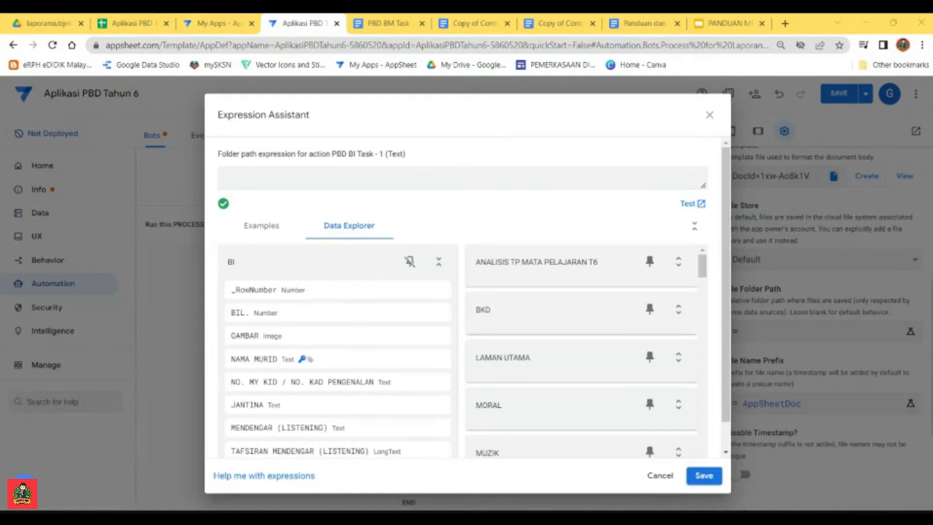
{"action": "left_click", "coordinate": [224, 178]}
{"action": "type", "text": "\"/laporansubjekBM/\""}
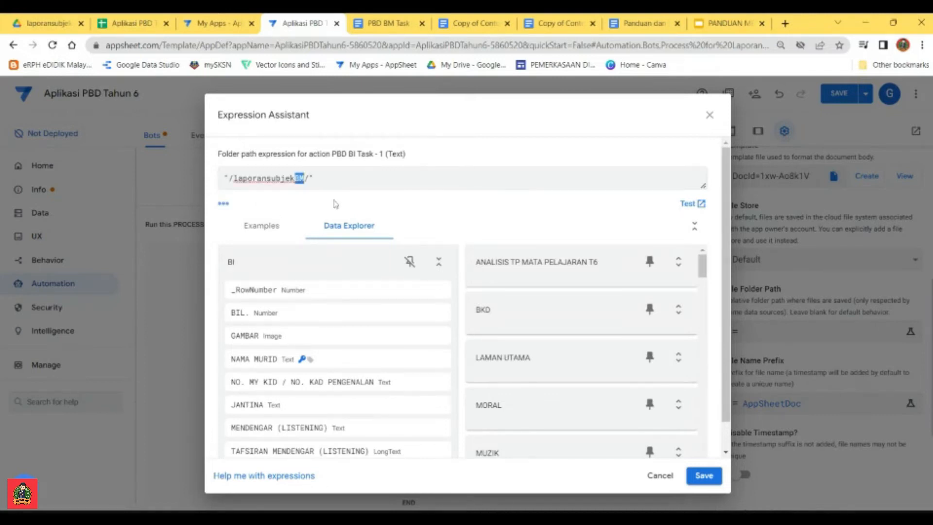
{"action": "type", "text": "BI"}
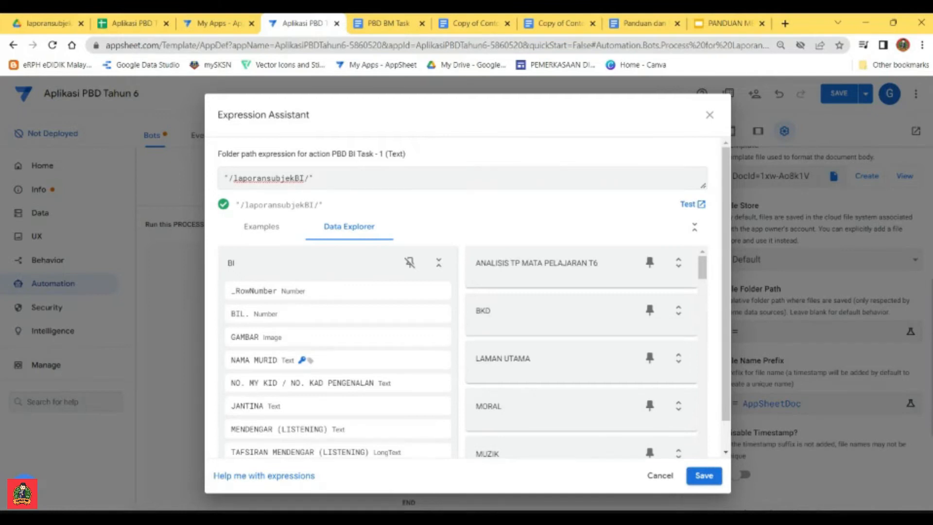
Step: Copy the folder path expression into the formula column of a new table row in the Panduan dan Fomula Untuk Automation document
{"action": "left_click_drag", "start_coordinate": [314, 178], "coordinate": [224, 178]}
{"action": "key", "text": "ctrl+c"}
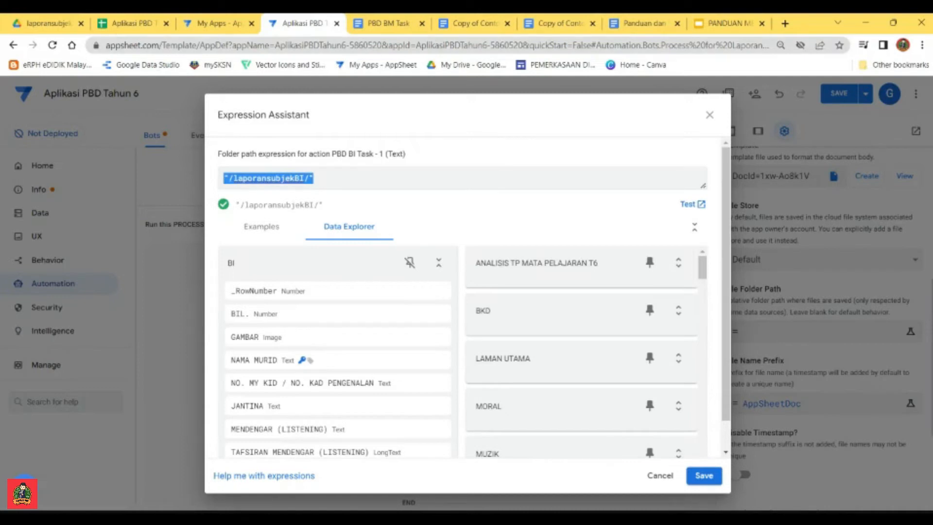
{"action": "left_click", "coordinate": [644, 23]}
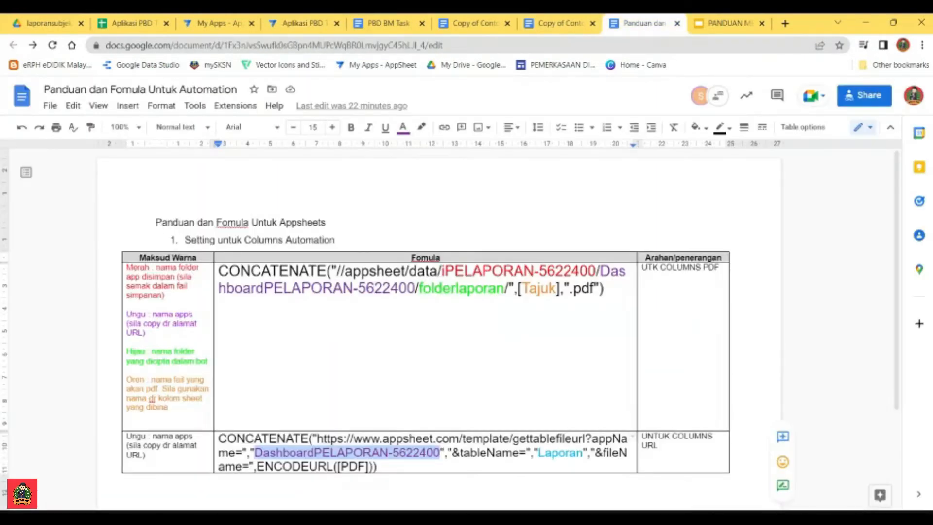
{"action": "scroll", "coordinate": [437, 330], "scroll_direction": "down", "scroll_amount": 3}
{"action": "left_click", "coordinate": [661, 324]}
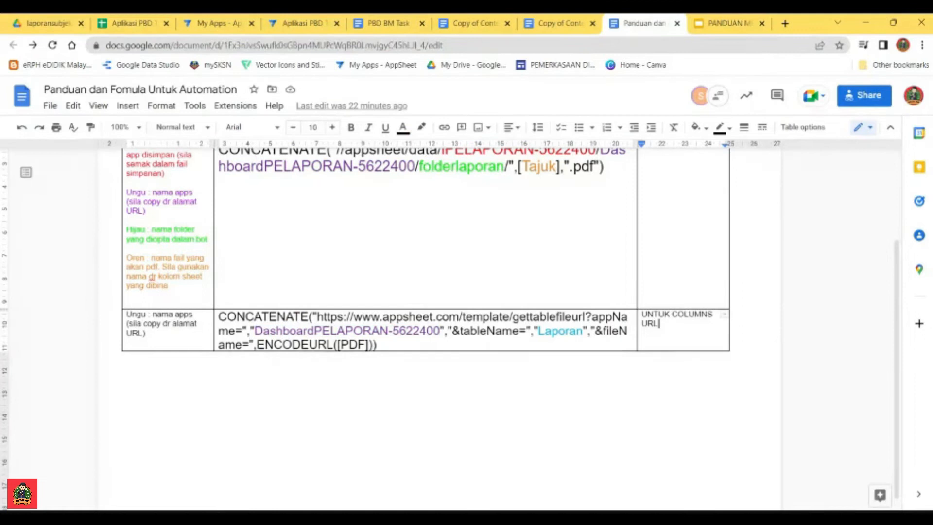
{"action": "key", "text": "Tab"}
{"action": "key", "text": "Tab"}
{"action": "key", "text": "ctrl+v"}
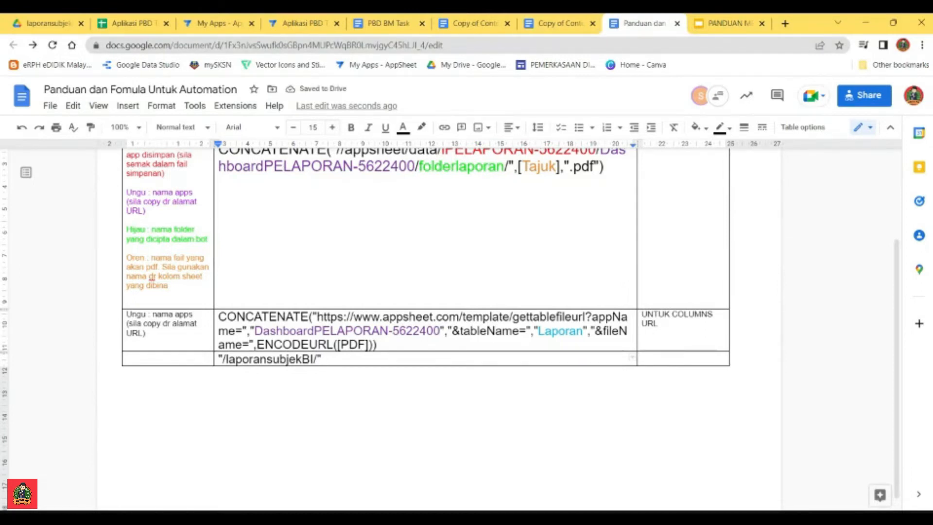
{"action": "left_click_drag", "start_coordinate": [314, 359], "coordinate": [301, 359]}
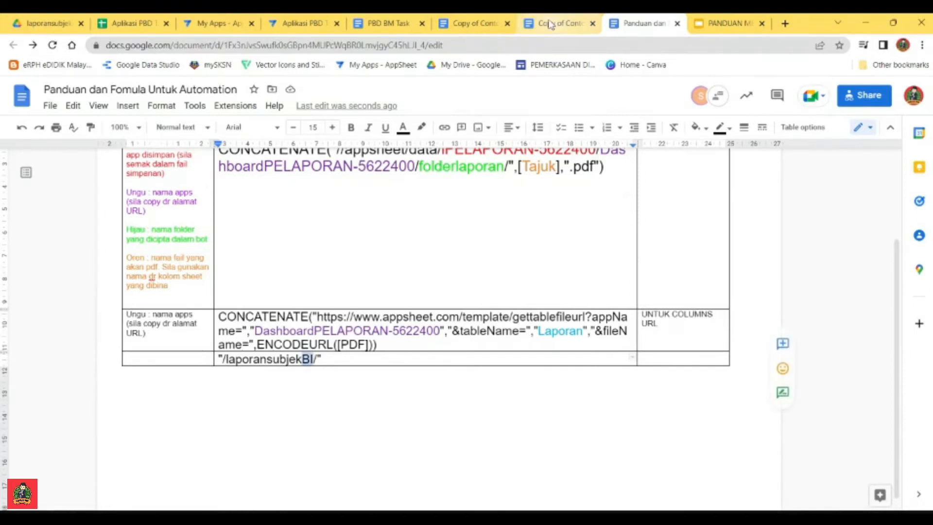
Step: Switch back to AppSheet, save the folder path and set the file name prefix to [NAMA MURID]
{"action": "left_click", "coordinate": [303, 22]}
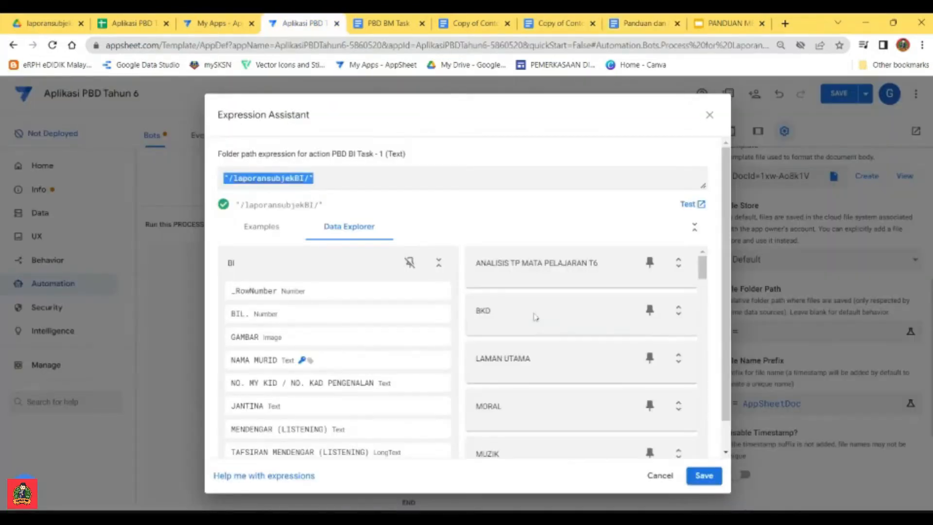
{"action": "left_click", "coordinate": [704, 476]}
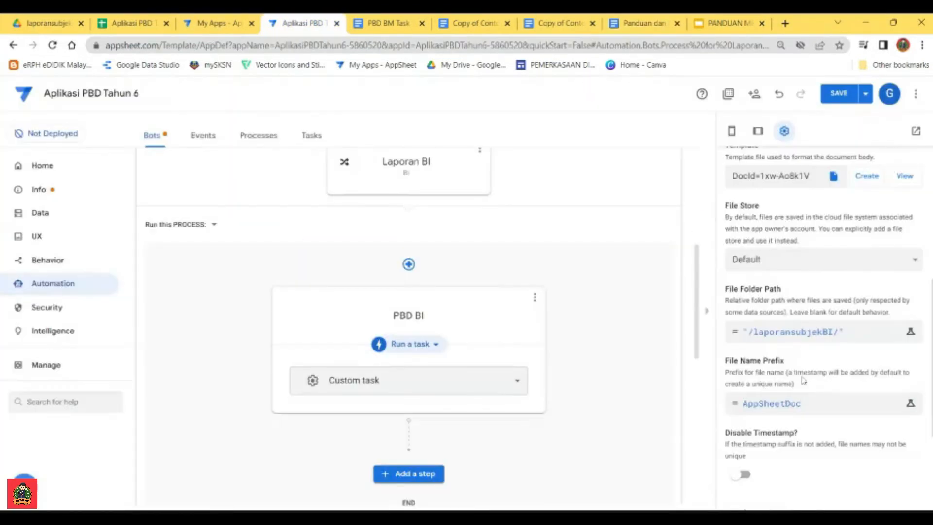
{"action": "left_click", "coordinate": [809, 409]}
{"action": "left_click_drag", "start_coordinate": [277, 179], "coordinate": [220, 180]}
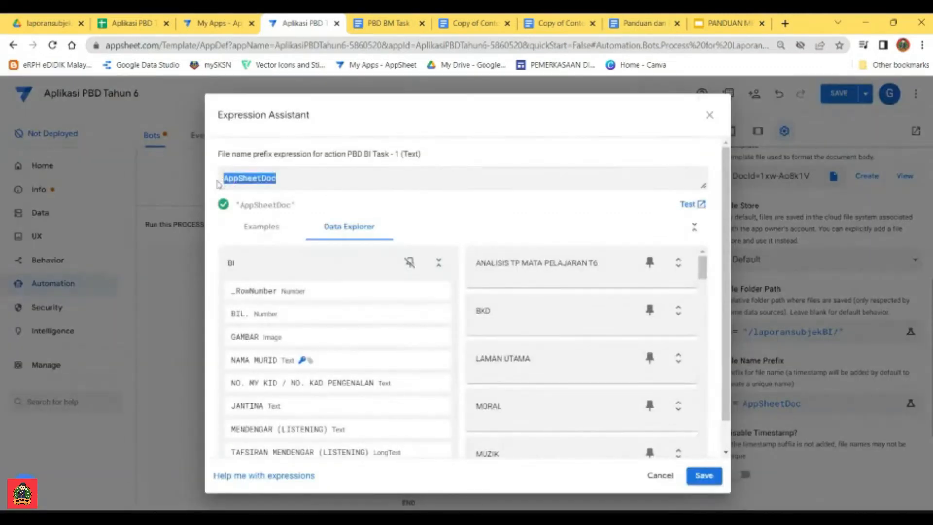
{"action": "mouse_move", "coordinate": [438, 367]}
{"action": "left_click_drag", "start_coordinate": [238, 263], "coordinate": [225, 265]}
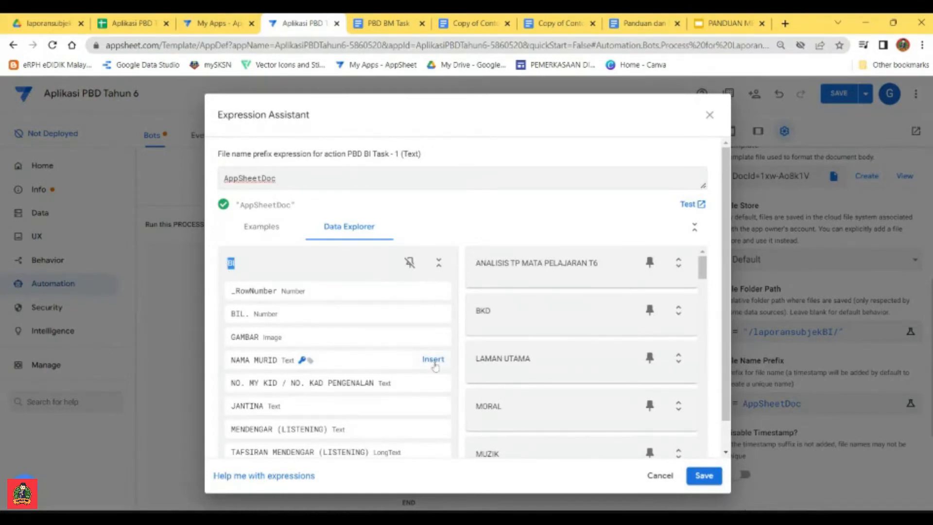
{"action": "left_click", "coordinate": [433, 360]}
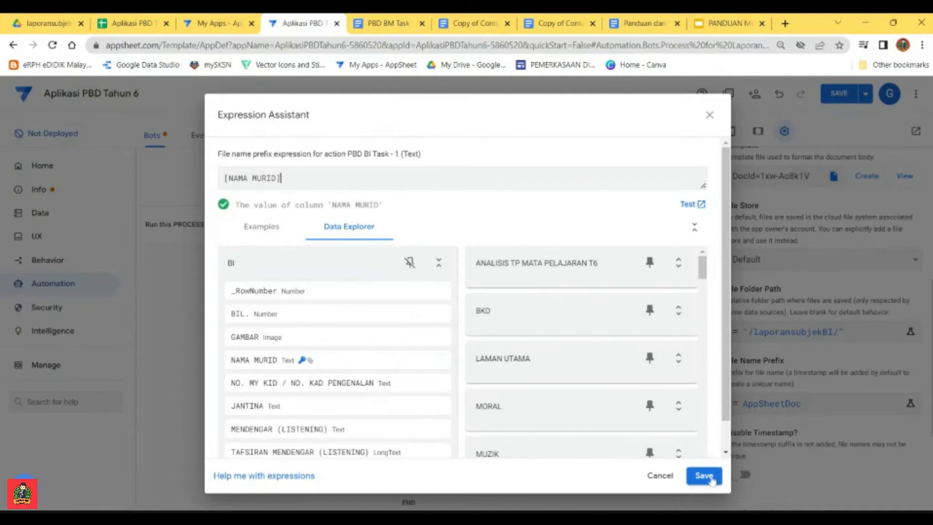
{"action": "left_click", "coordinate": [704, 475]}
Step: Disable the file name timestamp and set the attachment page to Portrait orientation and A4 size
{"action": "scroll", "coordinate": [734, 409], "scroll_direction": "down", "scroll_amount": 3}
{"action": "left_click", "coordinate": [743, 352]}
{"action": "scroll", "coordinate": [777, 369], "scroll_direction": "down", "scroll_amount": 1}
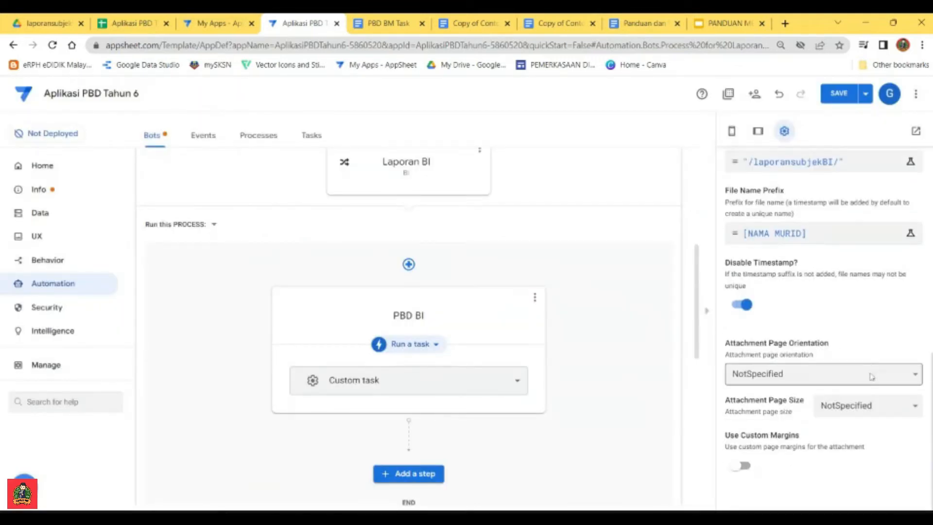
{"action": "left_click", "coordinate": [837, 391]}
{"action": "left_click", "coordinate": [881, 408]}
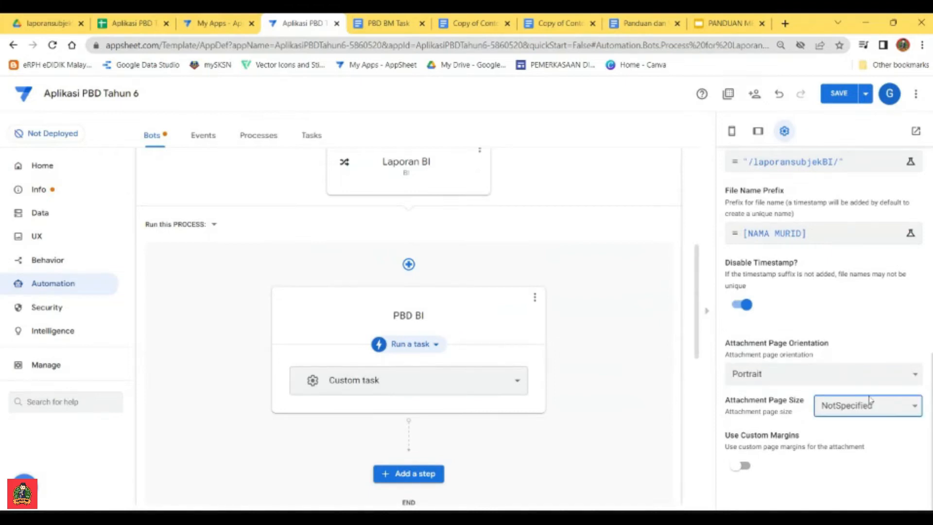
{"action": "left_click", "coordinate": [842, 433]}
Step: Add a custom step named Jana Laporan after PBD BI and make it run a data action
{"action": "scroll", "coordinate": [617, 337], "scroll_direction": "down", "scroll_amount": 2}
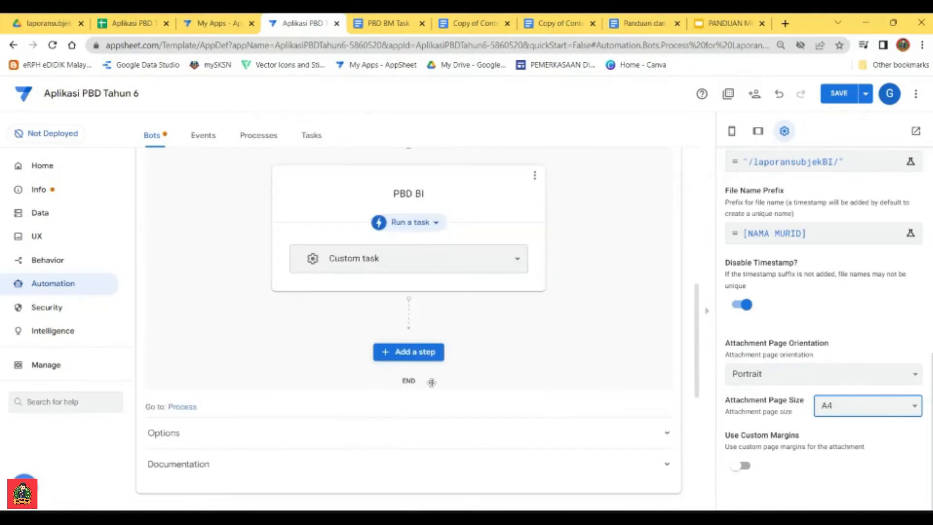
{"action": "left_click", "coordinate": [417, 353]}
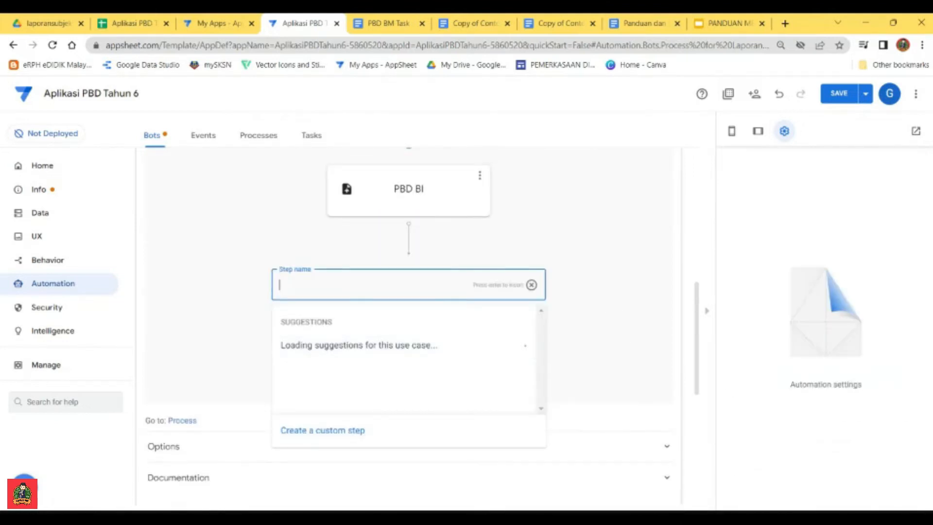
{"action": "type", "text": "Jana Laporan"}
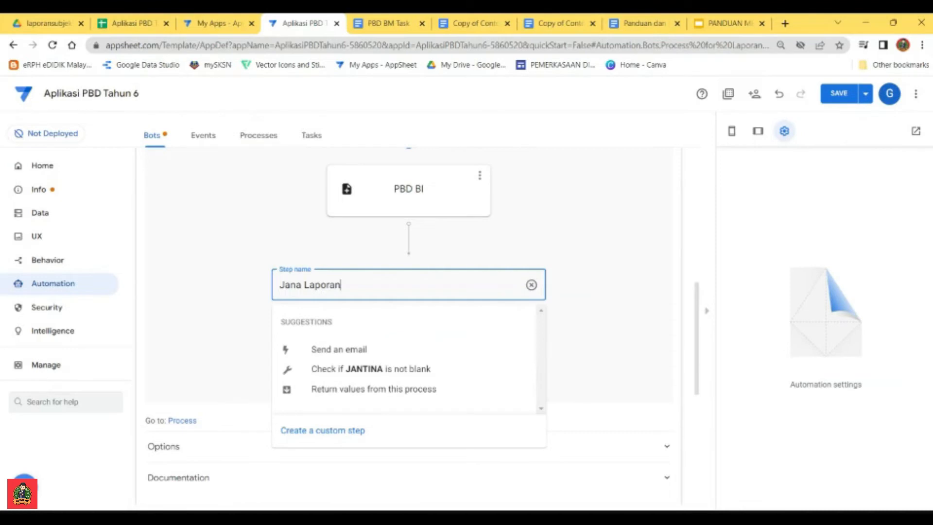
{"action": "left_click", "coordinate": [335, 431]}
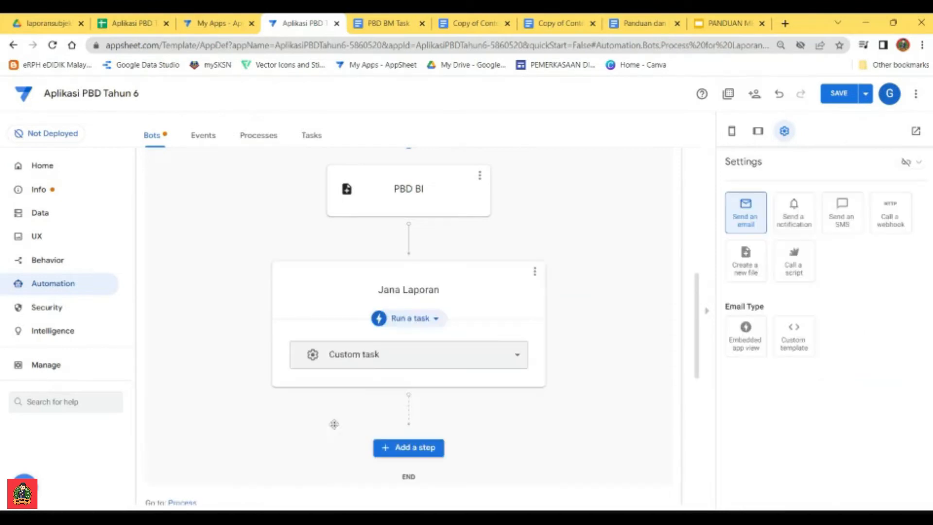
{"action": "left_click", "coordinate": [436, 319]}
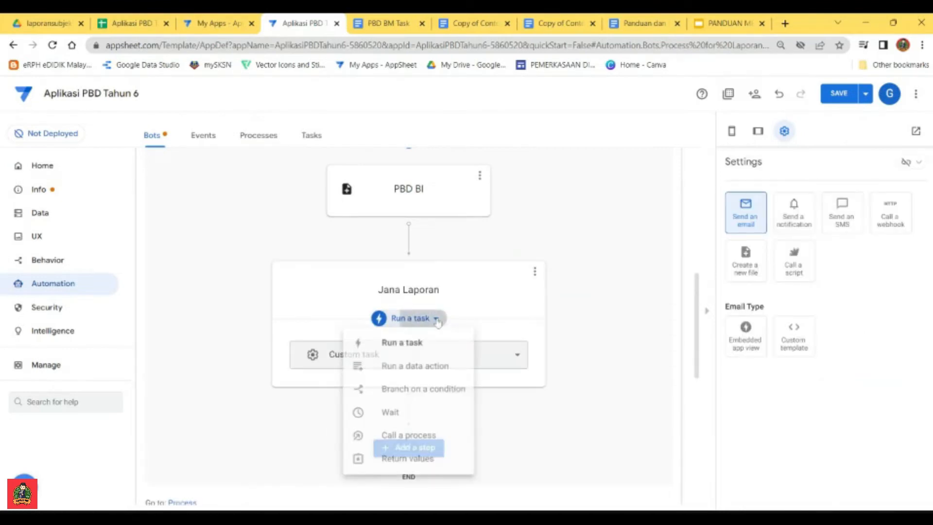
{"action": "left_click", "coordinate": [413, 369]}
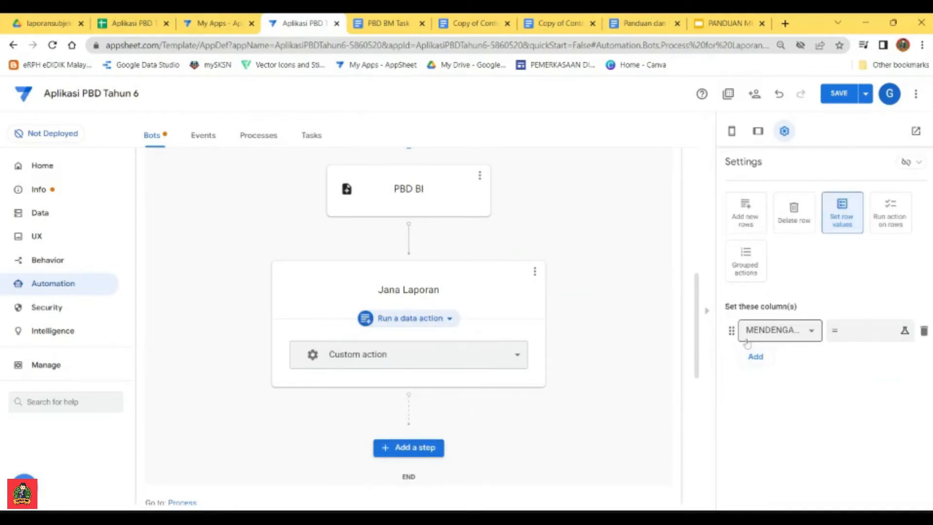
Step: Choose PDF and URL as the two columns whose row values the Jana Laporan data action sets
{"action": "left_click", "coordinate": [811, 334]}
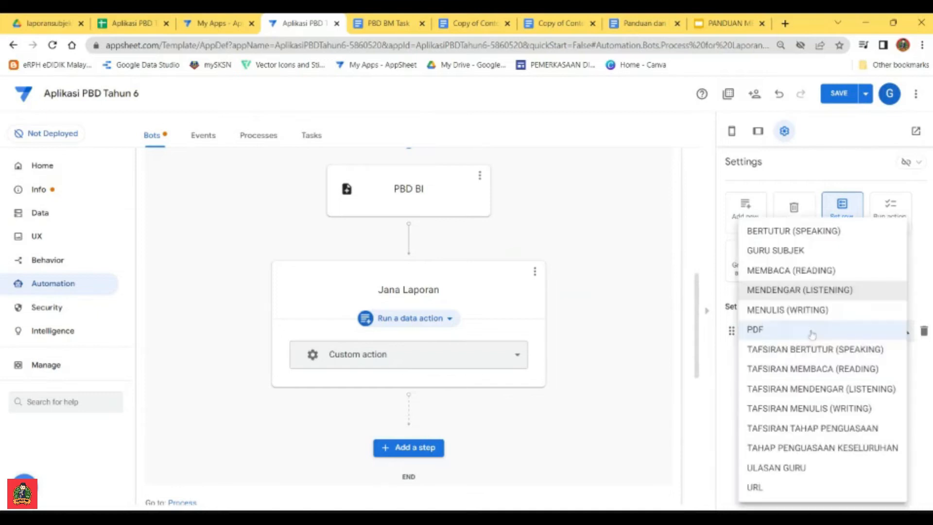
{"action": "left_click", "coordinate": [757, 330]}
{"action": "left_click", "coordinate": [761, 358]}
{"action": "left_click", "coordinate": [760, 358]}
{"action": "left_click", "coordinate": [761, 486]}
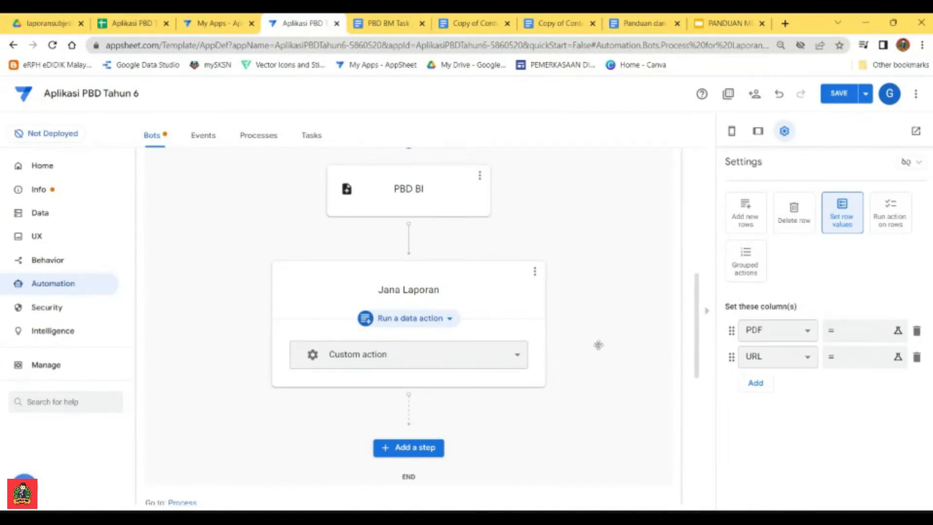
Step: Copy the PDF column's CONCATENATE expression from the Jana Laporan step of the Laporan Subjek BM bot
{"action": "scroll", "coordinate": [548, 356], "scroll_direction": "down", "scroll_amount": 6}
{"action": "left_click", "coordinate": [266, 345]}
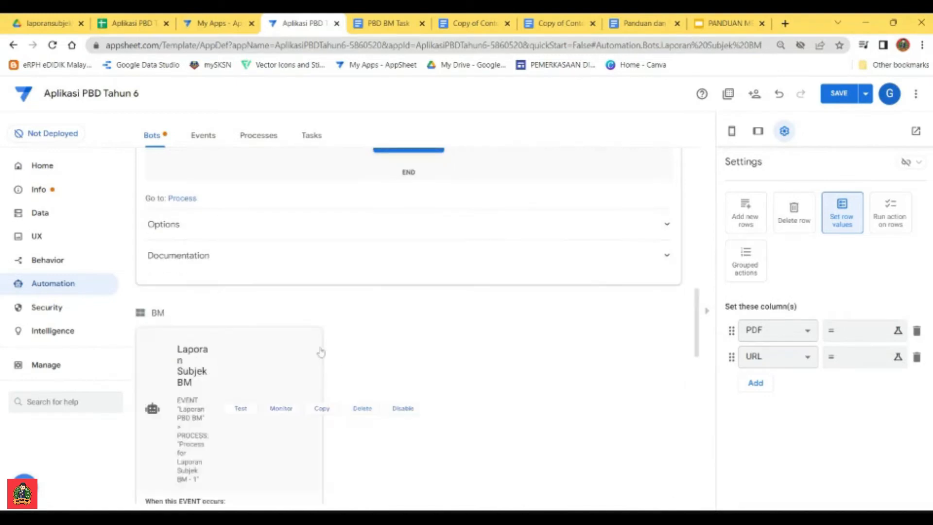
{"action": "scroll", "coordinate": [489, 368], "scroll_direction": "down", "scroll_amount": 4}
{"action": "scroll", "coordinate": [418, 274], "scroll_direction": "up", "scroll_amount": 4}
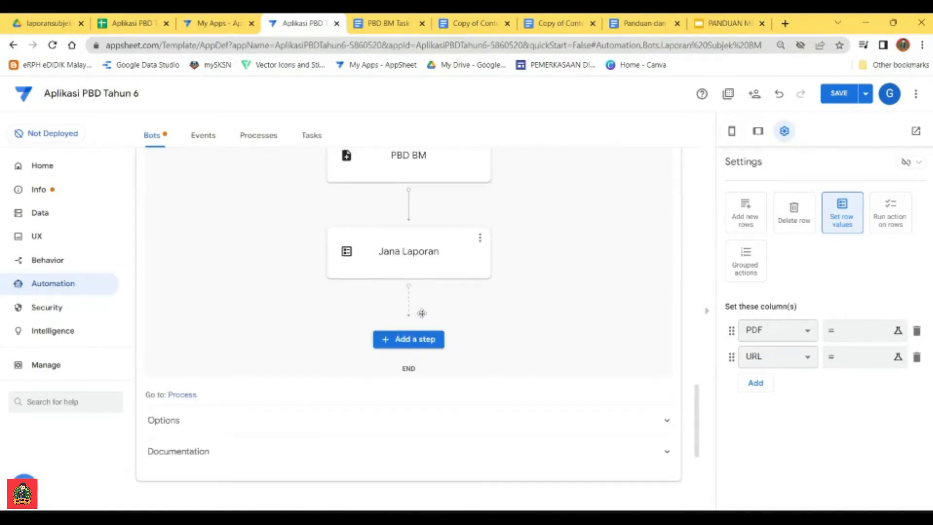
{"action": "left_click", "coordinate": [424, 253]}
{"action": "left_click", "coordinate": [860, 331]}
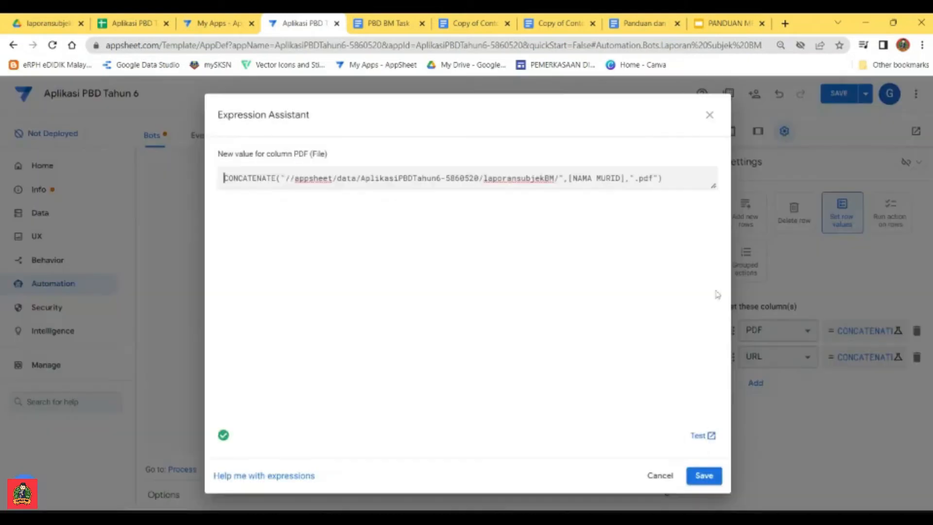
{"action": "left_click_drag", "start_coordinate": [662, 178], "coordinate": [217, 181]}
{"action": "key", "text": "ctrl+c"}
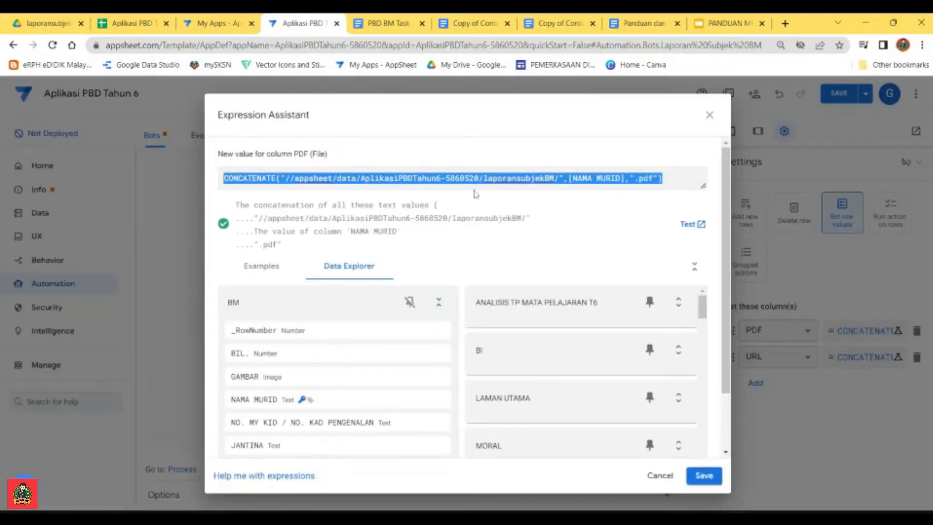
Step: Switch to the Panduan dan Fomula Untuk Automation document and paste the BM expression below the sample formula for the PDF column
{"action": "left_click", "coordinate": [631, 23]}
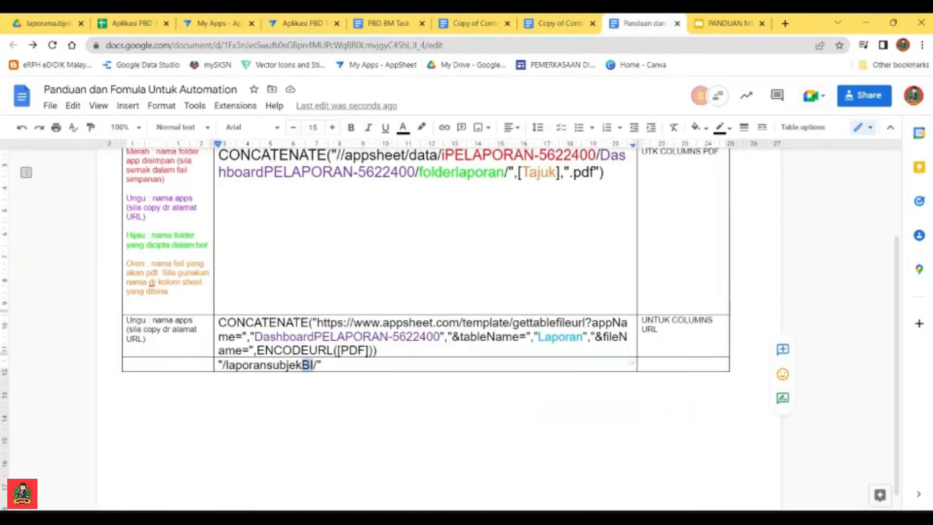
{"action": "left_click", "coordinate": [604, 289]}
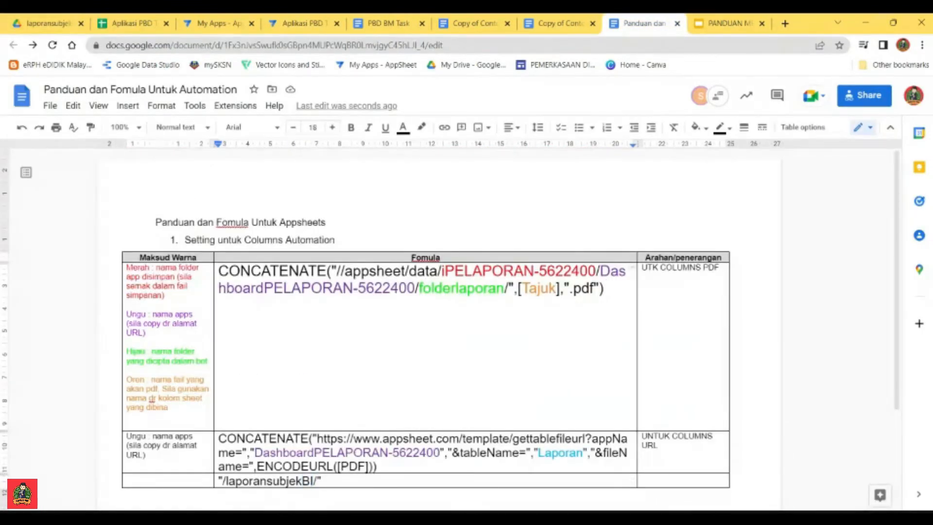
{"action": "key", "text": "Return"}
{"action": "key", "text": "Return"}
{"action": "key", "text": "ctrl+v"}
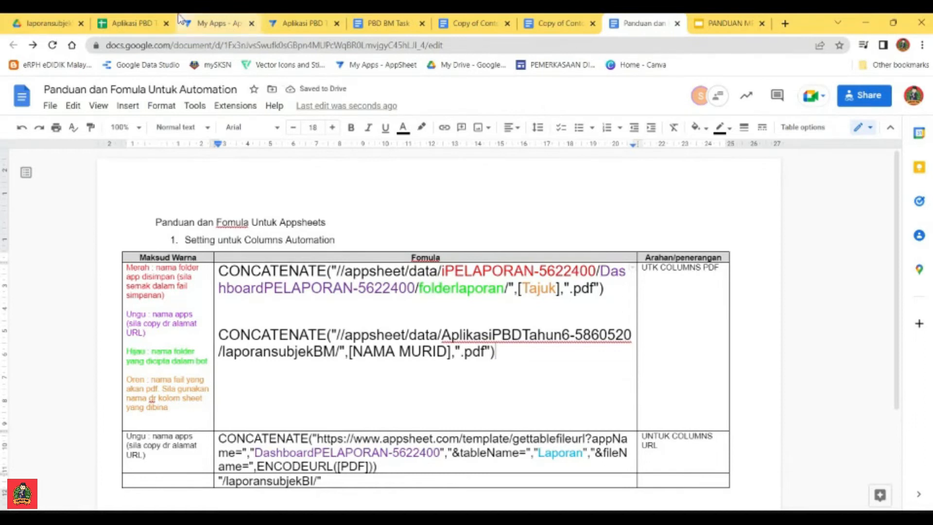
Step: Switch back to AppSheet, close the BM expression and reopen the Jana Laporan step of the Laporan Subjek BI bot
{"action": "left_click", "coordinate": [303, 25]}
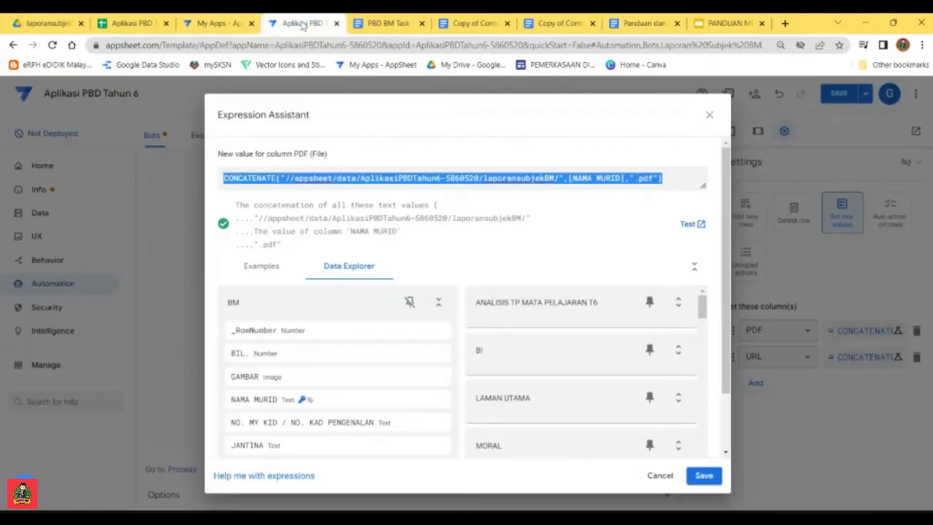
{"action": "left_click", "coordinate": [703, 475]}
{"action": "scroll", "coordinate": [412, 334], "scroll_direction": "up", "scroll_amount": 9}
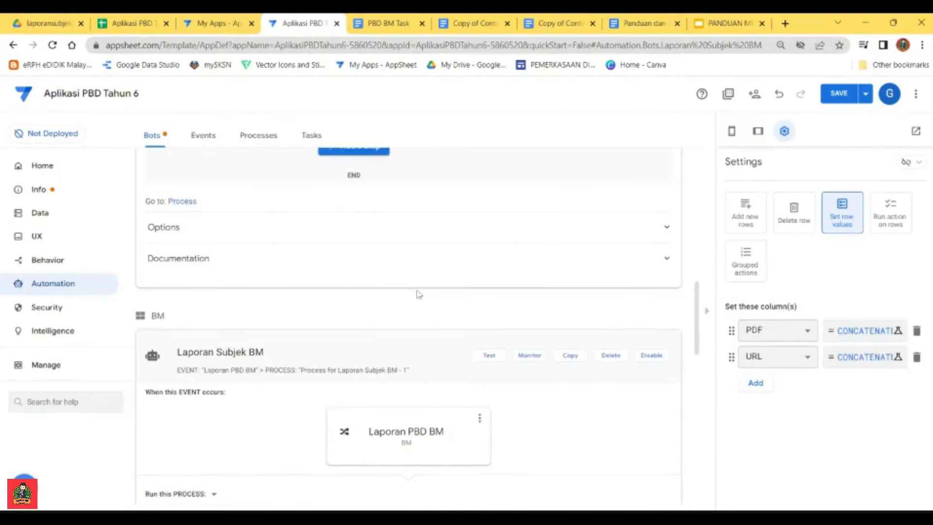
{"action": "scroll", "coordinate": [419, 407], "scroll_direction": "down", "scroll_amount": 2}
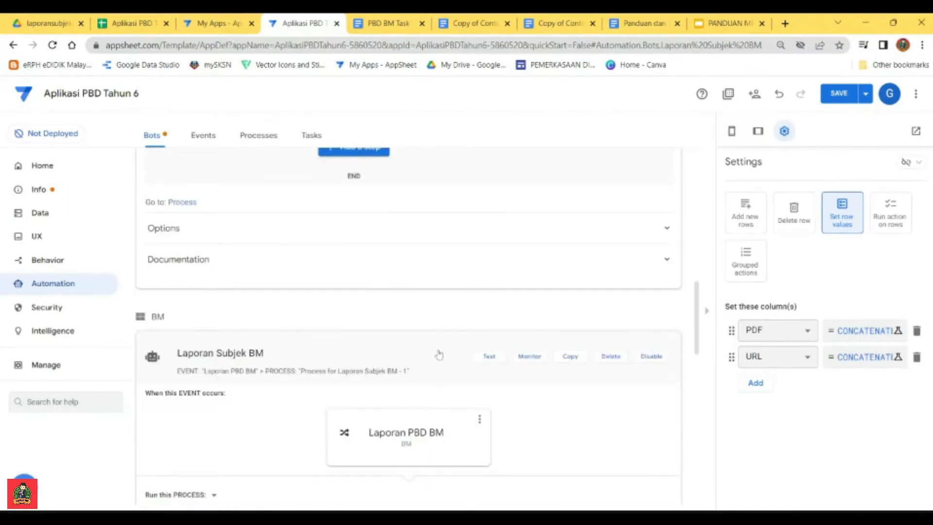
{"action": "left_click", "coordinate": [438, 354]}
{"action": "scroll", "coordinate": [395, 318], "scroll_direction": "up", "scroll_amount": 4}
{"action": "left_click", "coordinate": [361, 307]}
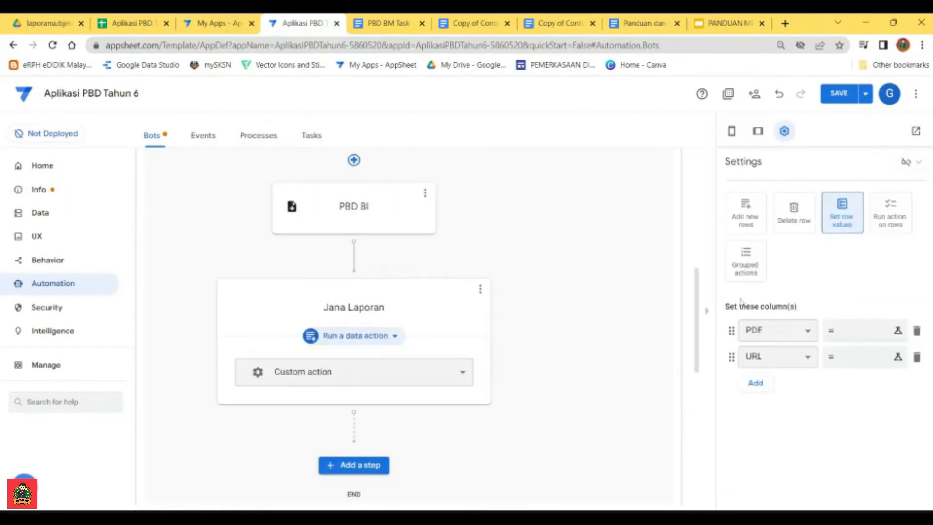
Step: Set the PDF column's value to the copied CONCATENATE expression with its folder changed to laporansubjekBI, and save it
{"action": "left_click", "coordinate": [855, 330]}
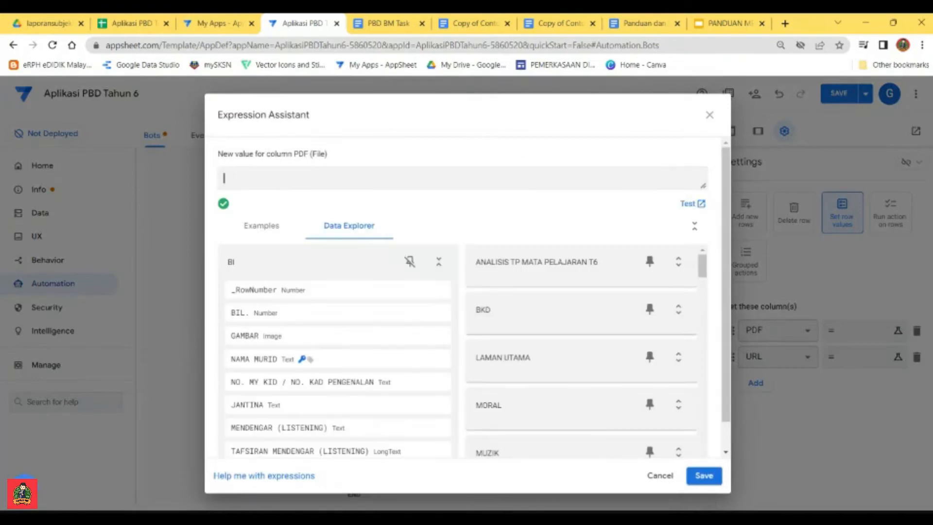
{"action": "key", "text": "ctrl+v"}
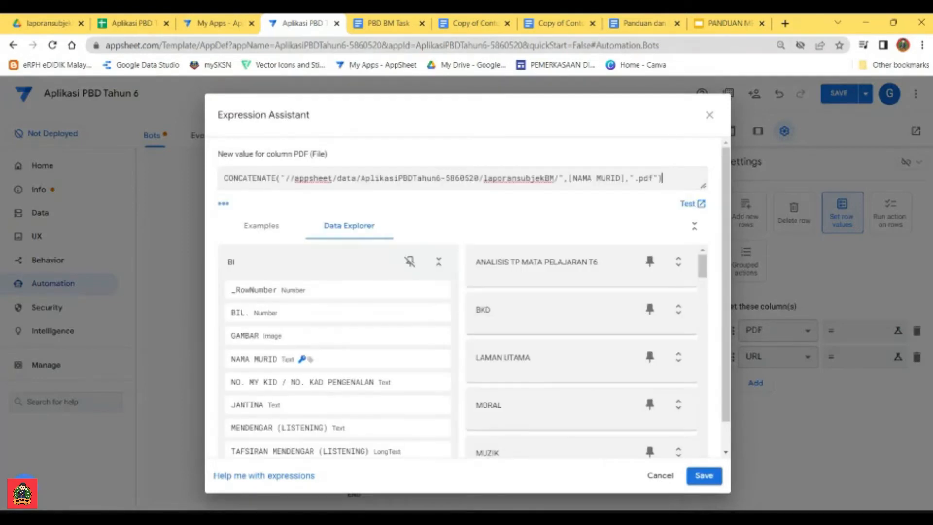
{"action": "left_click", "coordinate": [294, 48]}
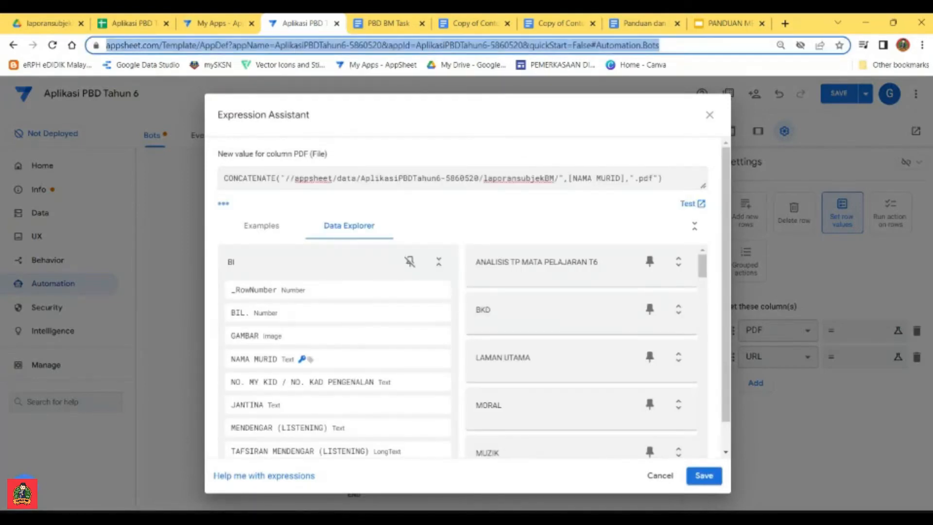
{"action": "left_click", "coordinate": [397, 177]}
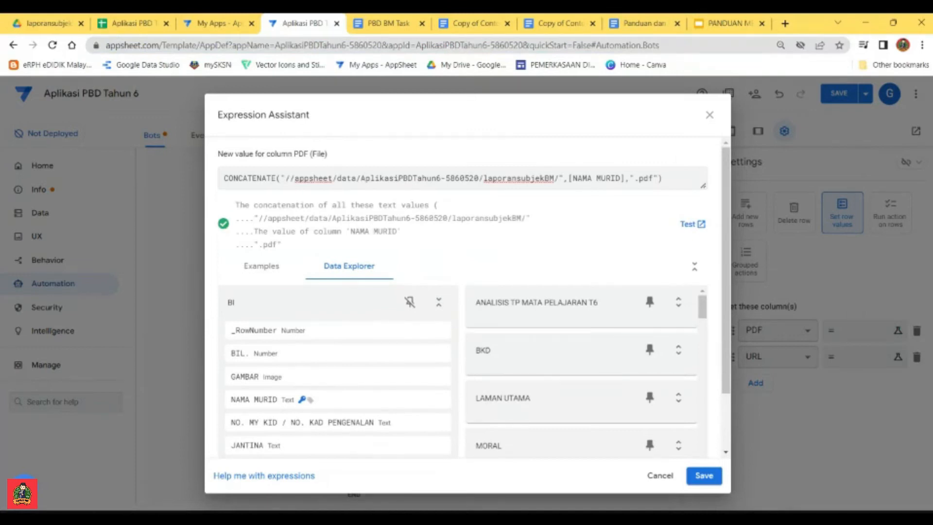
{"action": "left_click_drag", "start_coordinate": [554, 178], "coordinate": [551, 178]}
{"action": "type", "text": "BI"}
{"action": "left_click_drag", "start_coordinate": [483, 178], "coordinate": [360, 178]}
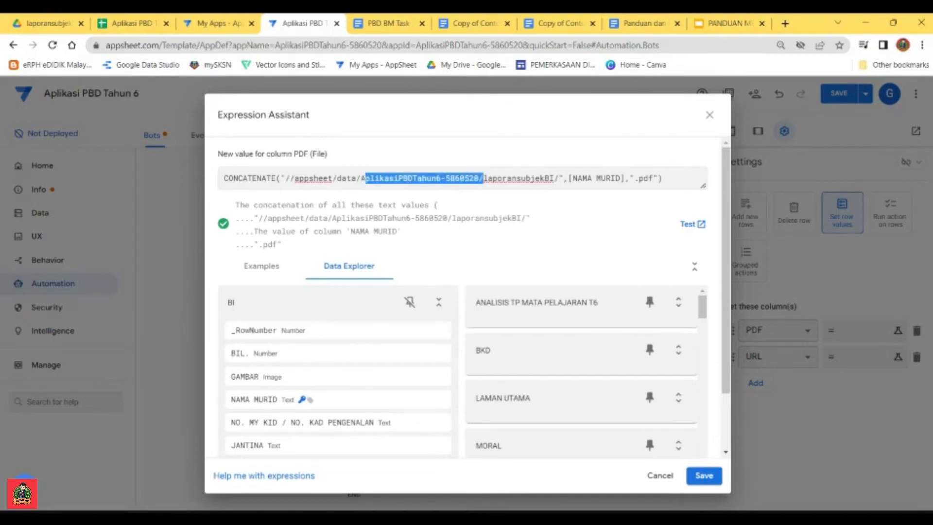
{"action": "left_click", "coordinate": [450, 178]}
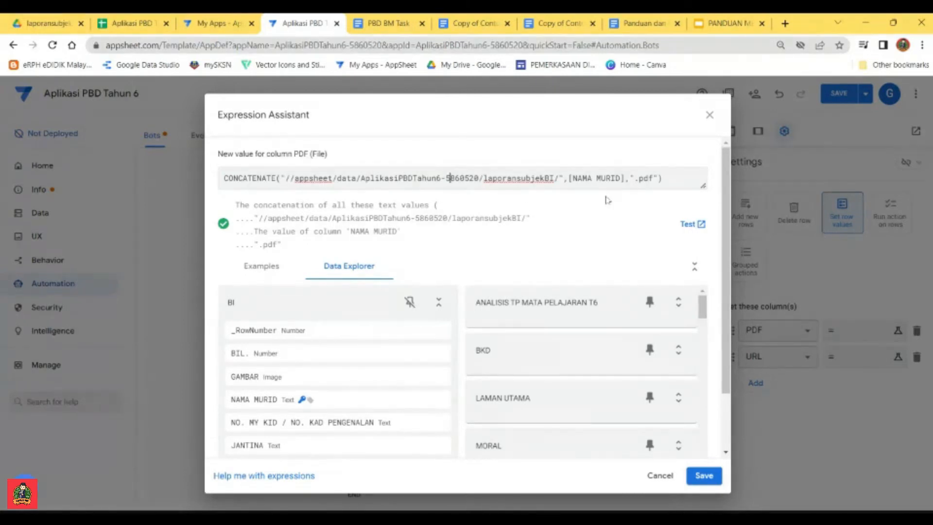
{"action": "left_click", "coordinate": [704, 476]}
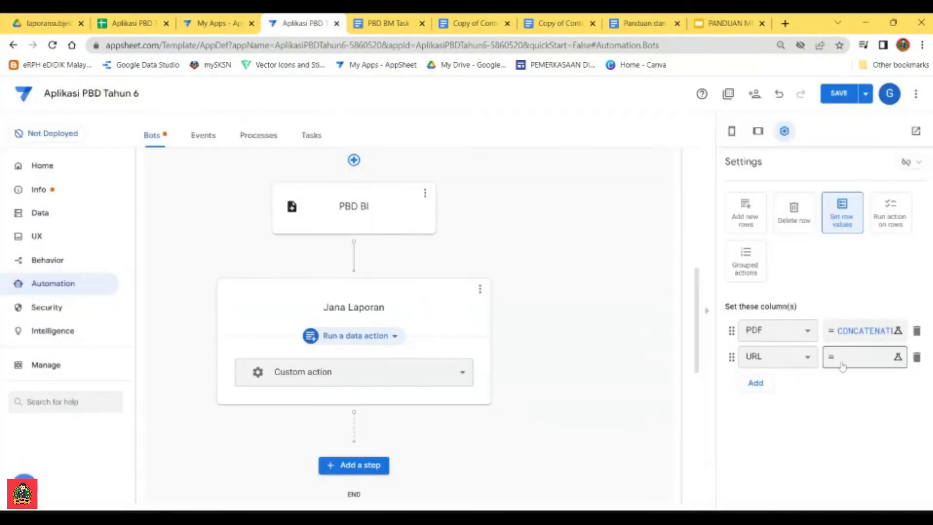
Step: Copy the URL column's CONCATENATE expression from the Laporan Subjek BM bot's Jana Laporan step, leaving the original unchanged
{"action": "scroll", "coordinate": [458, 339], "scroll_direction": "down", "scroll_amount": 8}
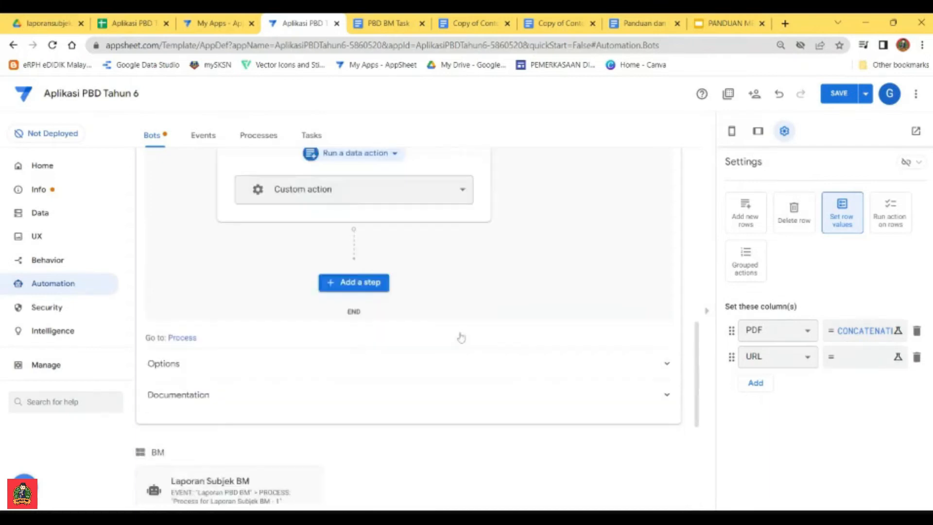
{"action": "left_click", "coordinate": [255, 297]}
{"action": "scroll", "coordinate": [349, 291], "scroll_direction": "down", "scroll_amount": 4}
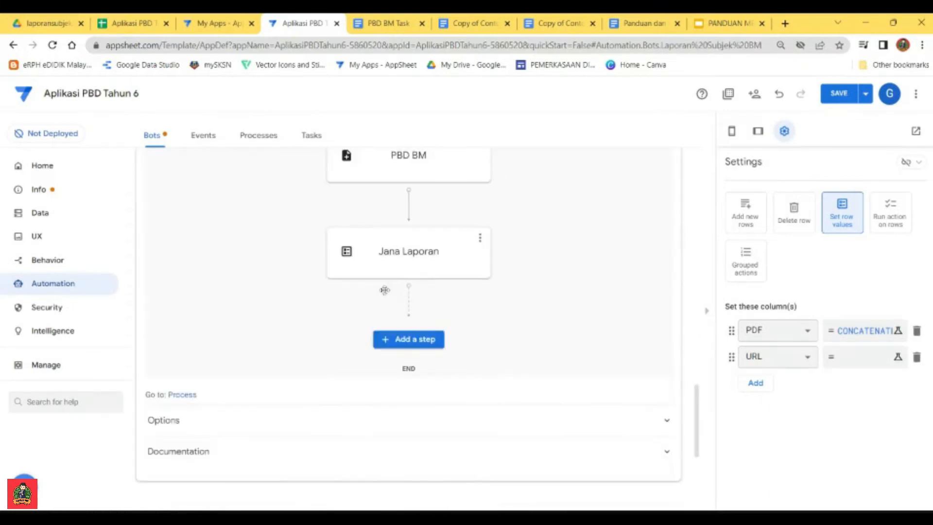
{"action": "left_click", "coordinate": [411, 267]}
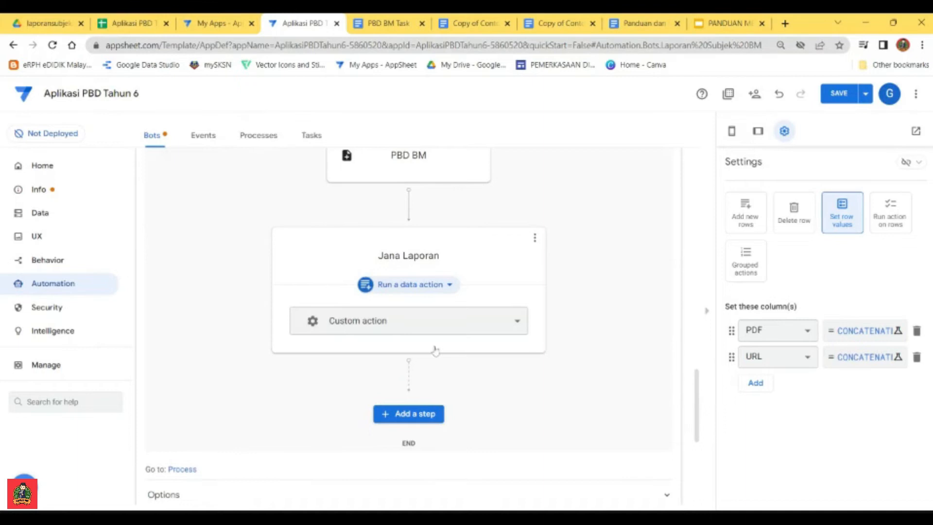
{"action": "left_click", "coordinate": [865, 360]}
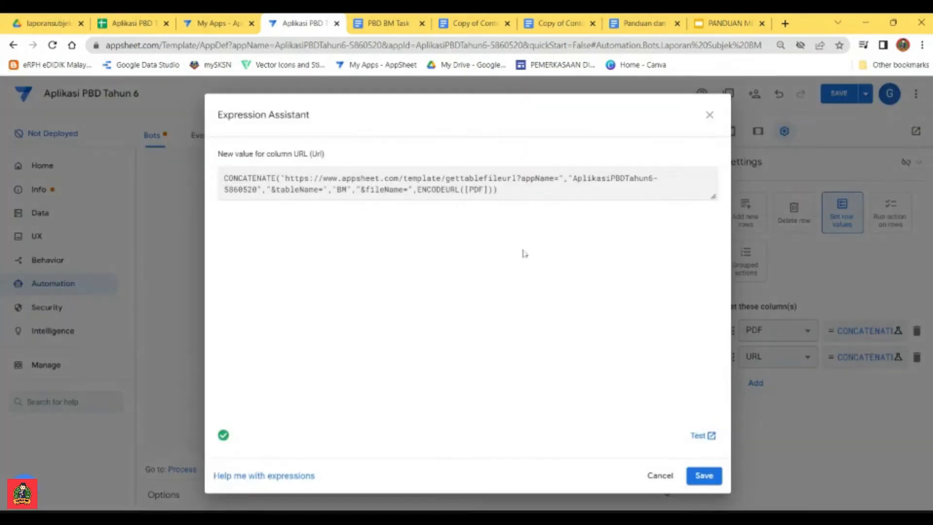
{"action": "left_click_drag", "start_coordinate": [499, 189], "coordinate": [217, 180]}
{"action": "key", "text": "ctrl+c"}
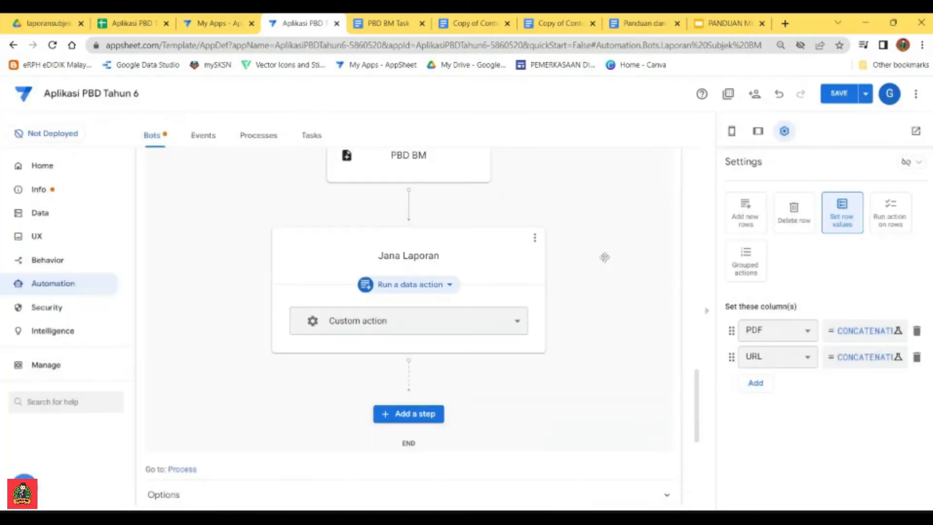
{"action": "left_click", "coordinate": [661, 477]}
Step: Paste the BM URL expression below the sample URL formula in the Panduan dan Fomula Untuk Automation document, and return to AppSheet
{"action": "left_click", "coordinate": [631, 24]}
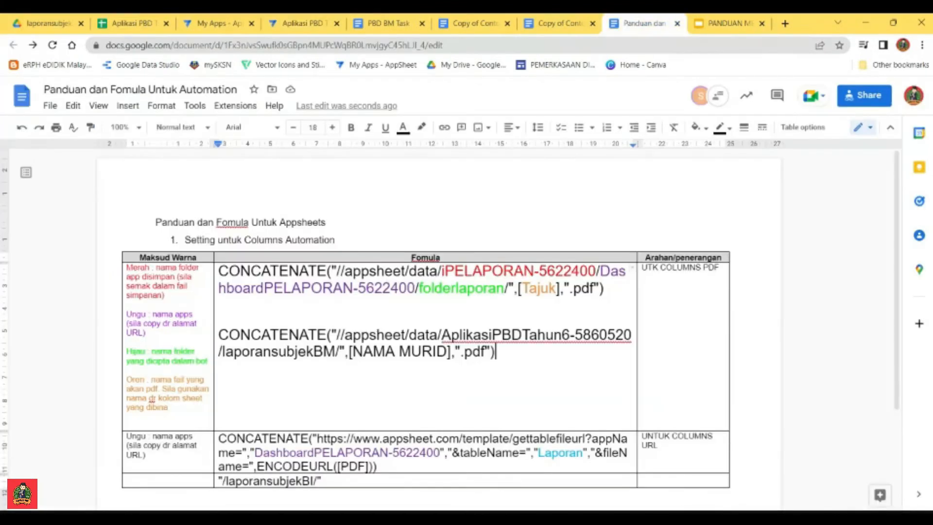
{"action": "left_click", "coordinate": [378, 466]}
{"action": "key", "text": "Return"}
{"action": "key", "text": "ctrl+v"}
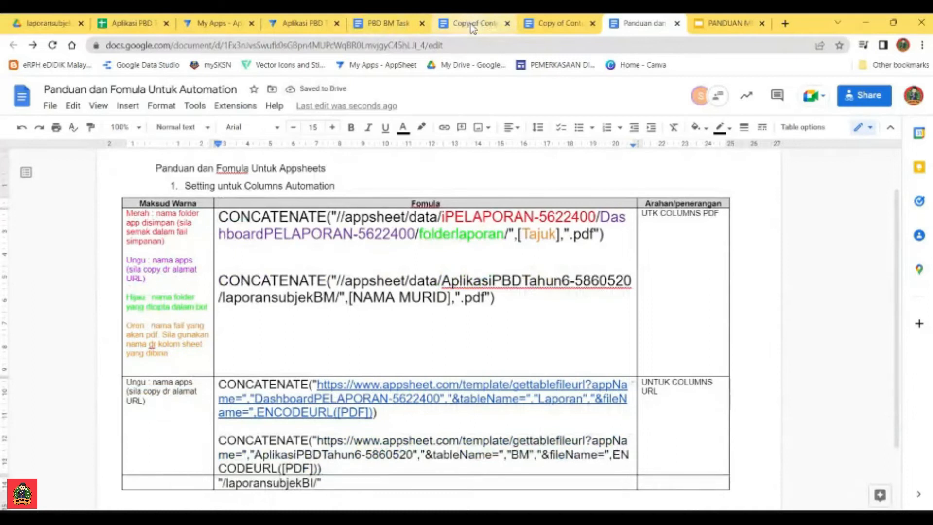
{"action": "left_click", "coordinate": [303, 24]}
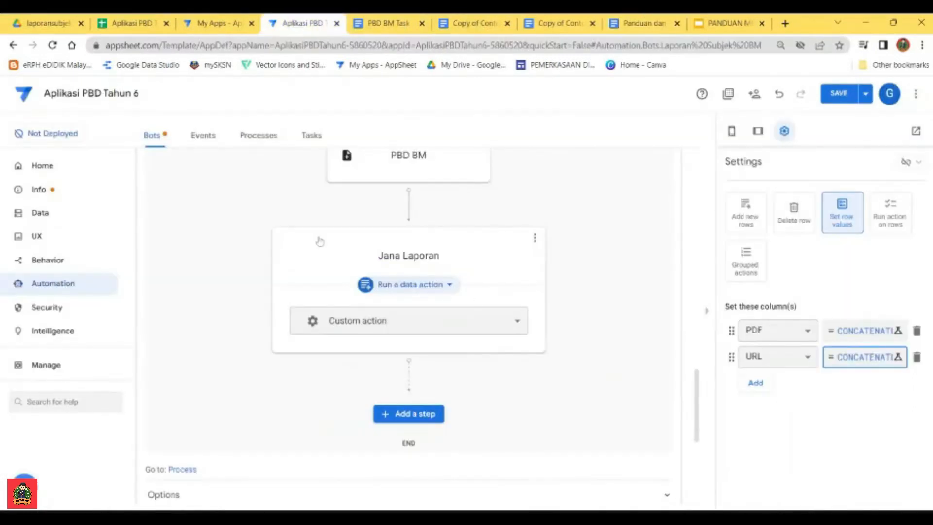
Step: Leave the Laporan Subjek BM bot and reopen the Jana Laporan step of the Laporan Subjek BI bot
{"action": "scroll", "coordinate": [461, 299], "scroll_direction": "up", "scroll_amount": 6}
{"action": "left_click", "coordinate": [427, 232]}
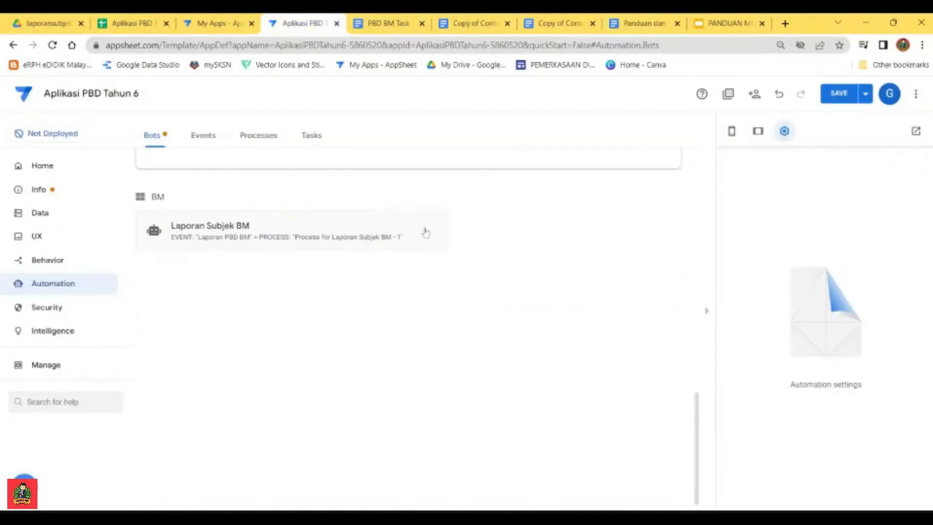
{"action": "scroll", "coordinate": [321, 263], "scroll_direction": "up", "scroll_amount": 5}
{"action": "left_click", "coordinate": [318, 187]}
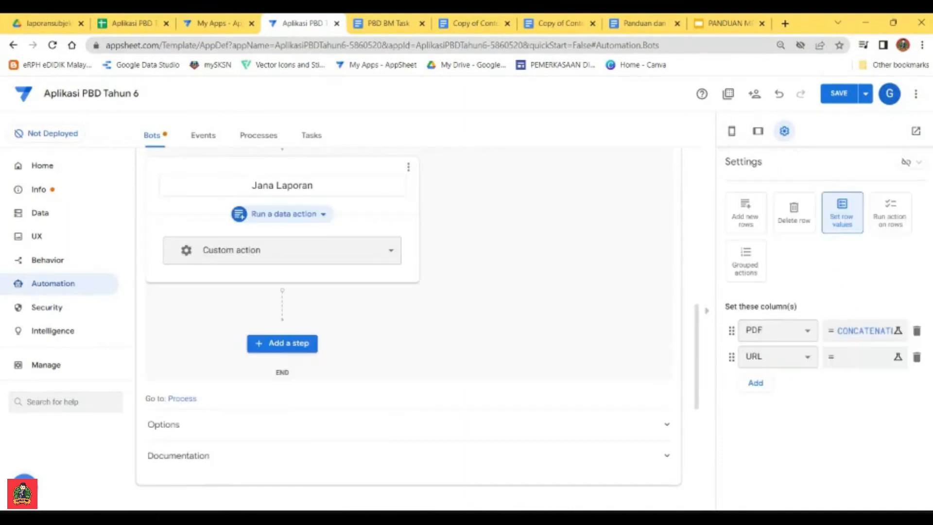
Step: Set the URL column's value to the copied CONCATENATE expression with its table name changed to BI, and save the app
{"action": "left_click", "coordinate": [860, 357]}
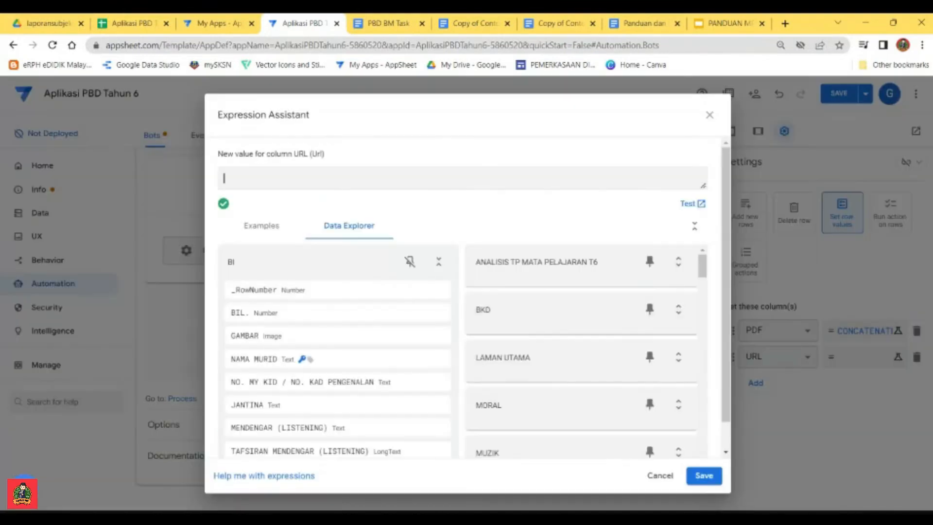
{"action": "key", "text": "ctrl+v"}
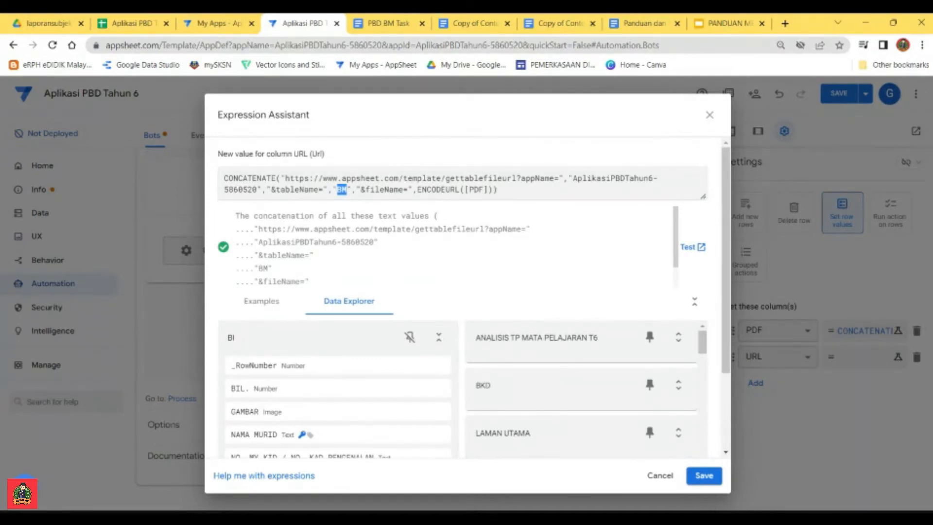
{"action": "double_click", "coordinate": [229, 340]}
{"action": "key", "text": "ctrl+c"}
{"action": "left_click_drag", "start_coordinate": [347, 190], "coordinate": [337, 190]}
{"action": "key", "text": "ctrl+v"}
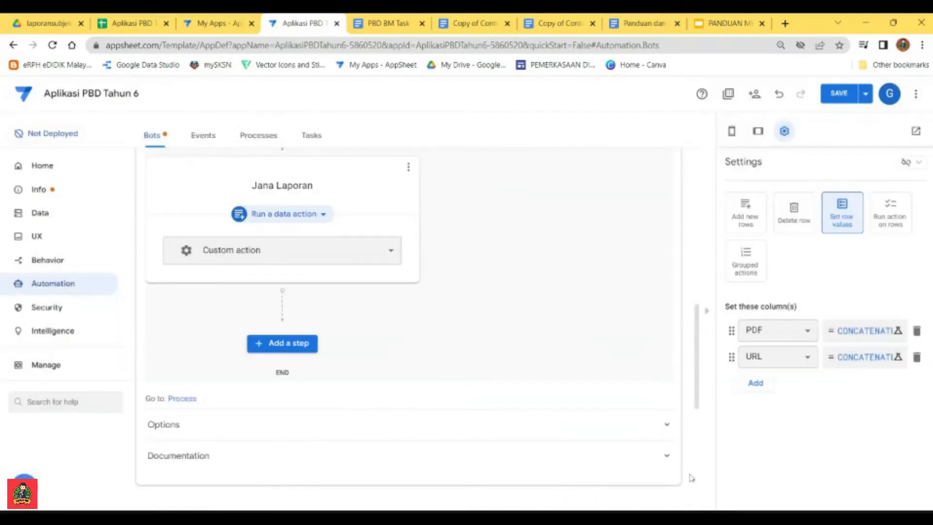
{"action": "left_click", "coordinate": [704, 475]}
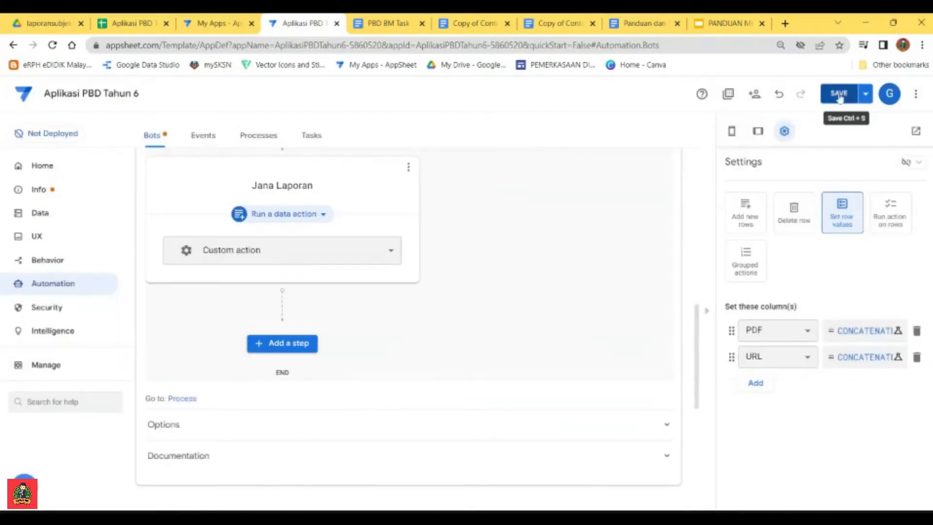
{"action": "left_click", "coordinate": [841, 97]}
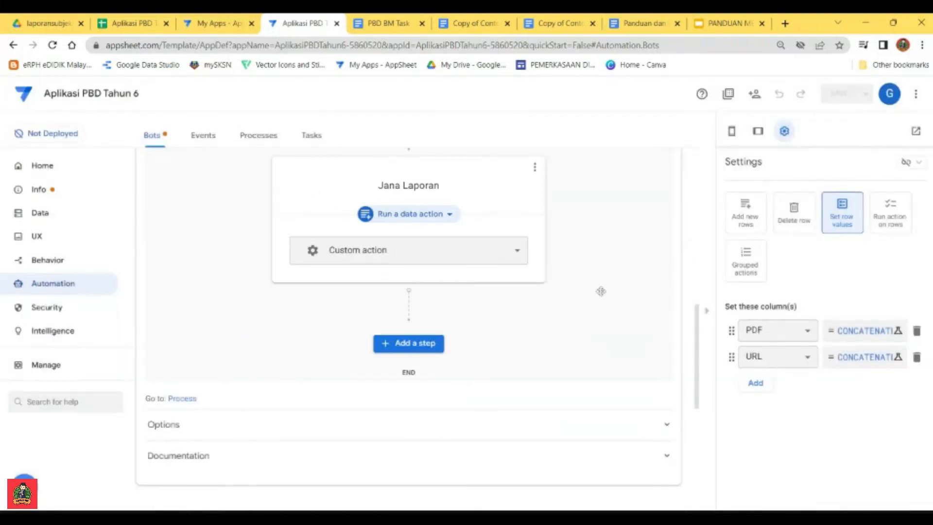
Step: Open the body template of the PBD BI task in Google Docs and close the PBD BM Task template document
{"action": "scroll", "coordinate": [611, 304], "scroll_direction": "up", "scroll_amount": 5}
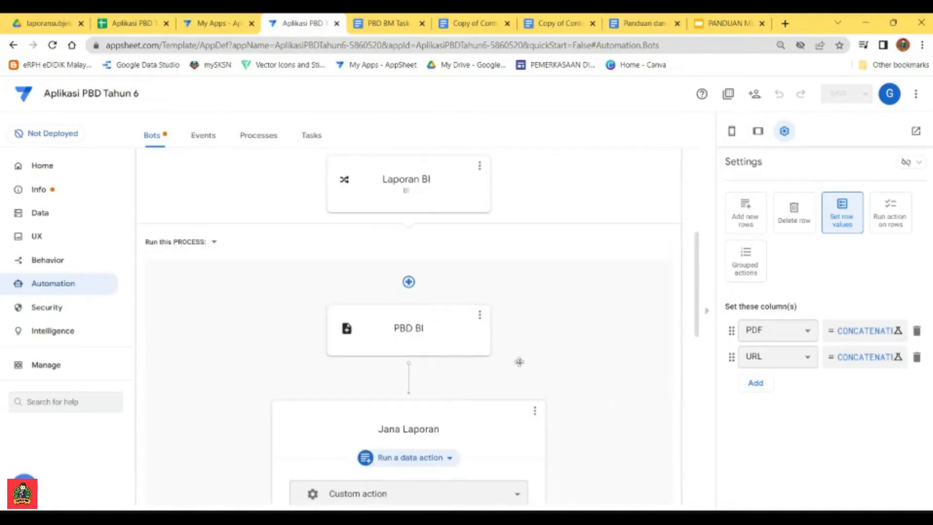
{"action": "left_click", "coordinate": [439, 327]}
{"action": "scroll", "coordinate": [875, 387], "scroll_direction": "down", "scroll_amount": 1}
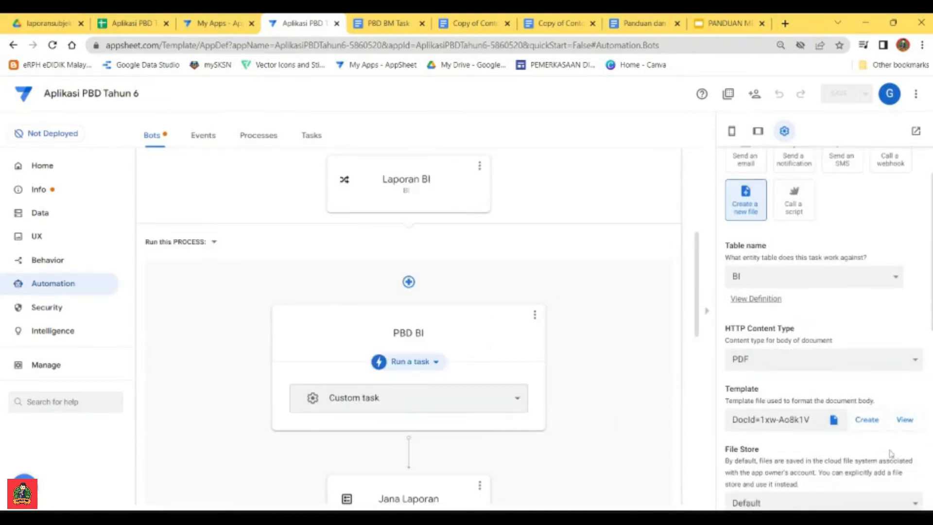
{"action": "left_click", "coordinate": [904, 421]}
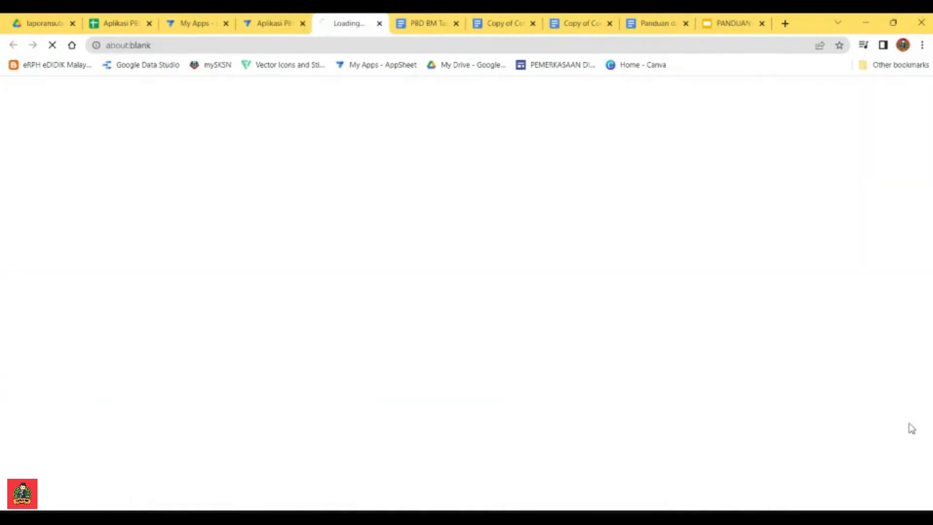
{"action": "left_click", "coordinate": [423, 25]}
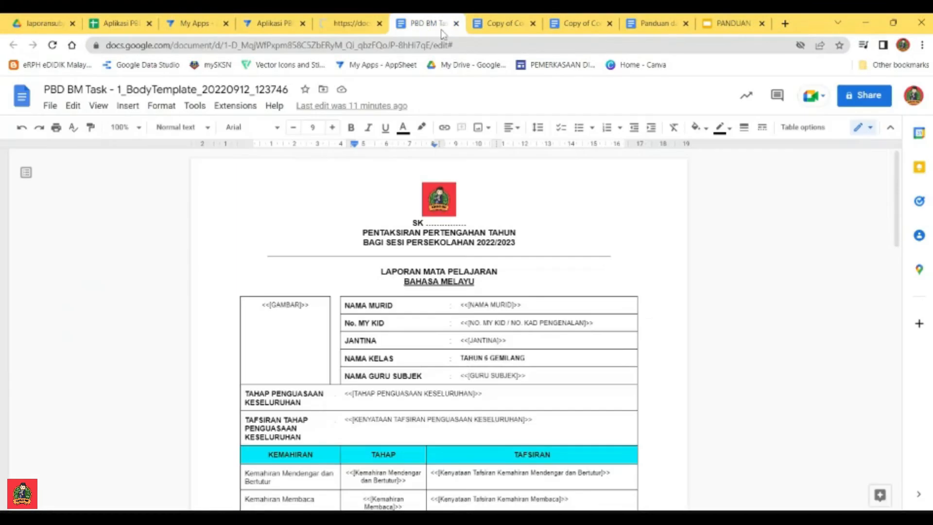
{"action": "left_click", "coordinate": [456, 23]}
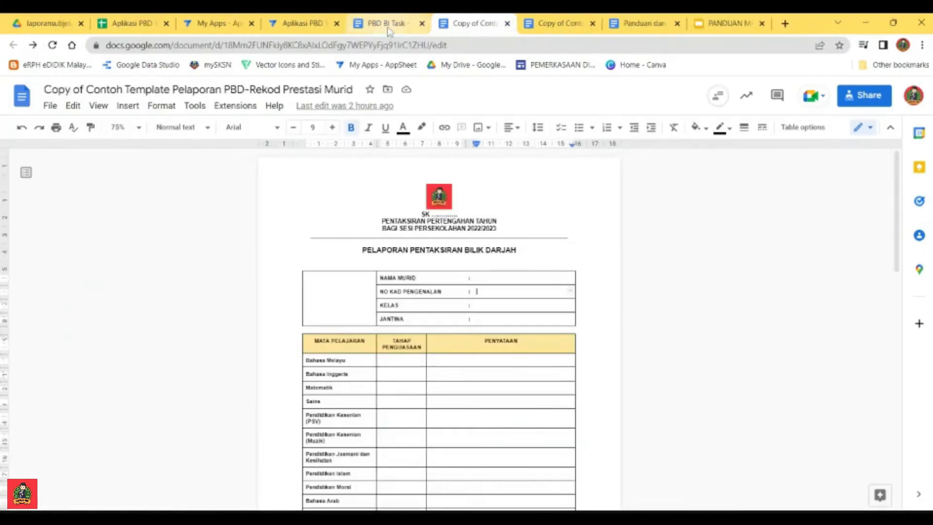
{"action": "left_click", "coordinate": [388, 28]}
{"action": "scroll", "coordinate": [523, 299], "scroll_direction": "down", "scroll_amount": 2}
{"action": "scroll", "coordinate": [522, 299], "scroll_direction": "up", "scroll_amount": 2}
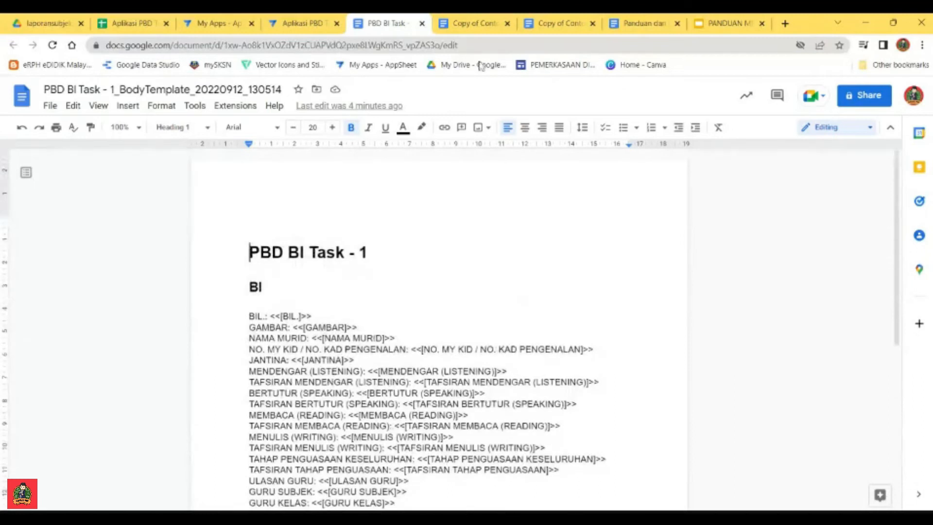
Step: Copy the entire Copy of Contoh Template PBD-Subjek document and paste it above the PBD BI Task - 1 heading in the BI template
{"action": "left_click", "coordinate": [558, 23]}
{"action": "scroll", "coordinate": [439, 320], "scroll_direction": "up", "scroll_amount": 5}
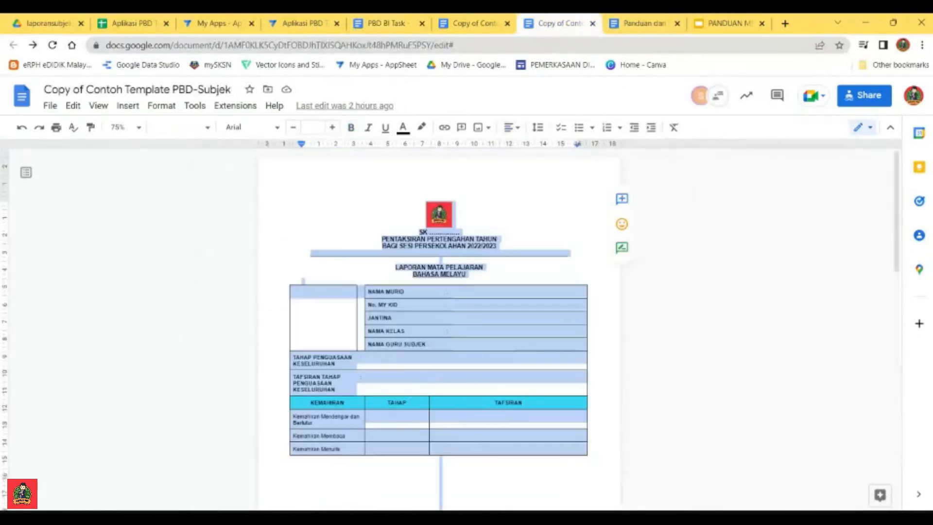
{"action": "left_click", "coordinate": [455, 344]}
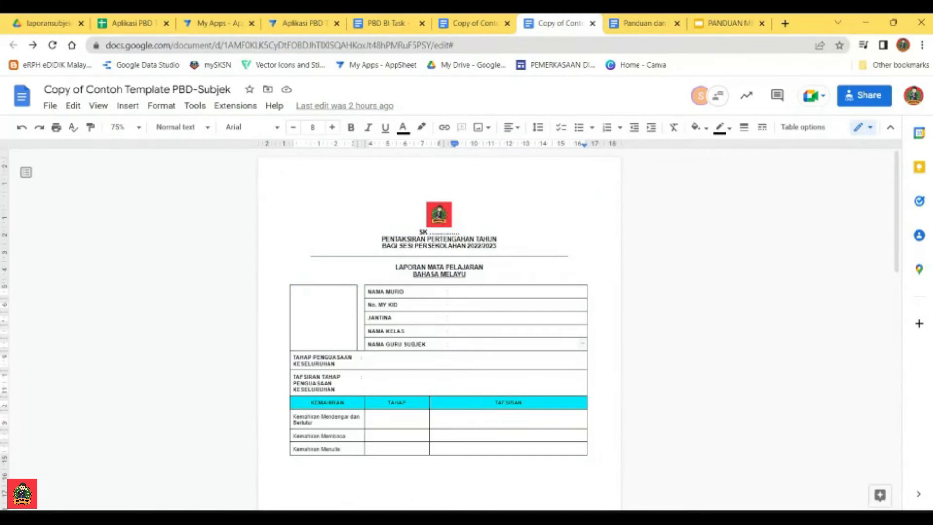
{"action": "key", "text": "ctrl+a"}
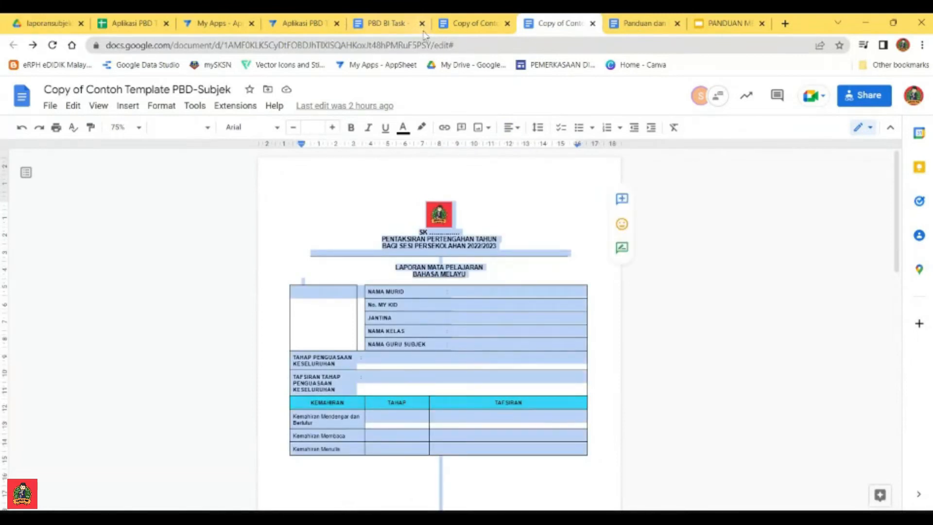
{"action": "left_click", "coordinate": [377, 28]}
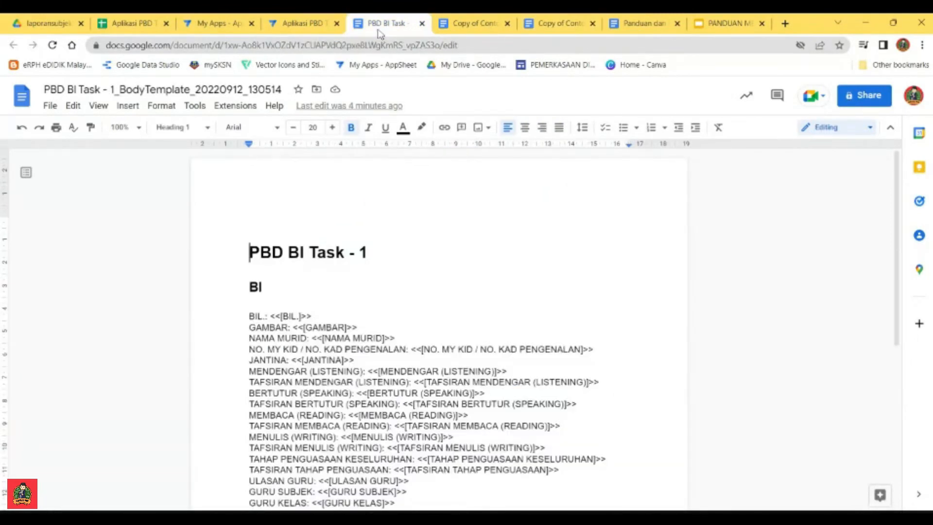
{"action": "key", "text": "ctrl+v"}
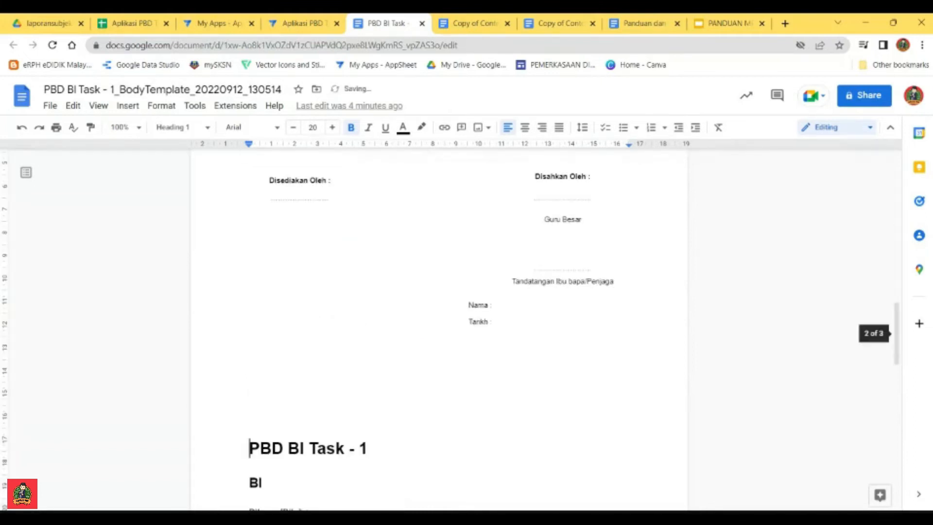
{"action": "scroll", "coordinate": [437, 330], "scroll_direction": "up", "scroll_amount": 10}
{"action": "scroll", "coordinate": [437, 331], "scroll_direction": "up", "scroll_amount": 5}
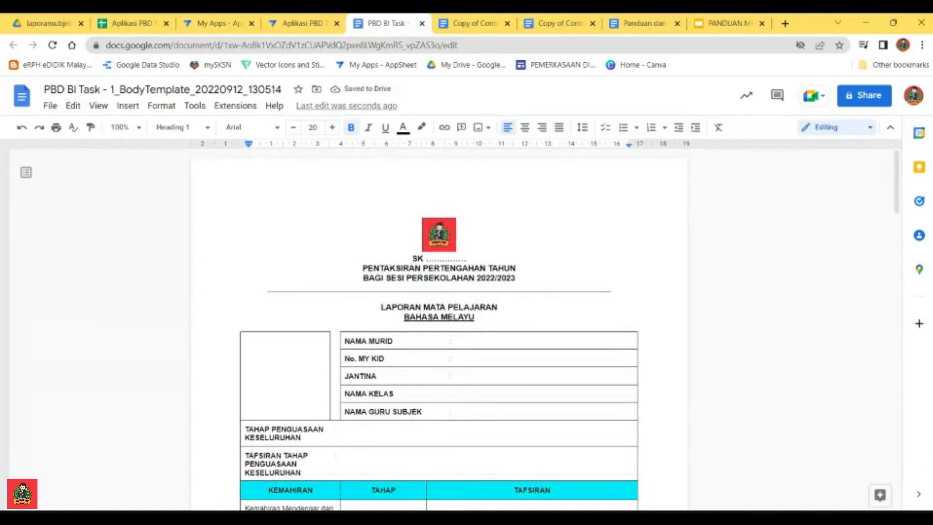
Step: Change the subject title under LAPORAN MATA PELAJARAN to BAHASA INGGERIS
{"action": "scroll", "coordinate": [437, 331], "scroll_direction": "down", "scroll_amount": 3}
{"action": "scroll", "coordinate": [437, 331], "scroll_direction": "up", "scroll_amount": 2}
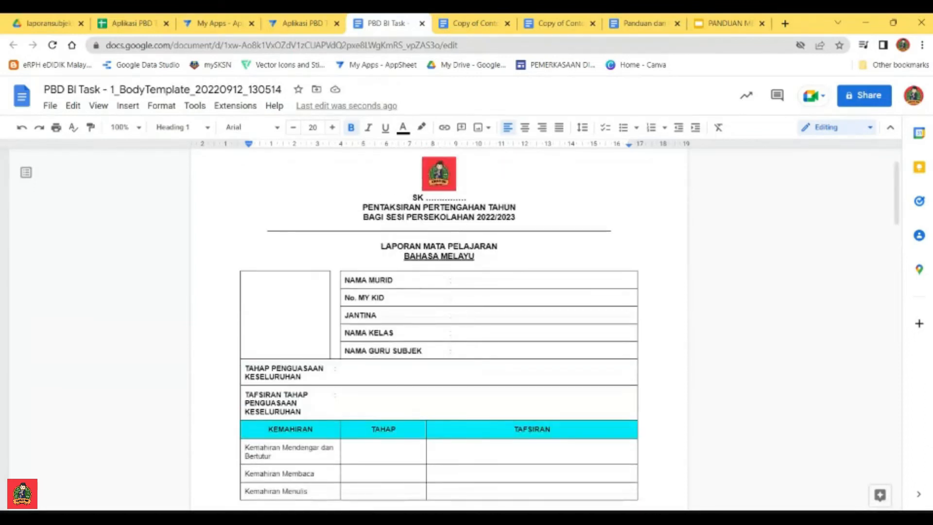
{"action": "double_click", "coordinate": [458, 256]}
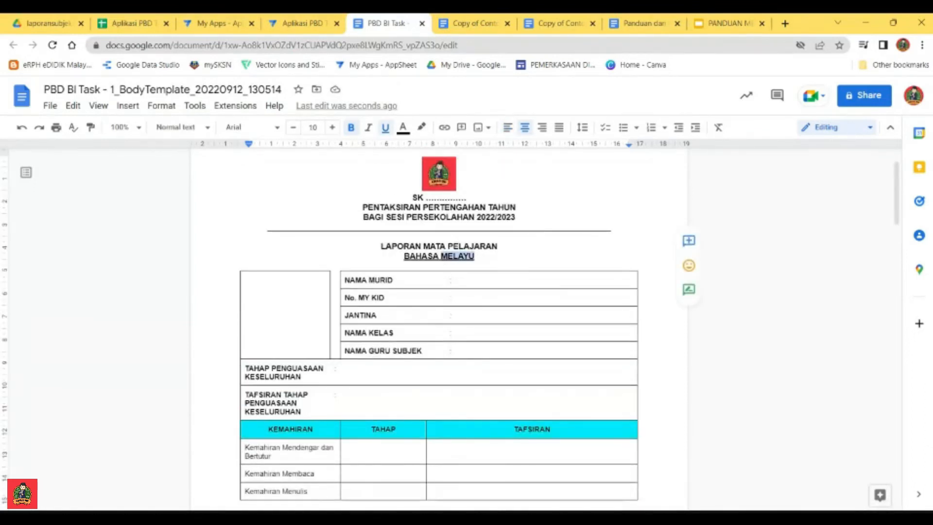
{"action": "type", "text": "INGGERIS"}
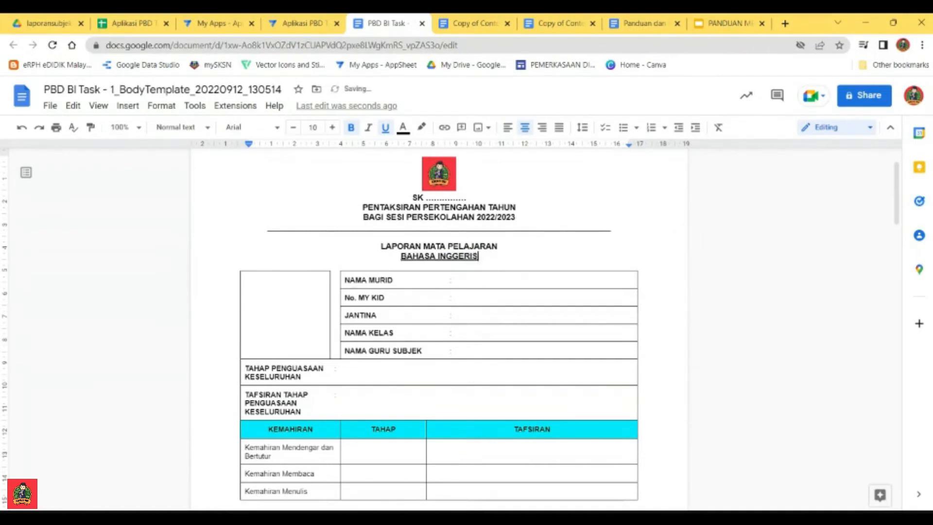
Step: Clear the three skill names in the KEMAHIRAN column of the BI template's table
{"action": "left_click", "coordinate": [460, 280]}
{"action": "scroll", "coordinate": [460, 280], "scroll_direction": "down", "scroll_amount": 3}
{"action": "scroll", "coordinate": [438, 331], "scroll_direction": "down", "scroll_amount": 5}
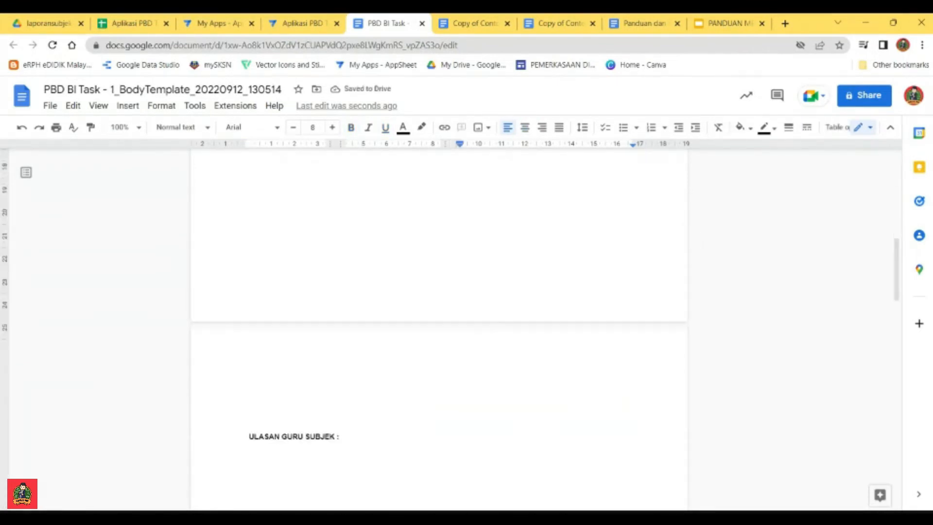
{"action": "scroll", "coordinate": [439, 330], "scroll_direction": "up", "scroll_amount": 10}
{"action": "scroll", "coordinate": [439, 330], "scroll_direction": "down", "scroll_amount": 10}
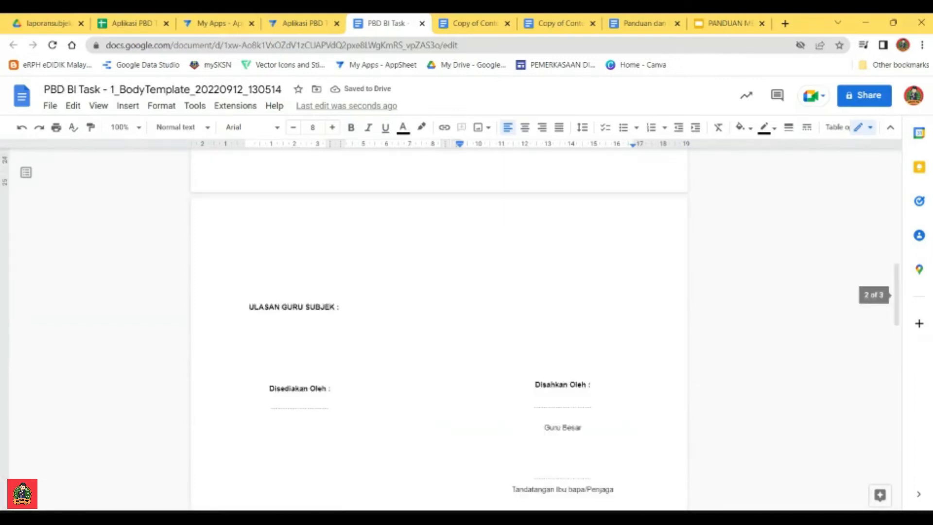
{"action": "scroll", "coordinate": [439, 330], "scroll_direction": "up", "scroll_amount": 15}
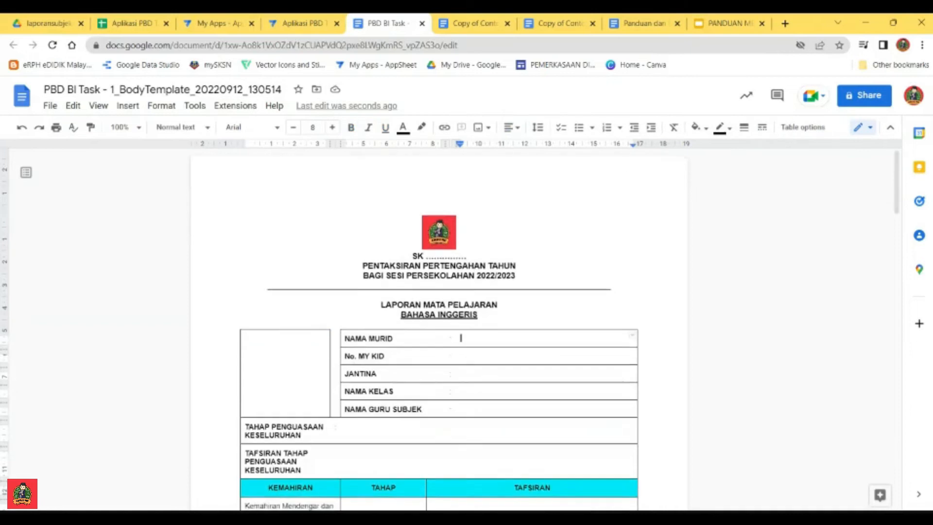
{"action": "scroll", "coordinate": [438, 330], "scroll_direction": "down", "scroll_amount": 5}
{"action": "left_click", "coordinate": [309, 309]}
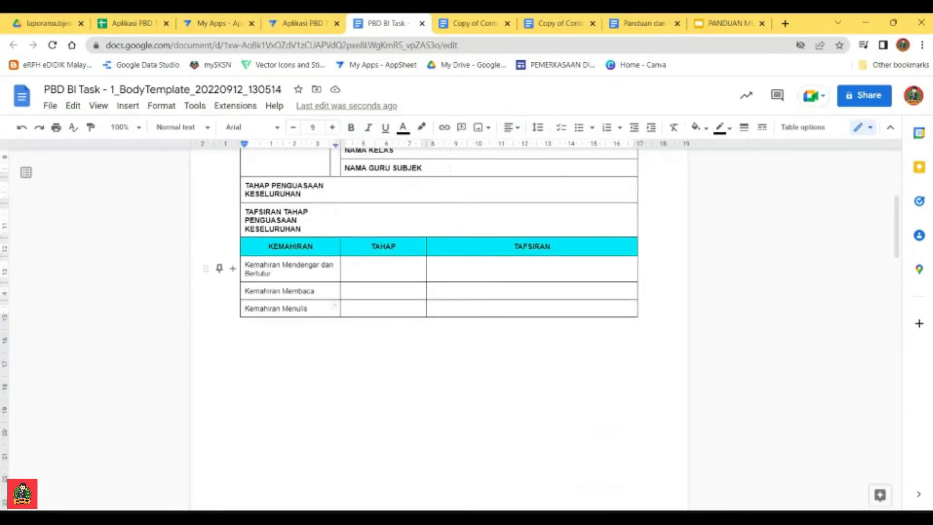
{"action": "scroll", "coordinate": [439, 331], "scroll_direction": "up", "scroll_amount": 5}
{"action": "scroll", "coordinate": [439, 331], "scroll_direction": "down", "scroll_amount": 6}
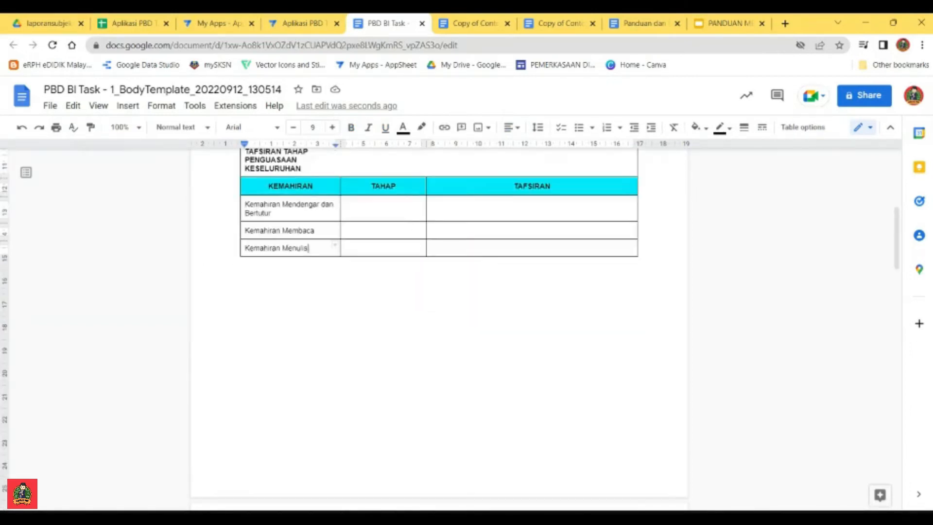
{"action": "left_click_drag", "start_coordinate": [308, 248], "coordinate": [301, 208]}
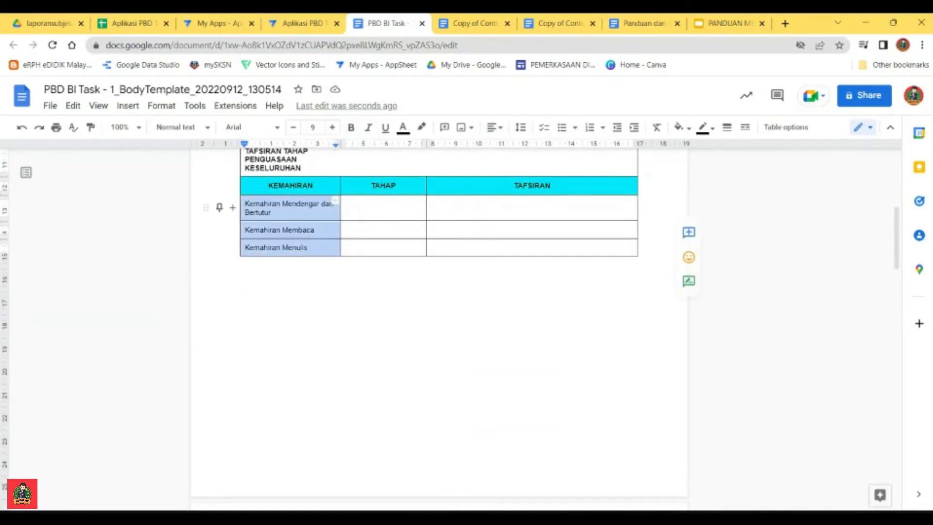
{"action": "key", "text": "BackSpace"}
Step: Copy the word LISTENING from the field list under the BI heading into the first empty cell of the KEMAHIRAN column
{"action": "scroll", "coordinate": [439, 291], "scroll_direction": "down", "scroll_amount": 1}
{"action": "scroll", "coordinate": [438, 330], "scroll_direction": "down", "scroll_amount": 15}
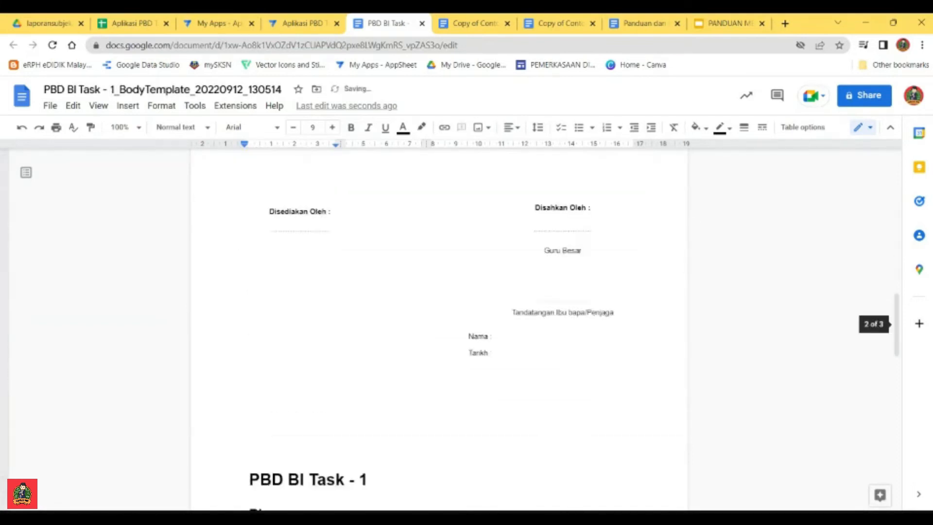
{"action": "scroll", "coordinate": [439, 331], "scroll_direction": "up", "scroll_amount": 1}
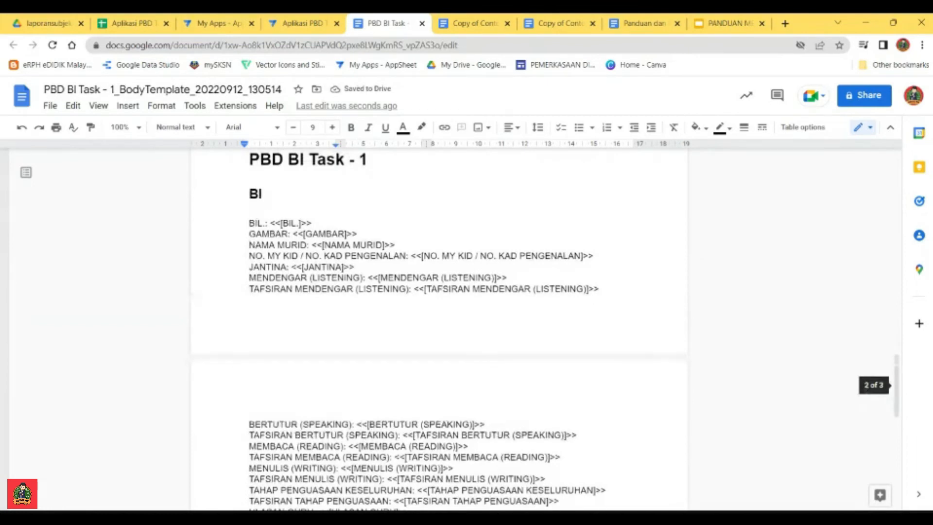
{"action": "left_click_drag", "start_coordinate": [360, 278], "coordinate": [312, 277]}
{"action": "key", "text": "ctrl+c"}
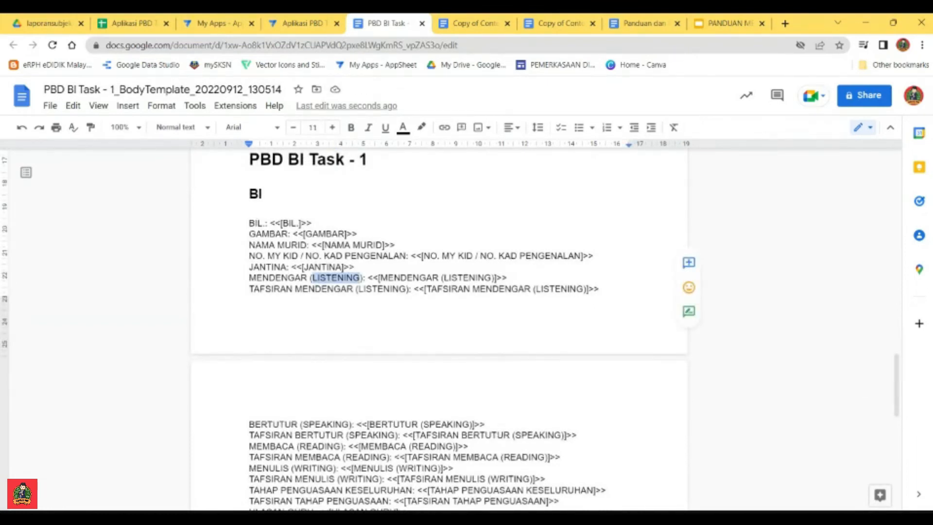
{"action": "scroll", "coordinate": [438, 331], "scroll_direction": "up", "scroll_amount": 15}
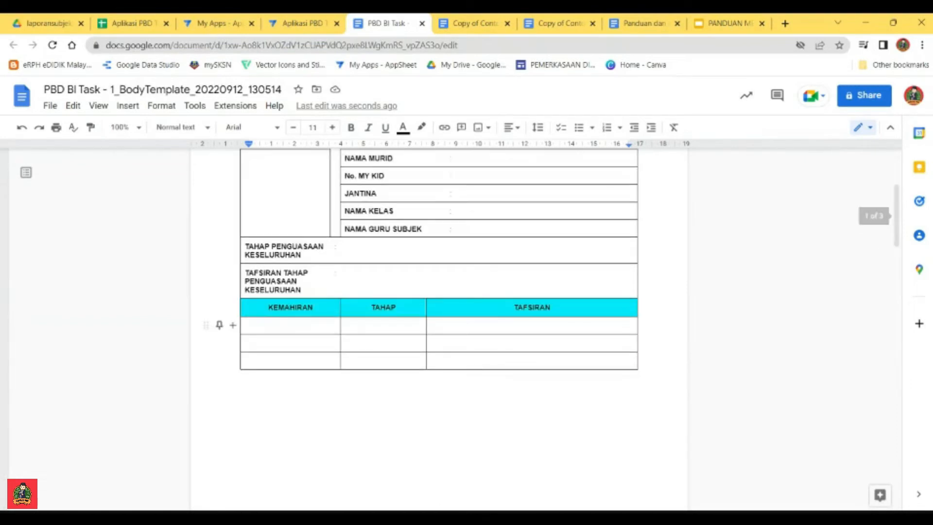
{"action": "left_click", "coordinate": [246, 324]}
{"action": "key", "text": "ctrl+v"}
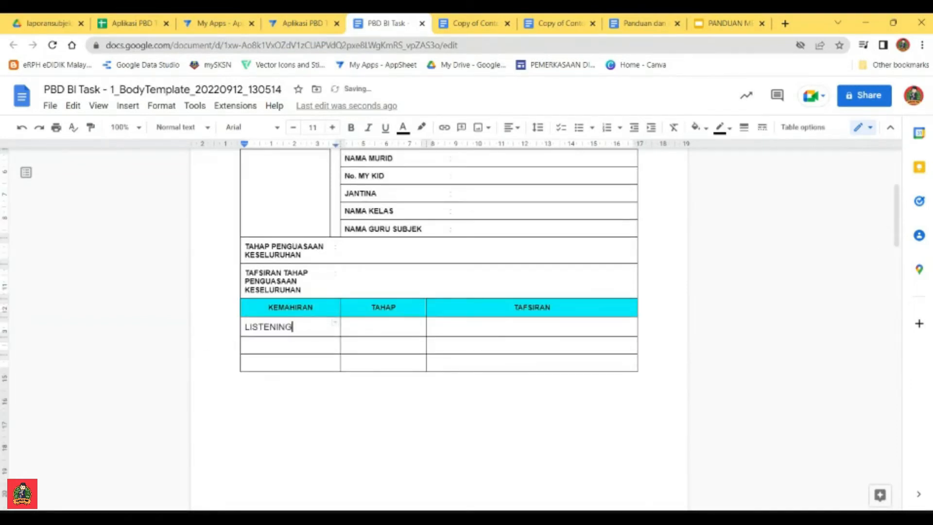
{"action": "left_click", "coordinate": [384, 325]}
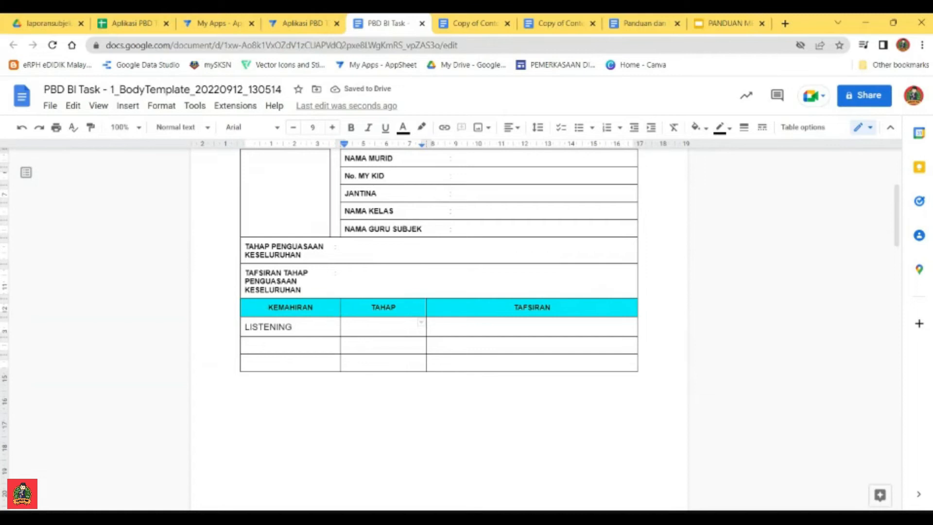
{"action": "scroll", "coordinate": [383, 328], "scroll_direction": "up", "scroll_amount": 3}
{"action": "scroll", "coordinate": [383, 328], "scroll_direction": "down", "scroll_amount": 16}
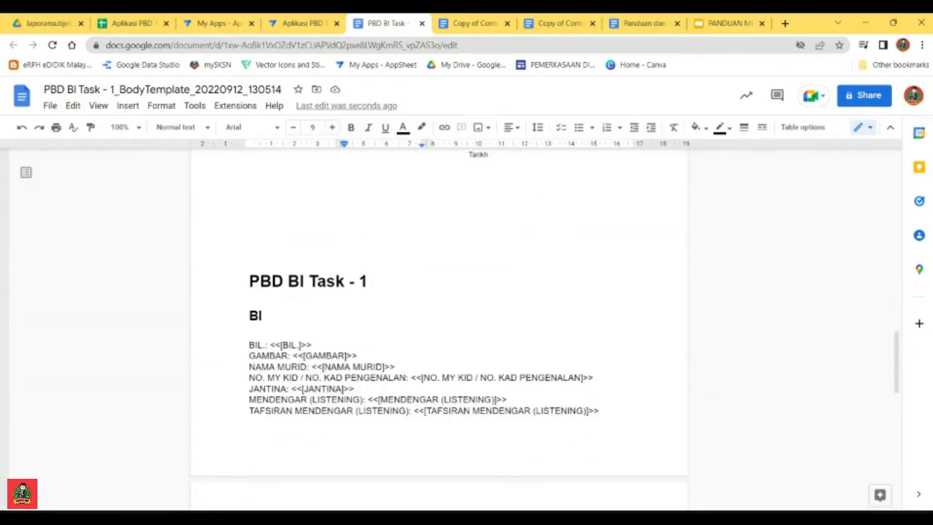
{"action": "left_click_drag", "start_coordinate": [507, 399], "coordinate": [372, 399]}
{"action": "left_click", "coordinate": [337, 398]}
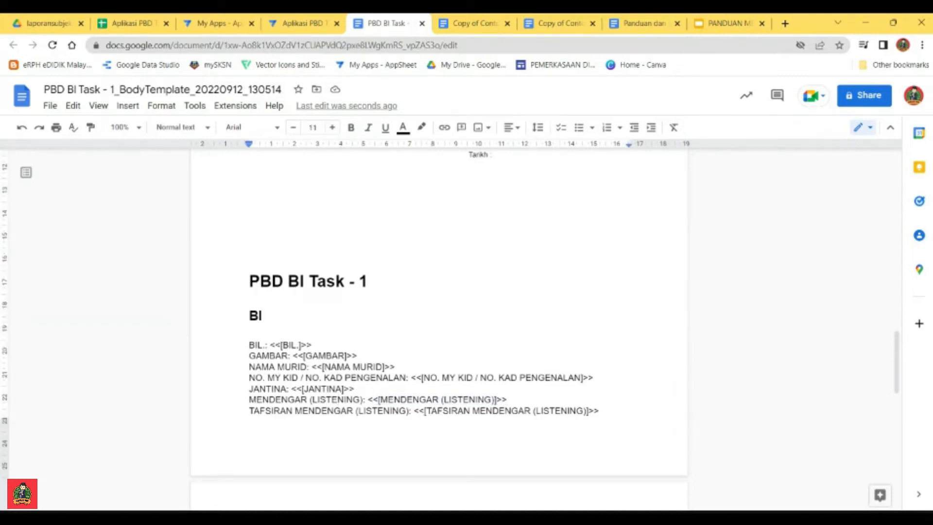
Step: Copy the word SPEAKING from the BI field list into the second skill row of the KEMAHIRAN column
{"action": "scroll", "coordinate": [438, 316], "scroll_direction": "down", "scroll_amount": 4}
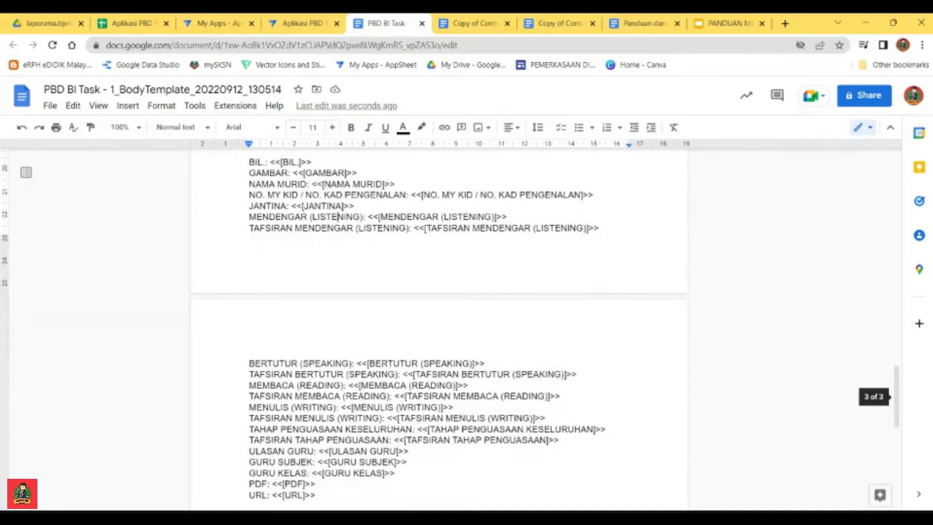
{"action": "double_click", "coordinate": [326, 363]}
{"action": "key", "text": "ctrl+c"}
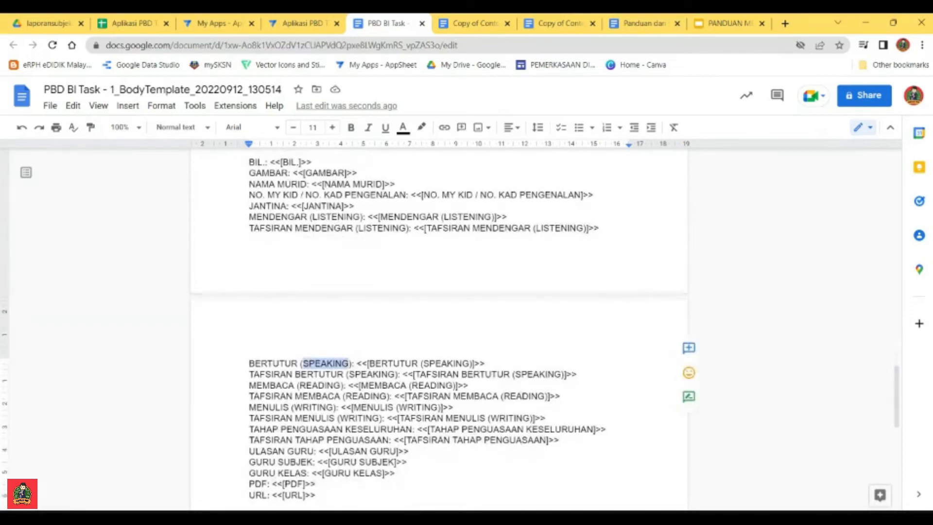
{"action": "scroll", "coordinate": [437, 316], "scroll_direction": "up", "scroll_amount": 10}
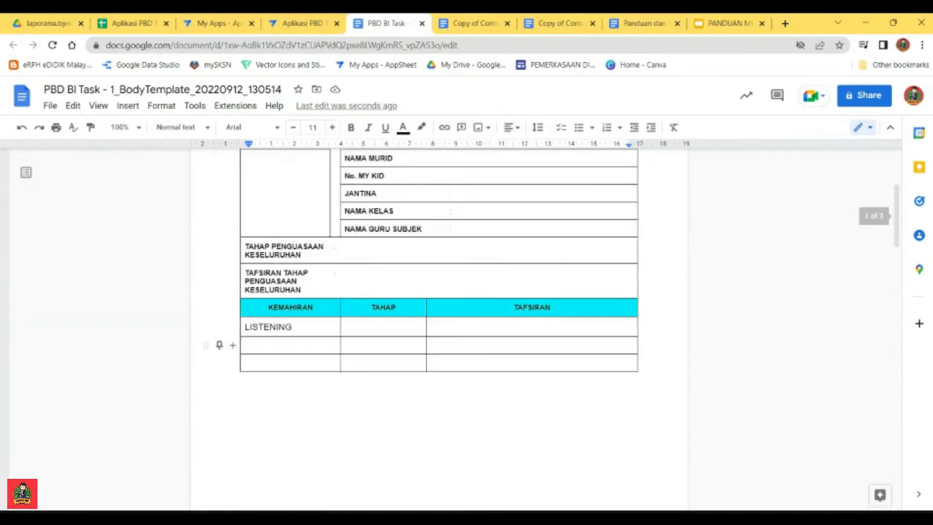
{"action": "left_click", "coordinate": [248, 346]}
{"action": "key", "text": "ctrl+v"}
Step: Copy the word READING from the BI field list into the third skill row of the KEMAHIRAN column
{"action": "scroll", "coordinate": [438, 330], "scroll_direction": "down", "scroll_amount": 10}
{"action": "scroll", "coordinate": [438, 330], "scroll_direction": "down", "scroll_amount": 8}
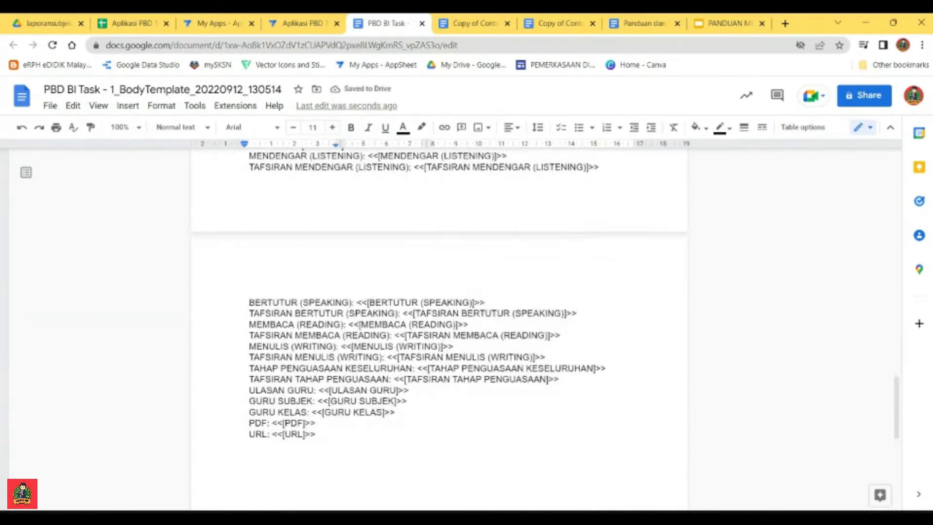
{"action": "left_click_drag", "start_coordinate": [341, 324], "coordinate": [299, 324]}
{"action": "key", "text": "ctrl+c"}
{"action": "scroll", "coordinate": [439, 291], "scroll_direction": "up", "scroll_amount": 20}
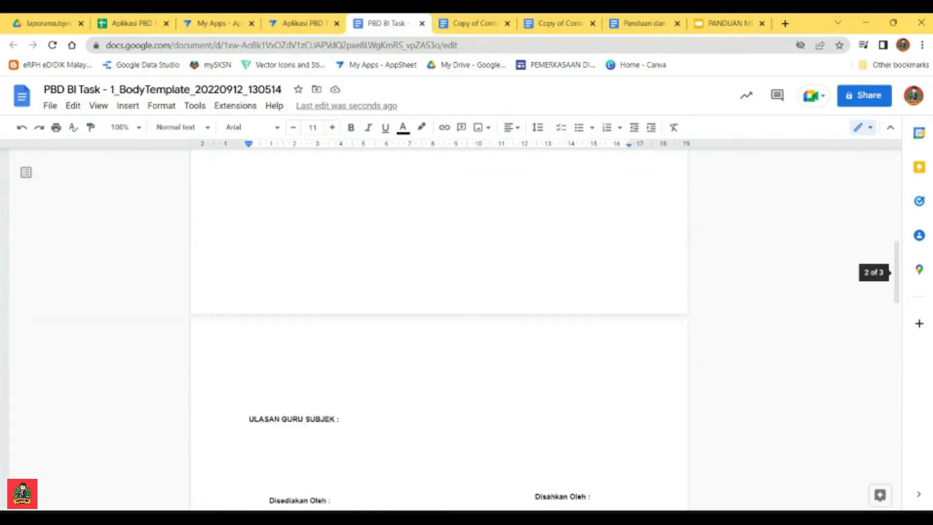
{"action": "left_click", "coordinate": [292, 305]}
{"action": "key", "text": "ctrl+v"}
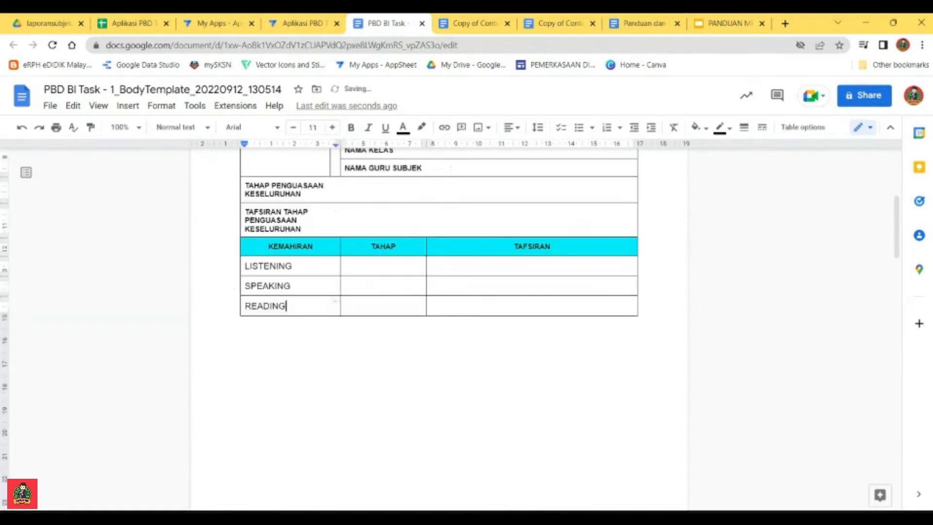
Step: Add a fourth skill row at the end of the table and fill its KEMAHIRAN cell with WRITING from the BI field list
{"action": "scroll", "coordinate": [299, 311], "scroll_direction": "down", "scroll_amount": 16}
{"action": "scroll", "coordinate": [438, 292], "scroll_direction": "down", "scroll_amount": 3}
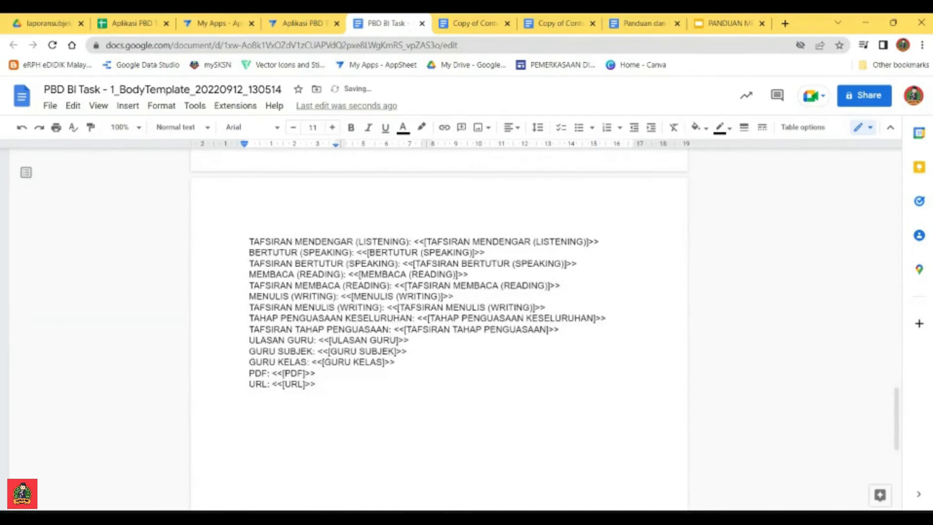
{"action": "left_click_drag", "start_coordinate": [334, 296], "coordinate": [295, 296]}
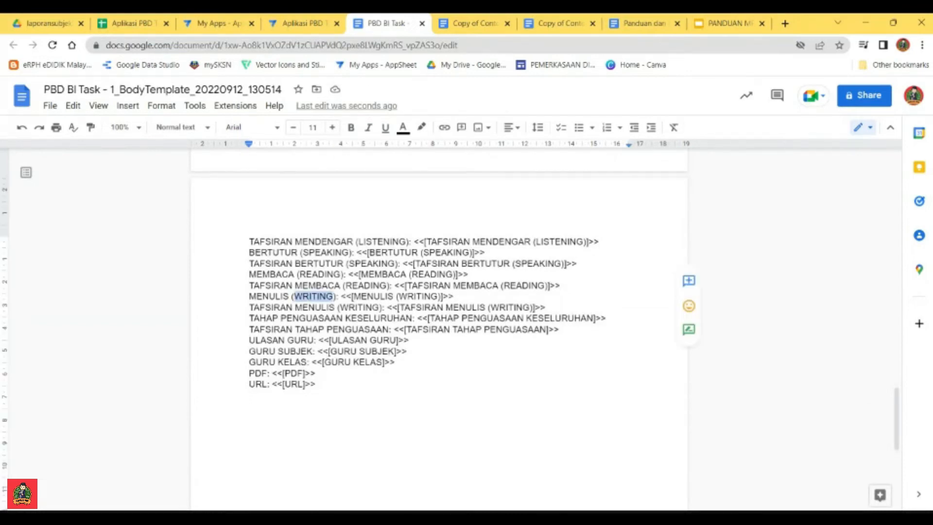
{"action": "scroll", "coordinate": [438, 291], "scroll_direction": "up", "scroll_amount": 17}
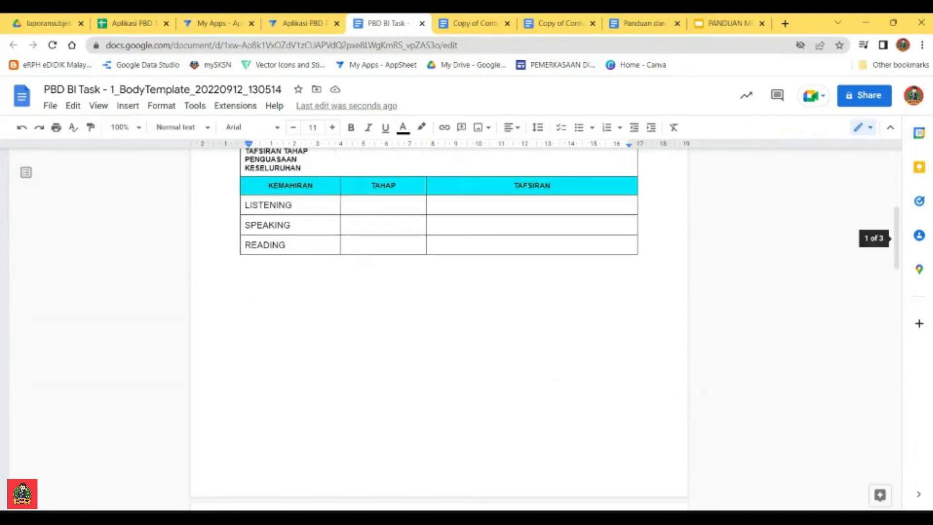
{"action": "left_click", "coordinate": [631, 243]}
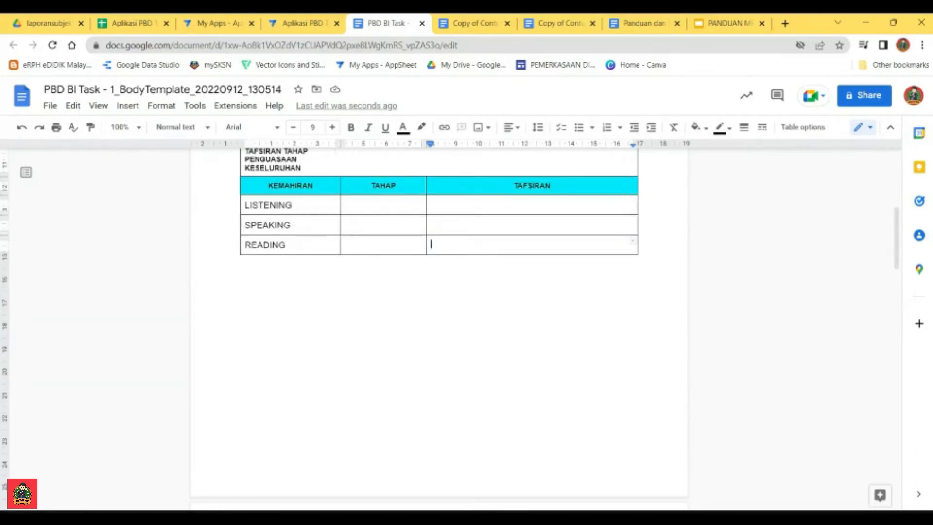
{"action": "key", "text": "Tab"}
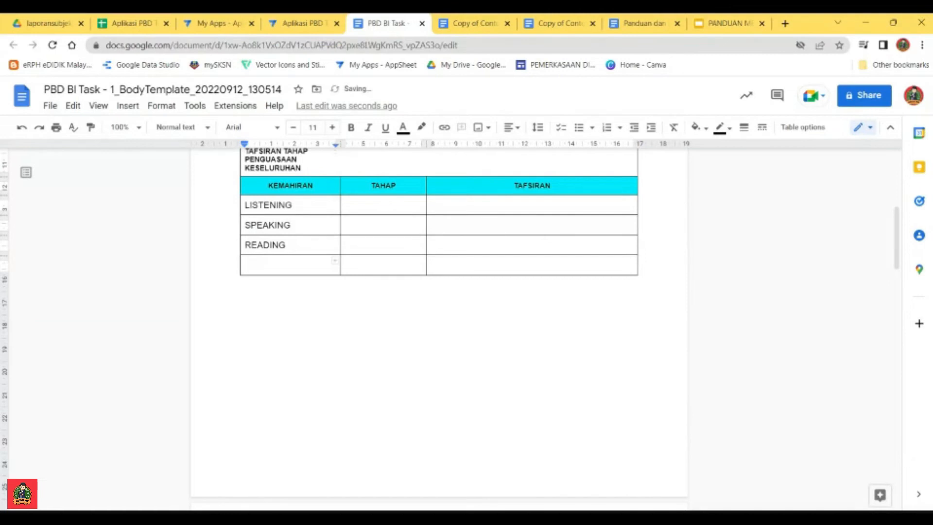
{"action": "left_click", "coordinate": [432, 244]}
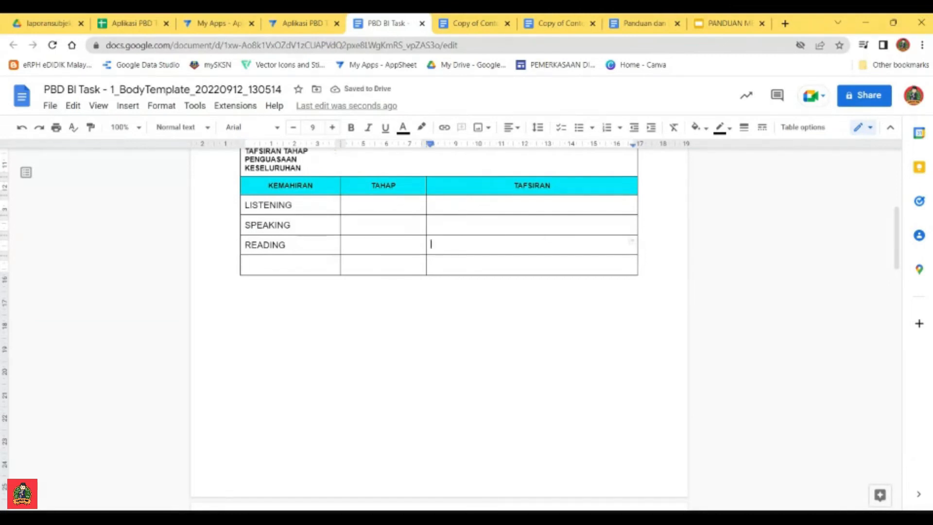
{"action": "left_click", "coordinate": [257, 264]}
{"action": "type", "text": "WRITING"}
Step: Copy the placeholder <<[MENDENGAR (LISTENING)]>> from the BI field list into the TAHAP cell of the LISTENING row
{"action": "scroll", "coordinate": [340, 265], "scroll_direction": "up", "scroll_amount": 1}
{"action": "scroll", "coordinate": [438, 321], "scroll_direction": "down", "scroll_amount": 15}
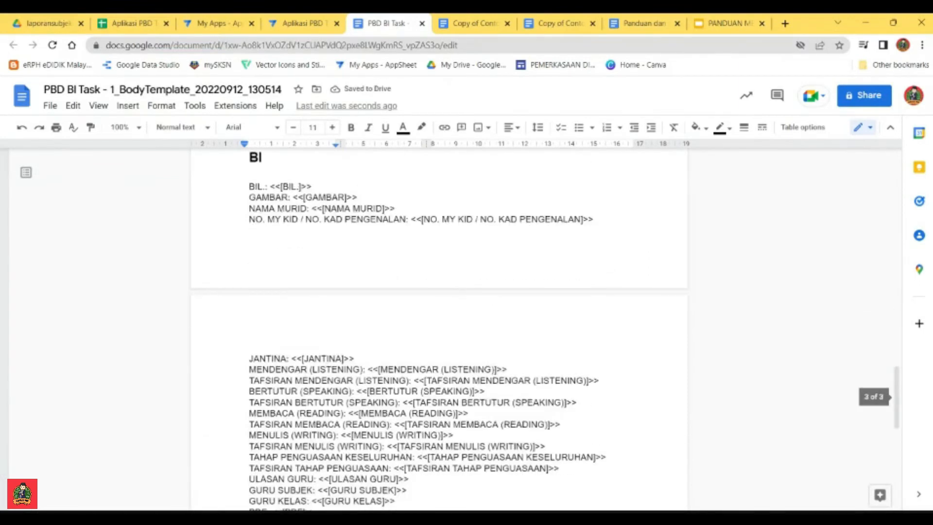
{"action": "scroll", "coordinate": [439, 321], "scroll_direction": "down", "scroll_amount": 1}
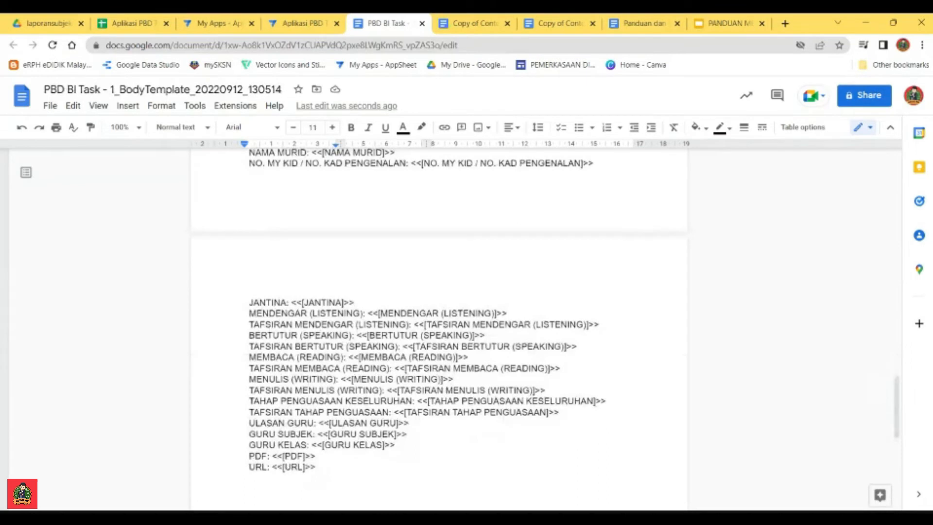
{"action": "scroll", "coordinate": [438, 320], "scroll_direction": "up", "scroll_amount": 2}
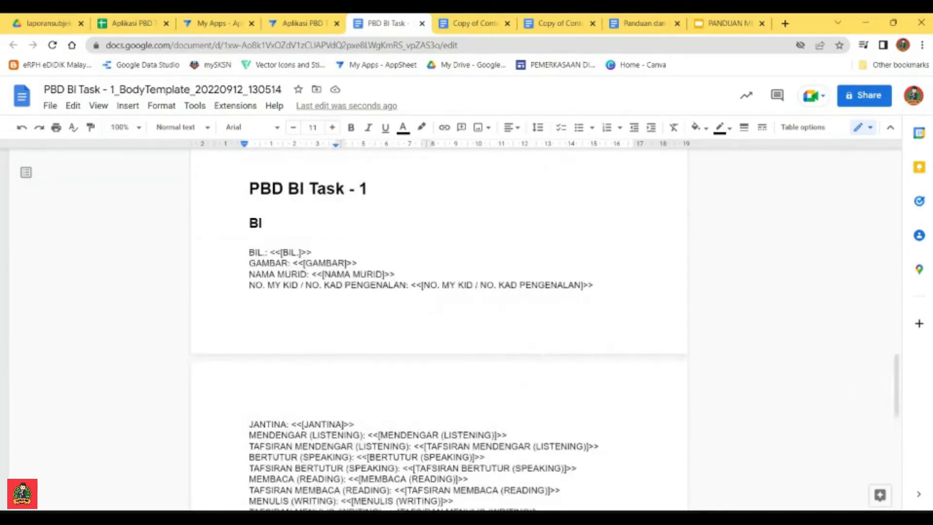
{"action": "left_click_drag", "start_coordinate": [507, 435], "coordinate": [371, 434]}
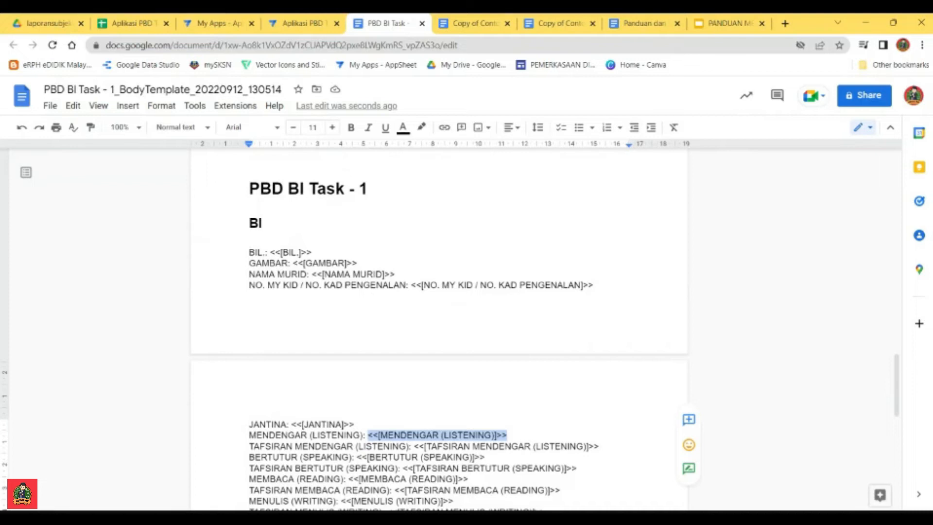
{"action": "scroll", "coordinate": [438, 321], "scroll_direction": "up", "scroll_amount": 15}
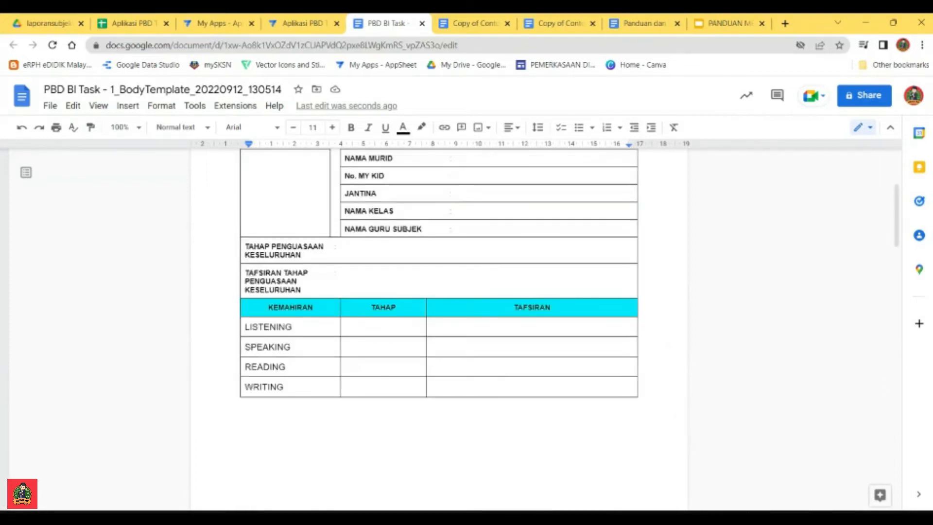
{"action": "left_click", "coordinate": [384, 326]}
{"action": "type", "text": "<<[MENDENGAR (LISTENING)]>>"}
Step: Centre the <<[MENDENGAR (LISTENING)]>> placeholder in its TAHAP cell
{"action": "left_click_drag", "start_coordinate": [412, 338], "coordinate": [344, 327]}
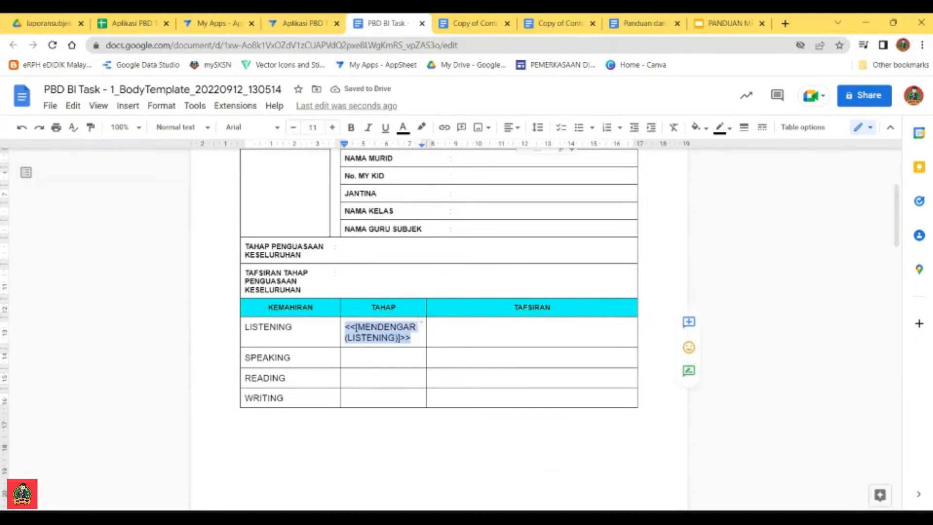
{"action": "left_click", "coordinate": [510, 128]}
{"action": "left_click", "coordinate": [480, 155]}
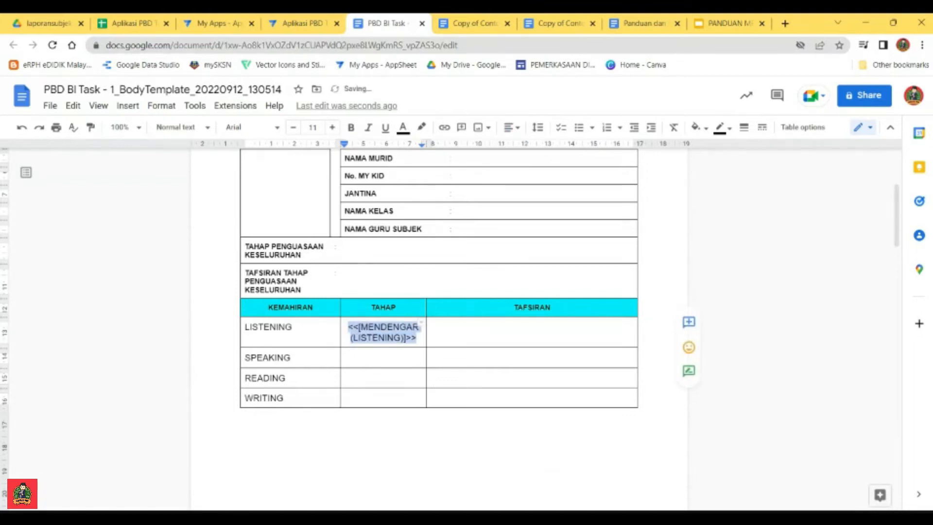
{"action": "double_click", "coordinate": [476, 327]}
{"action": "scroll", "coordinate": [476, 327], "scroll_direction": "up", "scroll_amount": 3}
{"action": "scroll", "coordinate": [476, 327], "scroll_direction": "down", "scroll_amount": 3}
{"action": "scroll", "coordinate": [476, 327], "scroll_direction": "up", "scroll_amount": 1}
{"action": "scroll", "coordinate": [476, 327], "scroll_direction": "up", "scroll_amount": 2}
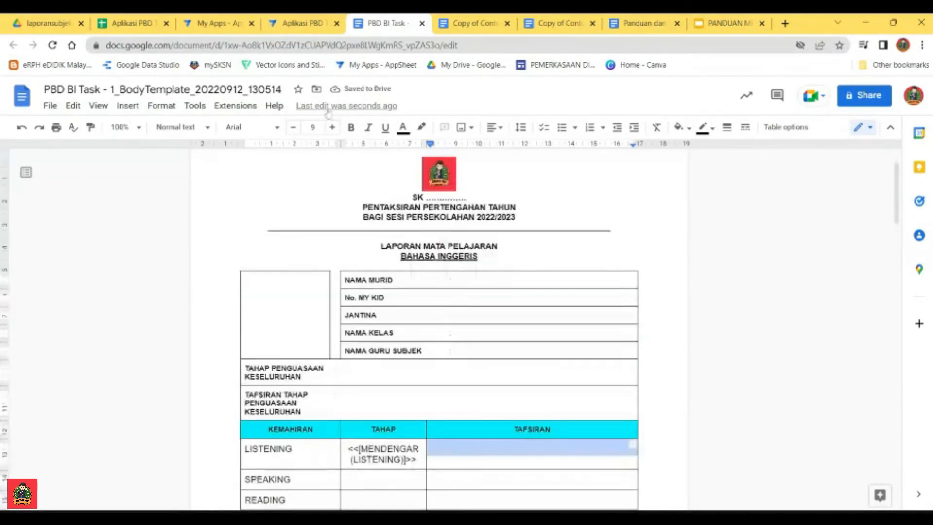
Step: Switch to the AppSheet editor and save the Aplikasi PBD Tahun 6 app
{"action": "left_click", "coordinate": [315, 25]}
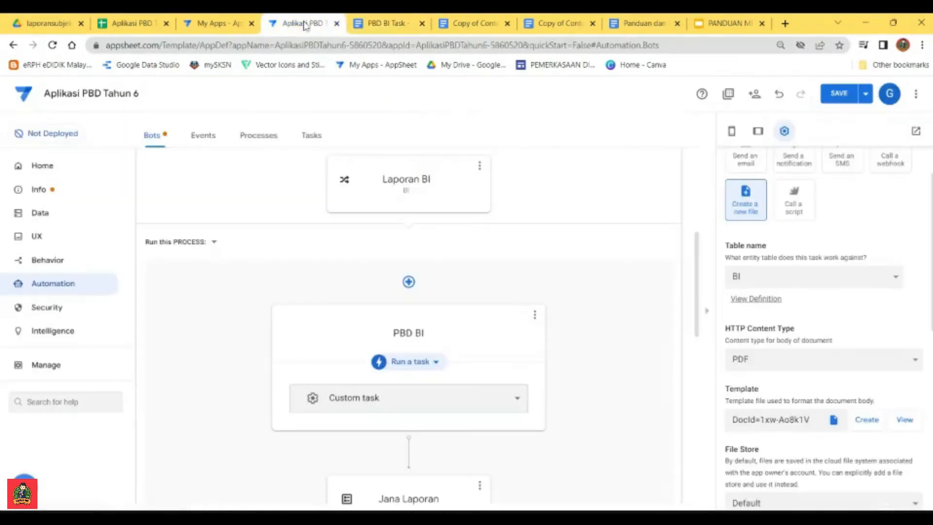
{"action": "scroll", "coordinate": [611, 324], "scroll_direction": "up", "scroll_amount": 3}
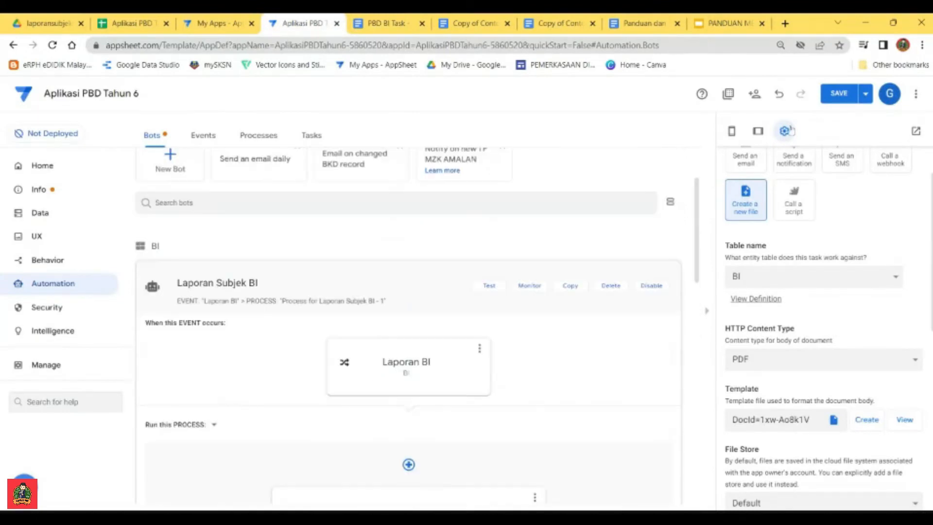
{"action": "left_click", "coordinate": [839, 92]}
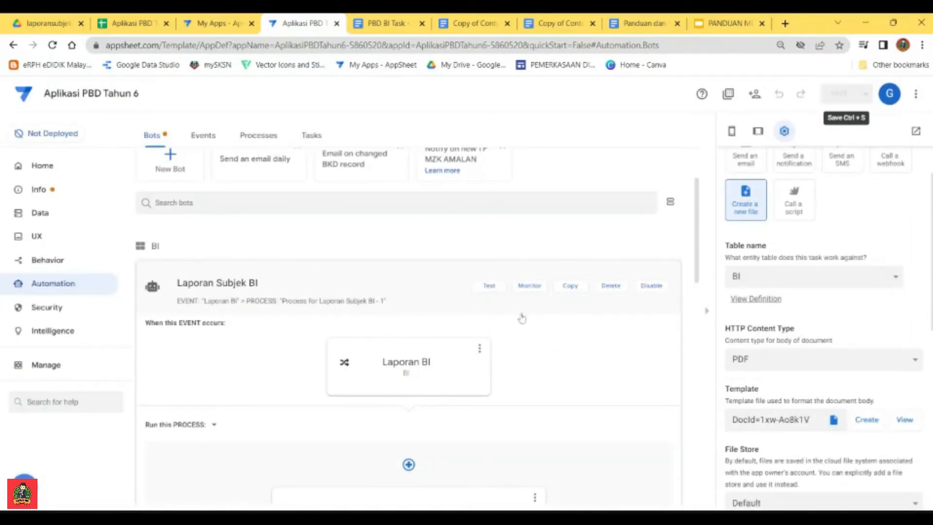
Step: Run a test of the Laporan Subjek BI bot, close the test results and collapse the bot in the list
{"action": "left_click", "coordinate": [491, 289]}
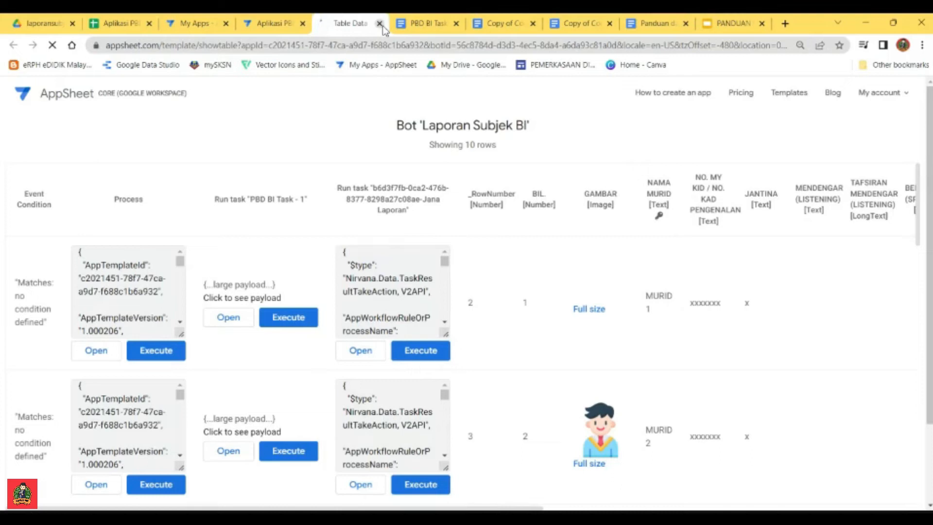
{"action": "left_click", "coordinate": [379, 23]}
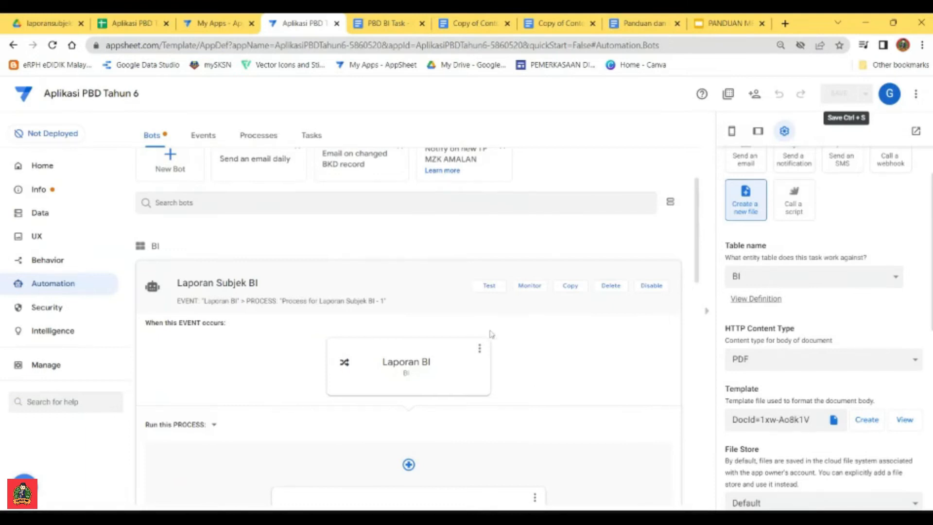
{"action": "left_click", "coordinate": [420, 286]}
{"action": "scroll", "coordinate": [381, 204], "scroll_direction": "up", "scroll_amount": 2}
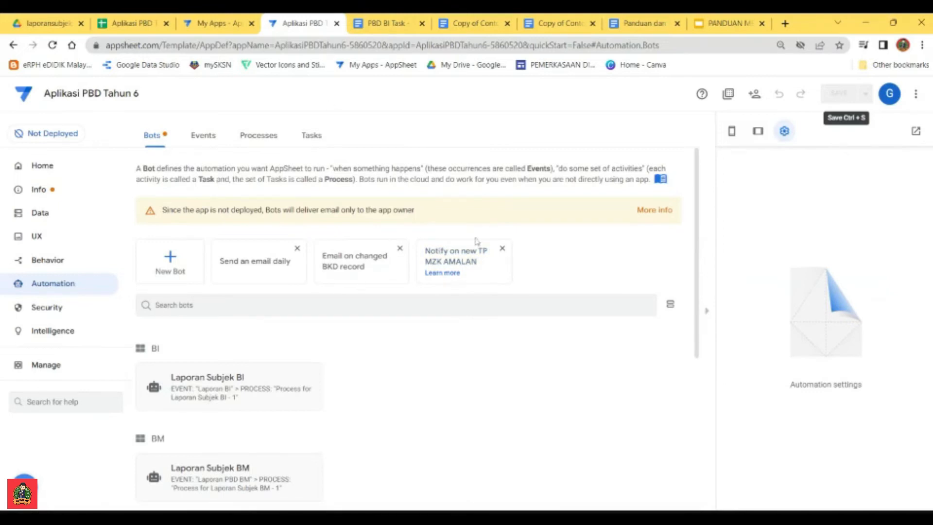
{"action": "scroll", "coordinate": [359, 383], "scroll_direction": "down", "scroll_amount": 3}
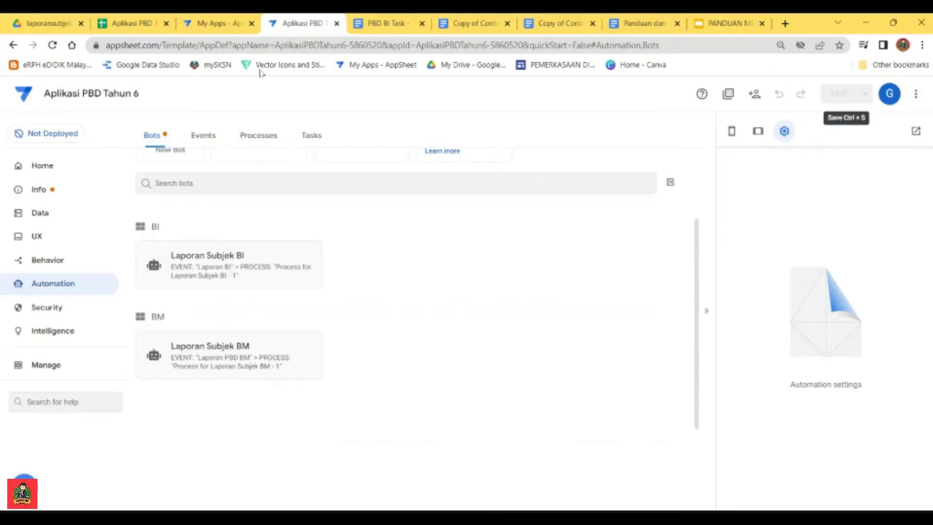
Step: Switch to the Aplikasi PBD Tahun 6 spreadsheet and examine the BI, MT, SN and BM sheets, including BM's skill, PDF and URL columns
{"action": "left_click", "coordinate": [129, 23]}
{"action": "left_click", "coordinate": [434, 498]}
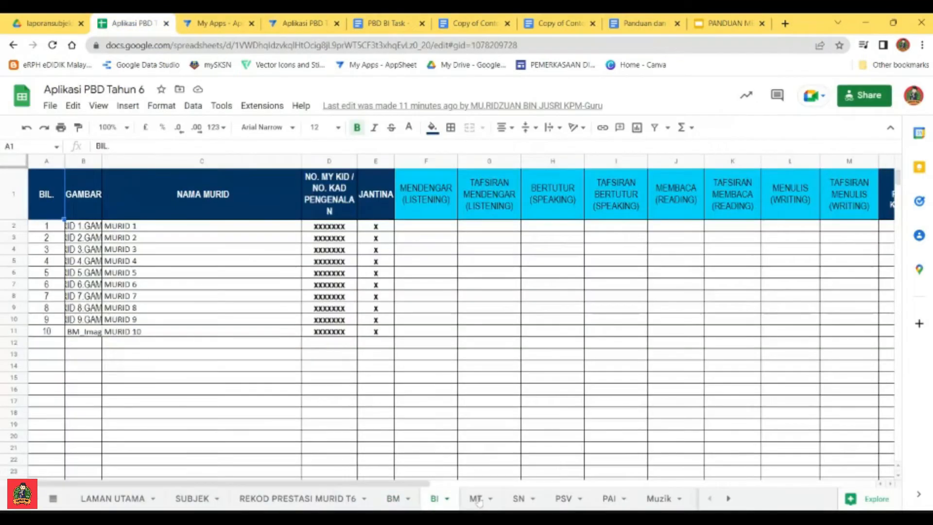
{"action": "left_click", "coordinate": [476, 498]}
{"action": "left_click", "coordinate": [518, 498]}
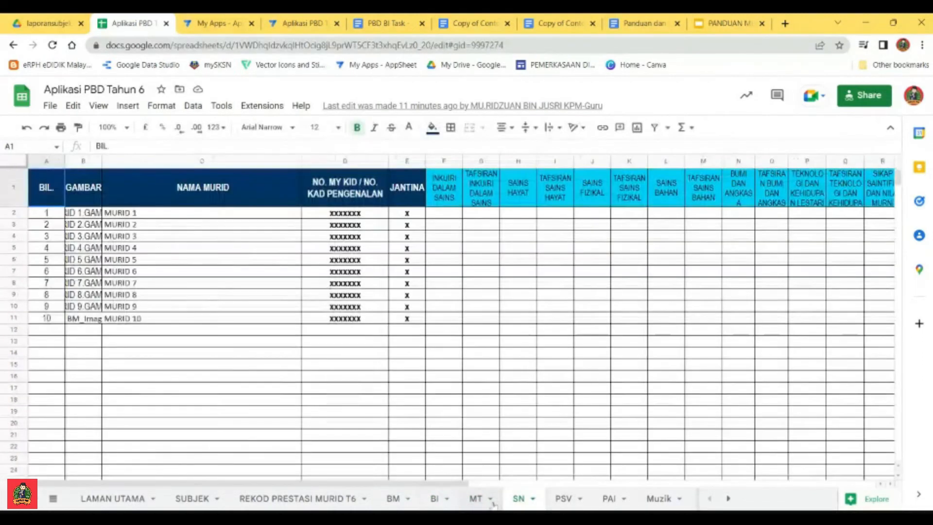
{"action": "left_click", "coordinate": [392, 498]}
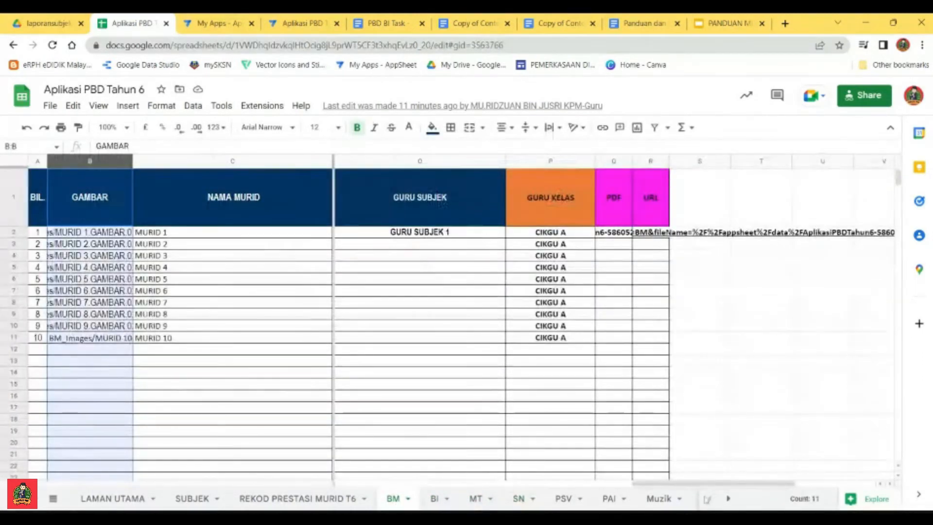
{"action": "scroll", "coordinate": [397, 244], "scroll_direction": "left", "scroll_amount": 10}
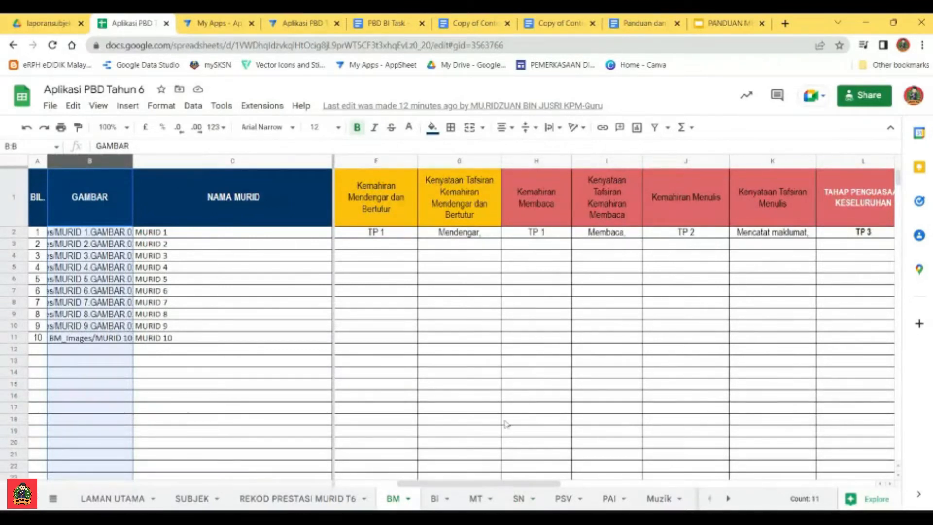
{"action": "left_click_drag", "start_coordinate": [533, 491], "coordinate": [782, 494]}
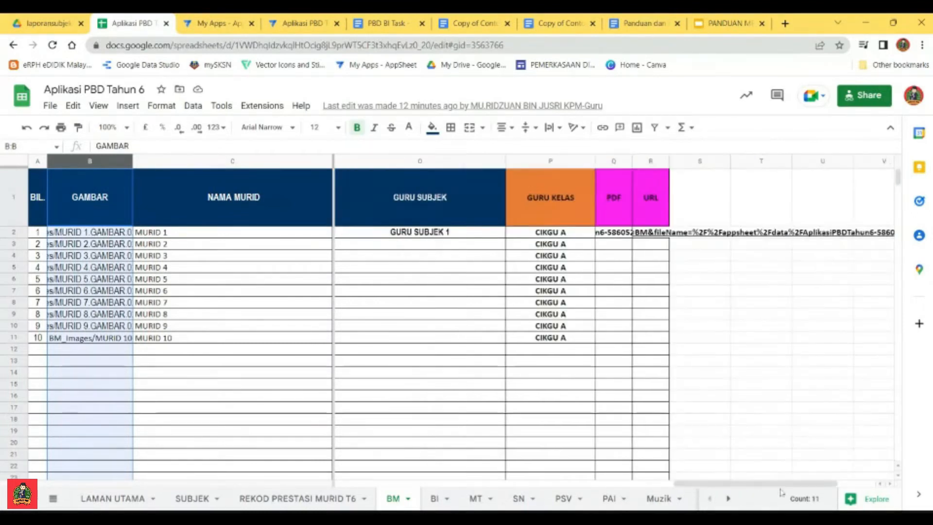
Step: Inspect the PDF path and URL cells for MURID 1 in the BM sheet and return to its skill columns
{"action": "left_click", "coordinate": [622, 232]}
{"action": "left_click", "coordinate": [655, 236]}
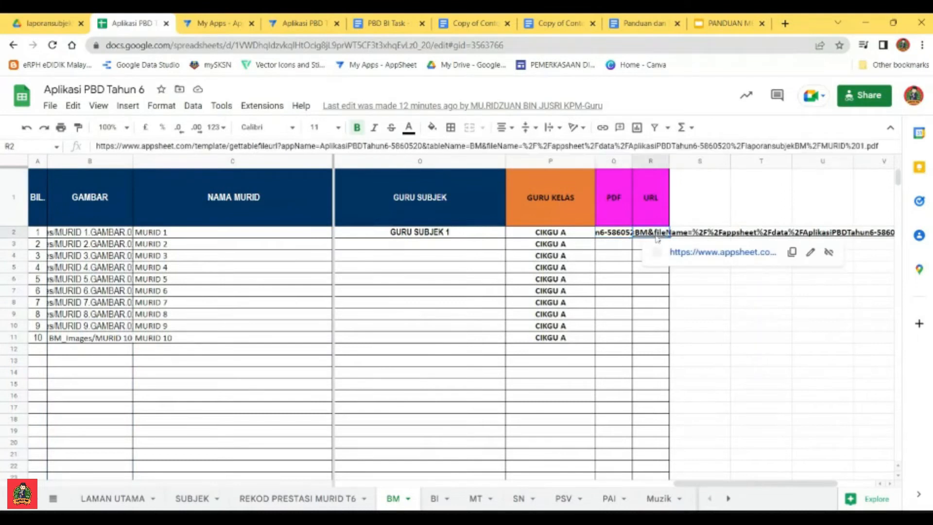
{"action": "left_click", "coordinate": [614, 234]}
{"action": "left_click", "coordinate": [646, 234]}
{"action": "left_click", "coordinate": [609, 235]}
{"action": "left_click_drag", "start_coordinate": [702, 487], "coordinate": [380, 484]}
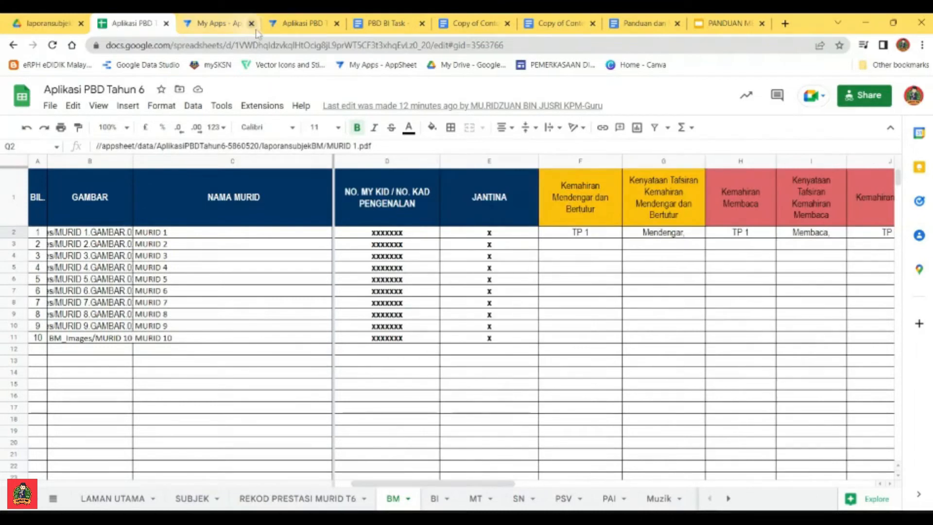
Step: Review the AppSheet bot list and the BI body template, and examine the Copy of Contoh Template Pelaporan PBD-Rekod Prestasi Murid document
{"action": "left_click", "coordinate": [295, 25]}
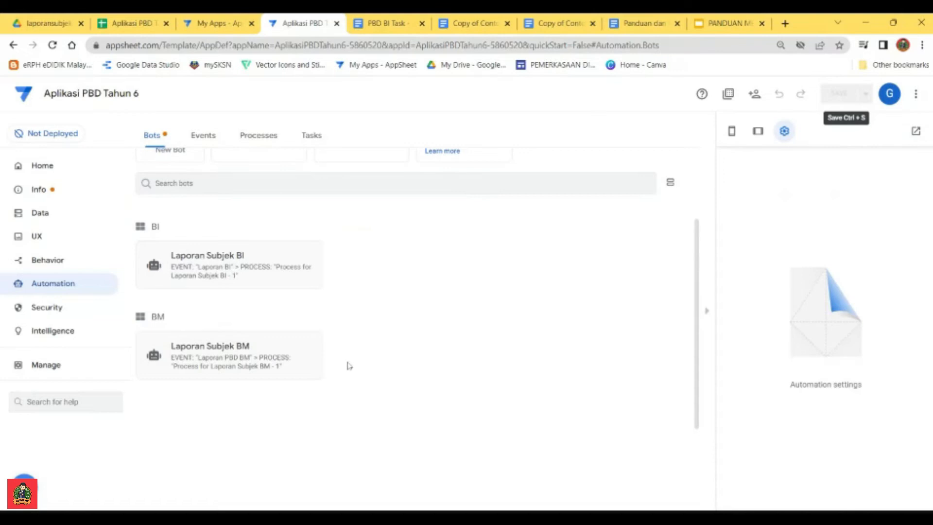
{"action": "scroll", "coordinate": [698, 350], "scroll_direction": "up", "scroll_amount": 3}
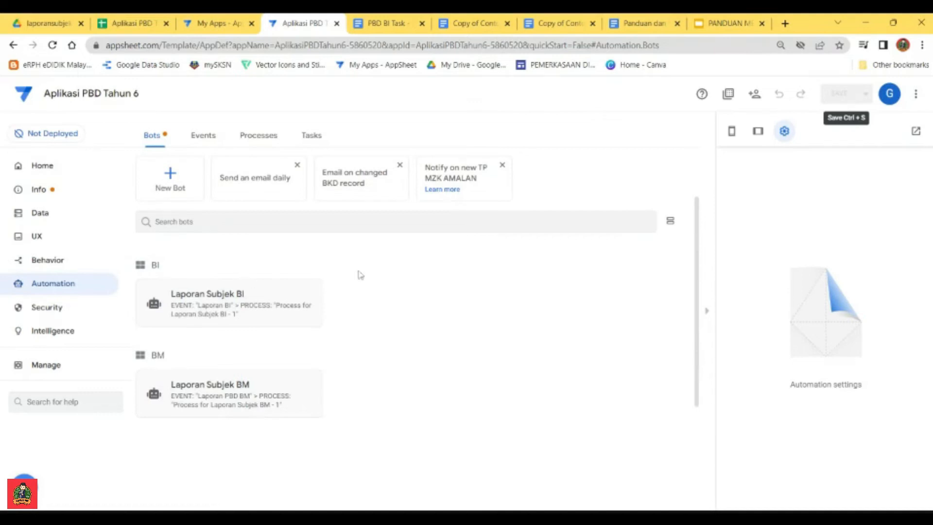
{"action": "left_click", "coordinate": [386, 23]}
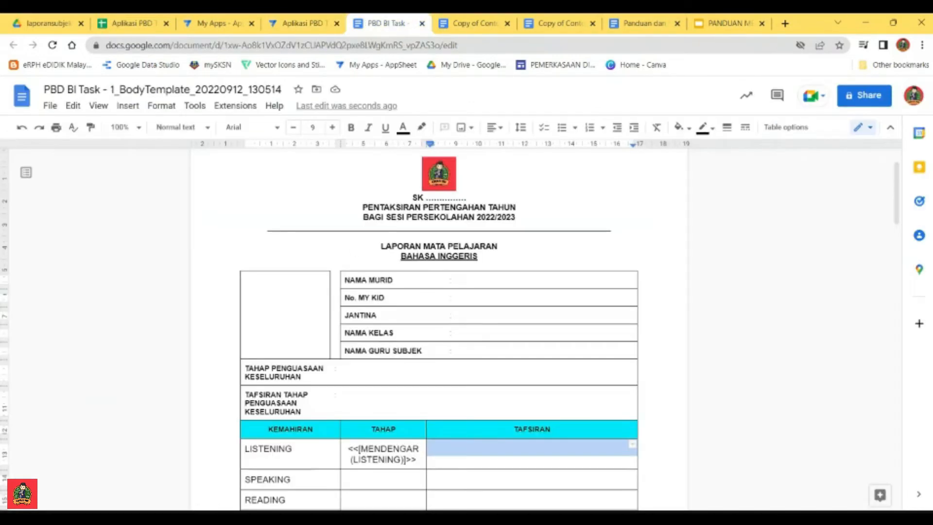
{"action": "left_click", "coordinate": [481, 25]}
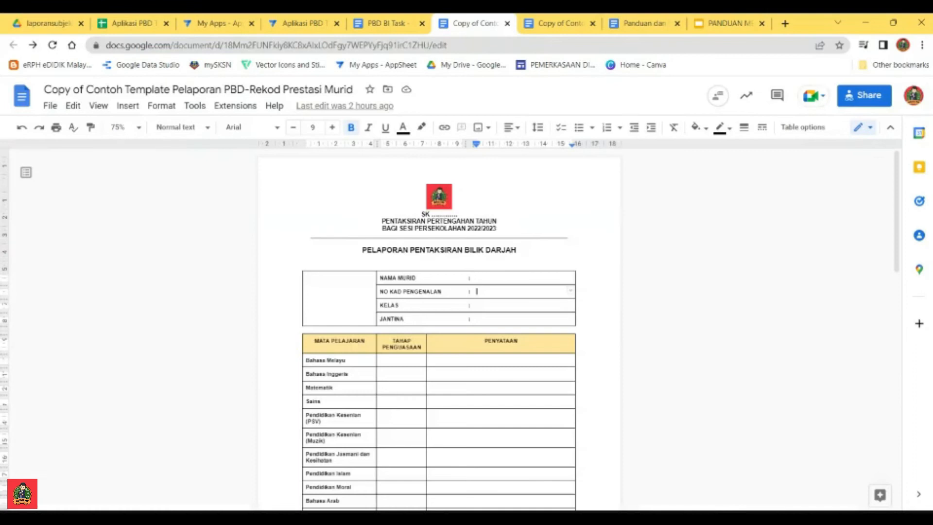
{"action": "scroll", "coordinate": [439, 331], "scroll_direction": "up", "scroll_amount": 3}
{"action": "scroll", "coordinate": [439, 330], "scroll_direction": "down", "scroll_amount": 5}
{"action": "scroll", "coordinate": [439, 331], "scroll_direction": "up", "scroll_amount": 1}
{"action": "scroll", "coordinate": [439, 330], "scroll_direction": "up", "scroll_amount": 3}
{"action": "scroll", "coordinate": [439, 330], "scroll_direction": "down", "scroll_amount": 5}
{"action": "scroll", "coordinate": [439, 330], "scroll_direction": "up", "scroll_amount": 5}
{"action": "scroll", "coordinate": [439, 330], "scroll_direction": "down", "scroll_amount": 2}
{"action": "scroll", "coordinate": [439, 330], "scroll_direction": "up", "scroll_amount": 3}
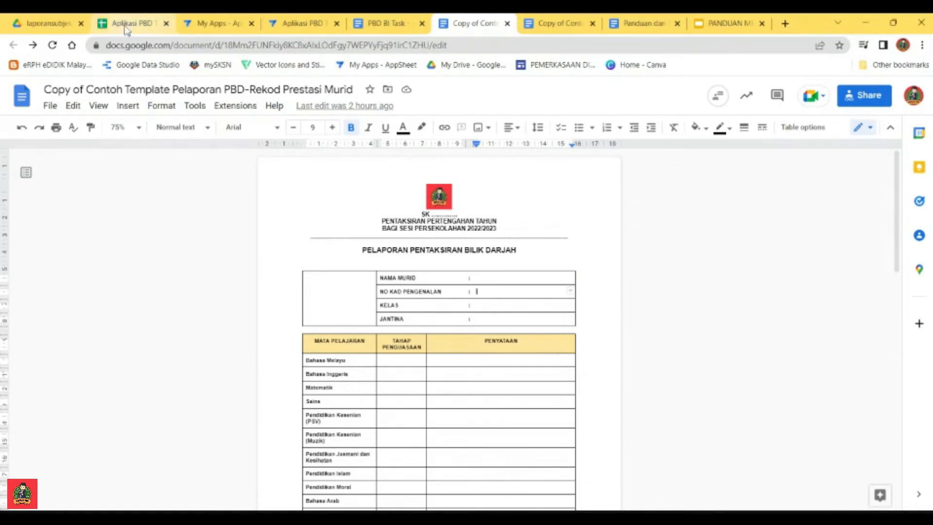
Step: Switch to the AppSheet editor and create a new bot named Rekod Prestasi Murid
{"action": "left_click", "coordinate": [304, 27]}
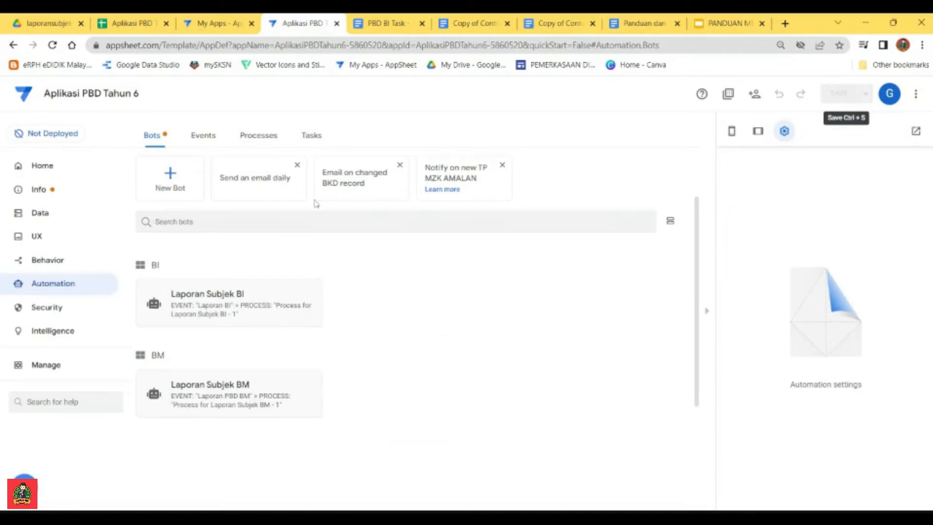
{"action": "left_click", "coordinate": [167, 183]}
{"action": "type", "text": "L"}
{"action": "key", "text": "BackSpace"}
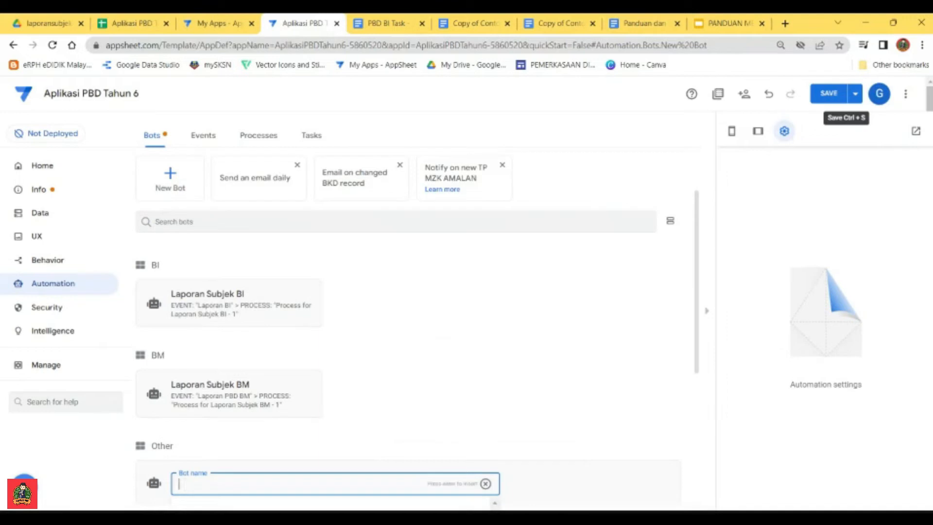
{"action": "type", "text": "RE"}
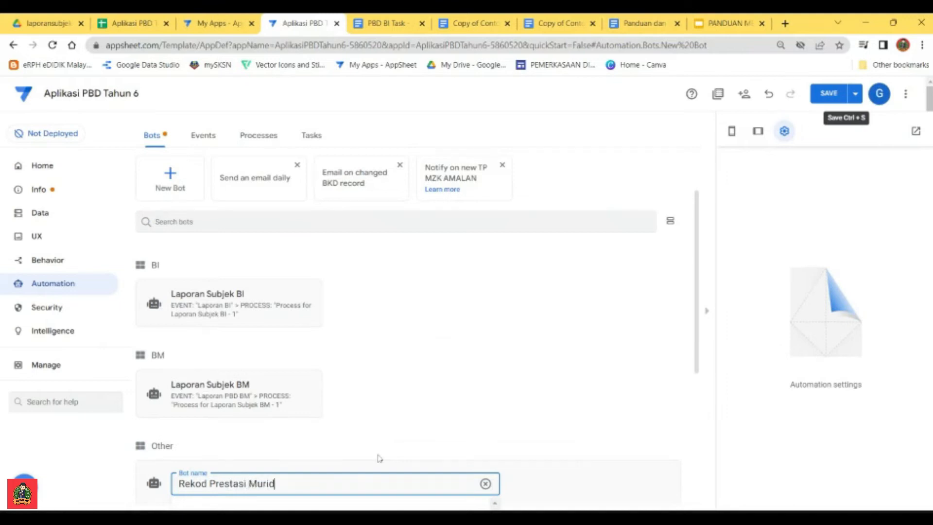
{"action": "left_click", "coordinate": [235, 439]}
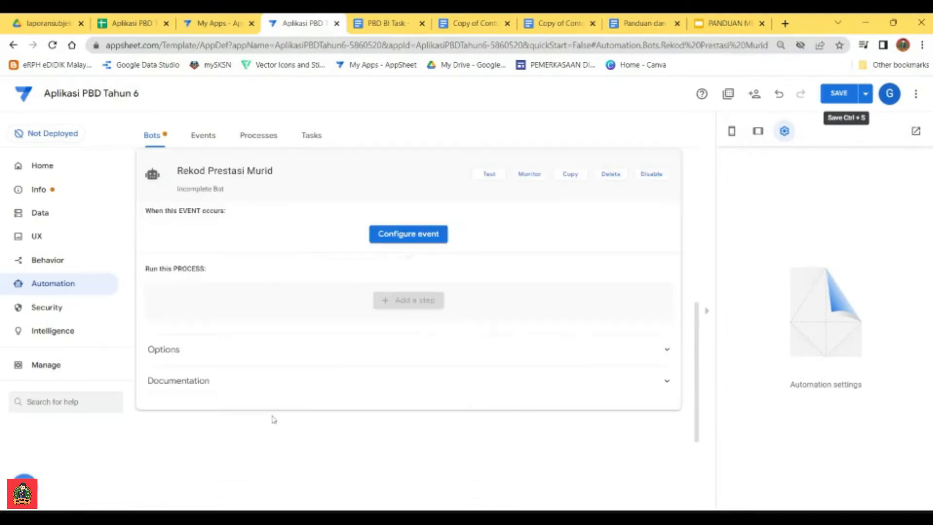
Step: Add a custom event named Rekod Prestasi to the bot and set its table to REKOD PRESTASI MURID T6
{"action": "left_click", "coordinate": [415, 236]}
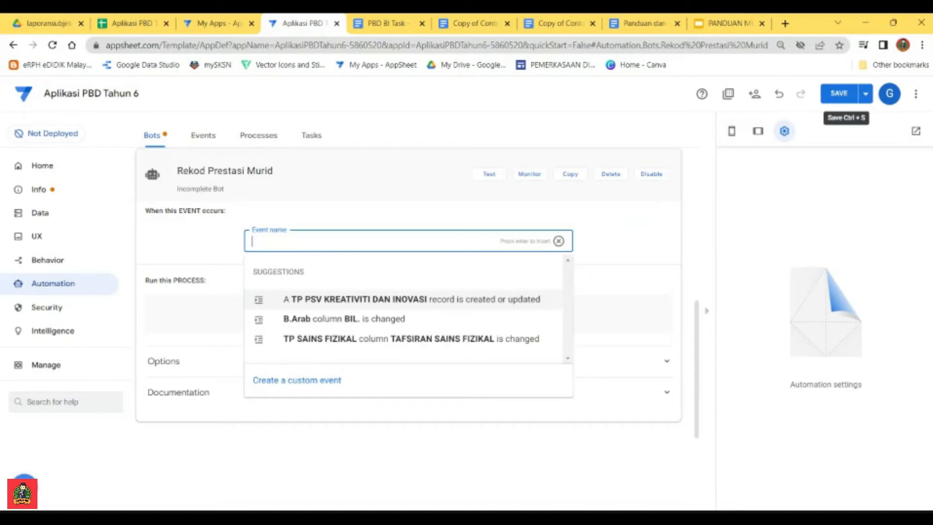
{"action": "type", "text": "Rekod"}
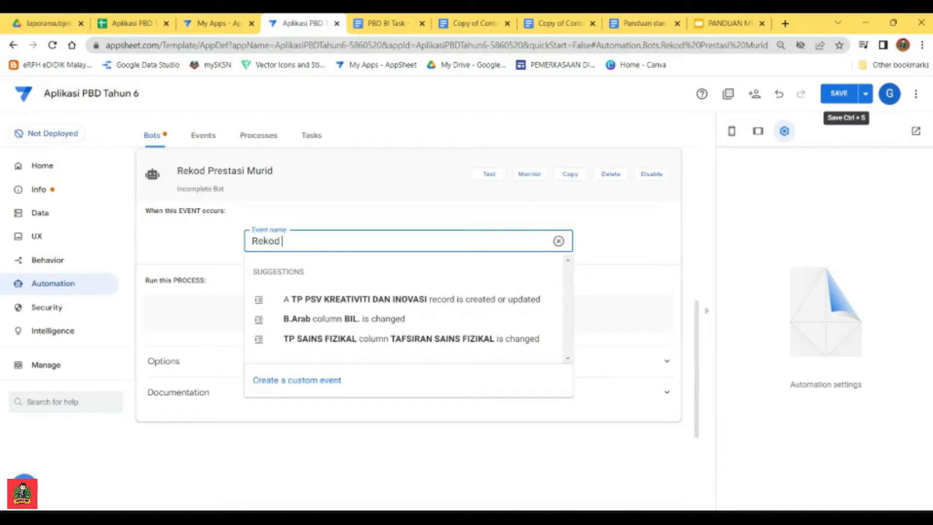
{"action": "type", "text": " Prestasi"}
{"action": "left_click", "coordinate": [311, 385]}
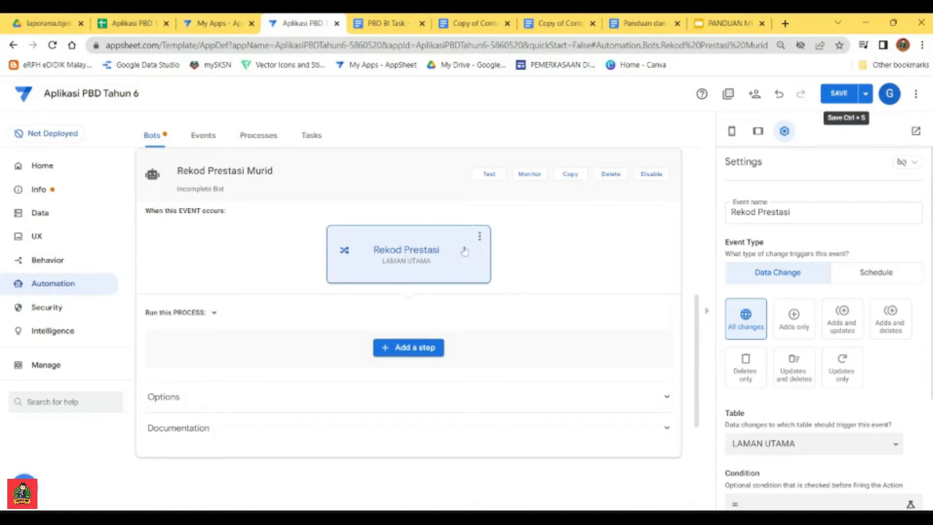
{"action": "scroll", "coordinate": [809, 286], "scroll_direction": "down", "scroll_amount": 3}
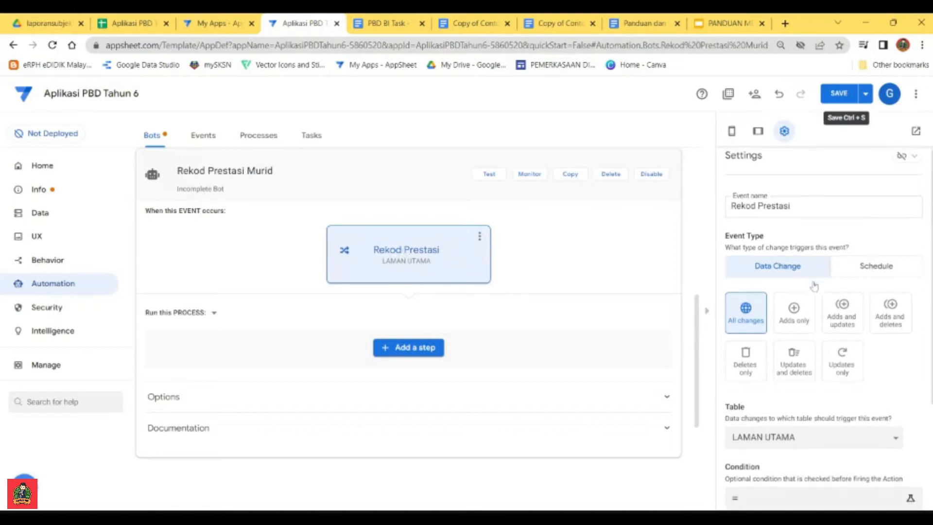
{"action": "scroll", "coordinate": [799, 380], "scroll_direction": "down", "scroll_amount": 1}
{"action": "left_click", "coordinate": [841, 291]}
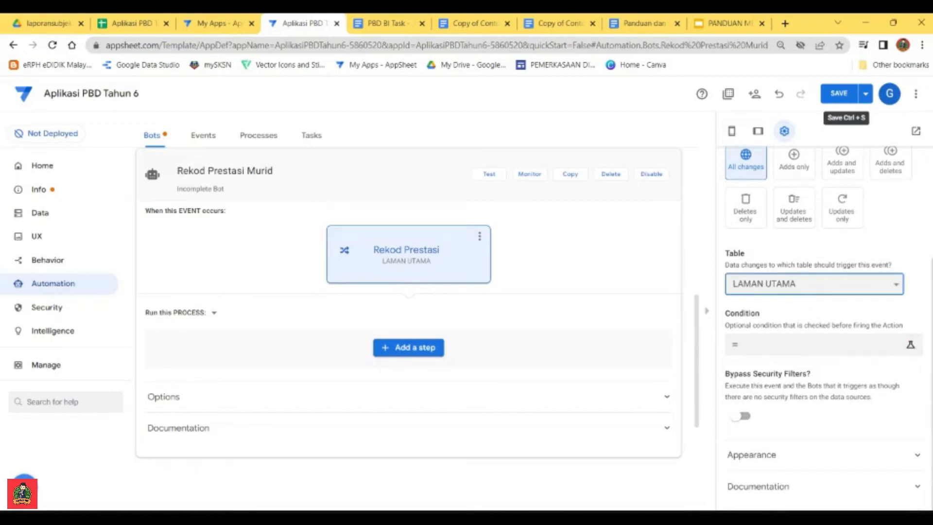
{"action": "left_click", "coordinate": [788, 283]}
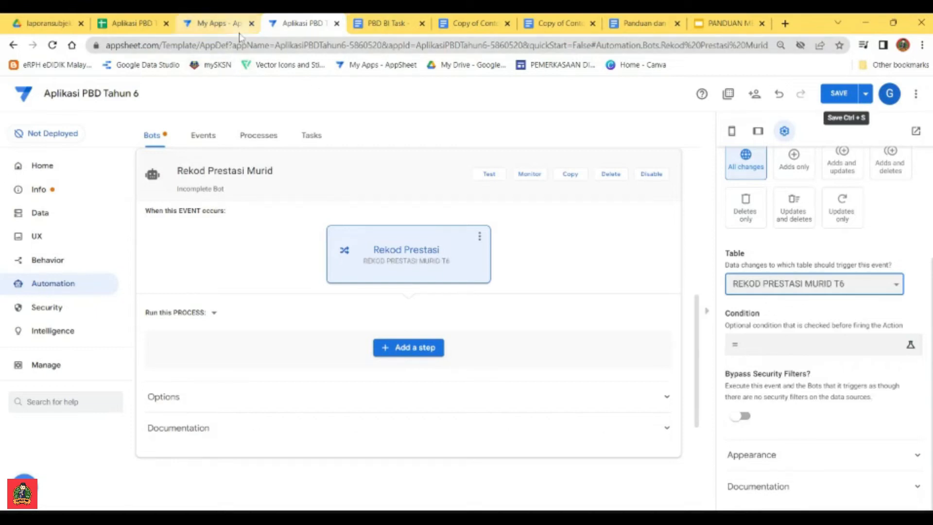
Step: Check the REKOD PRESTASI MURID T6 sheet in the Aplikasi PBD Tahun 6 spreadsheet and return to the AppSheet editor
{"action": "left_click", "coordinate": [141, 25]}
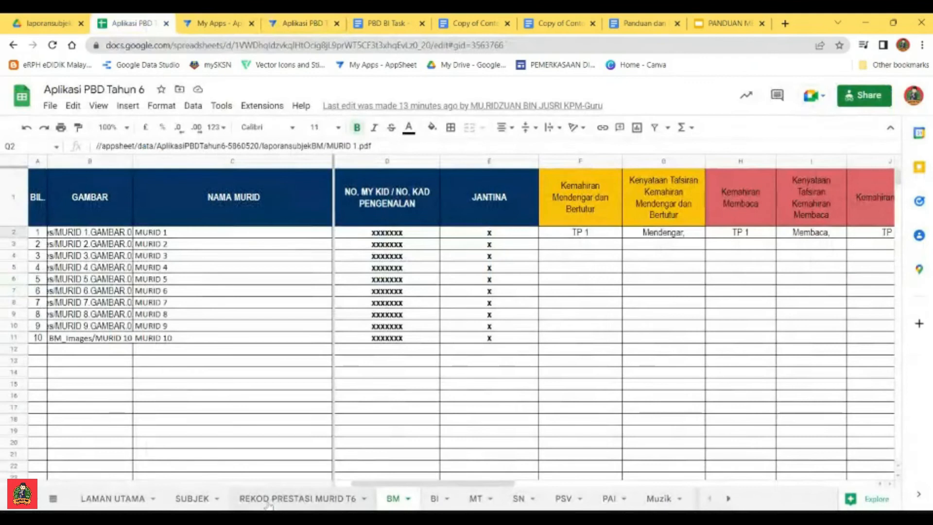
{"action": "left_click", "coordinate": [282, 498]}
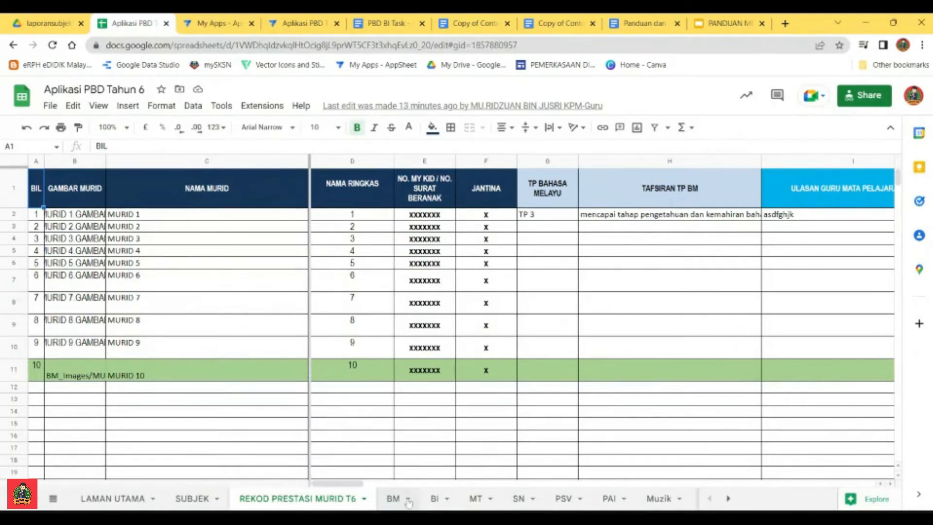
{"action": "left_click", "coordinate": [305, 22]}
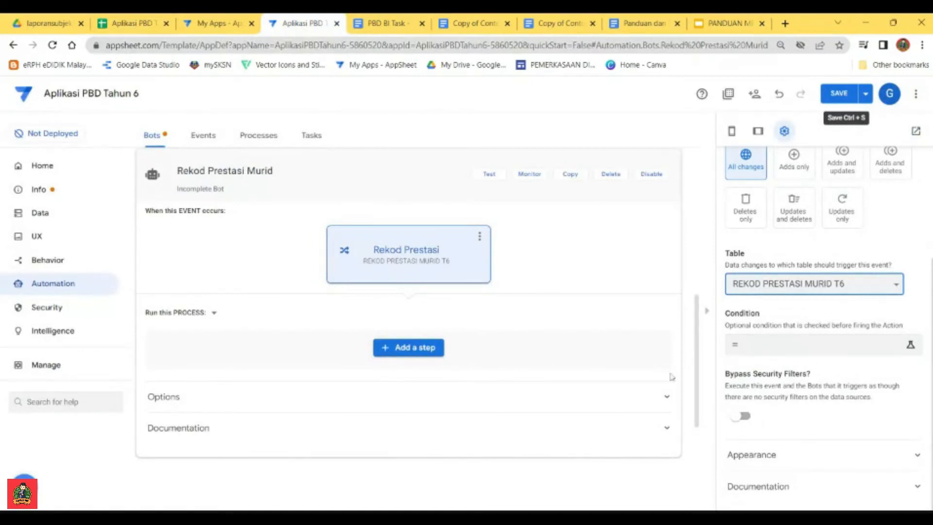
Step: Add a custom step named Prestasi Murid Keseluruhan to the bot's process
{"action": "left_click", "coordinate": [398, 350]}
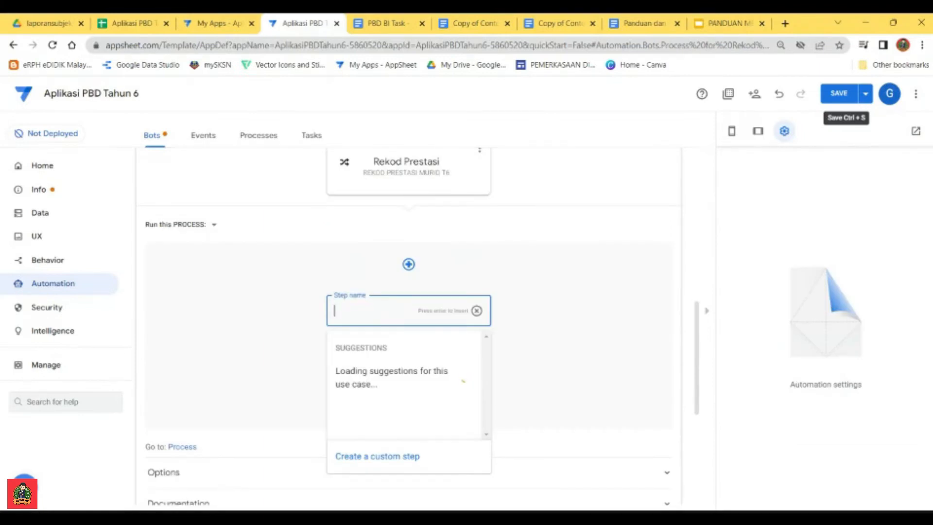
{"action": "type", "text": "Pres"}
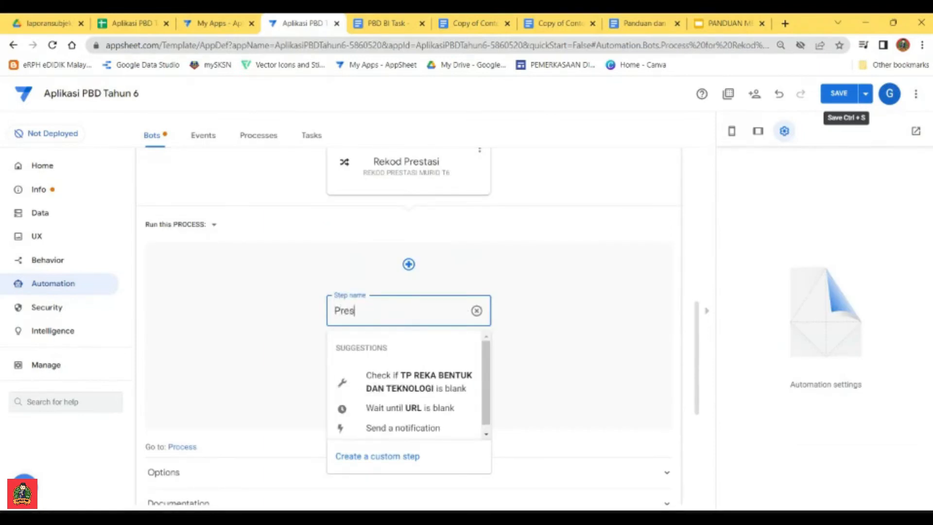
{"action": "type", "text": "tasi Murid Kese"}
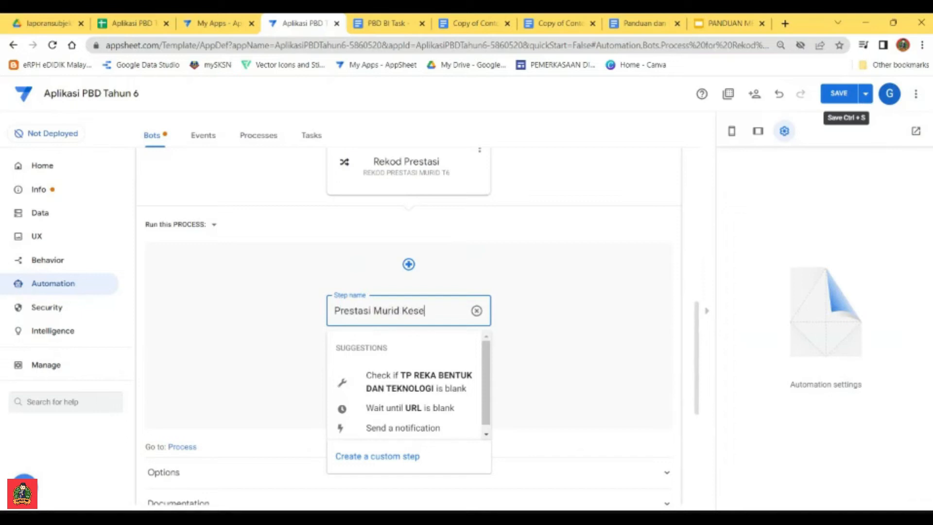
{"action": "type", "text": "luruhan"}
{"action": "left_click", "coordinate": [385, 457]}
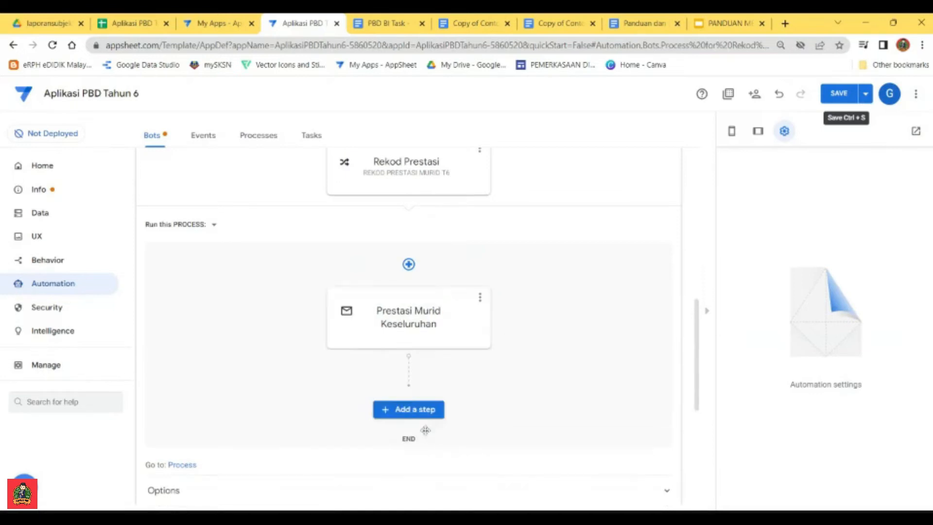
Step: Set the Prestasi Murid Keseluruhan task to create a new file and generate its PDF template
{"action": "left_click", "coordinate": [427, 313]}
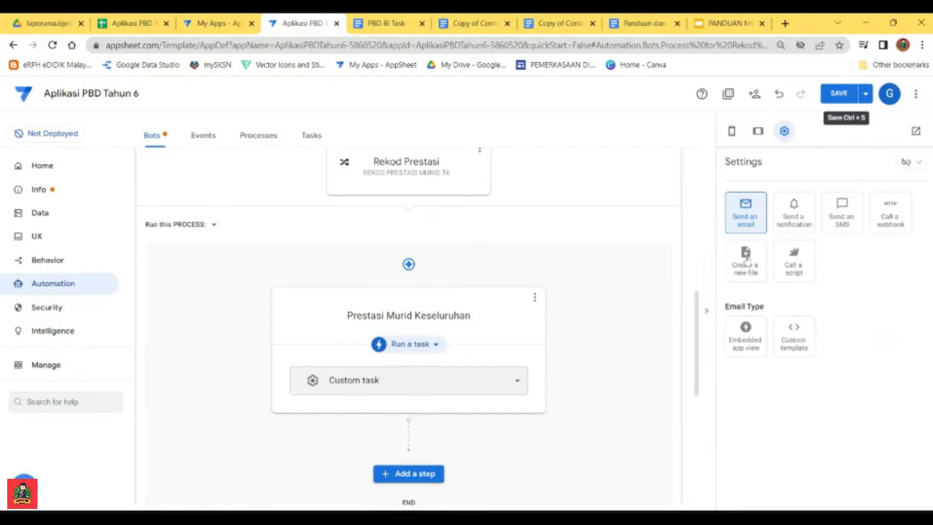
{"action": "left_click", "coordinate": [747, 260]}
{"action": "scroll", "coordinate": [773, 361], "scroll_direction": "down", "scroll_amount": 1}
{"action": "scroll", "coordinate": [773, 360], "scroll_direction": "down", "scroll_amount": 3}
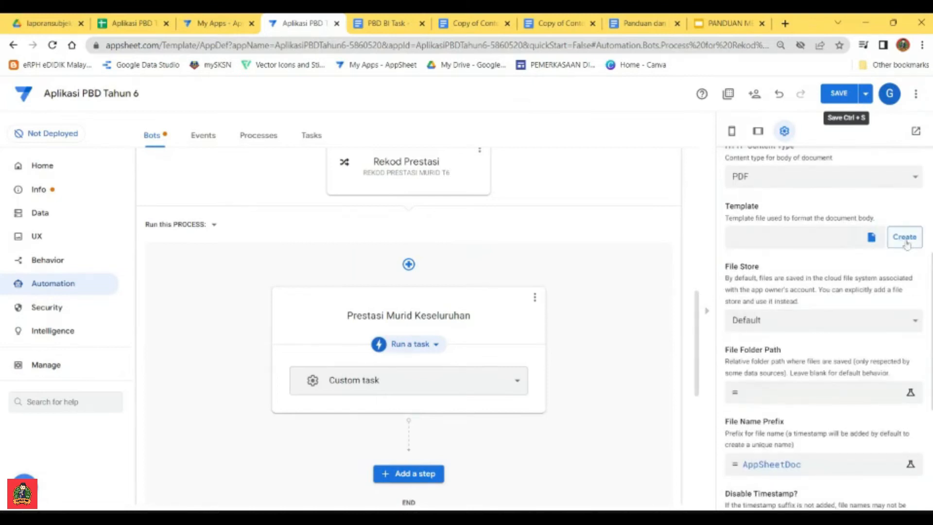
{"action": "left_click", "coordinate": [904, 237]}
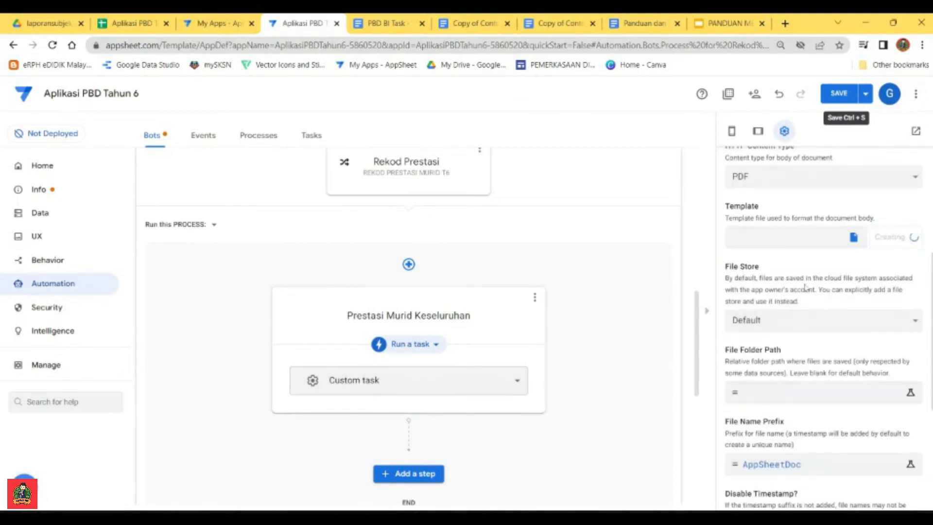
Step: Copy the "/laporansubjekBI/" expression from the Panduan dan Fomula Untuk Automation document into the task's File Folder Path expression
{"action": "scroll", "coordinate": [841, 297], "scroll_direction": "down", "scroll_amount": 1}
{"action": "scroll", "coordinate": [841, 298], "scroll_direction": "down", "scroll_amount": 2}
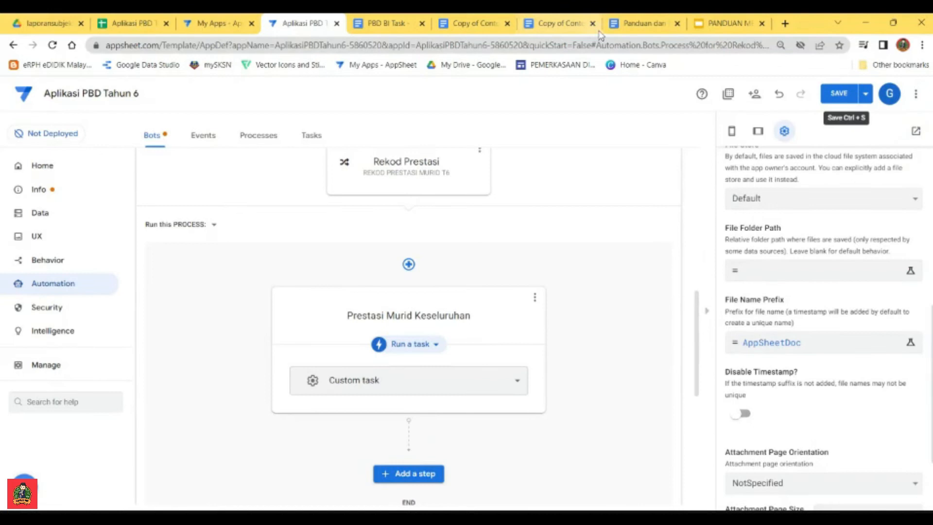
{"action": "left_click", "coordinate": [632, 23]}
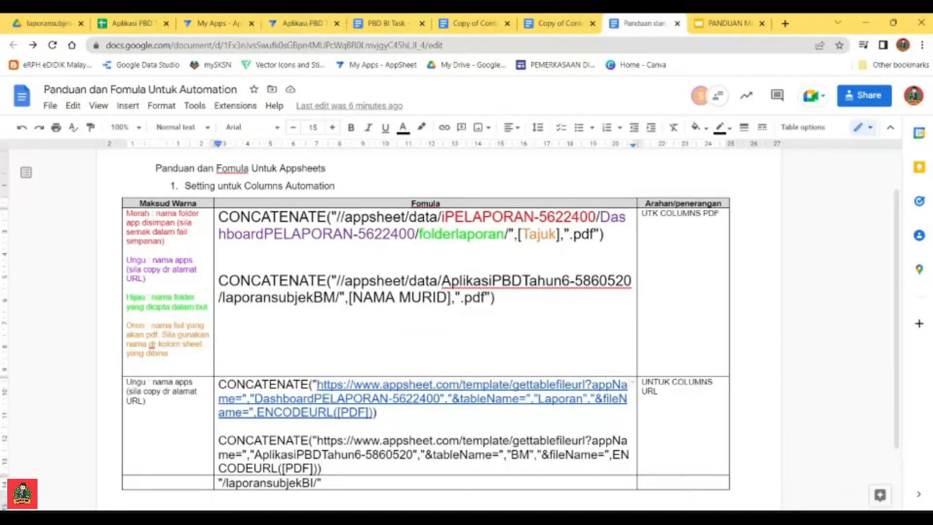
{"action": "left_click_drag", "start_coordinate": [322, 483], "coordinate": [218, 482]}
{"action": "key", "text": "ctrl+c"}
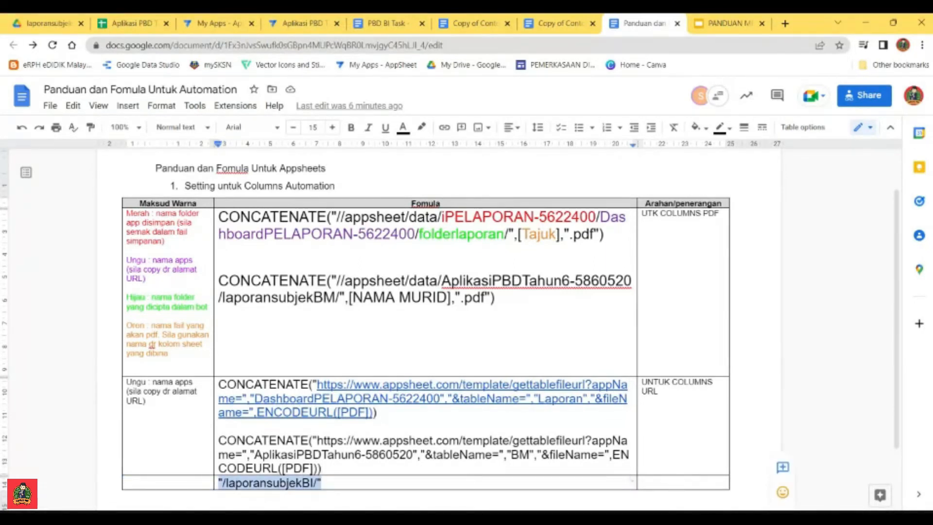
{"action": "left_click", "coordinate": [306, 23]}
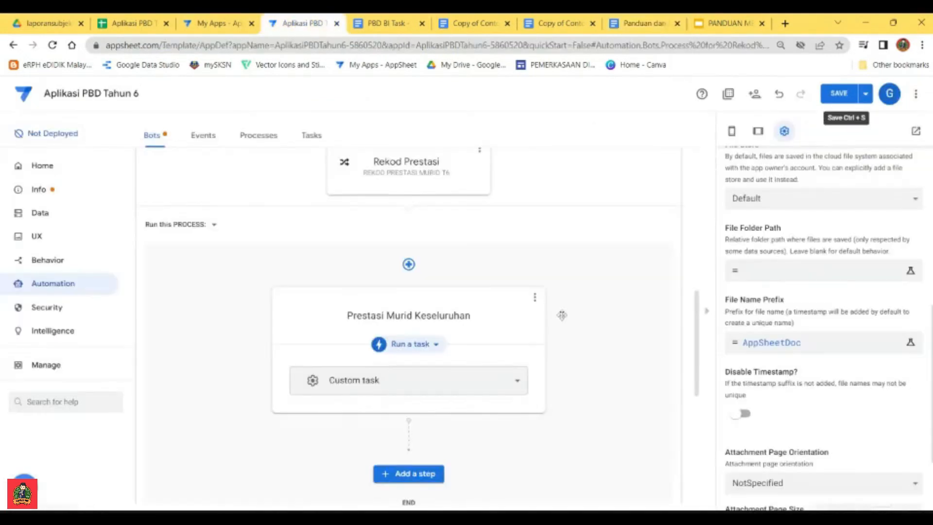
{"action": "left_click", "coordinate": [769, 273]}
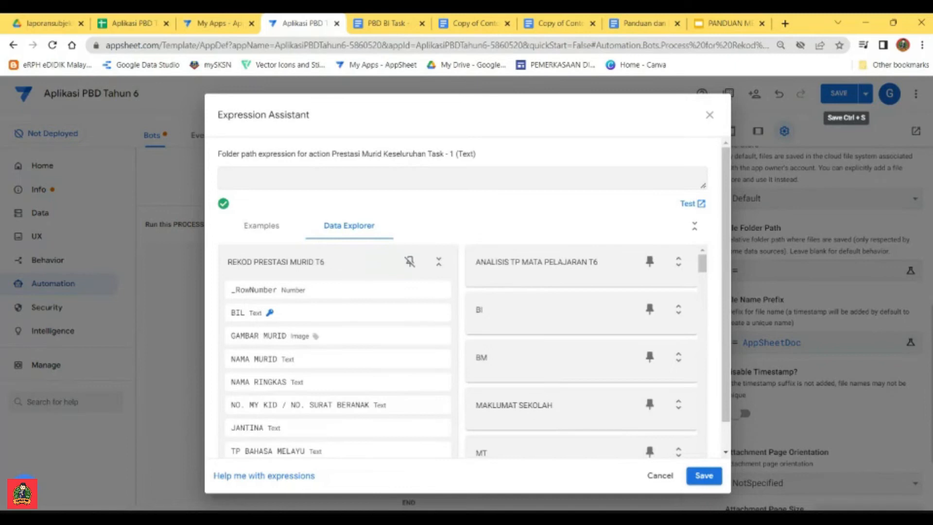
{"action": "key", "text": "ctrl+v"}
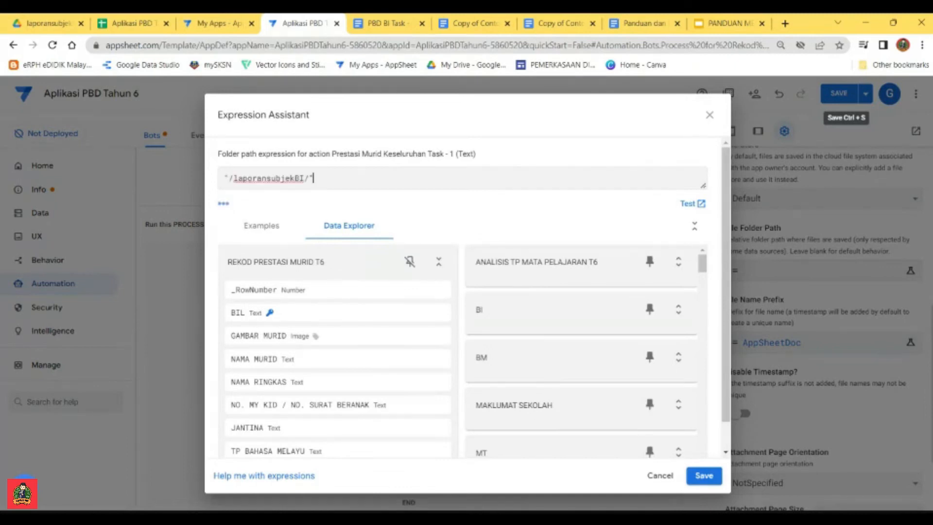
Step: Change the folder path expression to "/RekodPrestasiMuridT6/"
{"action": "left_click_drag", "start_coordinate": [304, 178], "coordinate": [266, 179]}
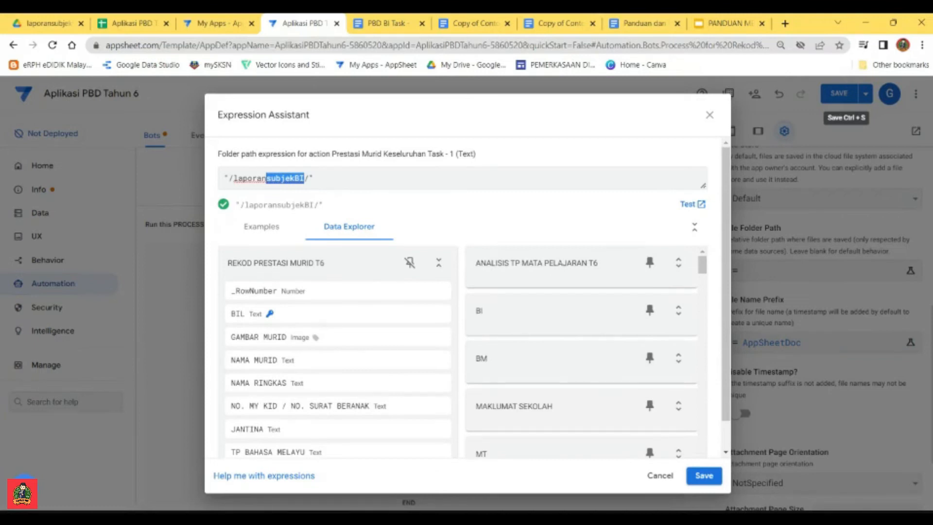
{"action": "key", "text": "BackSpace"}
{"action": "key", "text": "BackSpace"}
{"action": "key", "text": "BackSpace"}
{"action": "key", "text": "BackSpace"}
{"action": "key", "text": "BackSpace"}
{"action": "key", "text": "BackSpace"}
{"action": "key", "text": "BackSpace"}
{"action": "key", "text": "BackSpace"}
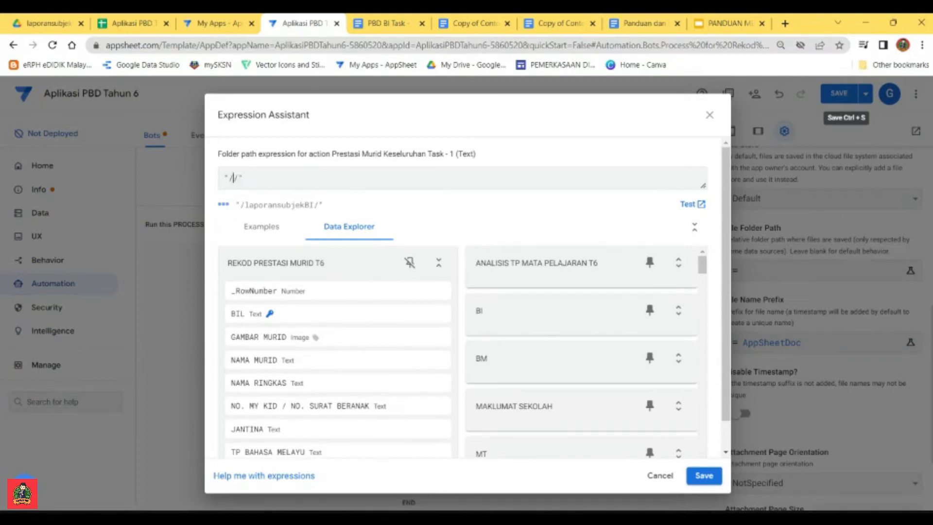
{"action": "type", "text": "RekodPrestasiMurid"}
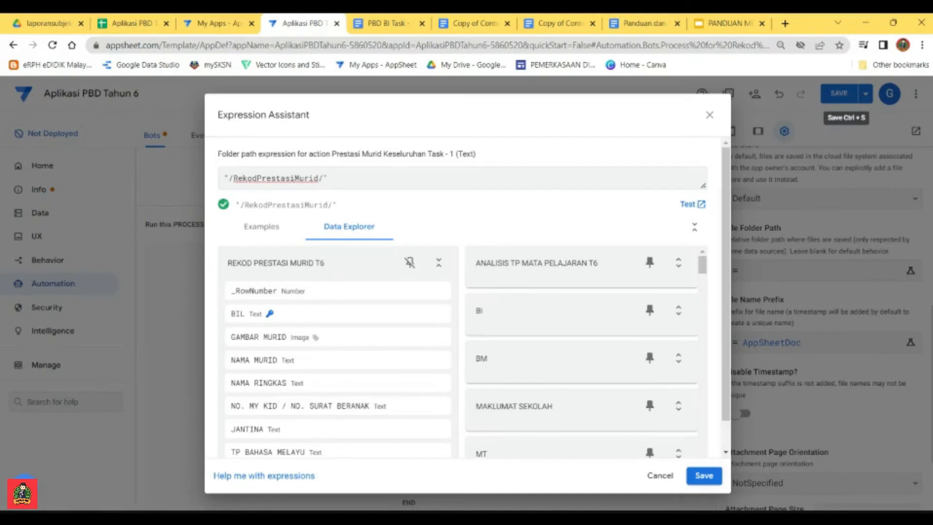
{"action": "type", "text": "T6"}
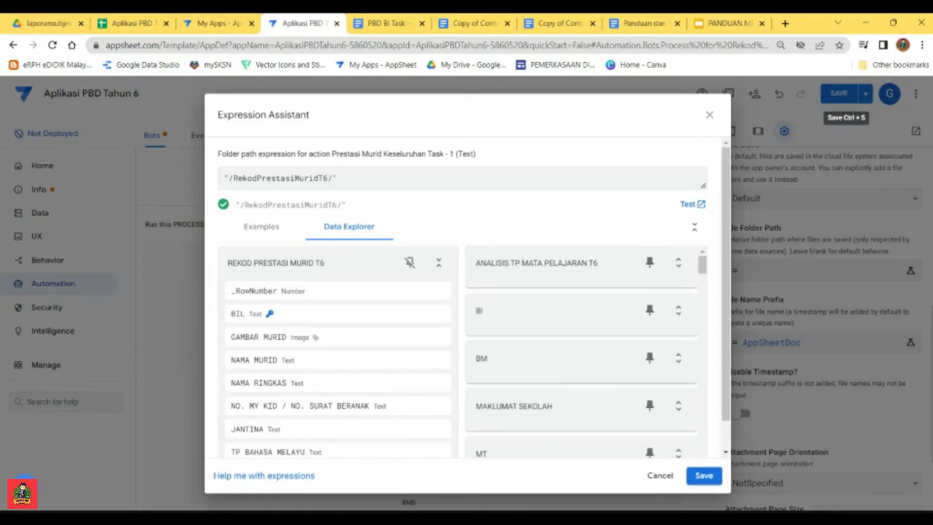
Step: Save the folder path expression and set the task's File Name Prefix expression to [NAMA MURID]
{"action": "left_click", "coordinate": [704, 476]}
{"action": "left_click", "coordinate": [785, 341]}
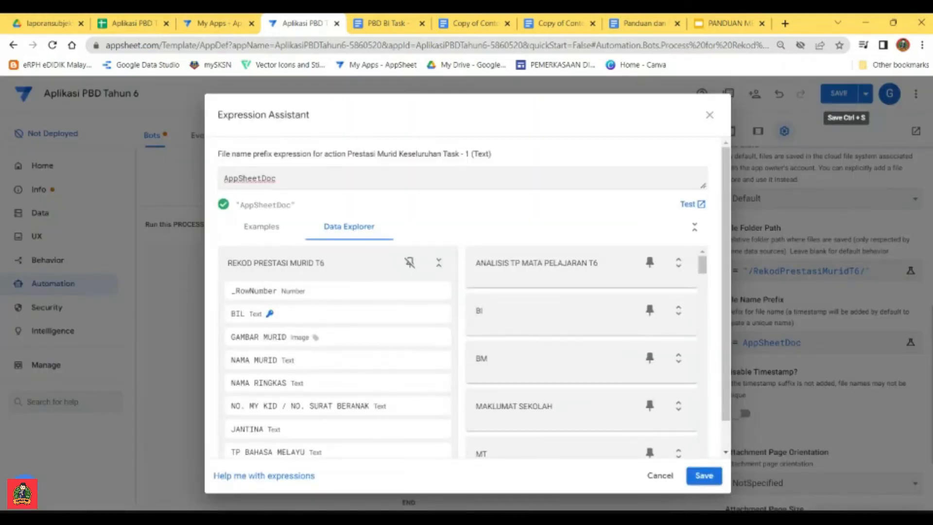
{"action": "double_click", "coordinate": [225, 178]}
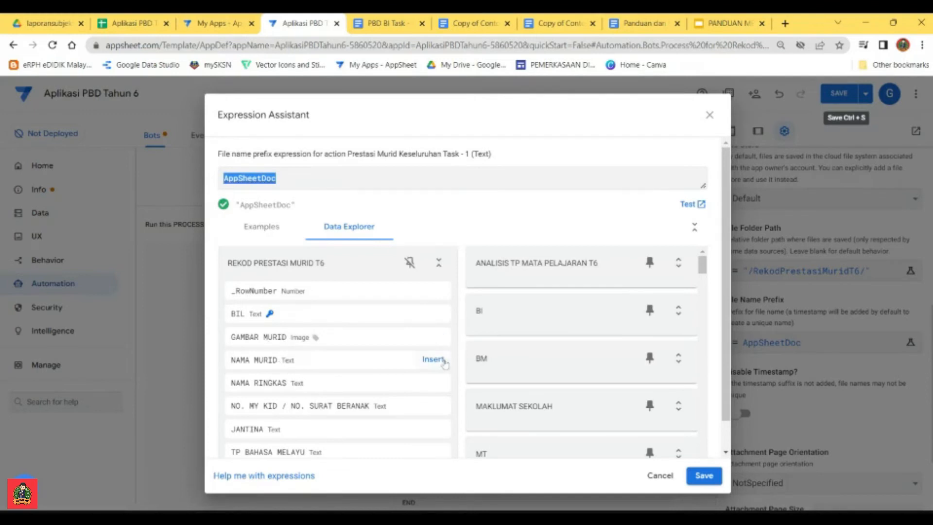
{"action": "left_click", "coordinate": [433, 359]}
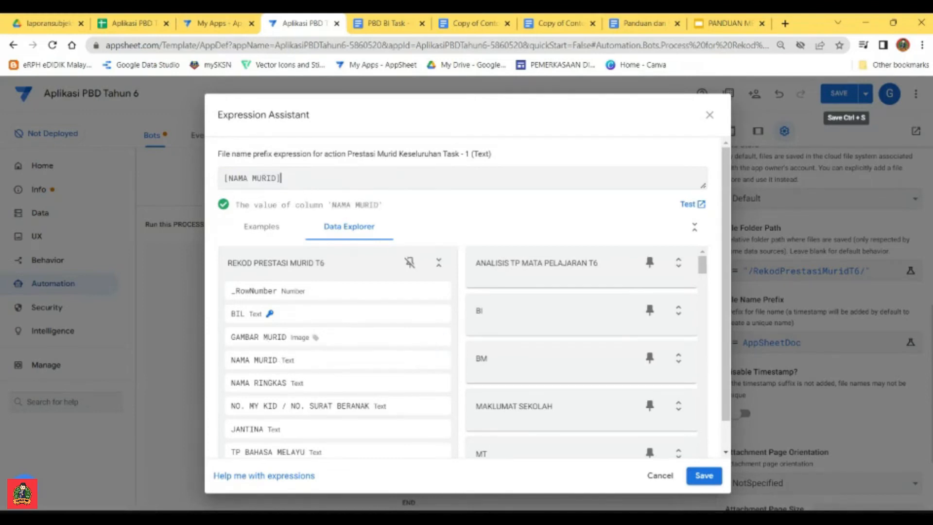
{"action": "double_click", "coordinate": [226, 178]}
{"action": "double_click", "coordinate": [278, 179]}
{"action": "left_click", "coordinate": [704, 476]}
Step: Disable the file name timestamp, then set the attachment page orientation to Portrait and choose a page size
{"action": "scroll", "coordinate": [827, 373], "scroll_direction": "down", "scroll_amount": 2}
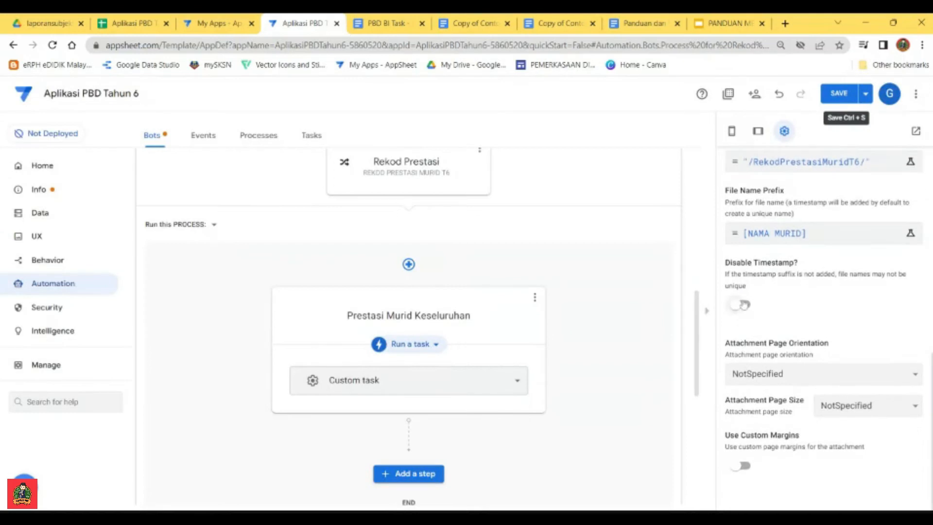
{"action": "left_click", "coordinate": [742, 305]}
{"action": "left_click", "coordinate": [774, 389]}
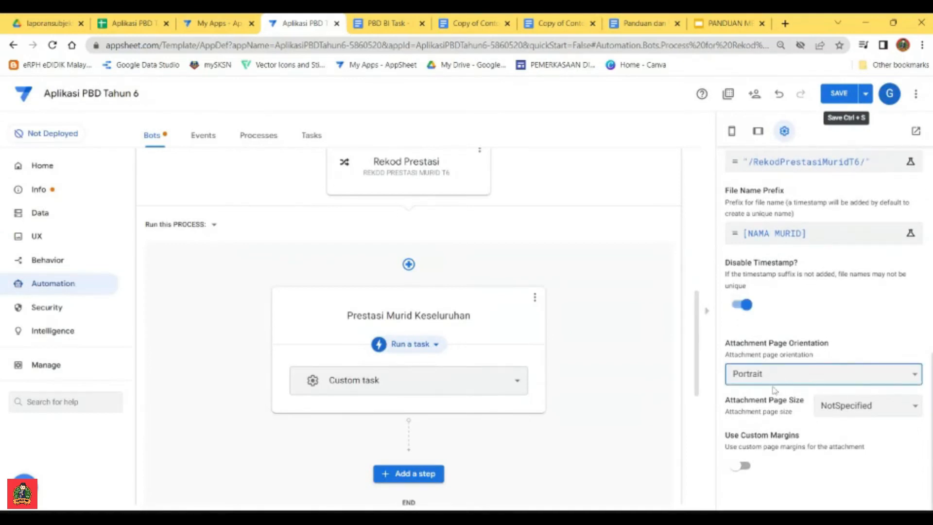
{"action": "left_click", "coordinate": [878, 413]}
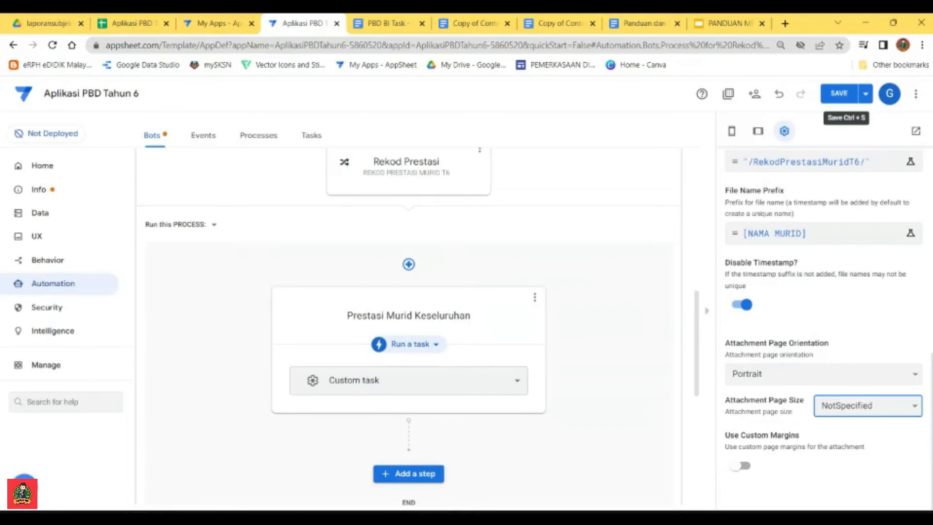
{"action": "left_click", "coordinate": [845, 427]}
Step: Add a custom step named Jana Laporan after the Prestasi Murid Keseluruhan step
{"action": "scroll", "coordinate": [606, 357], "scroll_direction": "down", "scroll_amount": 2}
{"action": "left_click", "coordinate": [429, 353]}
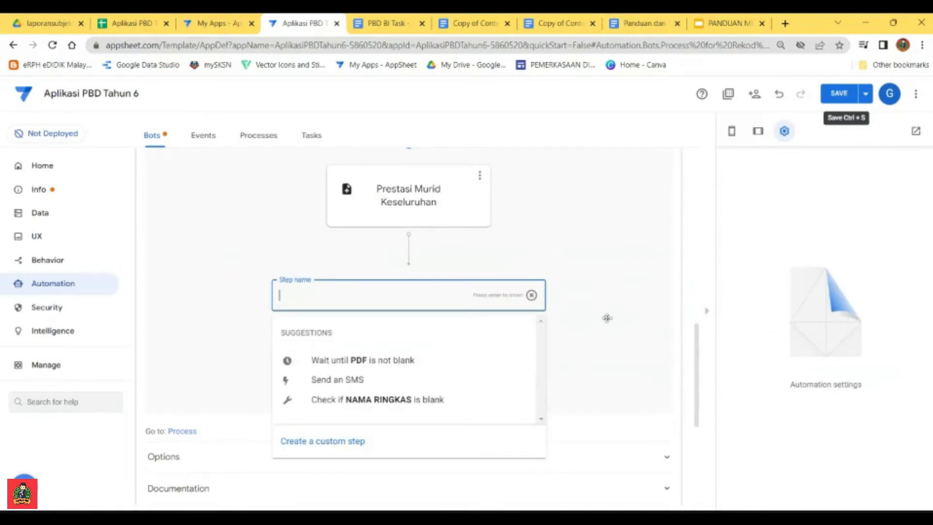
{"action": "type", "text": "Jana Laporan"}
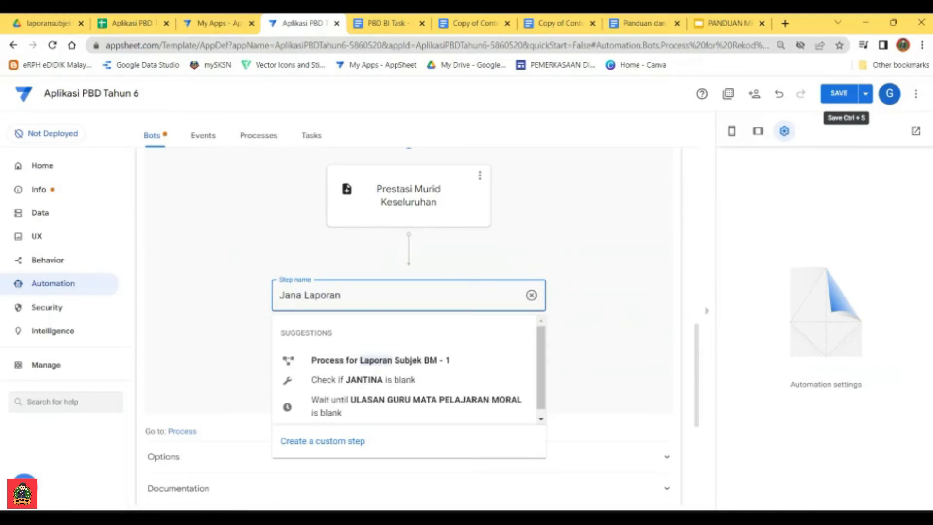
{"action": "left_click", "coordinate": [339, 441]}
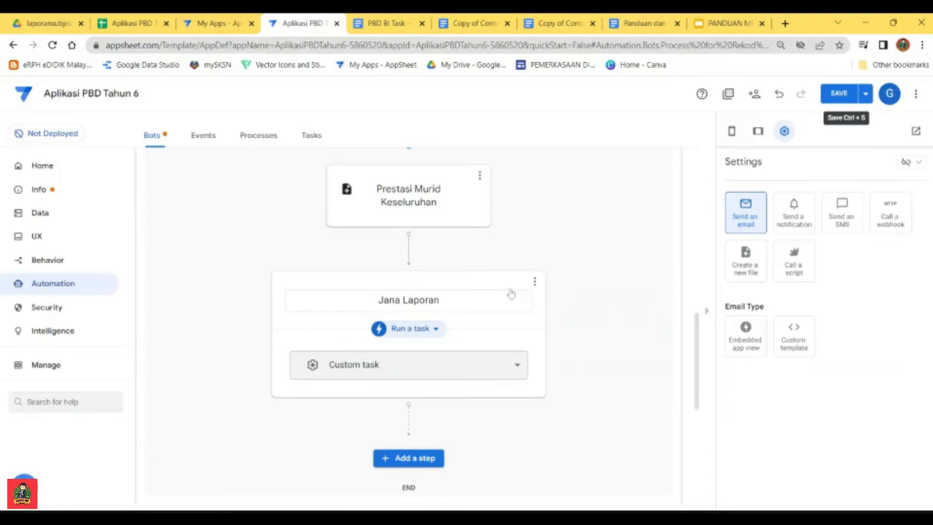
Step: Make Jana Laporan run a data action that sets row values for the PDF and URL columns
{"action": "left_click", "coordinate": [425, 331]}
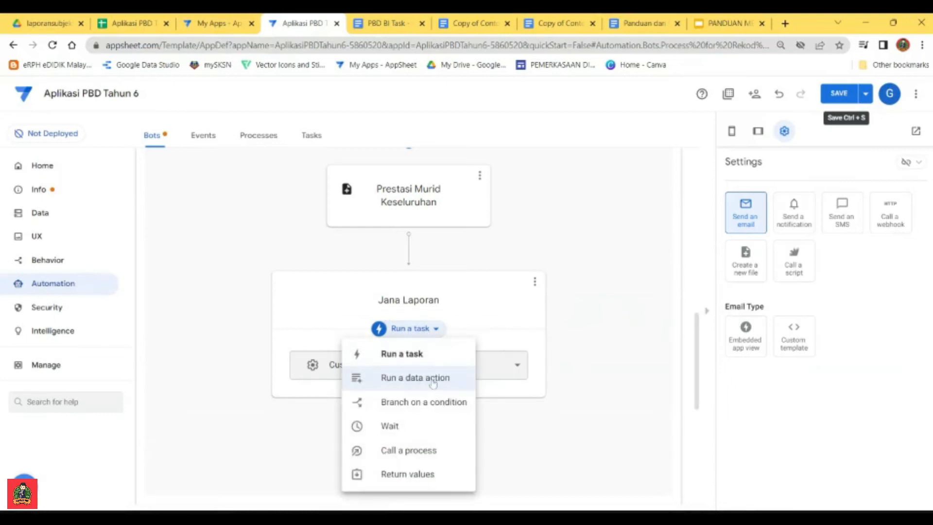
{"action": "left_click", "coordinate": [411, 378]}
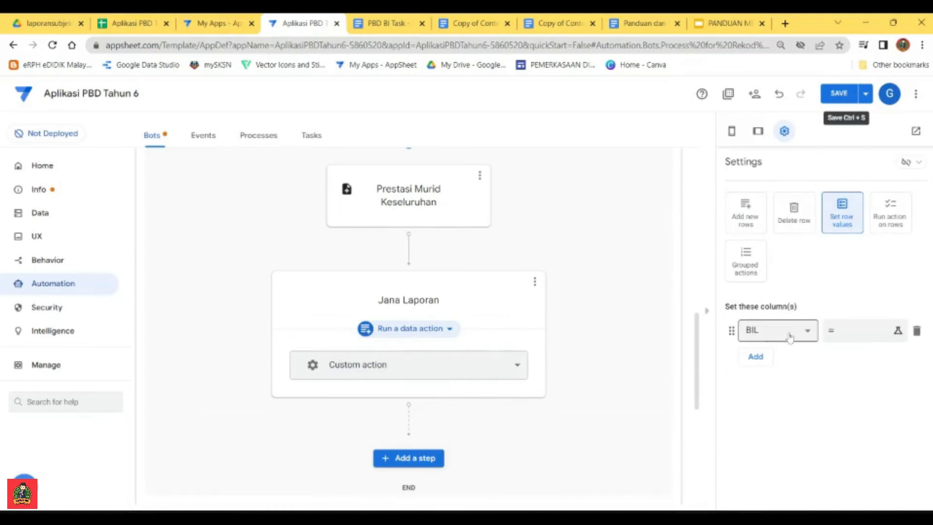
{"action": "left_click", "coordinate": [804, 334]}
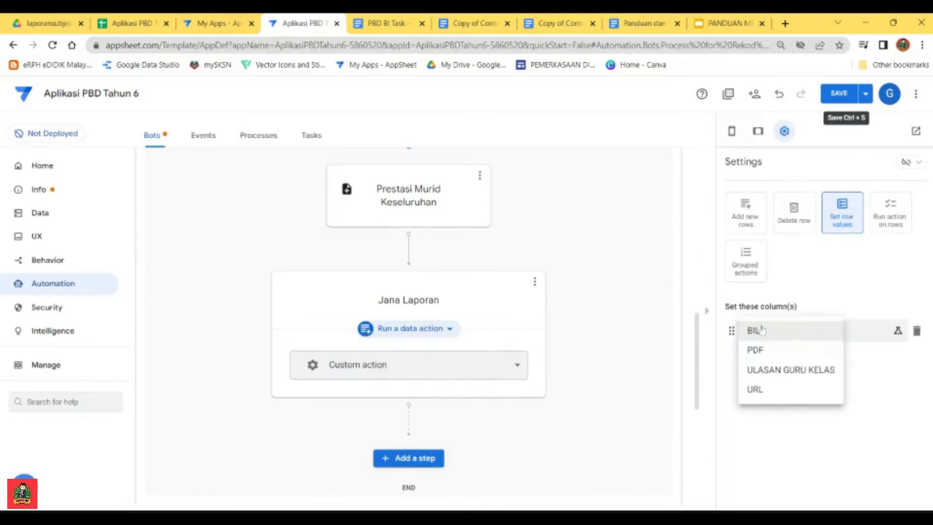
{"action": "left_click", "coordinate": [769, 350]}
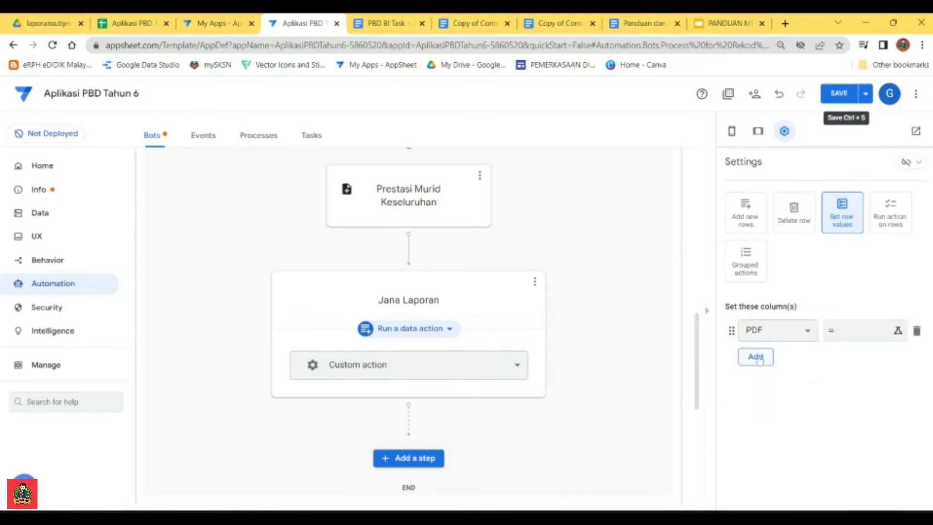
{"action": "left_click", "coordinate": [772, 356]}
{"action": "left_click", "coordinate": [772, 357]}
{"action": "left_click", "coordinate": [766, 411]}
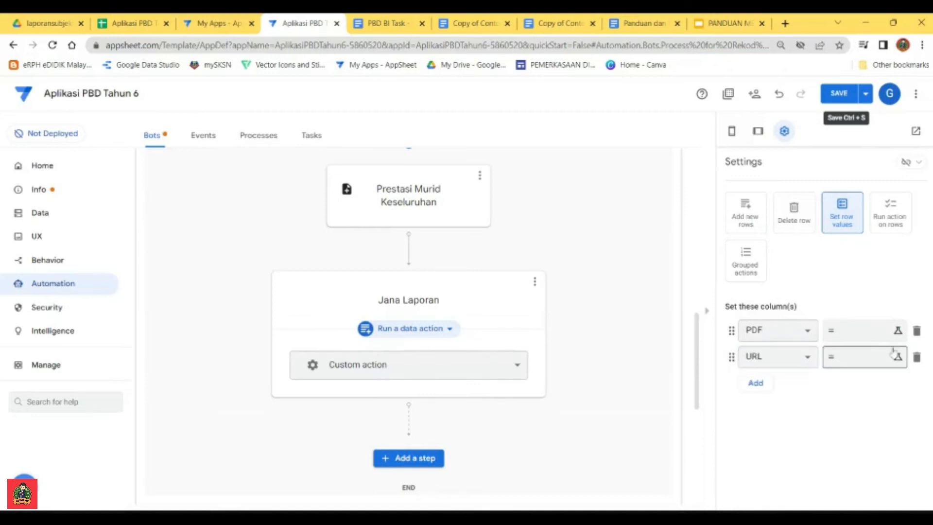
Step: Copy the laporansubjekBM PDF CONCATENATE formula from the Panduan dan Fomula Untuk Automation document into the PDF column's value expression
{"action": "left_click", "coordinate": [853, 335]}
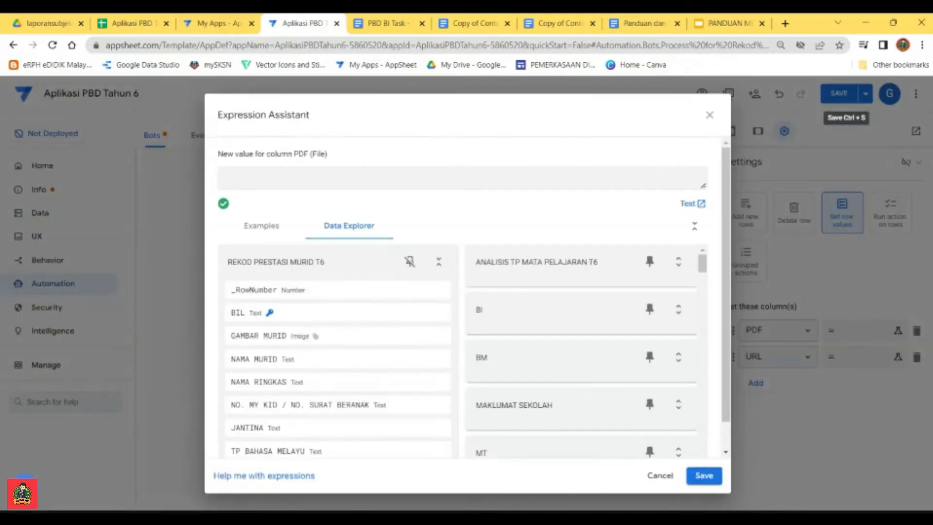
{"action": "left_click", "coordinate": [637, 23]}
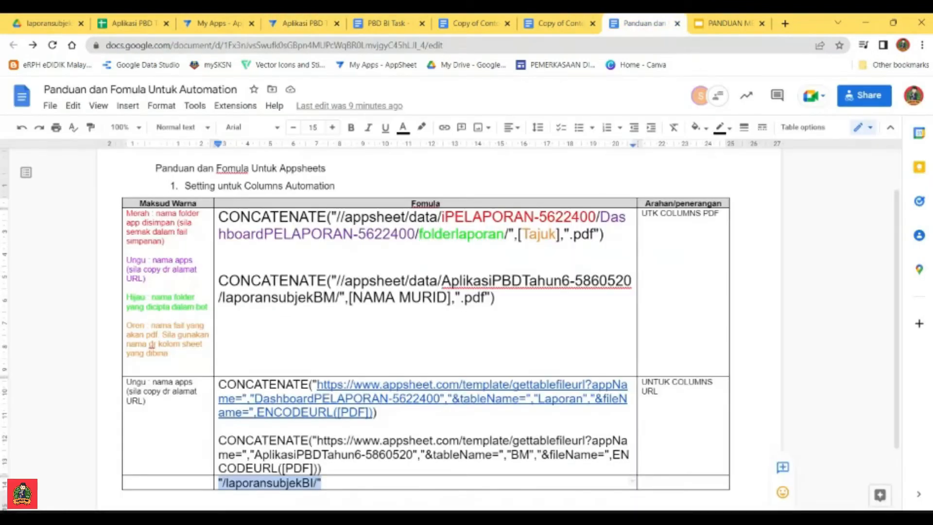
{"action": "double_click", "coordinate": [497, 298]}
{"action": "left_click", "coordinate": [498, 298]}
{"action": "left_click_drag", "start_coordinate": [495, 297], "coordinate": [218, 281]}
{"action": "key", "text": "ctrl+c"}
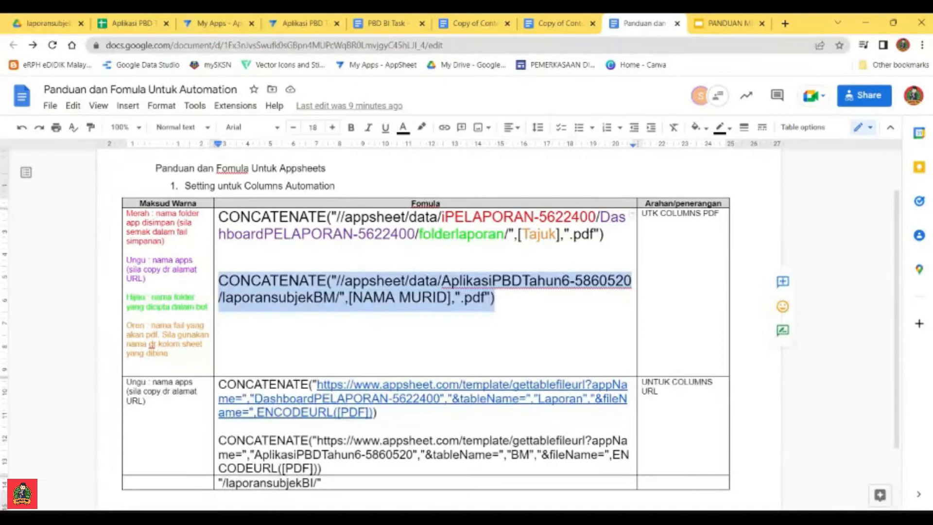
{"action": "left_click", "coordinate": [297, 25]}
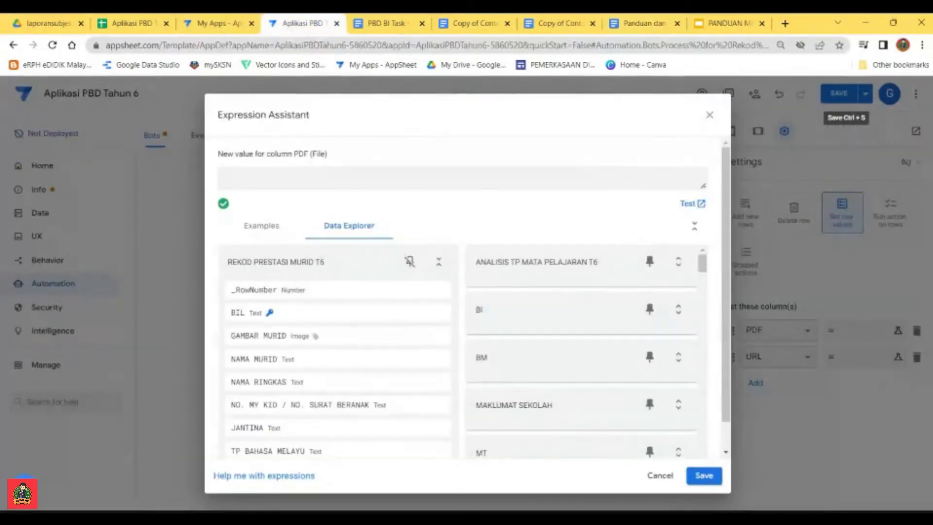
{"action": "key", "text": "ctrl+v"}
Step: Replace the laporansubjekBM folder in the PDF expression with RekodPrestasiMurid and save the expression
{"action": "left_click_drag", "start_coordinate": [554, 179], "coordinate": [483, 179]}
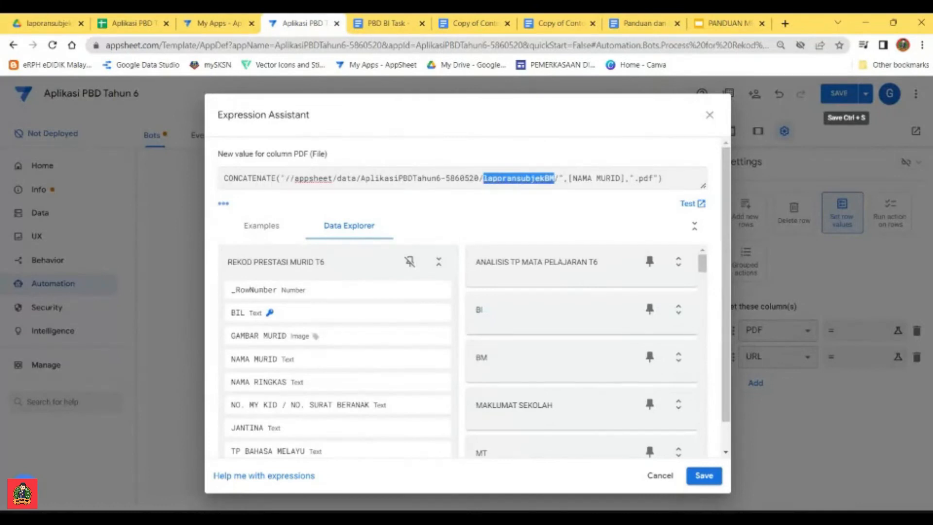
{"action": "type", "text": "RekodP"}
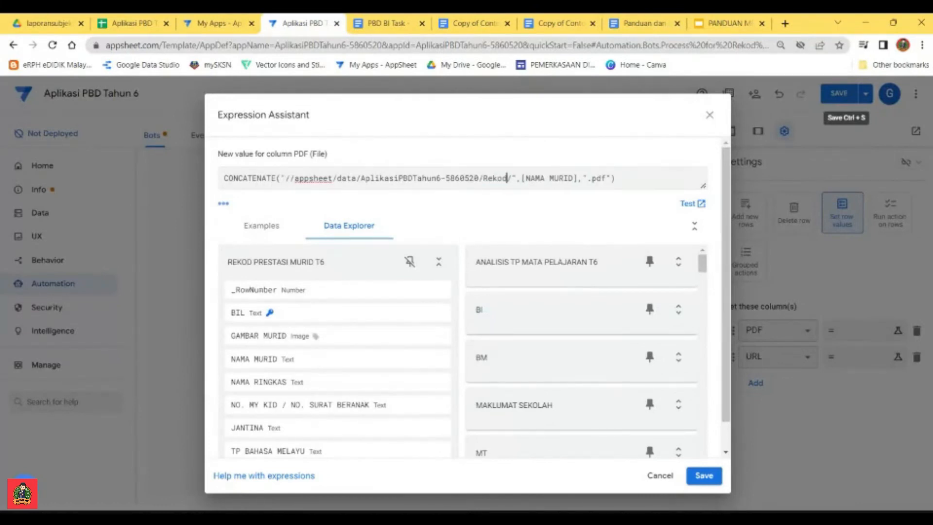
{"action": "type", "text": "restasi"}
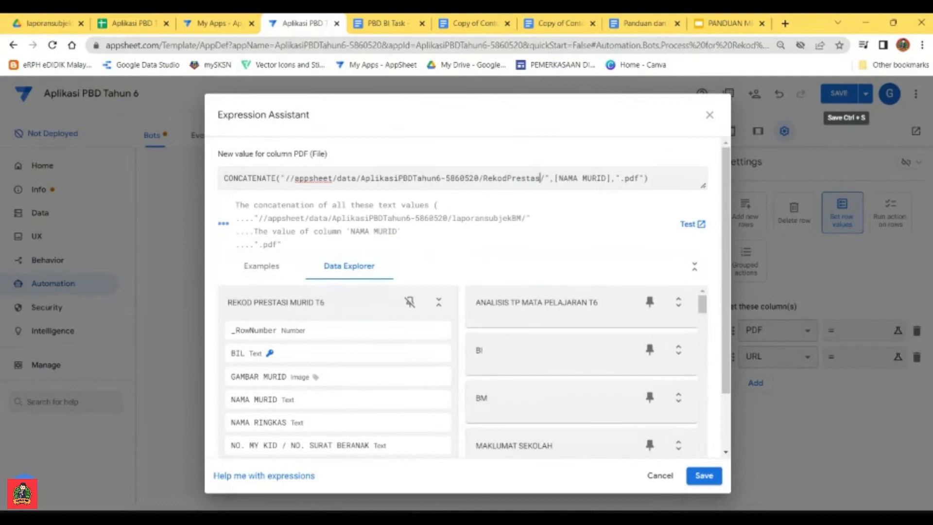
{"action": "type", "text": "Murid"}
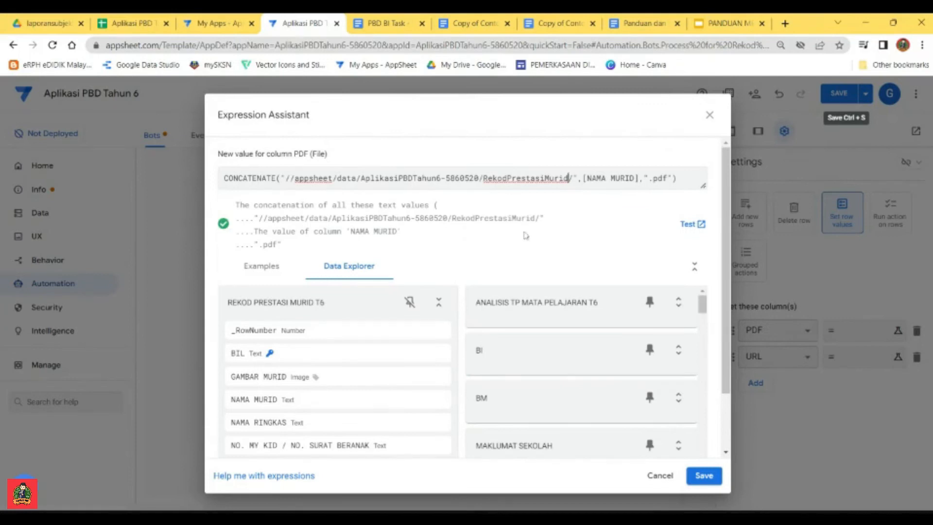
{"action": "left_click", "coordinate": [703, 475]}
Step: Copy the AplikasiPBDTahun6-5860520 URL CONCATENATE formula from the Panduan dan Fomula Untuk Automation document into the URL column's value expression
{"action": "left_click", "coordinate": [837, 357]}
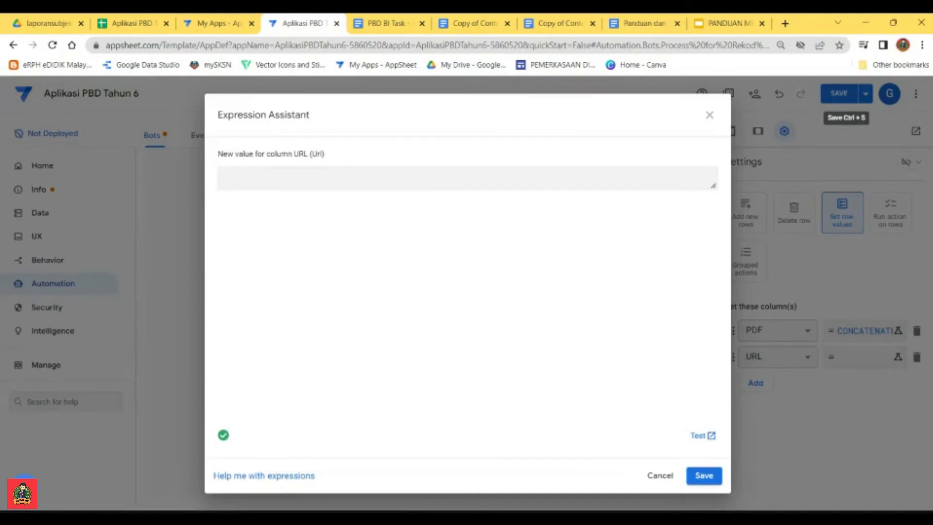
{"action": "left_click", "coordinate": [642, 25]}
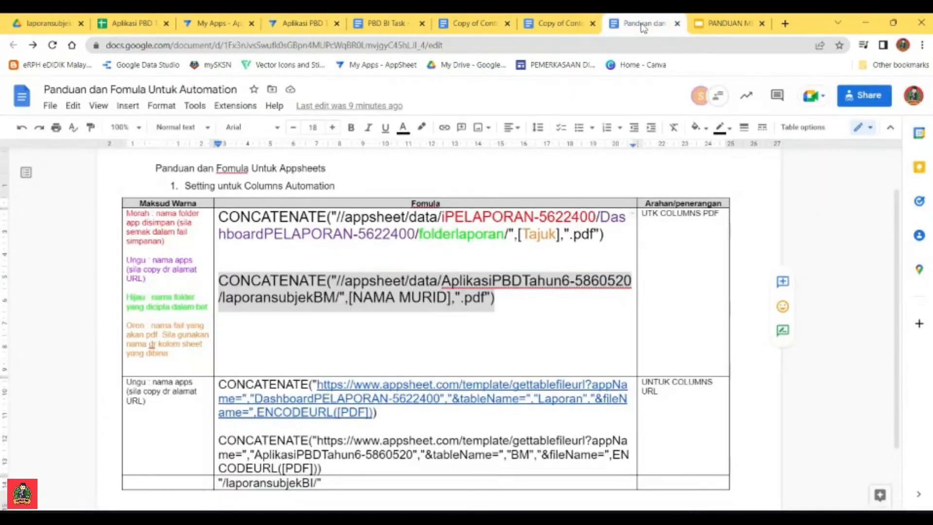
{"action": "left_click_drag", "start_coordinate": [323, 468], "coordinate": [218, 440]}
{"action": "key", "text": "ctrl+c"}
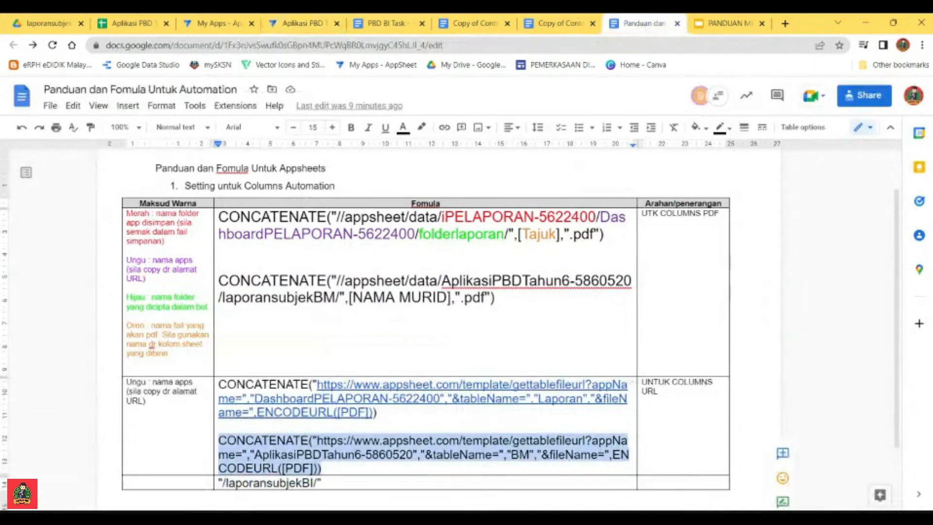
{"action": "left_click", "coordinate": [326, 25]}
{"action": "key", "text": "ctrl+v"}
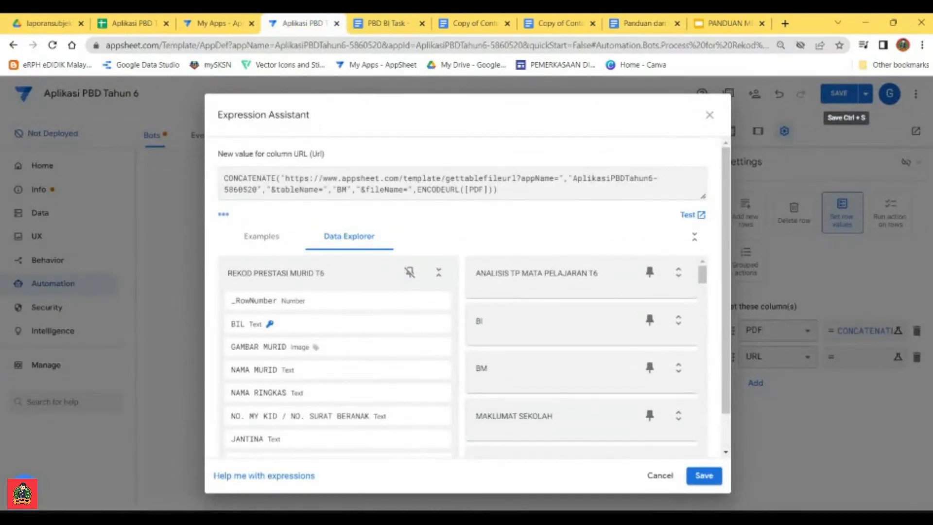
Step: Replace the BM table name in the URL expression with REKOD PRESTASI MURID T6, then save the expression and the app
{"action": "double_click", "coordinate": [342, 189]}
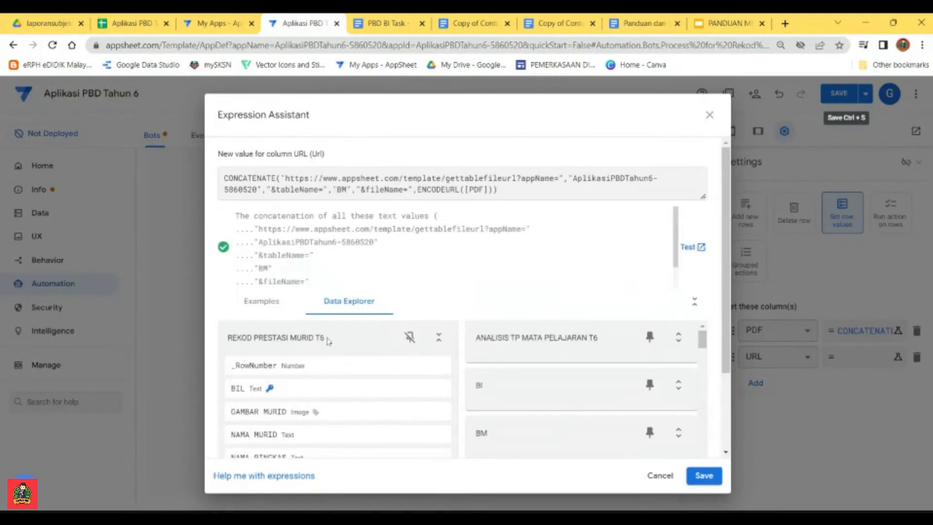
{"action": "triple_click", "coordinate": [329, 340]}
{"action": "key", "text": "ctrl+c"}
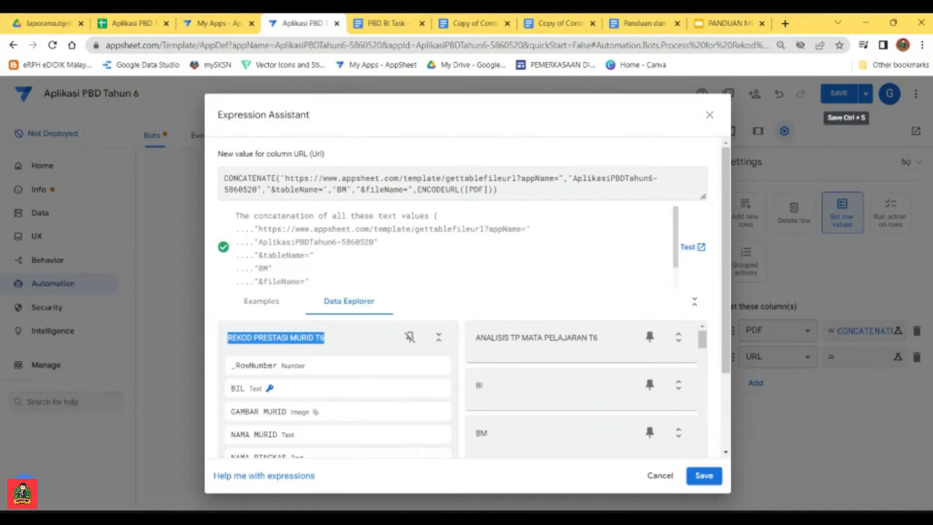
{"action": "double_click", "coordinate": [344, 190]}
{"action": "key", "text": "ctrl+v"}
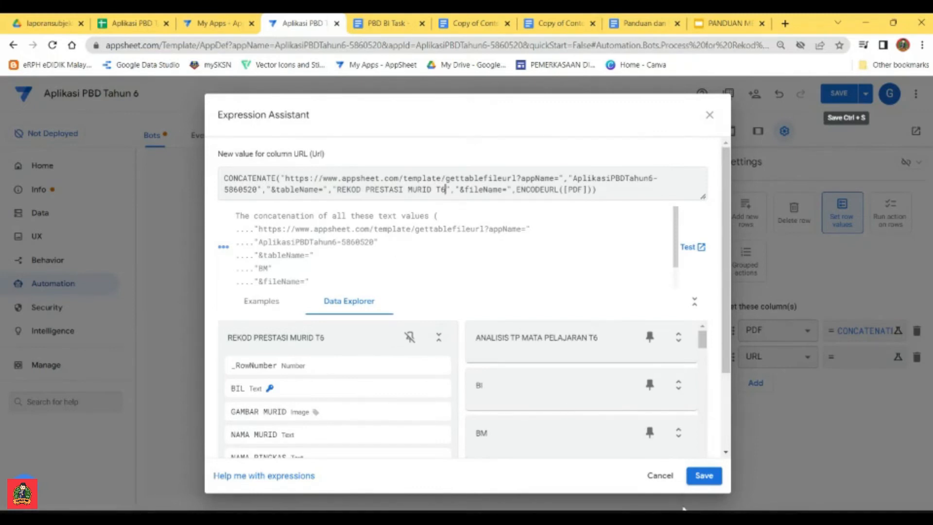
{"action": "left_click", "coordinate": [702, 476]}
{"action": "left_click", "coordinate": [838, 95]}
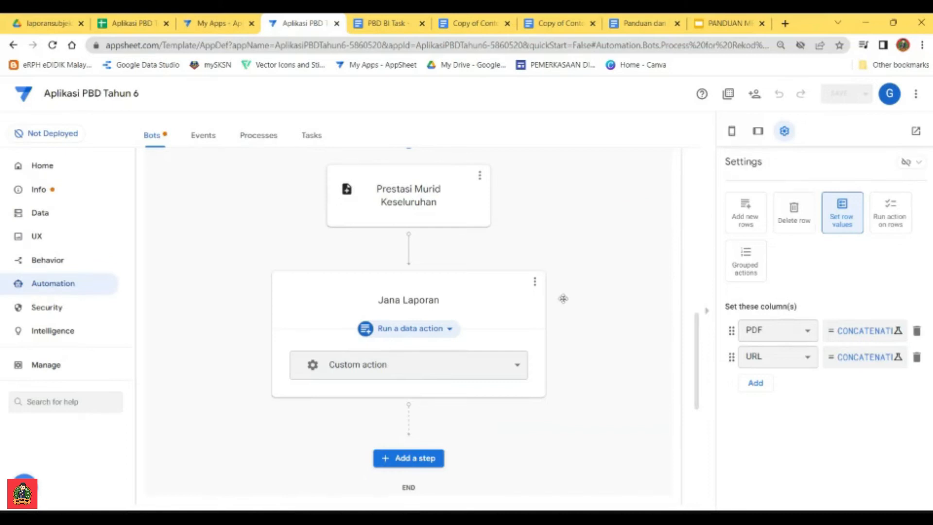
Step: Test the Rekod Prestasi Murid bot and close its results page
{"action": "scroll", "coordinate": [534, 354], "scroll_direction": "down", "scroll_amount": 4}
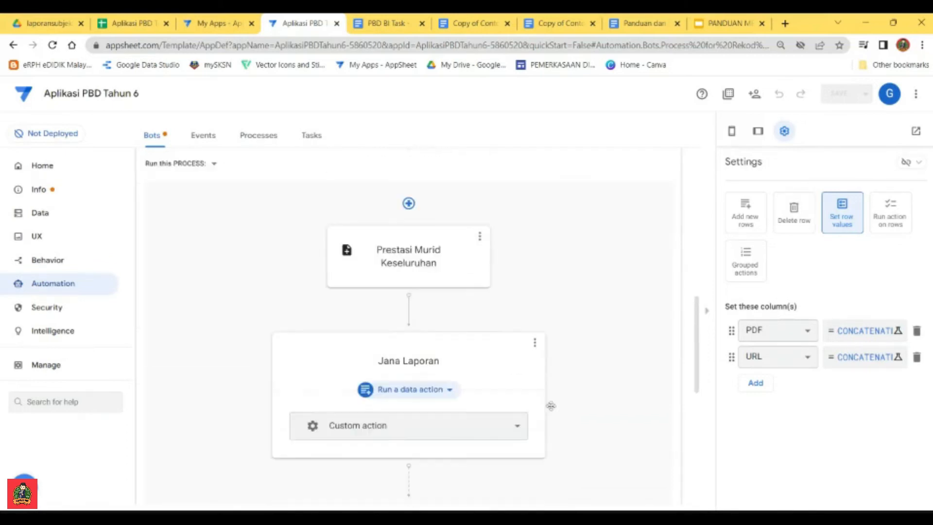
{"action": "scroll", "coordinate": [572, 291], "scroll_direction": "up", "scroll_amount": 5}
{"action": "scroll", "coordinate": [563, 297], "scroll_direction": "up", "scroll_amount": 1}
{"action": "scroll", "coordinate": [602, 321], "scroll_direction": "down", "scroll_amount": 2}
{"action": "scroll", "coordinate": [604, 316], "scroll_direction": "up", "scroll_amount": 2}
{"action": "left_click", "coordinate": [486, 273]}
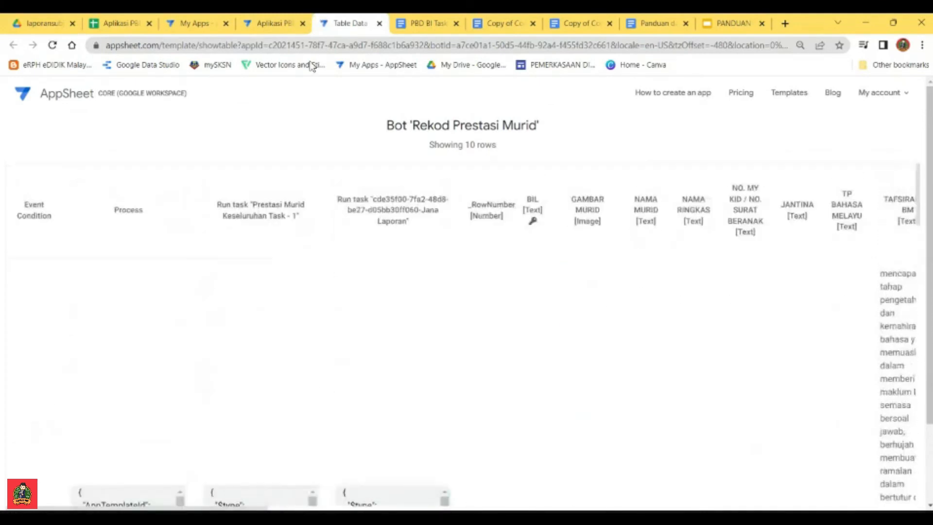
{"action": "left_click", "coordinate": [378, 24]}
{"action": "left_click", "coordinate": [364, 24]}
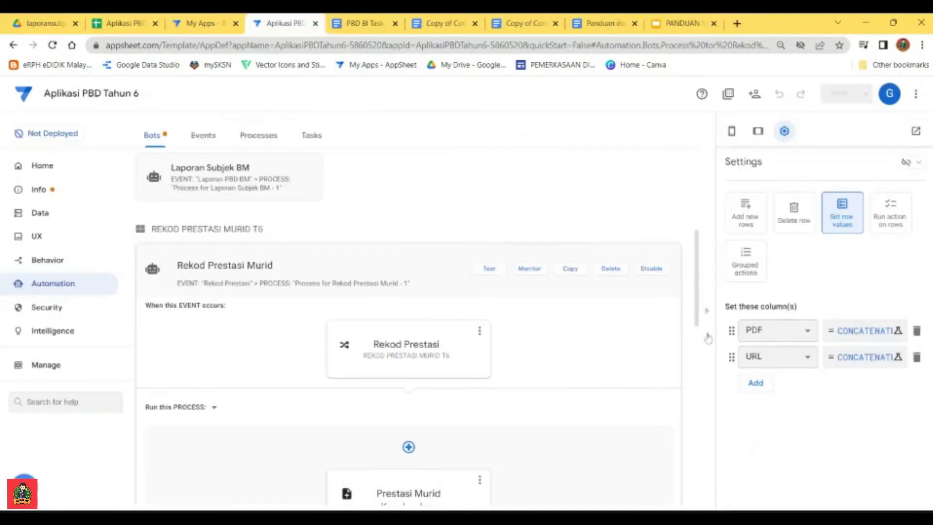
Step: Open the document template used by the Prestasi Murid Keseluruhan task of the Rekod Prestasi Murid bot
{"action": "scroll", "coordinate": [468, 404], "scroll_direction": "down", "scroll_amount": 1}
{"action": "scroll", "coordinate": [469, 405], "scroll_direction": "down", "scroll_amount": 2}
{"action": "left_click", "coordinate": [469, 404]}
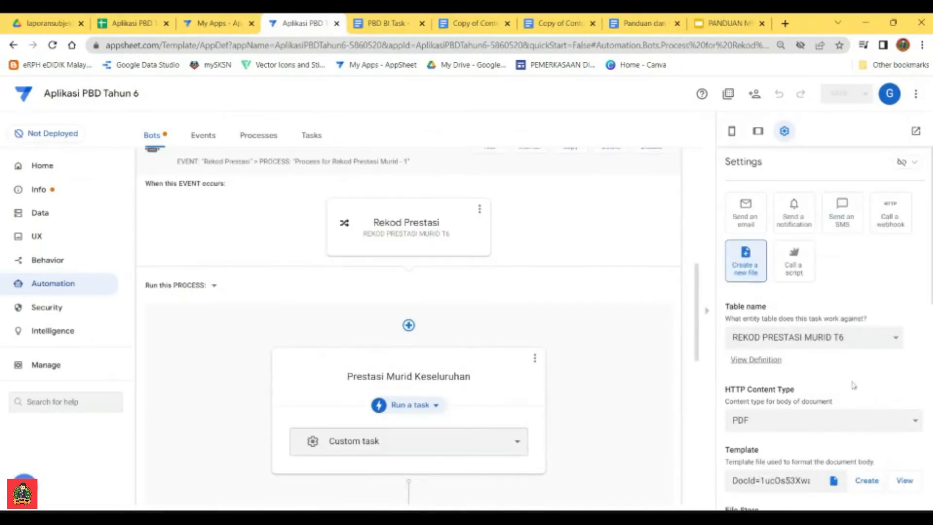
{"action": "scroll", "coordinate": [641, 345], "scroll_direction": "down", "scroll_amount": 4}
{"action": "scroll", "coordinate": [869, 457], "scroll_direction": "down", "scroll_amount": 4}
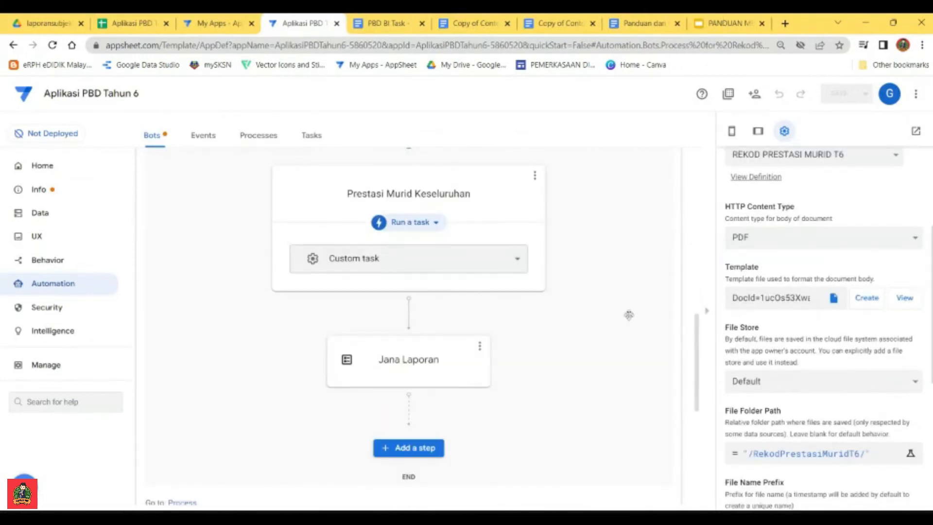
{"action": "scroll", "coordinate": [681, 325], "scroll_direction": "up", "scroll_amount": 3}
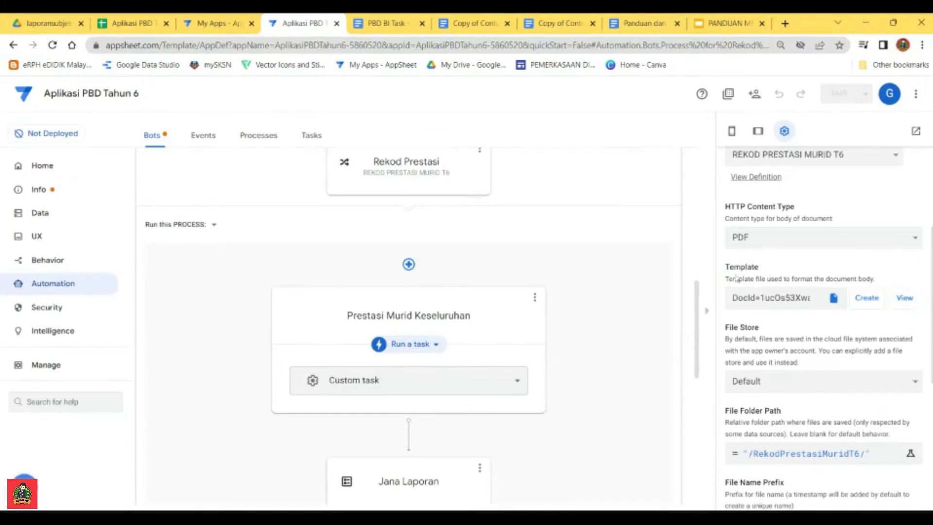
{"action": "left_click", "coordinate": [905, 299]}
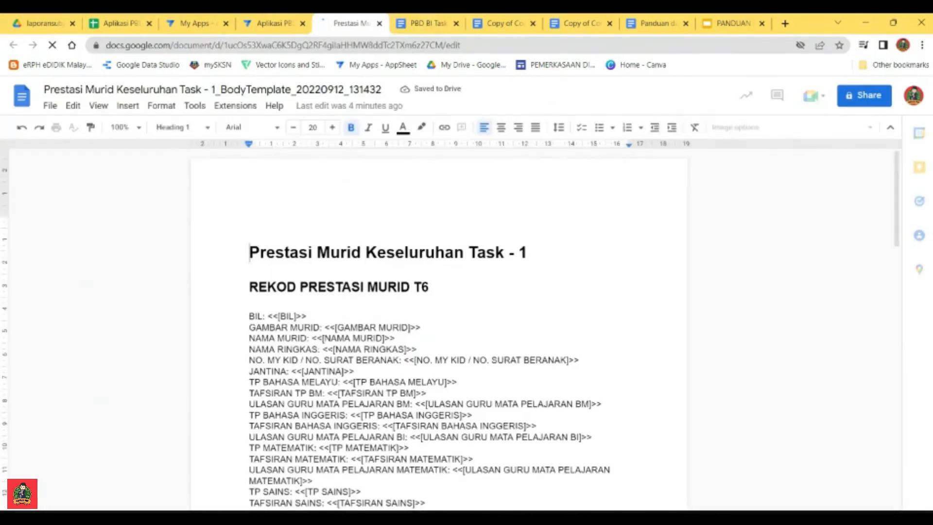
{"action": "scroll", "coordinate": [437, 330], "scroll_direction": "down", "scroll_amount": 10}
{"action": "scroll", "coordinate": [437, 331], "scroll_direction": "down", "scroll_amount": 6}
{"action": "scroll", "coordinate": [437, 330], "scroll_direction": "up", "scroll_amount": 20}
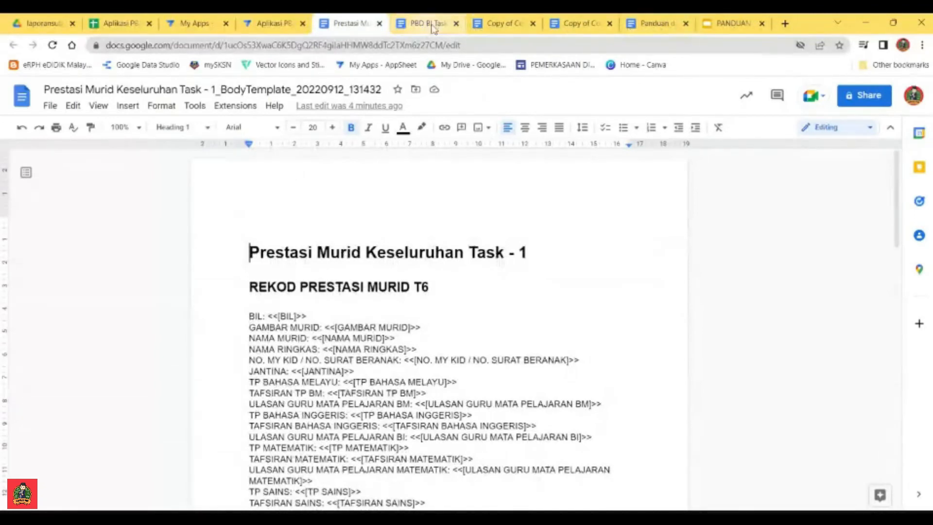
Step: Copy the entire Copy of Contoh Template Pelaporan PBD-Rekod Prestasi Murid document to the start of the Prestasi Murid Keseluruhan body template
{"action": "left_click", "coordinate": [503, 23]}
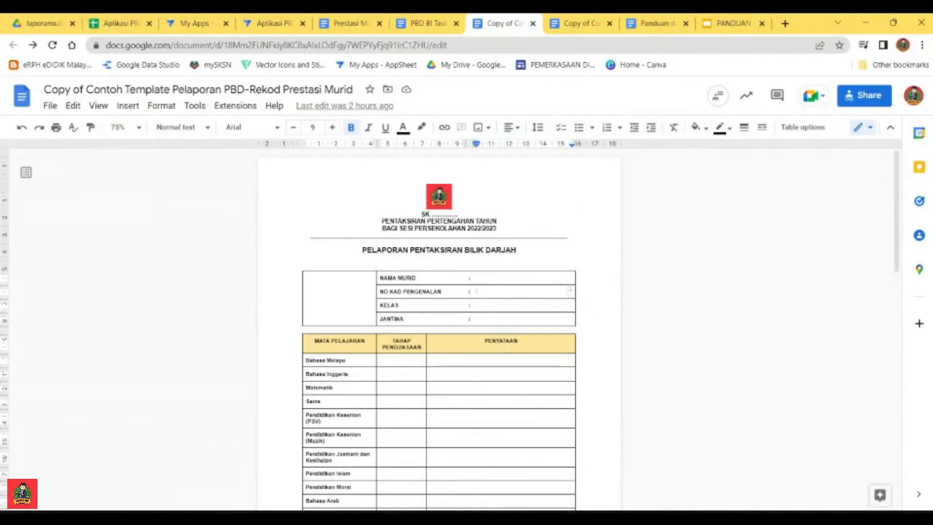
{"action": "key", "text": "ctrl+a"}
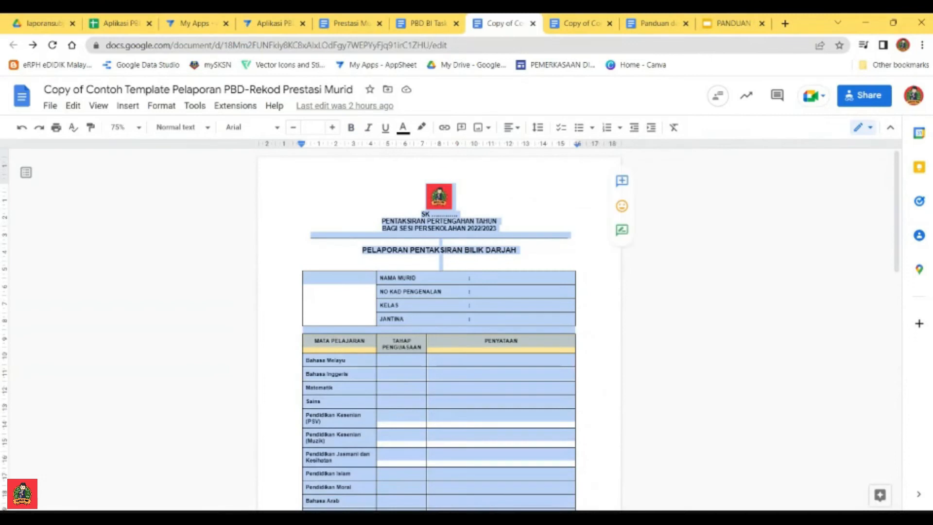
{"action": "scroll", "coordinate": [438, 330], "scroll_direction": "down", "scroll_amount": 9}
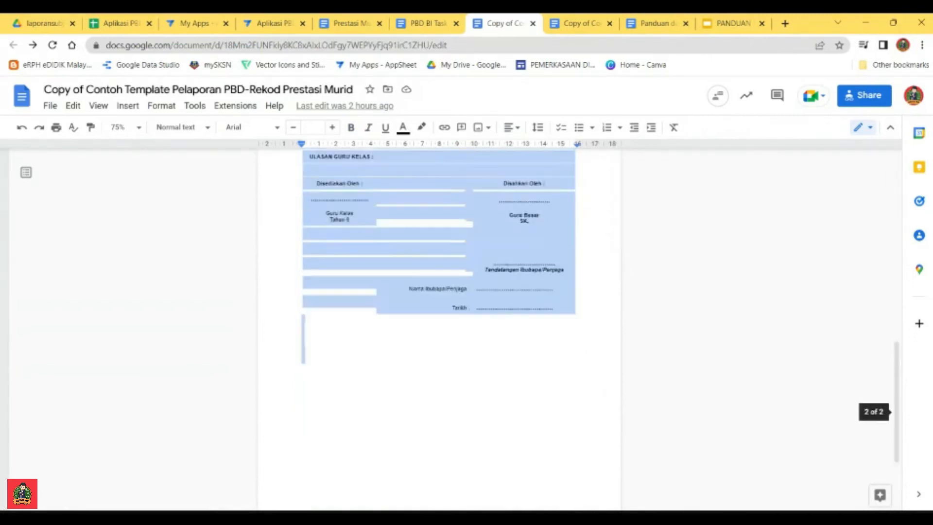
{"action": "scroll", "coordinate": [438, 331], "scroll_direction": "up", "scroll_amount": 4}
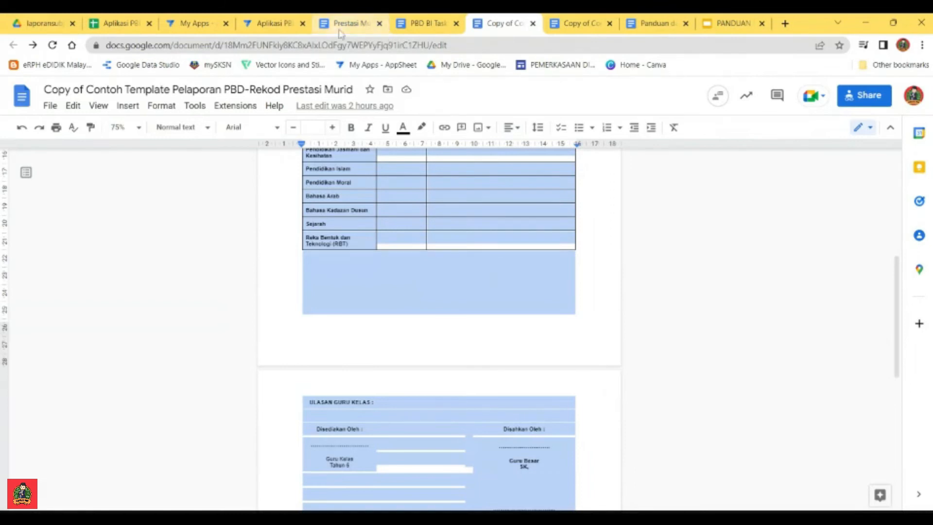
{"action": "left_click", "coordinate": [426, 24]}
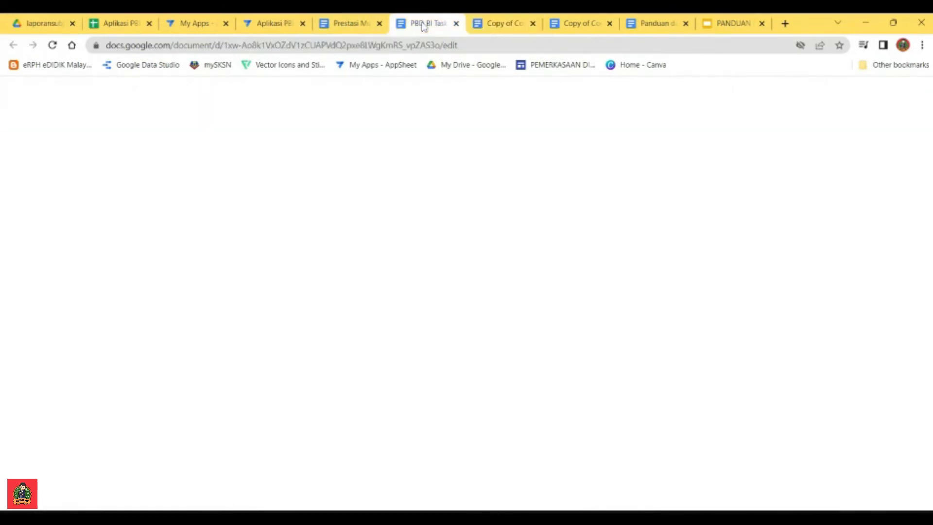
{"action": "left_click", "coordinate": [344, 24]}
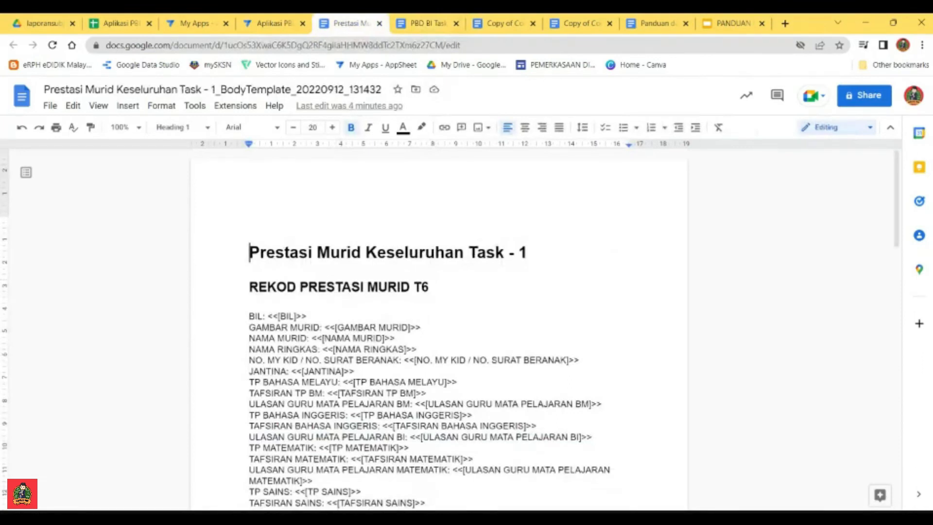
{"action": "scroll", "coordinate": [438, 330], "scroll_direction": "up", "scroll_amount": 15}
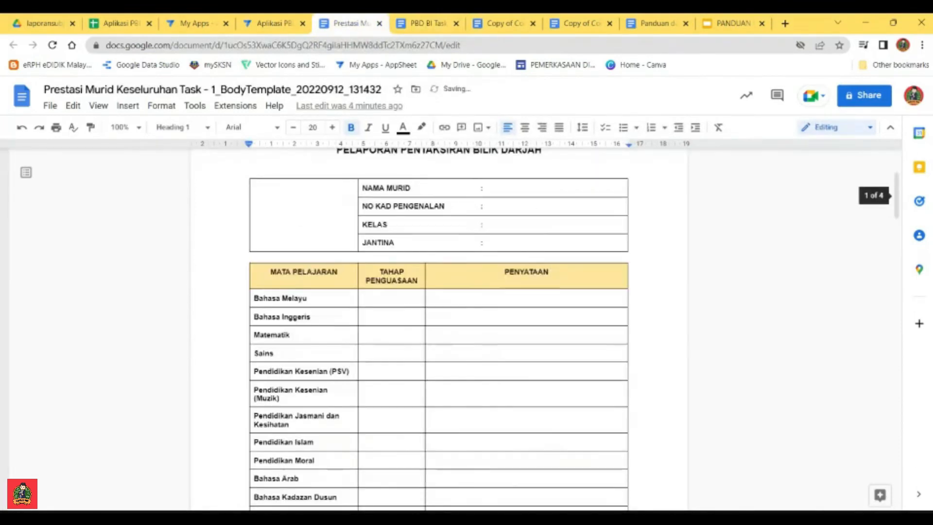
Step: Copy the <<[GAMBAR MURID]>> placeholder from the generated field list into the empty photo cell of the pupil details table
{"action": "scroll", "coordinate": [439, 331], "scroll_direction": "down", "scroll_amount": 4}
{"action": "scroll", "coordinate": [438, 331], "scroll_direction": "up", "scroll_amount": 4}
{"action": "scroll", "coordinate": [439, 330], "scroll_direction": "down", "scroll_amount": 11}
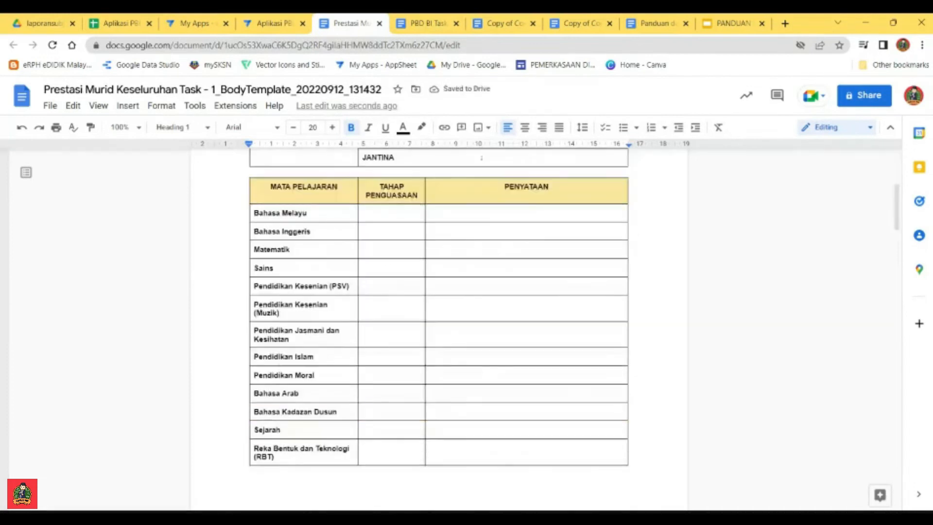
{"action": "scroll", "coordinate": [438, 330], "scroll_direction": "down", "scroll_amount": 8}
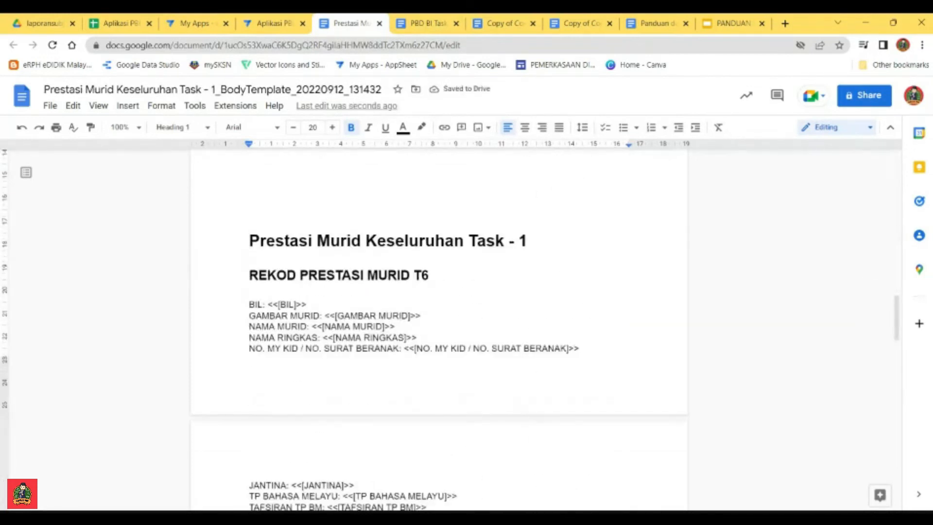
{"action": "left_click_drag", "start_coordinate": [421, 315], "coordinate": [325, 315]}
{"action": "key", "text": "ctrl+c"}
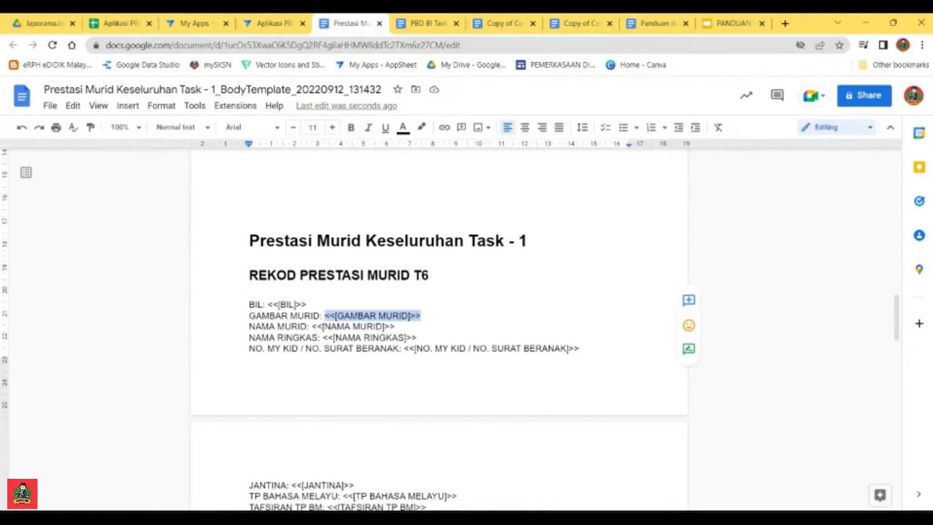
{"action": "scroll", "coordinate": [304, 346], "scroll_direction": "up", "scroll_amount": 20}
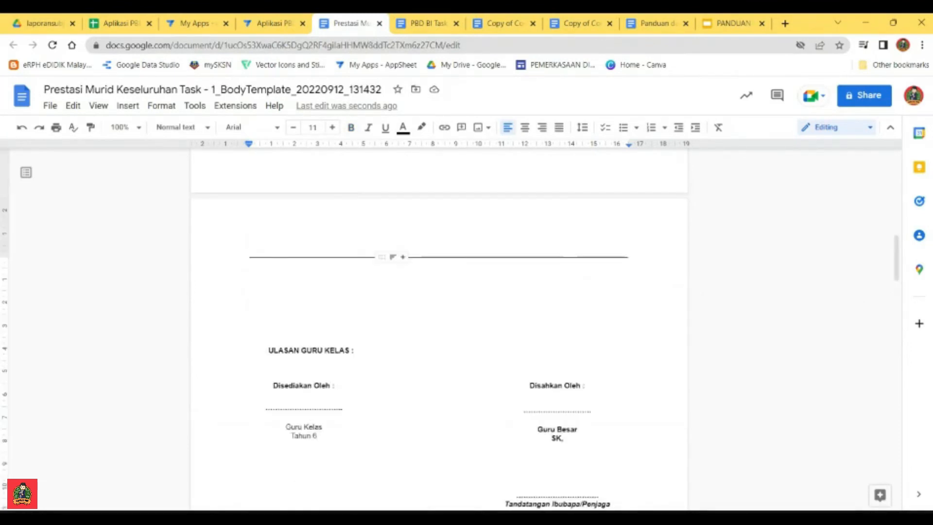
{"action": "left_click", "coordinate": [304, 346]}
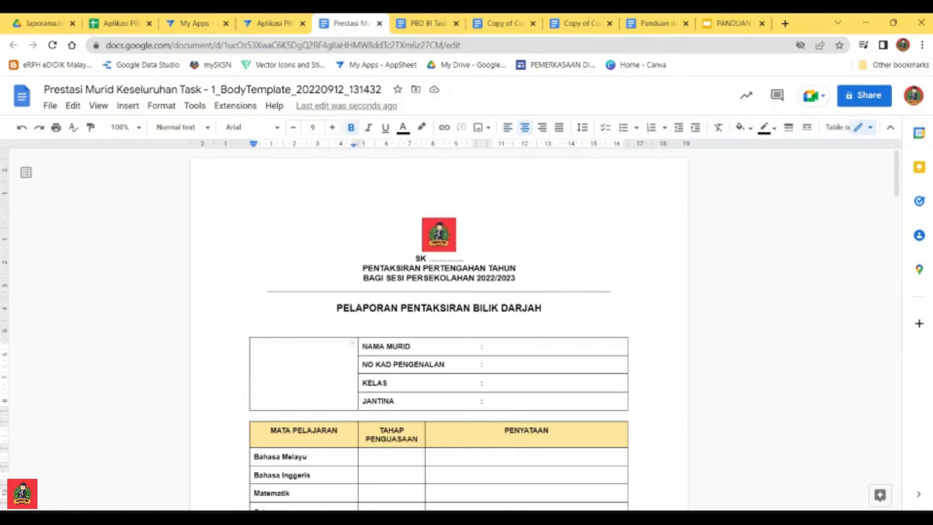
{"action": "key", "text": "ctrl+v"}
Step: Copy the <<[NAMA MURID]>> placeholder from the field list into the NAMA MURID row of the pupil details table
{"action": "scroll", "coordinate": [438, 330], "scroll_direction": "down", "scroll_amount": 20}
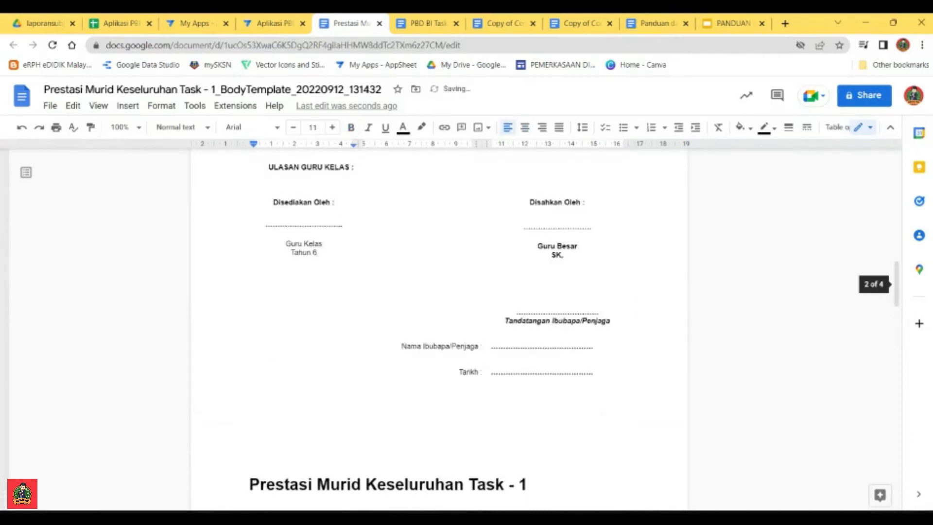
{"action": "left_click_drag", "start_coordinate": [395, 205], "coordinate": [312, 204]}
{"action": "key", "text": "ctrl+c"}
{"action": "scroll", "coordinate": [438, 330], "scroll_direction": "up", "scroll_amount": 20}
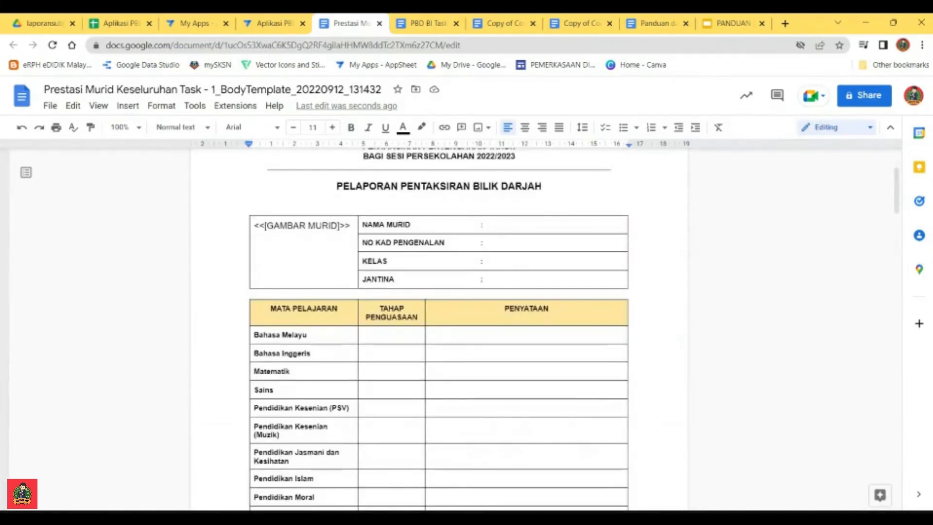
{"action": "left_click", "coordinate": [491, 225]}
{"action": "key", "text": "ctrl+v"}
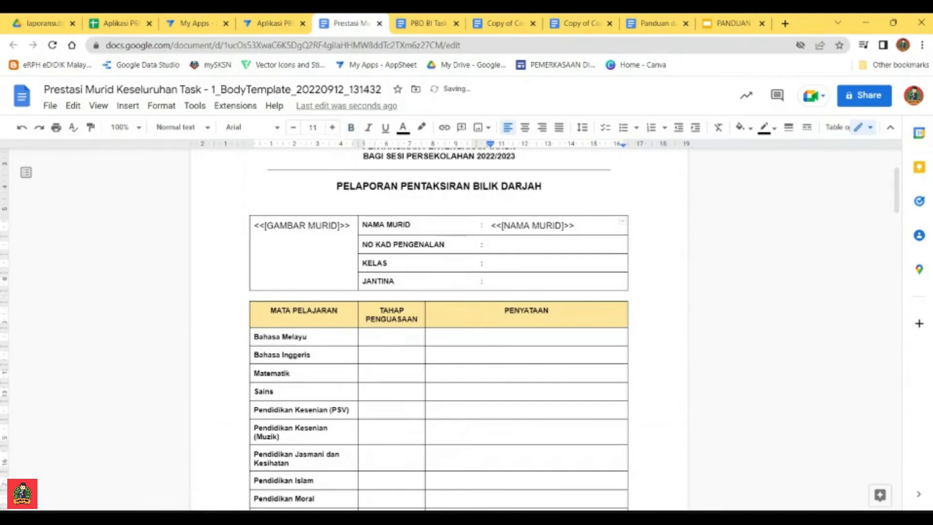
Step: Examine the remaining field placeholders, the subject table and the signature section of the report template
{"action": "scroll", "coordinate": [438, 330], "scroll_direction": "down", "scroll_amount": 15}
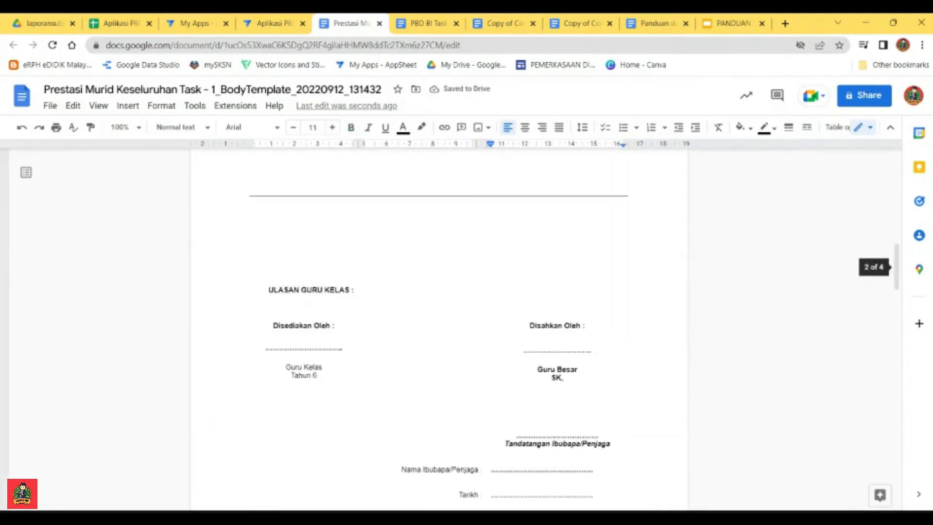
{"action": "scroll", "coordinate": [439, 331], "scroll_direction": "down", "scroll_amount": 20}
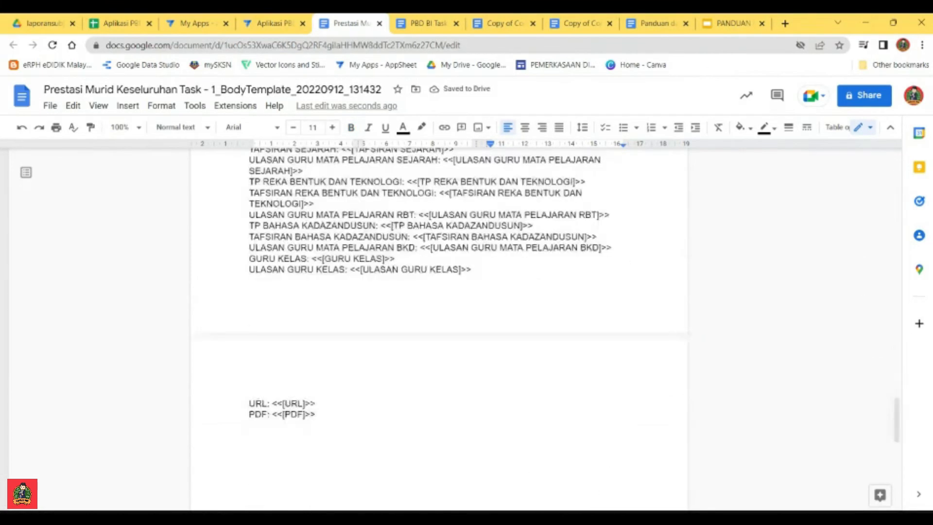
{"action": "scroll", "coordinate": [438, 331], "scroll_direction": "up", "scroll_amount": 15}
{"action": "scroll", "coordinate": [438, 330], "scroll_direction": "up", "scroll_amount": 10}
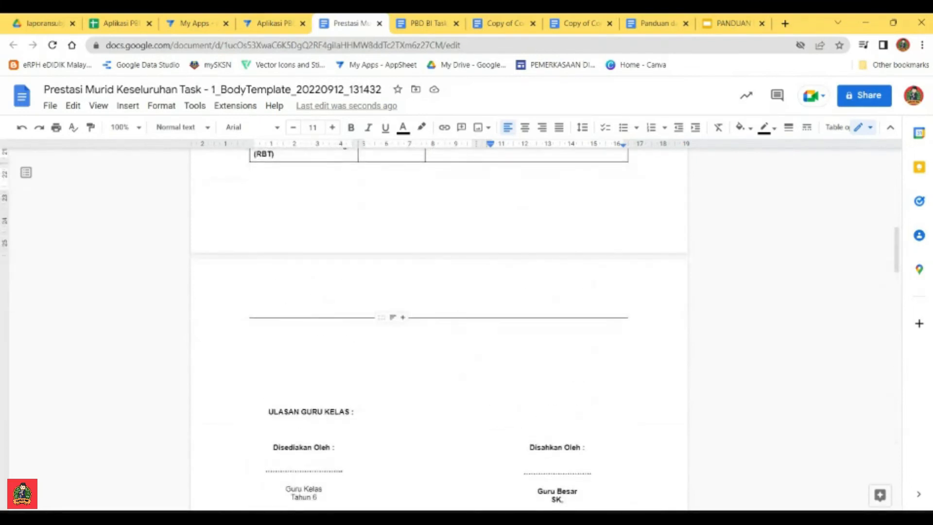
{"action": "scroll", "coordinate": [439, 330], "scroll_direction": "down", "scroll_amount": 4}
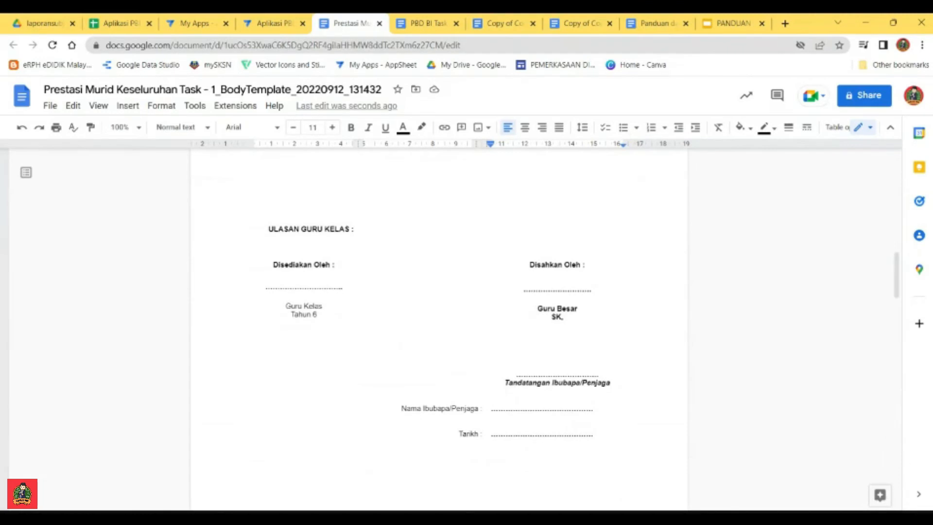
{"action": "scroll", "coordinate": [438, 331], "scroll_direction": "up", "scroll_amount": 15}
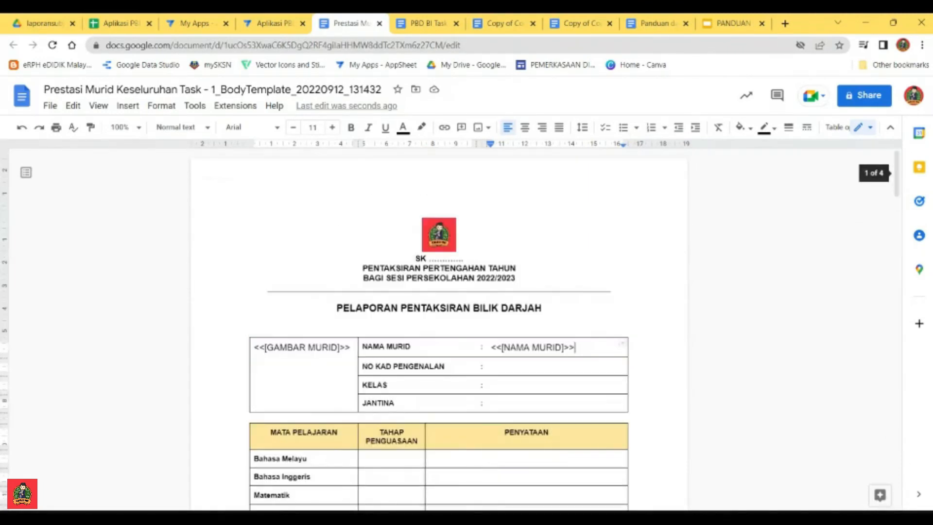
{"action": "scroll", "coordinate": [438, 330], "scroll_direction": "down", "scroll_amount": 5}
{"action": "scroll", "coordinate": [439, 330], "scroll_direction": "up", "scroll_amount": 4}
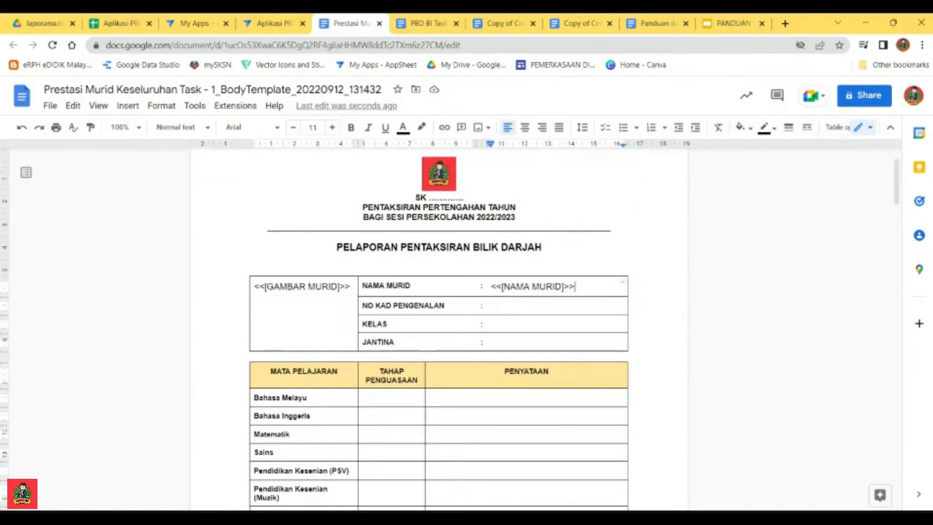
{"action": "scroll", "coordinate": [439, 330], "scroll_direction": "down", "scroll_amount": 2}
{"action": "scroll", "coordinate": [438, 331], "scroll_direction": "down", "scroll_amount": 1}
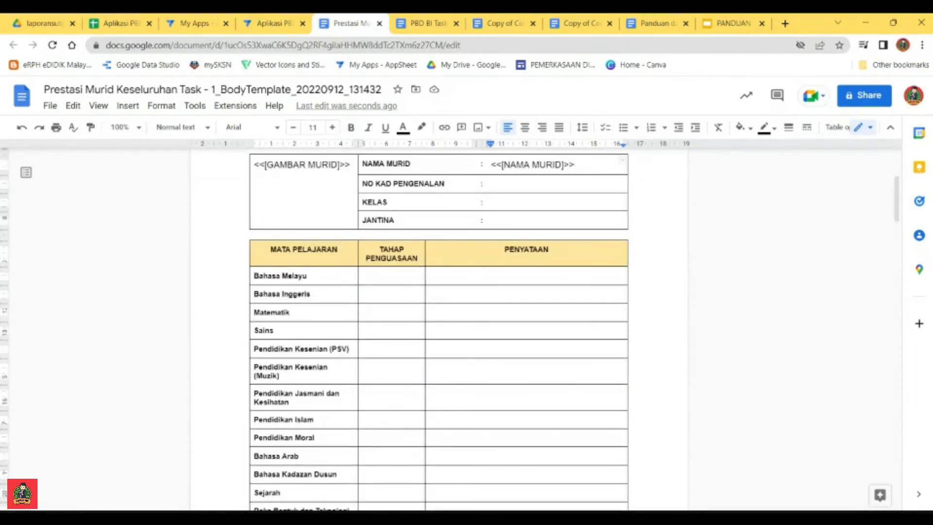
{"action": "left_click", "coordinate": [255, 234]}
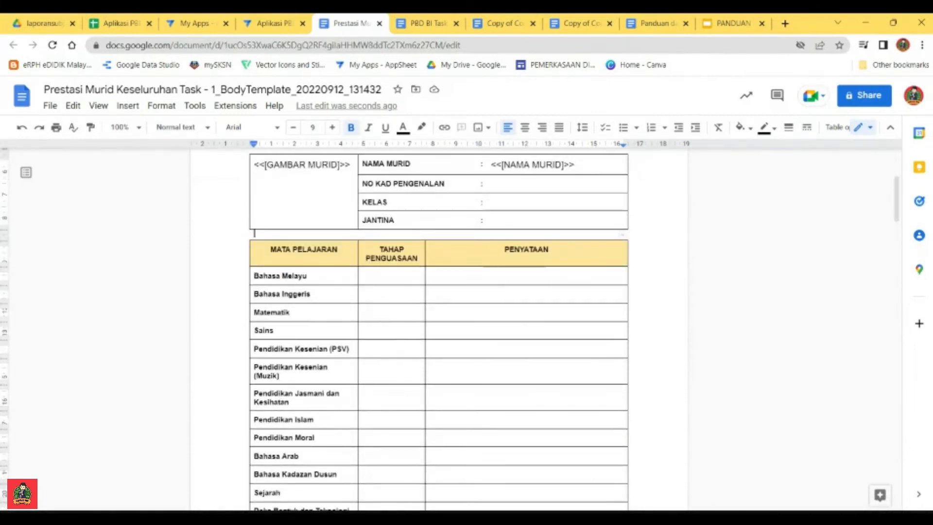
{"action": "scroll", "coordinate": [438, 330], "scroll_direction": "down", "scroll_amount": 10}
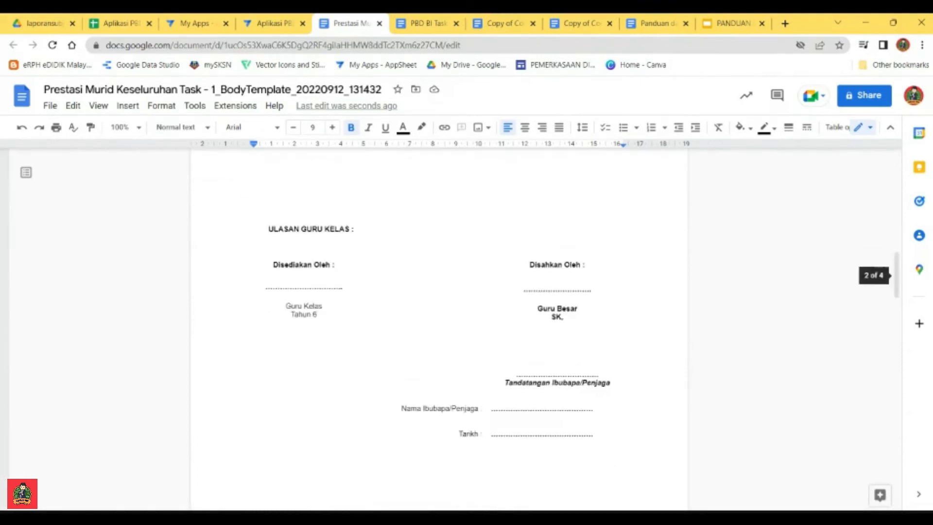
Step: Set the borders of the signature table cells below ULASAN GURU KELAS to 1 pt, and return them to 0 pt
{"action": "left_click", "coordinate": [557, 280]}
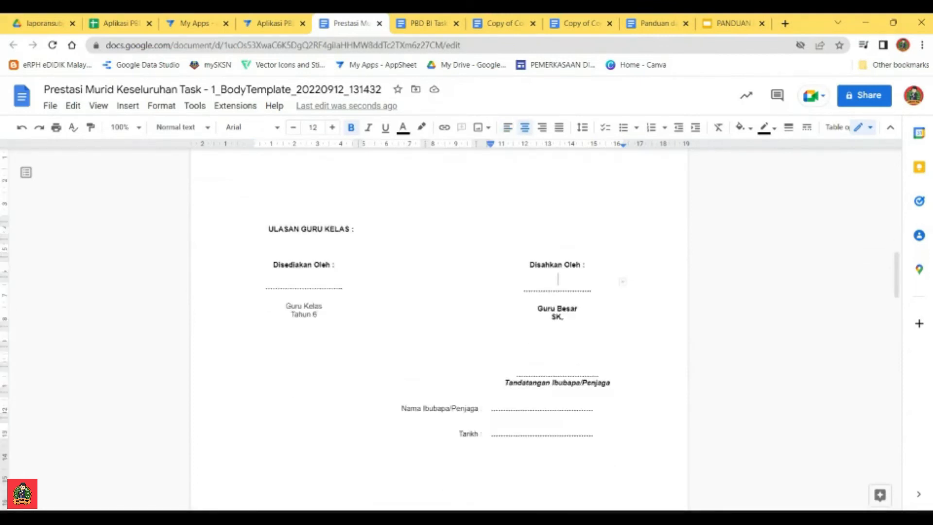
{"action": "left_click_drag", "start_coordinate": [228, 247], "coordinate": [229, 437]}
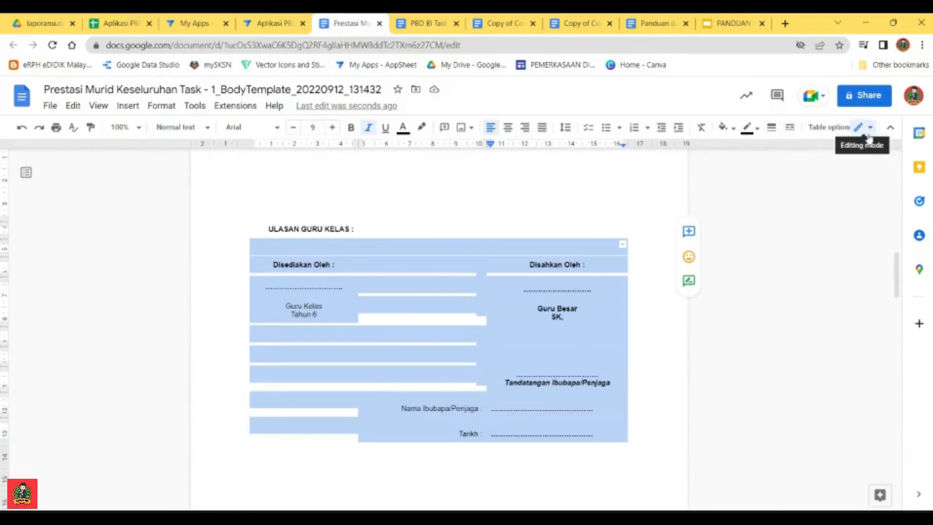
{"action": "left_click", "coordinate": [773, 128]}
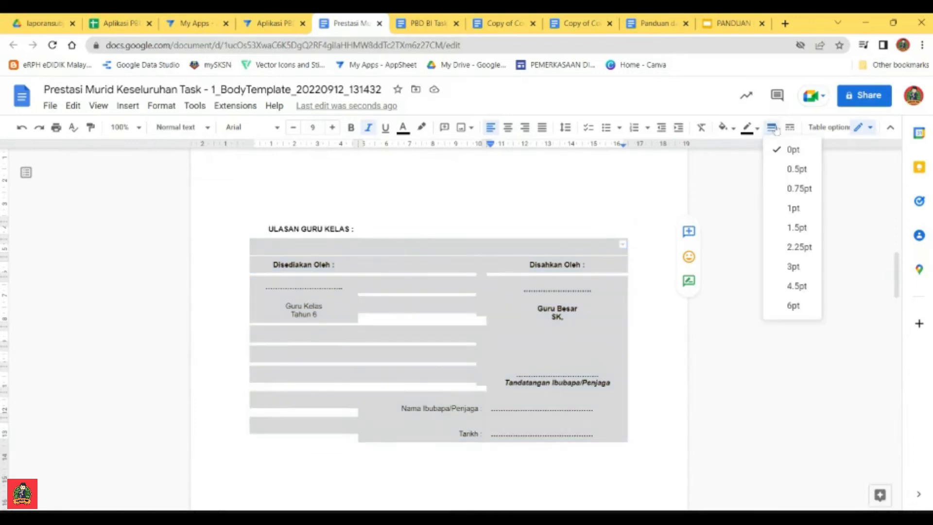
{"action": "left_click", "coordinate": [792, 208]}
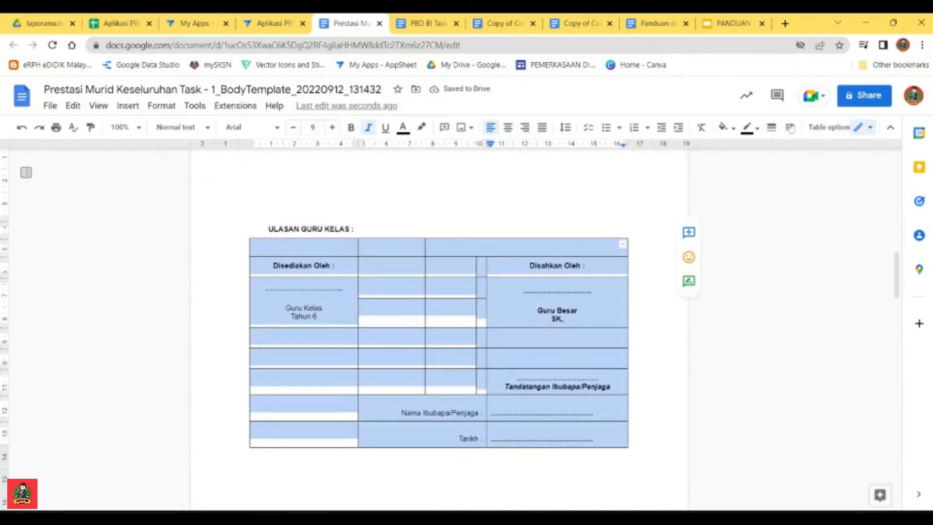
{"action": "left_click", "coordinate": [771, 127]}
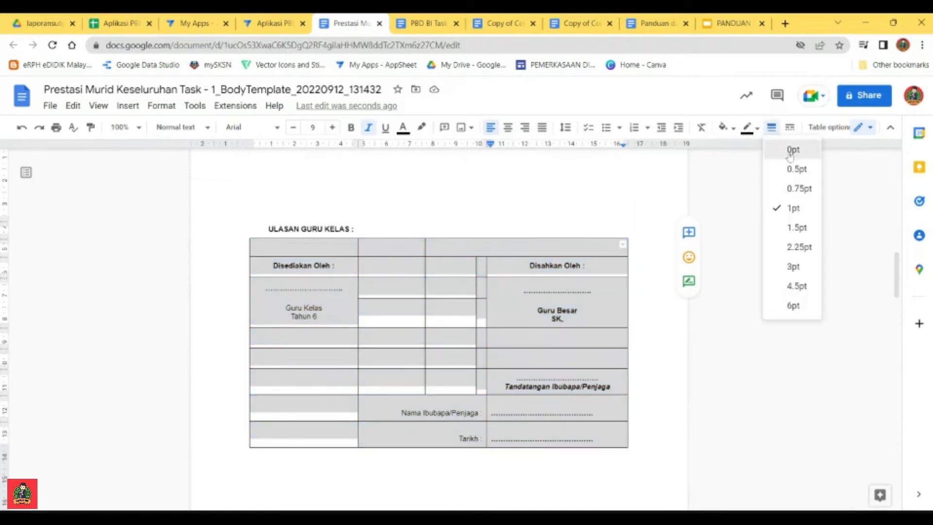
{"action": "left_click", "coordinate": [791, 150]}
{"action": "left_click", "coordinate": [557, 305]}
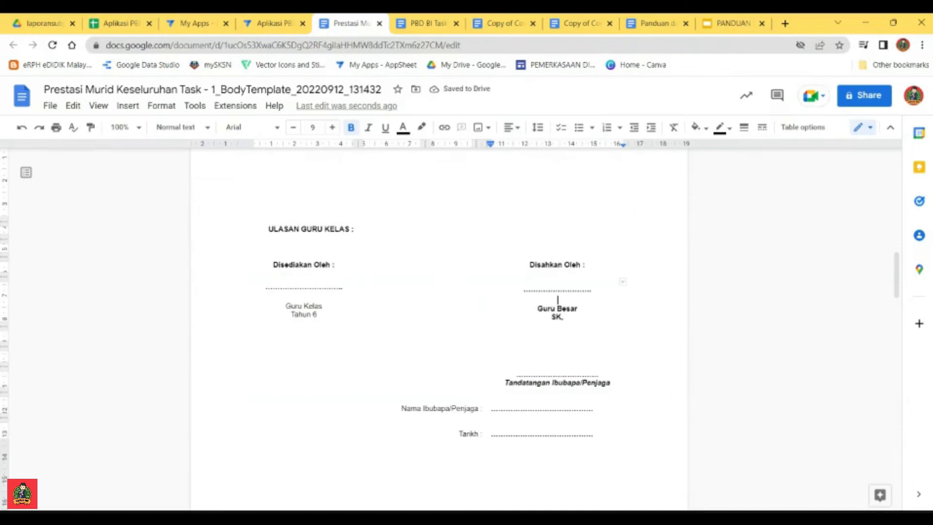
Step: Examine the report template's signature section, generated field placeholder list, pupil details table and subject table
{"action": "scroll", "coordinate": [558, 300], "scroll_direction": "up", "scroll_amount": 15}
{"action": "scroll", "coordinate": [557, 299], "scroll_direction": "down", "scroll_amount": 6}
{"action": "scroll", "coordinate": [558, 300], "scroll_direction": "up", "scroll_amount": 4}
{"action": "scroll", "coordinate": [558, 300], "scroll_direction": "down", "scroll_amount": 9}
{"action": "scroll", "coordinate": [438, 330], "scroll_direction": "down", "scroll_amount": 9}
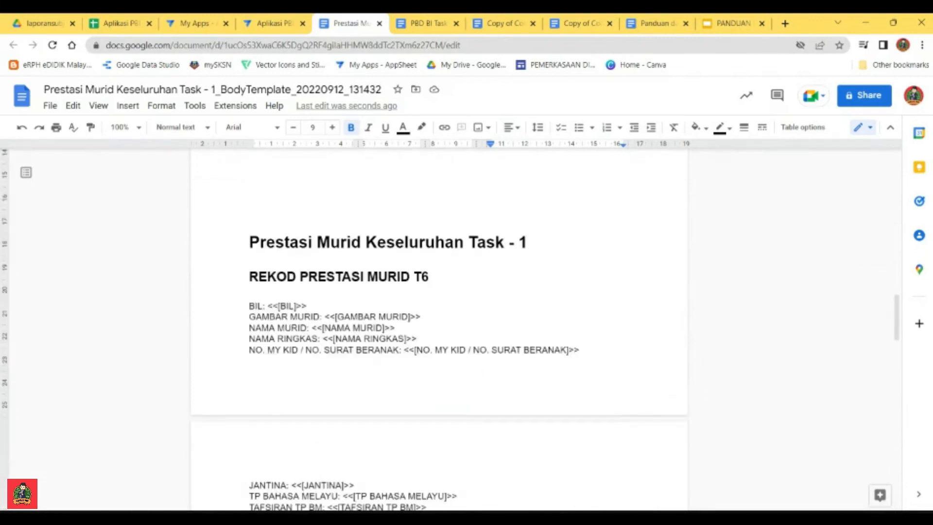
{"action": "scroll", "coordinate": [439, 331], "scroll_direction": "up", "scroll_amount": 1}
{"action": "scroll", "coordinate": [438, 330], "scroll_direction": "down", "scroll_amount": 11}
{"action": "scroll", "coordinate": [439, 330], "scroll_direction": "up", "scroll_amount": 6}
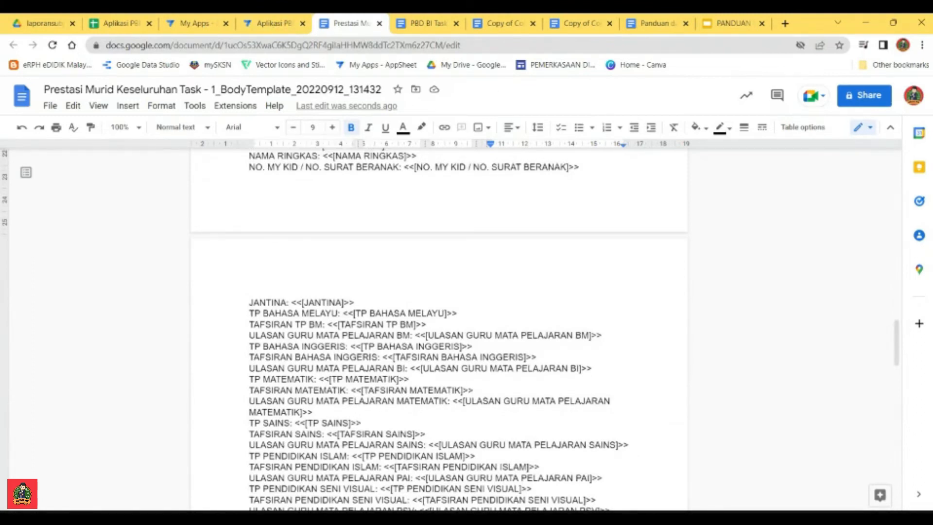
{"action": "scroll", "coordinate": [439, 330], "scroll_direction": "up", "scroll_amount": 15}
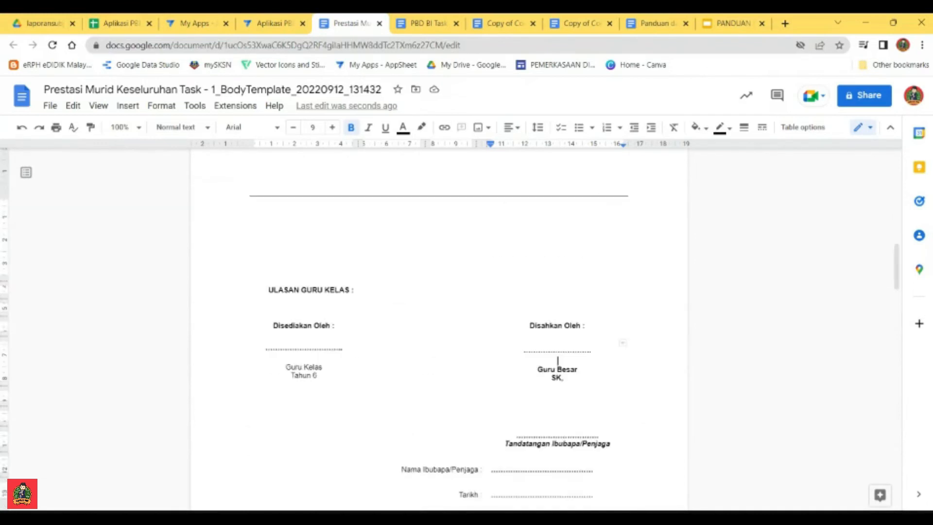
{"action": "scroll", "coordinate": [439, 321], "scroll_direction": "up", "scroll_amount": 6}
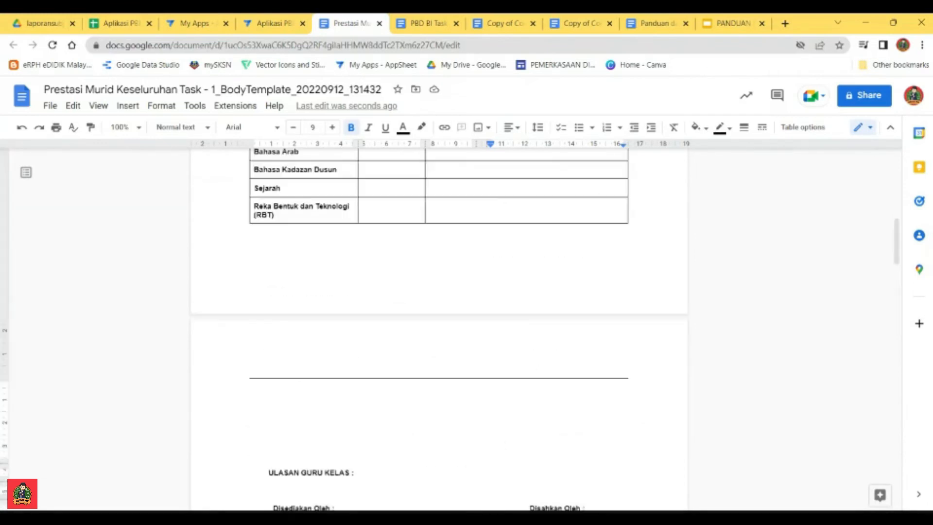
{"action": "scroll", "coordinate": [439, 328], "scroll_direction": "up", "scroll_amount": 4}
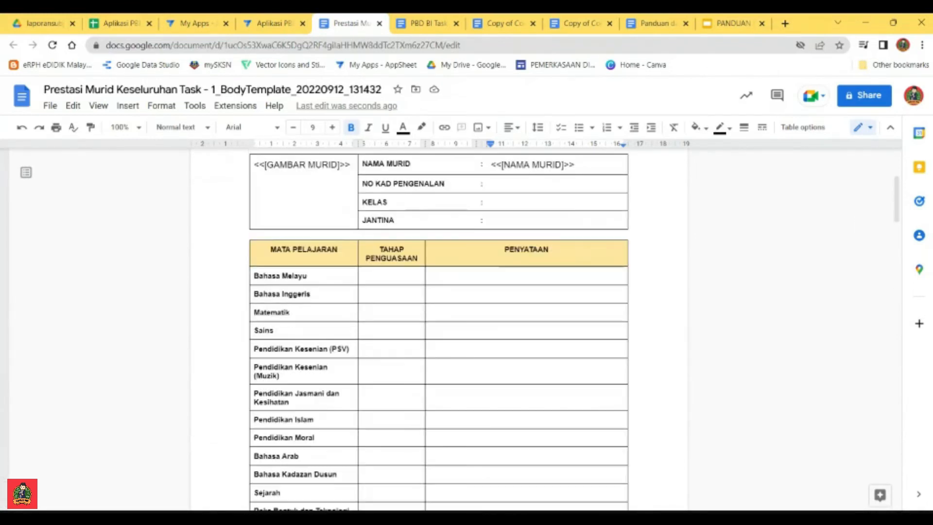
{"action": "scroll", "coordinate": [438, 328], "scroll_direction": "up", "scroll_amount": 4}
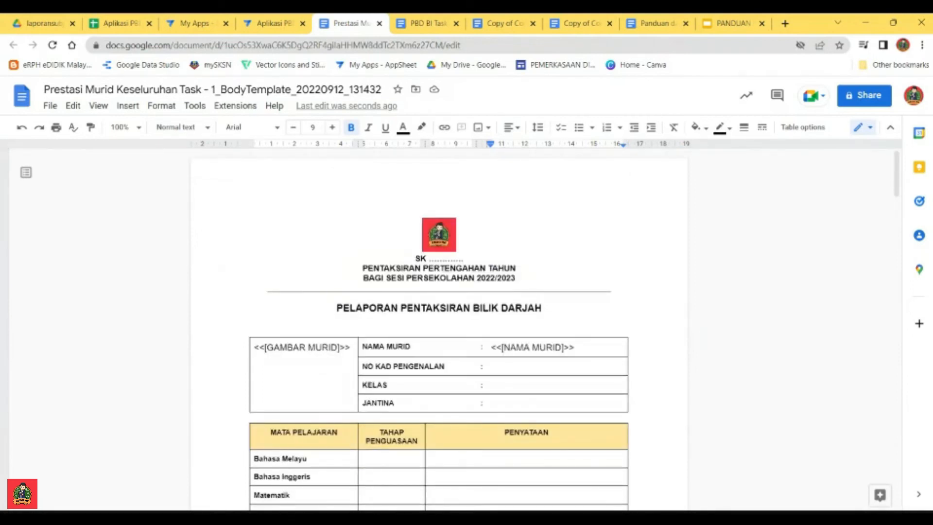
{"action": "scroll", "coordinate": [439, 328], "scroll_direction": "down", "scroll_amount": 15}
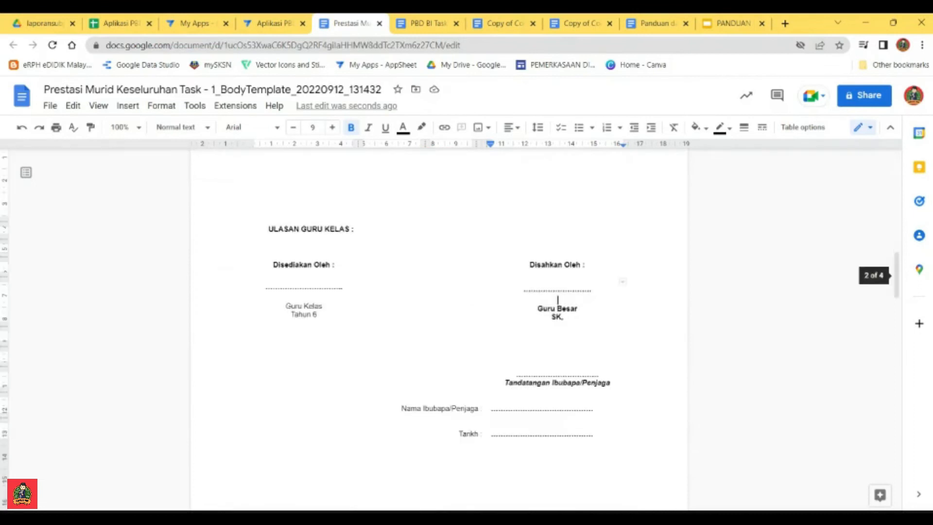
{"action": "scroll", "coordinate": [438, 329], "scroll_direction": "up", "scroll_amount": 5}
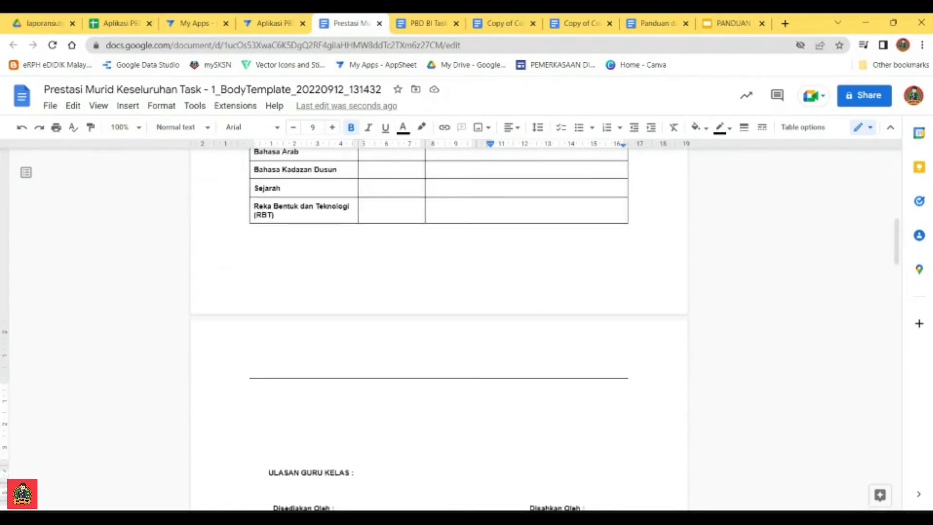
{"action": "scroll", "coordinate": [438, 328], "scroll_direction": "up", "scroll_amount": 7}
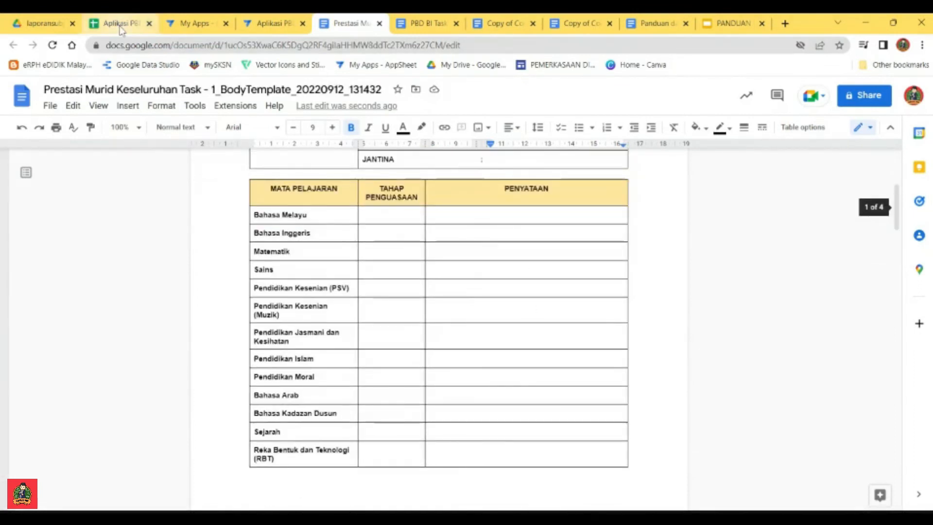
Step: Check the REKOD PRESTASI MURID T6 sheet in the Aplikasi PBD Tahun 6 spreadsheet against the template, and inspect the template's logo and school name line
{"action": "left_click", "coordinate": [118, 23]}
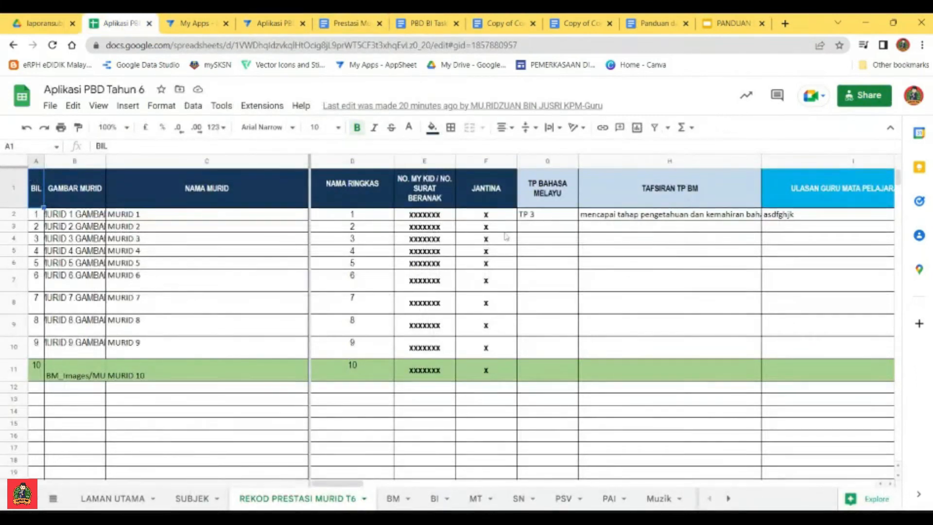
{"action": "left_click", "coordinate": [347, 24]}
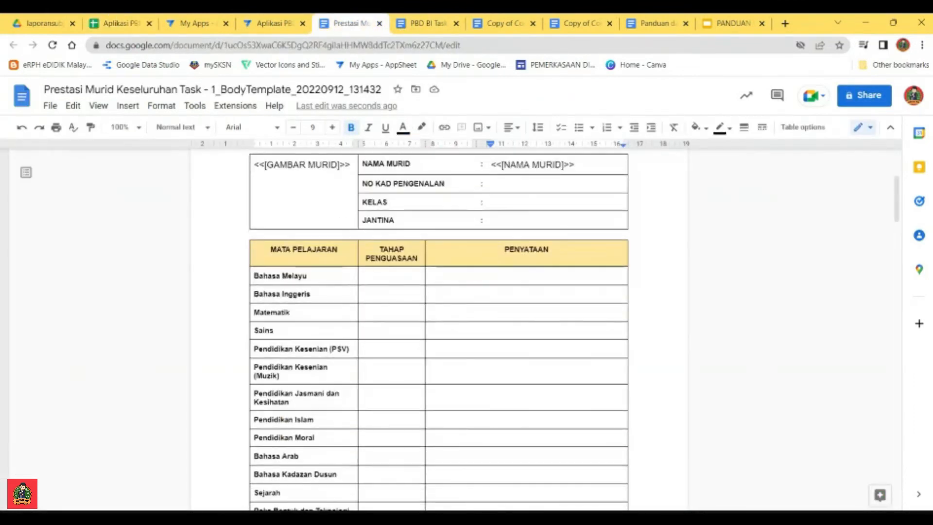
{"action": "scroll", "coordinate": [439, 331], "scroll_direction": "up", "scroll_amount": 4}
{"action": "scroll", "coordinate": [438, 330], "scroll_direction": "down", "scroll_amount": 3}
{"action": "scroll", "coordinate": [438, 330], "scroll_direction": "up", "scroll_amount": 3}
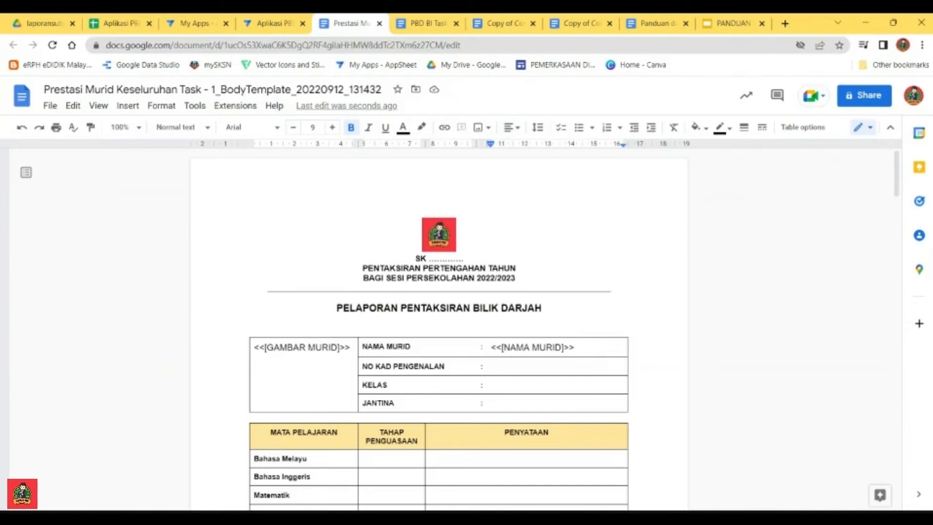
{"action": "left_click", "coordinate": [441, 239]}
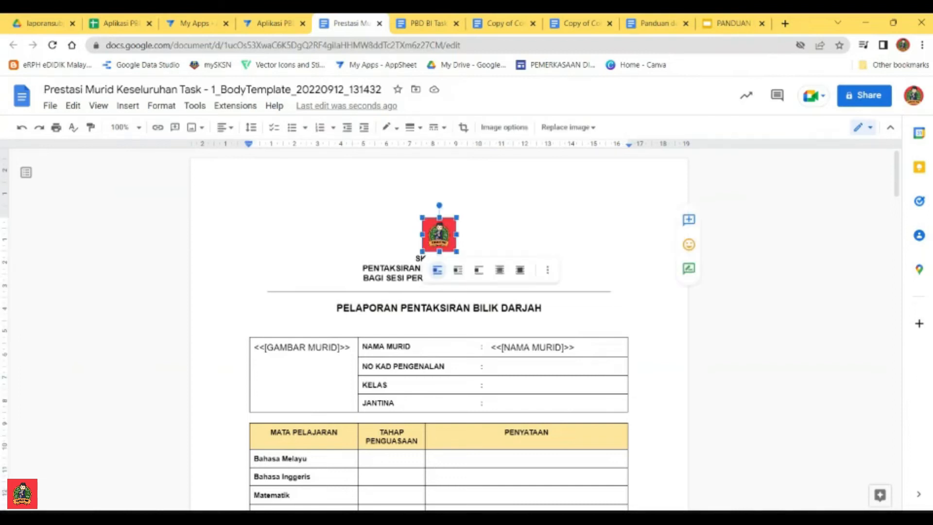
{"action": "left_click", "coordinate": [458, 247]}
{"action": "left_click", "coordinate": [453, 258]}
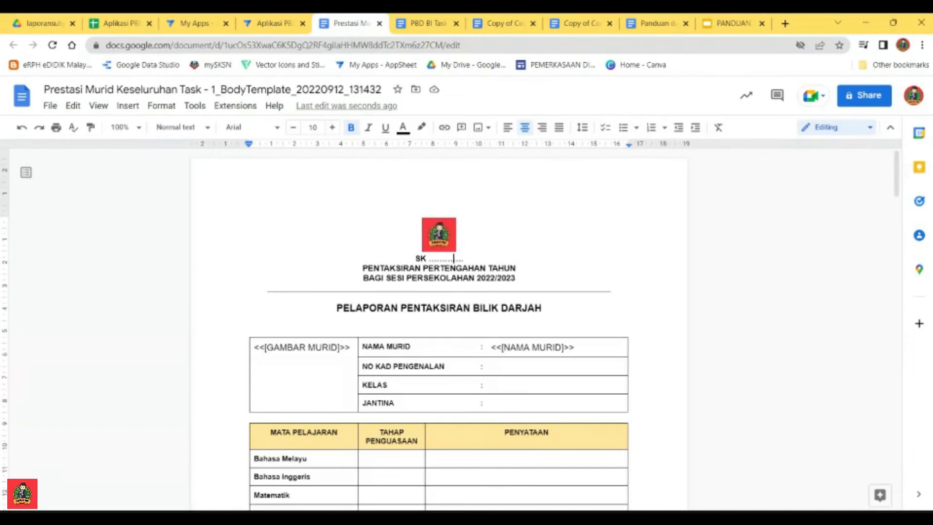
Step: Switch to the AppSheet editor, save the Aplikasi PBD Tahun 6 app and collapse the Rekod Prestasi Murid bot
{"action": "left_click", "coordinate": [272, 23]}
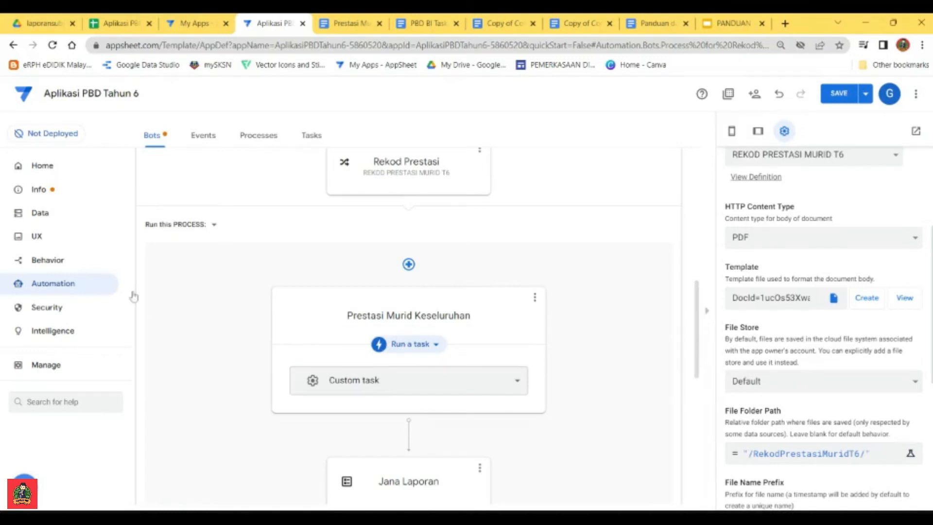
{"action": "left_click", "coordinate": [839, 93]}
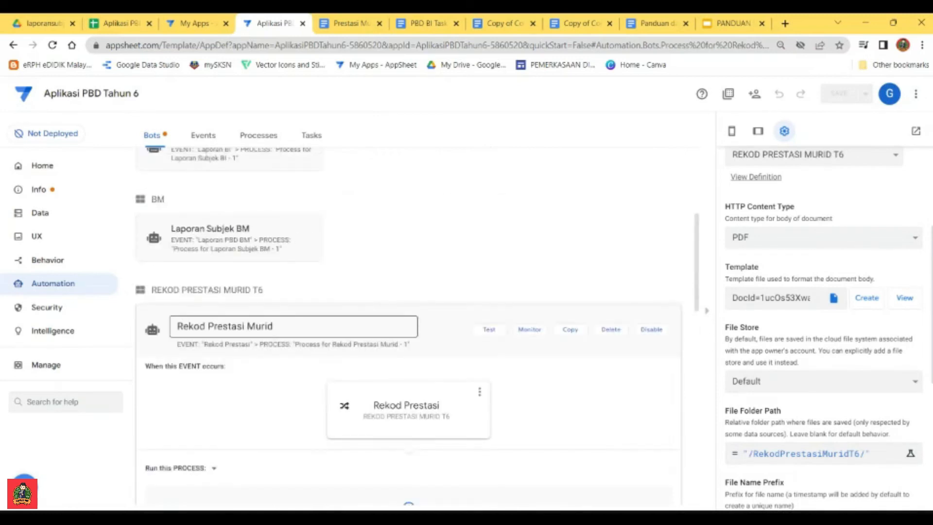
{"action": "left_click", "coordinate": [430, 321]}
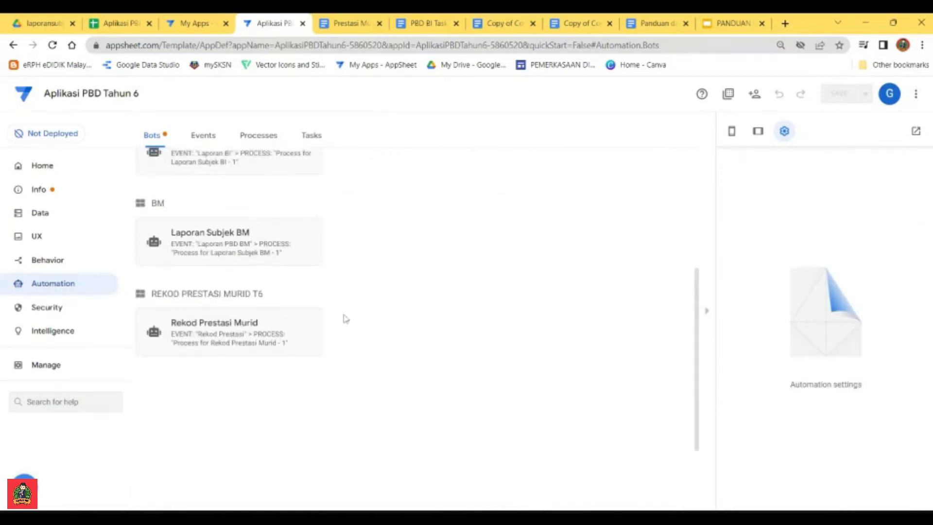
{"action": "scroll", "coordinate": [343, 319], "scroll_direction": "up", "scroll_amount": 3}
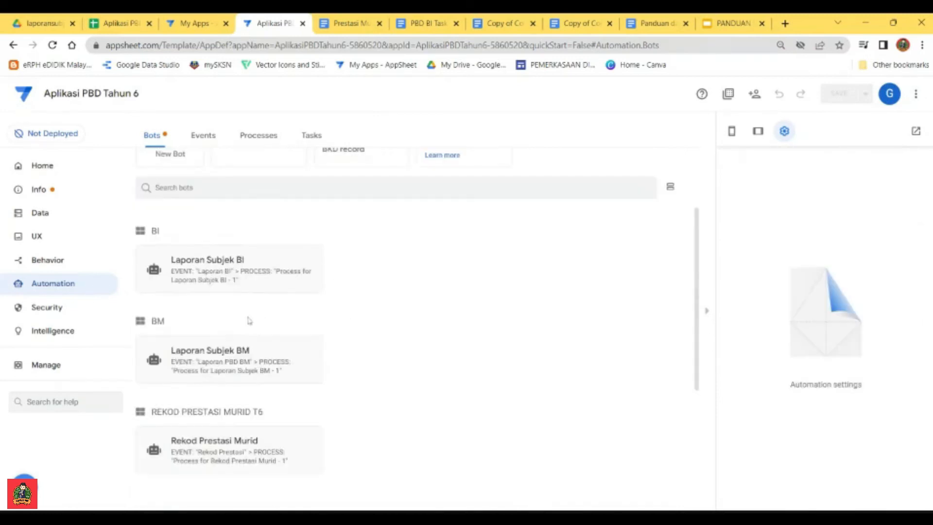
{"action": "left_click", "coordinate": [48, 260]}
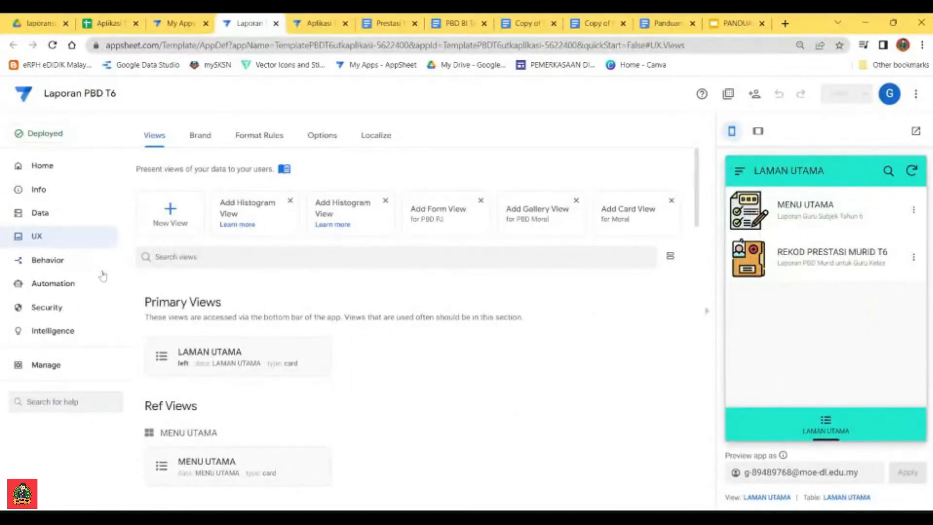
Step: Examine the full list of subject and Rekod T6 automation bots in the finished Laporan PBD T6 app
{"action": "left_click", "coordinate": [63, 283]}
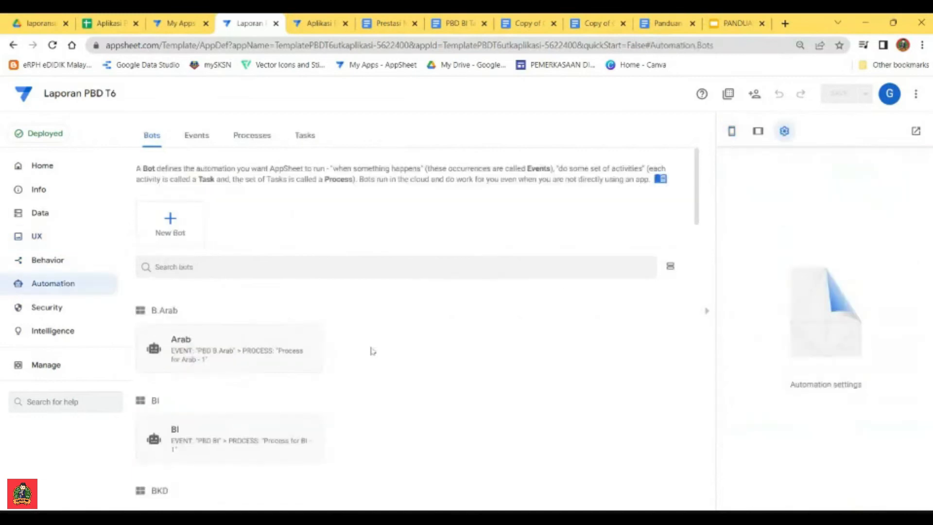
{"action": "scroll", "coordinate": [288, 348], "scroll_direction": "down", "scroll_amount": 3}
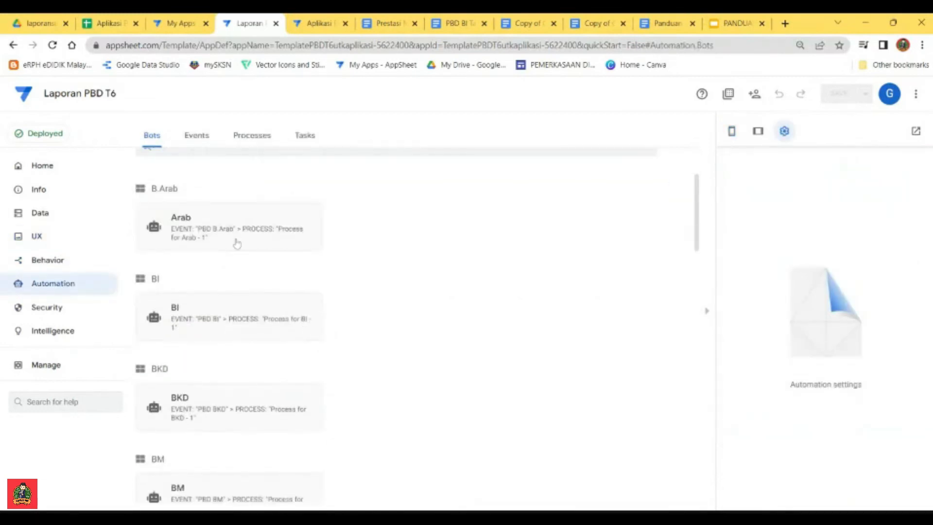
{"action": "scroll", "coordinate": [223, 223], "scroll_direction": "down", "scroll_amount": 1}
{"action": "scroll", "coordinate": [216, 229], "scroll_direction": "up", "scroll_amount": 1}
{"action": "scroll", "coordinate": [211, 260], "scroll_direction": "down", "scroll_amount": 1}
{"action": "scroll", "coordinate": [206, 267], "scroll_direction": "down", "scroll_amount": 2}
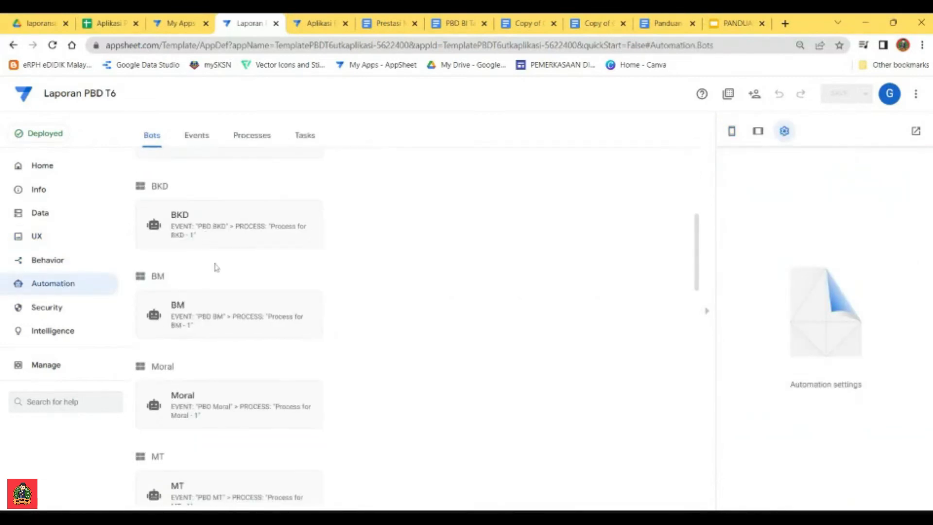
{"action": "scroll", "coordinate": [209, 252], "scroll_direction": "down", "scroll_amount": 9}
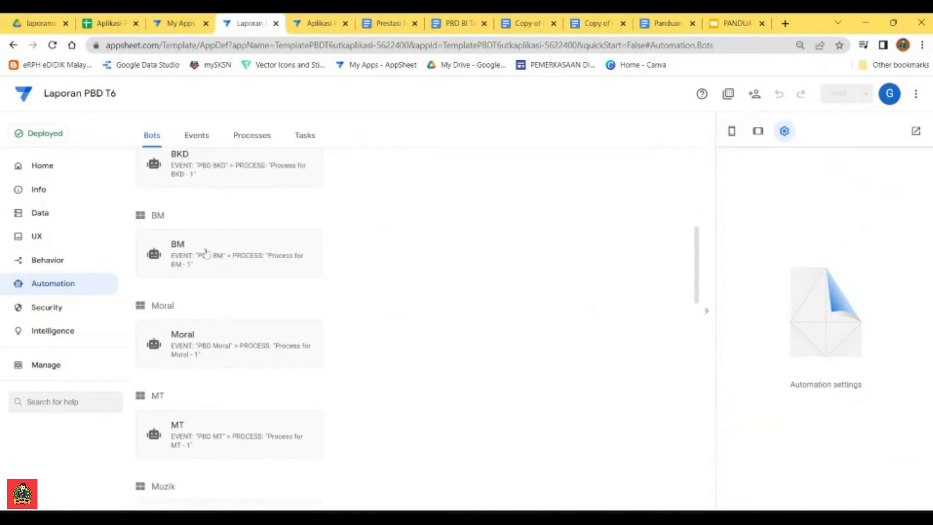
{"action": "scroll", "coordinate": [220, 345], "scroll_direction": "down", "scroll_amount": 6}
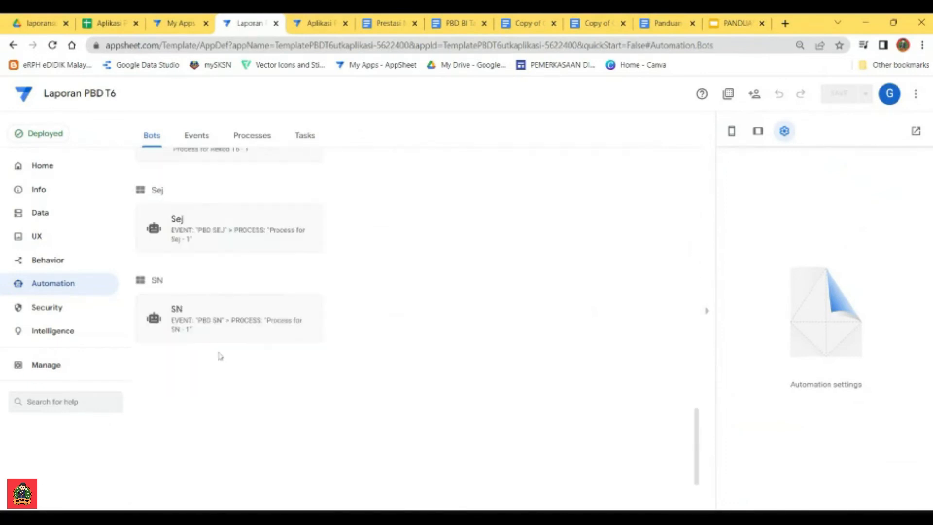
{"action": "scroll", "coordinate": [246, 316], "scroll_direction": "up", "scroll_amount": 6}
{"action": "scroll", "coordinate": [254, 322], "scroll_direction": "down", "scroll_amount": 3}
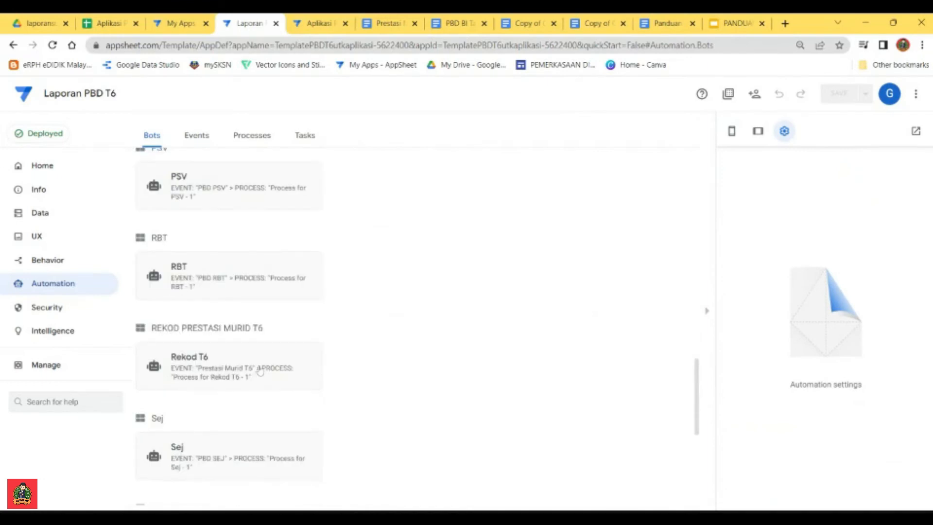
{"action": "scroll", "coordinate": [226, 383], "scroll_direction": "up", "scroll_amount": 5}
{"action": "scroll", "coordinate": [228, 387], "scroll_direction": "up", "scroll_amount": 8}
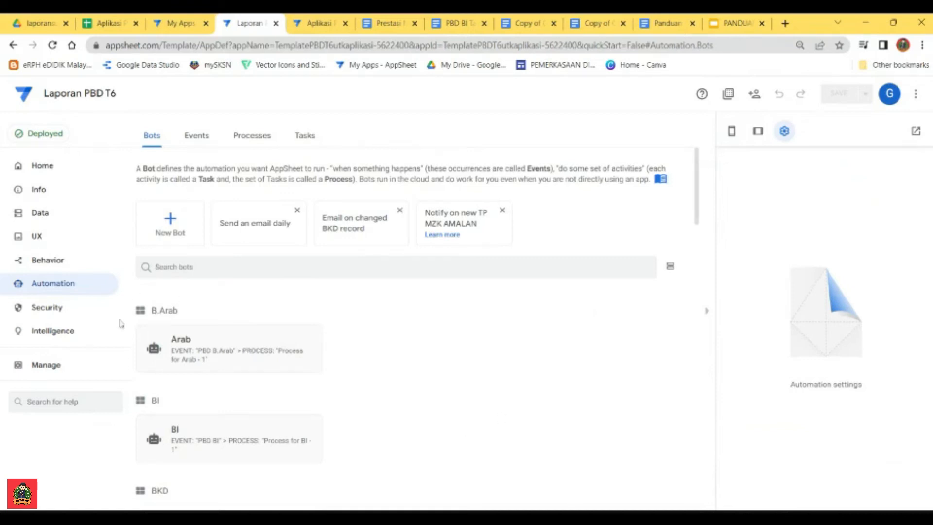
Step: Open REKOD PRESTASI MURID T6 in the Laporan PBD T6 app preview and view the first pupil's generated PDF report
{"action": "left_click", "coordinate": [45, 213]}
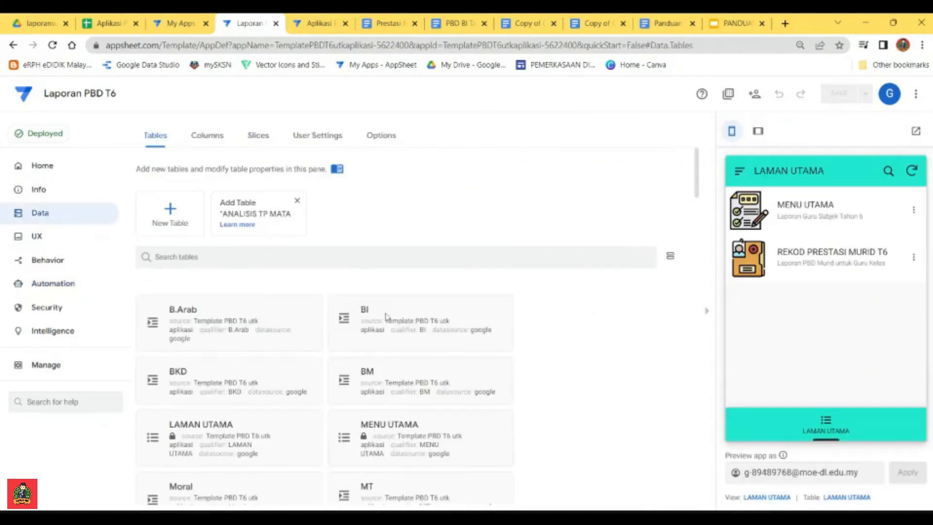
{"action": "left_click", "coordinate": [826, 262]}
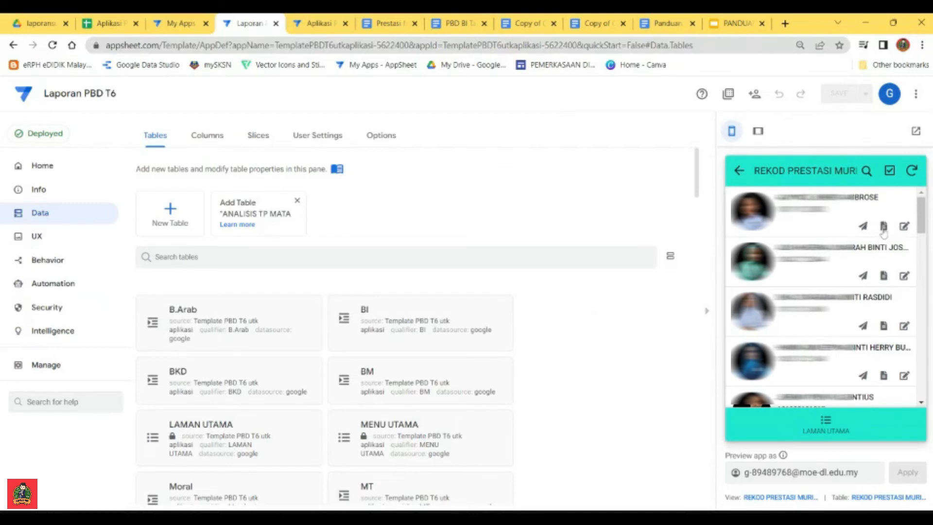
{"action": "left_click", "coordinate": [883, 227]}
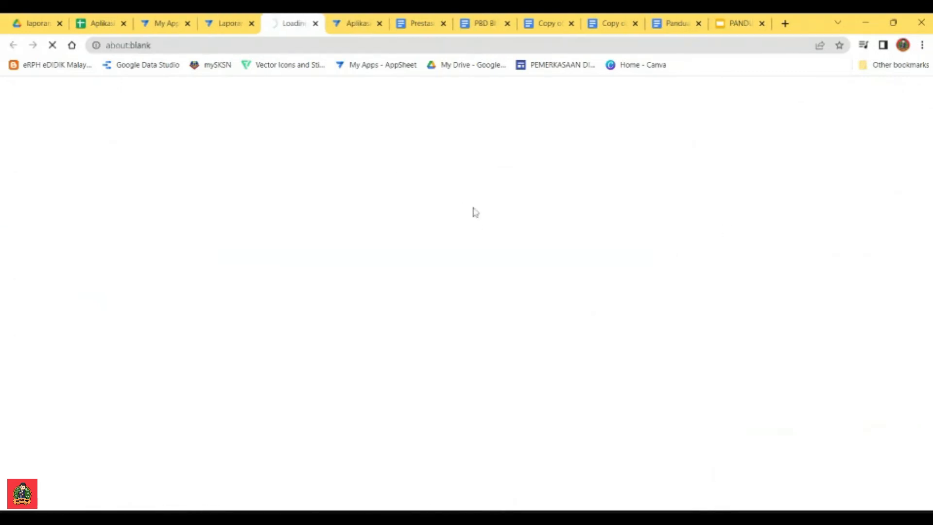
{"action": "scroll", "coordinate": [631, 248], "scroll_direction": "down", "scroll_amount": 6}
{"action": "scroll", "coordinate": [554, 310], "scroll_direction": "up", "scroll_amount": 1}
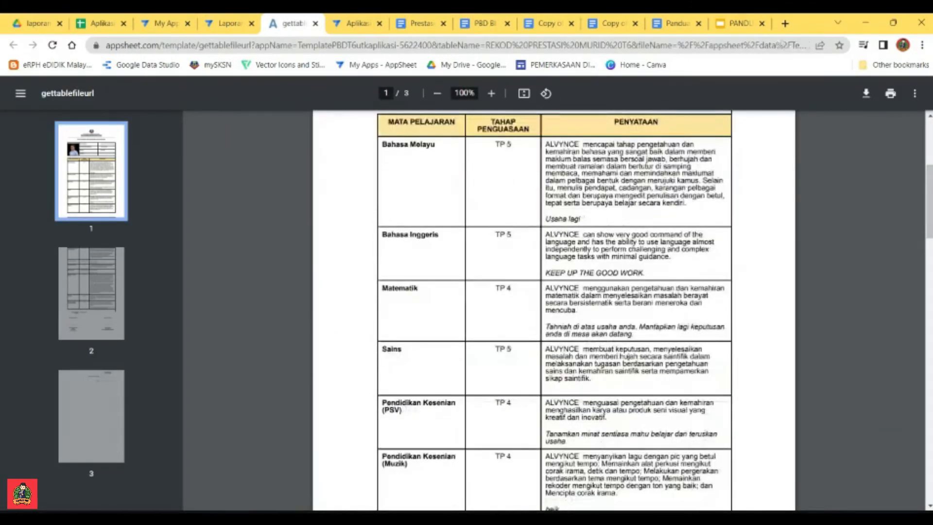
{"action": "scroll", "coordinate": [554, 311], "scroll_direction": "down", "scroll_amount": 6}
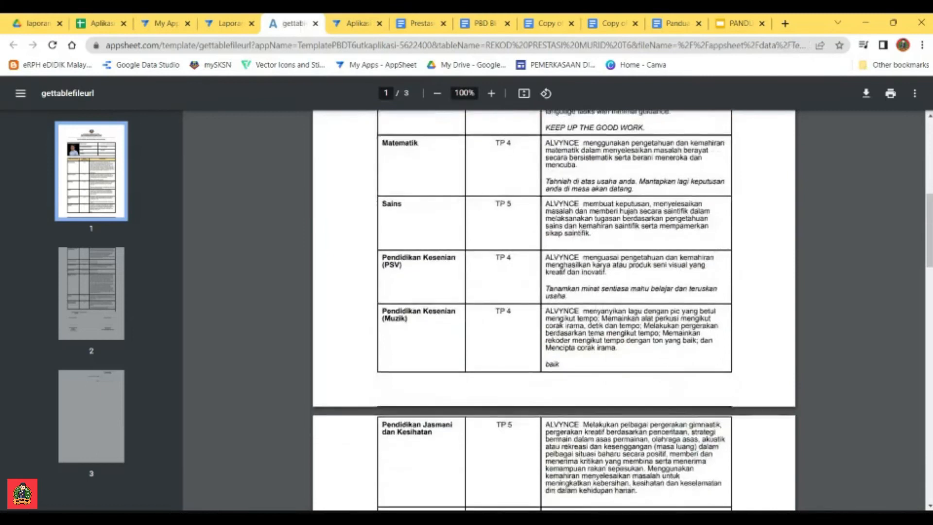
{"action": "scroll", "coordinate": [553, 311], "scroll_direction": "up", "scroll_amount": 3}
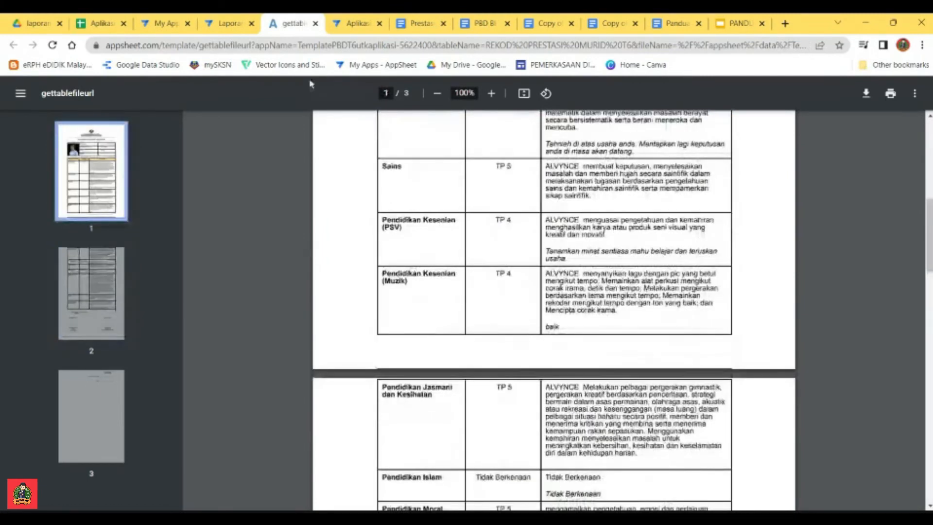
Step: Return to the Laporan PBD T6 editor, open the first pupil's record for editing in the preview and leave it unchanged
{"action": "left_click", "coordinate": [224, 23]}
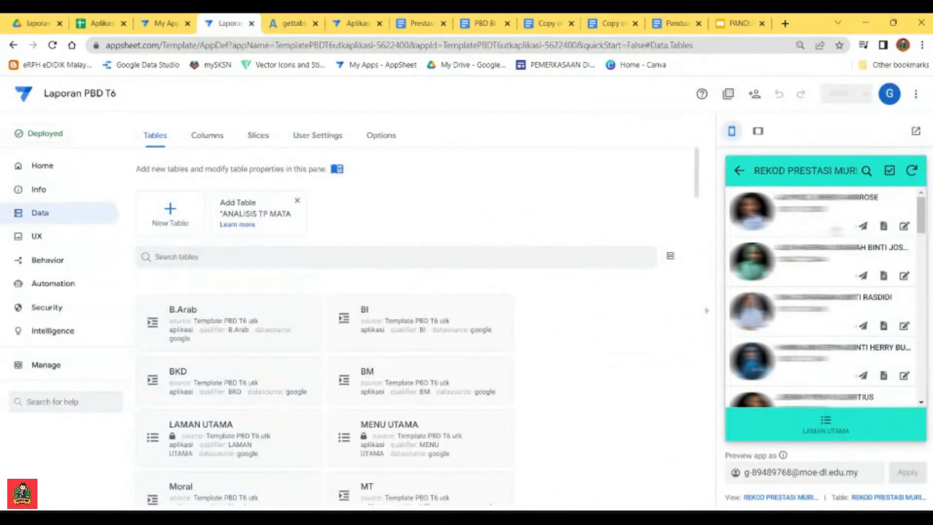
{"action": "mouse_move", "coordinate": [922, 226]}
{"action": "left_mouse_down"}
{"action": "mouse_move", "coordinate": [925, 253]}
{"action": "mouse_move", "coordinate": [926, 228]}
{"action": "left_mouse_up"}
{"action": "left_click", "coordinate": [904, 226]}
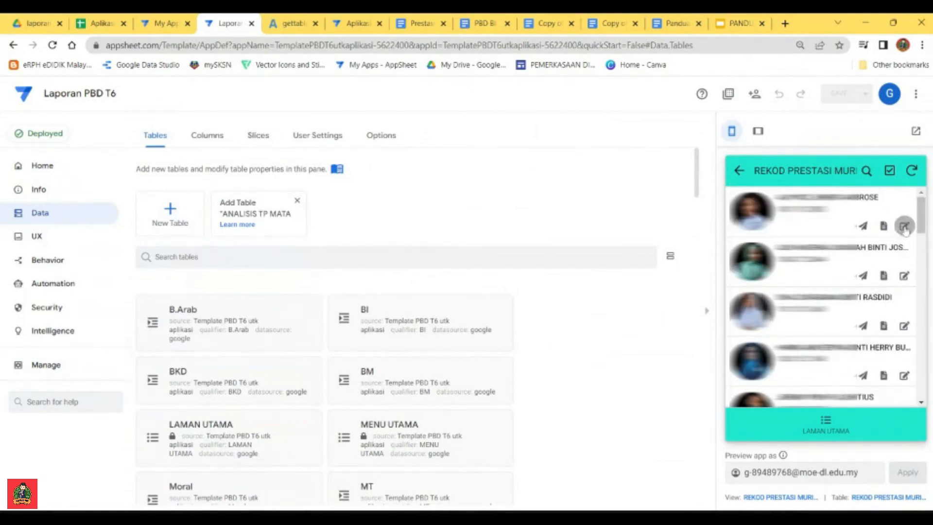
{"action": "mouse_move", "coordinate": [921, 207]}
{"action": "left_mouse_down"}
{"action": "mouse_move", "coordinate": [920, 360]}
{"action": "mouse_move", "coordinate": [921, 216]}
{"action": "left_mouse_up"}
{"action": "left_click", "coordinate": [740, 173]}
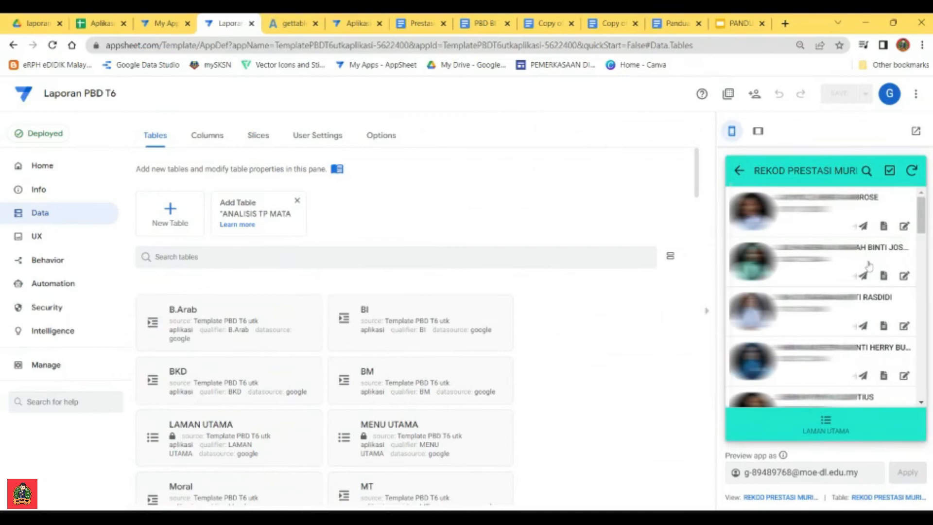
Step: Look through the behaviour actions of the Laporan PBD T6 app and open the settings of Jana Laporan BI
{"action": "left_click", "coordinate": [863, 228]}
{"action": "left_click", "coordinate": [45, 264]}
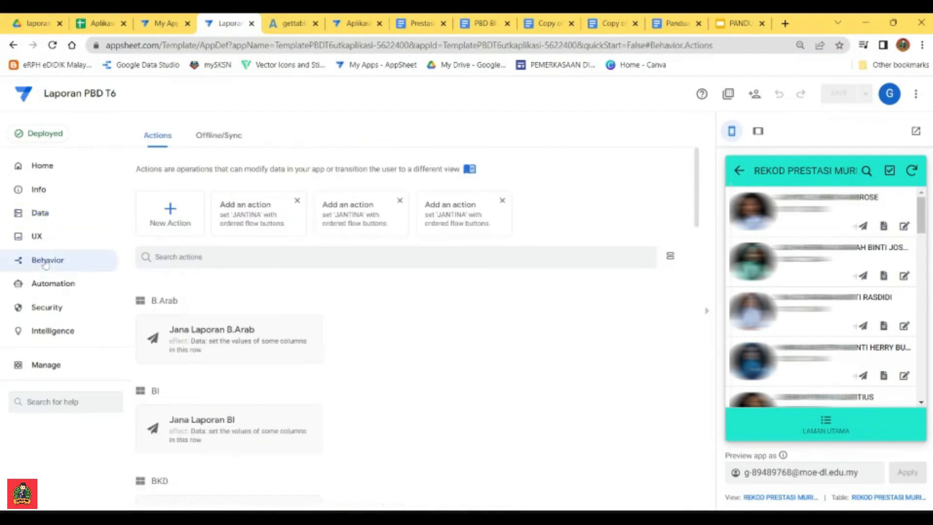
{"action": "scroll", "coordinate": [267, 348], "scroll_direction": "down", "scroll_amount": 6}
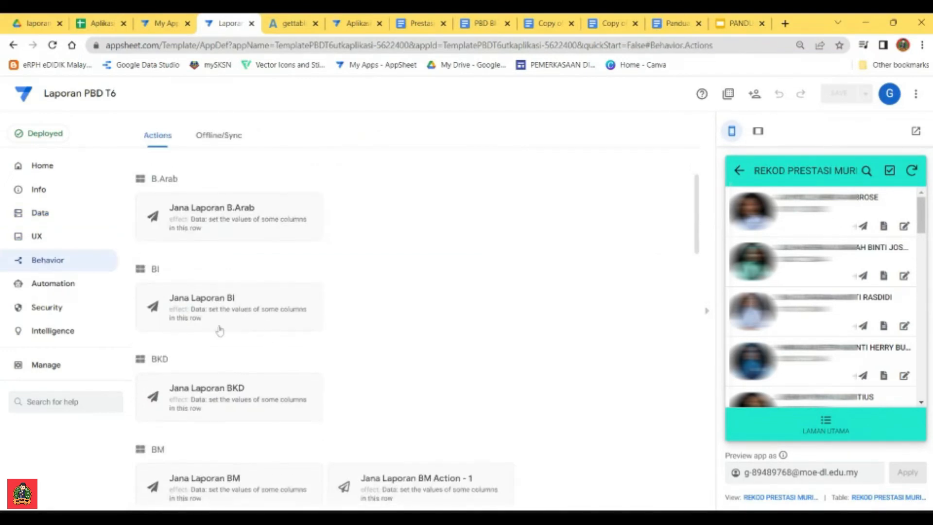
{"action": "scroll", "coordinate": [228, 243], "scroll_direction": "down", "scroll_amount": 3}
{"action": "scroll", "coordinate": [245, 266], "scroll_direction": "up", "scroll_amount": 3}
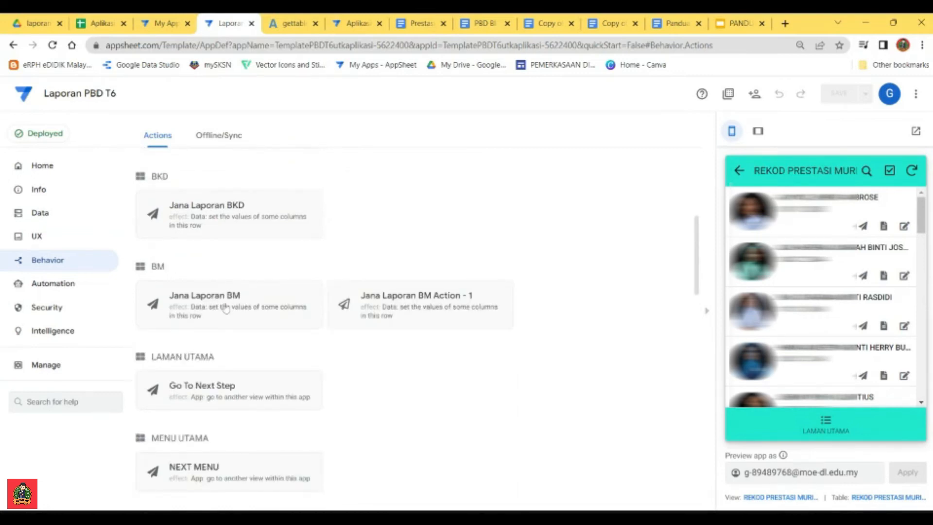
{"action": "scroll", "coordinate": [235, 273], "scroll_direction": "up", "scroll_amount": 4}
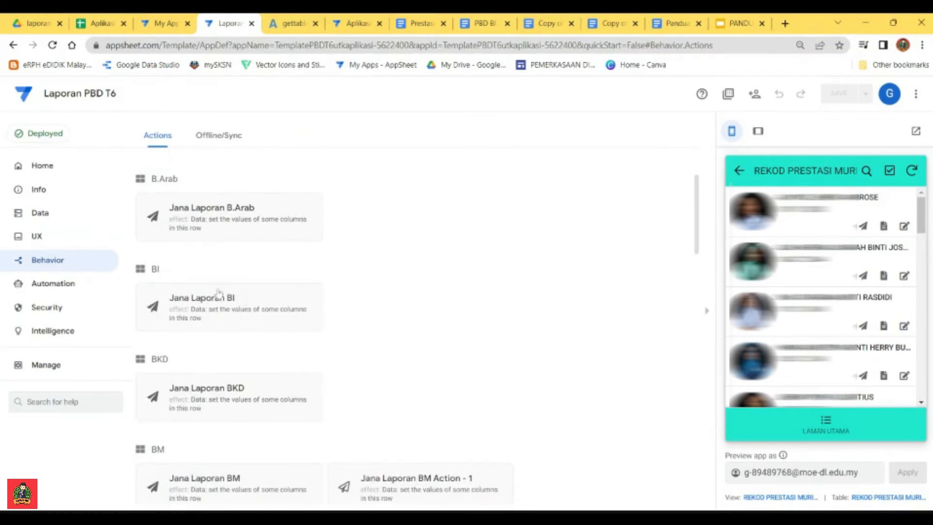
{"action": "left_click", "coordinate": [219, 303]}
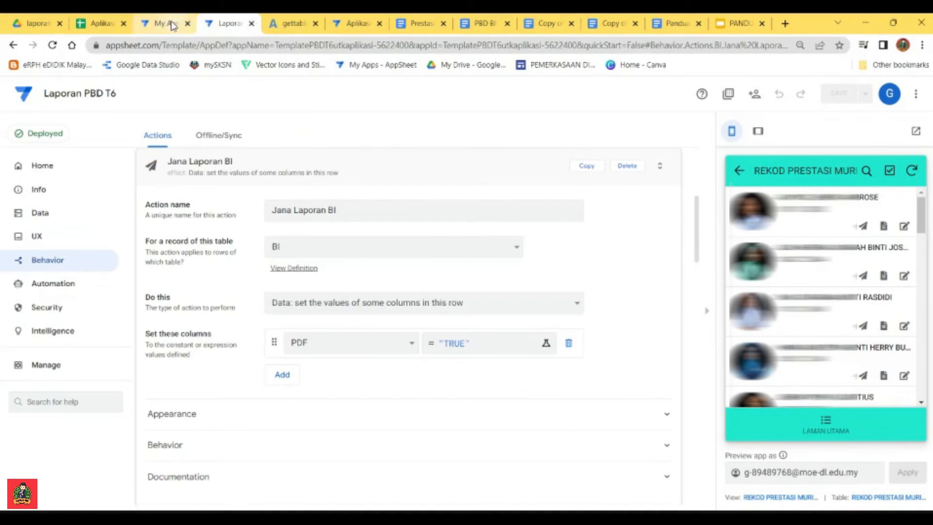
Step: Switch to the Aplikasi PBD Tahun 6 editor and compare its previewed BAHASA MELAYU pupil list with the finished app's pupil list
{"action": "left_click", "coordinate": [291, 23]}
{"action": "left_click", "coordinate": [314, 23]}
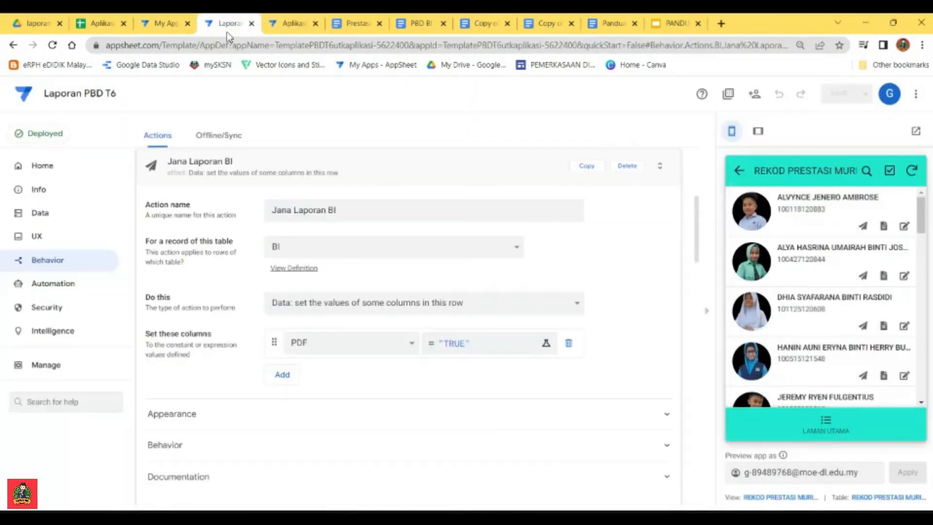
{"action": "left_click", "coordinate": [293, 24]}
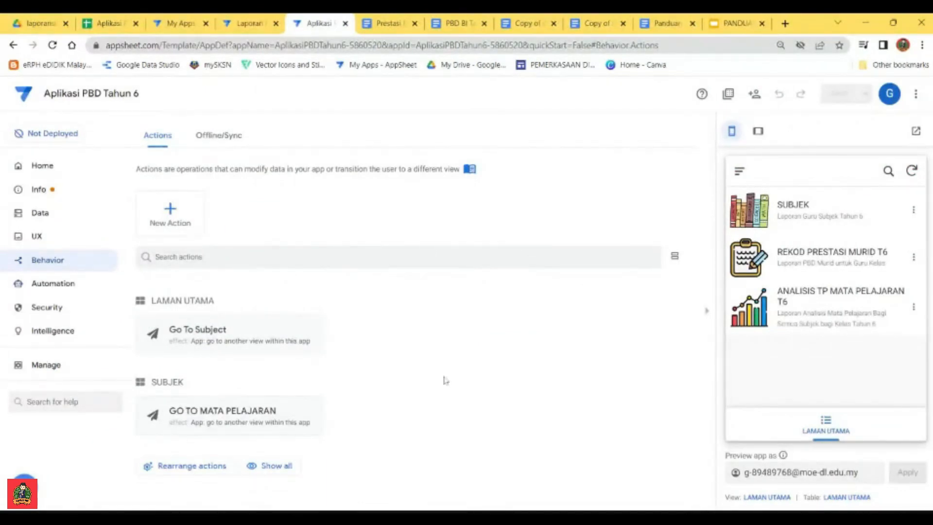
{"action": "left_click", "coordinate": [787, 209]}
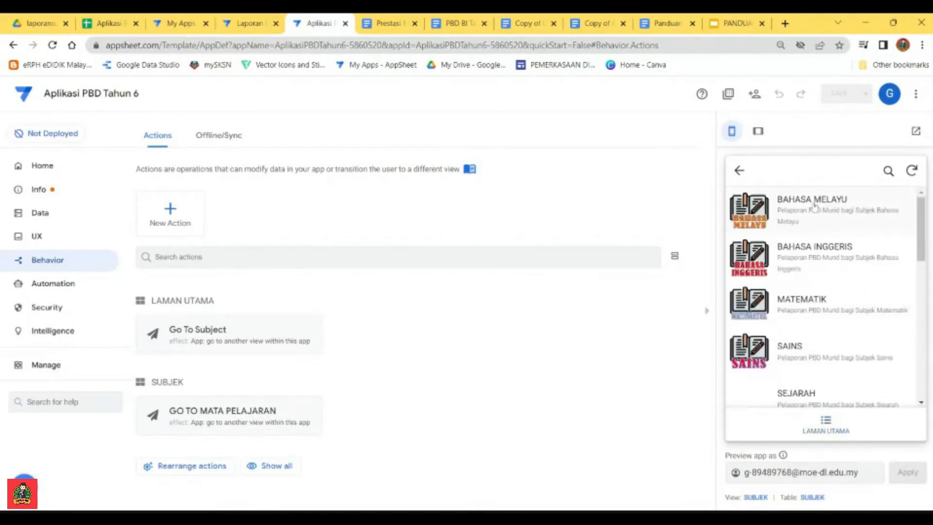
{"action": "left_click", "coordinate": [825, 221]}
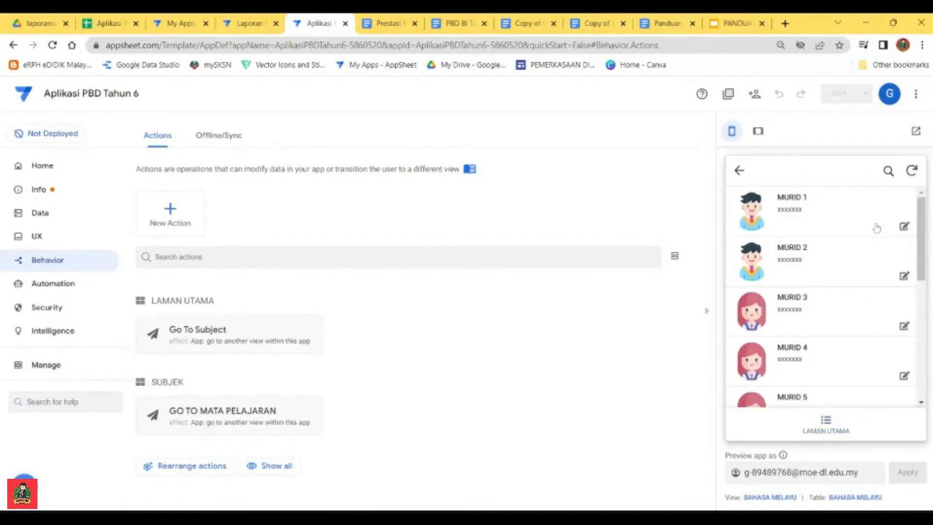
{"action": "left_click", "coordinate": [247, 23]}
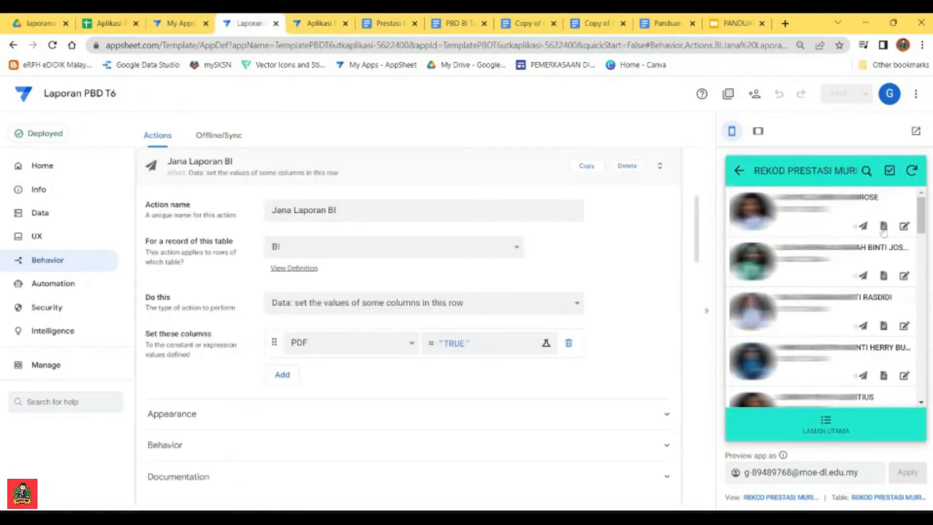
{"action": "left_click", "coordinate": [325, 26]}
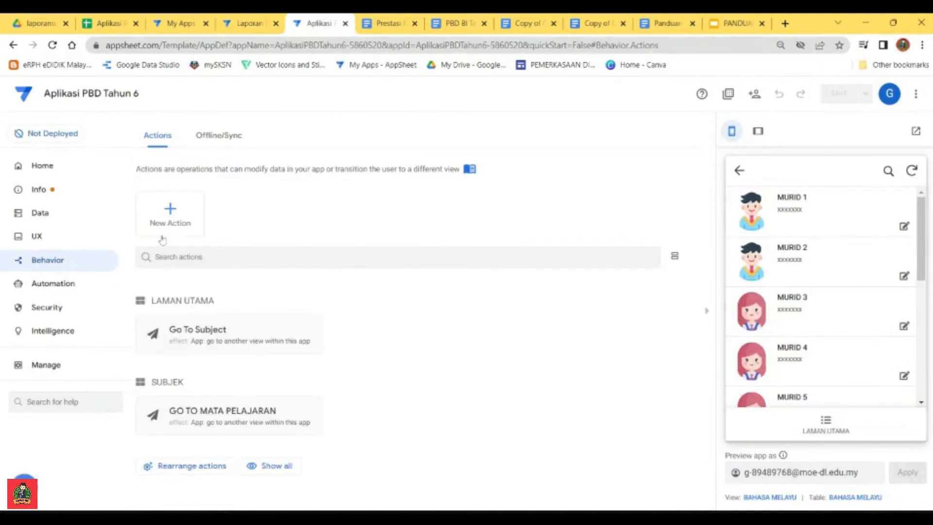
Step: Create a new action named Jana Laporan BM for records of the BM table
{"action": "left_click", "coordinate": [171, 213]}
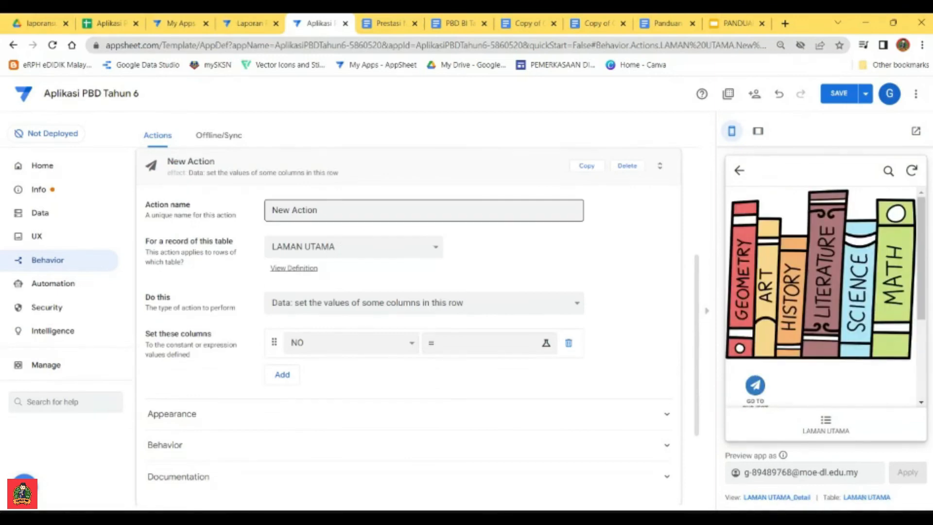
{"action": "left_click_drag", "start_coordinate": [329, 211], "coordinate": [259, 213]}
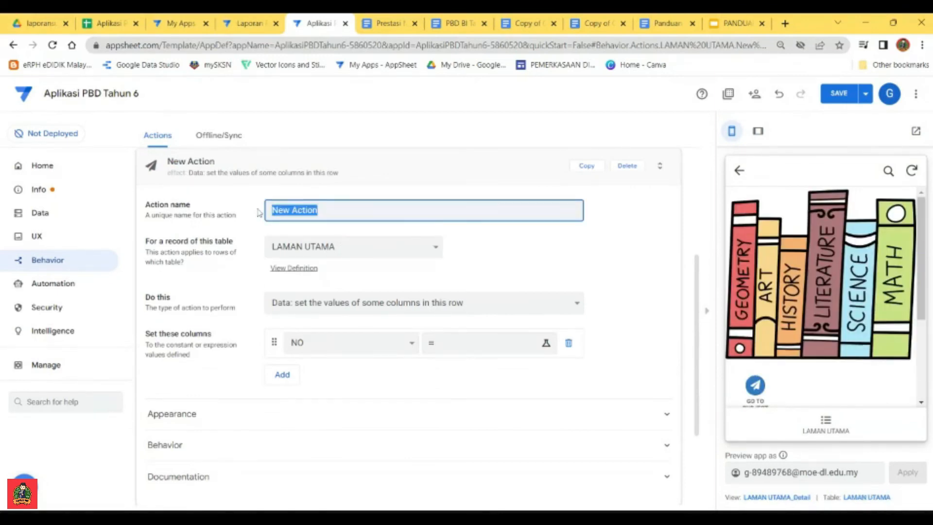
{"action": "type", "text": "Jana"}
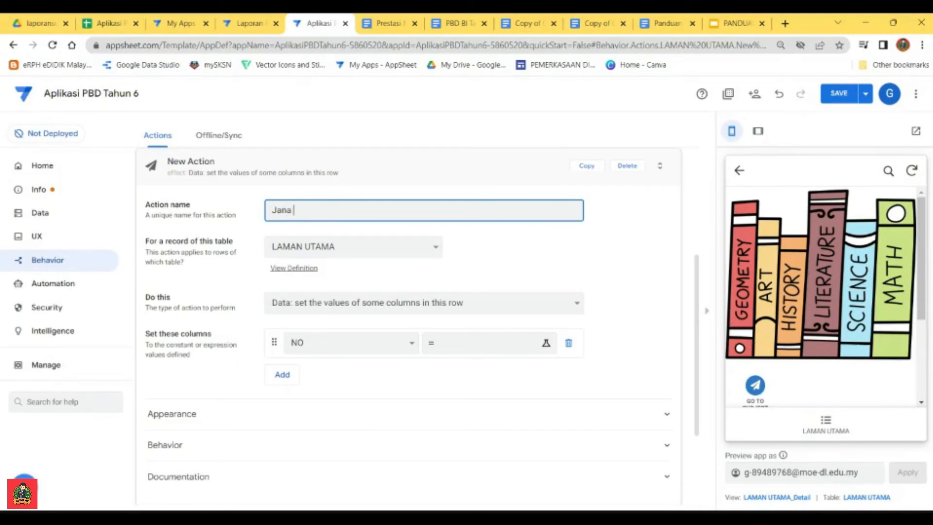
{"action": "type", "text": " Laporan BM"}
{"action": "left_click", "coordinate": [353, 250]}
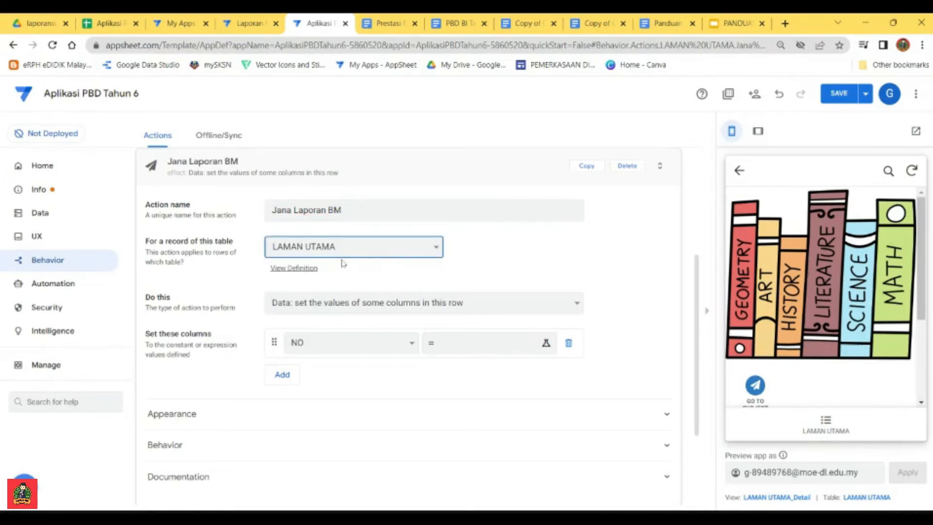
{"action": "left_click", "coordinate": [334, 214]}
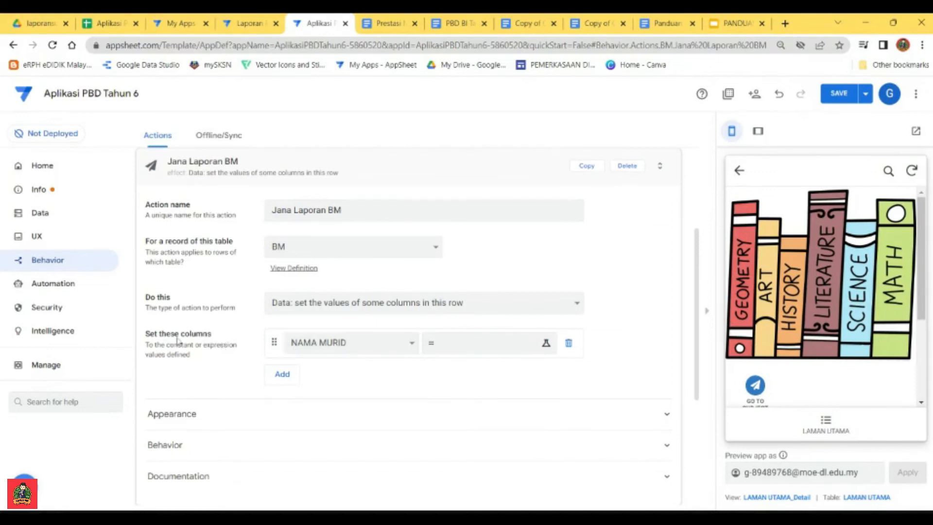
Step: Make the Jana Laporan BM action set the PDF column to "TRUE" and save the app
{"action": "left_click", "coordinate": [393, 343]}
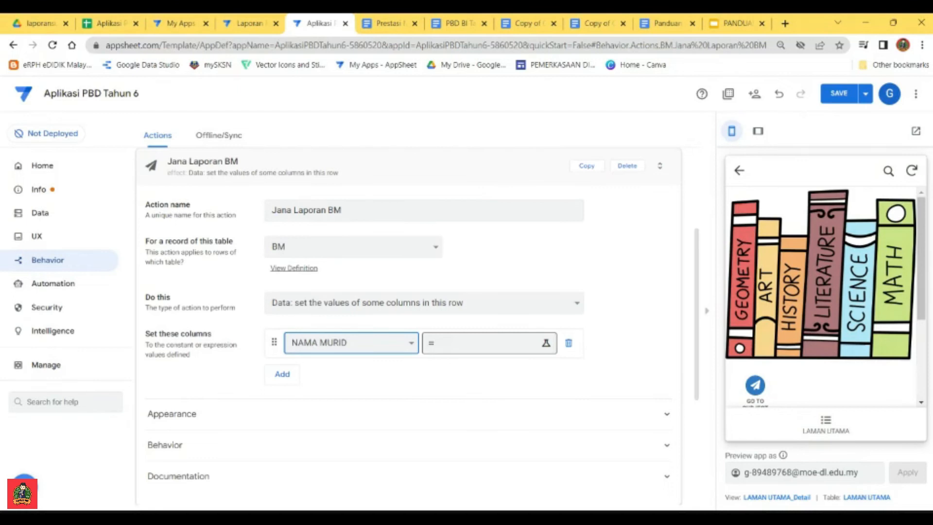
{"action": "left_click", "coordinate": [306, 339]}
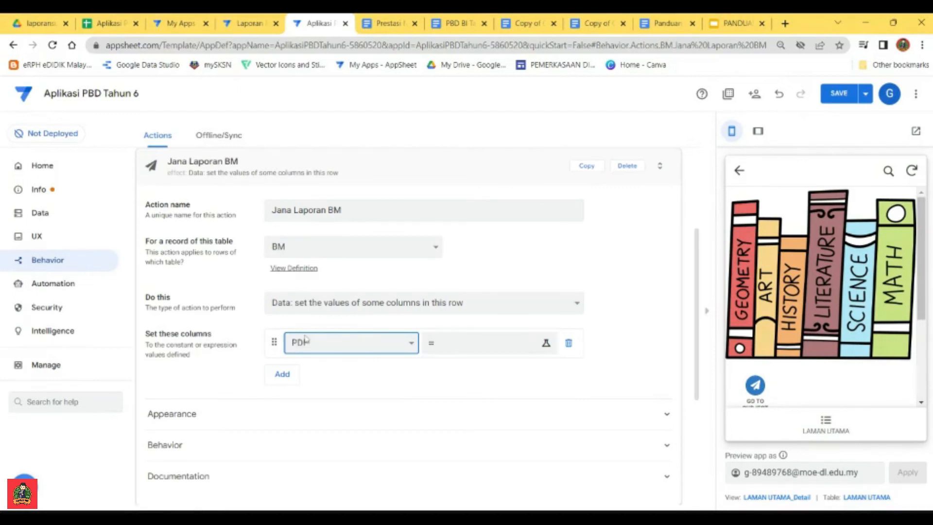
{"action": "left_click", "coordinate": [472, 346]}
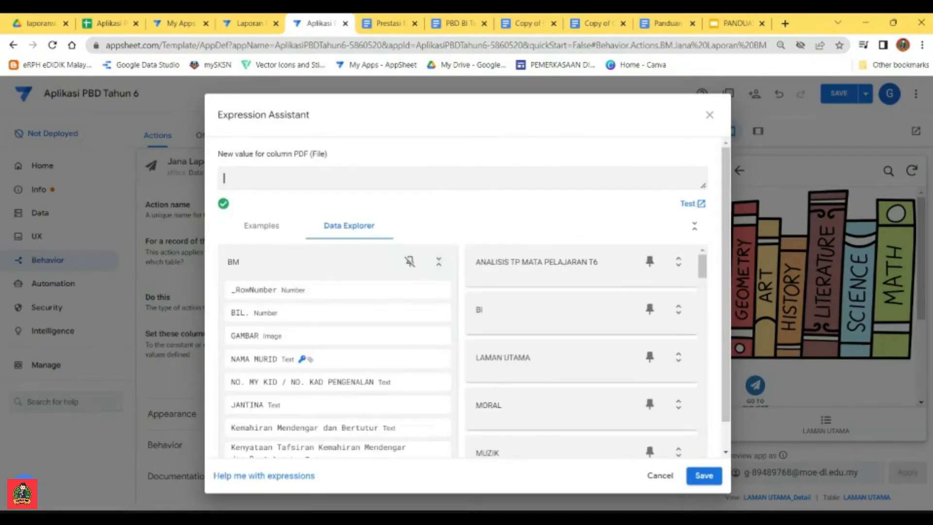
{"action": "type", "text": "\"TRUE"}
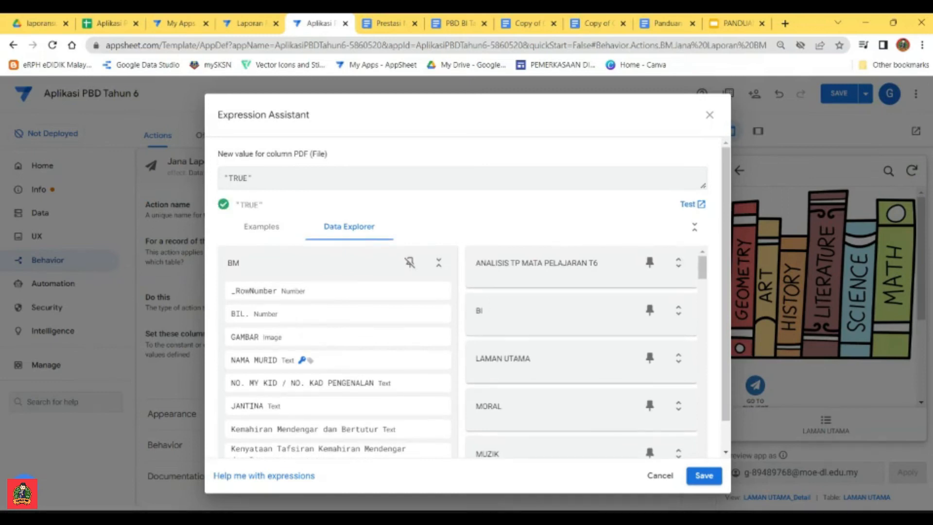
{"action": "key", "text": "ctrl+a"}
{"action": "left_click", "coordinate": [703, 476]}
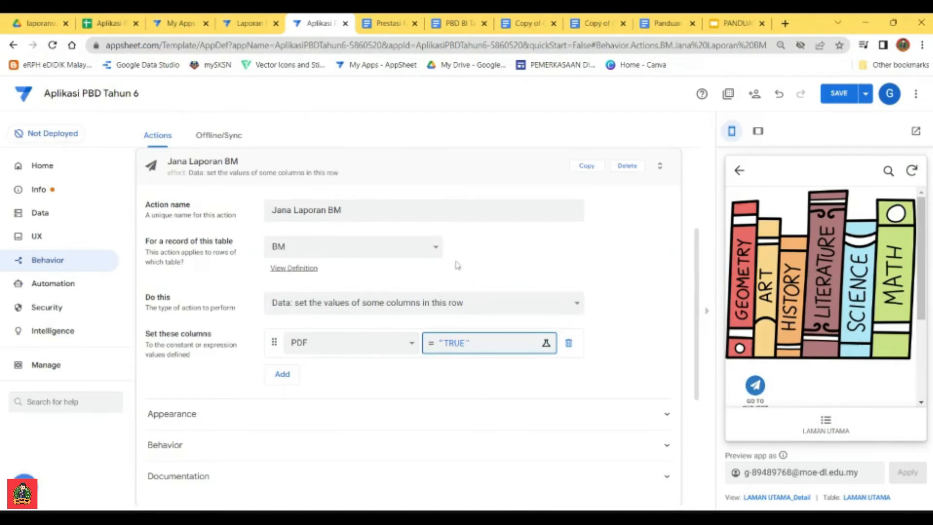
{"action": "left_click", "coordinate": [837, 97]}
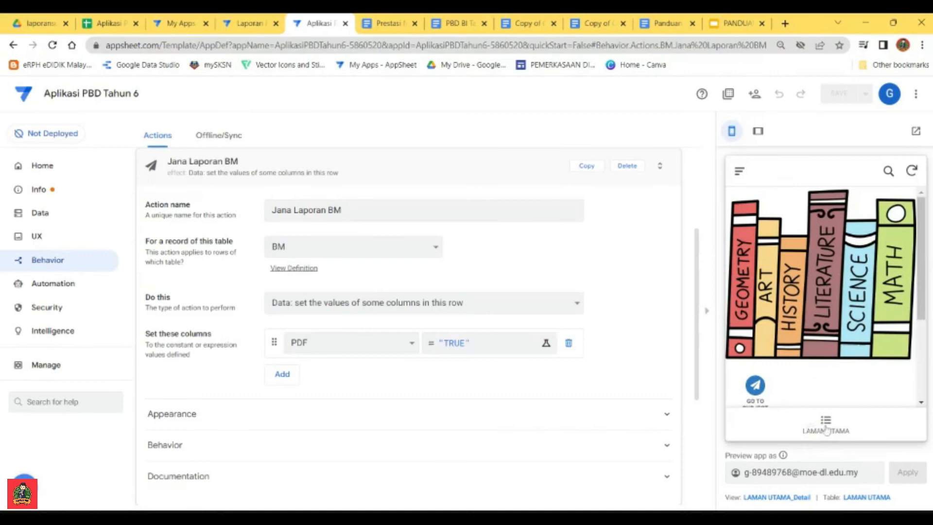
Step: View the BAHASA MELAYU pupil list in the app preview through SUBJEK and collapse the Jana Laporan BM action
{"action": "left_click", "coordinate": [827, 428]}
{"action": "left_click", "coordinate": [799, 214]}
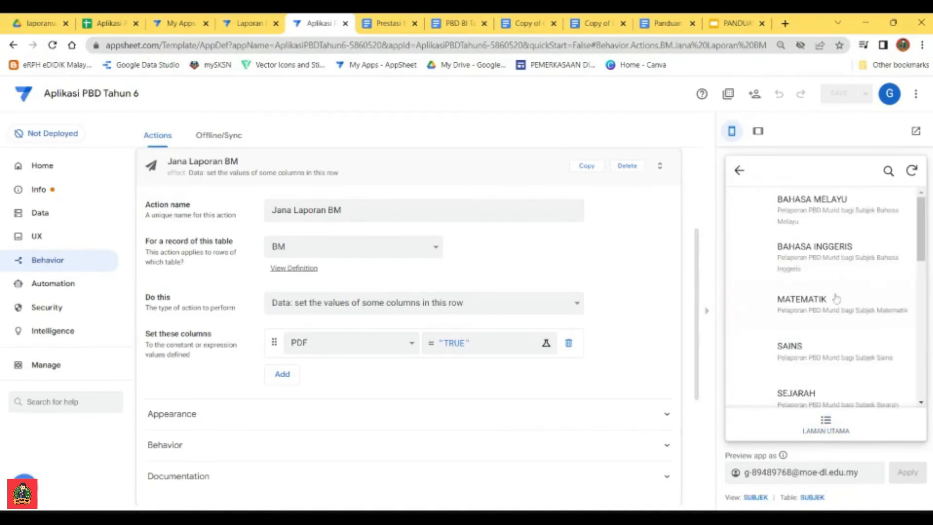
{"action": "left_click", "coordinate": [819, 209]}
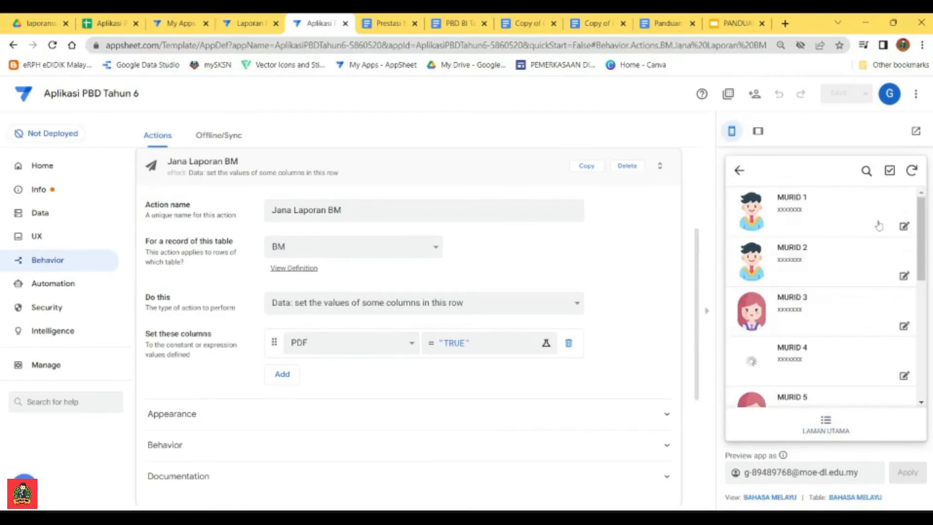
{"action": "left_click", "coordinate": [464, 165]}
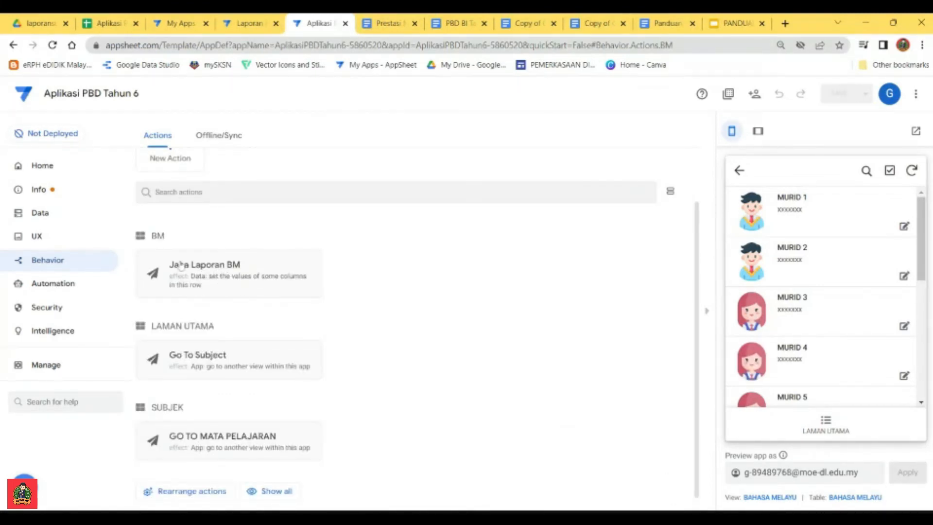
Step: Open the BAHASA MELAYU deck view's settings and add Open File (PDF) to its action bar
{"action": "left_click", "coordinate": [41, 240]}
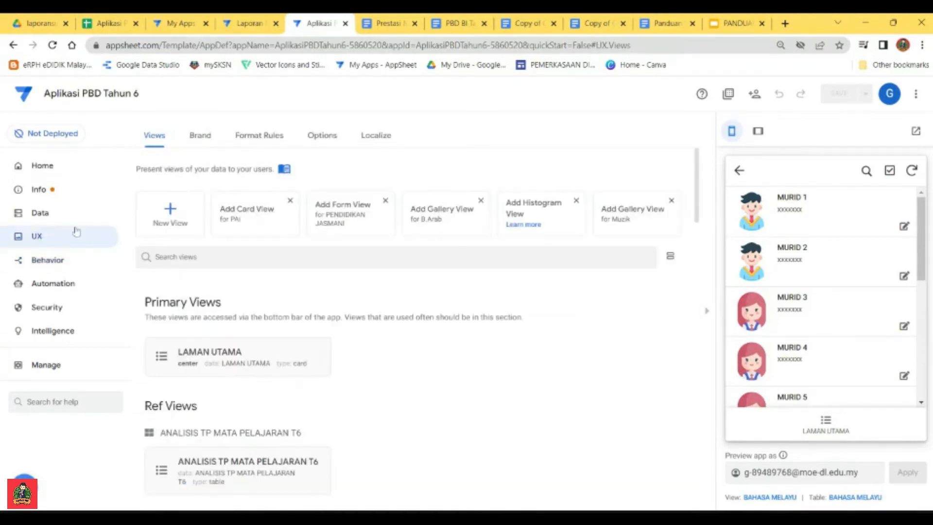
{"action": "scroll", "coordinate": [265, 320], "scroll_direction": "down", "scroll_amount": 3}
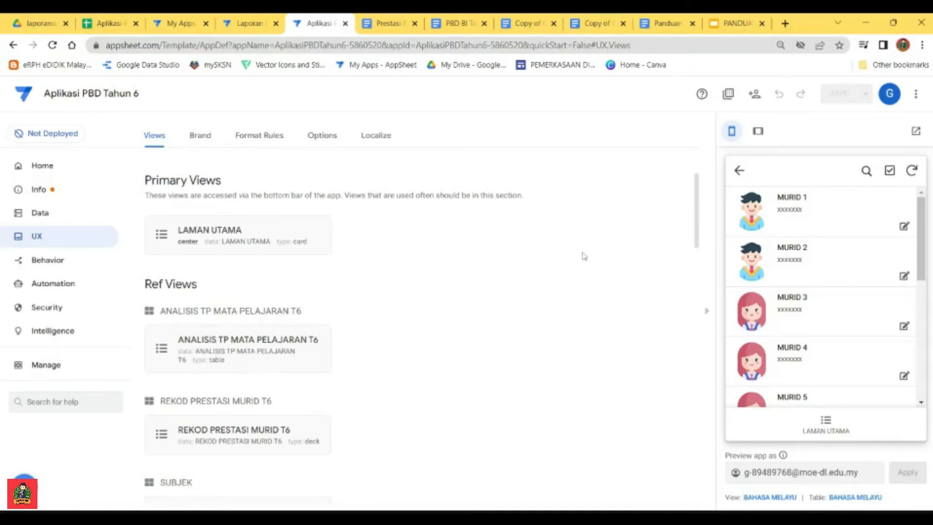
{"action": "scroll", "coordinate": [323, 312], "scroll_direction": "down", "scroll_amount": 6}
{"action": "scroll", "coordinate": [223, 362], "scroll_direction": "down", "scroll_amount": 7}
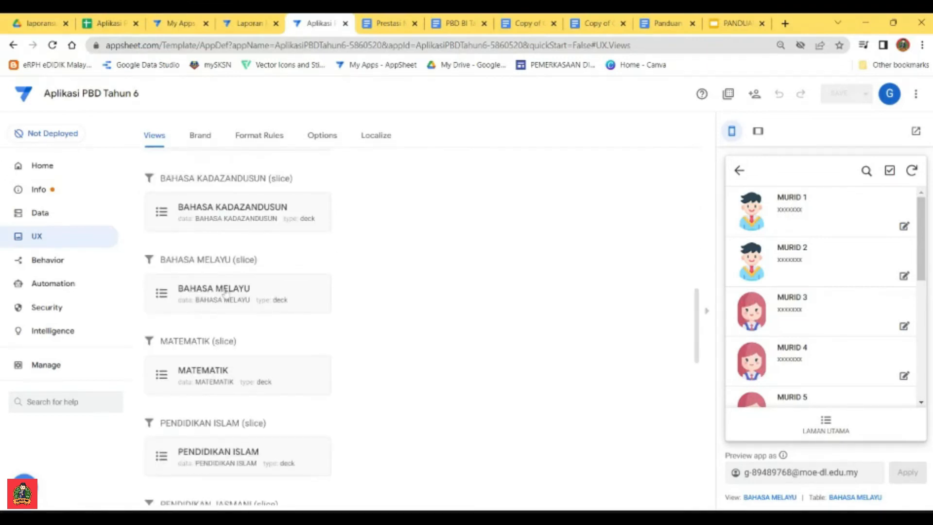
{"action": "left_click", "coordinate": [224, 291]}
{"action": "scroll", "coordinate": [267, 334], "scroll_direction": "down", "scroll_amount": 4}
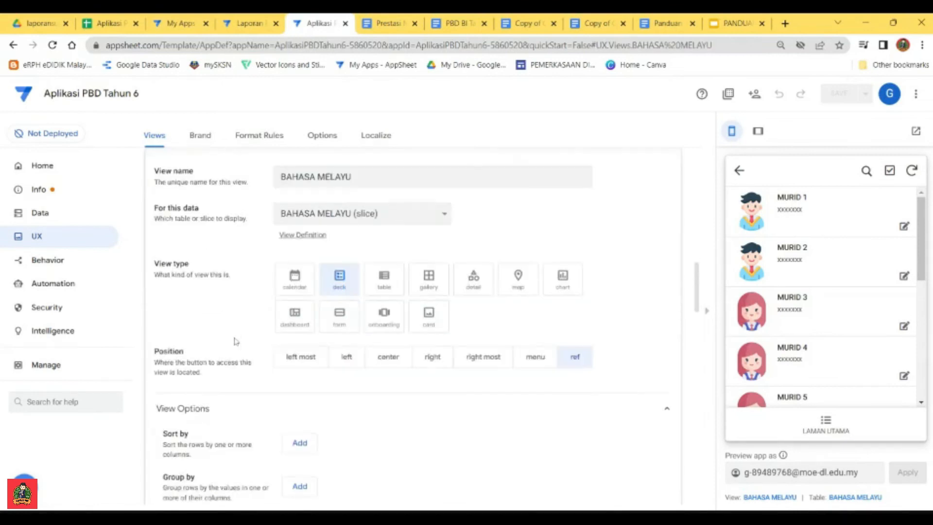
{"action": "scroll", "coordinate": [235, 338], "scroll_direction": "down", "scroll_amount": 9}
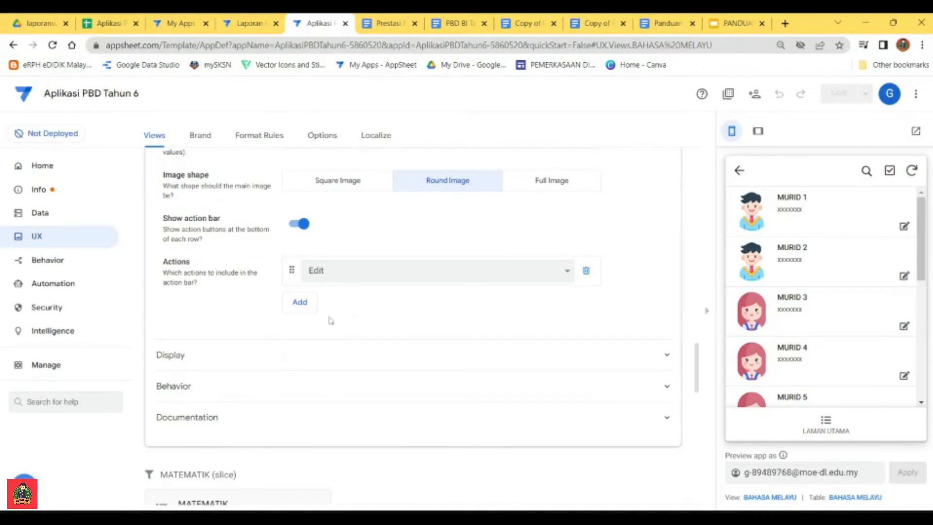
{"action": "left_click", "coordinate": [298, 302]}
{"action": "left_click", "coordinate": [380, 303]}
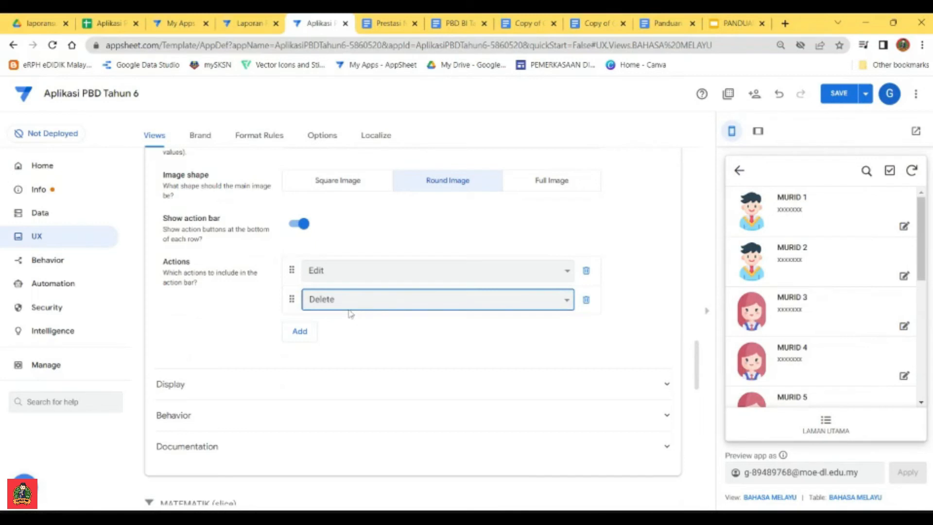
{"action": "left_click", "coordinate": [381, 348]}
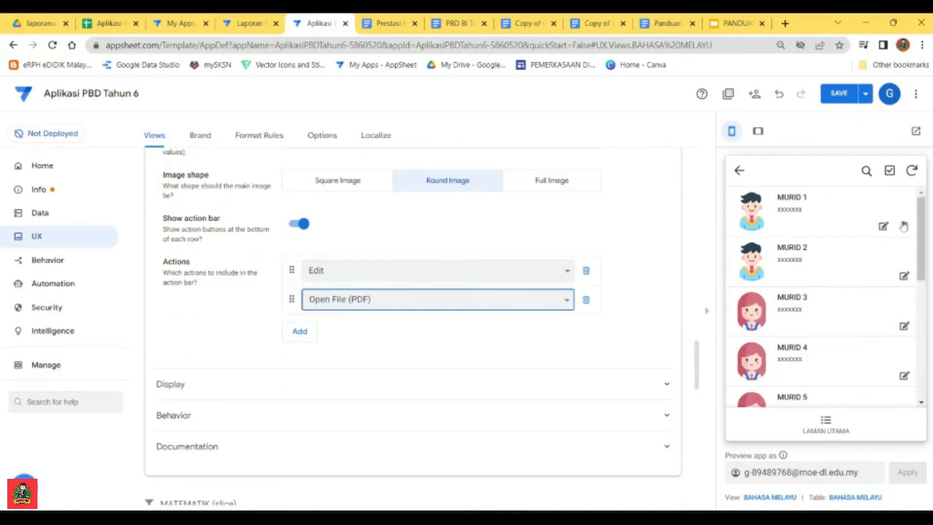
Step: Add Jana Laporan BM to the BAHASA MELAYU view's actions and order them Jana Laporan BM, Open File (PDF), Edit
{"action": "left_click", "coordinate": [300, 334]}
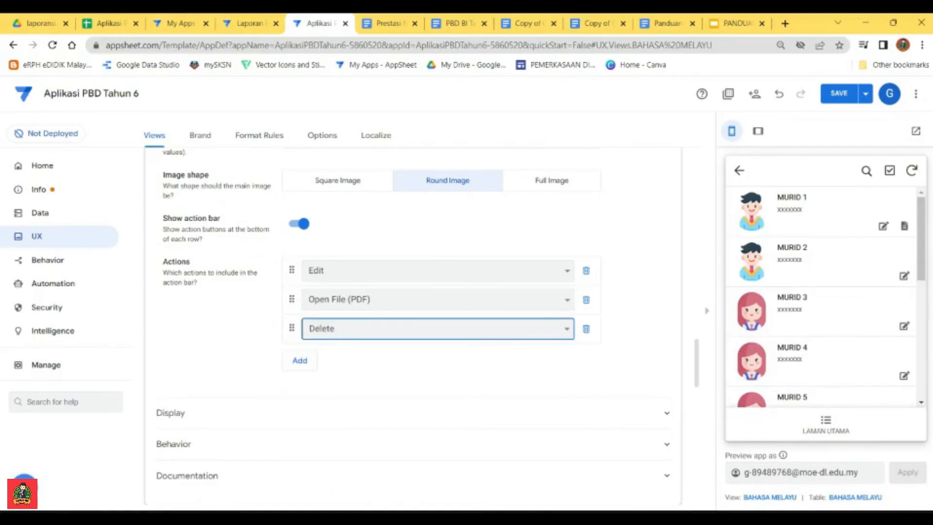
{"action": "left_click", "coordinate": [363, 395]}
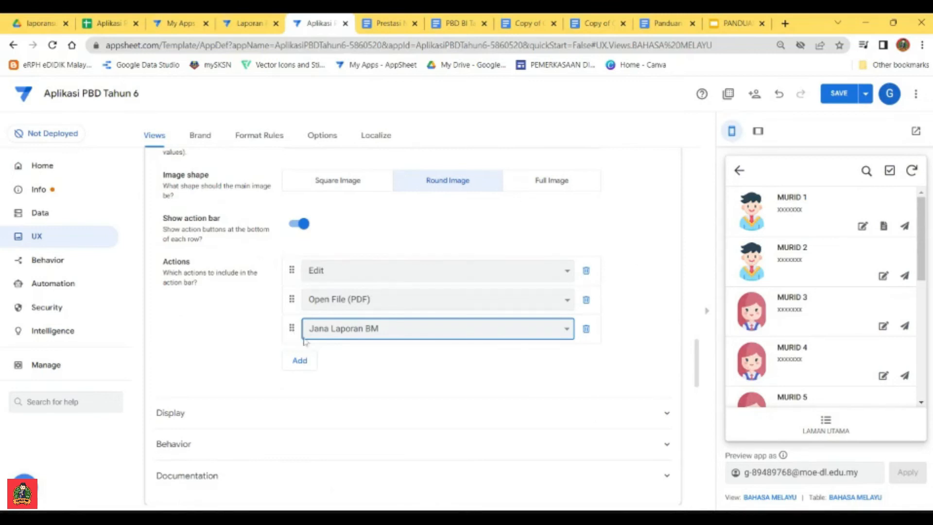
{"action": "left_click_drag", "start_coordinate": [295, 334], "coordinate": [293, 272]}
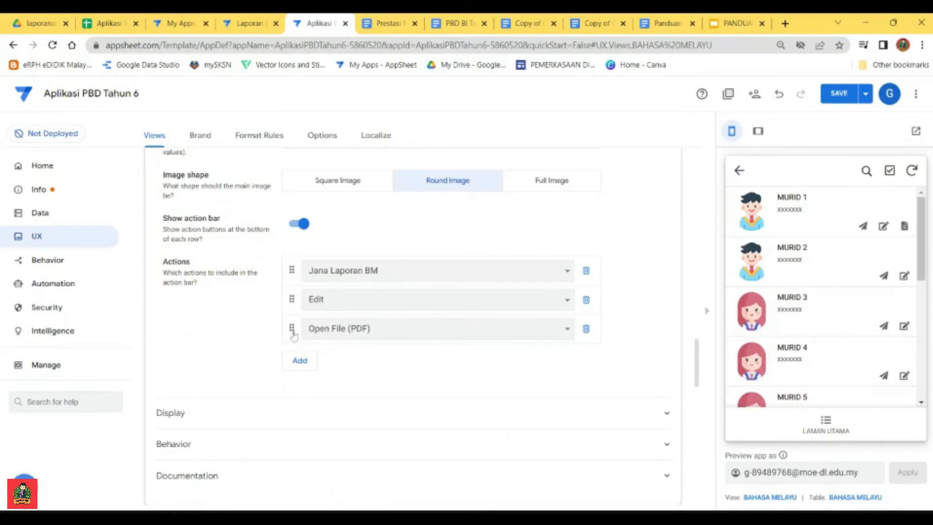
{"action": "left_click_drag", "start_coordinate": [293, 334], "coordinate": [300, 302]}
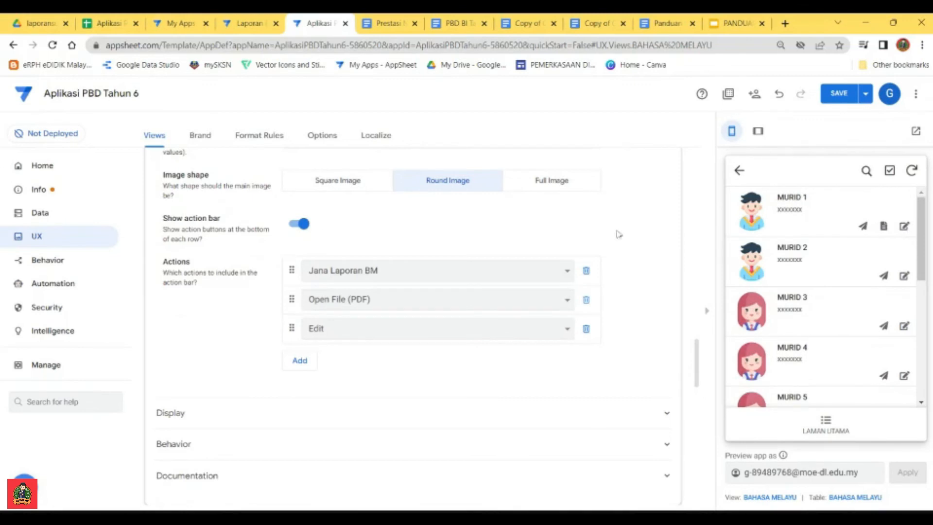
Step: Save the app and run the Jana Laporan BM action for MURID 2 in the app preview
{"action": "left_click", "coordinate": [839, 93]}
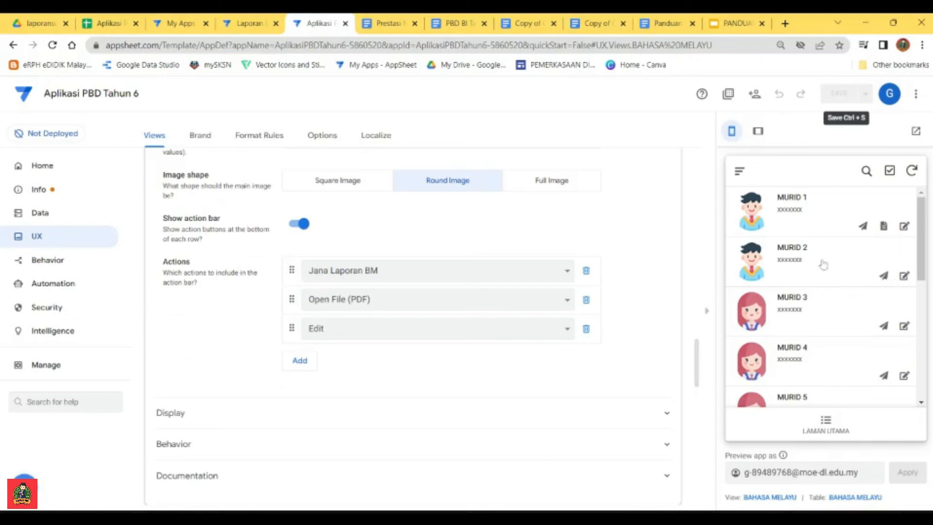
{"action": "left_click", "coordinate": [884, 276]}
Step: Look through MURID 2's edit form in the preview, leave it unchanged and return to the BAHASA MELAYU pupil list through SUBJEK
{"action": "left_click", "coordinate": [904, 276]}
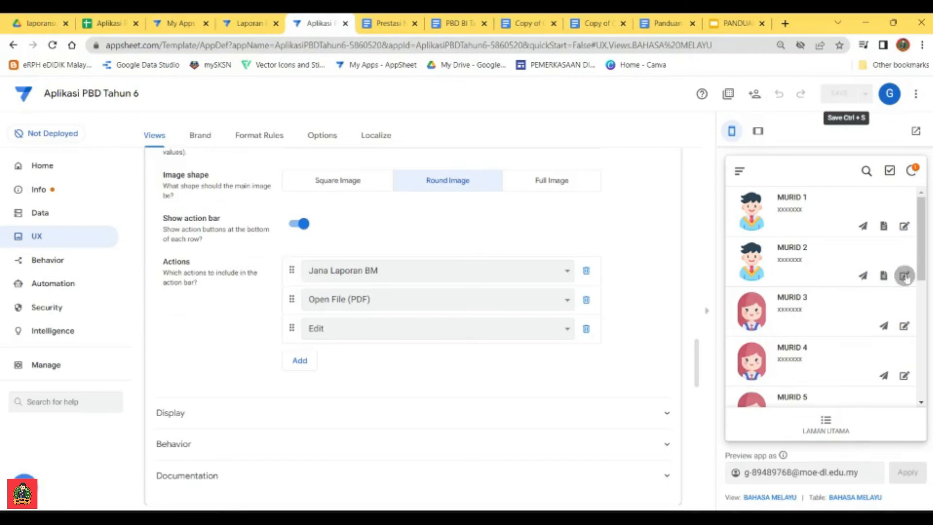
{"action": "scroll", "coordinate": [819, 311], "scroll_direction": "down", "scroll_amount": 5}
{"action": "scroll", "coordinate": [822, 316], "scroll_direction": "up", "scroll_amount": 5}
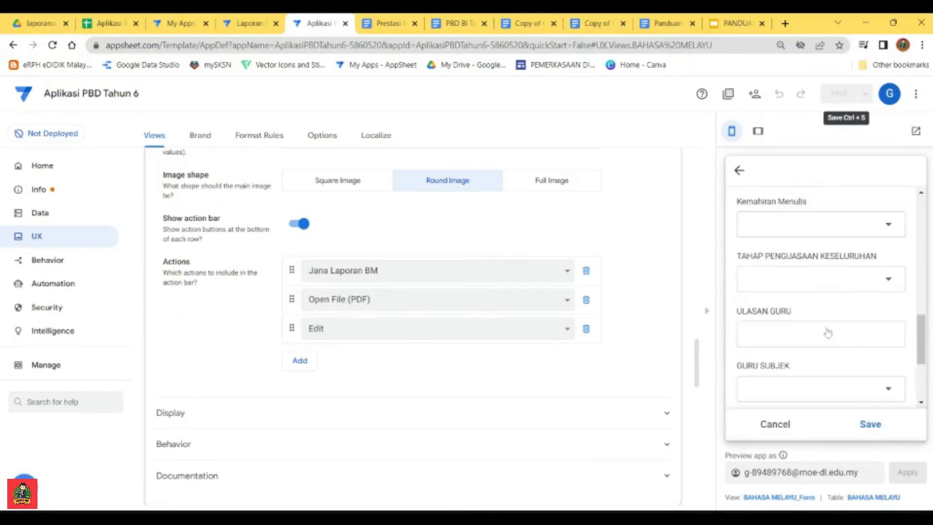
{"action": "left_click", "coordinate": [739, 170]}
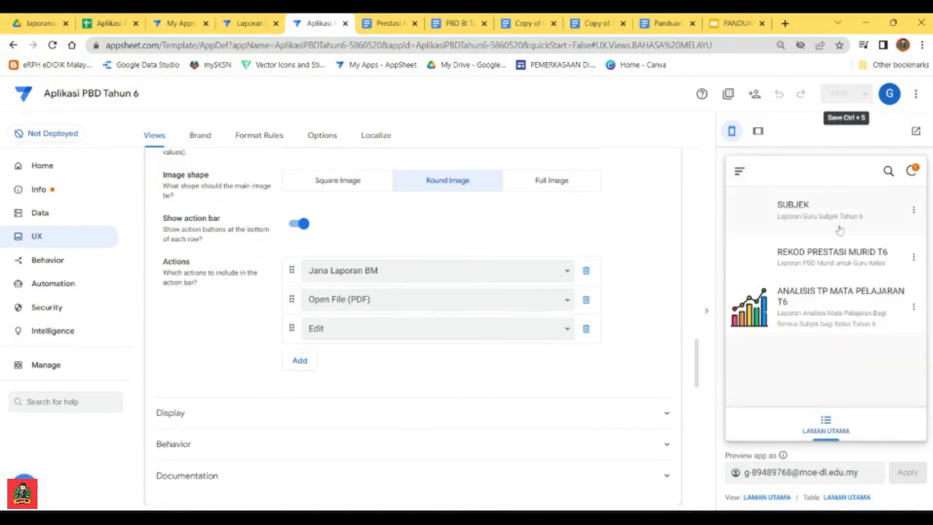
{"action": "left_click", "coordinate": [823, 210]}
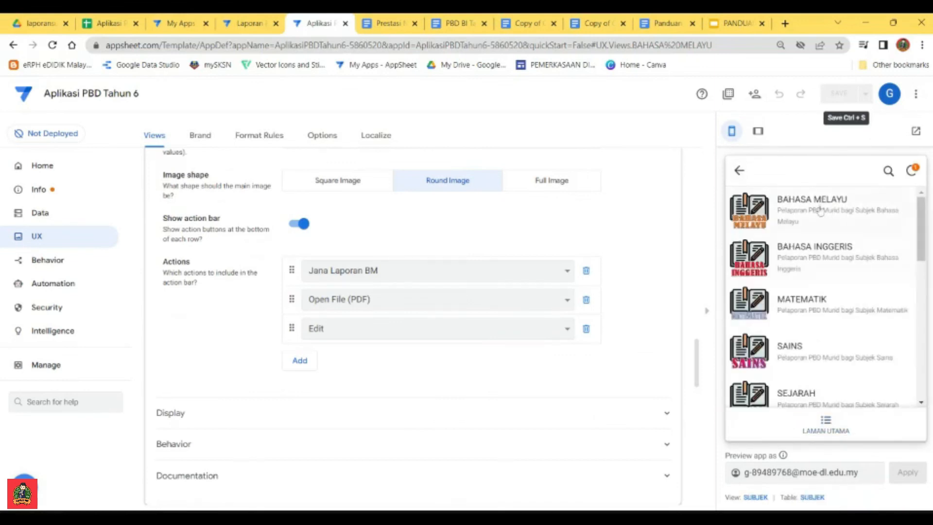
{"action": "left_click", "coordinate": [817, 210]}
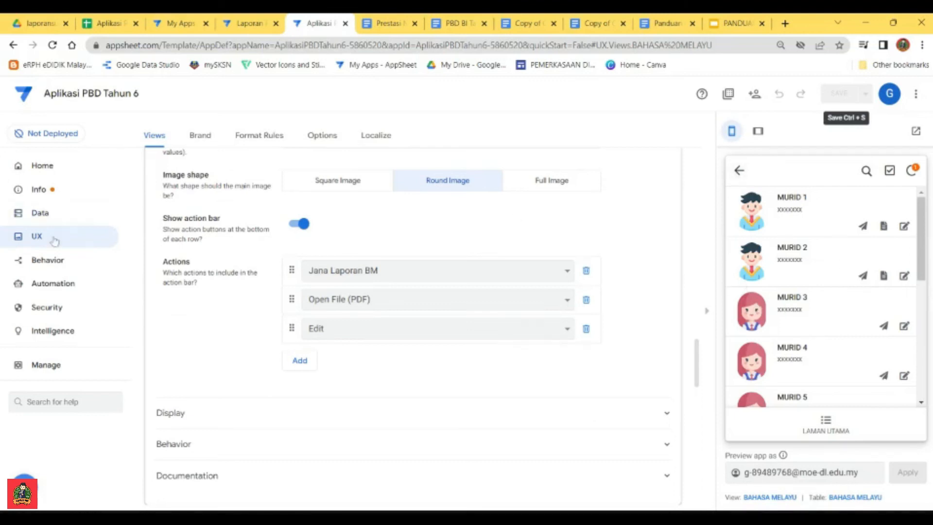
Step: Collapse the BAHASA MELAYU view's settings and duplicate the Jana Laporan BM action
{"action": "scroll", "coordinate": [340, 287], "scroll_direction": "up", "scroll_amount": 3}
{"action": "scroll", "coordinate": [362, 292], "scroll_direction": "up", "scroll_amount": 15}
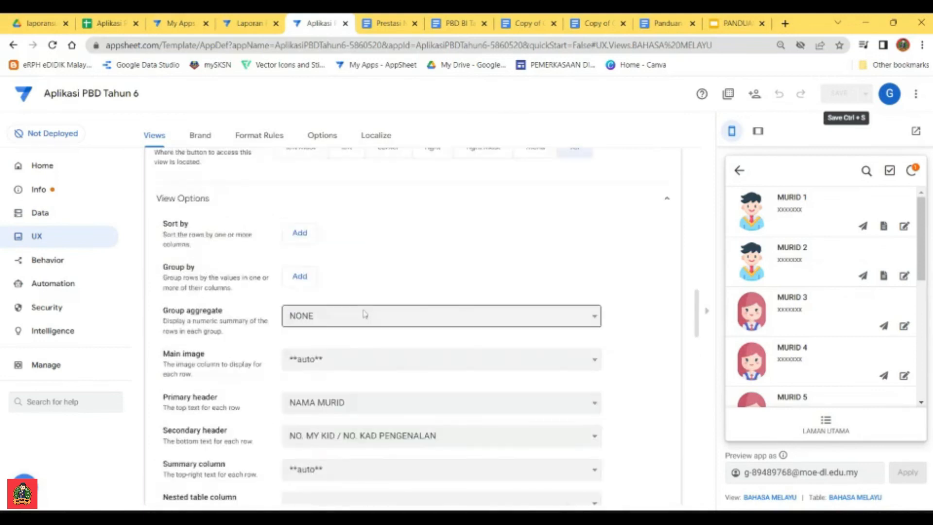
{"action": "left_click", "coordinate": [375, 347]}
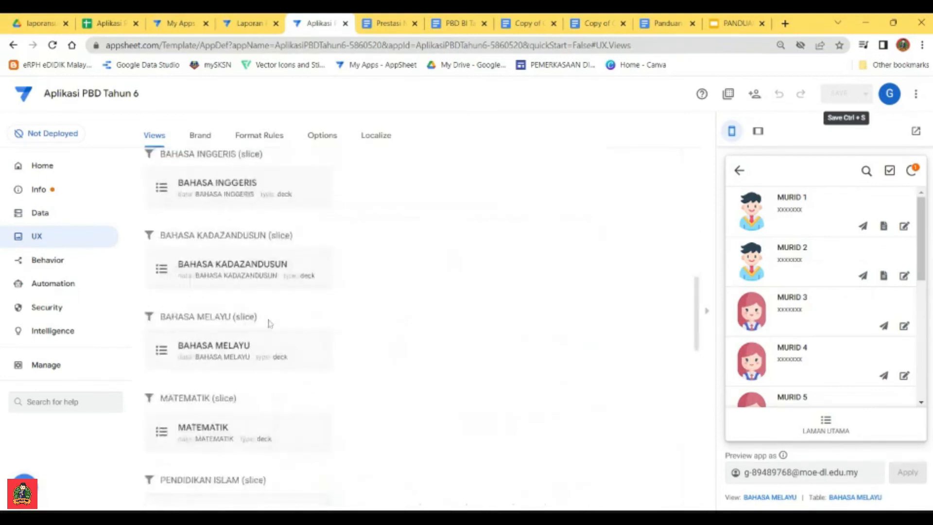
{"action": "left_click", "coordinate": [51, 264]}
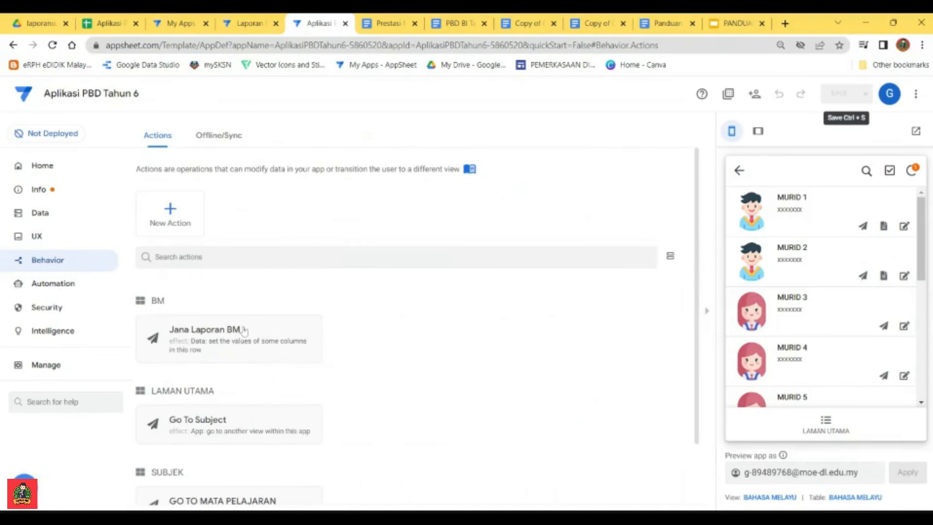
{"action": "scroll", "coordinate": [244, 332], "scroll_direction": "down", "scroll_amount": 2}
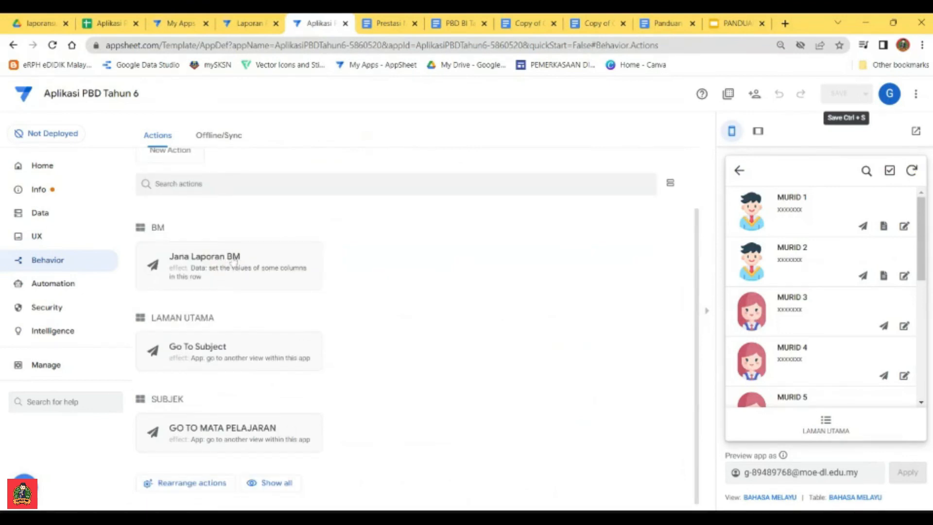
{"action": "left_click", "coordinate": [233, 262]}
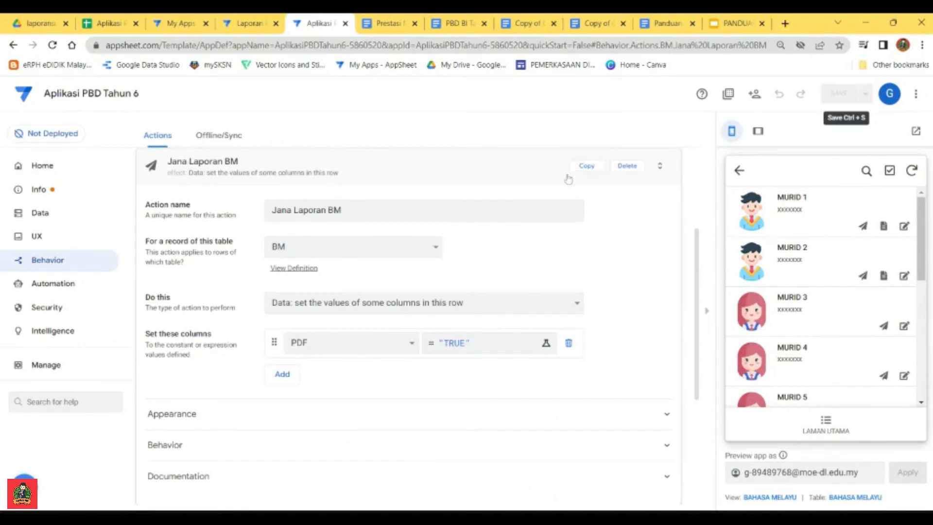
{"action": "left_click", "coordinate": [586, 166]}
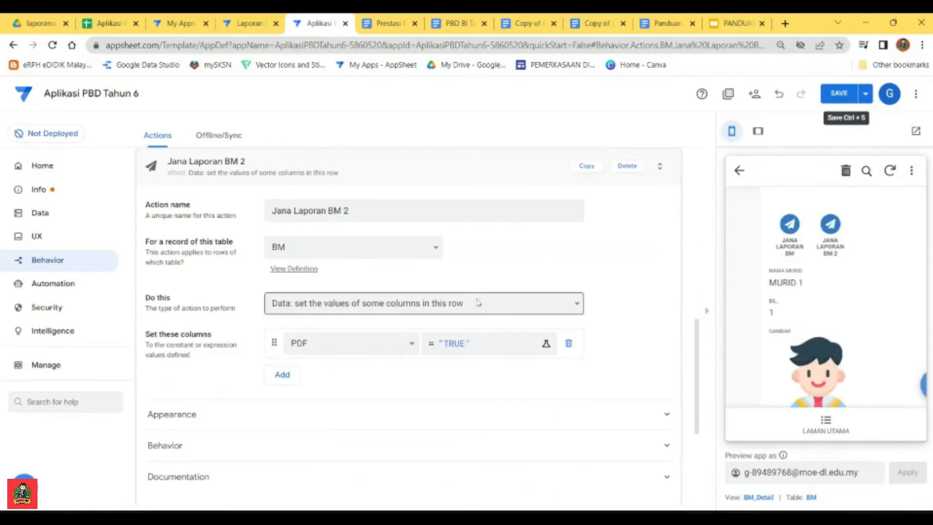
Step: Assign the copied action to the BI table, rename it Jana Laporan BI, save the app and collapse the open actions
{"action": "left_click", "coordinate": [384, 210]}
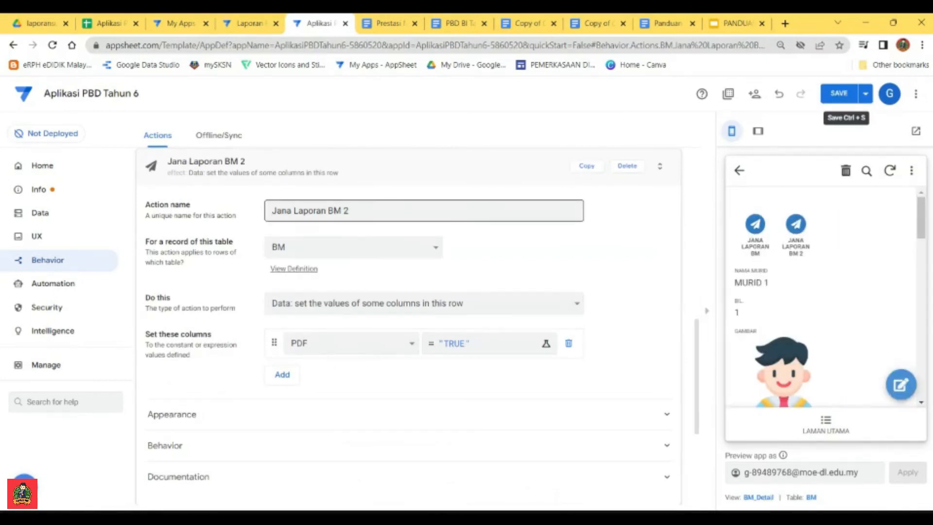
{"action": "left_click", "coordinate": [340, 248]}
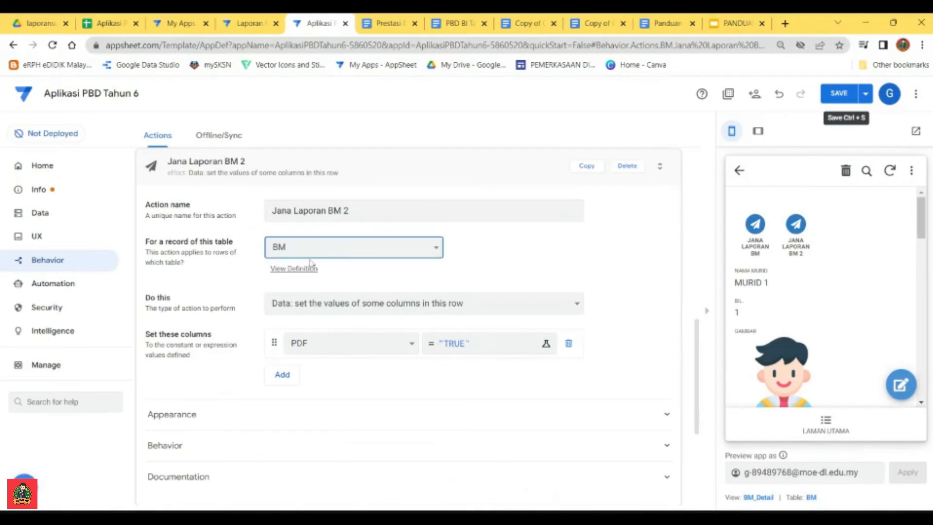
{"action": "left_click", "coordinate": [340, 282]}
{"action": "left_click_drag", "start_coordinate": [351, 211], "coordinate": [334, 210]}
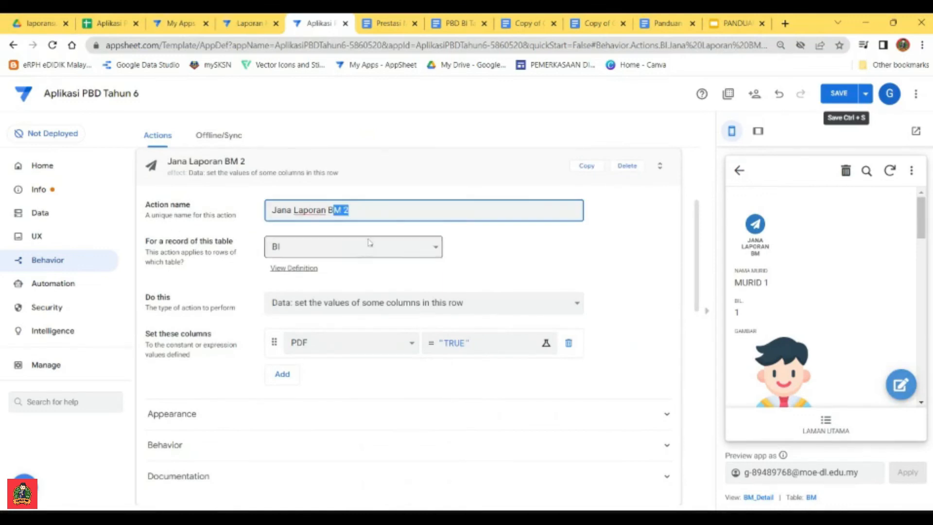
{"action": "type", "text": "I"}
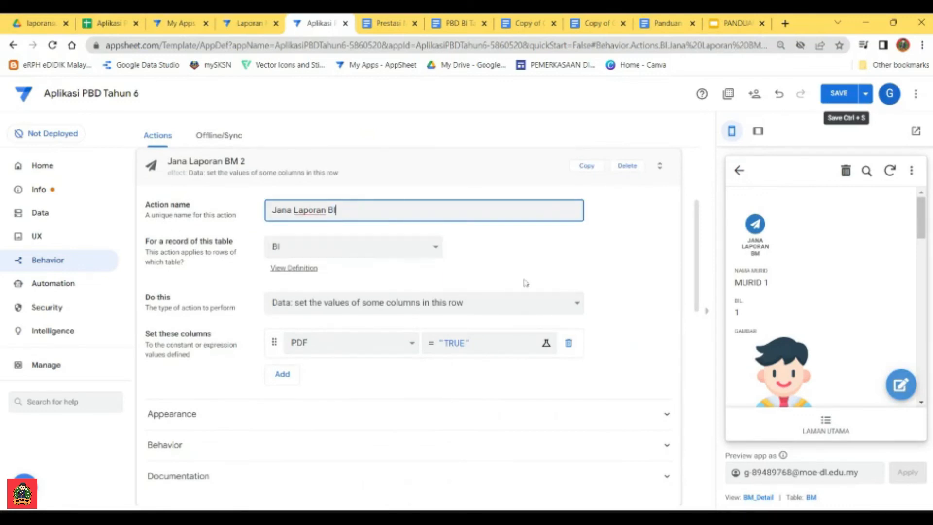
{"action": "left_click", "coordinate": [839, 93]}
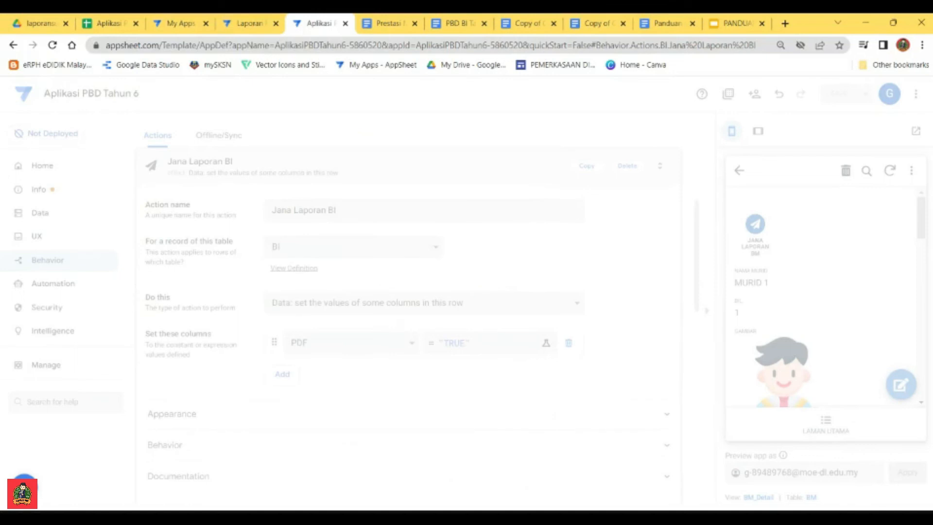
{"action": "left_click", "coordinate": [465, 169]}
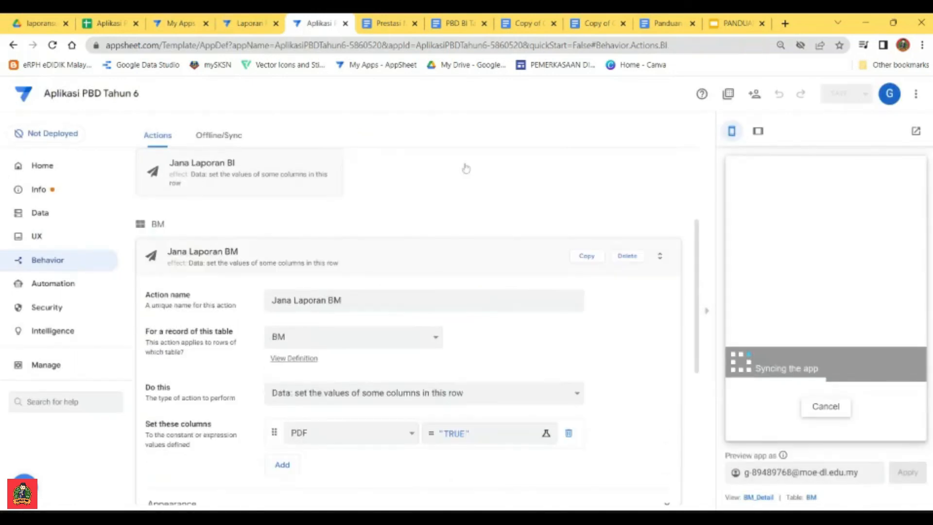
{"action": "left_click", "coordinate": [379, 255]}
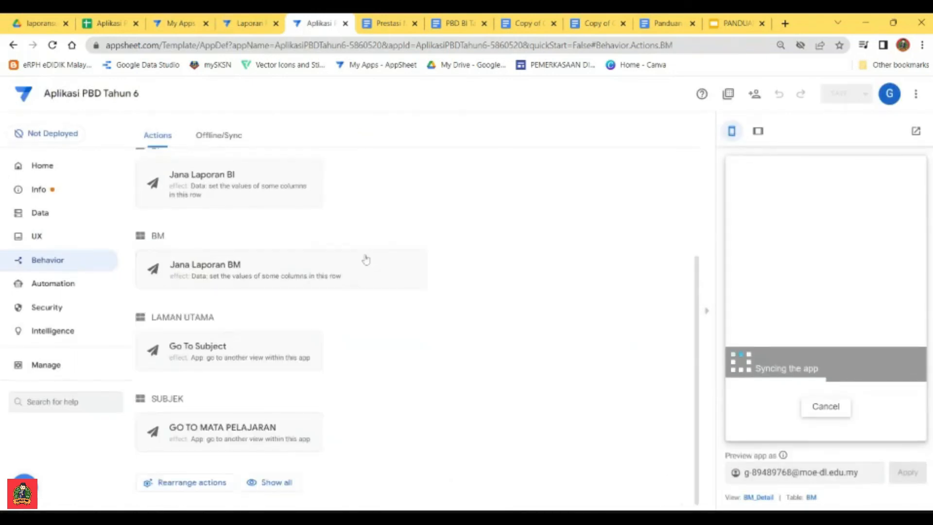
Step: Add Jana Laporan BI to the action bar of the BAHASA INGGERIS deck view
{"action": "left_click", "coordinate": [39, 236]}
{"action": "scroll", "coordinate": [340, 290], "scroll_direction": "down", "scroll_amount": 12}
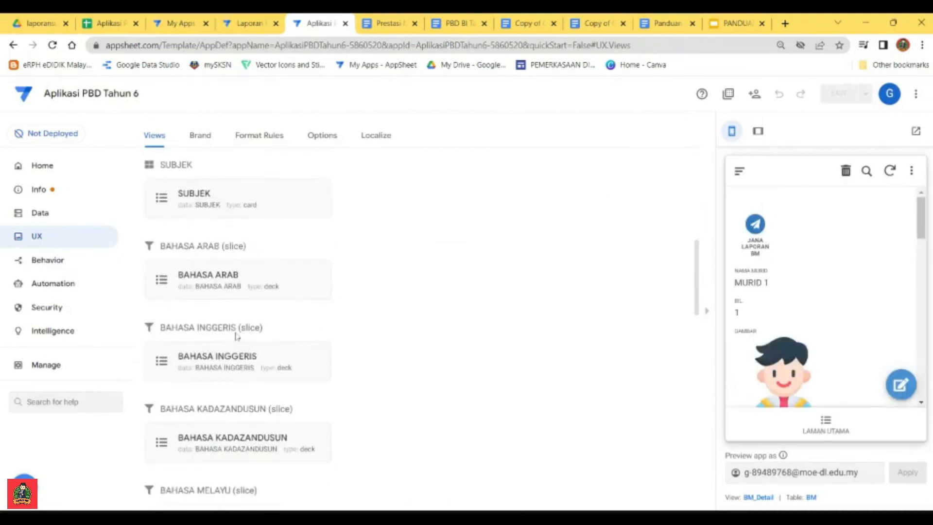
{"action": "scroll", "coordinate": [232, 339], "scroll_direction": "down", "scroll_amount": 8}
{"action": "scroll", "coordinate": [221, 359], "scroll_direction": "up", "scroll_amount": 4}
{"action": "scroll", "coordinate": [221, 360], "scroll_direction": "up", "scroll_amount": 5}
{"action": "left_click", "coordinate": [228, 368]}
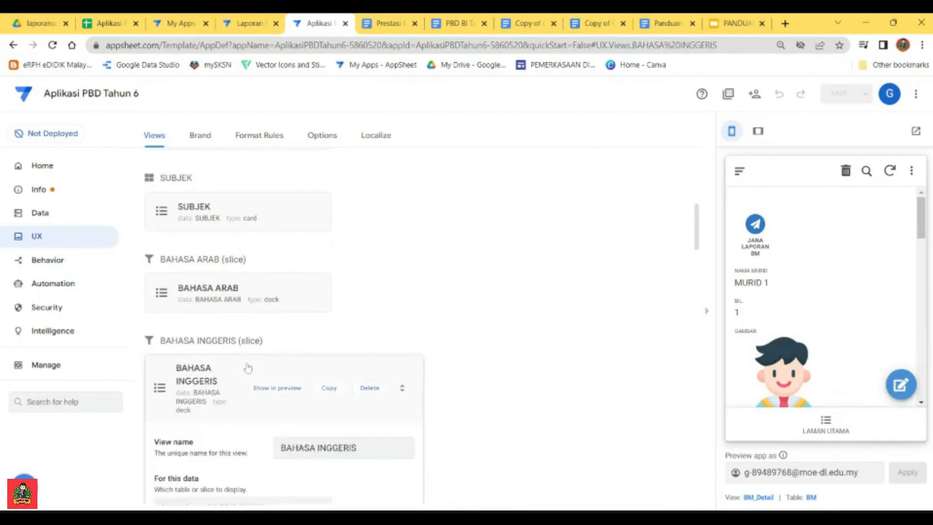
{"action": "scroll", "coordinate": [432, 357], "scroll_direction": "down", "scroll_amount": 10}
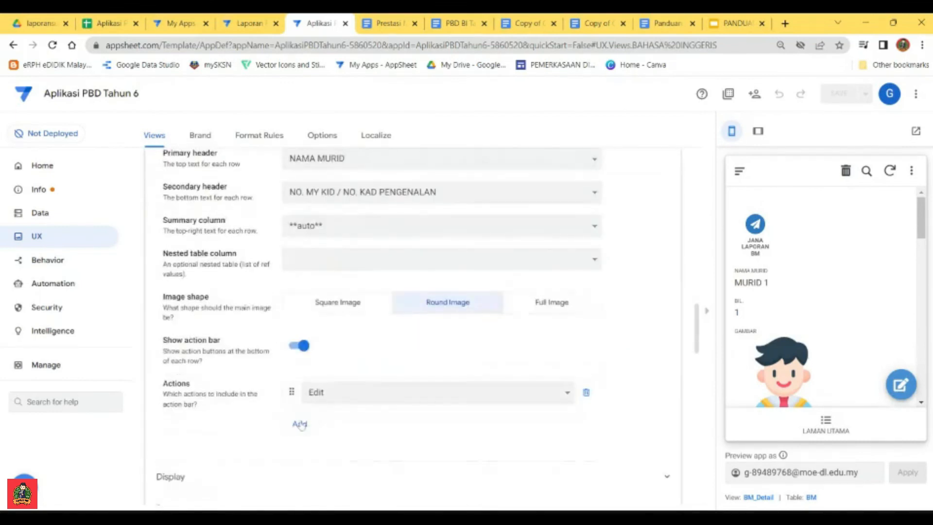
{"action": "left_click", "coordinate": [299, 422]}
{"action": "left_click", "coordinate": [332, 425]}
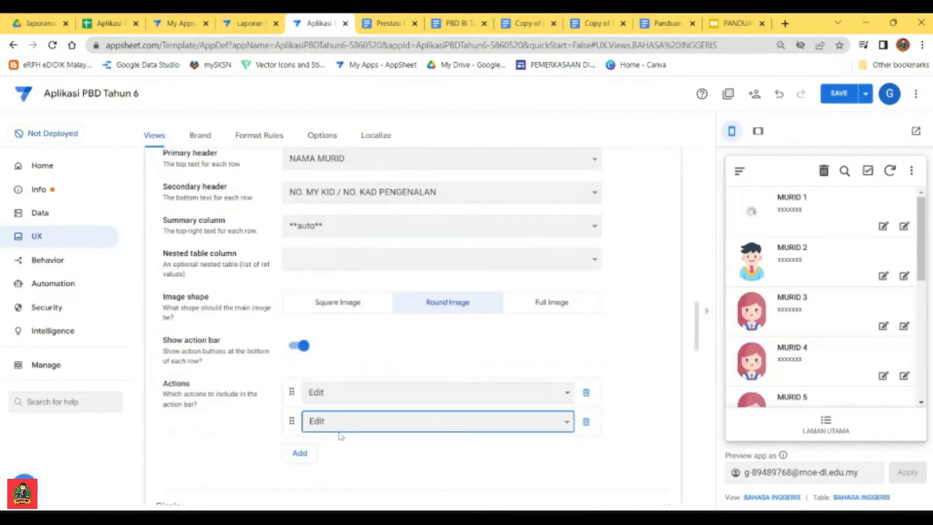
{"action": "left_click", "coordinate": [341, 436]}
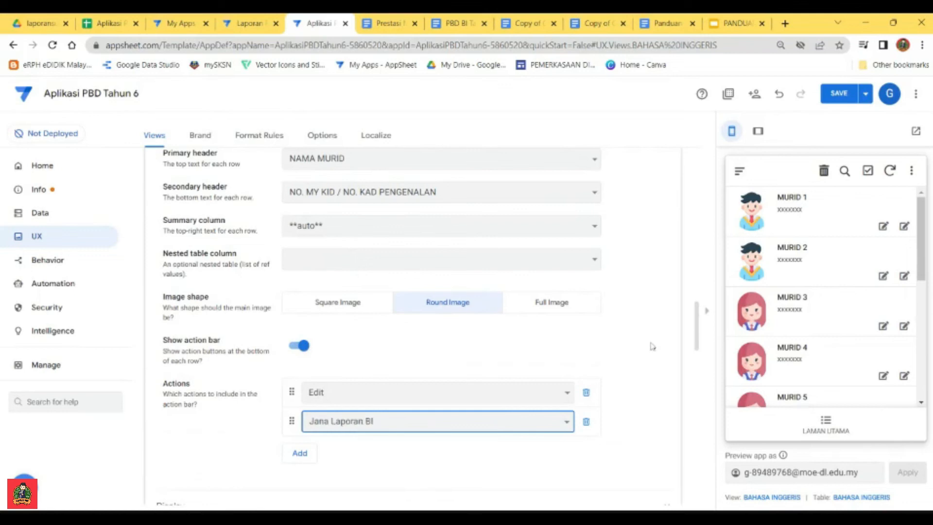
Step: Open MURID 2's PDF report from the BAHASA MELAYU list in the preview and review both pages
{"action": "left_click", "coordinate": [739, 170]}
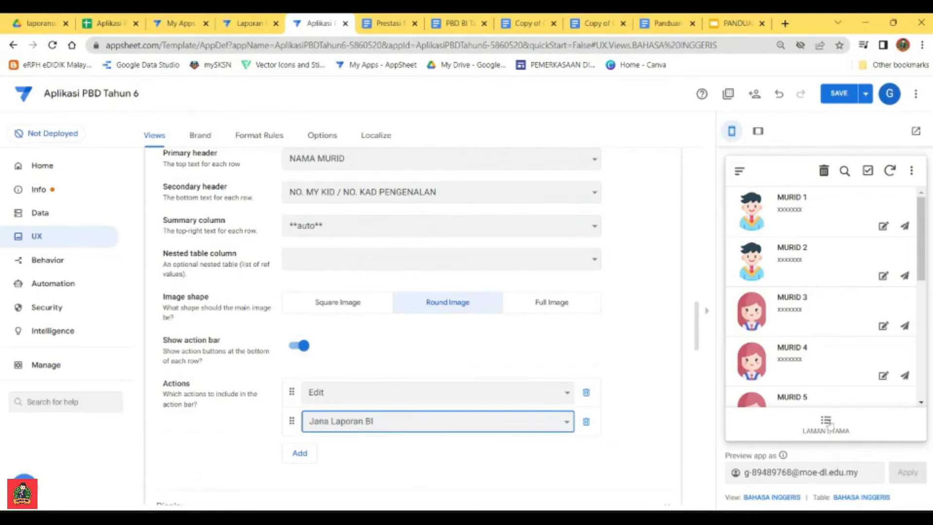
{"action": "left_click", "coordinate": [799, 208]}
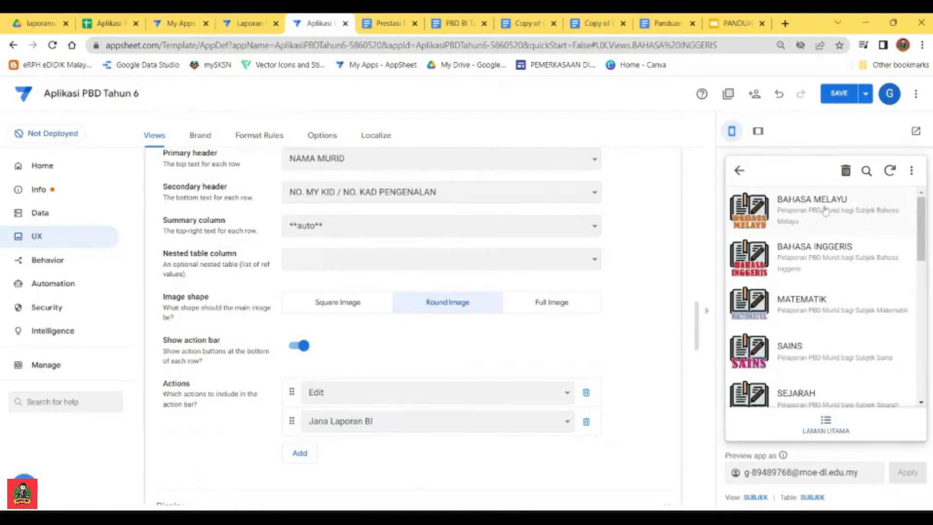
{"action": "left_click", "coordinate": [823, 210]}
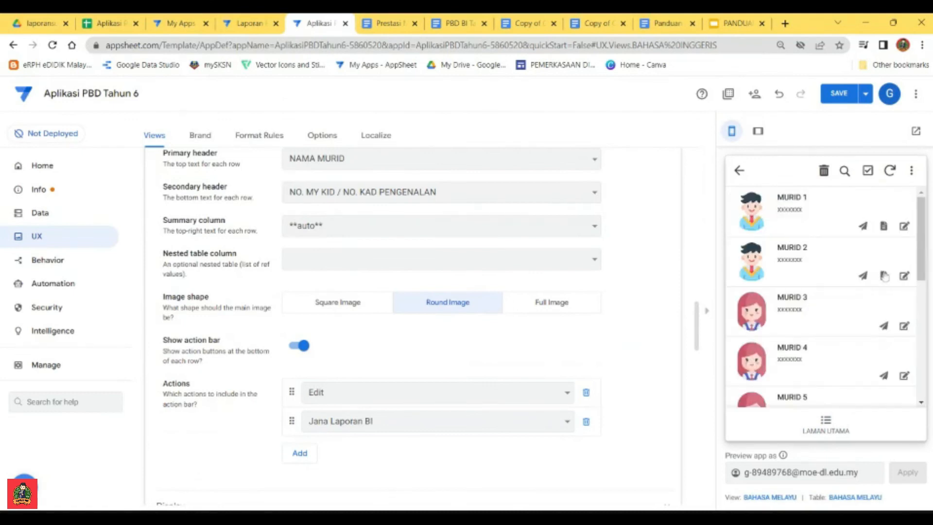
{"action": "left_click", "coordinate": [884, 277]}
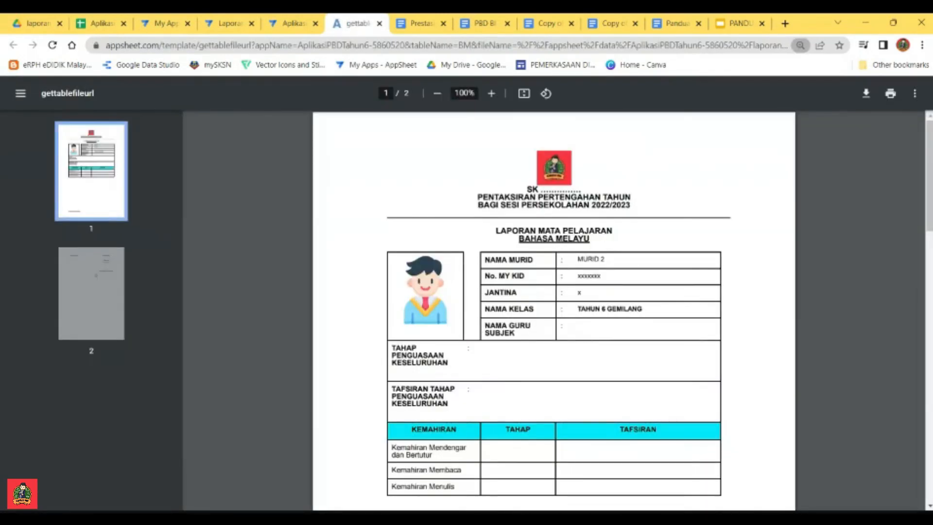
{"action": "scroll", "coordinate": [552, 316], "scroll_direction": "down", "scroll_amount": 1}
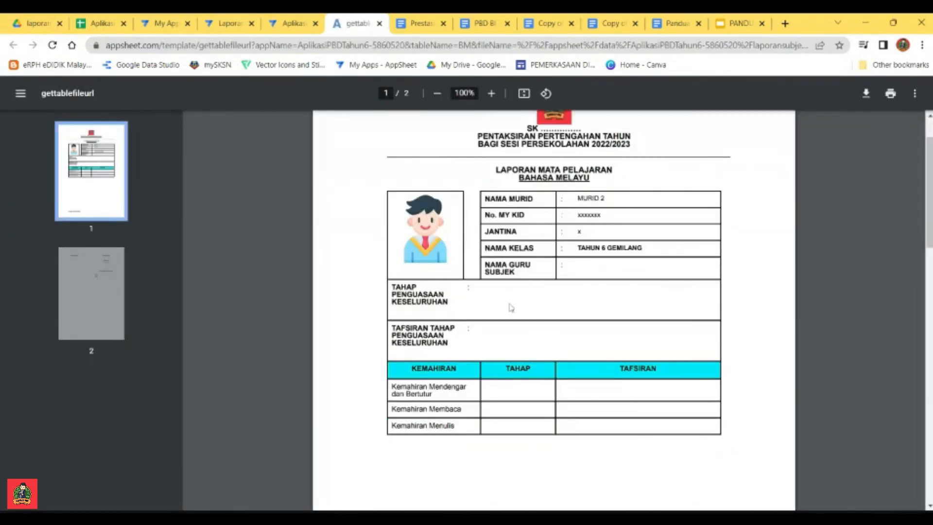
{"action": "scroll", "coordinate": [511, 307], "scroll_direction": "down", "scroll_amount": 10}
{"action": "scroll", "coordinate": [545, 350], "scroll_direction": "up", "scroll_amount": 4}
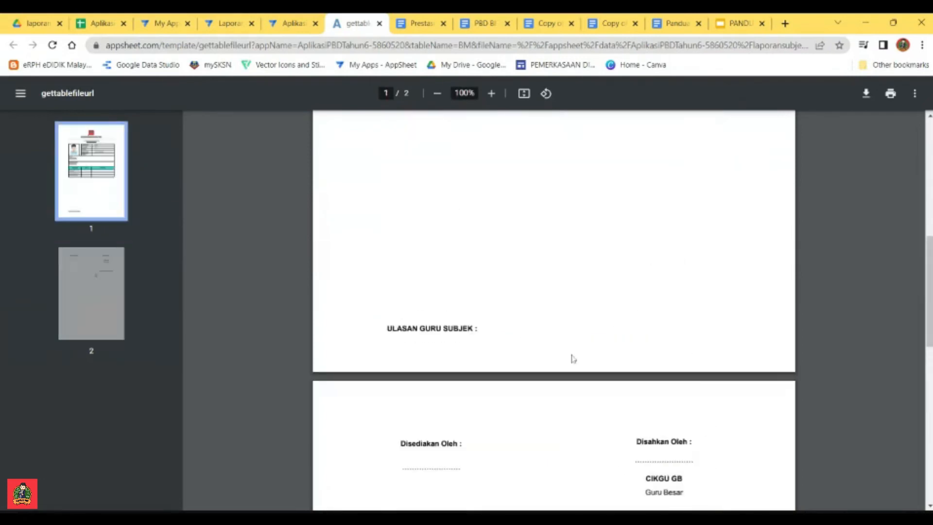
{"action": "scroll", "coordinate": [564, 316], "scroll_direction": "up", "scroll_amount": 10}
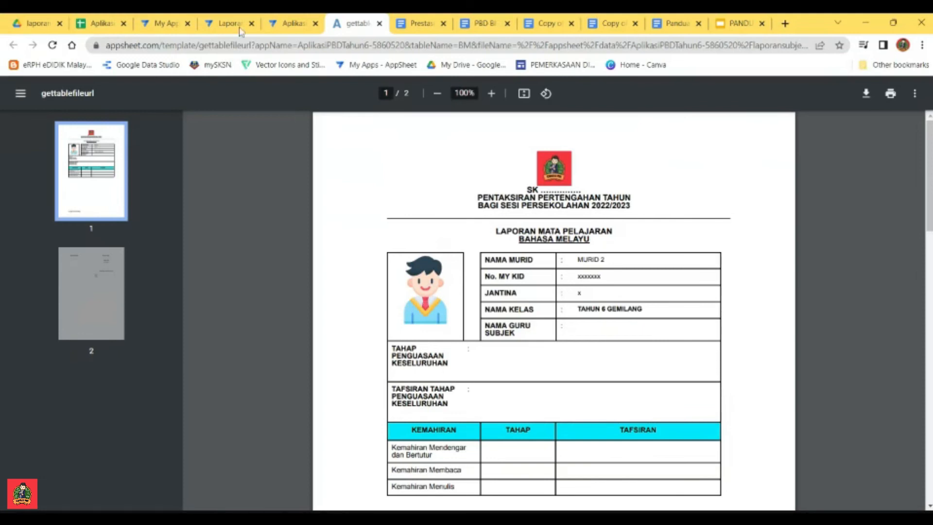
Step: Return to the app editor, display the list of actions and open REKOD PRESTASI MURID T6 in the app preview
{"action": "left_click", "coordinate": [286, 25]}
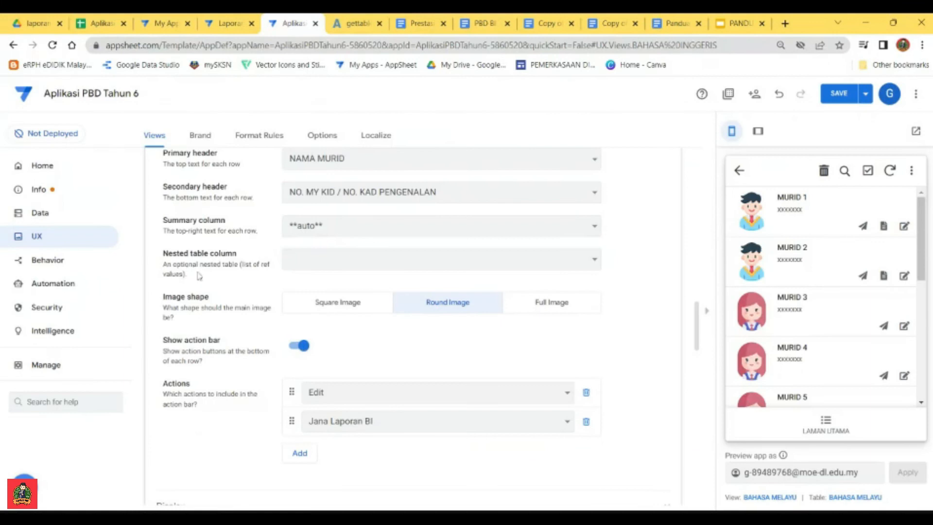
{"action": "scroll", "coordinate": [398, 249], "scroll_direction": "up", "scroll_amount": 5}
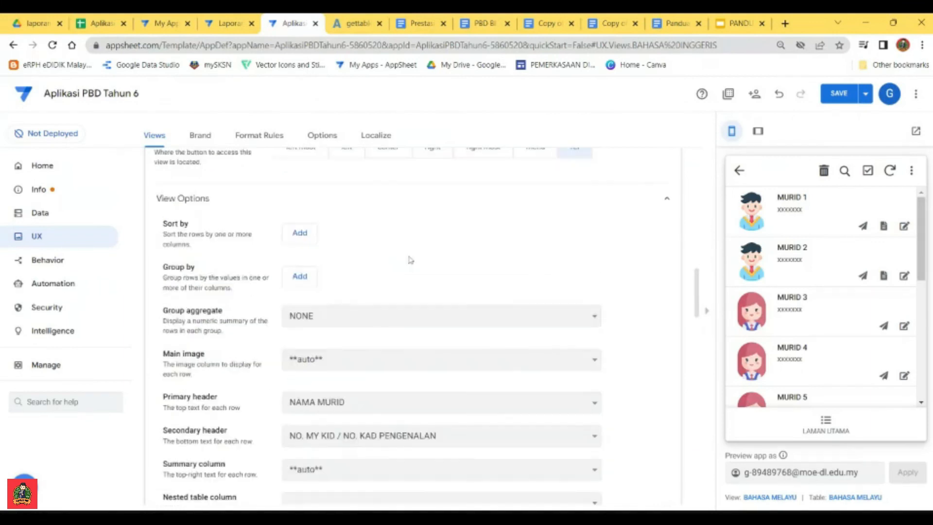
{"action": "left_click", "coordinate": [49, 258]}
{"action": "left_click", "coordinate": [738, 171]}
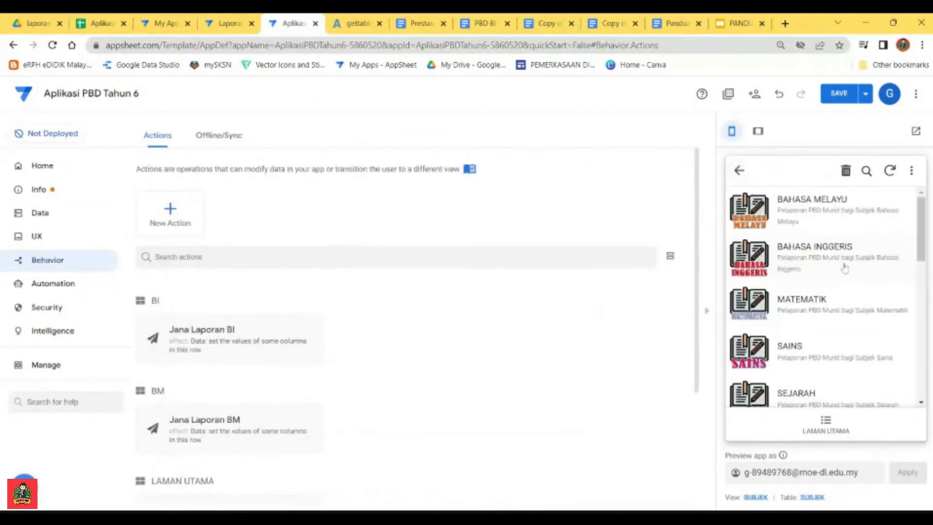
{"action": "left_click", "coordinate": [738, 171]}
{"action": "left_click", "coordinate": [874, 269]}
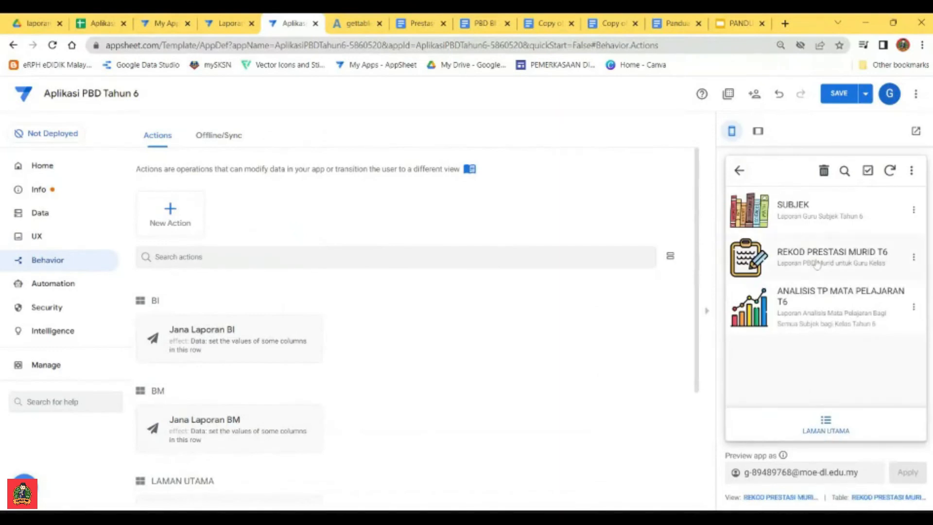
Step: Return the preview to LAMAN UTAMA, save the app and display the list of automation bots
{"action": "left_click", "coordinate": [737, 170]}
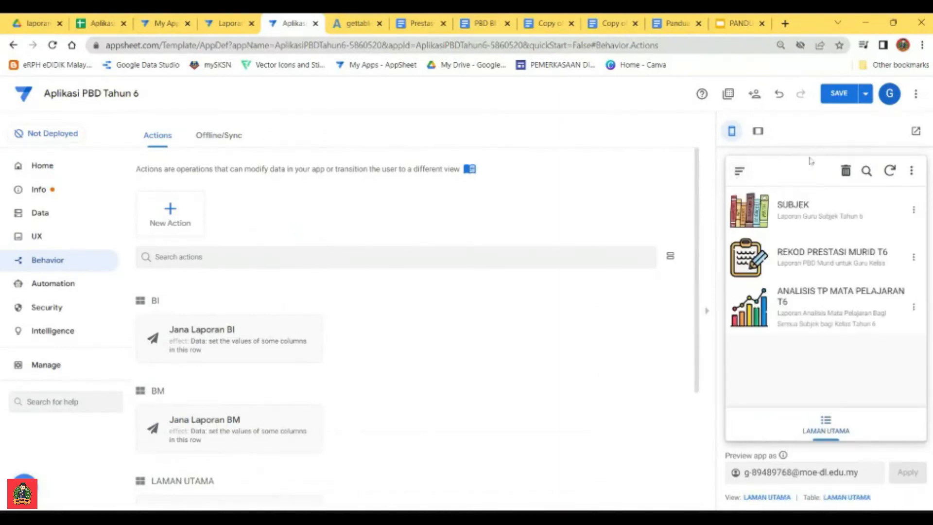
{"action": "left_click", "coordinate": [834, 95]}
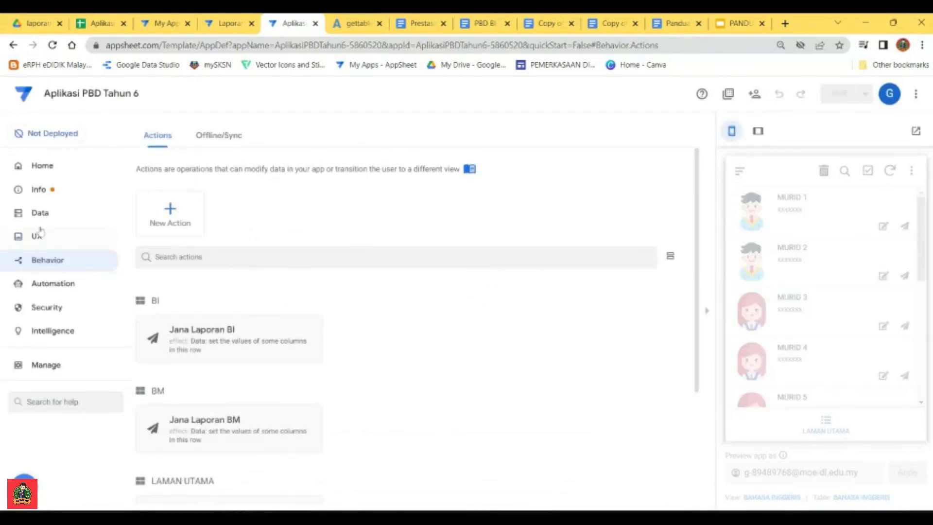
{"action": "left_click", "coordinate": [37, 286]}
{"action": "left_click", "coordinate": [57, 265]}
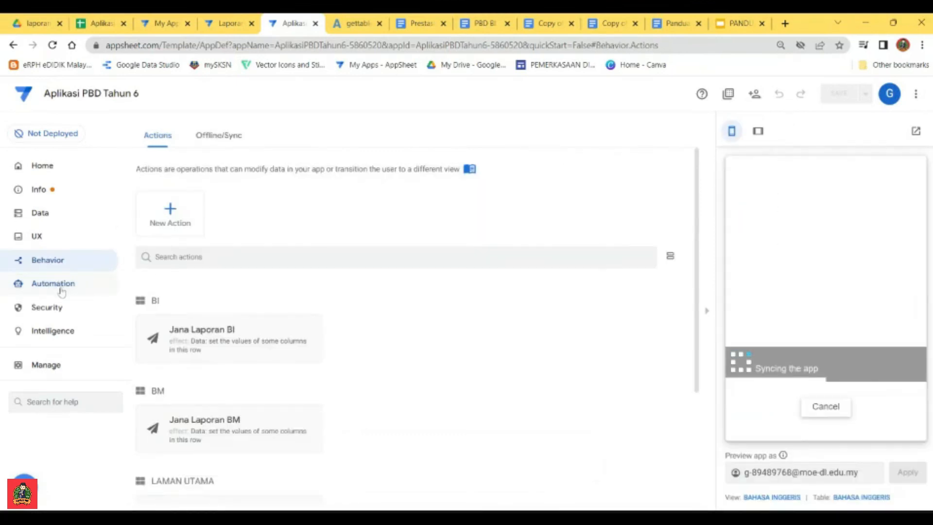
{"action": "left_click", "coordinate": [61, 287]}
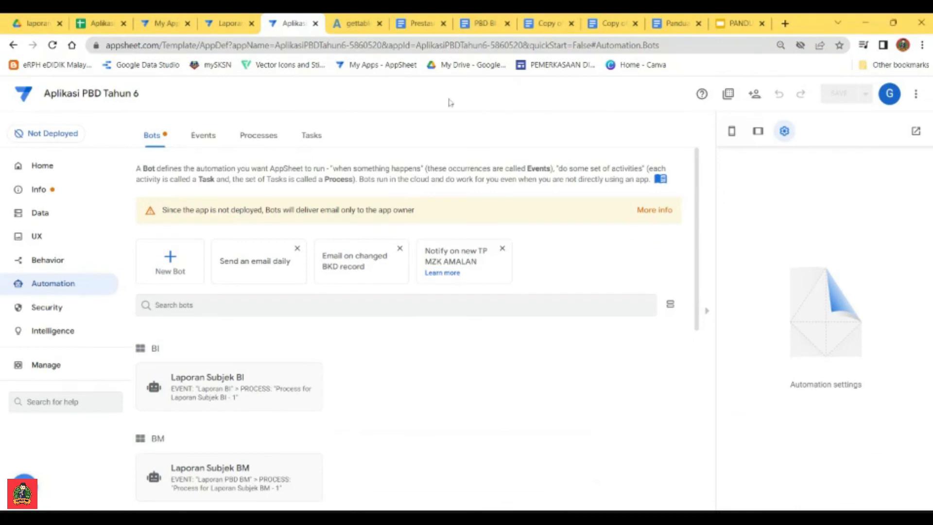
Step: Review the PDF column formula in the Panduan dan Fomula Untuk Automation document, then return to the Aplikasi PBD Tahun 6 editor
{"action": "left_click", "coordinate": [610, 25]}
{"action": "left_click", "coordinate": [675, 25]}
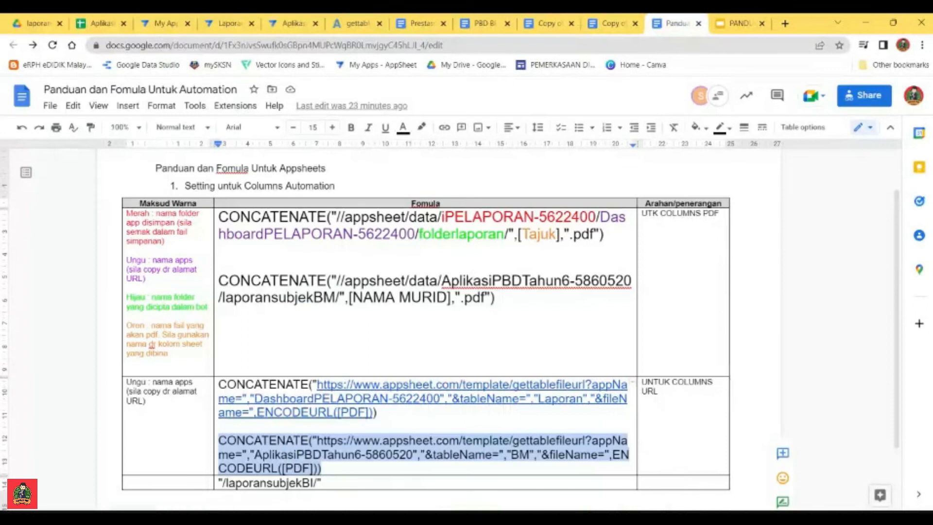
{"action": "left_click", "coordinate": [423, 297]}
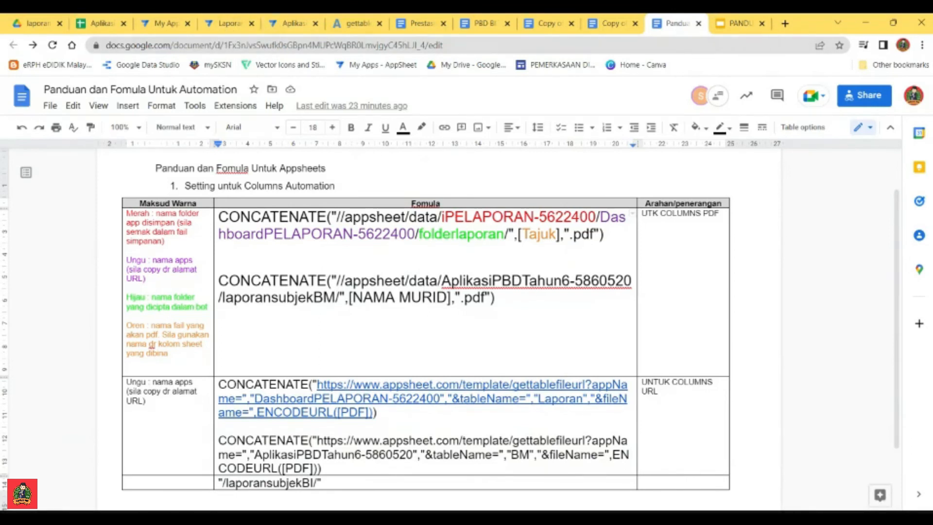
{"action": "left_click", "coordinate": [289, 23]}
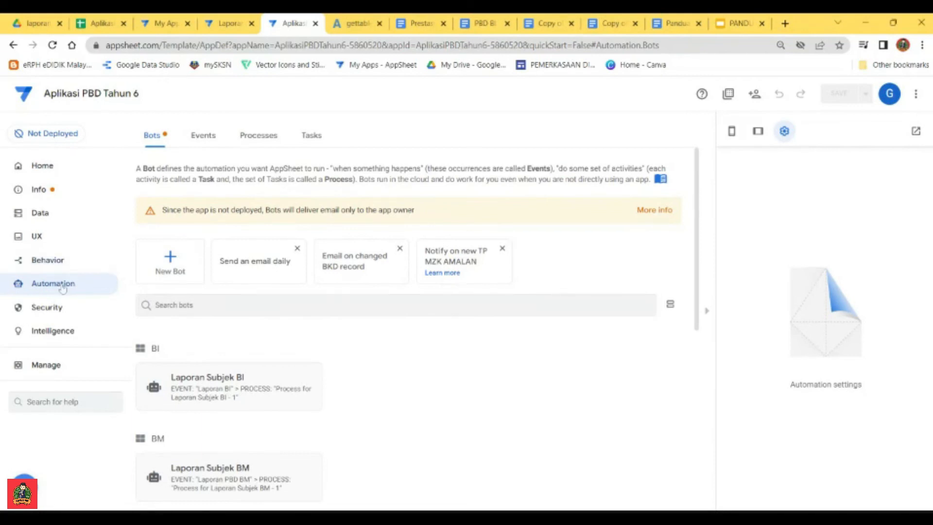
Step: Examine the Bahasa Melayu TP, TAFSIRAN TP BM and teacher comment headers in the REKOD PRESTASI MURID T6 sheet
{"action": "scroll", "coordinate": [391, 382], "scroll_direction": "down", "scroll_amount": 3}
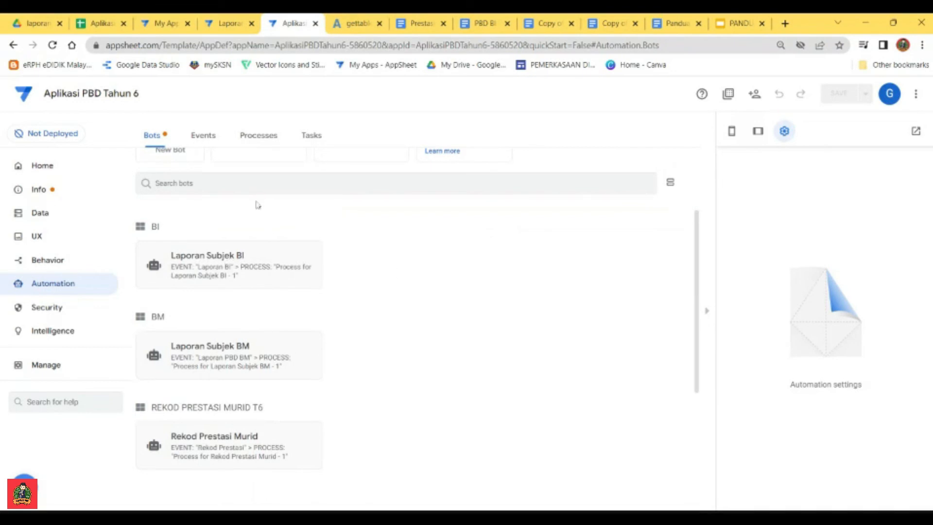
{"action": "left_click", "coordinate": [100, 23]}
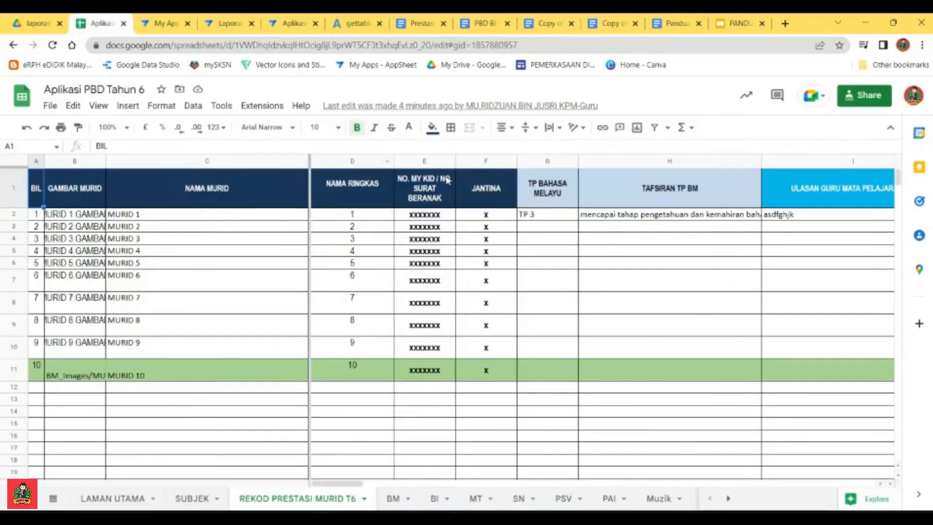
{"action": "left_click", "coordinate": [548, 191]}
{"action": "left_click", "coordinate": [674, 193]}
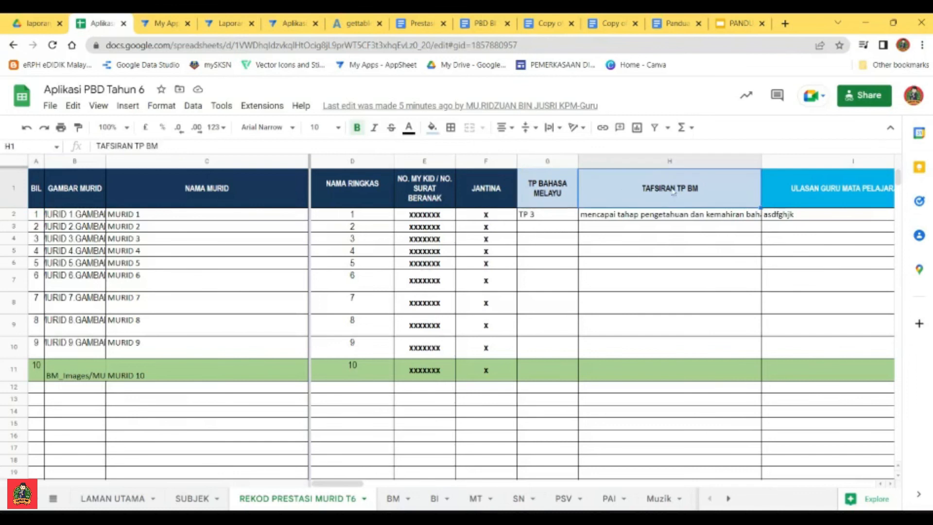
{"action": "left_click", "coordinate": [815, 193]}
Step: Examine the speaking and reading skill column headers in the BM sheet, including the full Kenyataan Tafsiran Kemahiran Mendengar dan Bertutur header
{"action": "left_click", "coordinate": [393, 498]}
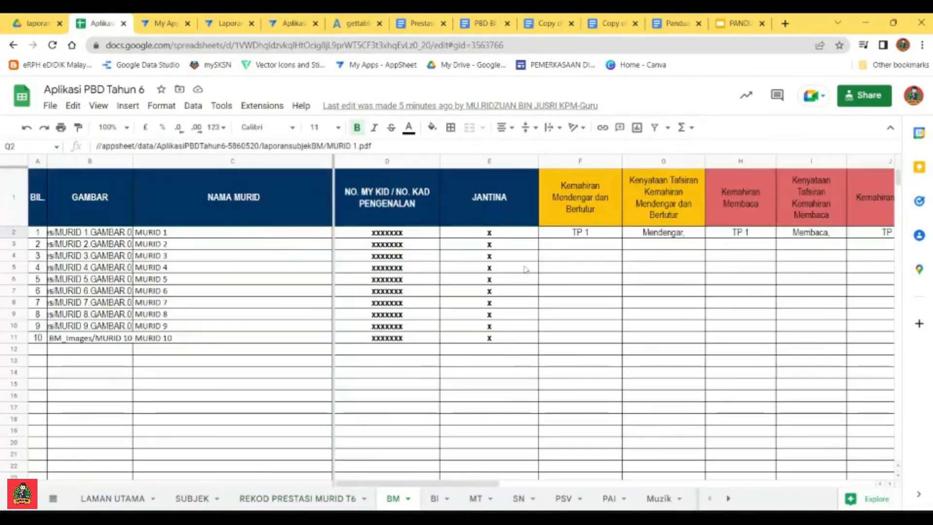
{"action": "left_click", "coordinate": [578, 196]}
{"action": "left_click", "coordinate": [664, 197]}
{"action": "left_click", "coordinate": [739, 197]}
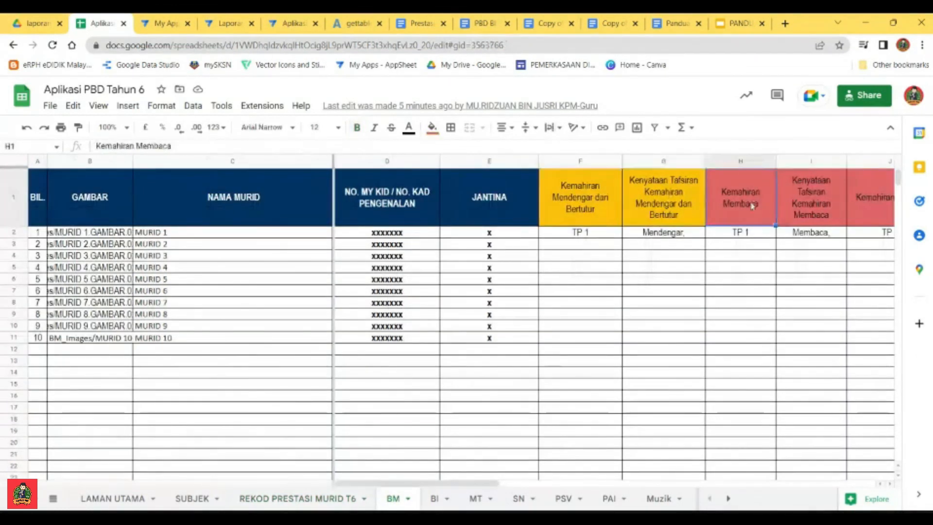
{"action": "left_click", "coordinate": [600, 210]}
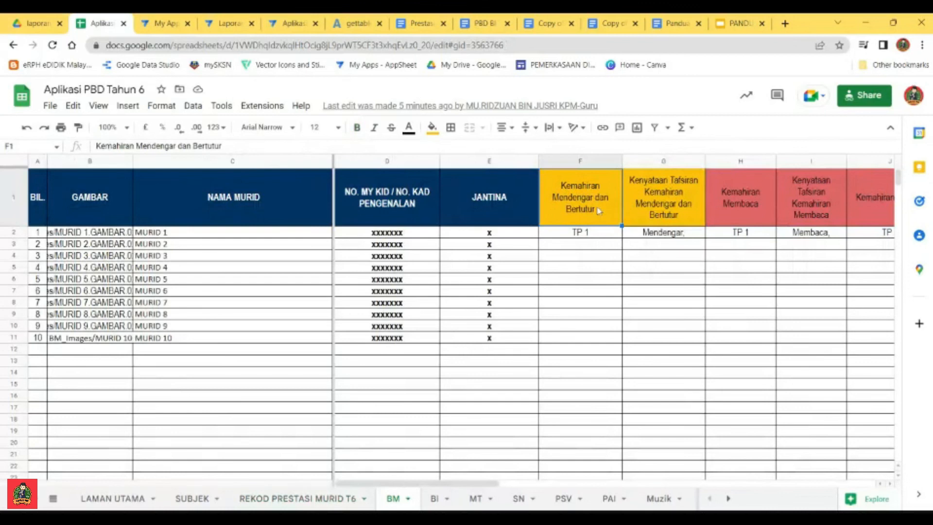
{"action": "left_click", "coordinate": [653, 212]}
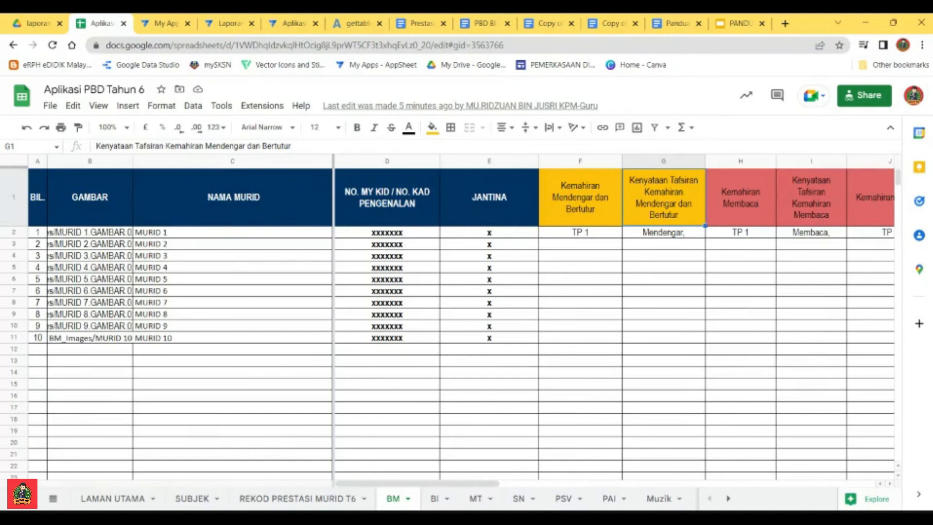
{"action": "left_click", "coordinate": [291, 146]}
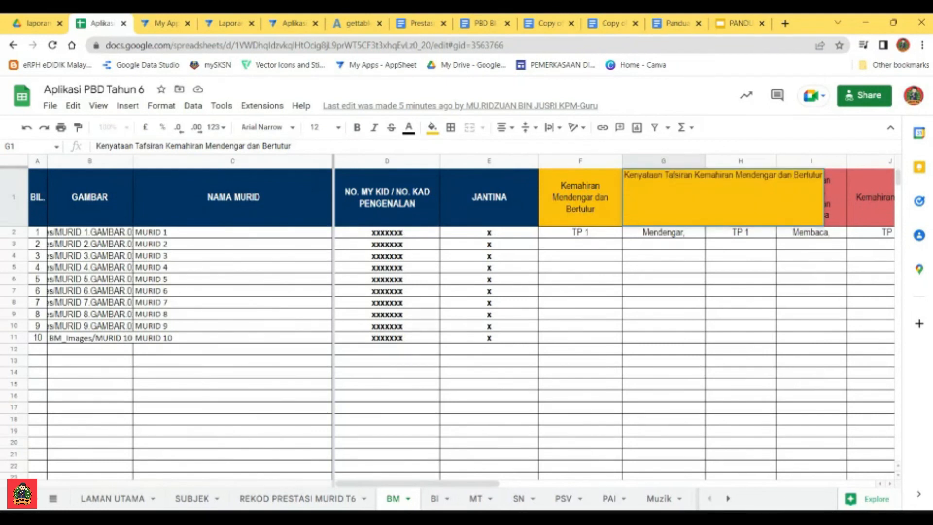
{"action": "left_click", "coordinate": [632, 332]}
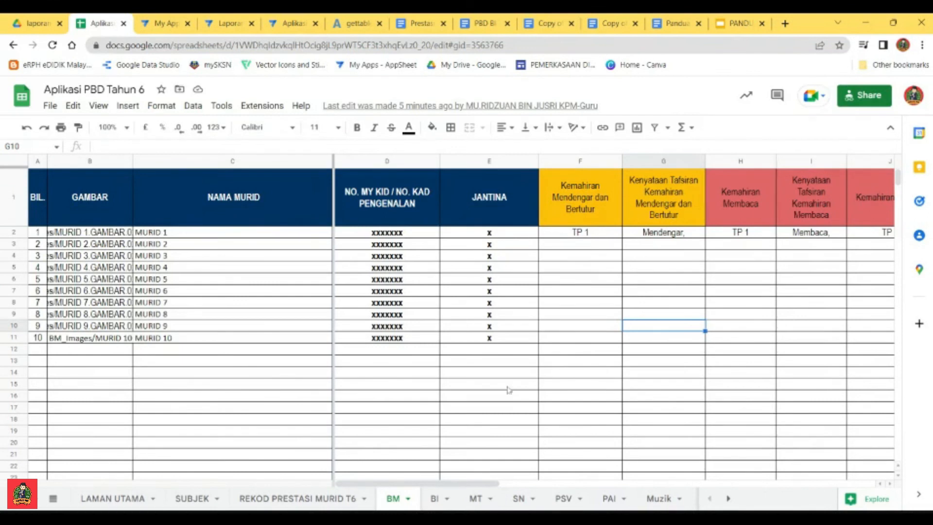
Step: Open the Laporan Subjek BM bot in the Aplikasi PBD Tahun 6 editor and glance at the Laporan PBD T6 app
{"action": "left_click", "coordinate": [292, 25]}
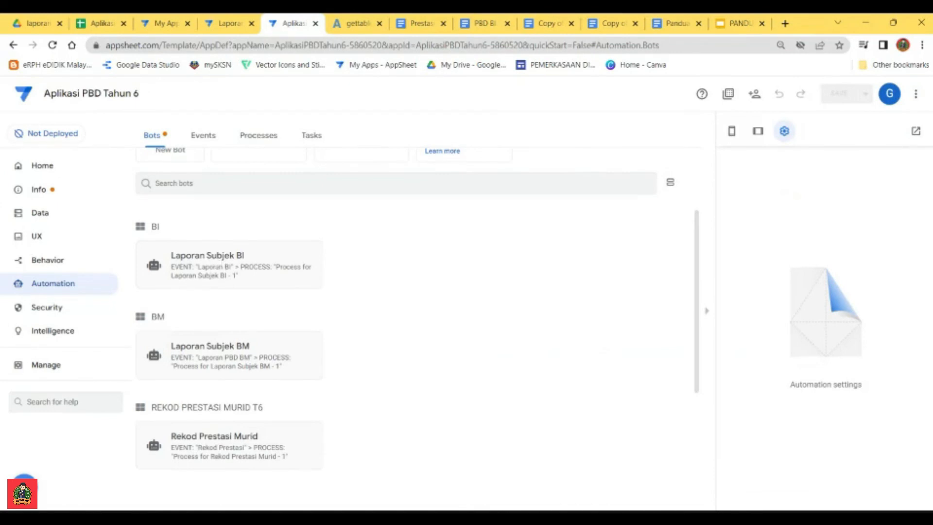
{"action": "left_click", "coordinate": [247, 353]}
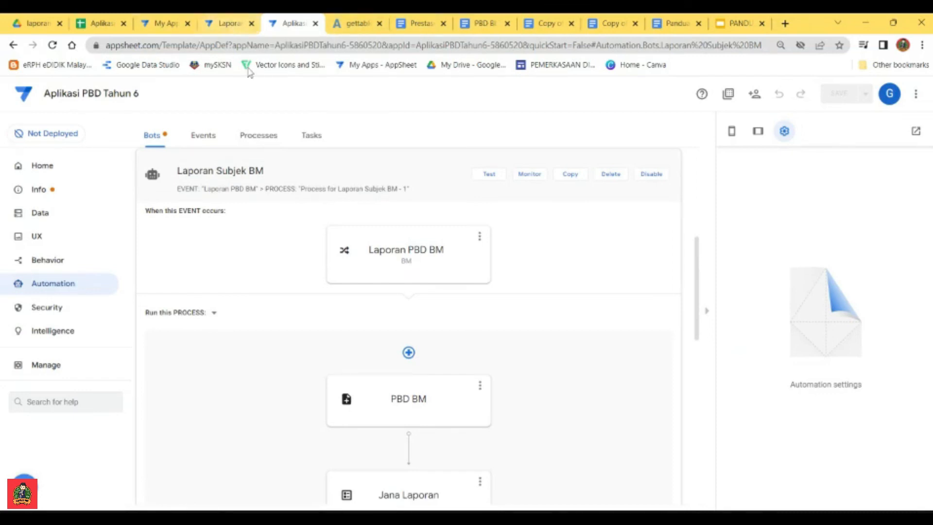
{"action": "left_click", "coordinate": [235, 27]}
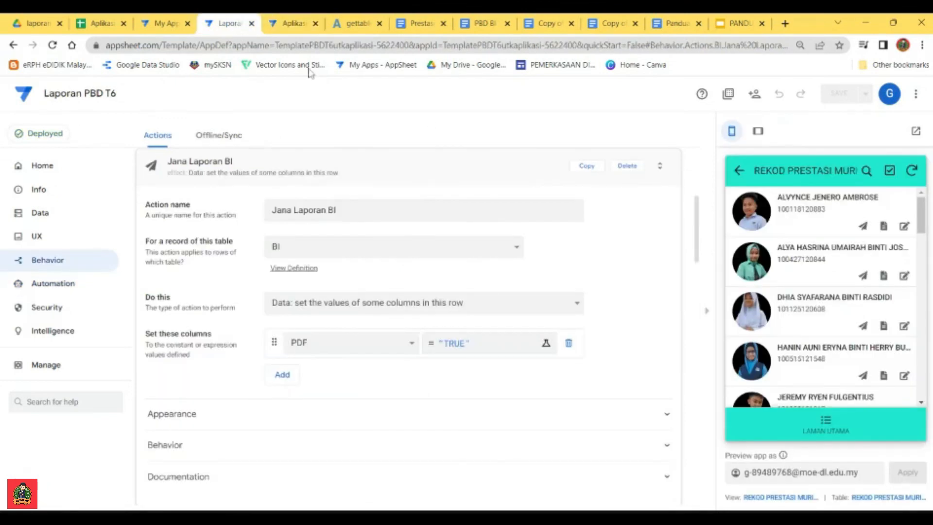
{"action": "left_click", "coordinate": [293, 24]}
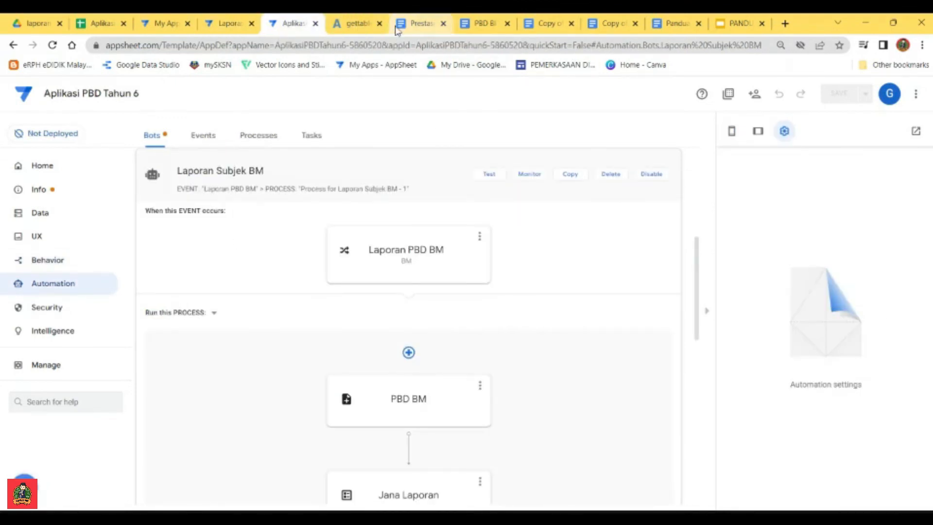
Step: Change the header in cell F1 of the BM sheet to "Kemahiran Mendengar & Bertutur"
{"action": "left_click", "coordinate": [106, 26]}
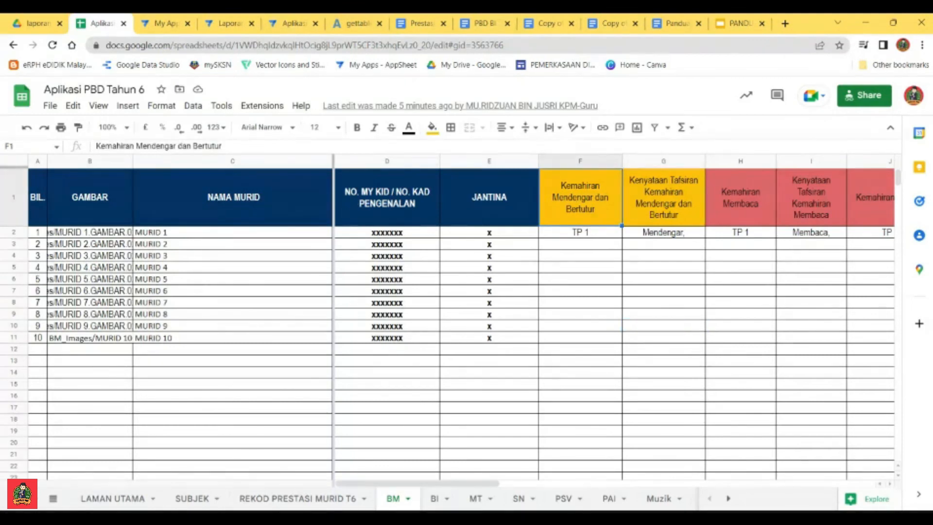
{"action": "double_click", "coordinate": [185, 145]}
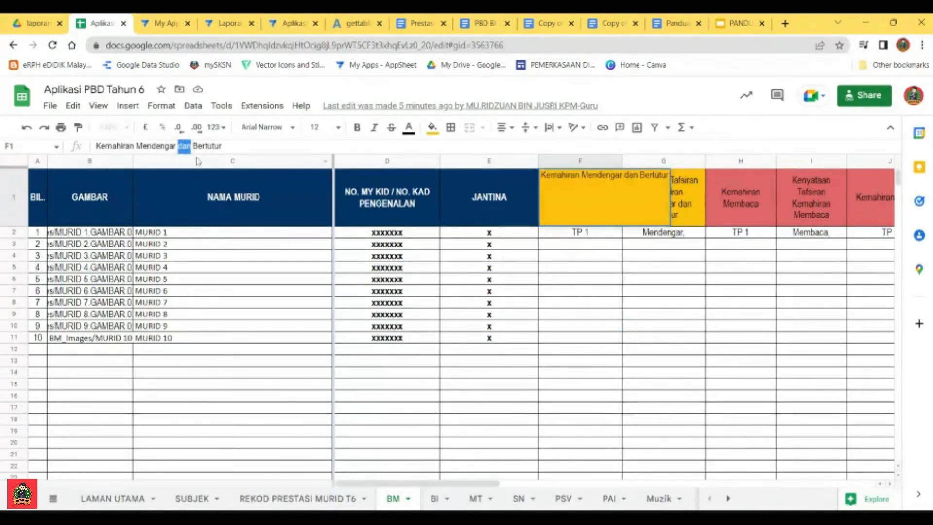
{"action": "type", "text": "&"}
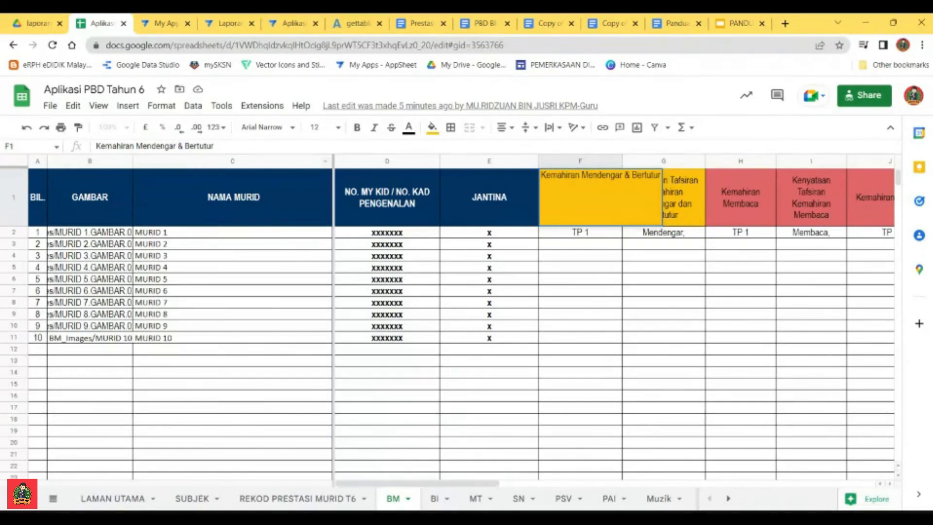
{"action": "left_click", "coordinate": [559, 331]}
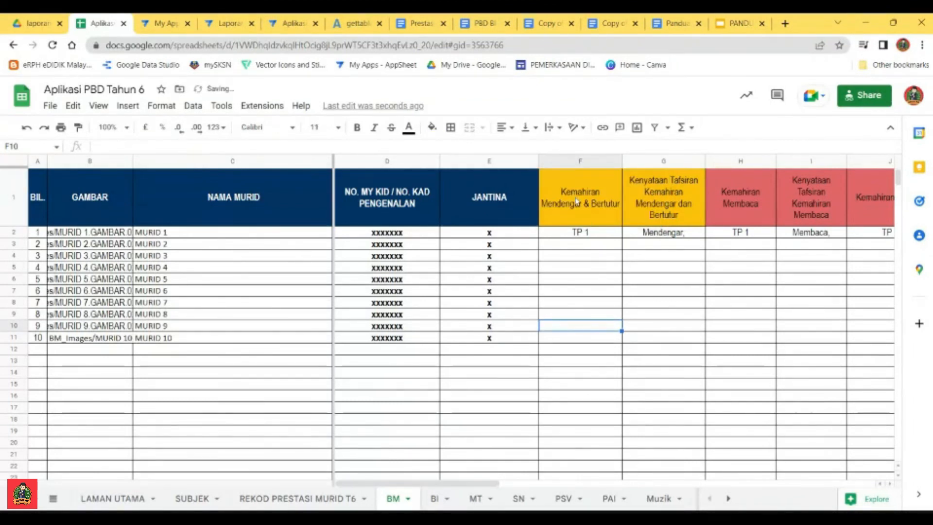
{"action": "left_click", "coordinate": [565, 219]}
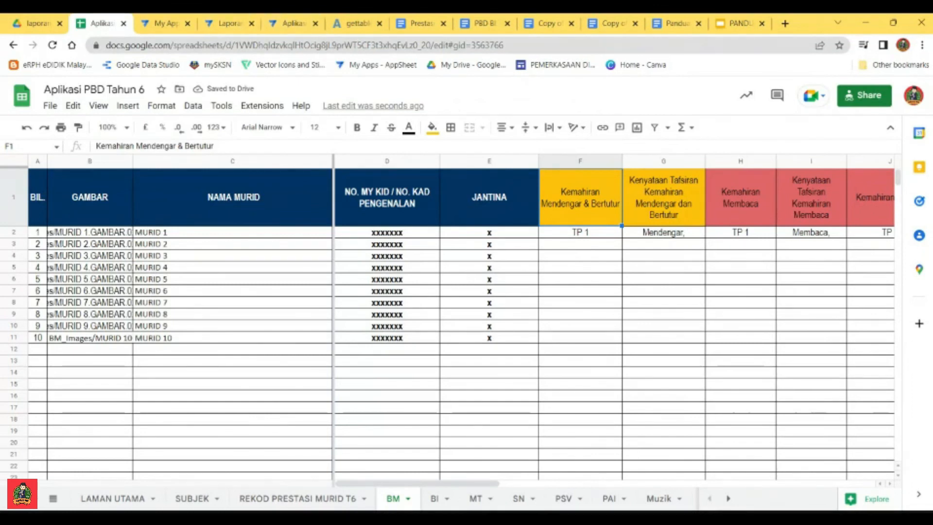
Step: Reload the app editor, test the Laporan Subjek BM bot, examine the columns of its test table and close it
{"action": "left_click", "coordinate": [294, 28]}
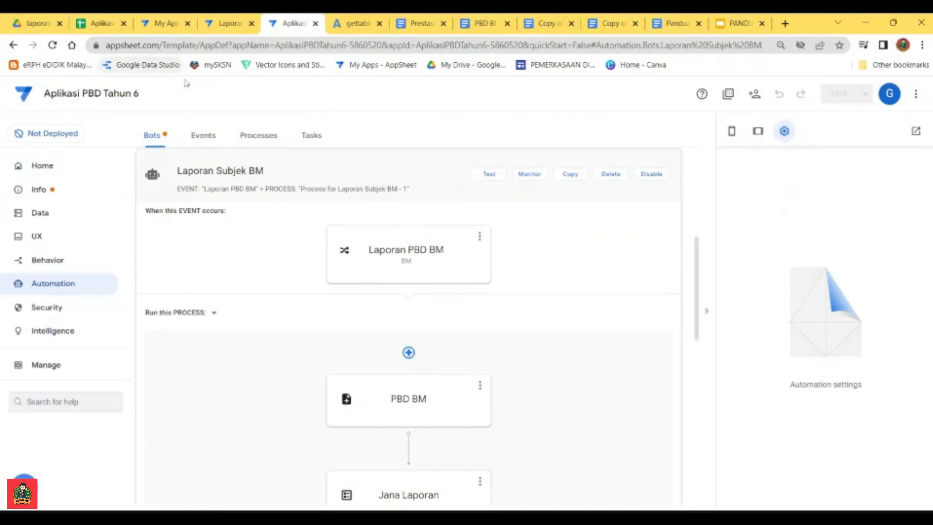
{"action": "left_click", "coordinate": [52, 44]}
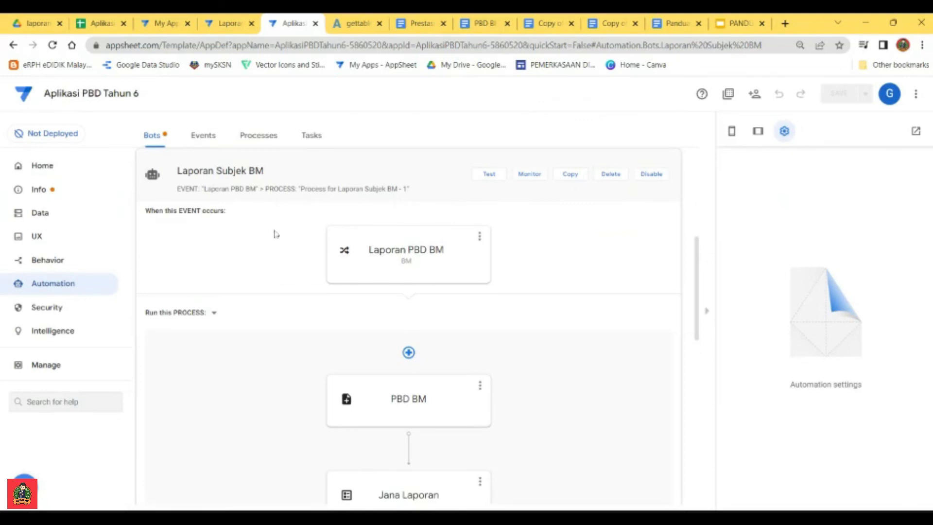
{"action": "left_click", "coordinate": [489, 174]}
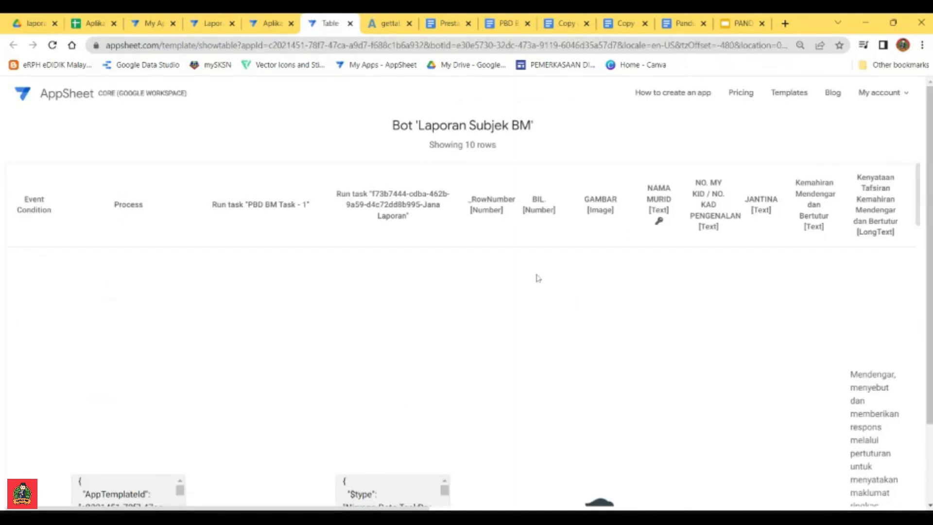
{"action": "scroll", "coordinate": [538, 278], "scroll_direction": "down", "scroll_amount": 5}
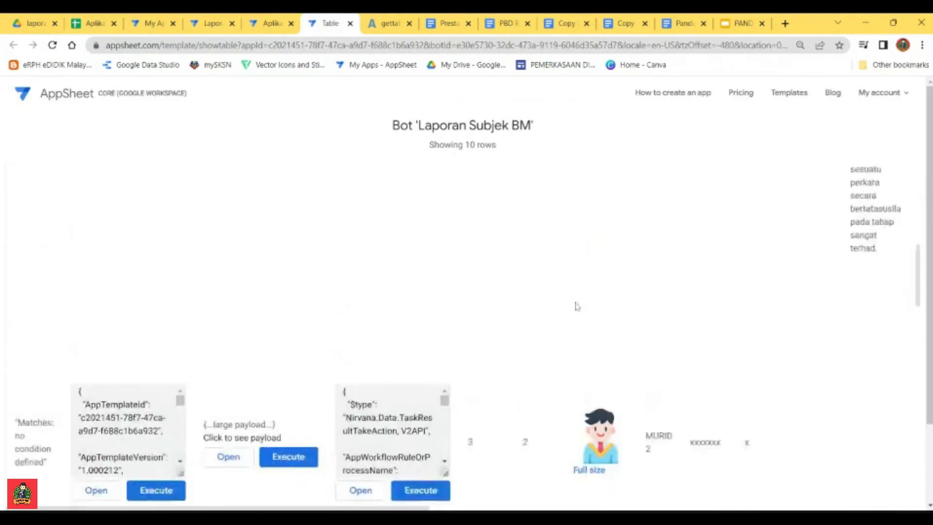
{"action": "scroll", "coordinate": [576, 309], "scroll_direction": "down", "scroll_amount": 3}
{"action": "scroll", "coordinate": [575, 312], "scroll_direction": "up", "scroll_amount": 10}
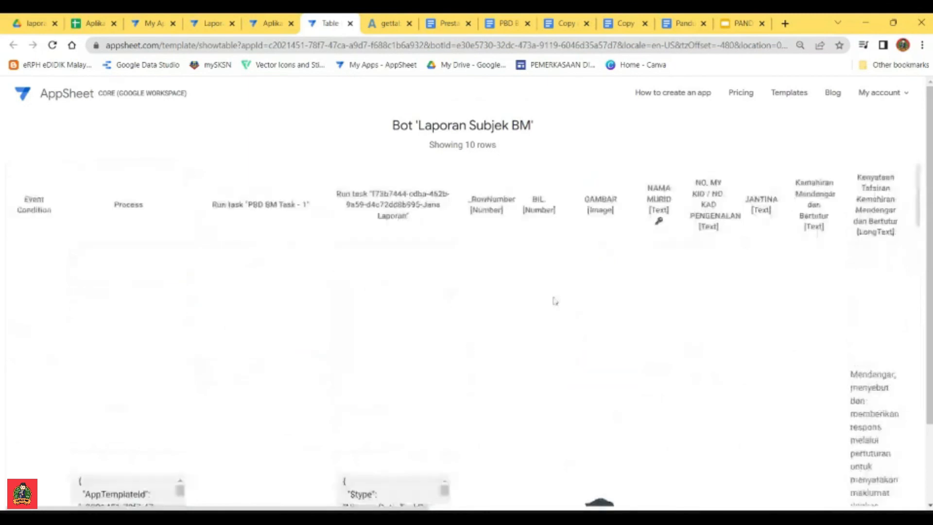
{"action": "left_click", "coordinate": [350, 24]}
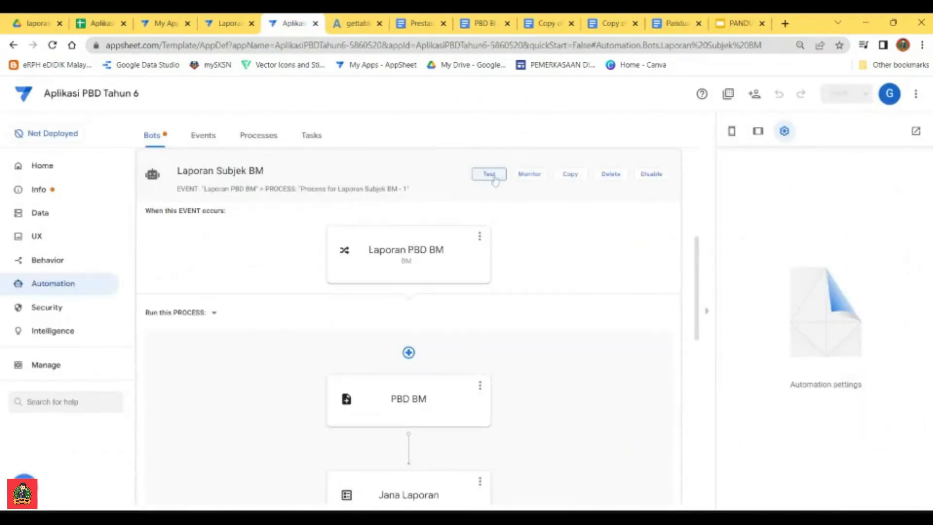
Step: Test the Laporan Subjek BM bot again, close the test table and recheck the headers in the BM sheet
{"action": "left_click", "coordinate": [493, 177]}
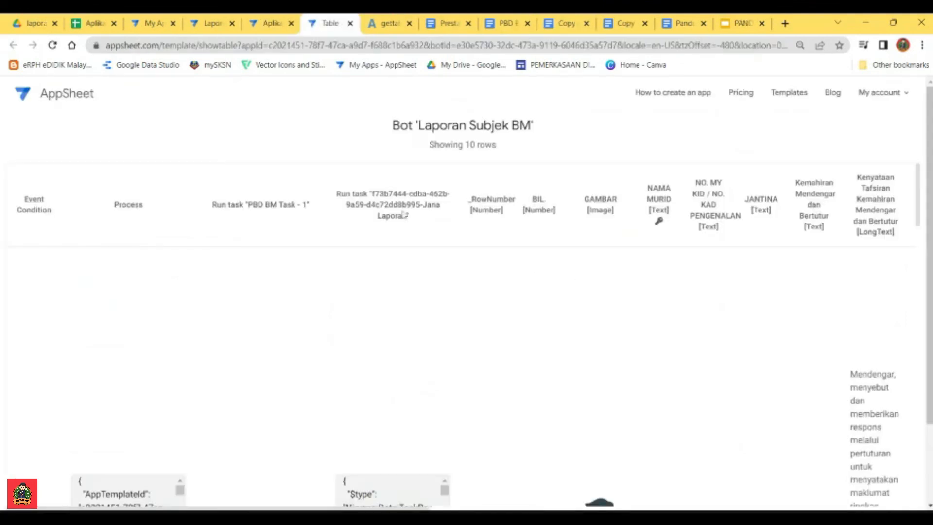
{"action": "left_click", "coordinate": [349, 23]}
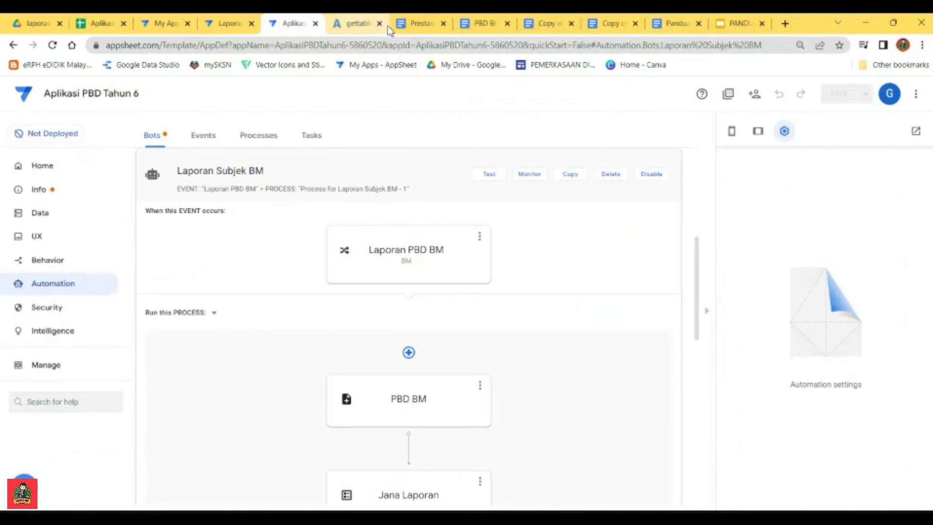
{"action": "left_click", "coordinate": [100, 23]}
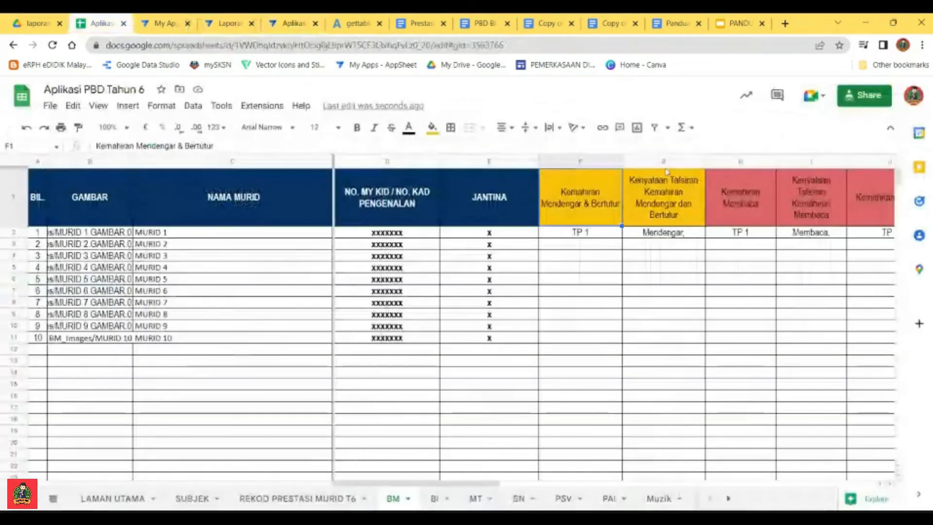
{"action": "left_click", "coordinate": [608, 256]}
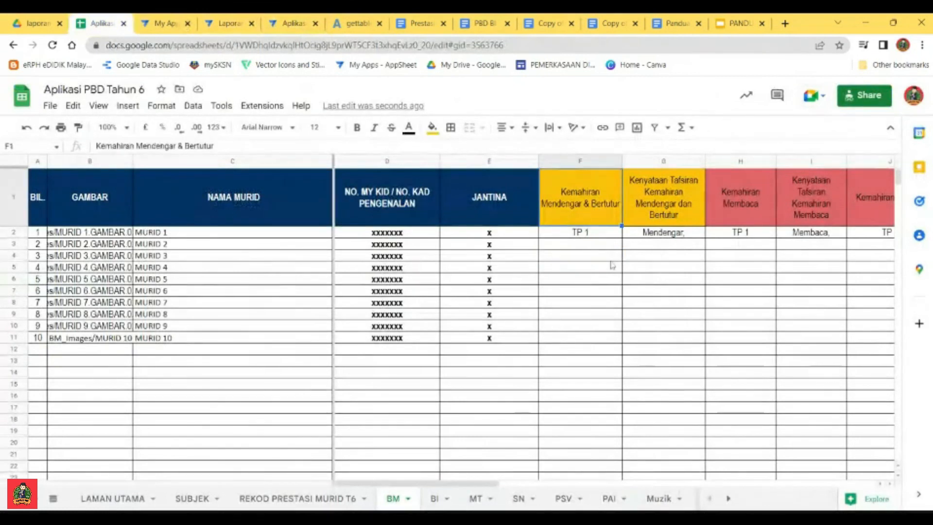
Step: Test the Laporan Subjek BM bot in the Aplikasi PBD Tahun 6 editor and view the column headings of its test table
{"action": "left_click", "coordinate": [590, 204]}
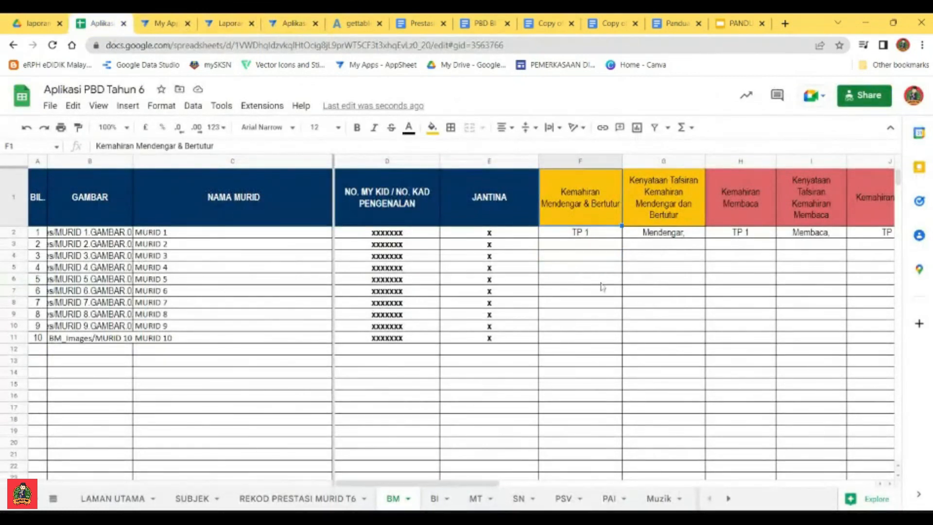
{"action": "left_click", "coordinate": [602, 280]}
{"action": "left_click", "coordinate": [585, 196]}
{"action": "left_click", "coordinate": [592, 313]}
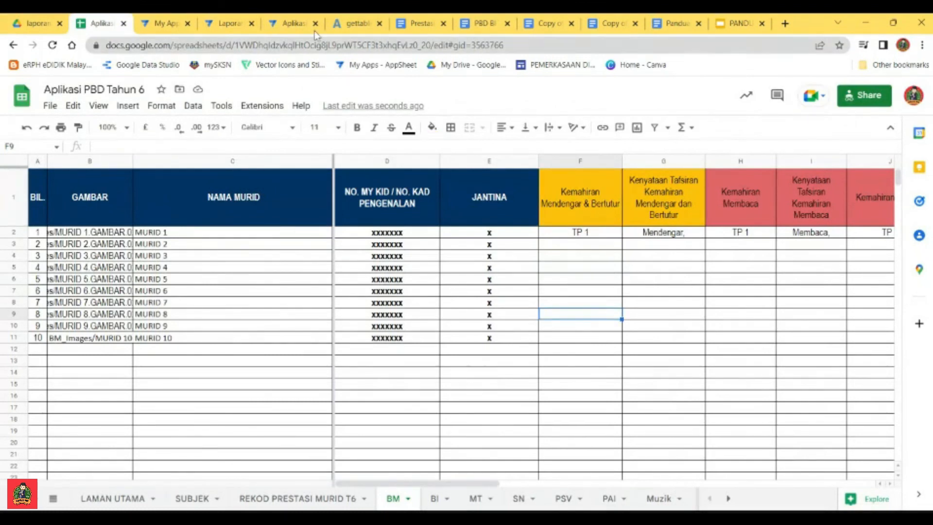
{"action": "left_click", "coordinate": [291, 24]}
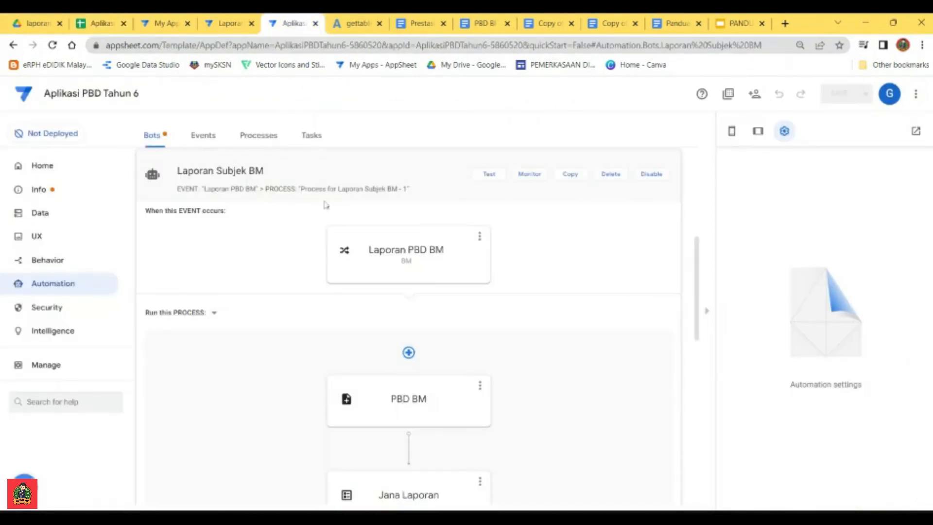
{"action": "left_click", "coordinate": [489, 175]}
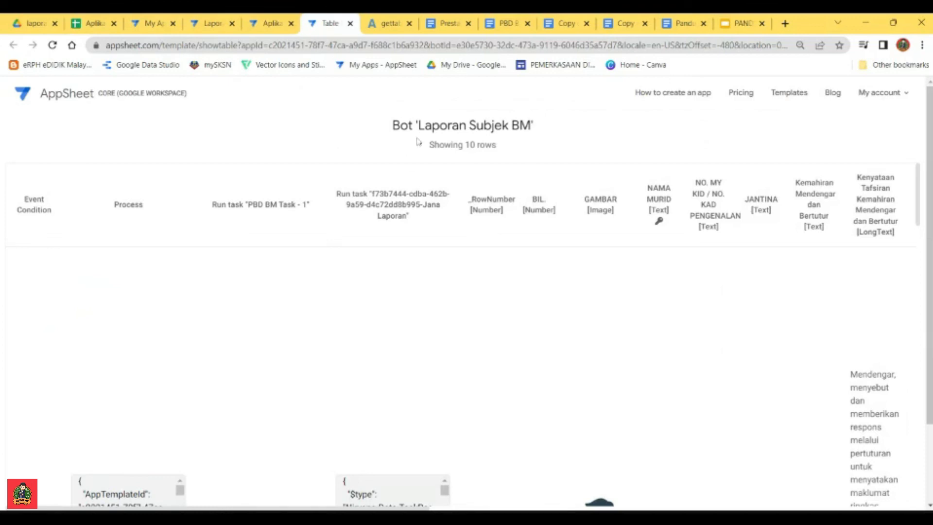
Step: Return to the BM sheet, examine its column headers through to GURU SUBJEK and select the whole header row
{"action": "left_click", "coordinate": [78, 22]}
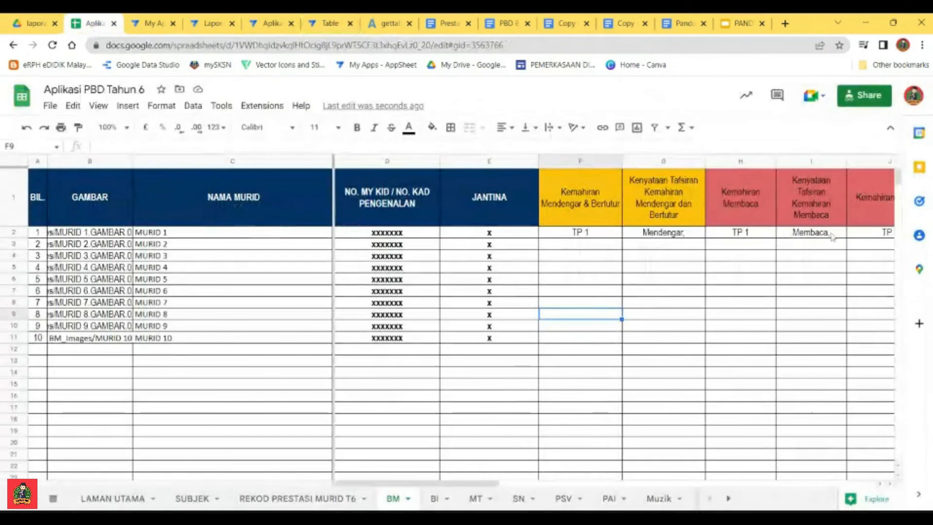
{"action": "left_click_drag", "start_coordinate": [468, 487], "coordinate": [535, 487]}
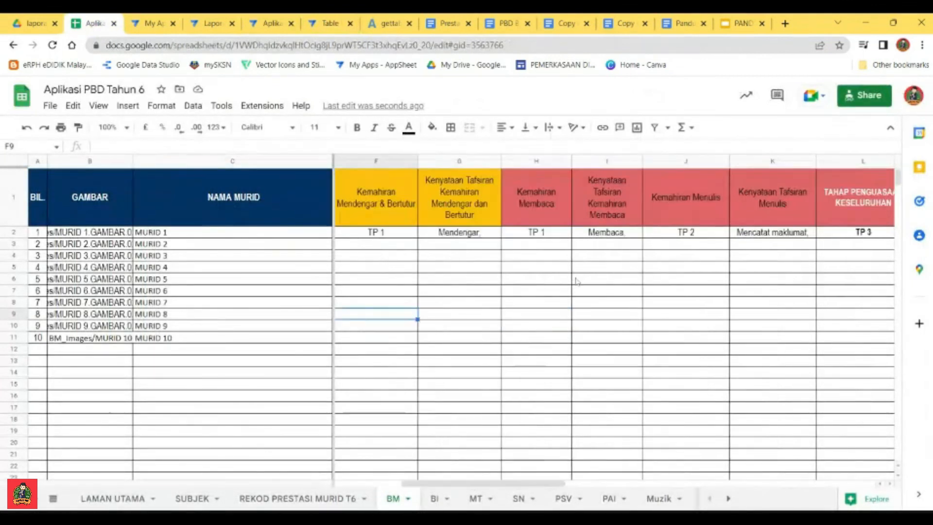
{"action": "left_click", "coordinate": [604, 267]}
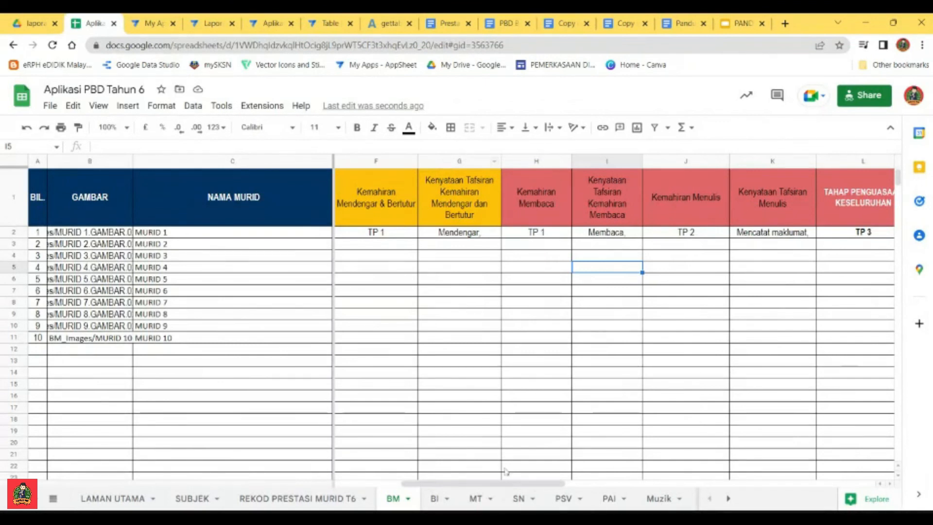
{"action": "left_click_drag", "start_coordinate": [516, 487], "coordinate": [454, 487]}
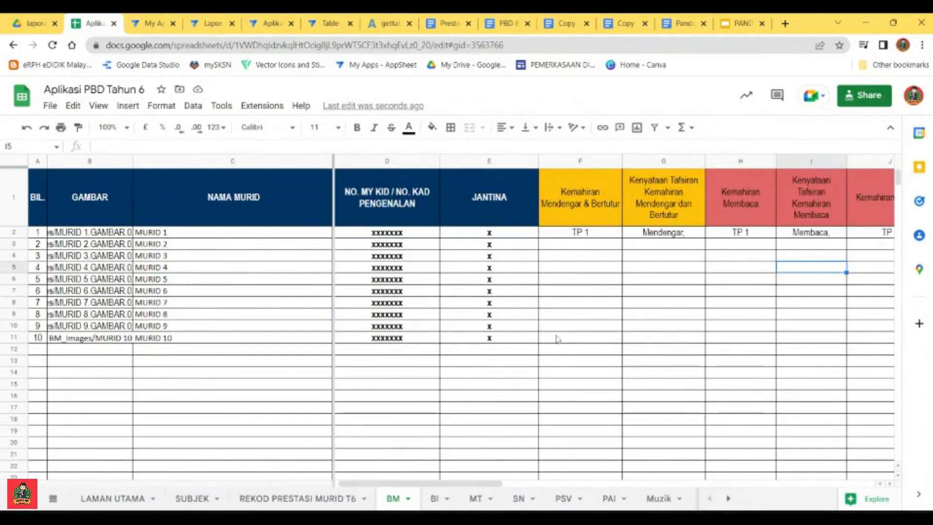
{"action": "left_click_drag", "start_coordinate": [477, 487], "coordinate": [661, 486]}
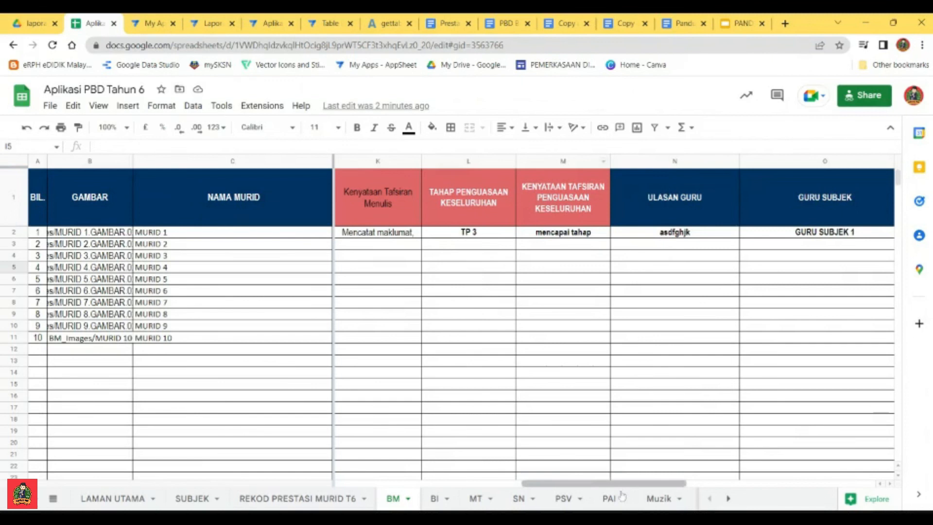
{"action": "left_click_drag", "start_coordinate": [624, 483], "coordinate": [430, 481]}
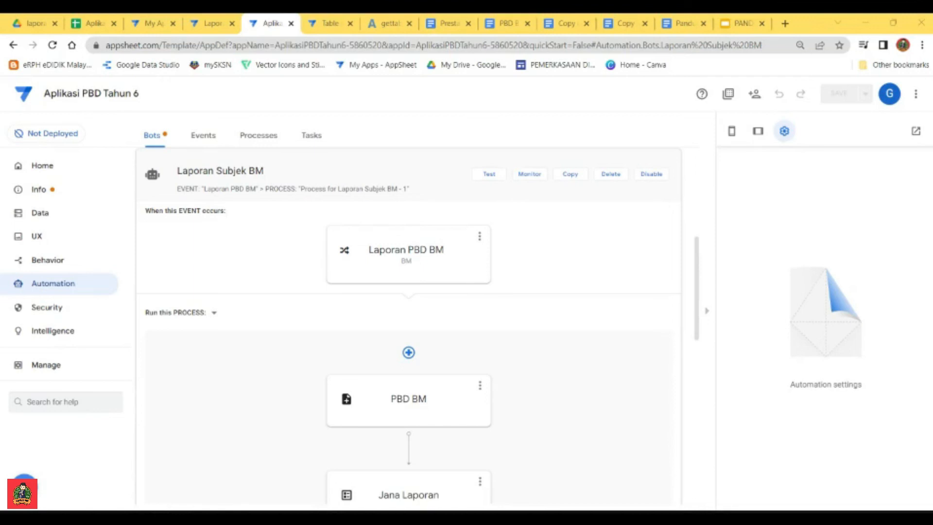
{"action": "left_click", "coordinate": [94, 23]}
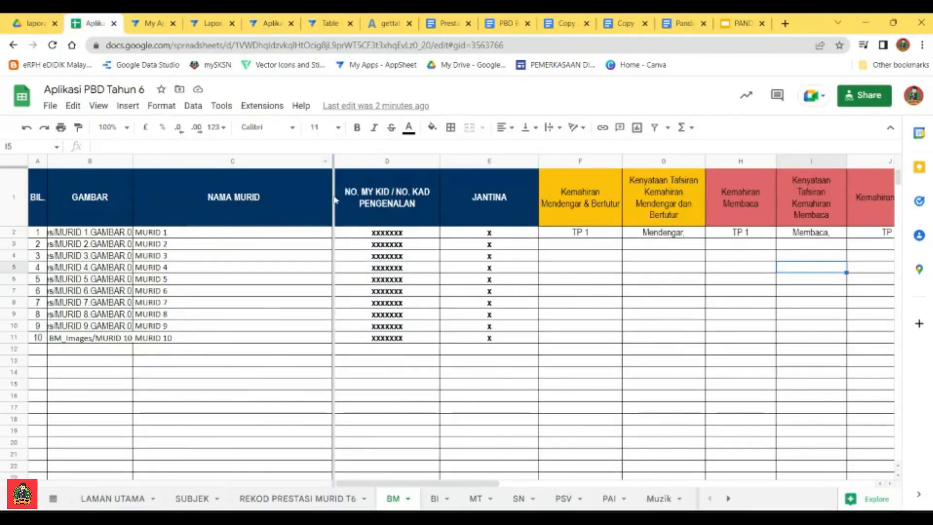
{"action": "left_click", "coordinate": [15, 199]}
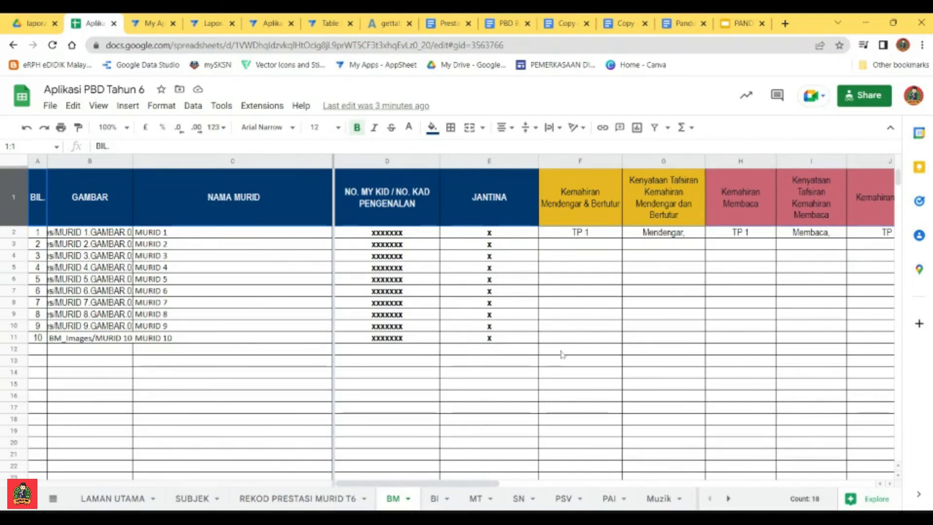
Step: Return to the Aplikasi PBD Tahun 6 editor and show its full web address to check the app name
{"action": "left_click", "coordinate": [272, 25]}
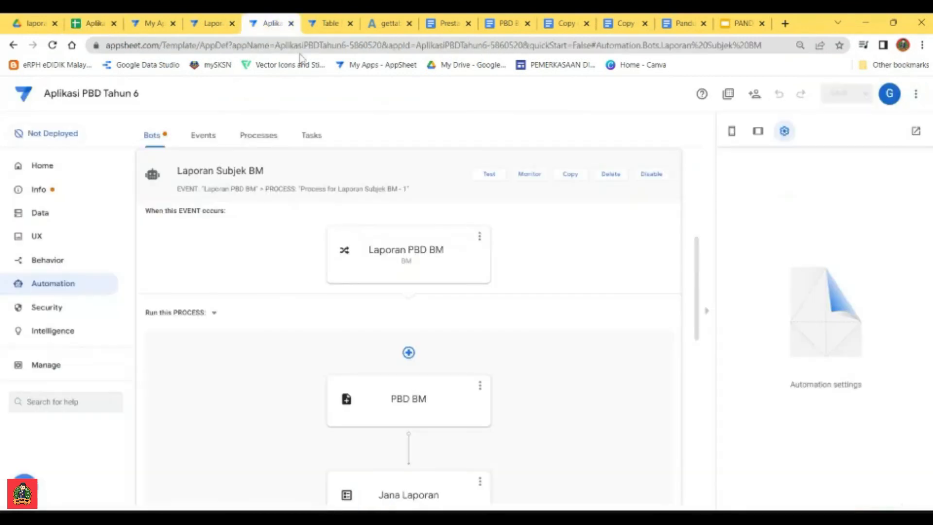
{"action": "left_click", "coordinate": [278, 47]}
{"action": "left_click", "coordinate": [278, 48]}
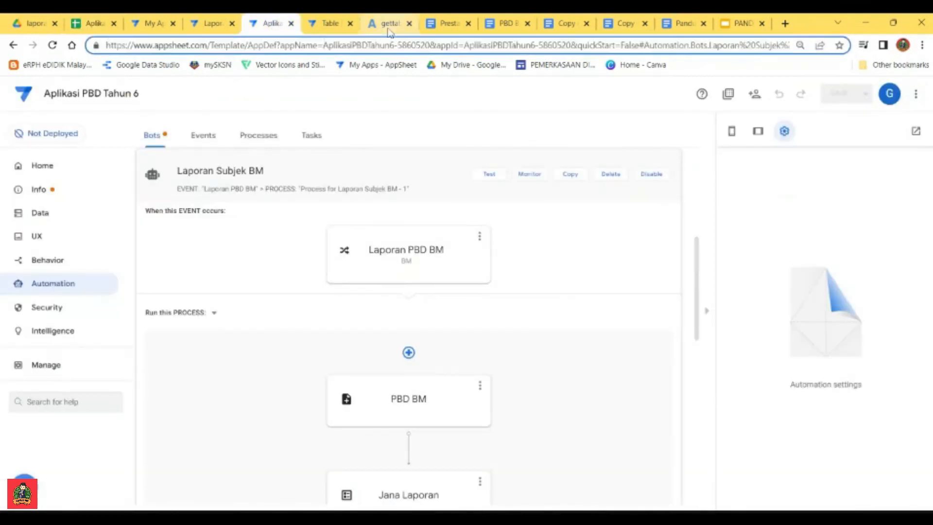
Step: Open the Panduan dan Fomula Untuk Automation document and examine the app name, laporansubjekBM folder and NAMA MURID parts of the PDF formula
{"action": "left_click", "coordinate": [622, 25]}
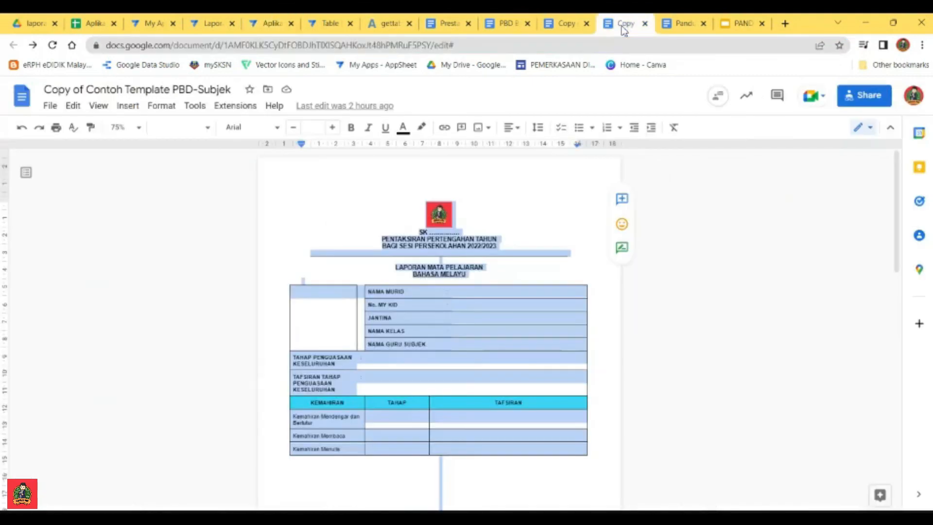
{"action": "left_click", "coordinate": [675, 25]}
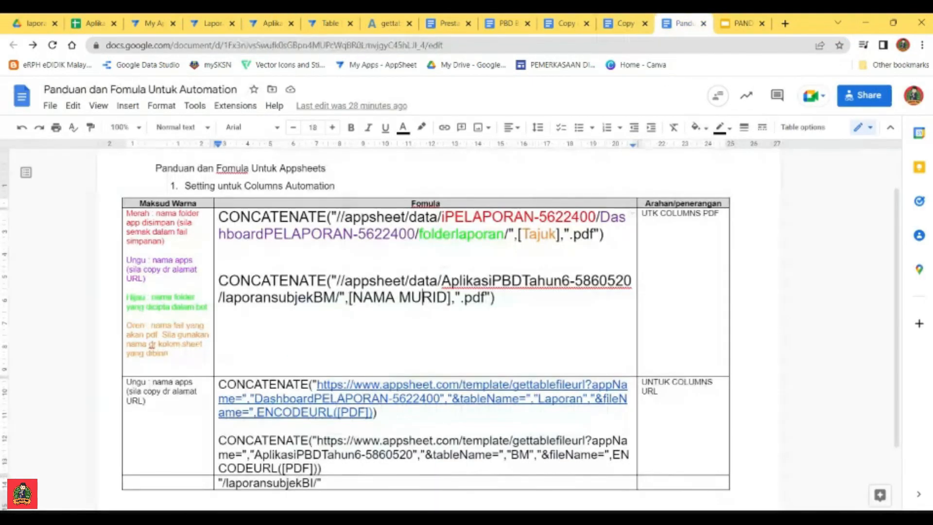
{"action": "left_click", "coordinate": [442, 281]}
{"action": "left_click_drag", "start_coordinate": [442, 280], "coordinate": [270, 298]}
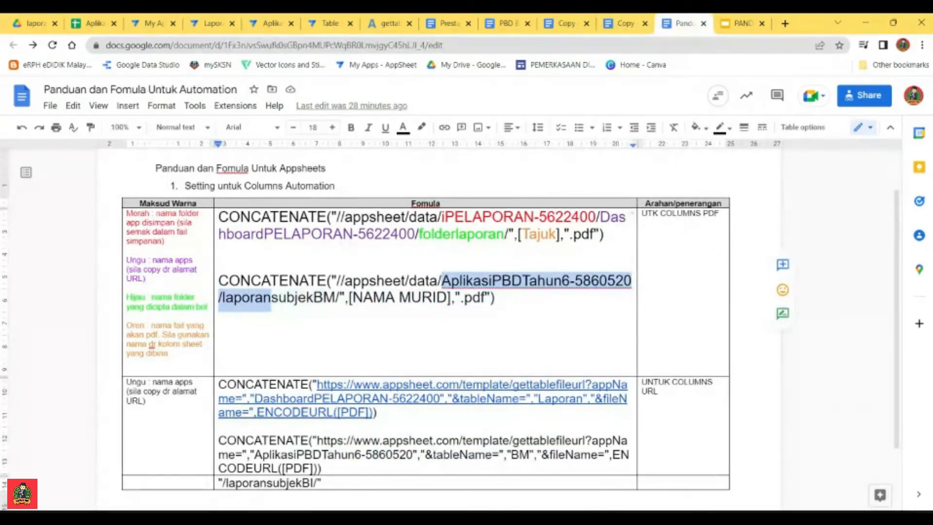
{"action": "left_click", "coordinate": [294, 297]}
{"action": "left_click_drag", "start_coordinate": [335, 298], "coordinate": [223, 298]}
{"action": "left_click", "coordinate": [363, 297]}
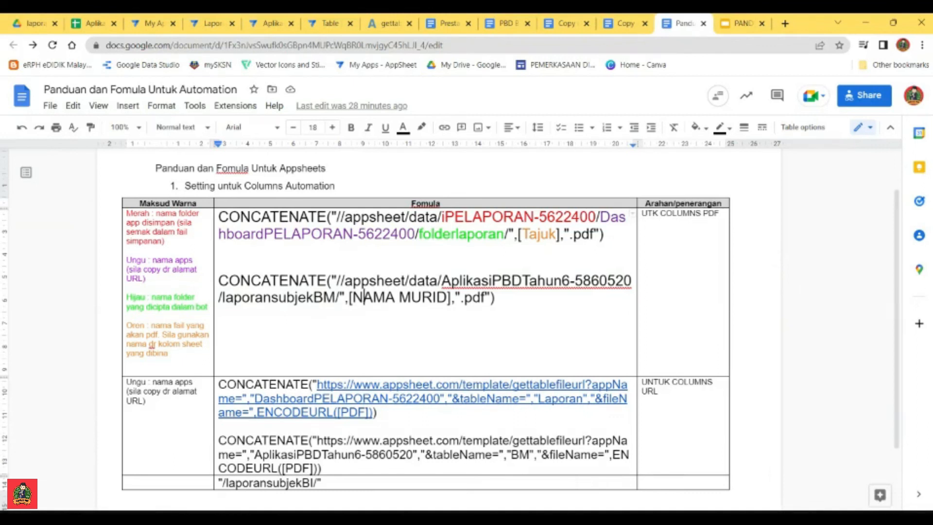
Step: Switch to Google Drive, trace the folder path up to appsheet and reopen AplikasiPBDTahun6-5860520 inside the data folder
{"action": "left_click", "coordinate": [269, 23]}
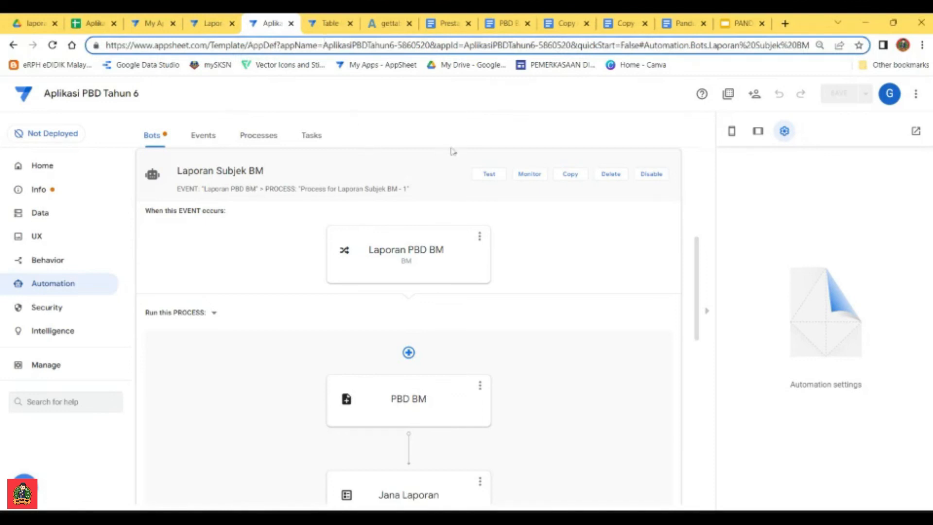
{"action": "left_click", "coordinate": [39, 26]}
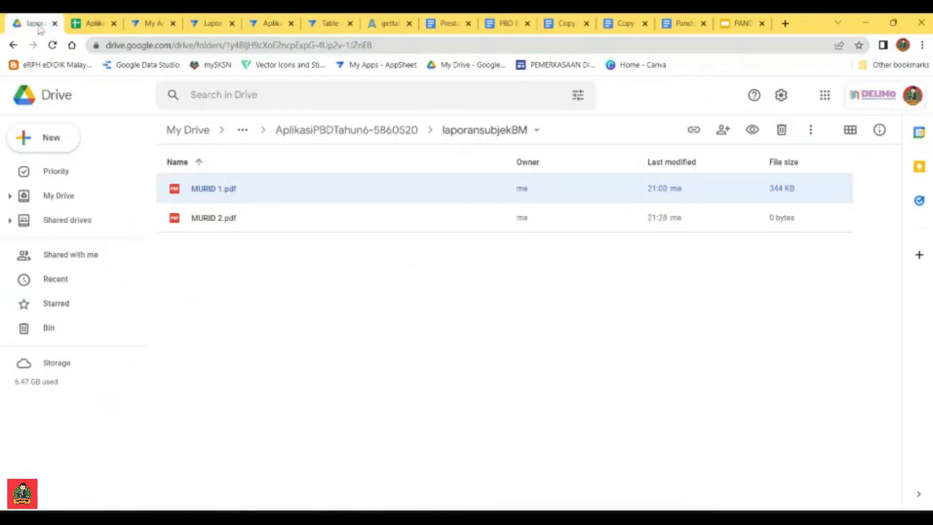
{"action": "left_click", "coordinate": [352, 135]}
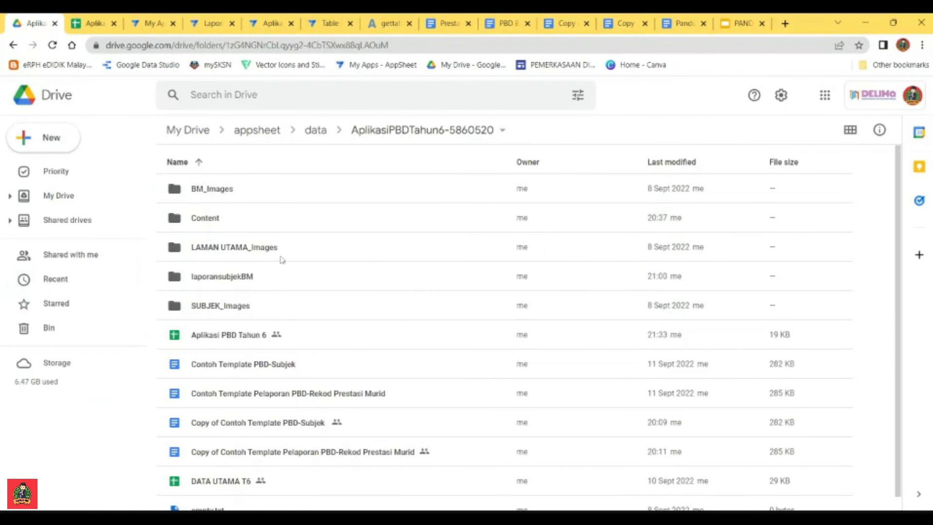
{"action": "left_click", "coordinate": [314, 135]}
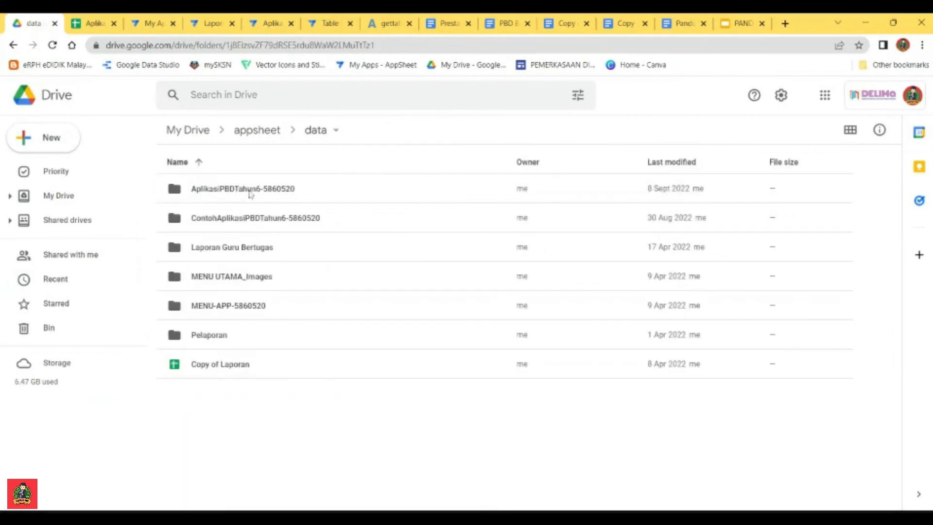
{"action": "left_click", "coordinate": [257, 130]}
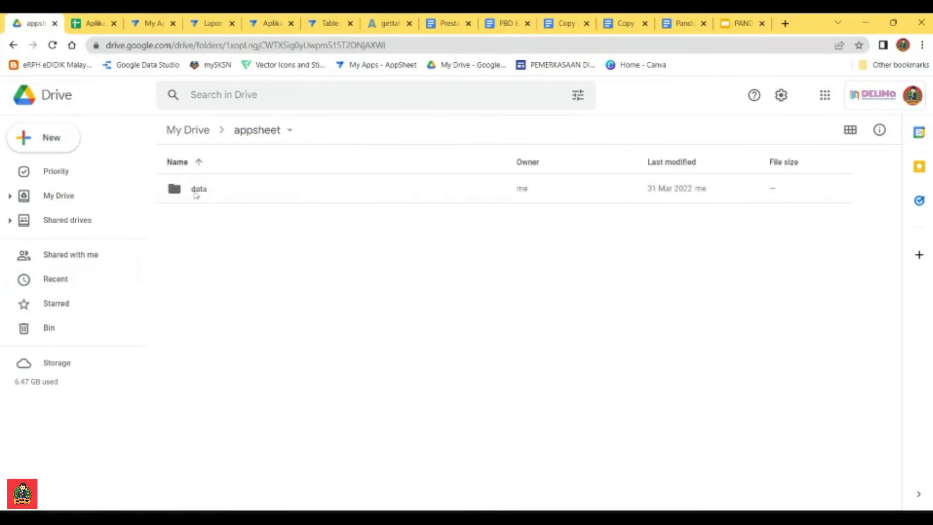
{"action": "double_click", "coordinate": [197, 191]}
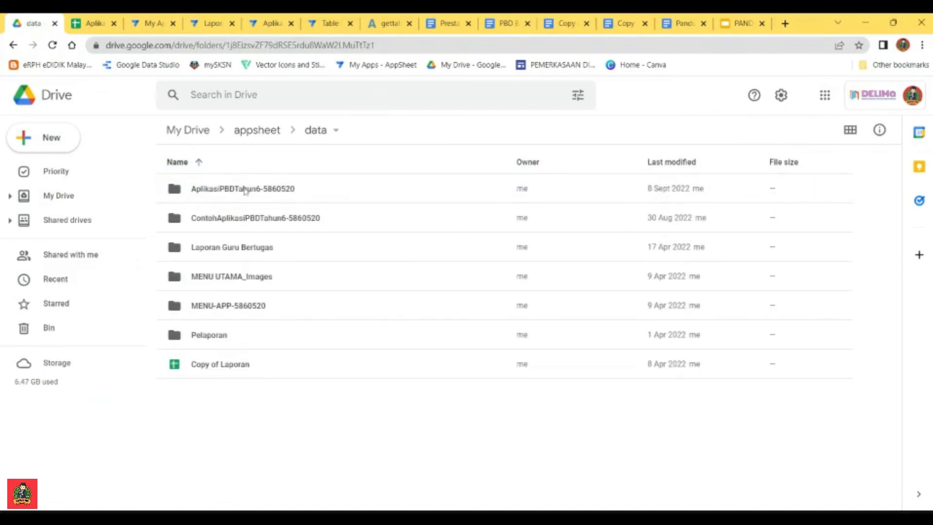
{"action": "double_click", "coordinate": [247, 190]}
Step: Examine the Aplikasi PBD Tahun 6 and DATA UTAMA T6 spreadsheets in the Drive folder and return to the app editor
{"action": "scroll", "coordinate": [278, 329], "scroll_direction": "down", "scroll_amount": 1}
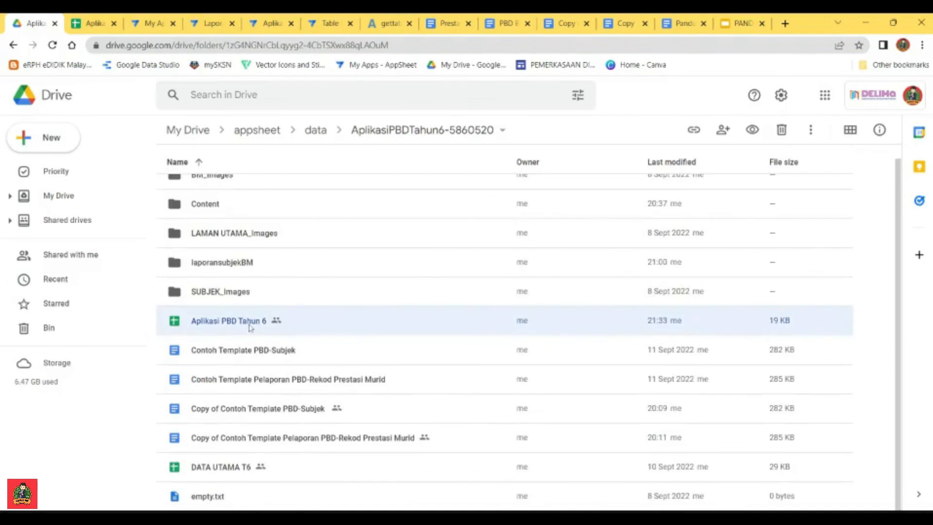
{"action": "left_click", "coordinate": [218, 474]}
{"action": "left_click", "coordinate": [235, 331]}
{"action": "left_click", "coordinate": [249, 449]}
{"action": "left_click", "coordinate": [272, 325]}
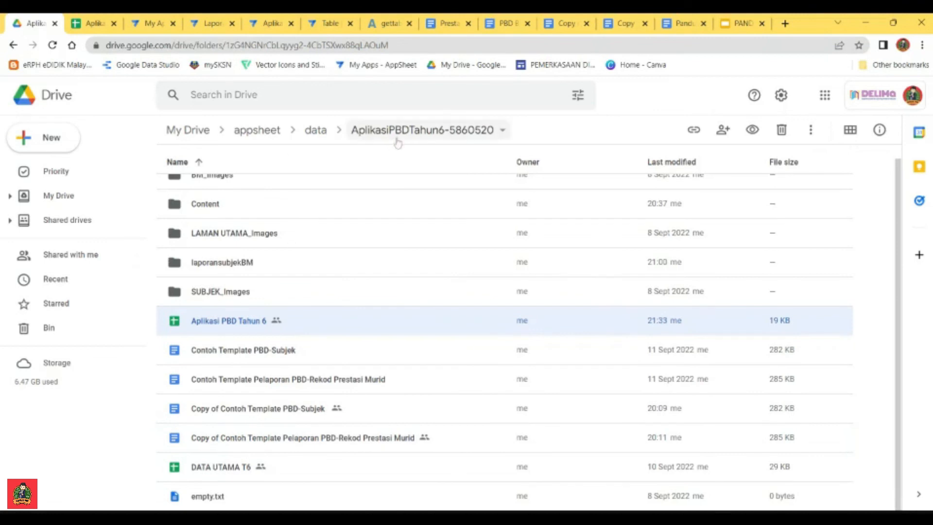
{"action": "scroll", "coordinate": [272, 268], "scroll_direction": "up", "scroll_amount": 1}
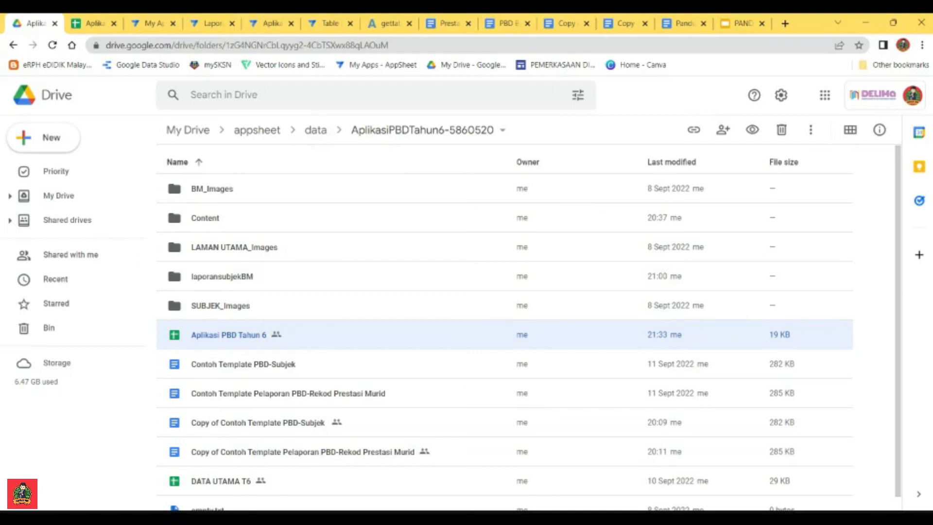
{"action": "left_click", "coordinate": [271, 24]}
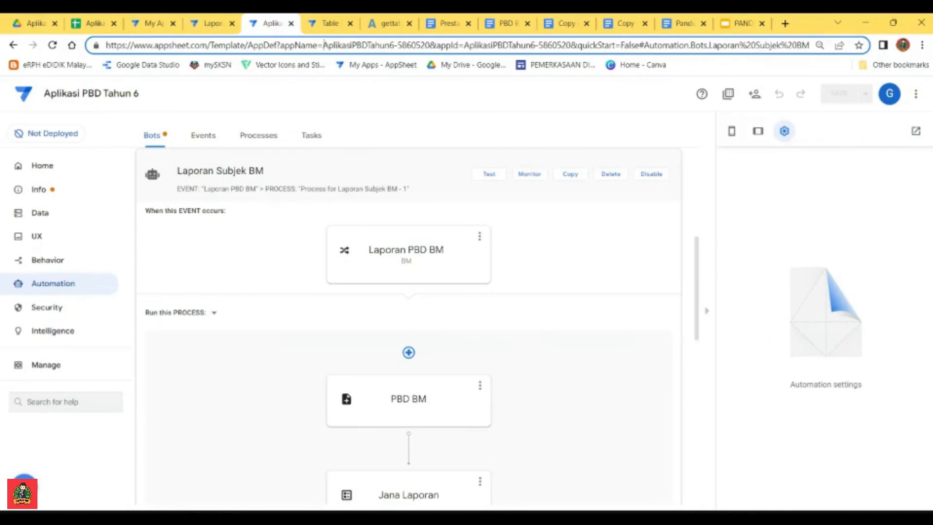